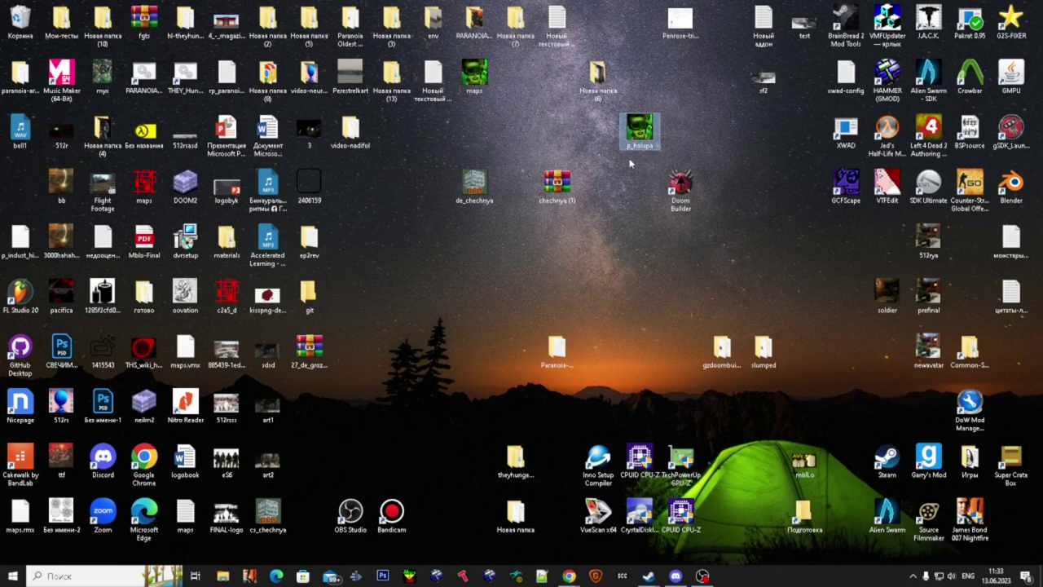
# - Launch the Ultimate Source SDK from the desktop and start its Hammer Editor
pyautogui.moveTo(475, 76); pyautogui.dragTo(16, 16)
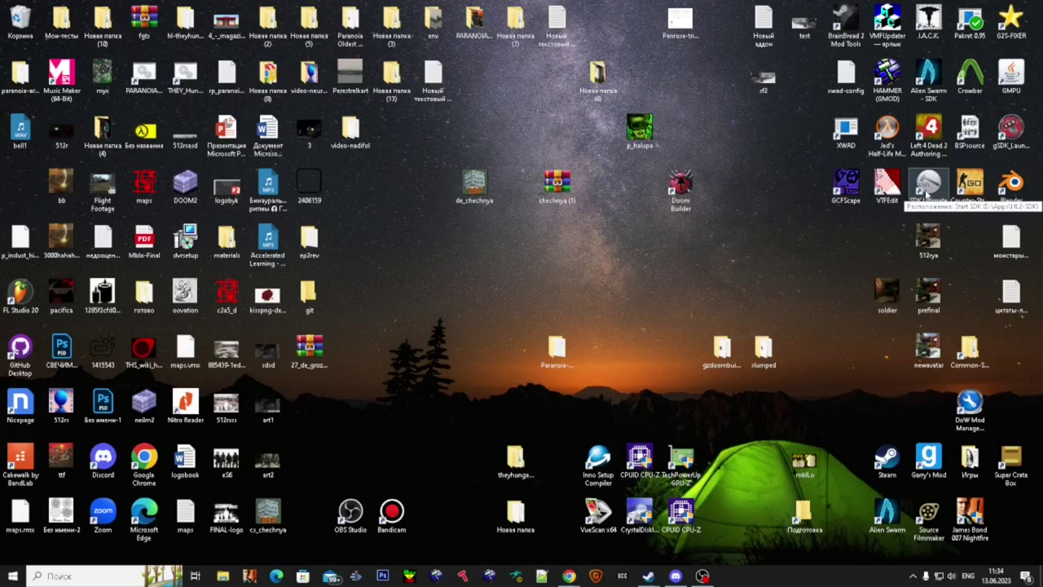
pyautogui.doubleClick(927, 193)
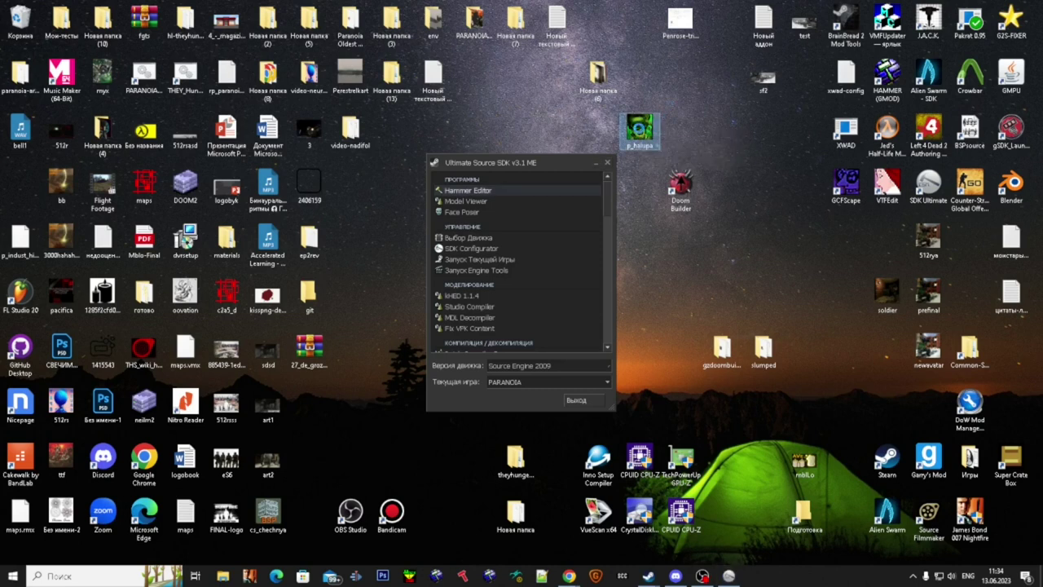
pyautogui.rightClick(640, 128)
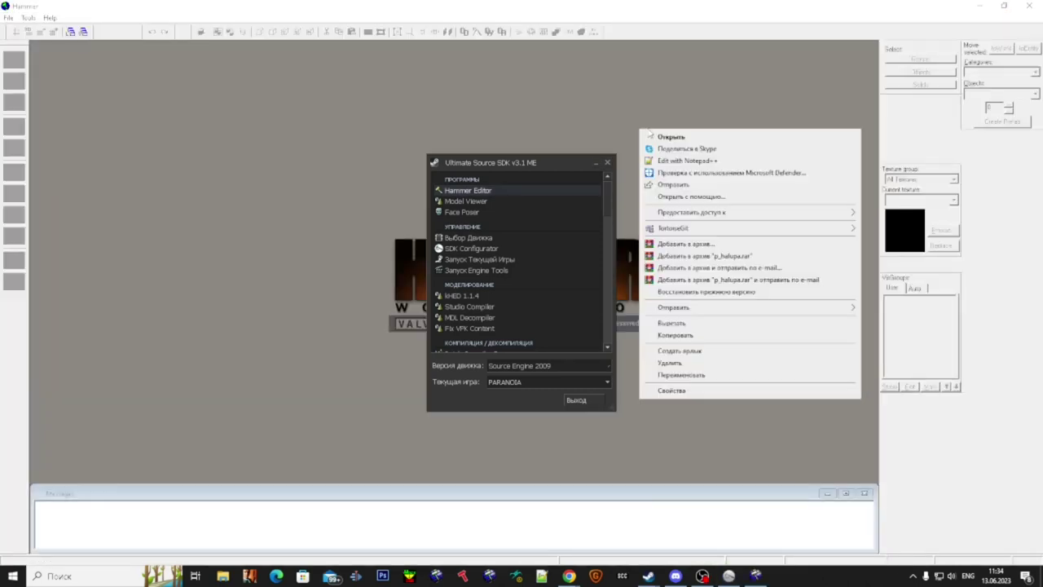
pyautogui.click(599, 119)
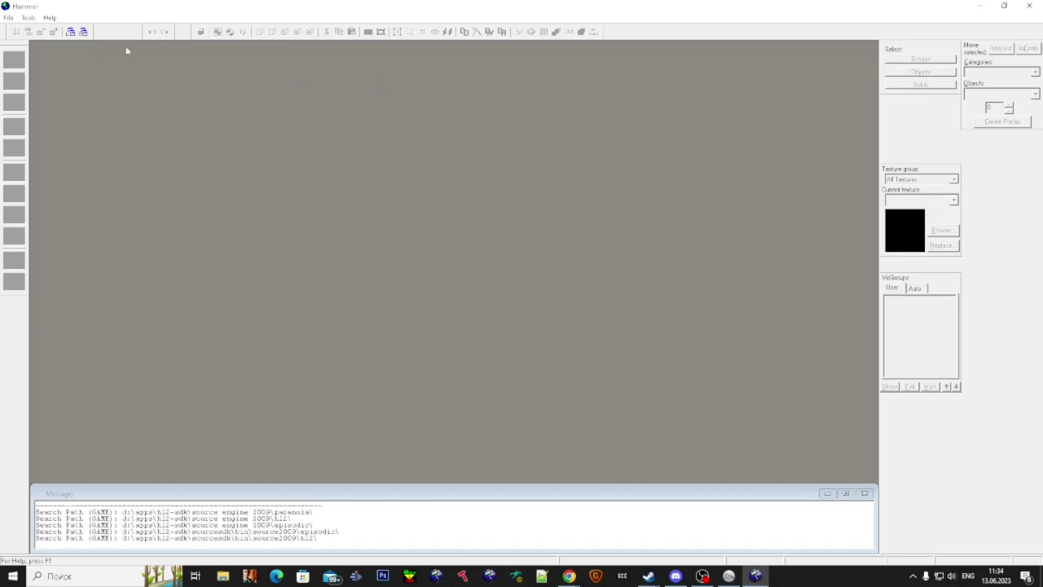
# - Open the p_halupa map from the desktop in Hammer, showing Worldcraft RMF files
pyautogui.click(7, 17)
pyautogui.click(21, 40)
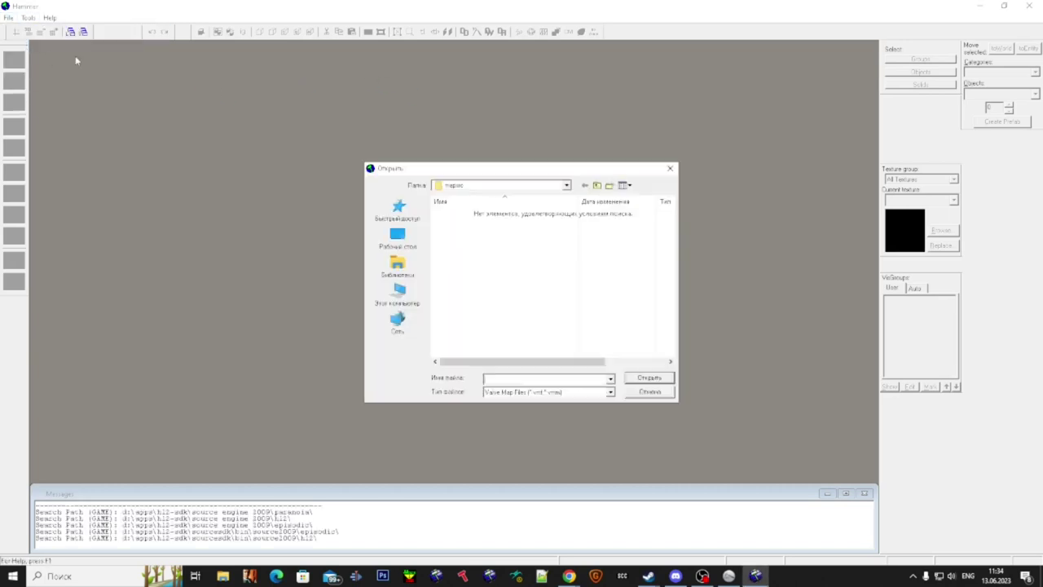
pyautogui.click(407, 249)
pyautogui.click(538, 392)
pyautogui.click(536, 415)
pyautogui.scroll(-10, 531, 360)
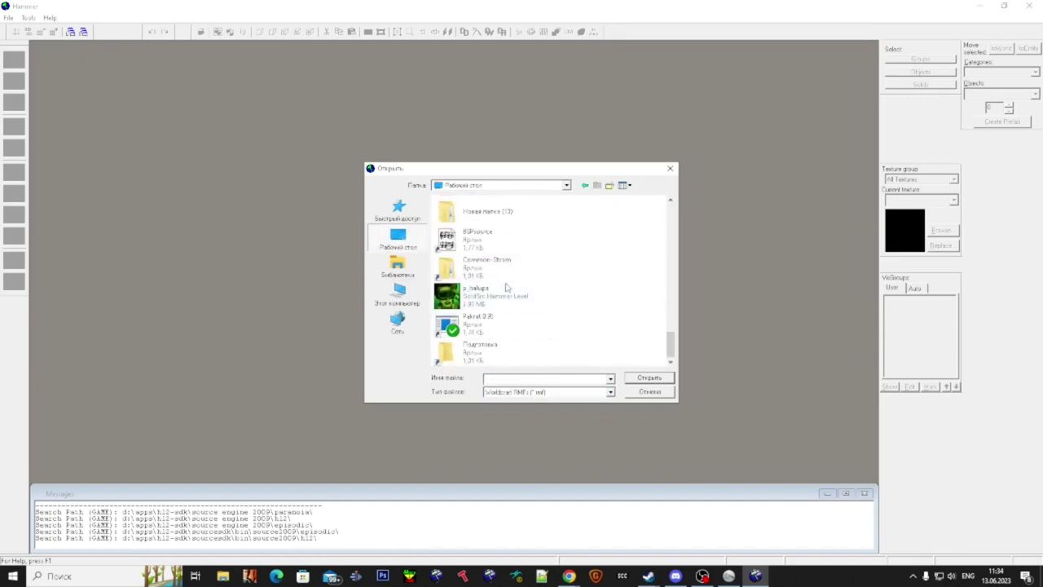
pyautogui.click(510, 295)
pyautogui.doubleClick(486, 299)
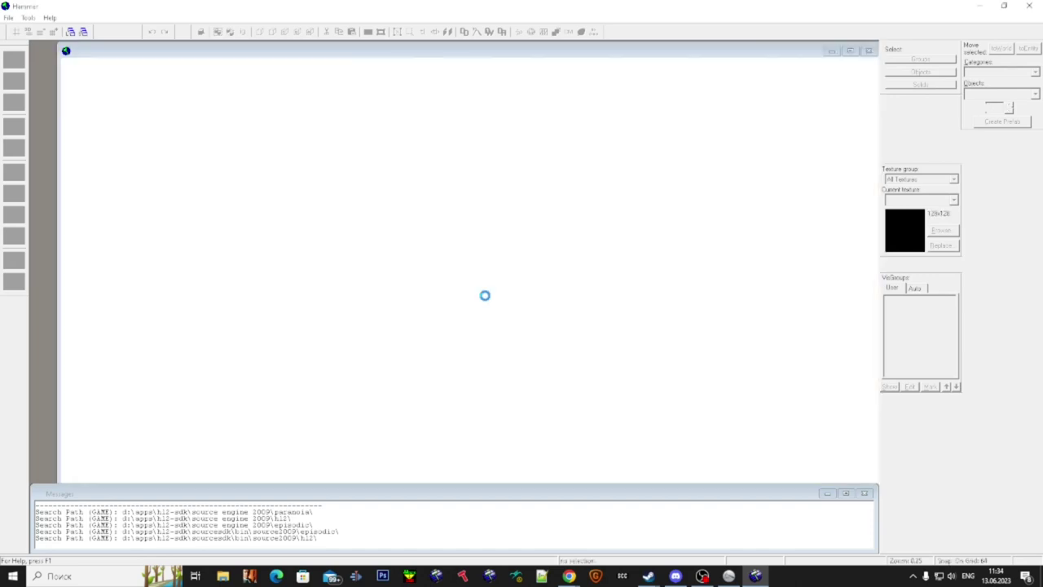
pyautogui.scroll(-1, 319, 147)
pyautogui.scroll(2, 344, 226)
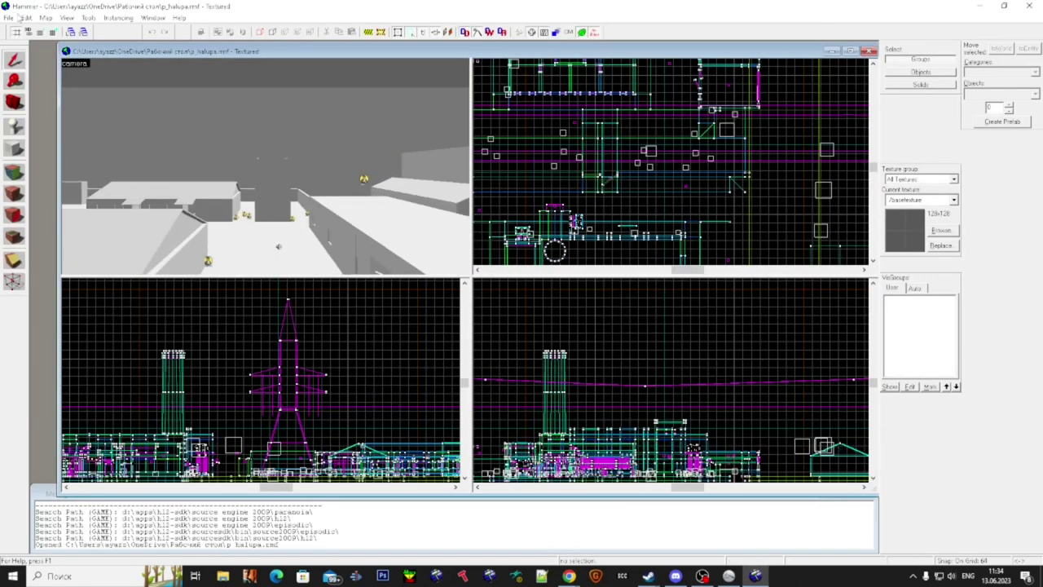
# - Convert the map's WAD textures to VMT materials and review the conversion report in the message log
pyautogui.click(9, 18)
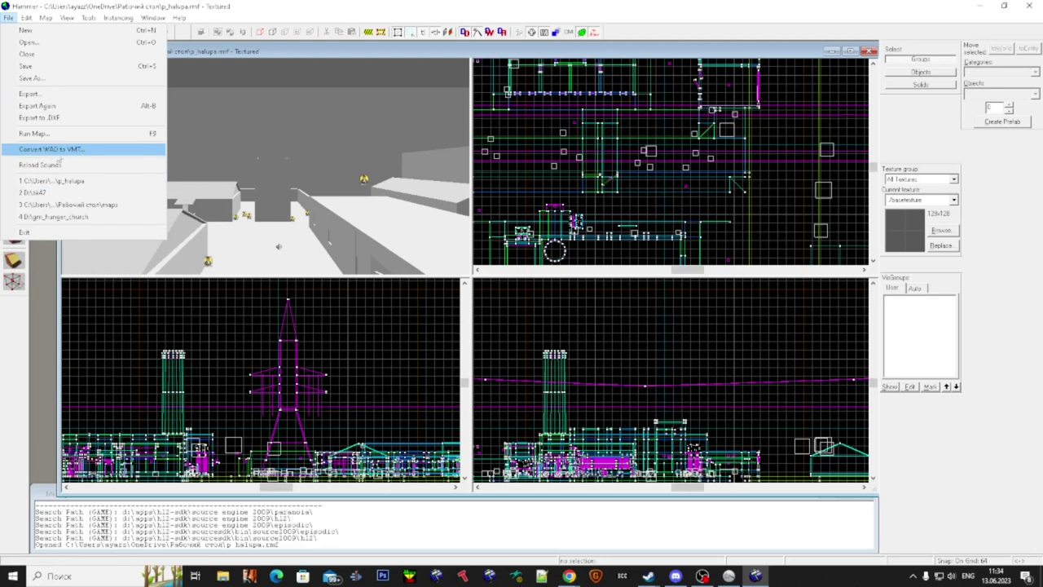
pyautogui.click(100, 151)
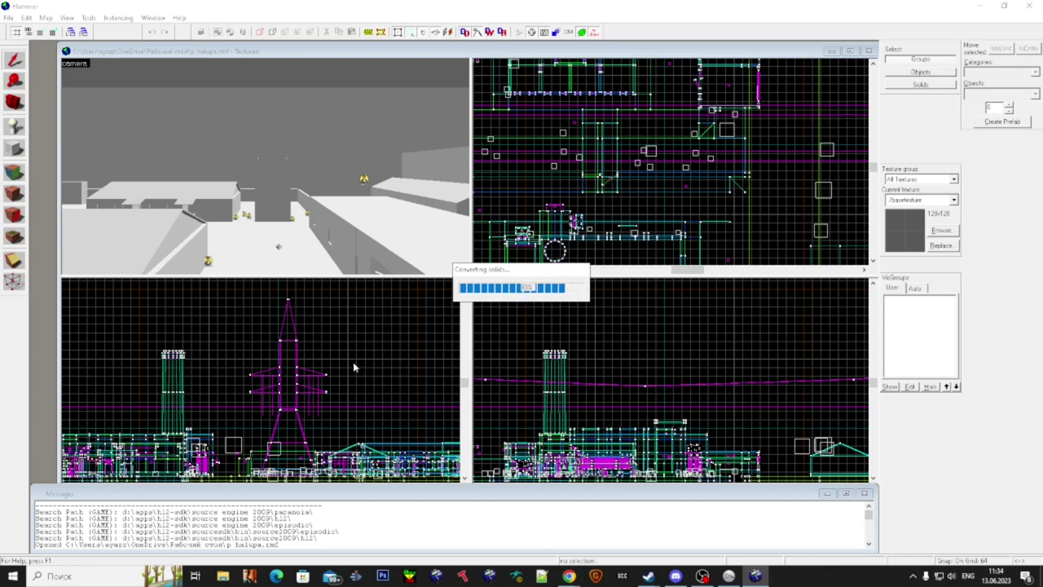
pyautogui.click(606, 323)
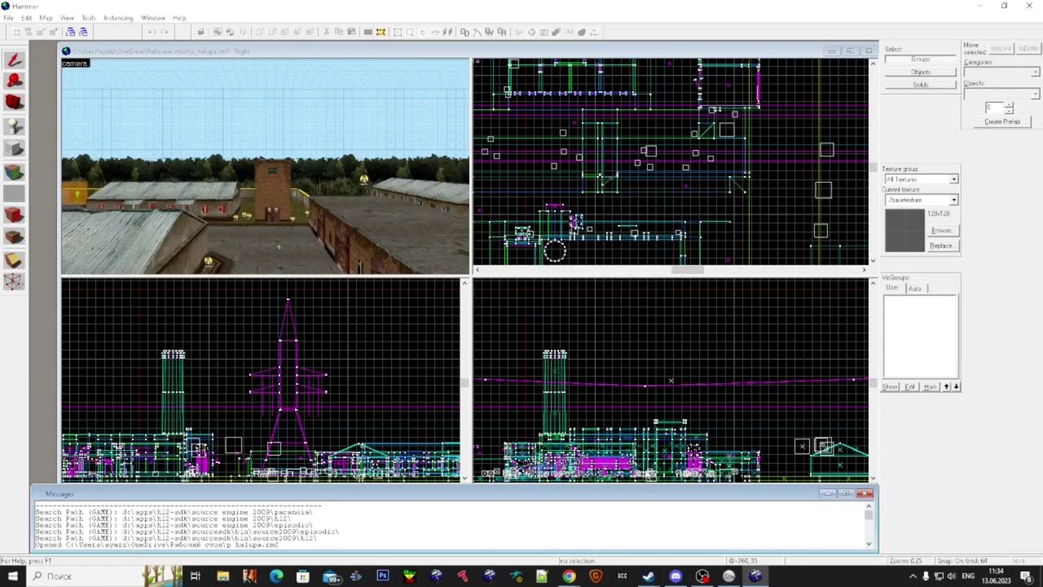
pyautogui.moveTo(869, 515); pyautogui.dragTo(868, 544)
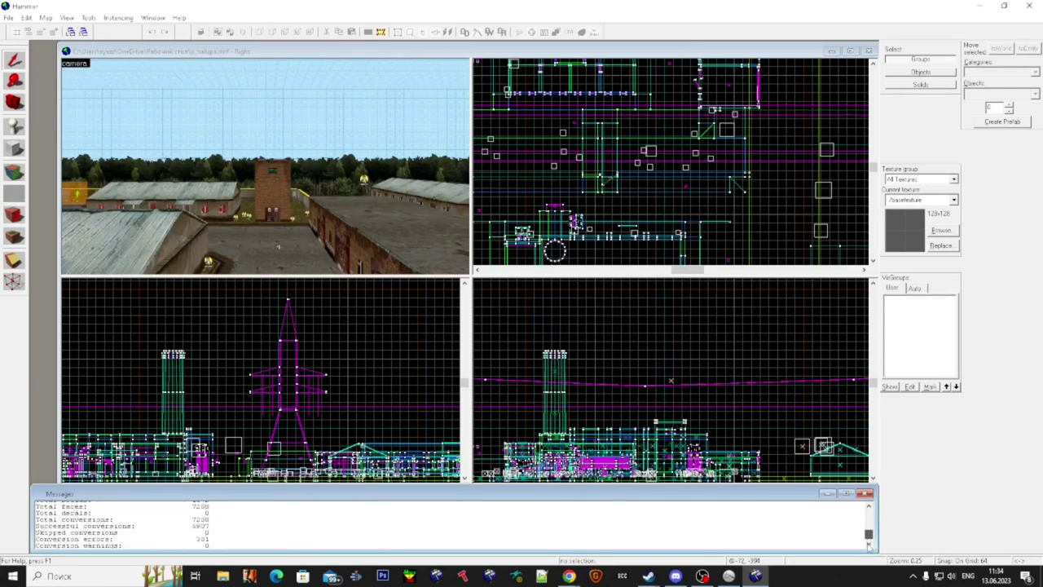
pyautogui.scroll(3, 870, 542)
# - Enlarge the 3D camera view and examine the converted textures on the buildings, walls and ground across the site
pyautogui.click(359, 217)
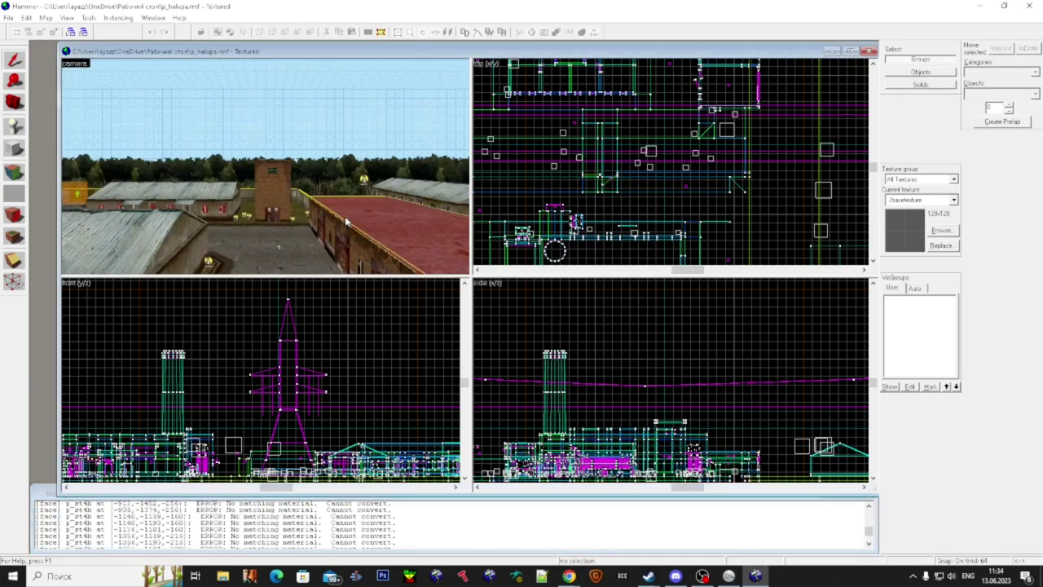
pyautogui.press('z')
pyautogui.press('w')
pyautogui.press('Escape')
pyautogui.press('w')
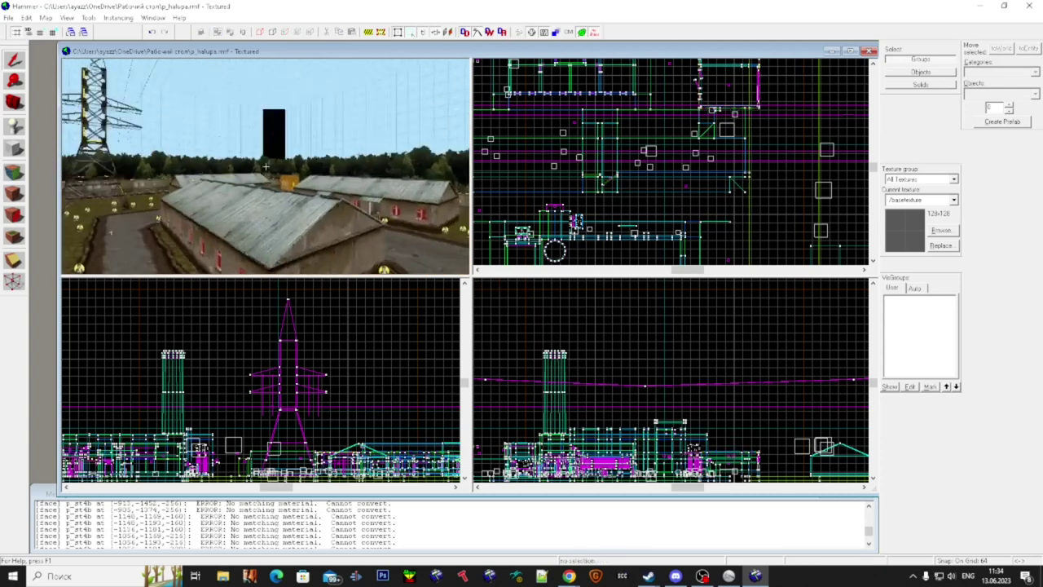
pyautogui.press('d')
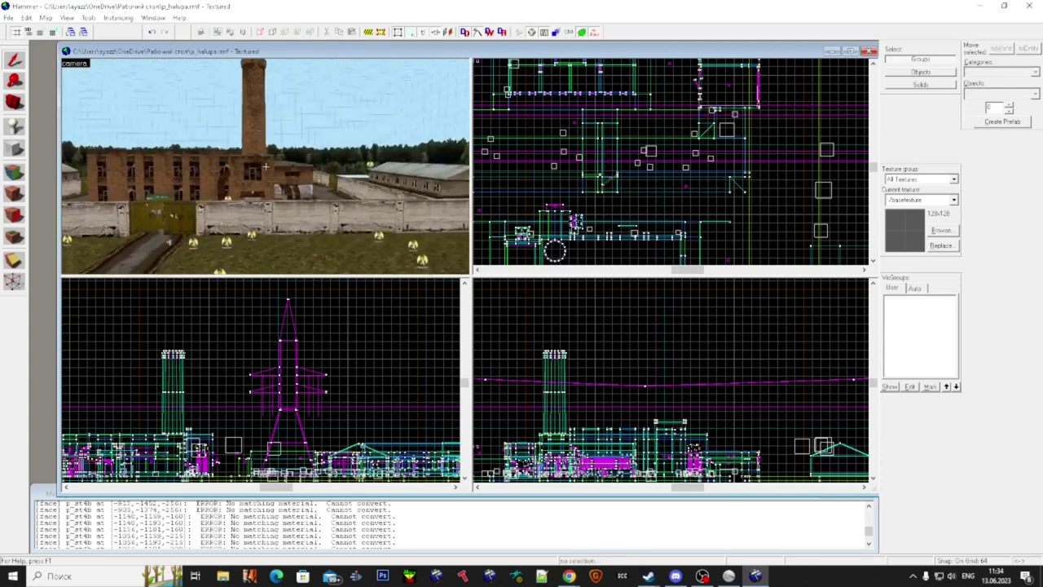
pyautogui.click(473, 282)
pyautogui.moveTo(471, 277); pyautogui.dragTo(646, 341)
pyautogui.press('z')
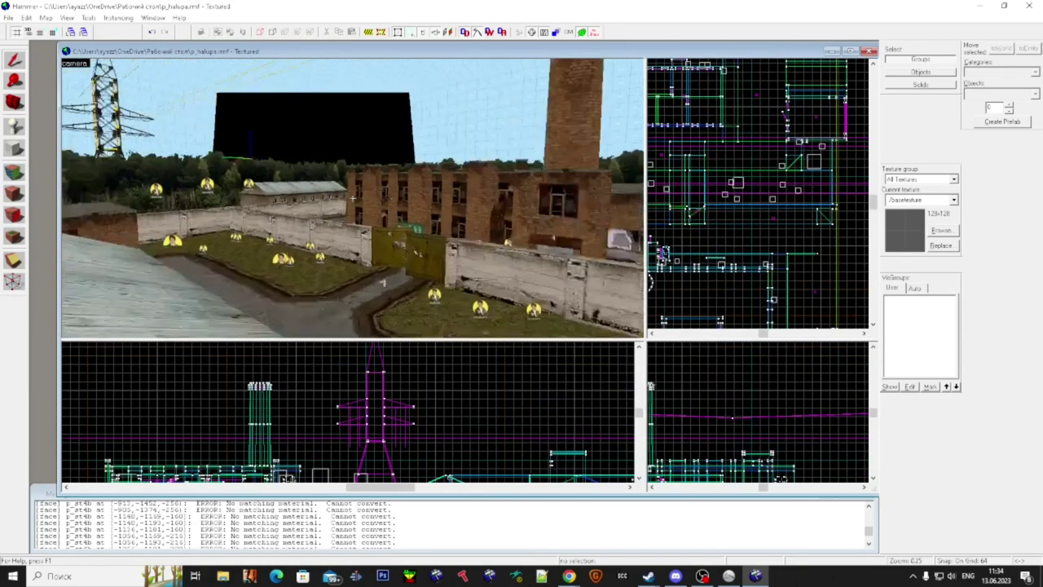
pyautogui.press('w')
pyautogui.press('w')
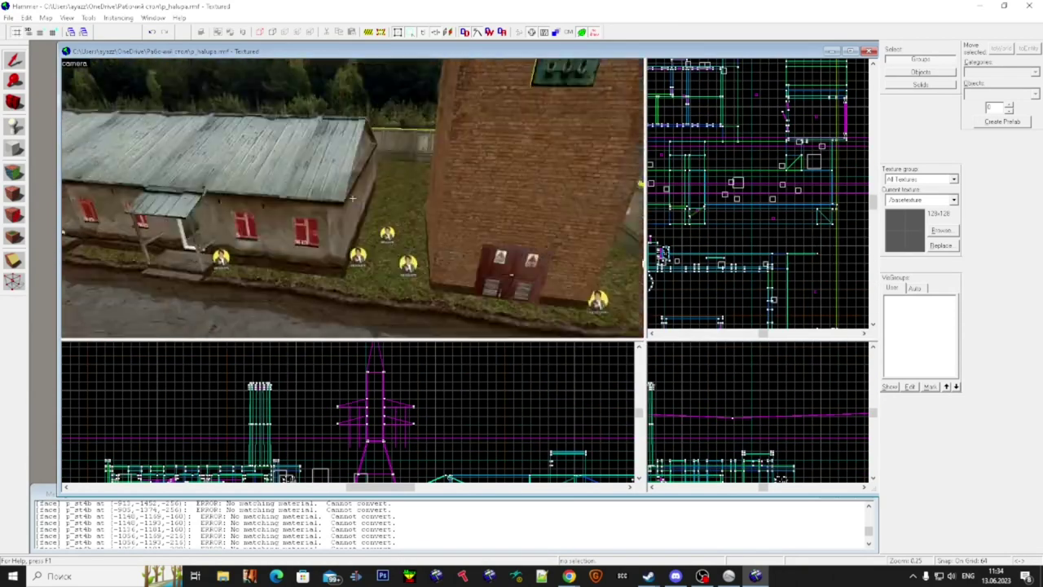
# - Examine the obsolete env_glow entities between the buildings, selecting individual ones to identify them
pyautogui.click(353, 198)
pyautogui.click(353, 198)
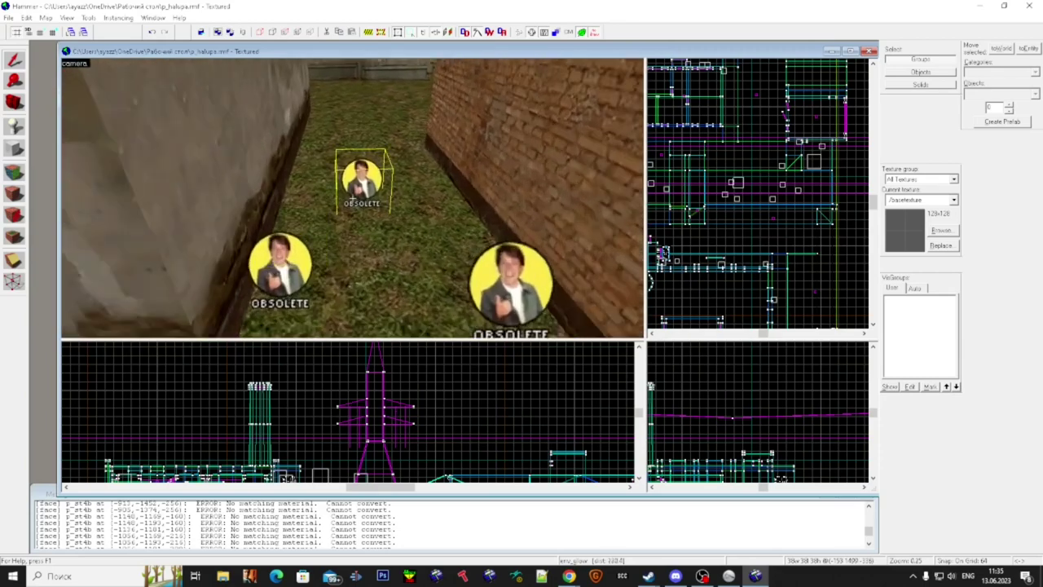
pyautogui.press('s')
pyautogui.press('w')
pyautogui.press('w')
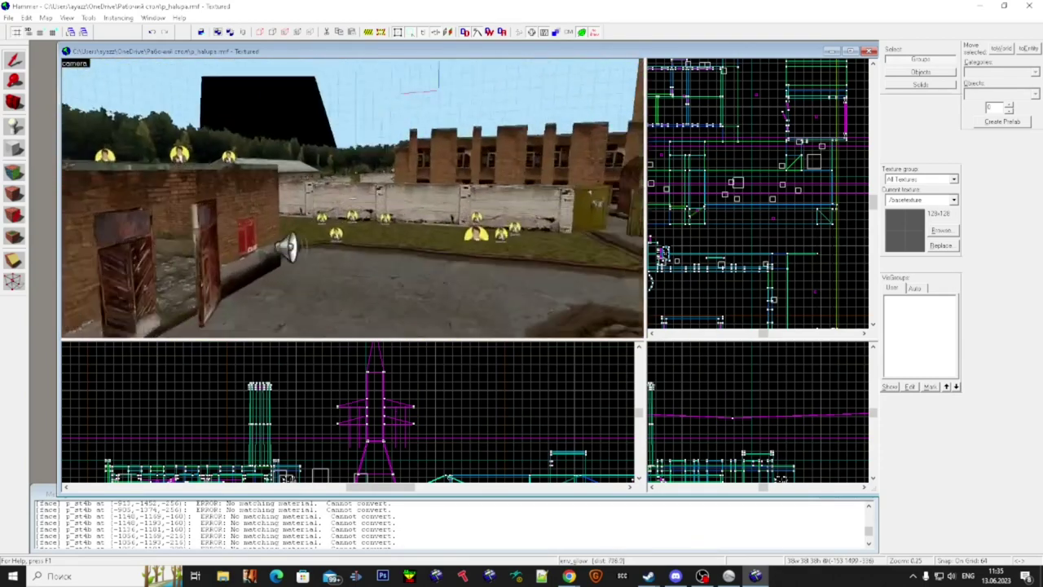
pyautogui.click(353, 198)
pyautogui.press('w')
pyautogui.click(353, 198)
pyautogui.press('w')
pyautogui.press('w')
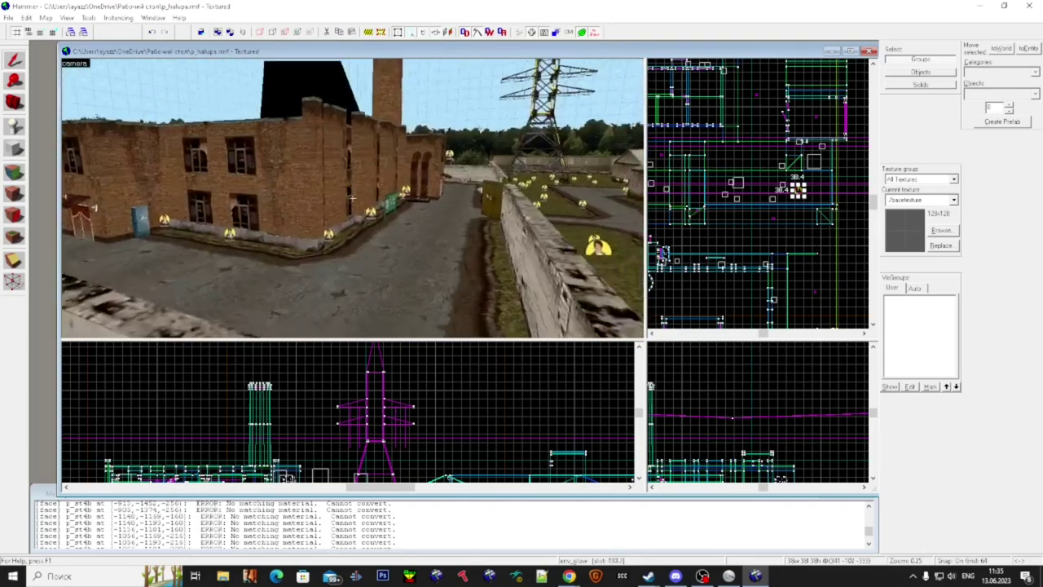
# - Inspect the object properties of the env_glow entity at the corner of the brick building, then clear the selection
pyautogui.click(353, 198)
pyautogui.press('d')
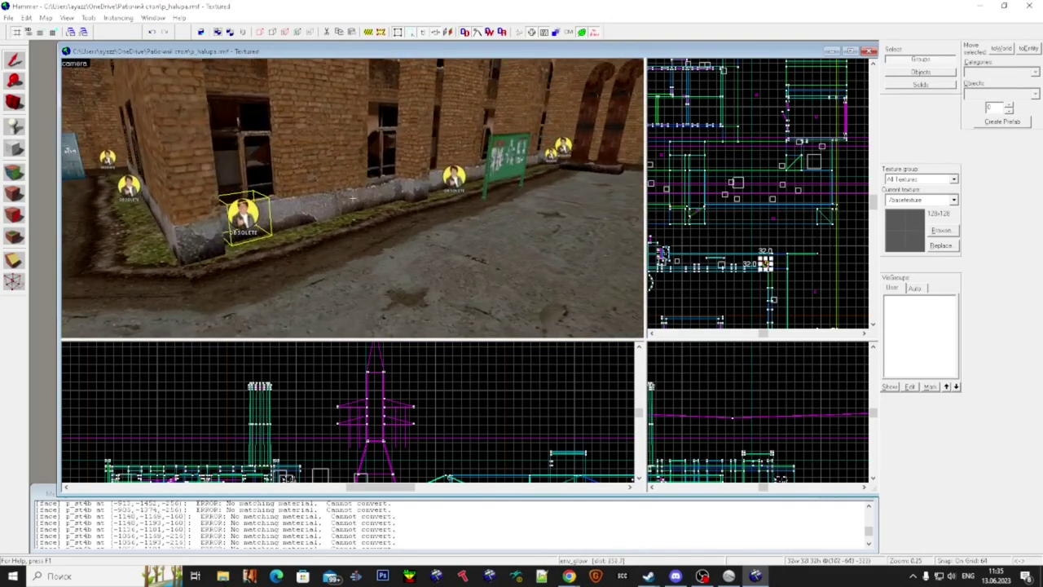
pyautogui.hotkey('alt', 'Return')
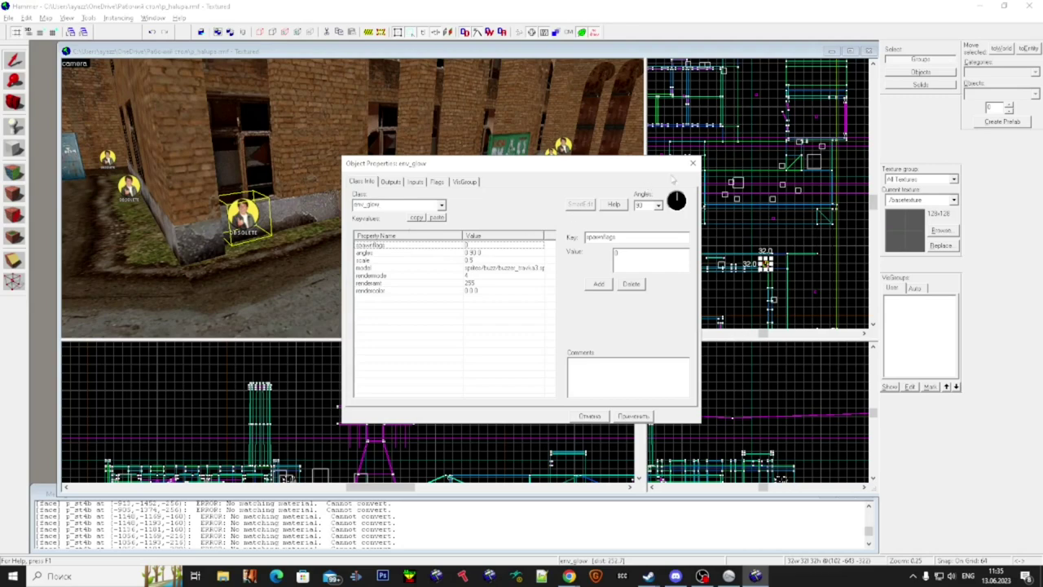
pyautogui.click(693, 164)
pyautogui.click(377, 245)
pyautogui.press('Escape')
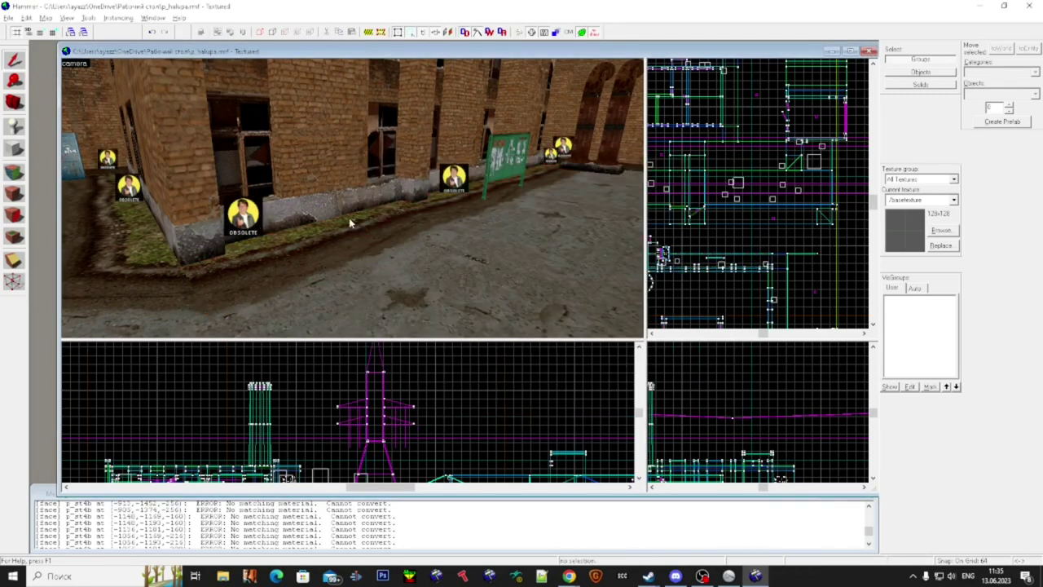
# - Select the untextured grey interior wall face beside the small high window for texture editing
pyautogui.press('z')
pyautogui.press('w')
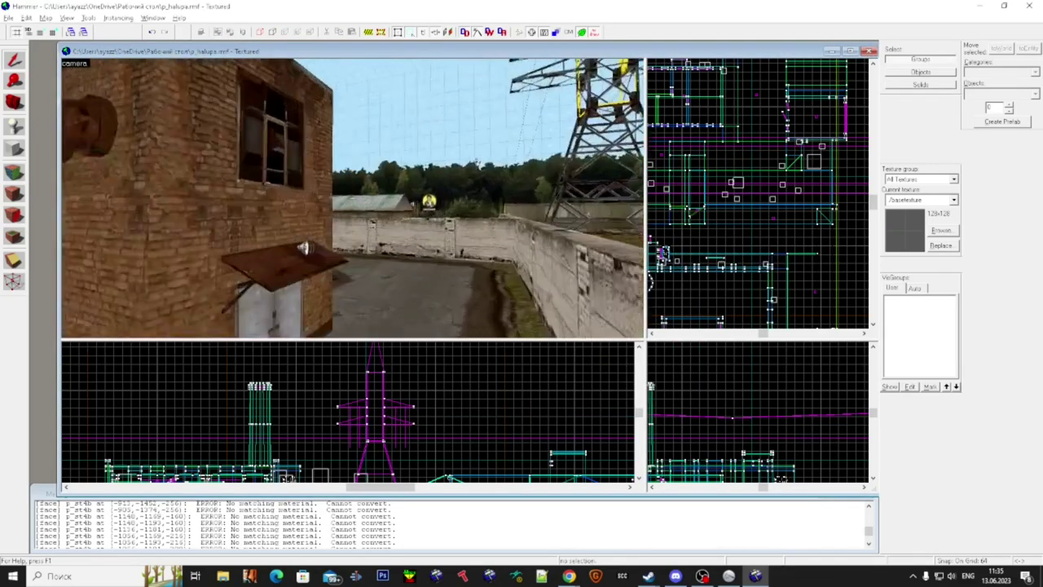
pyautogui.press('w')
pyautogui.press('w')
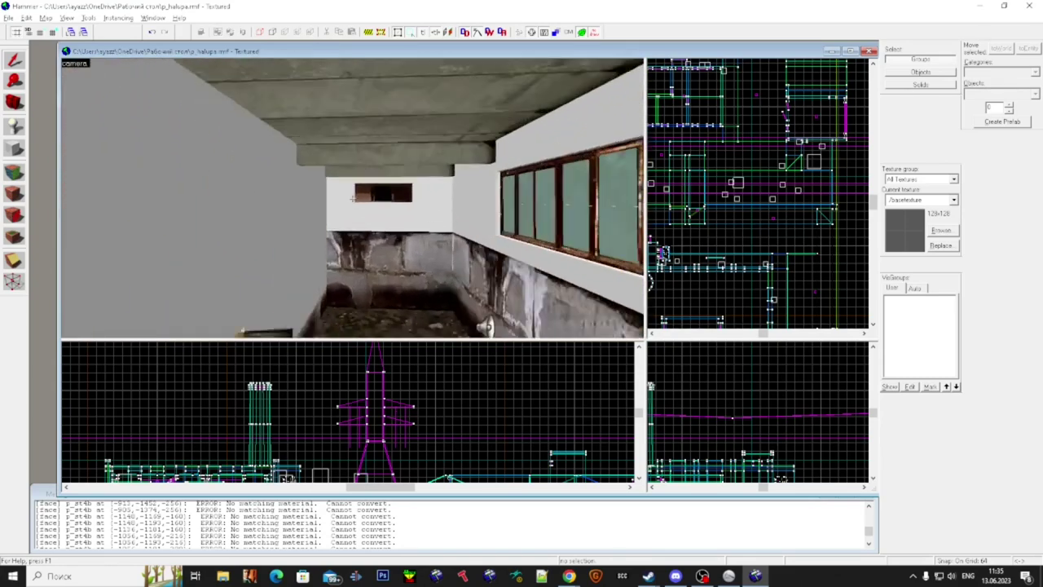
pyautogui.press('w')
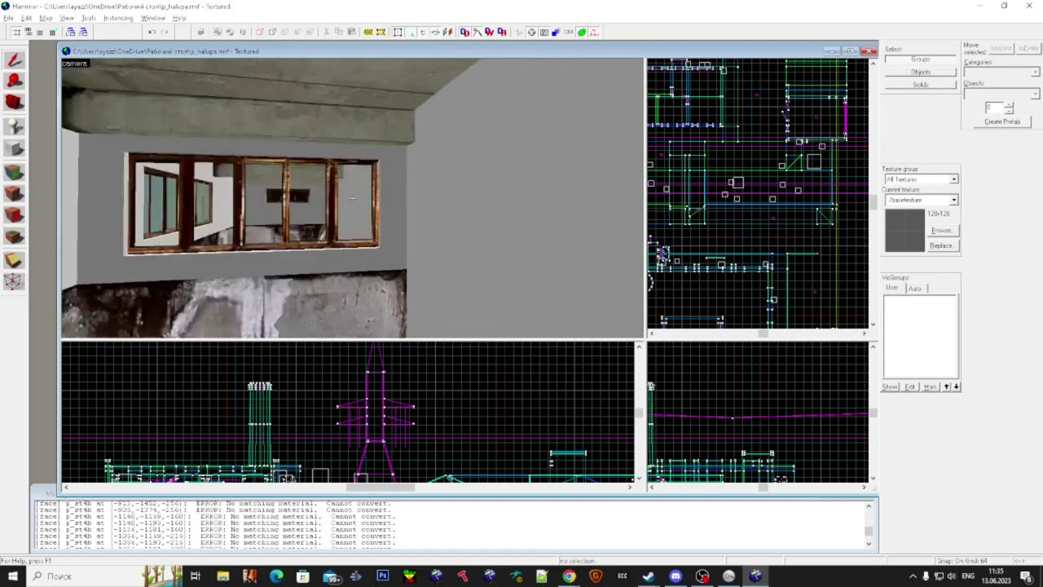
pyautogui.press('w')
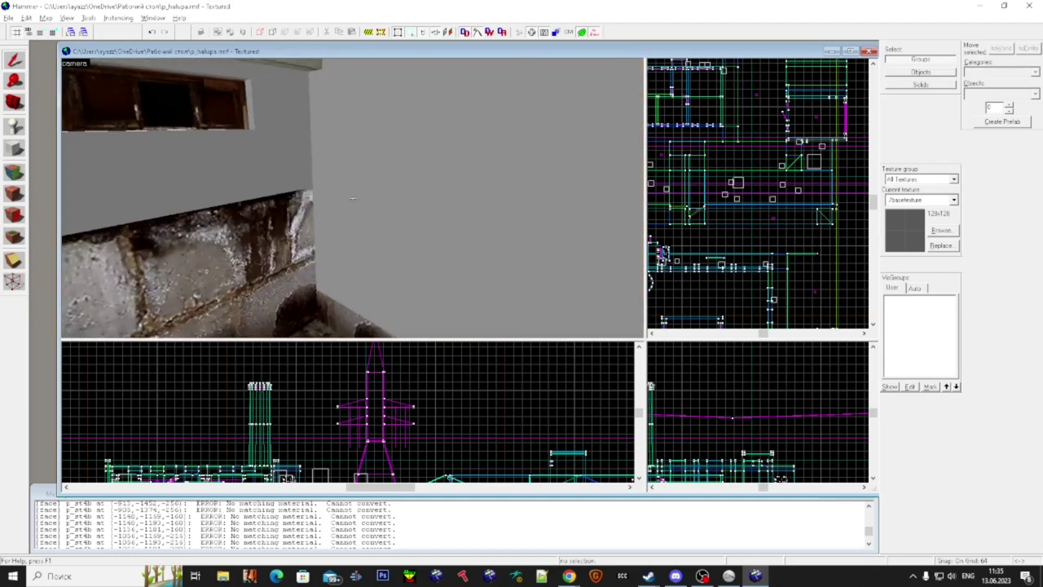
pyautogui.press('super')
pyautogui.click(14, 173)
pyautogui.click(393, 184)
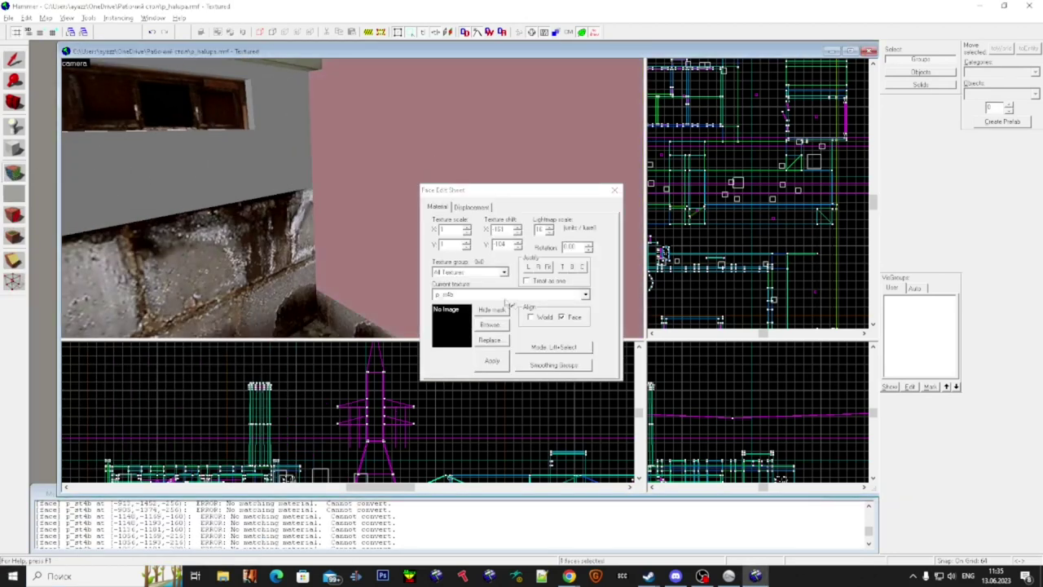
# - Try the paranoia/p_st4a texture on the selected interior wall face
pyautogui.click(494, 326)
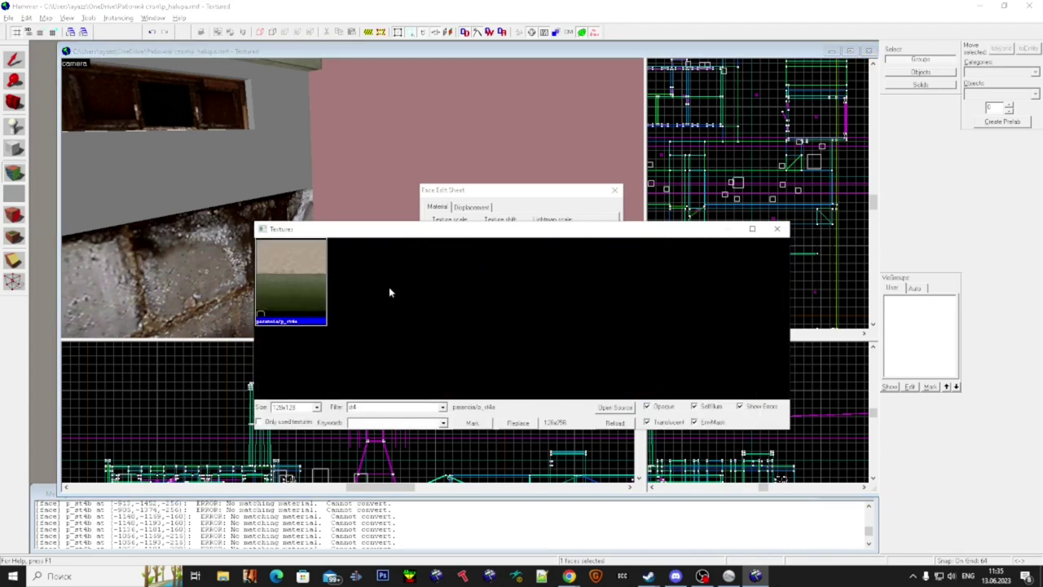
pyautogui.moveTo(347, 232); pyautogui.dragTo(484, 301)
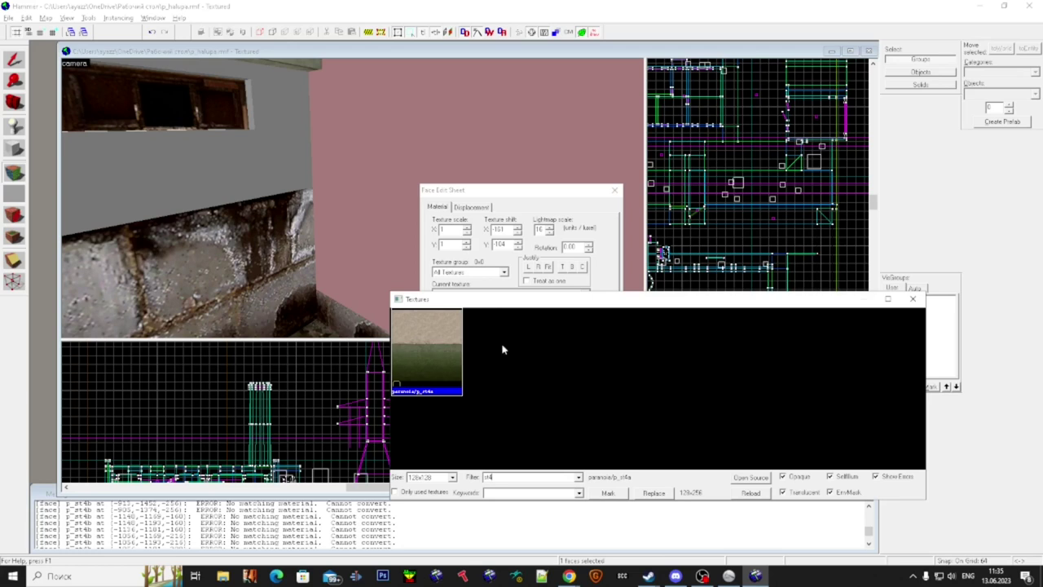
pyautogui.doubleClick(453, 357)
pyautogui.click(491, 363)
pyautogui.moveTo(458, 193); pyautogui.dragTo(668, 232)
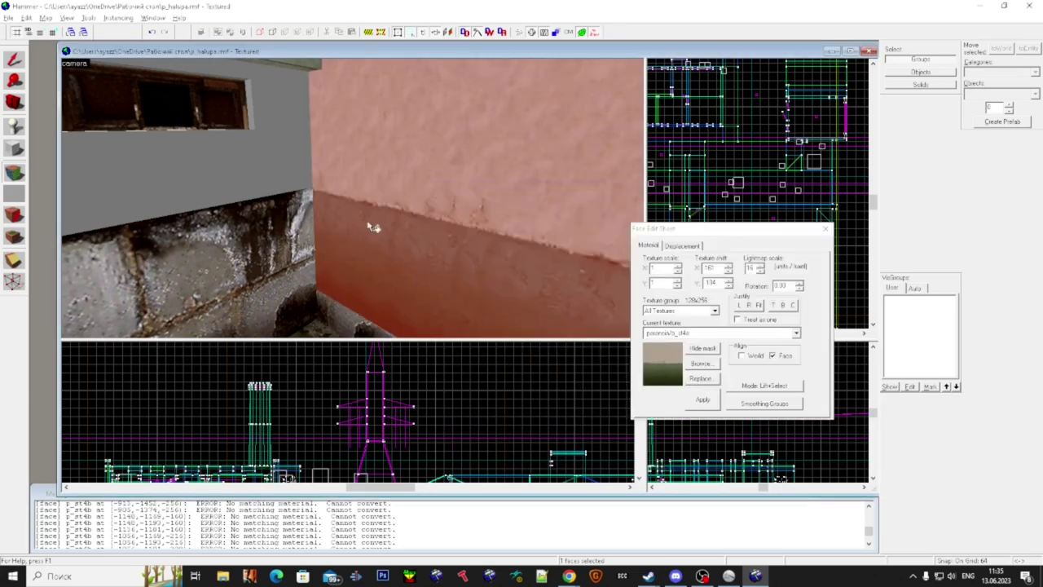
# - Browse the textures filtered by "st" and apply the stained concrete paranoia/p_st_beton0 to the selected interior wall face
pyautogui.press('z')
pyautogui.press('a')
pyautogui.press('super')
pyautogui.press('super')
pyautogui.click(702, 365)
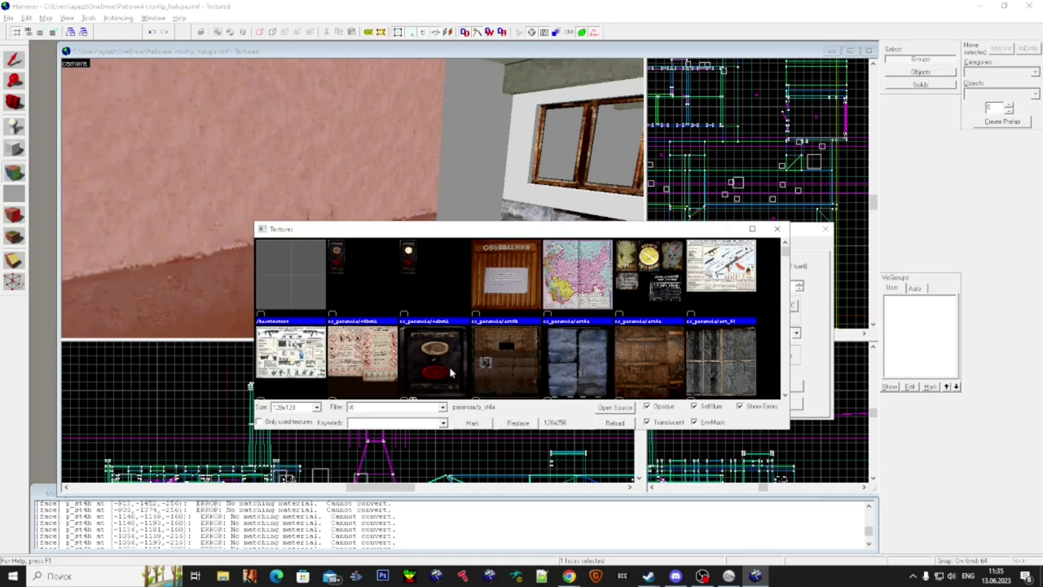
pyautogui.click(658, 303)
pyautogui.scroll(-1, 652, 350)
pyautogui.scroll(1, 652, 352)
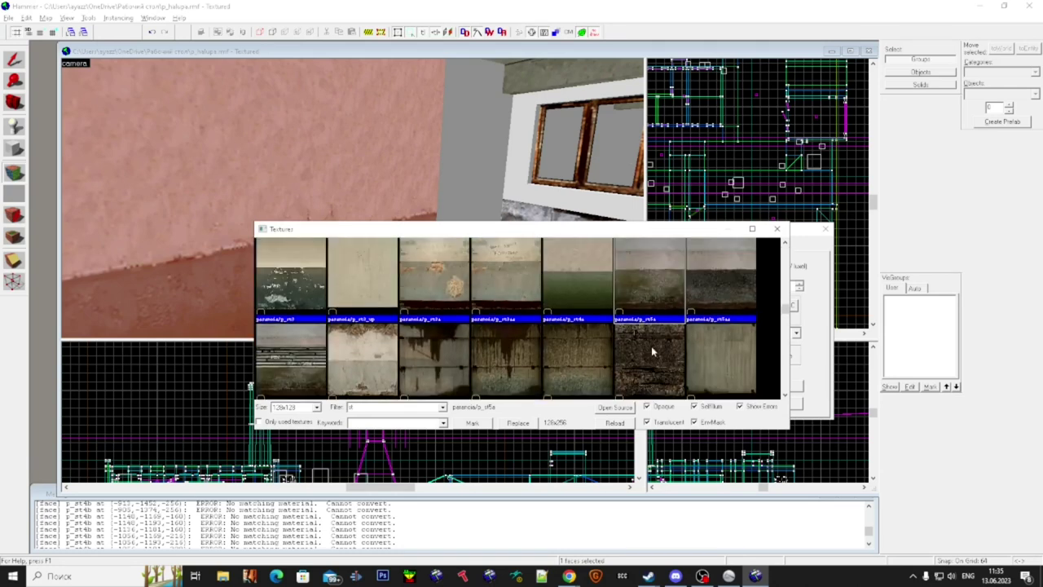
pyautogui.scroll(-1, 489, 350)
pyautogui.click(447, 348)
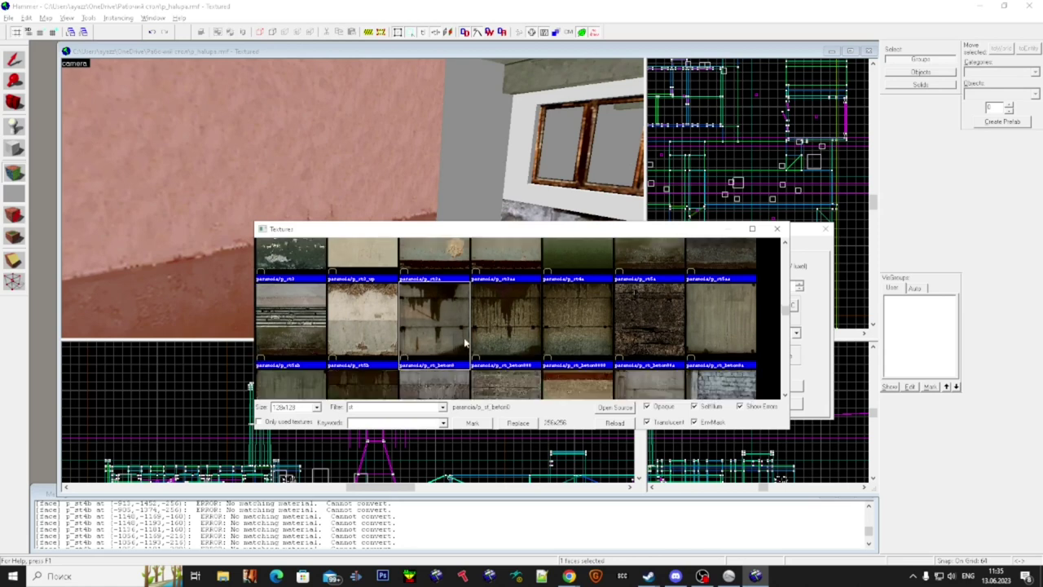
pyautogui.doubleClick(466, 343)
pyautogui.click(700, 400)
pyautogui.press('z')
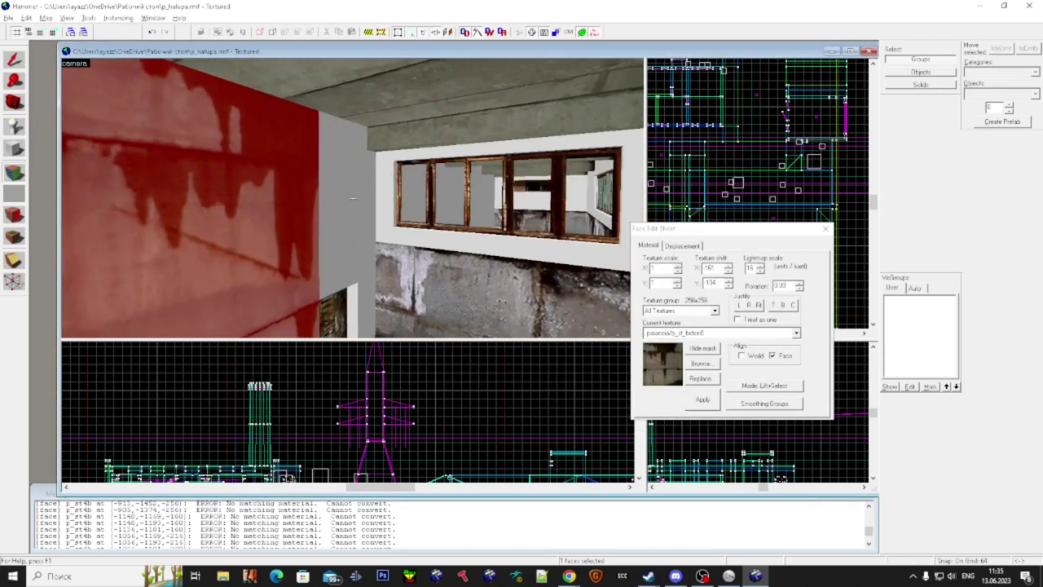
# - Select the untextured p_st4b wall face above the rusty-framed interior windows for texture editing
pyautogui.rightClick(353, 198)
pyautogui.press('w')
pyautogui.rightClick(352, 198)
pyautogui.rightClick(353, 198)
pyautogui.press('w')
pyautogui.rightClick(353, 198)
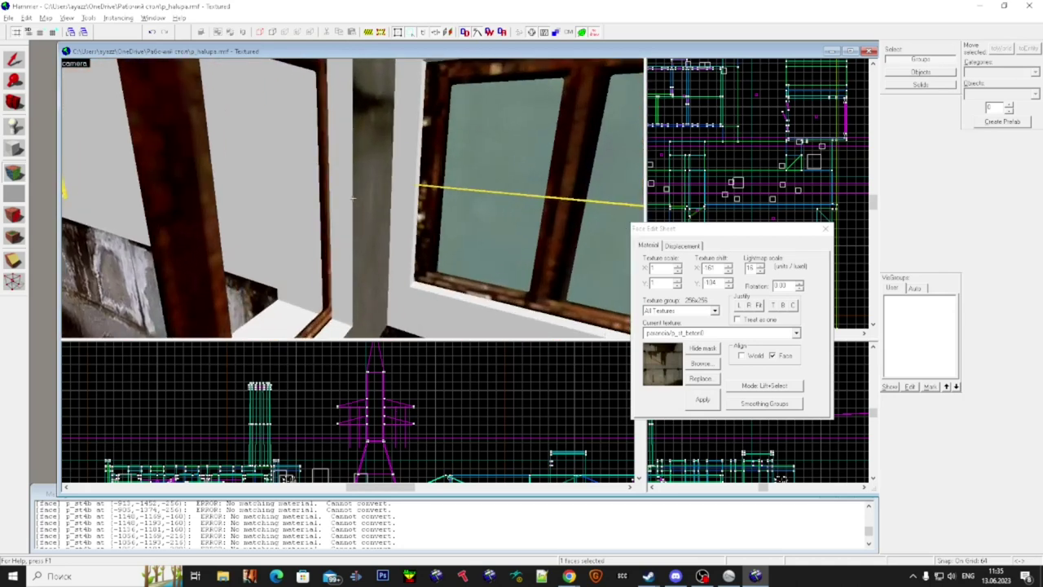
pyautogui.click(353, 198)
pyautogui.click(353, 198)
pyautogui.press('super')
pyautogui.press('super')
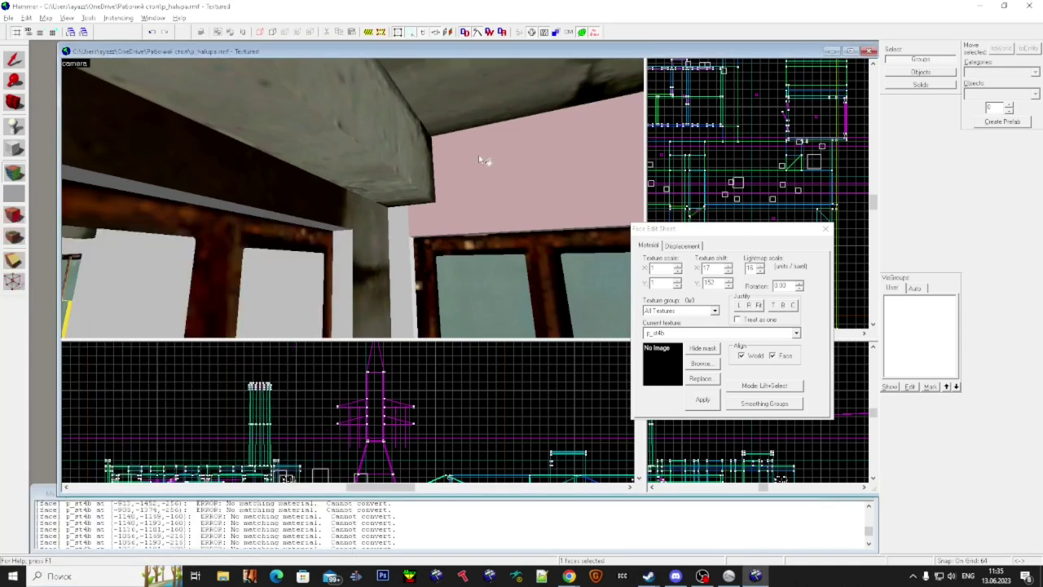
# - Replace every exact match of p_st4b in the whole map with the stained concrete texture paranoia/p_st_beton0
pyautogui.click(703, 380)
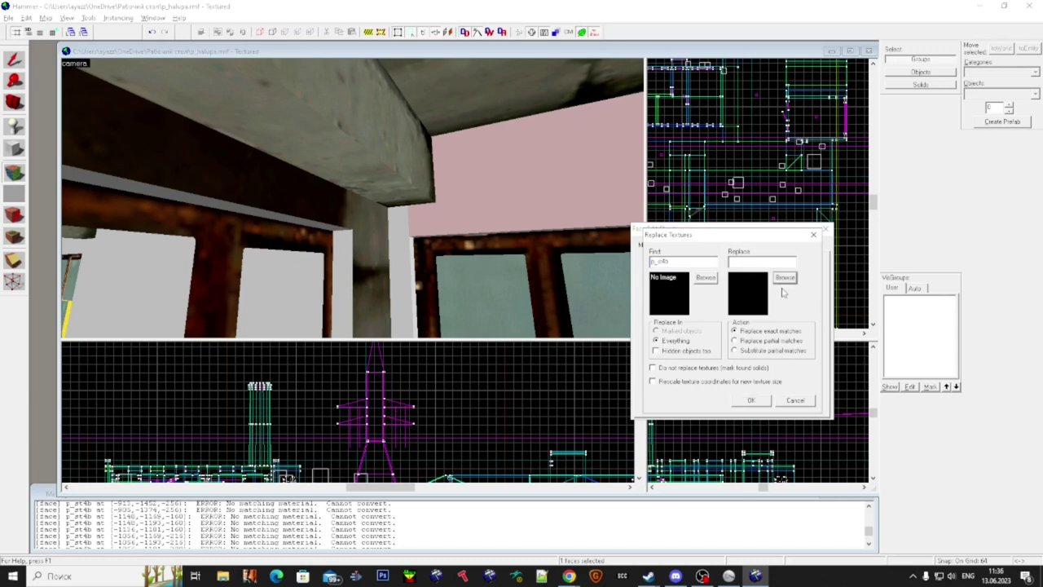
pyautogui.click(786, 279)
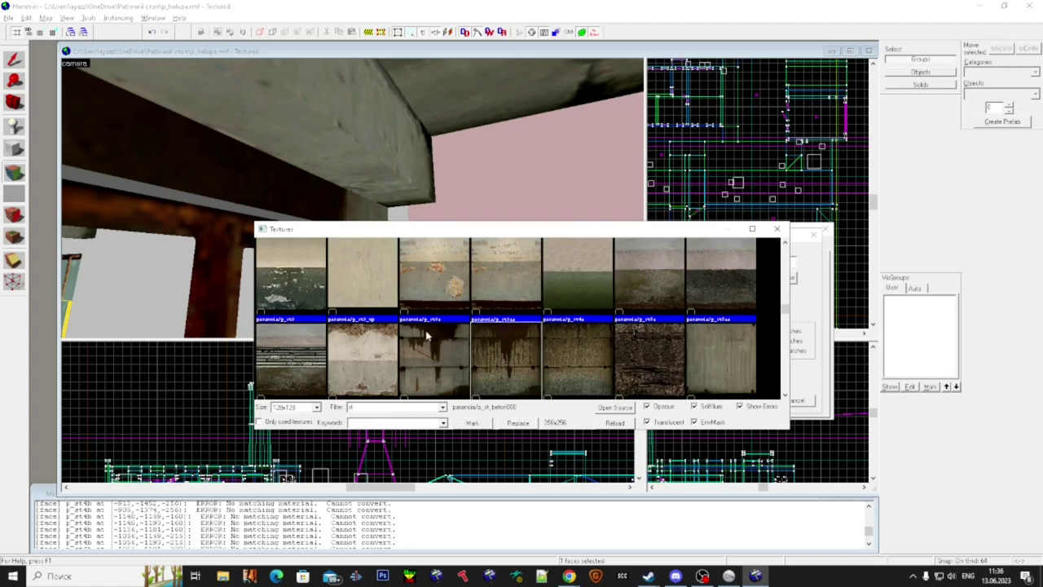
pyautogui.scroll(-5, 468, 330)
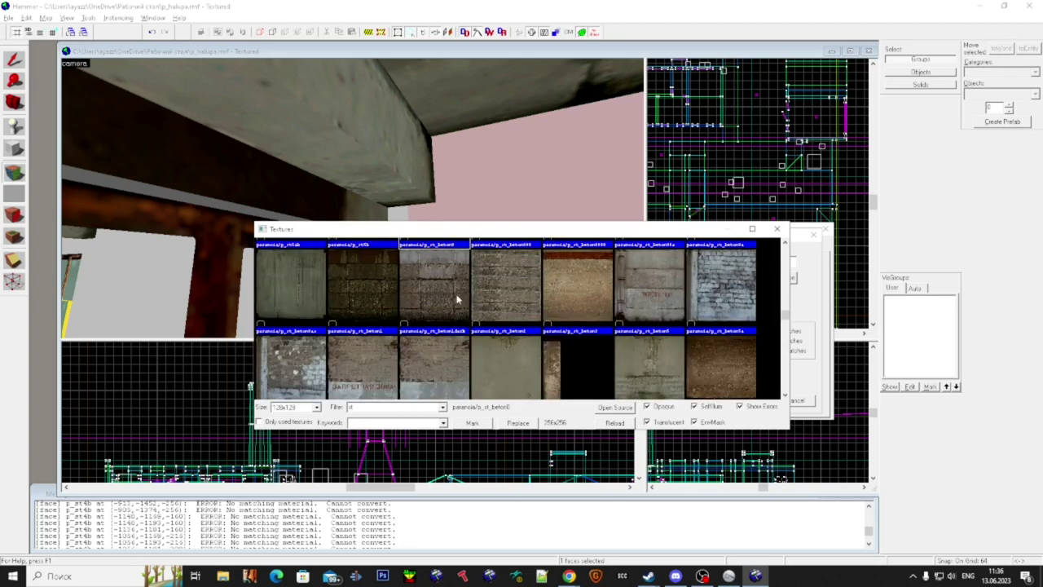
pyautogui.scroll(1, 460, 302)
pyautogui.doubleClick(482, 320)
pyautogui.click(754, 399)
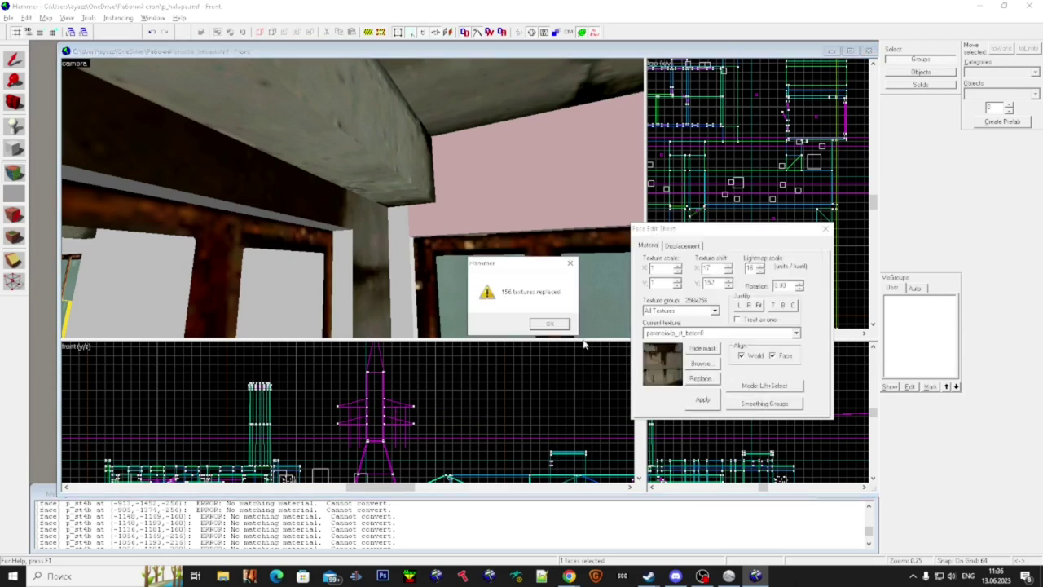
pyautogui.click(539, 322)
# - Inspect the retextured concrete walls and ceiling inside the building, and survey the map outside for remaining untextured faces
pyautogui.press('z')
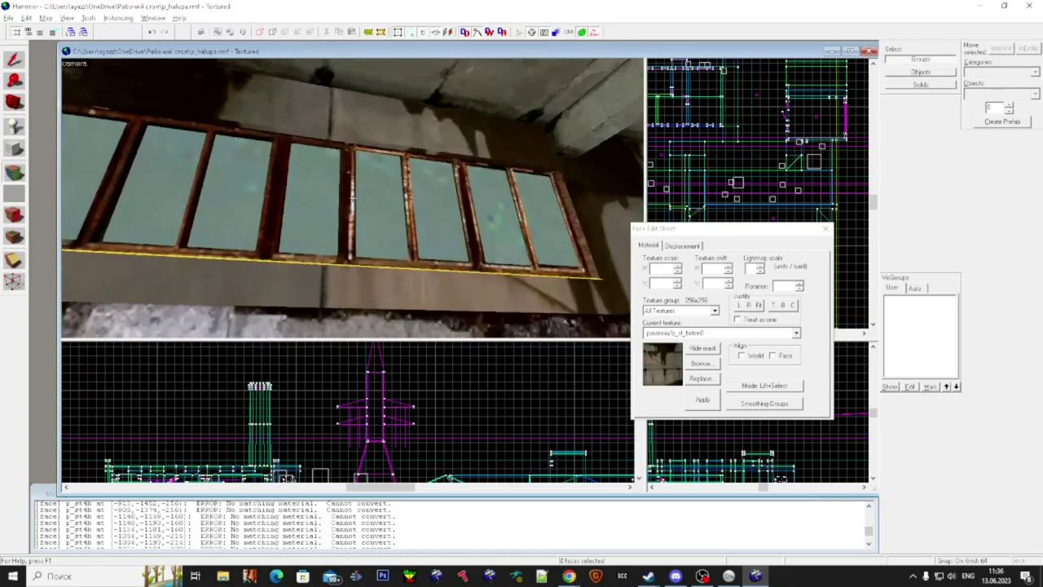
pyautogui.press('s')
pyautogui.click(353, 198)
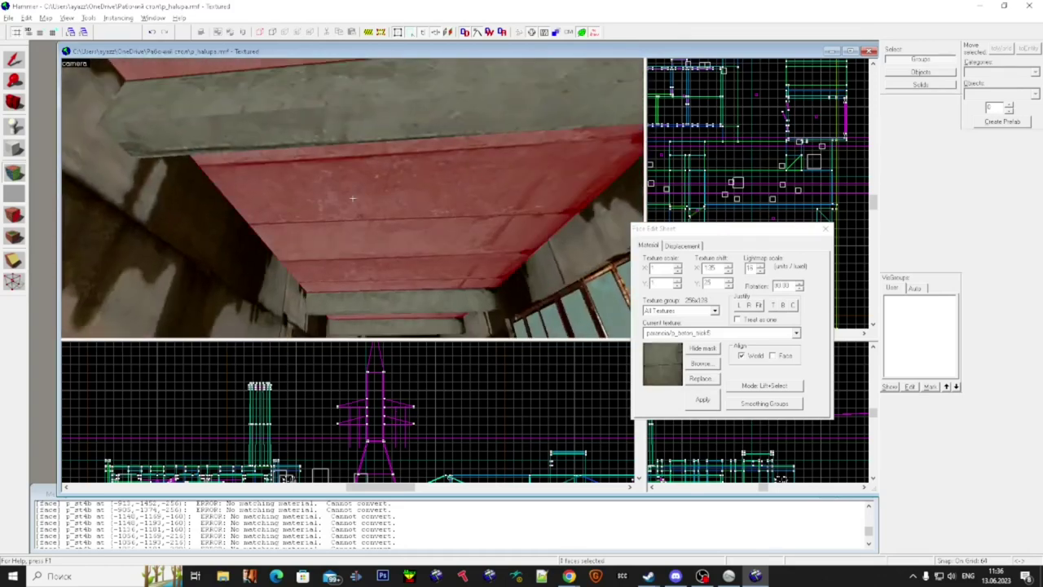
pyautogui.click(353, 198)
pyautogui.press('w')
pyautogui.click(353, 198)
pyautogui.press('w')
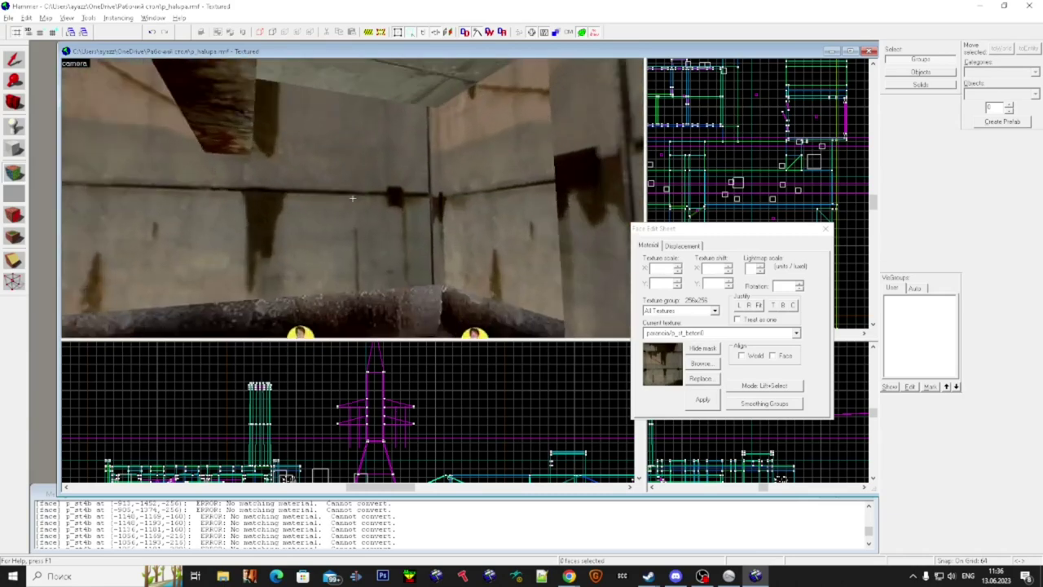
pyautogui.press('w')
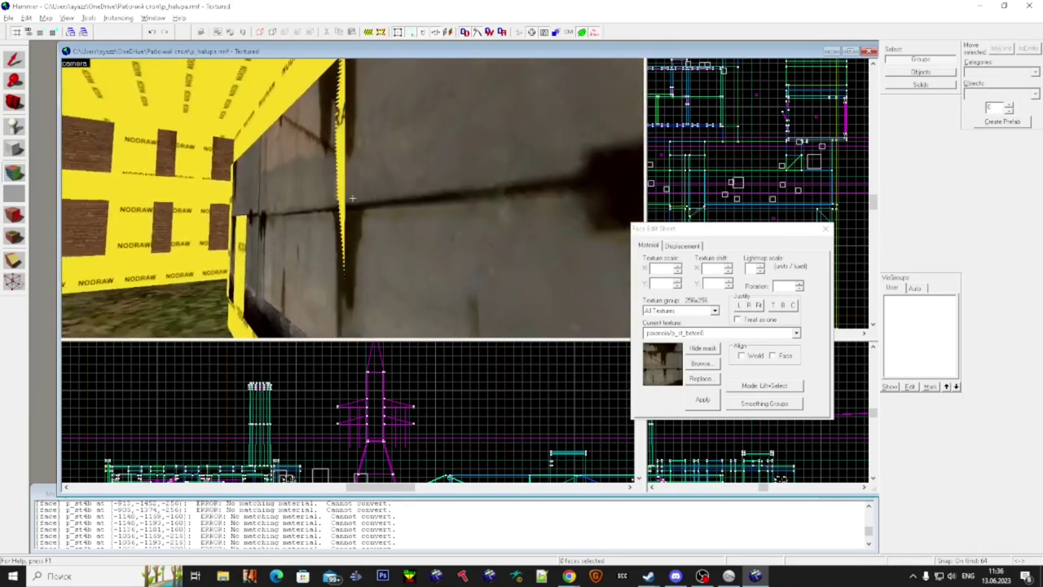
pyautogui.press('w')
pyautogui.press('w')
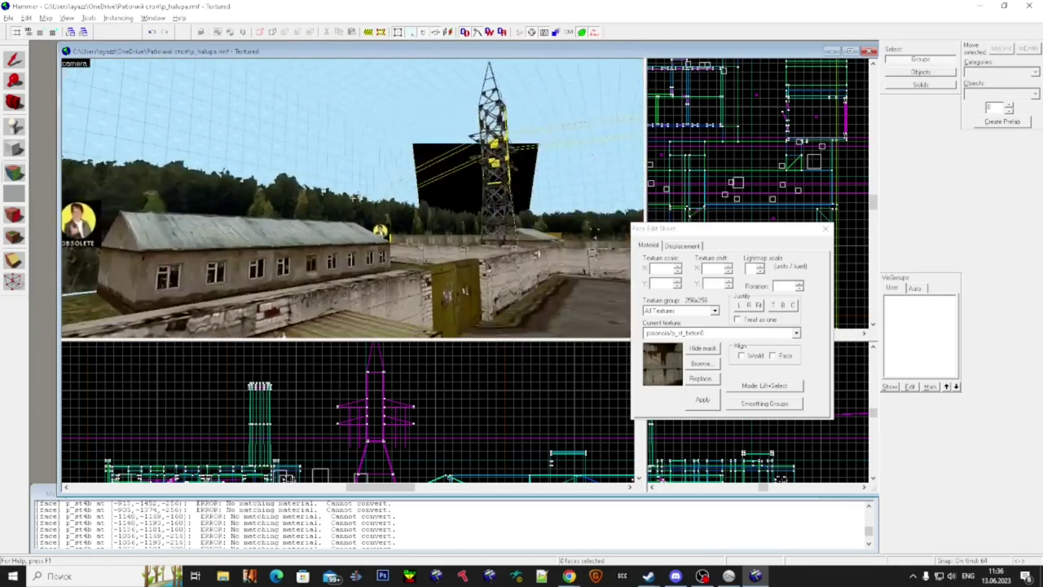
pyautogui.press('w')
# - Check the map for problems and go to the first object with the invalid texture p_dr5a
pyautogui.hotkey('alt', 'p')
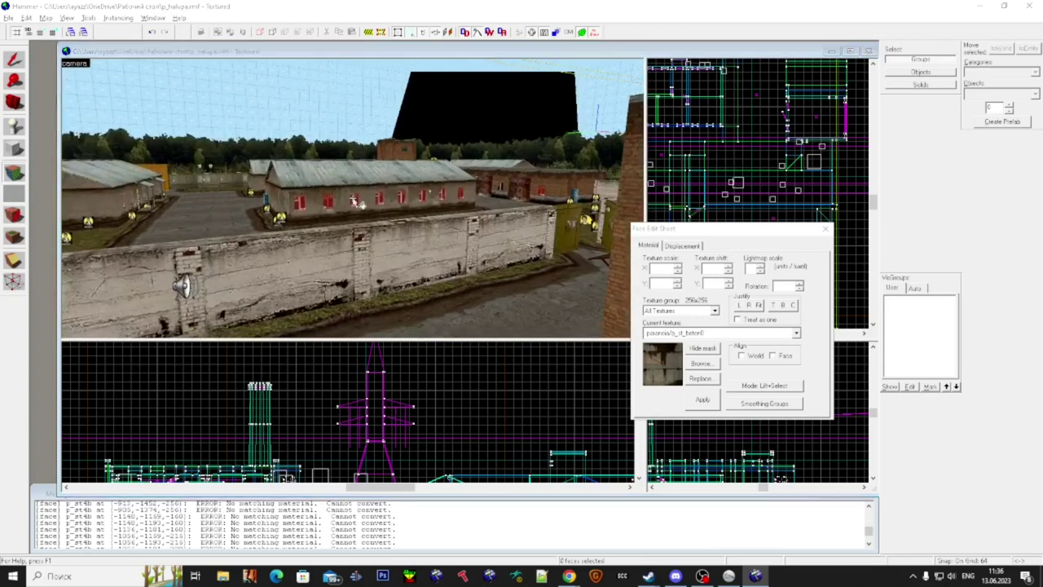
pyautogui.moveTo(192, 72); pyautogui.dragTo(194, 170)
pyautogui.click(192, 141)
pyautogui.scroll(6, 123, 150)
pyautogui.scroll(-2, 90, 155)
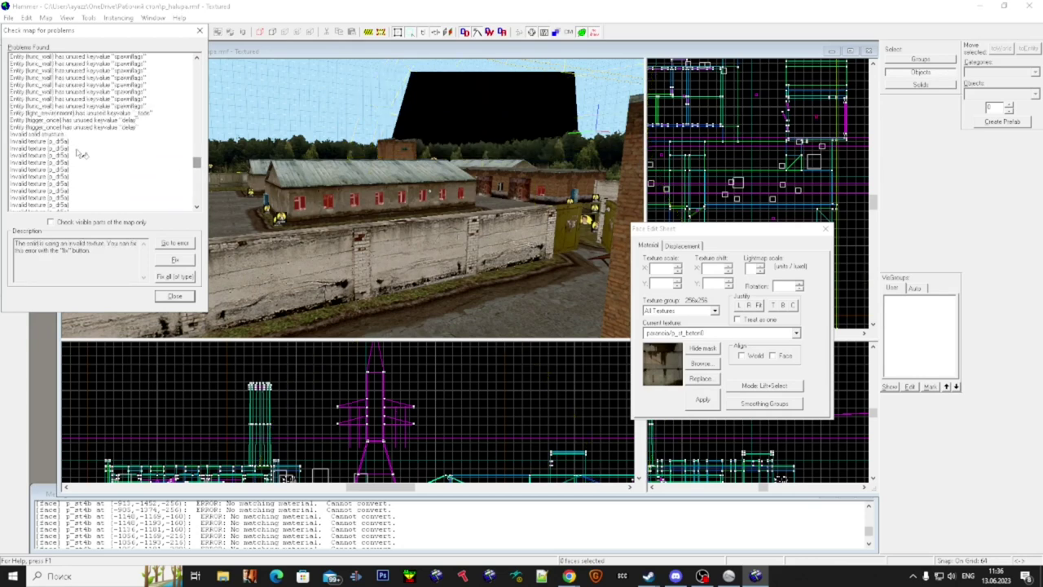
pyautogui.click(77, 143)
pyautogui.click(174, 245)
pyautogui.click(187, 299)
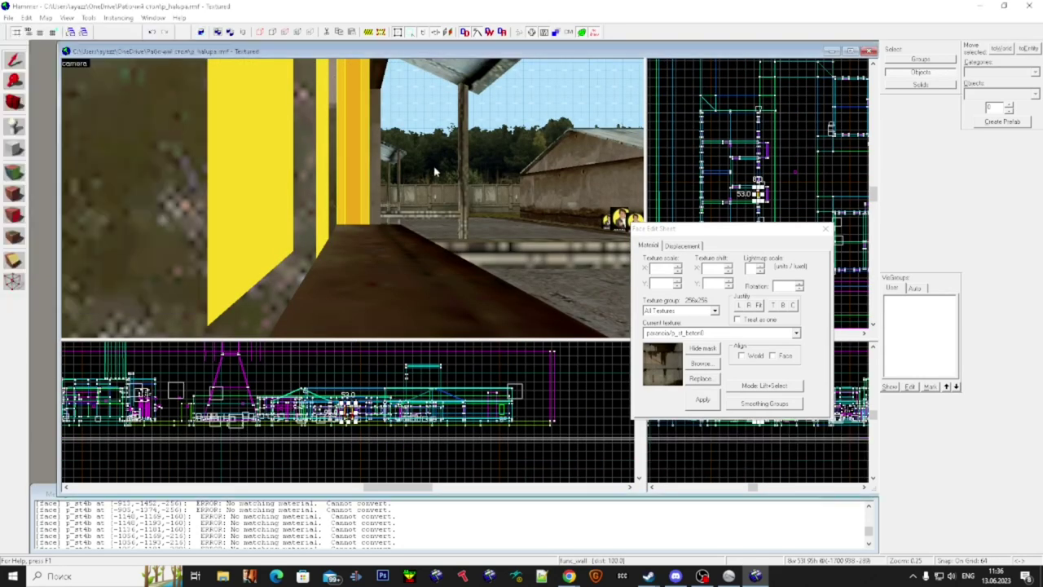
# - Select the untextured exterior door face under the small metal canopy for texture editing
pyautogui.press('z')
pyautogui.press('s')
pyautogui.press('w')
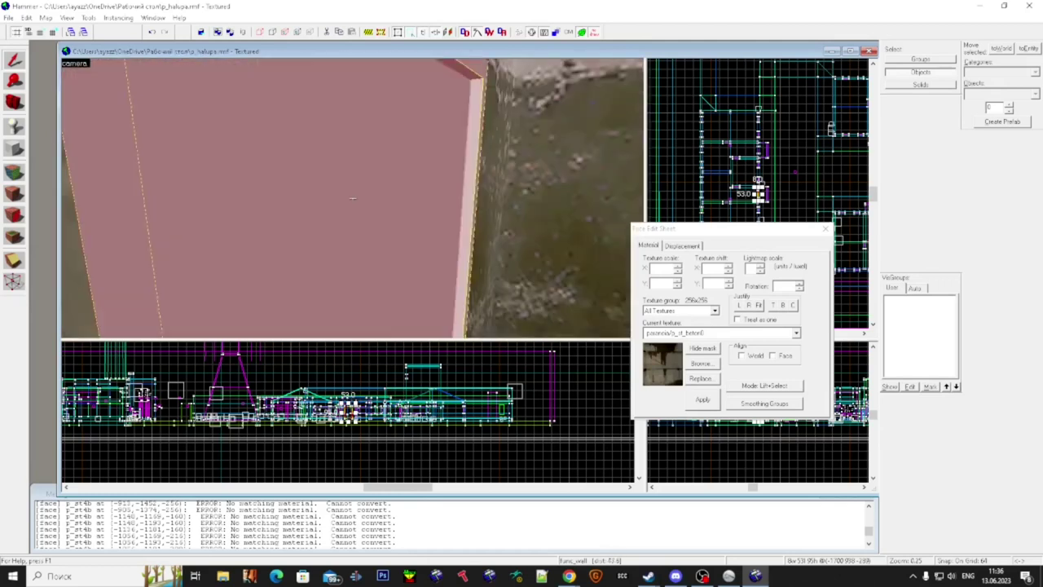
pyautogui.press('w')
pyautogui.press('super')
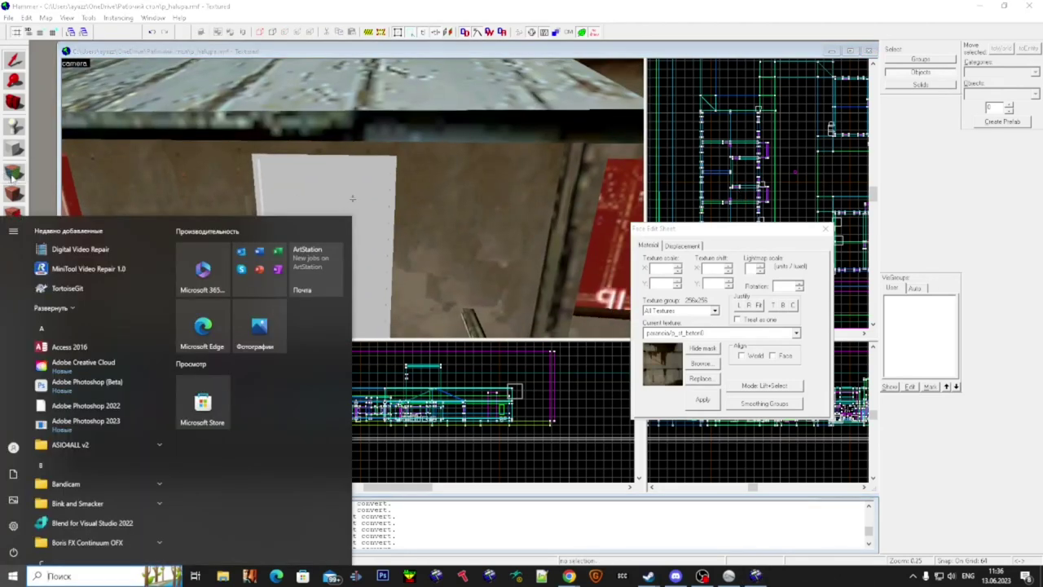
pyautogui.press('super')
pyautogui.click(333, 225)
# - Browse the textures filtered by "dr5", pick paranoia/p_dr5 as the current texture, and reselect the untextured door face
pyautogui.click(701, 363)
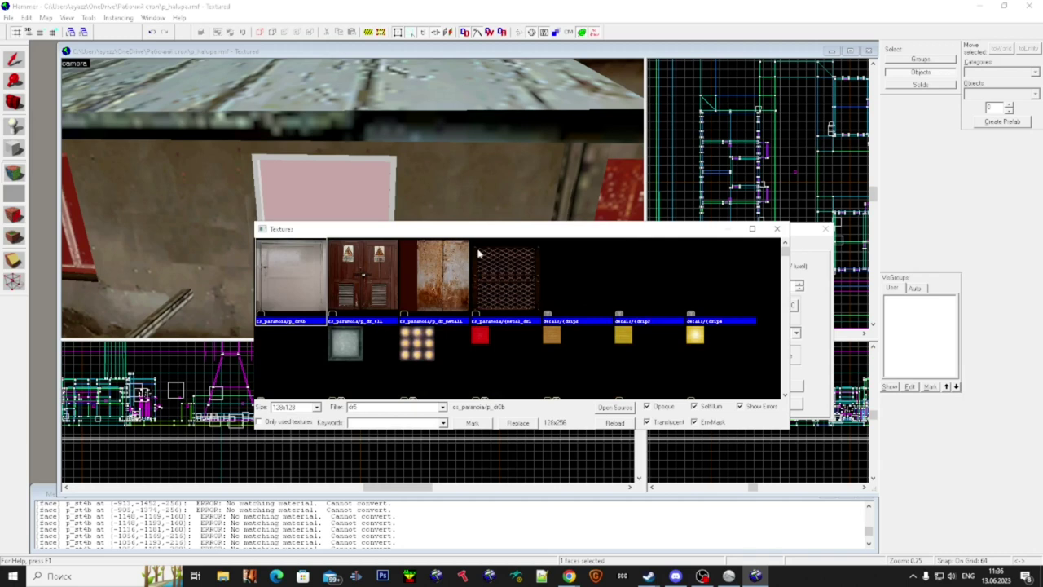
pyautogui.press('BackSpace')
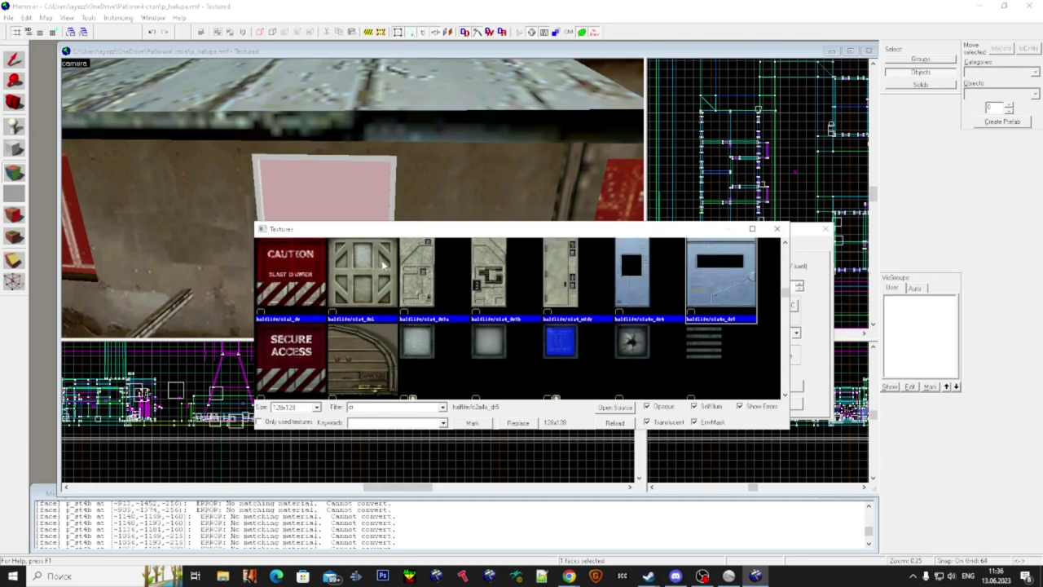
pyautogui.scroll(-1, 422, 352)
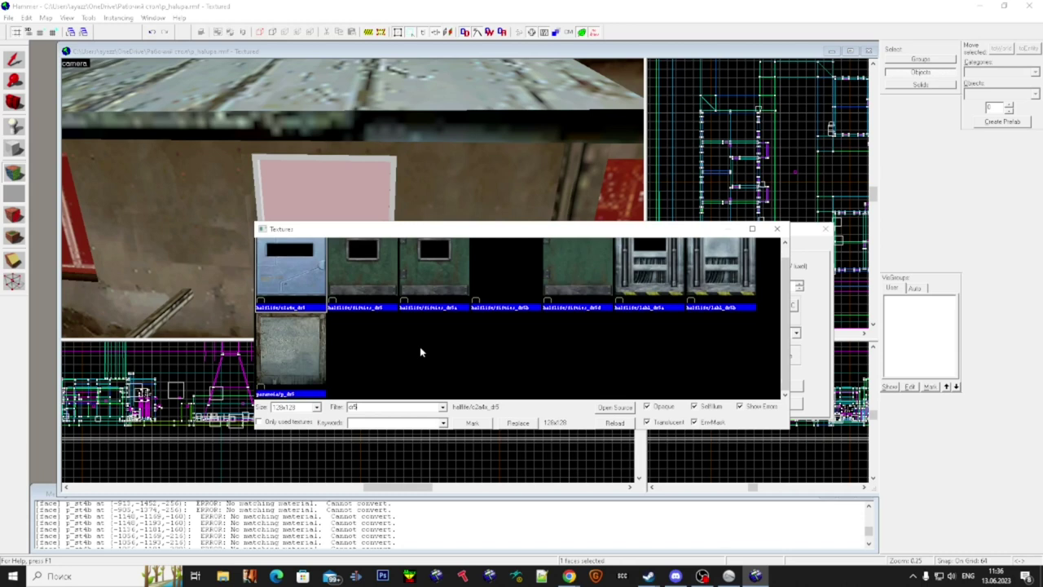
pyautogui.click(299, 329)
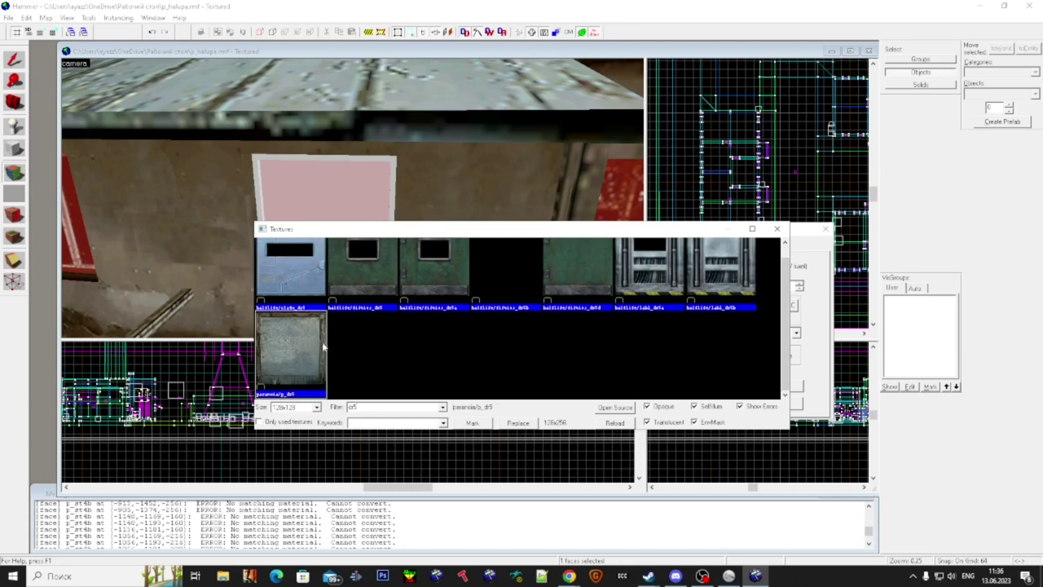
pyautogui.doubleClick(317, 340)
pyautogui.click(286, 224)
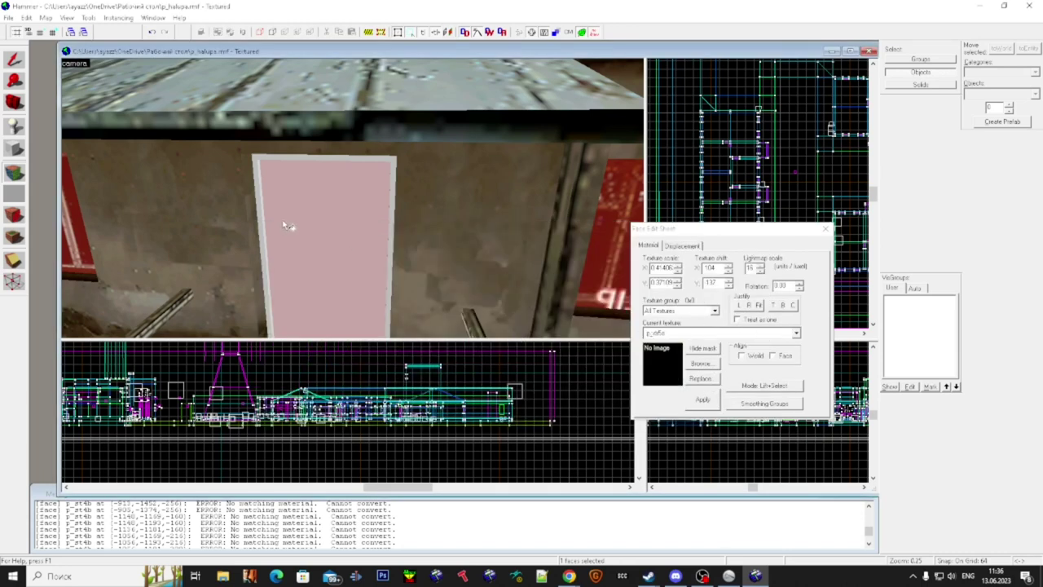
# - Replace the missing door texture p_dr5a throughout the map with paranoia/p_dr5
pyautogui.click(701, 379)
pyautogui.click(782, 279)
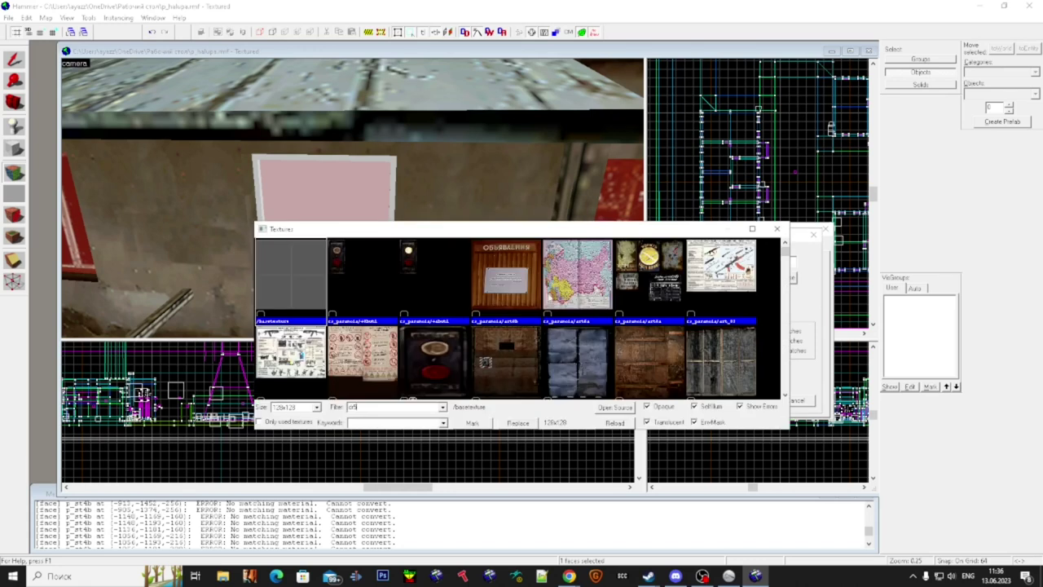
pyautogui.doubleClick(315, 335)
pyautogui.click(766, 404)
pyautogui.click(550, 324)
# - Examine the retextured door and its frame from outside and from inside the building
pyautogui.click(394, 223)
pyautogui.scroll(-2, 422, 278)
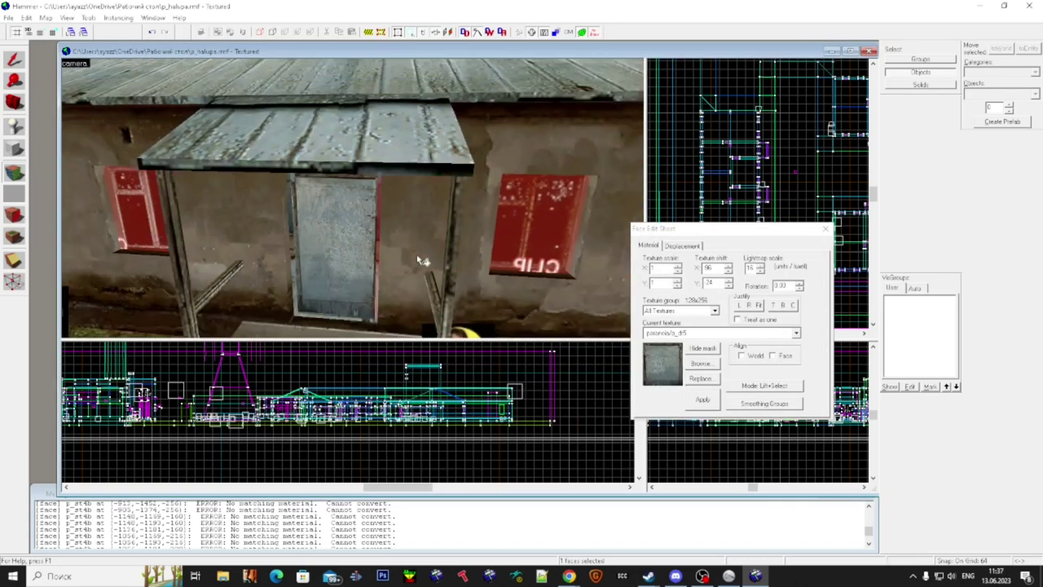
pyautogui.scroll(1, 407, 260)
pyautogui.click(331, 246)
pyautogui.click(328, 243)
pyautogui.press('z')
pyautogui.press('w')
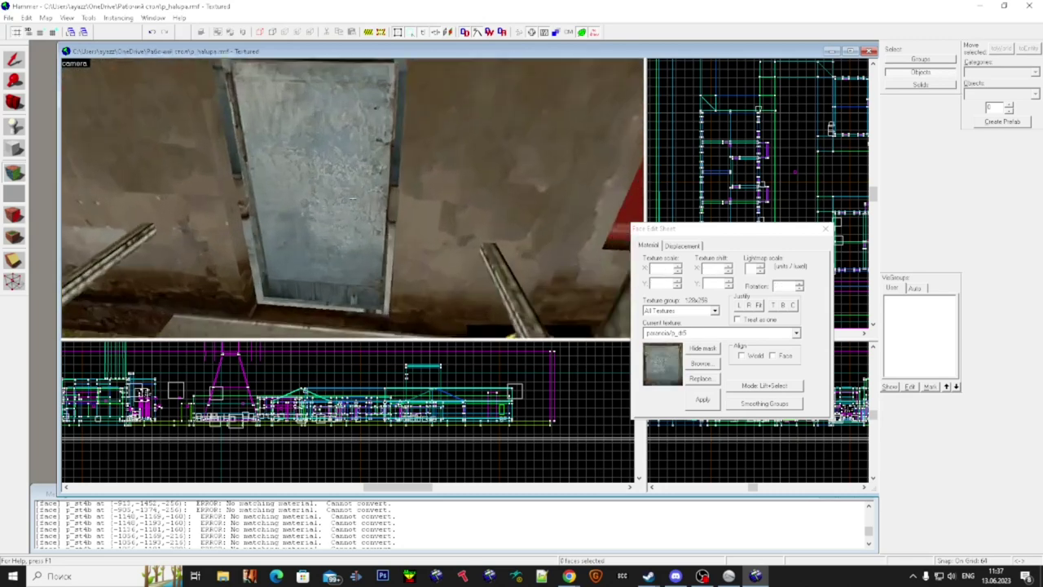
pyautogui.press('w')
pyautogui.click(353, 199)
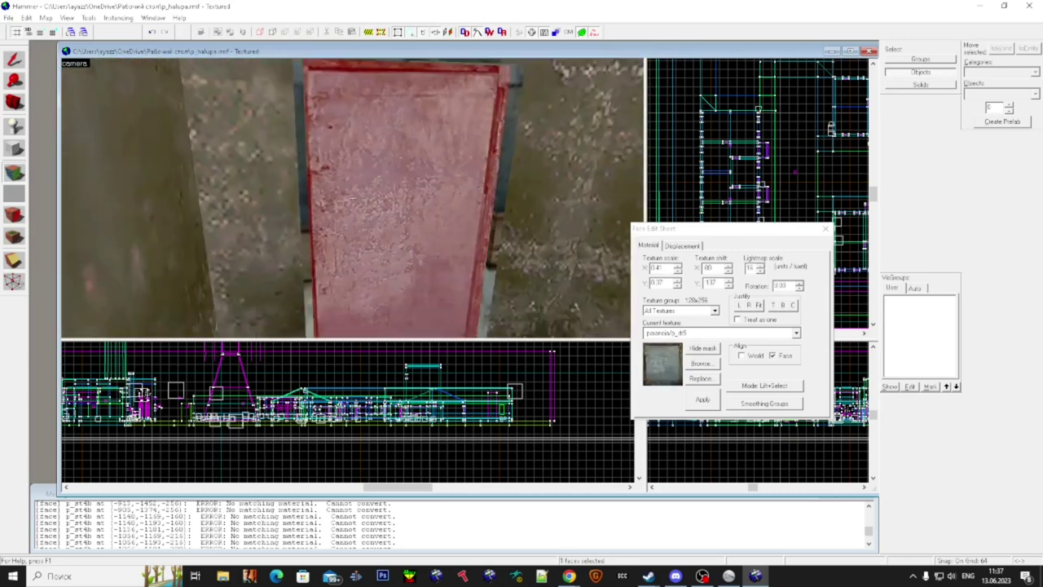
pyautogui.click(353, 199)
pyautogui.scroll(-3, 354, 198)
pyautogui.press('w')
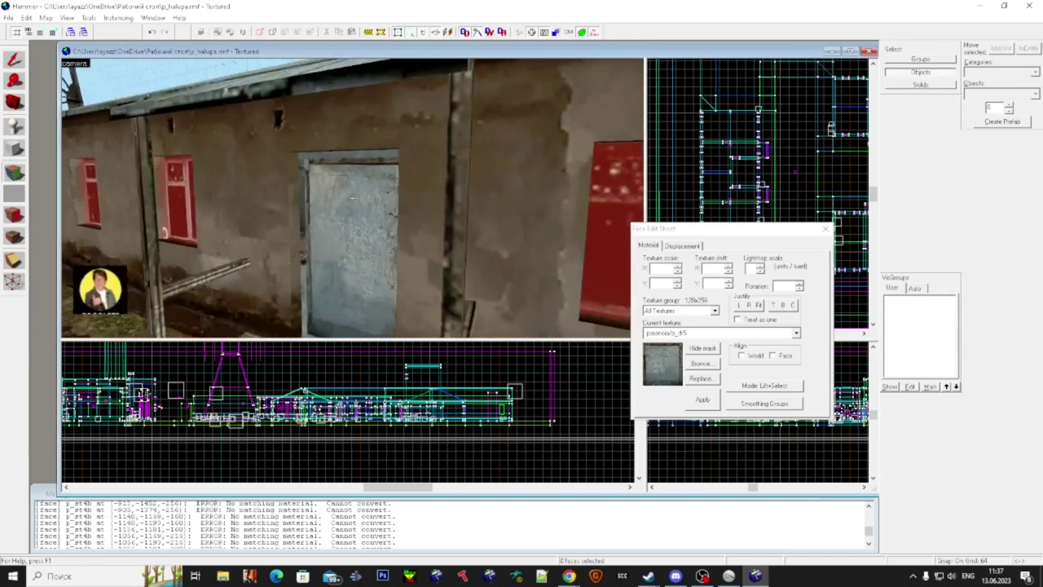
pyautogui.press('w')
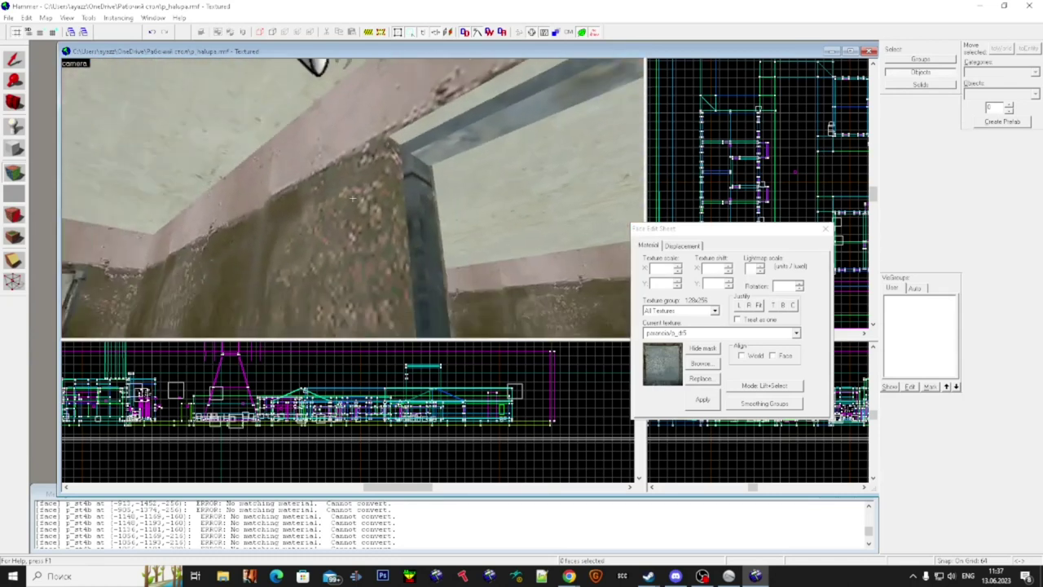
pyautogui.press('w')
# - Replace paranoia/p_dr5 on the interior door and throughout the map with the white panelled door texture cs_paranoia/p_dr0b
pyautogui.click(352, 198)
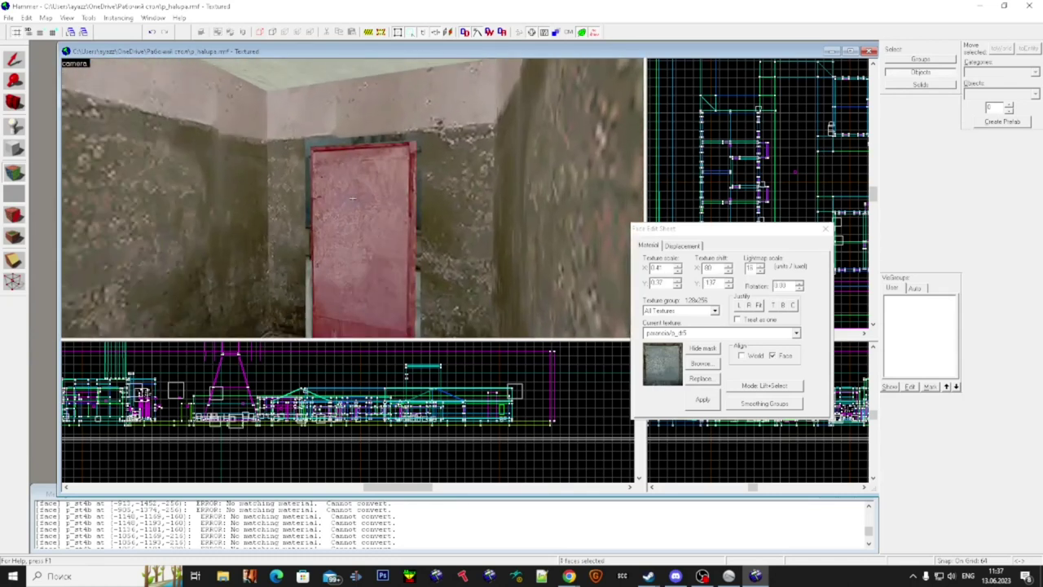
pyautogui.press('super')
pyautogui.click(704, 380)
pyautogui.click(785, 277)
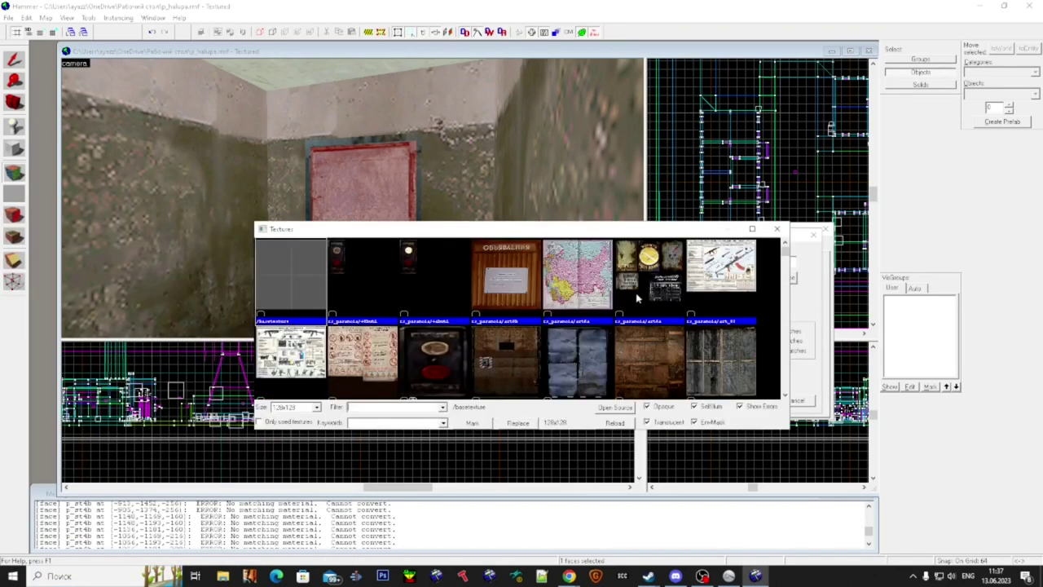
pyautogui.write('dr')
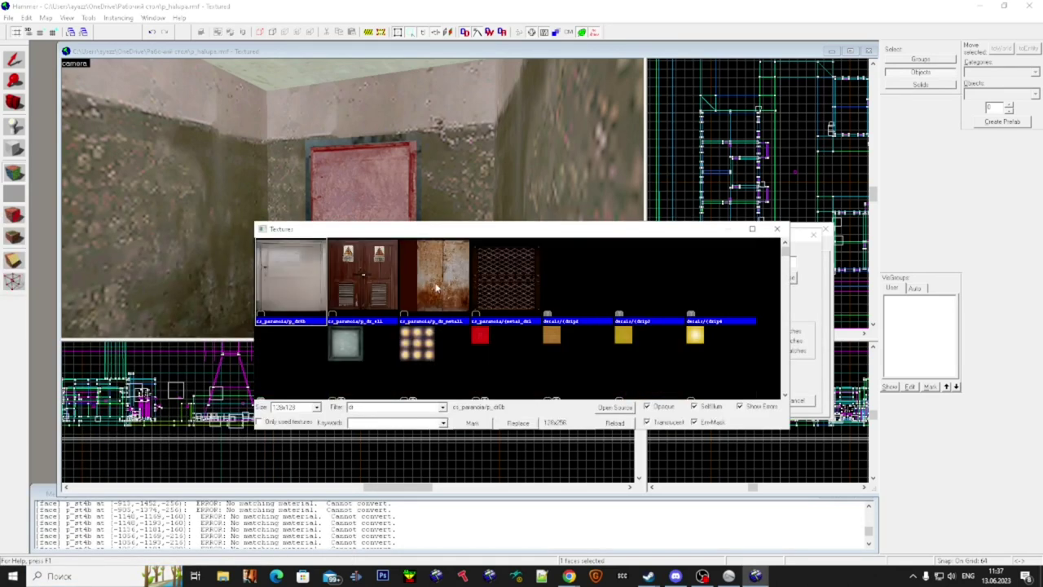
pyautogui.doubleClick(313, 300)
pyautogui.click(759, 401)
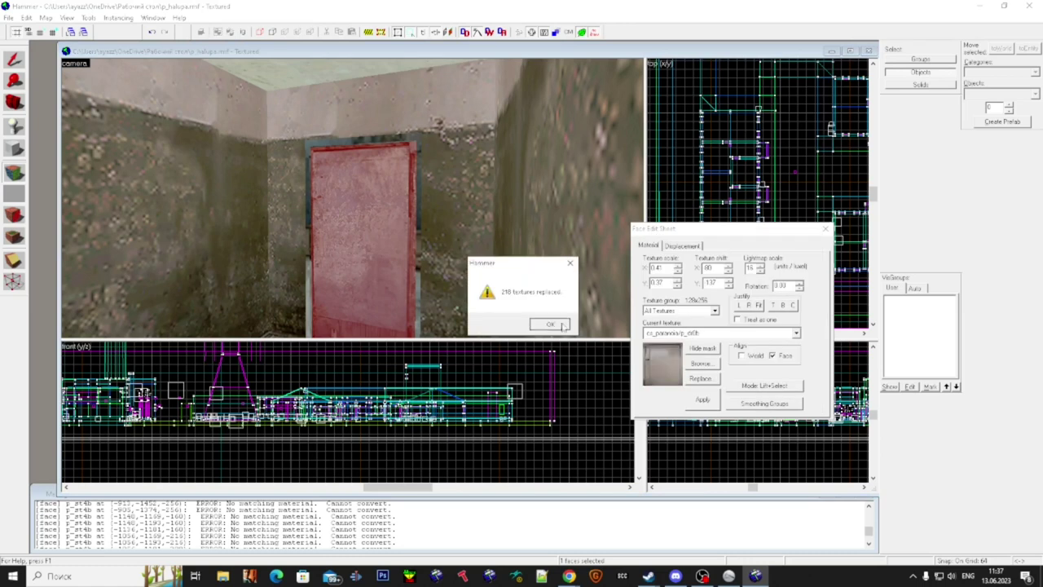
pyautogui.click(562, 326)
# - Examine the white panelled door from inside the building and select its face from the outside
pyautogui.click(369, 212)
pyautogui.press('z')
pyautogui.press('w')
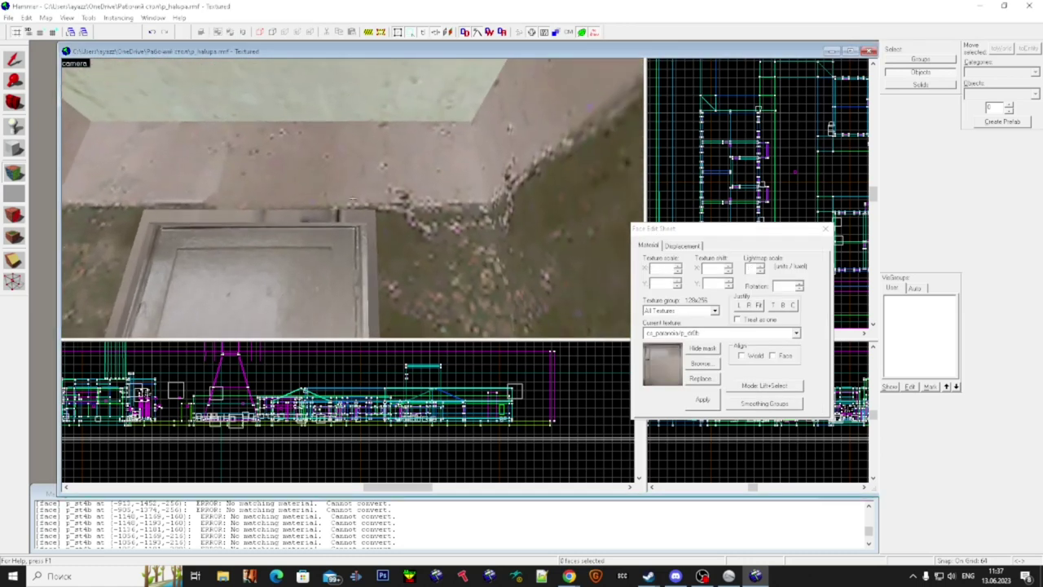
pyautogui.press('w')
pyautogui.click(353, 198)
pyautogui.press('super')
pyautogui.press('super')
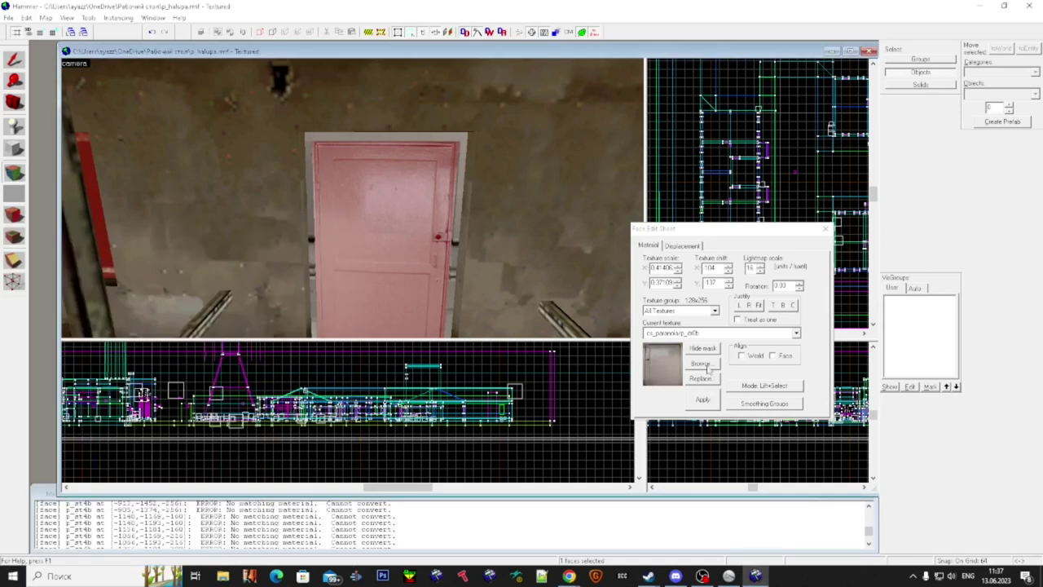
# - Browse the textures filtered by "dr" for a metal door and pick paranoia/p_dr6a as the current texture
pyautogui.click(706, 366)
pyautogui.write('dr')
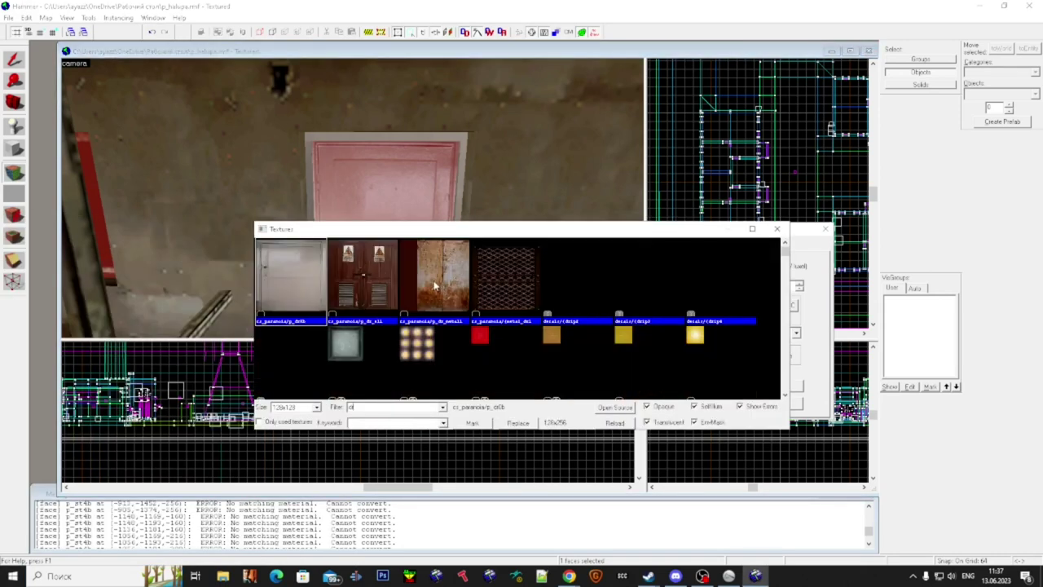
pyautogui.scroll(-5, 444, 289)
pyautogui.scroll(-10, 459, 293)
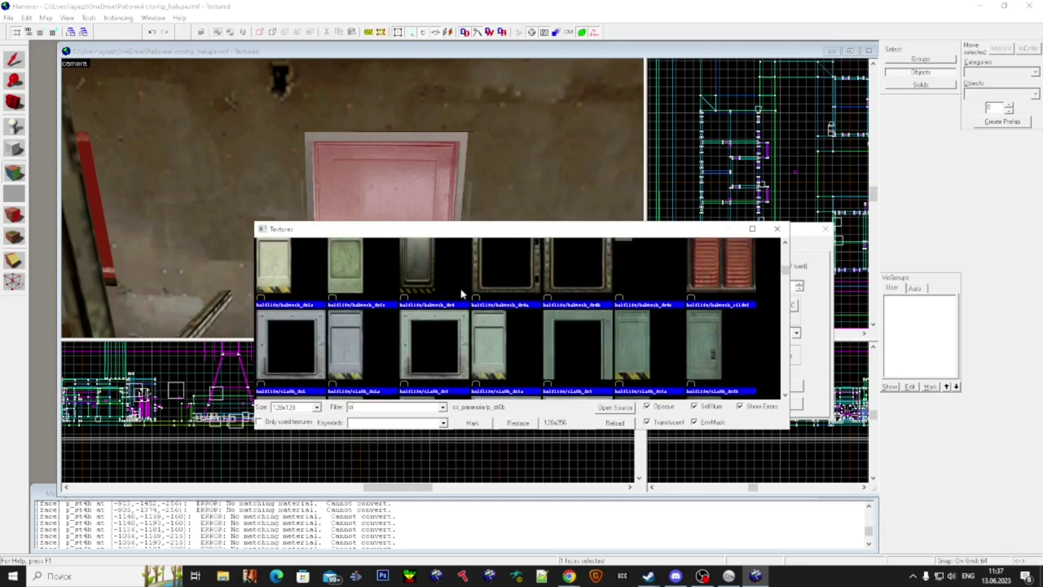
pyautogui.scroll(-10, 464, 296)
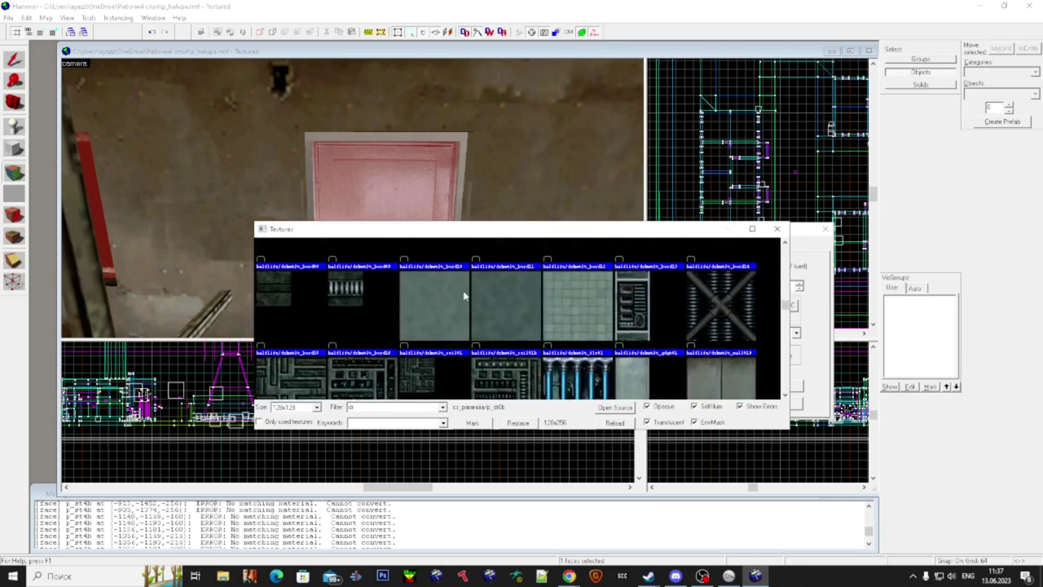
pyautogui.scroll(-10, 464, 297)
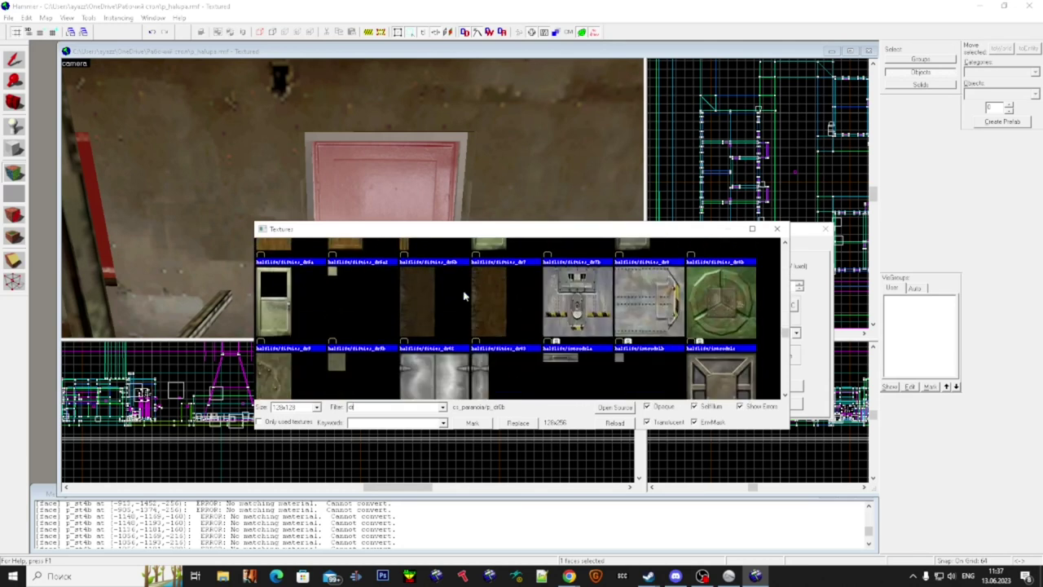
pyautogui.scroll(-3, 468, 298)
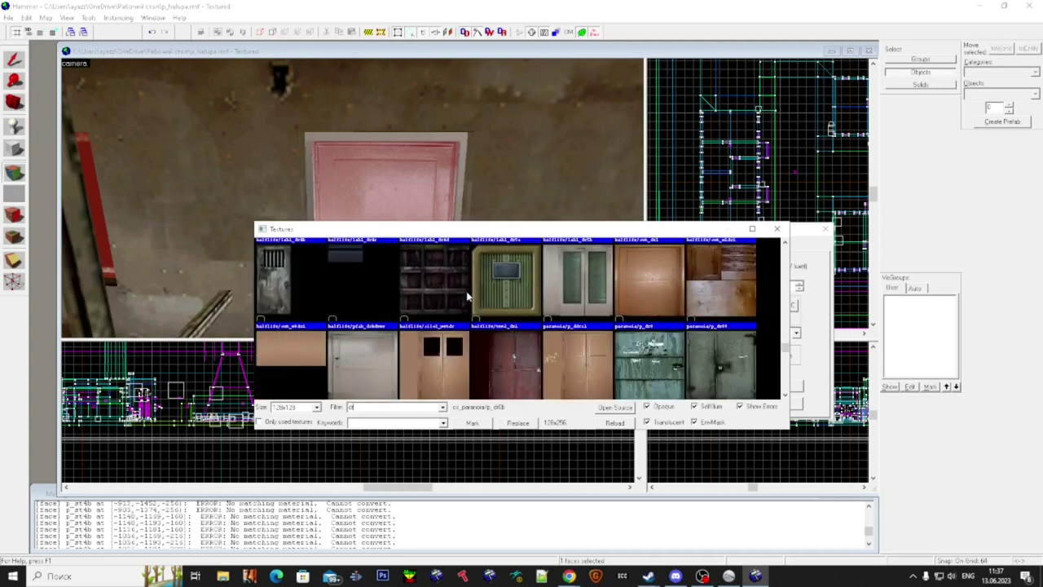
pyautogui.click(666, 311)
pyautogui.scroll(-2, 665, 310)
pyautogui.scroll(-5, 666, 311)
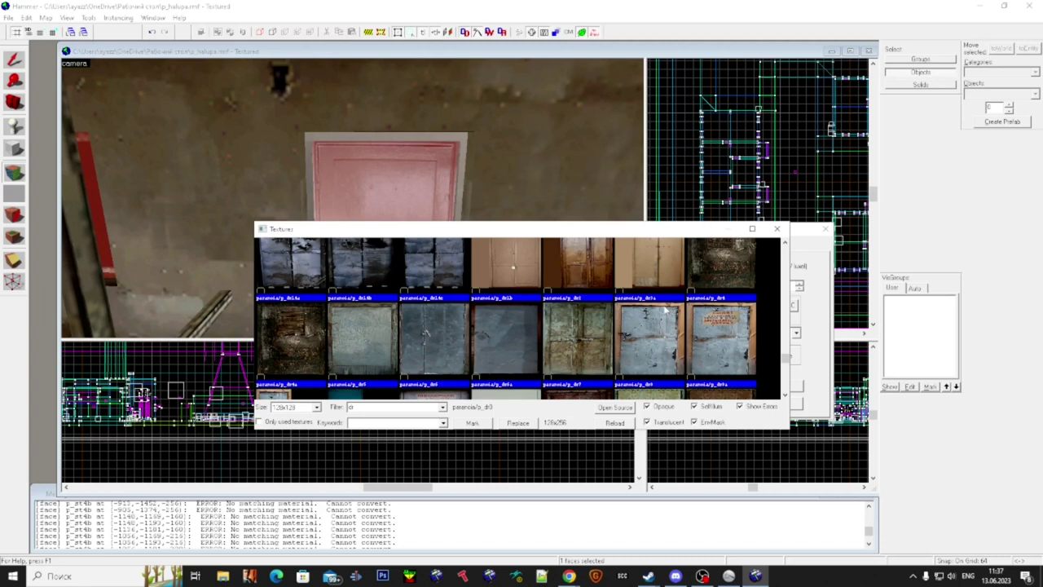
pyautogui.scroll(-1, 666, 310)
pyautogui.scroll(-2, 647, 313)
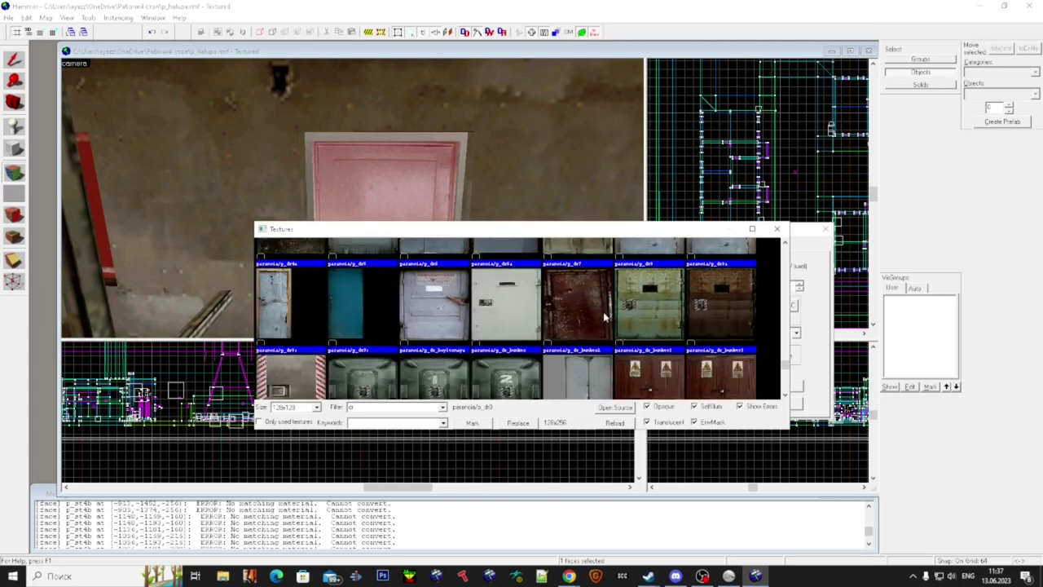
pyautogui.scroll(3, 602, 317)
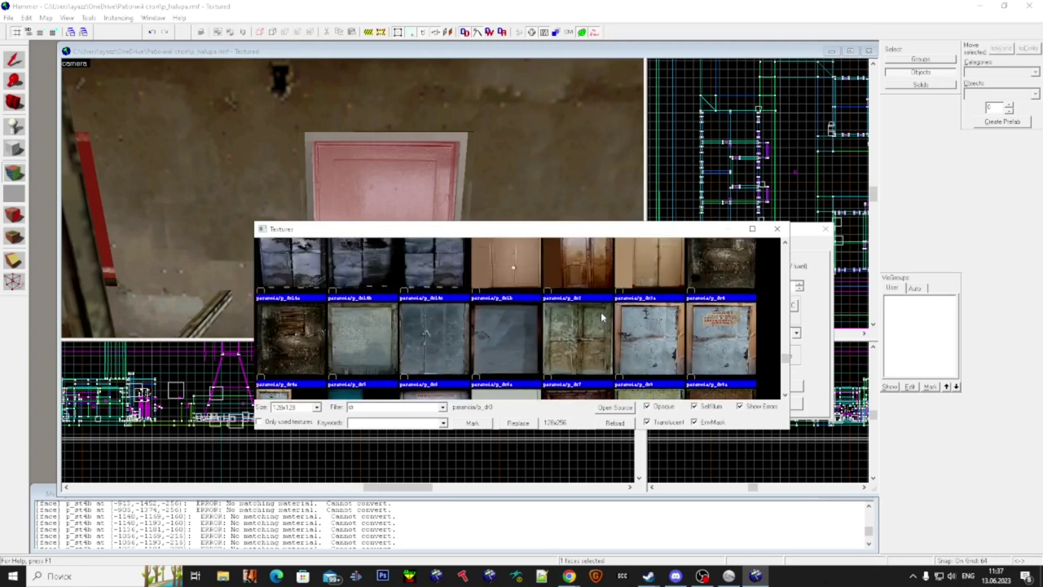
pyautogui.click(505, 331)
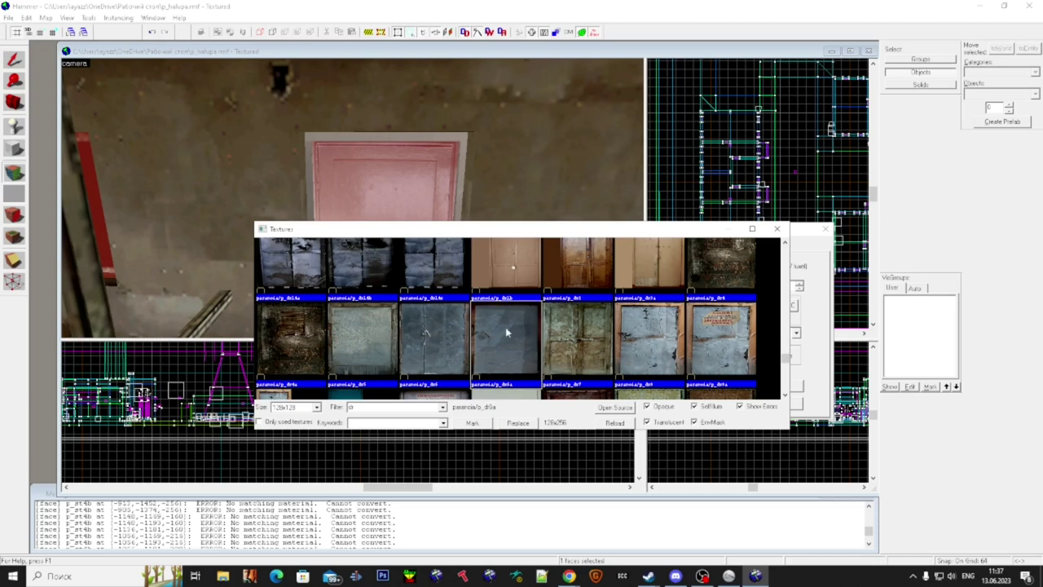
pyautogui.doubleClick(517, 354)
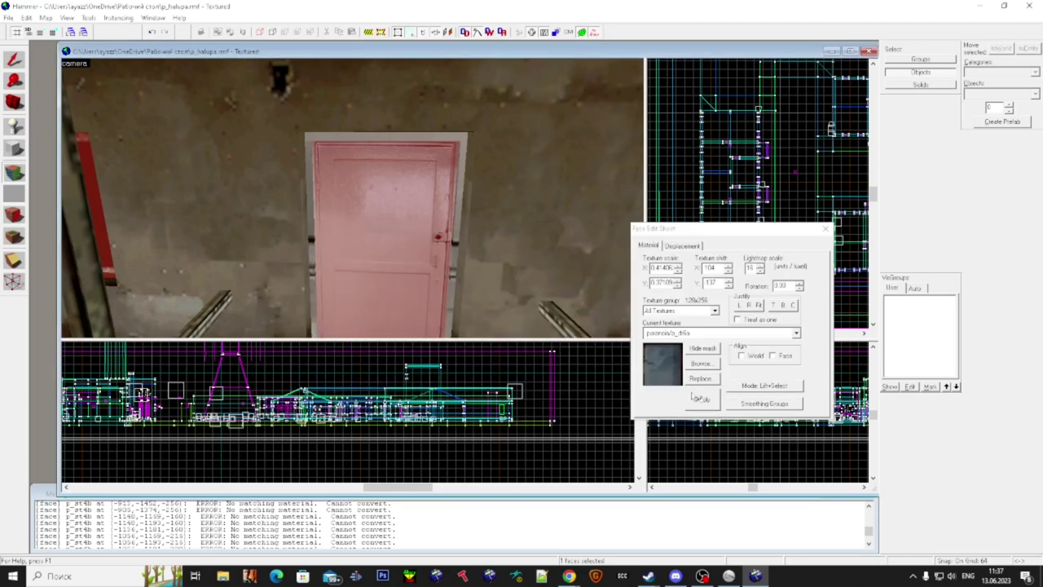
# - Reselect the door face and replace cs_paranoia/p_dr0b with paranoia/p_dr6a throughout the map
pyautogui.click(486, 229)
pyautogui.click(437, 243)
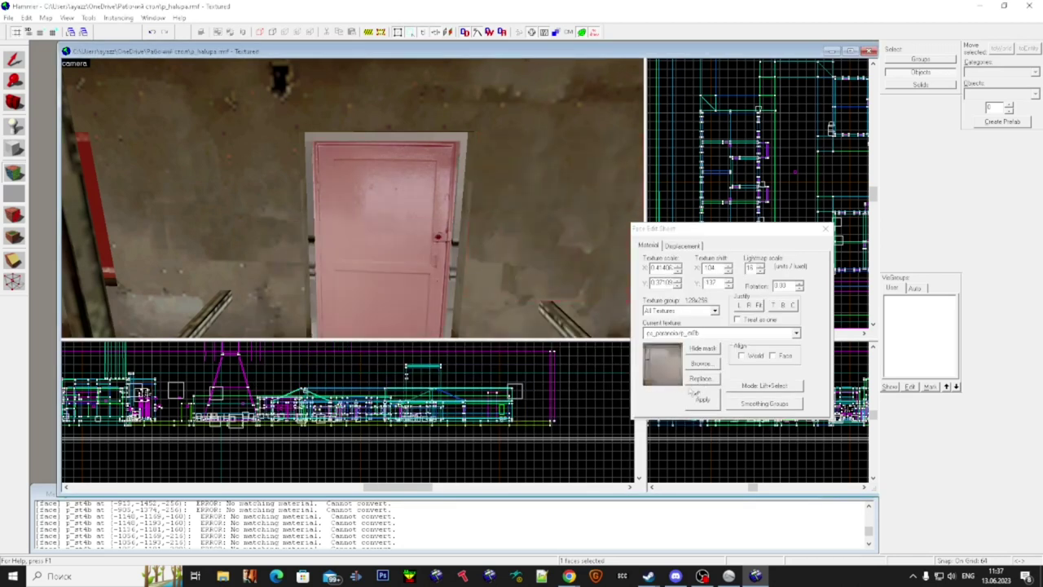
pyautogui.click(699, 379)
pyautogui.click(785, 279)
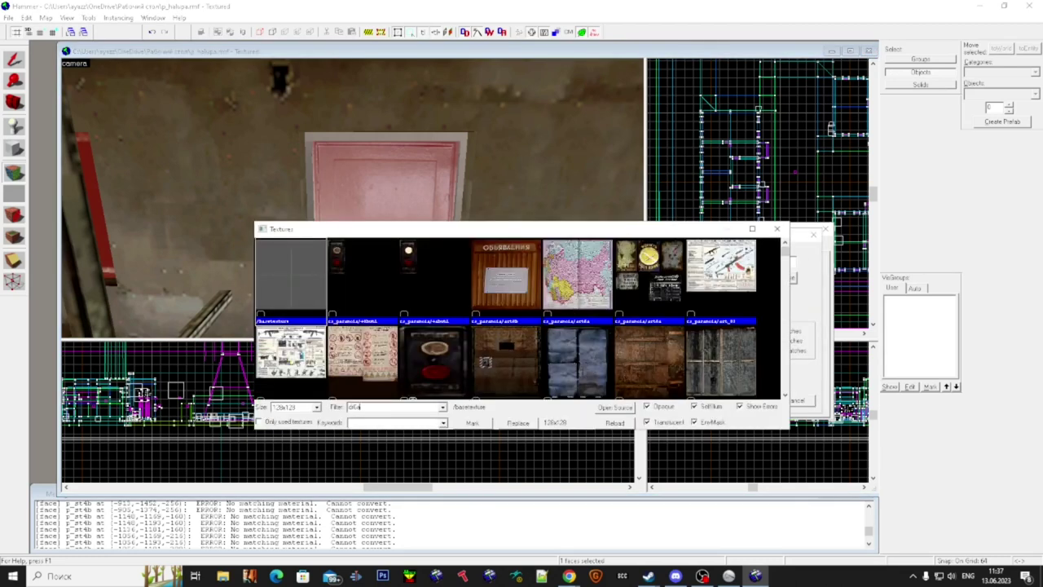
pyautogui.doubleClick(428, 293)
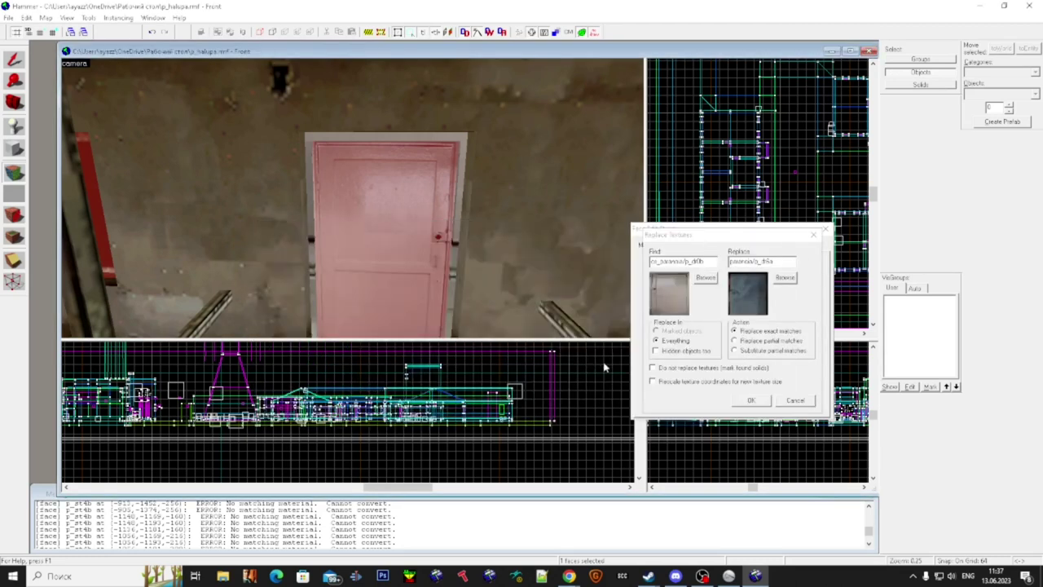
pyautogui.click(753, 401)
pyautogui.click(563, 325)
# - Examine the blue metal door texture and the door frames outside and inside the building
pyautogui.click(487, 275)
pyautogui.scroll(-3, 465, 236)
pyautogui.click(436, 234)
pyautogui.scroll(1, 415, 238)
pyautogui.scroll(-3, 415, 239)
pyautogui.scroll(3, 416, 239)
pyautogui.press('z')
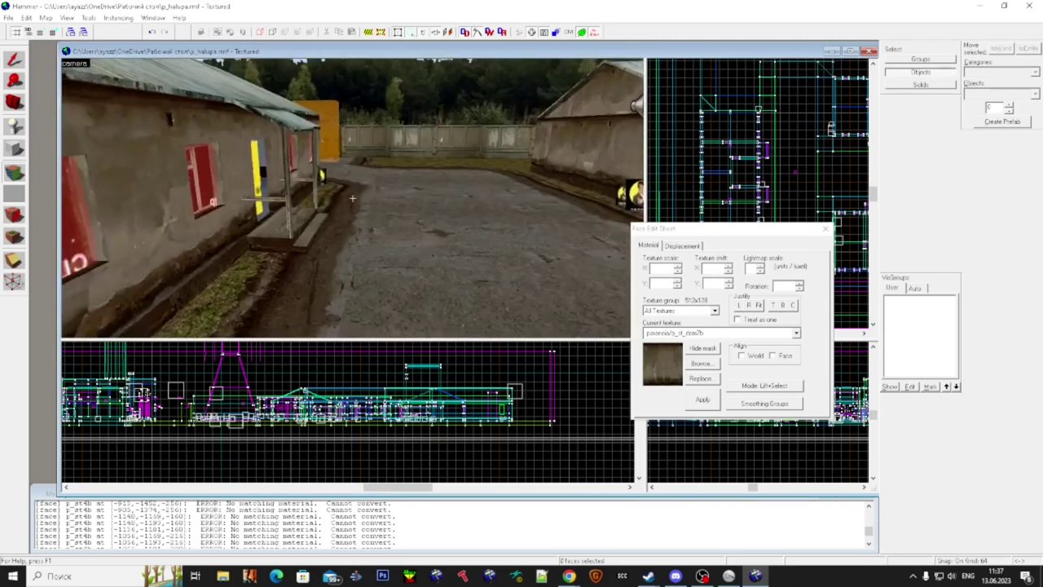
pyautogui.press('w')
pyautogui.press('w')
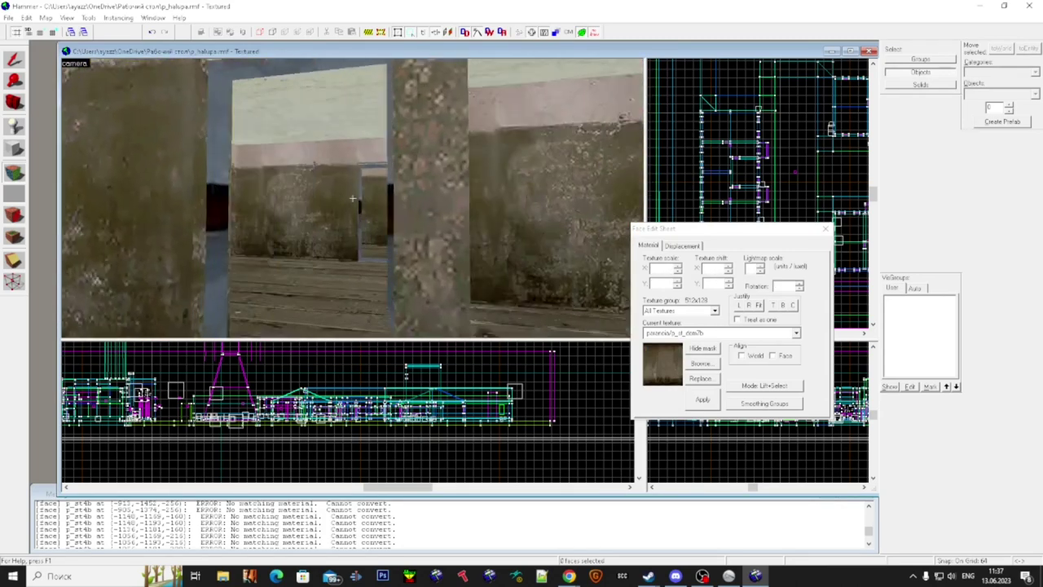
pyautogui.click(353, 198)
pyautogui.press('w')
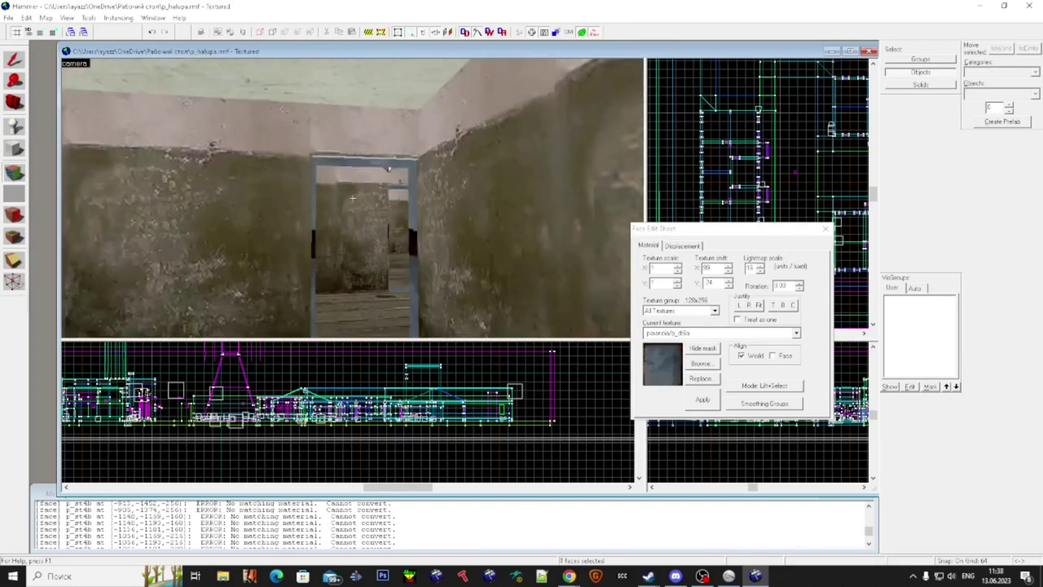
pyautogui.press('w')
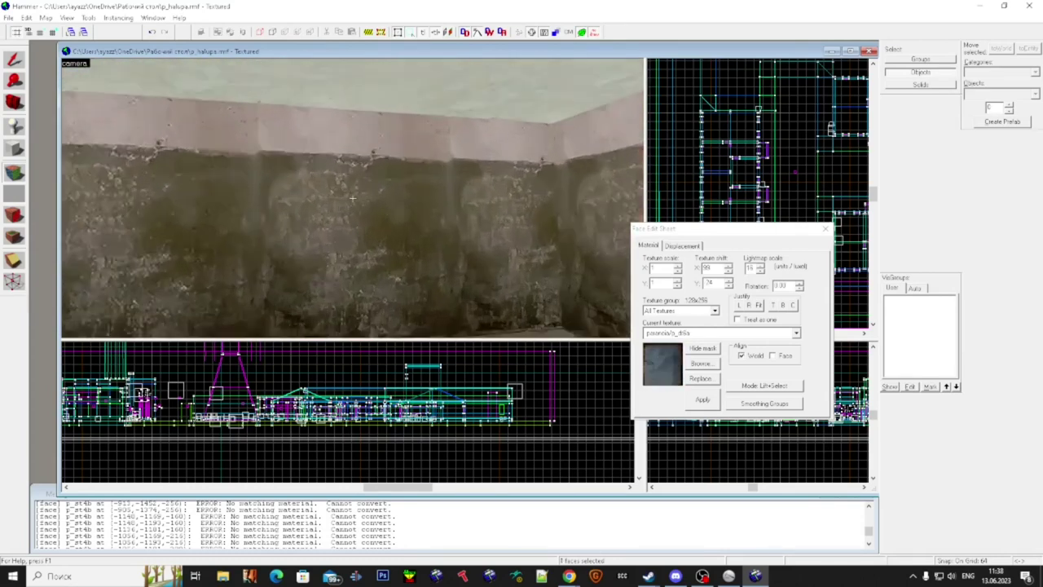
pyautogui.press('w')
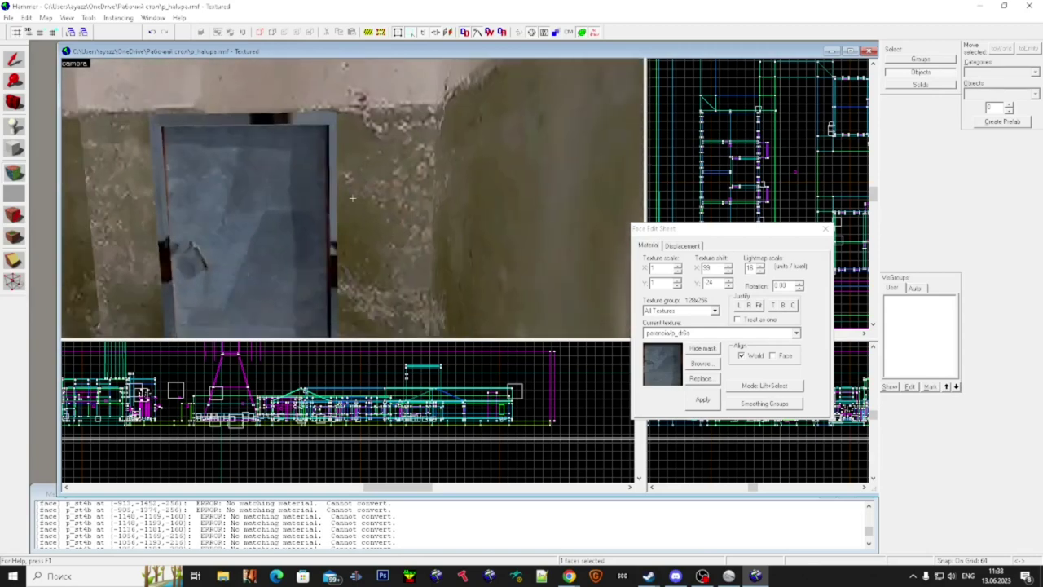
pyautogui.click(352, 198)
pyautogui.click(352, 198)
pyautogui.press('w')
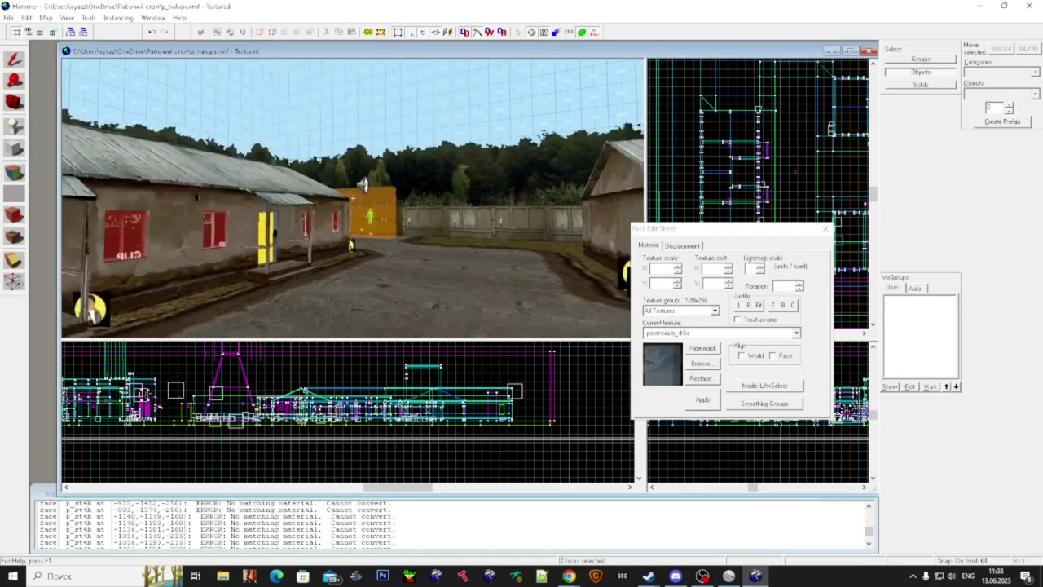
# - Inspect the sky and the surroundings of the brick building, and select the black face behind the power lines
pyautogui.press('w')
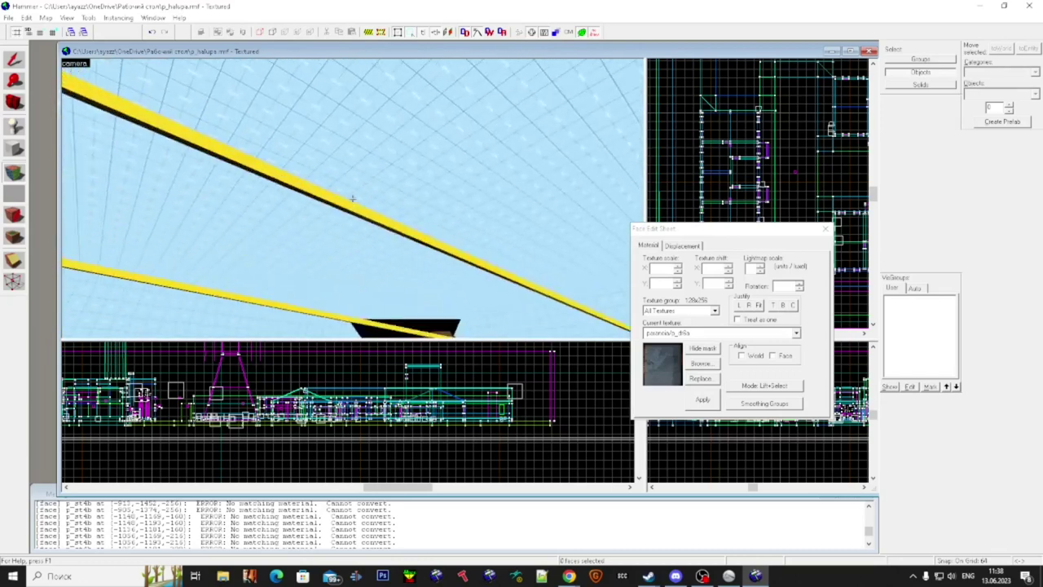
pyautogui.click(353, 198)
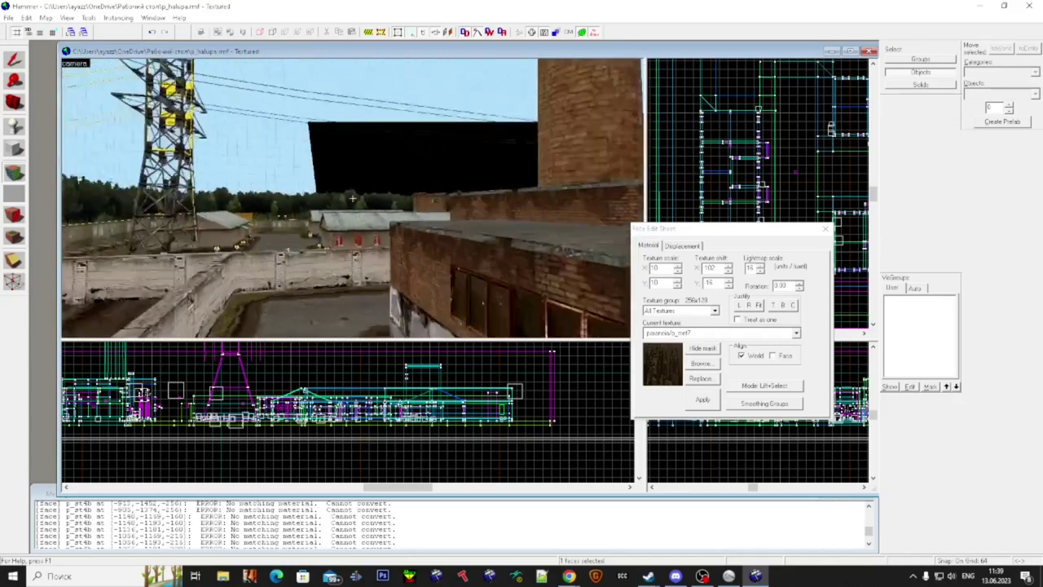
pyautogui.press('super')
pyautogui.press('super')
# - Leave face editing, check the map for problems and go to the "Invalid solid structure" error
pyautogui.hotkey('shift', 's')
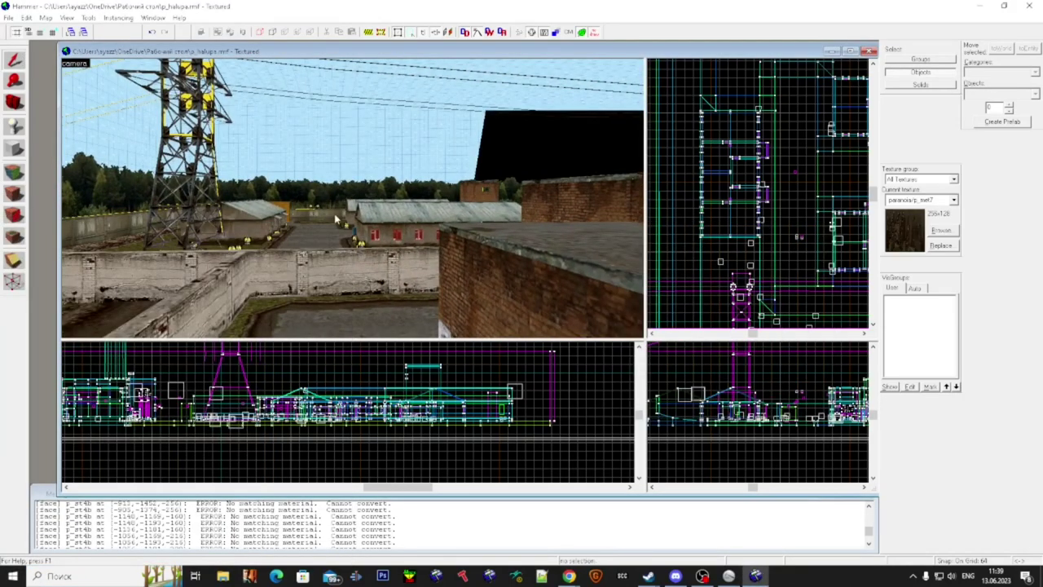
pyautogui.click(332, 221)
pyautogui.press('Delete')
pyautogui.hotkey('alt', 'p')
pyautogui.moveTo(196, 74); pyautogui.dragTo(197, 211)
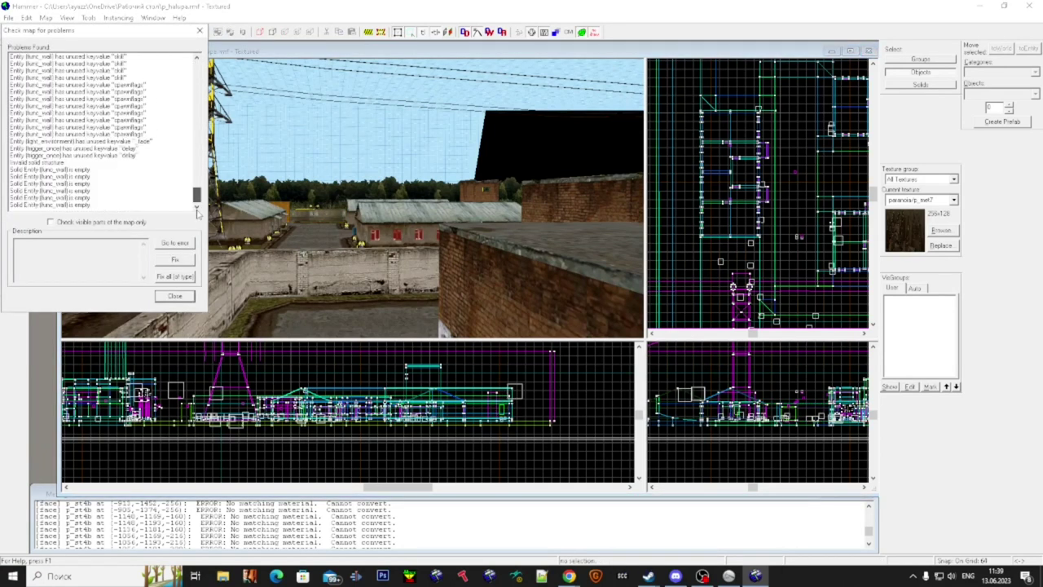
pyautogui.click(93, 163)
pyautogui.click(174, 247)
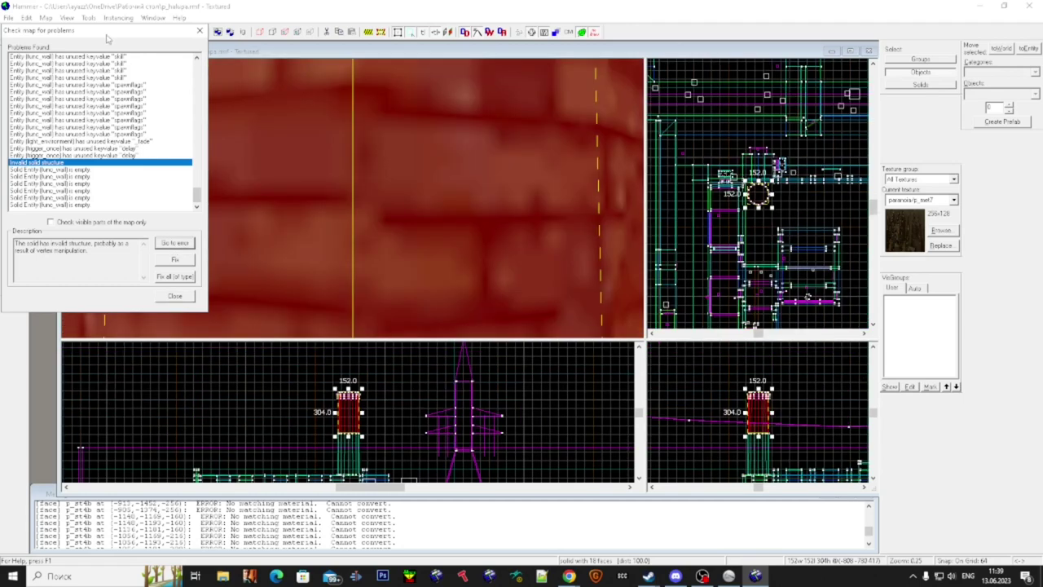
# - Clear the problem list from the view and examine the flagged upper section of the brick chimney from several sides
pyautogui.moveTo(103, 33); pyautogui.dragTo(830, 209)
pyautogui.press('z')
pyautogui.press('s')
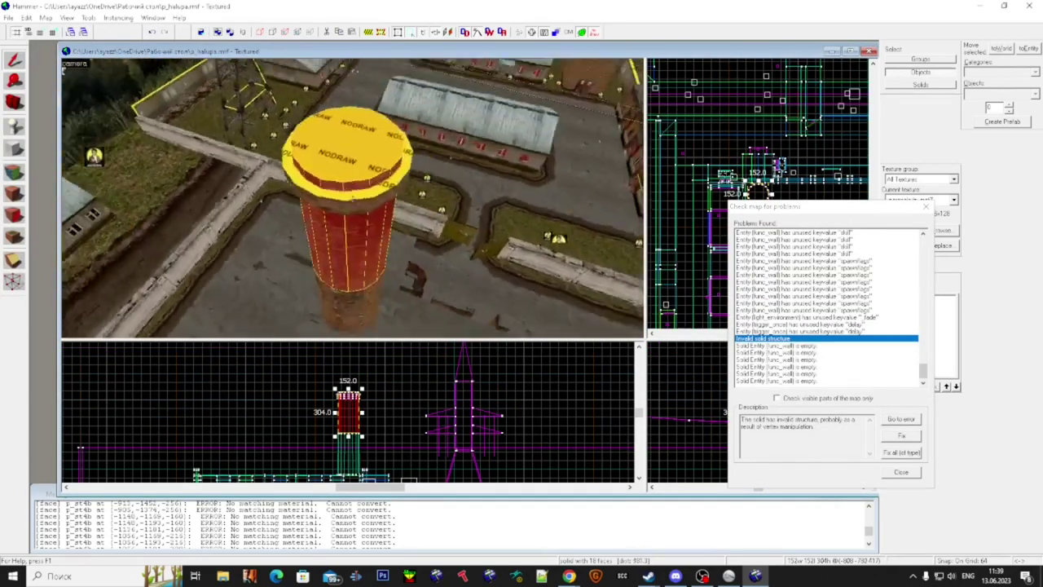
pyautogui.press('w')
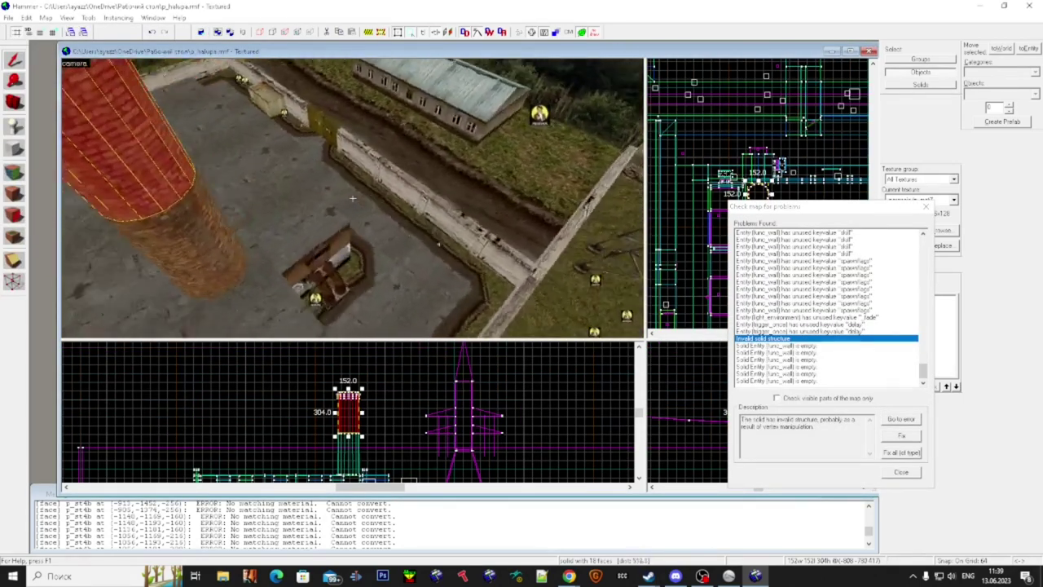
pyautogui.press('s')
pyautogui.press('w')
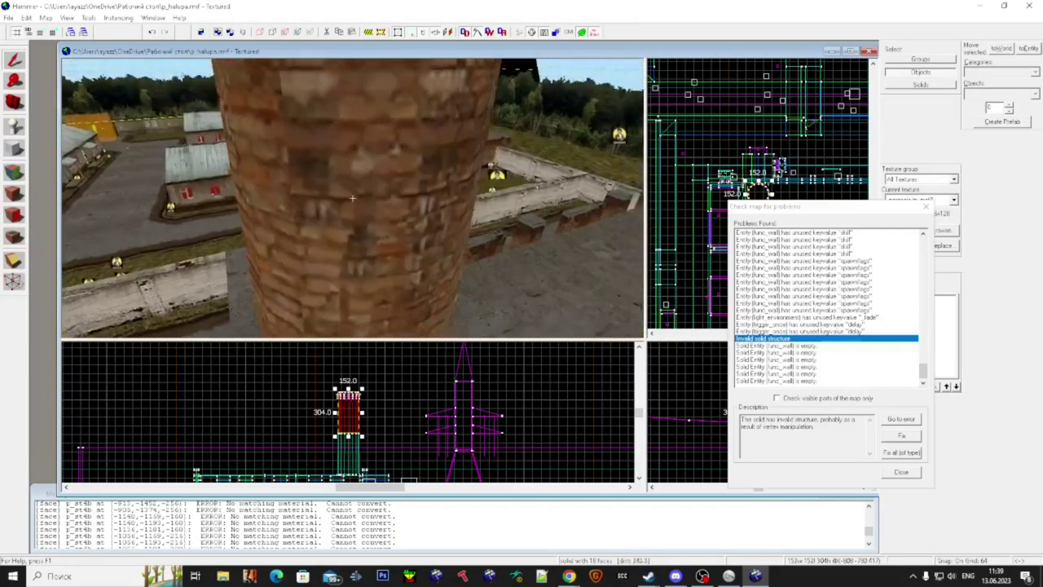
pyautogui.click(353, 198)
pyautogui.press('s')
pyautogui.press('w')
pyautogui.press('s')
pyautogui.press('z')
pyautogui.click(417, 169)
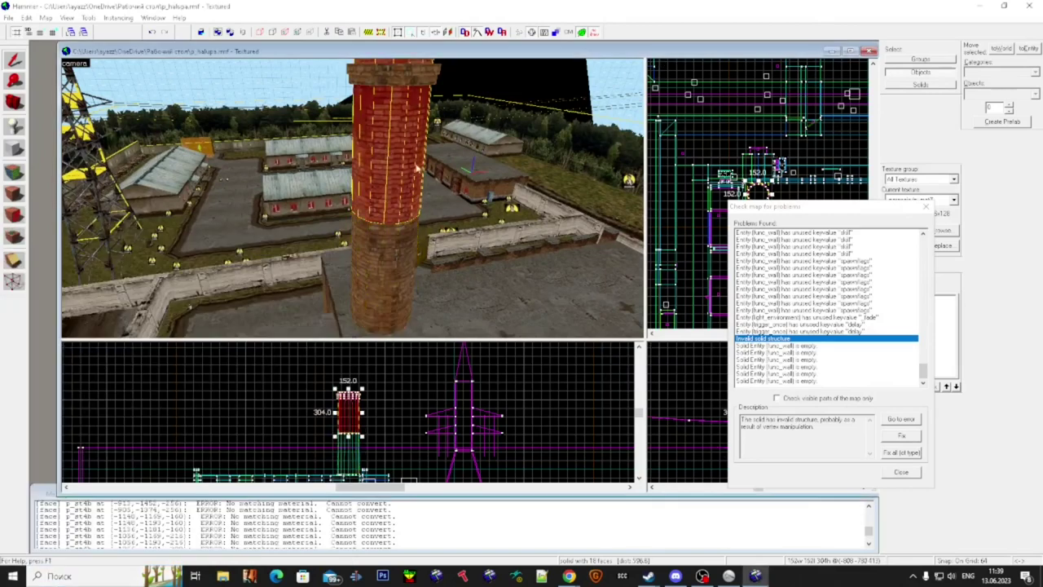
# - Reduce the grid size to 2 units for working on the chimney in the top view
pyautogui.moveTo(770, 207); pyautogui.dragTo(766, 293)
pyautogui.scroll(10, 763, 192)
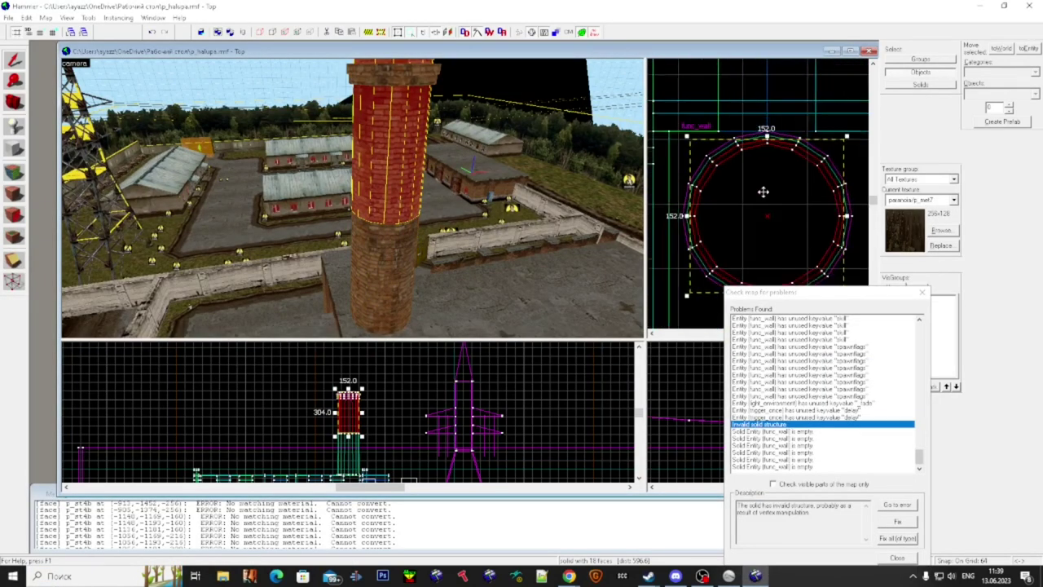
pyautogui.scroll(1, 763, 192)
pyautogui.click(51, 32)
pyautogui.click(51, 33)
pyautogui.click(51, 33)
pyautogui.click(51, 32)
pyautogui.click(52, 32)
pyautogui.scroll(2, 380, 198)
pyautogui.scroll(-4, 400, 192)
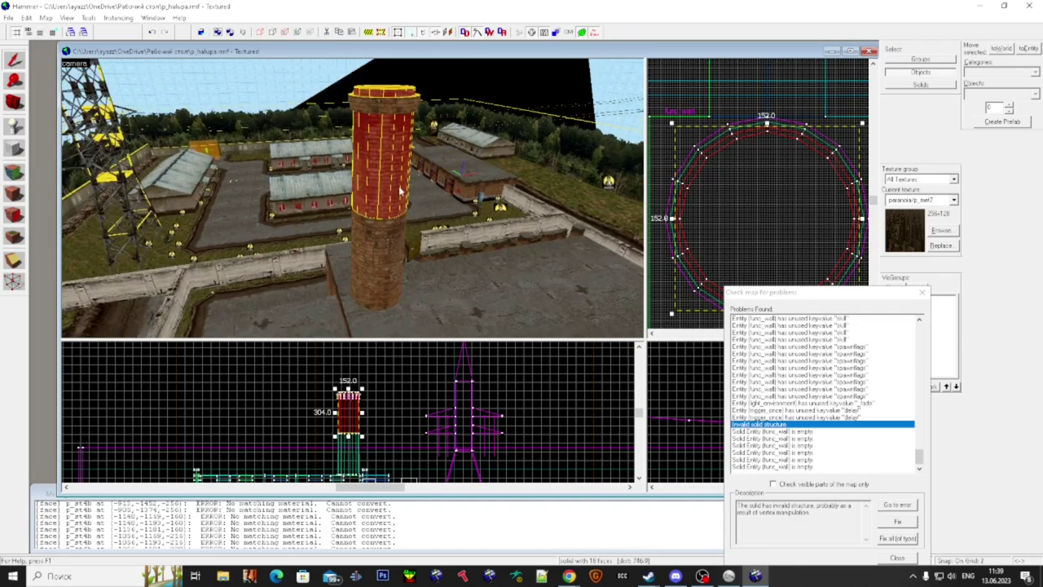
# - Resize the chimney's upper section to 160 by 160 units in plan at its joint with the lower section, and deselect it
pyautogui.click(372, 244)
pyautogui.moveTo(348, 460); pyautogui.dragTo(354, 436)
pyautogui.scroll(6, 346, 466)
pyautogui.scroll(-2, 396, 452)
pyautogui.scroll(5, 367, 430)
pyautogui.click(388, 175)
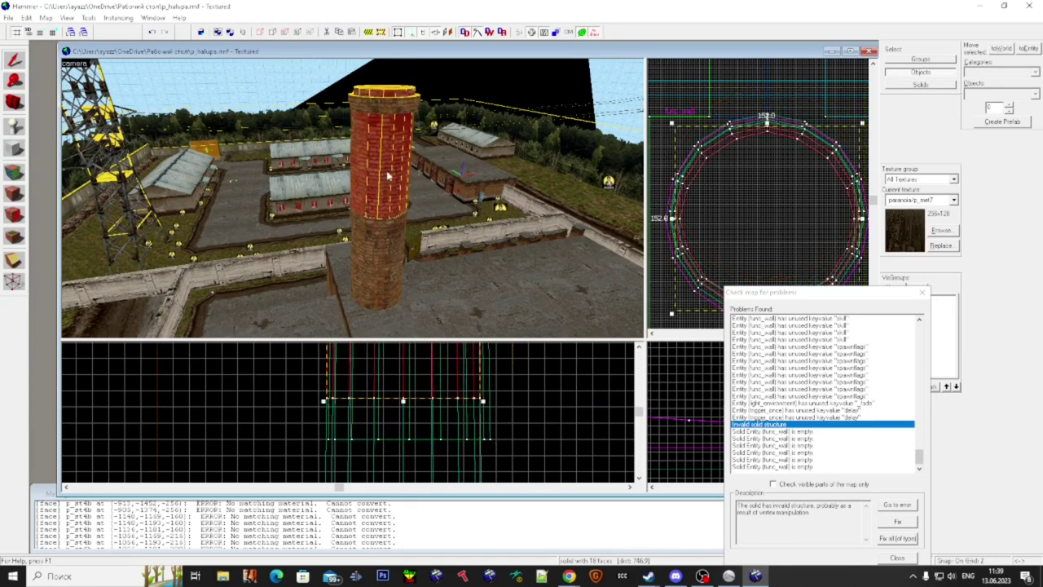
pyautogui.click(388, 175)
pyautogui.scroll(5, 343, 438)
pyautogui.moveTo(343, 399); pyautogui.dragTo(337, 351)
pyautogui.scroll(-4, 341, 437)
pyautogui.scroll(4, 340, 438)
pyautogui.moveTo(338, 397); pyautogui.dragTo(338, 346)
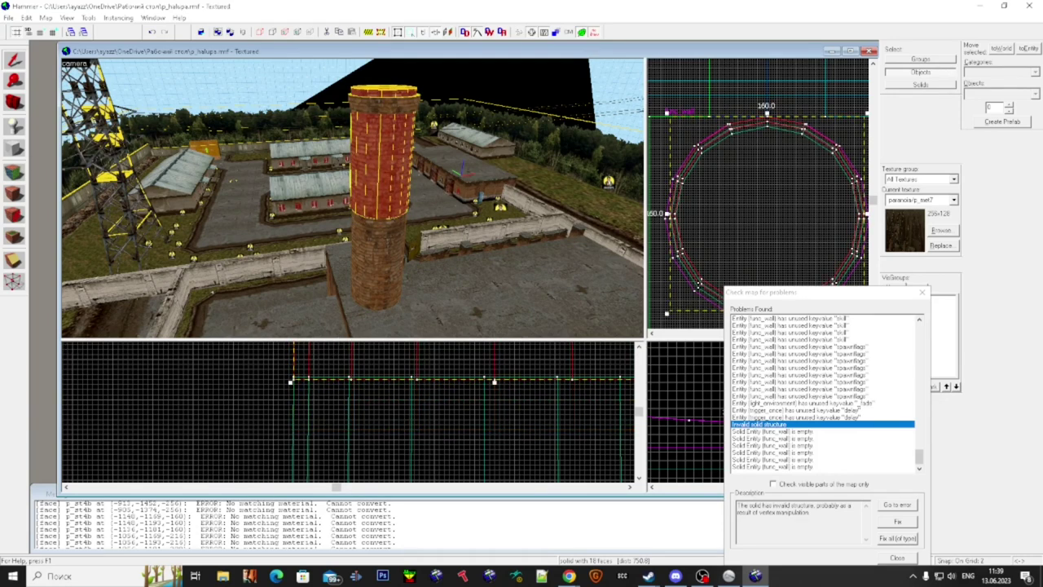
pyautogui.press('w')
pyautogui.press('Escape')
pyautogui.press('w')
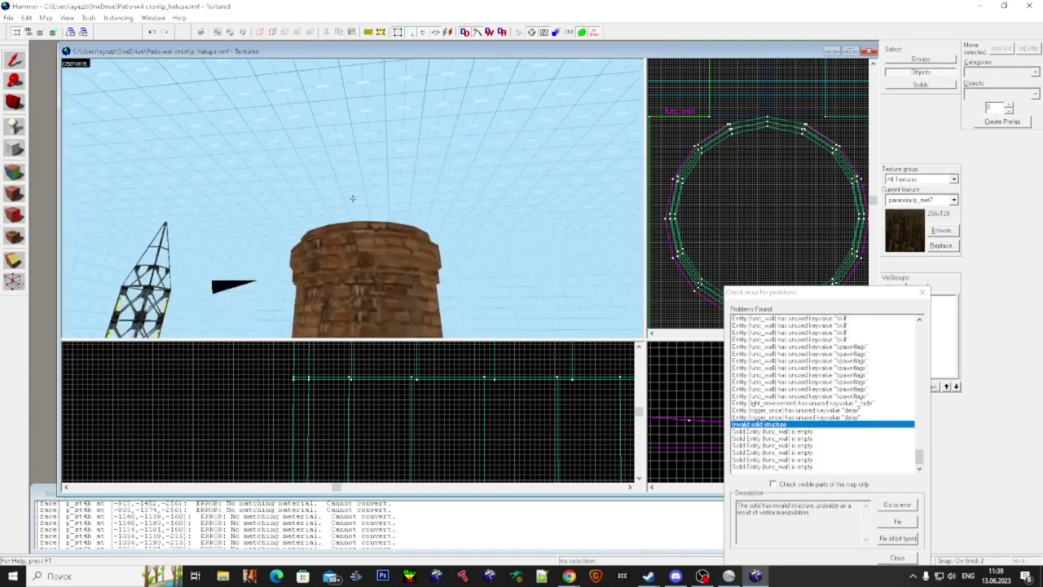
# - Examine the chimney from above with its resized upper section selected, and close the problem list
pyautogui.press('w')
pyautogui.press('s')
pyautogui.click(352, 198)
pyautogui.press('z')
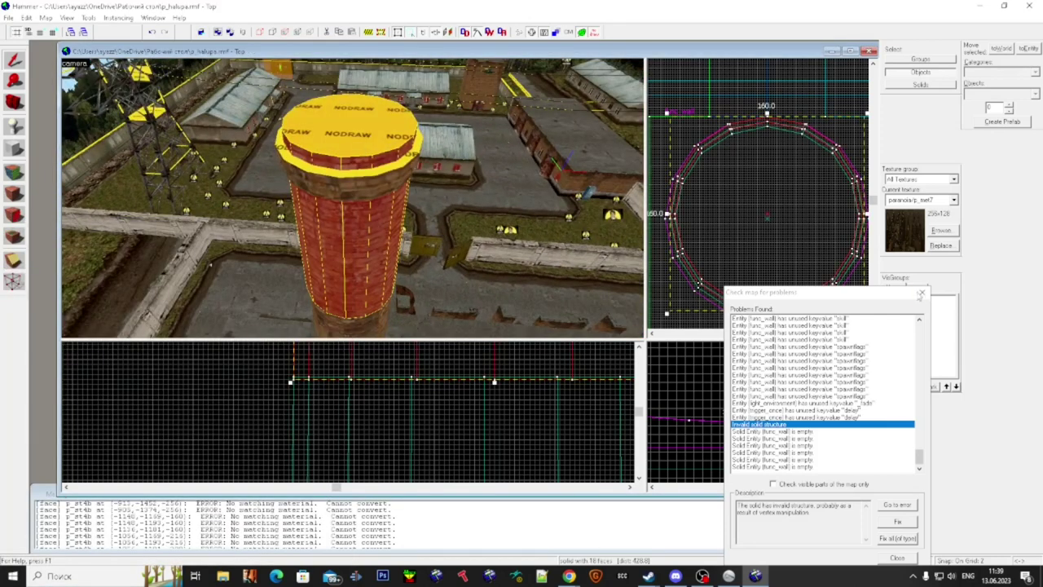
pyautogui.click(920, 295)
# - Create a cylinder primitive about 78 by 94 by 304 units beside the chimney in the top view
pyautogui.click(14, 148)
pyautogui.press('s')
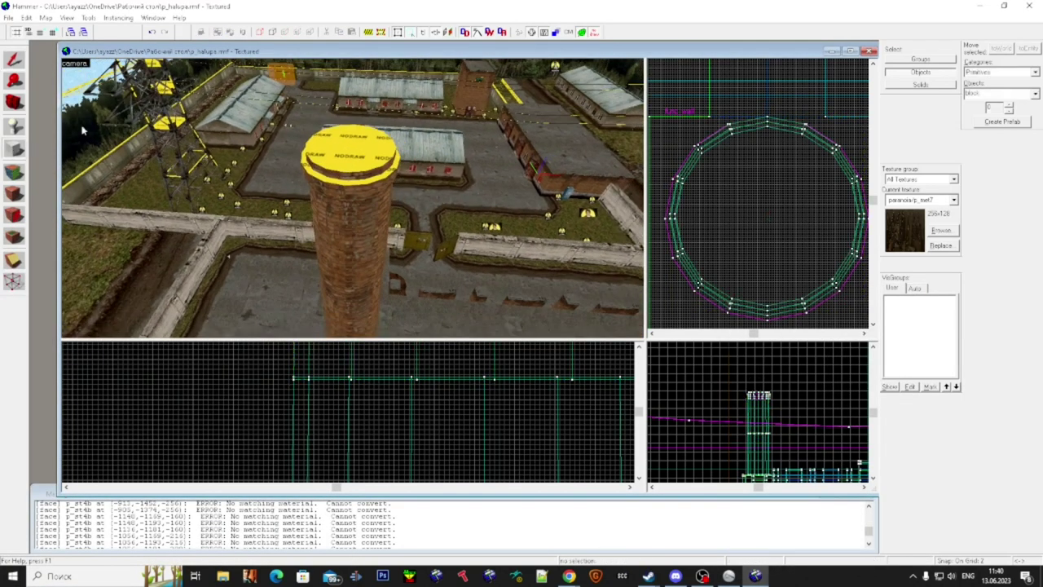
pyautogui.scroll(-5, 710, 197)
pyautogui.scroll(-2, 786, 158)
pyautogui.scroll(4, 829, 239)
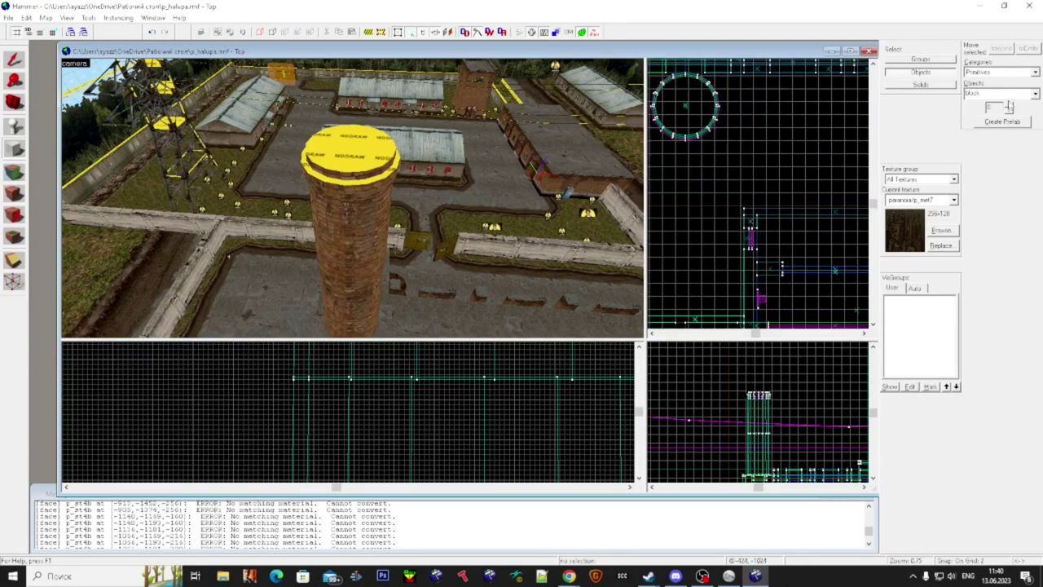
pyautogui.click(1035, 94)
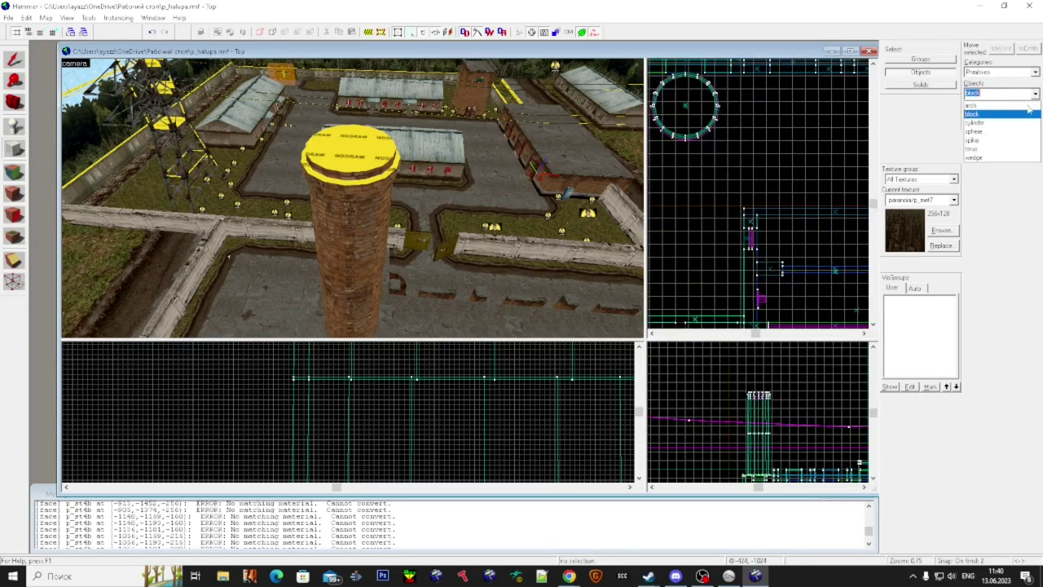
pyautogui.click(1008, 125)
pyautogui.moveTo(763, 117); pyautogui.dragTo(796, 156)
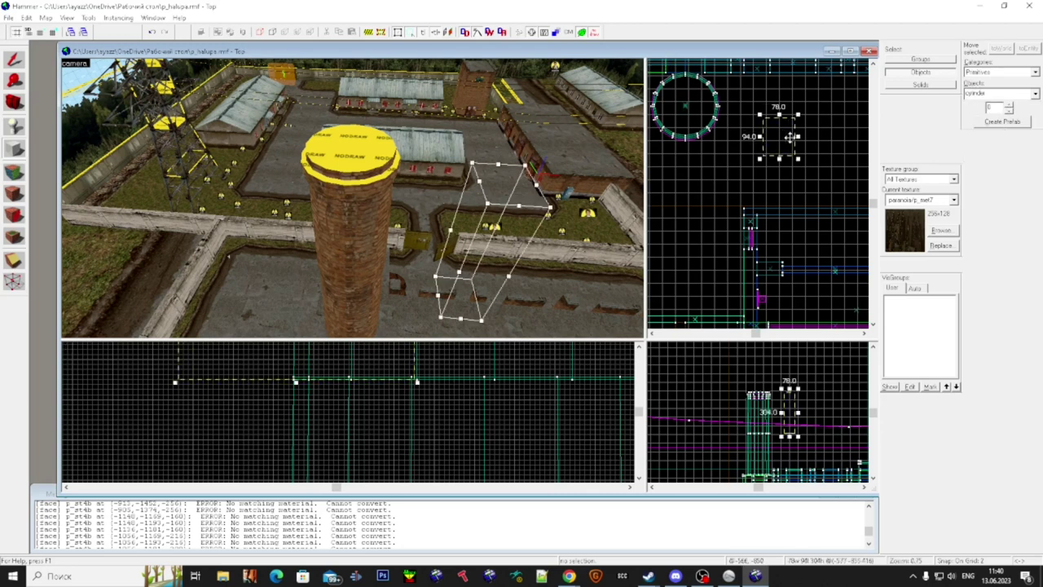
pyautogui.rightClick(790, 137)
pyautogui.click(810, 148)
# - Replace the new cylinder with a pasted copy standing on top of the chimney
pyautogui.click(14, 61)
pyautogui.hotkey('ctrl', 'c')
pyautogui.press('Delete')
pyautogui.hotkey('ctrl', 'v')
pyautogui.scroll(1, 699, 96)
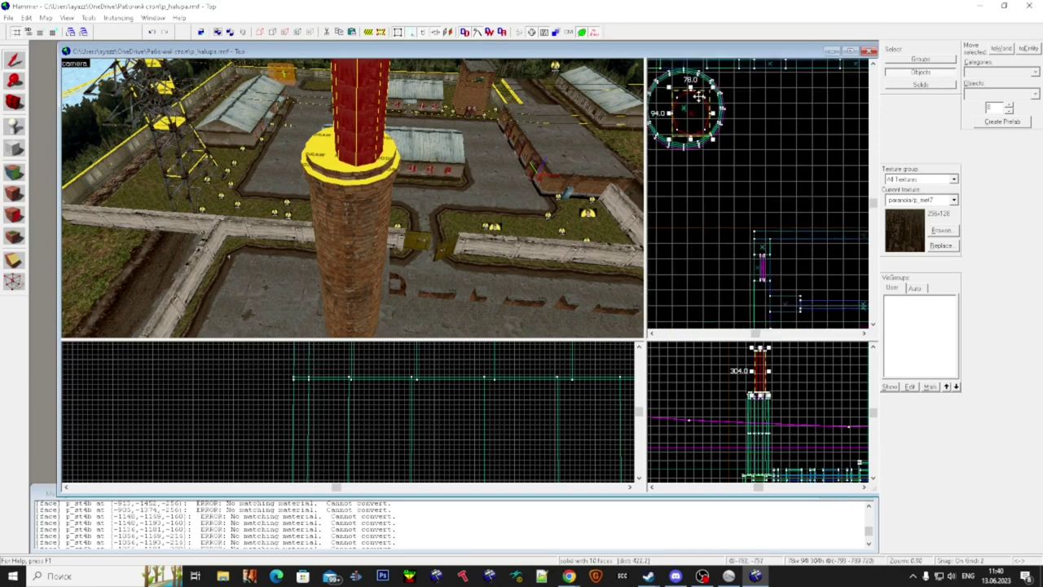
pyautogui.scroll(1, 699, 98)
# - Enlarge the pasted cylinder in the top view to 162 by 154 units, roughly matching the chimney's outline
pyautogui.moveTo(669, 90); pyautogui.dragTo(707, 139)
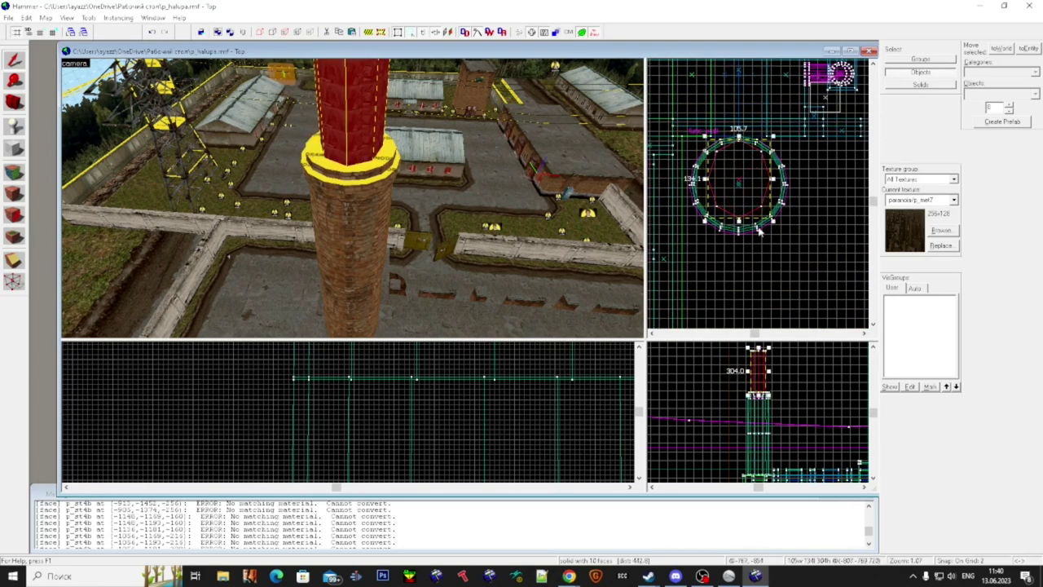
pyautogui.moveTo(739, 221); pyautogui.dragTo(739, 233)
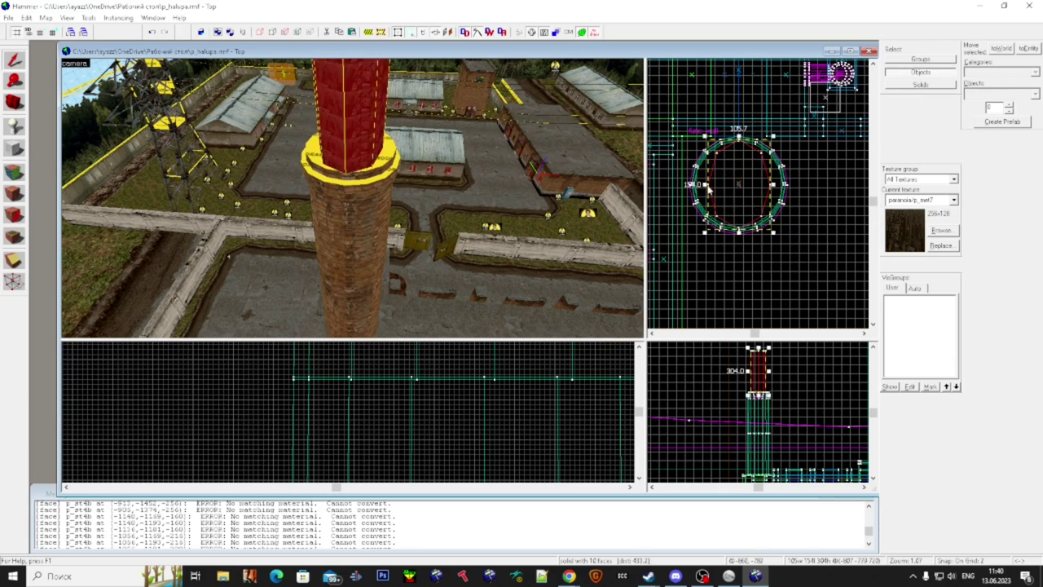
pyautogui.click(708, 187)
pyautogui.click(331, 119)
pyautogui.moveTo(704, 184); pyautogui.dragTo(683, 185)
pyautogui.moveTo(774, 185); pyautogui.dragTo(784, 186)
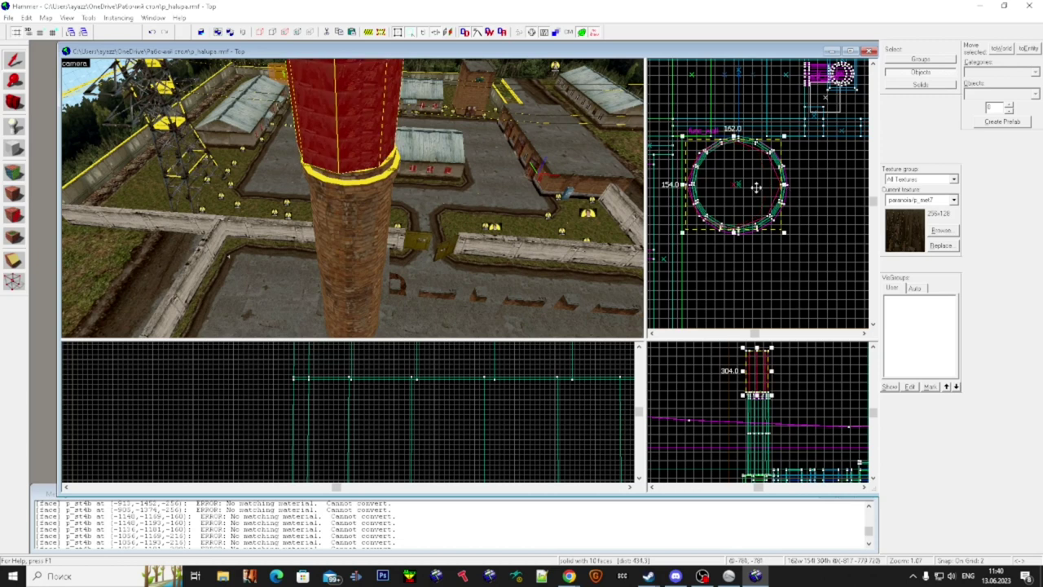
# - Compare the cylinder with the chimney's upper section, then delete the cylinder
pyautogui.click(359, 210)
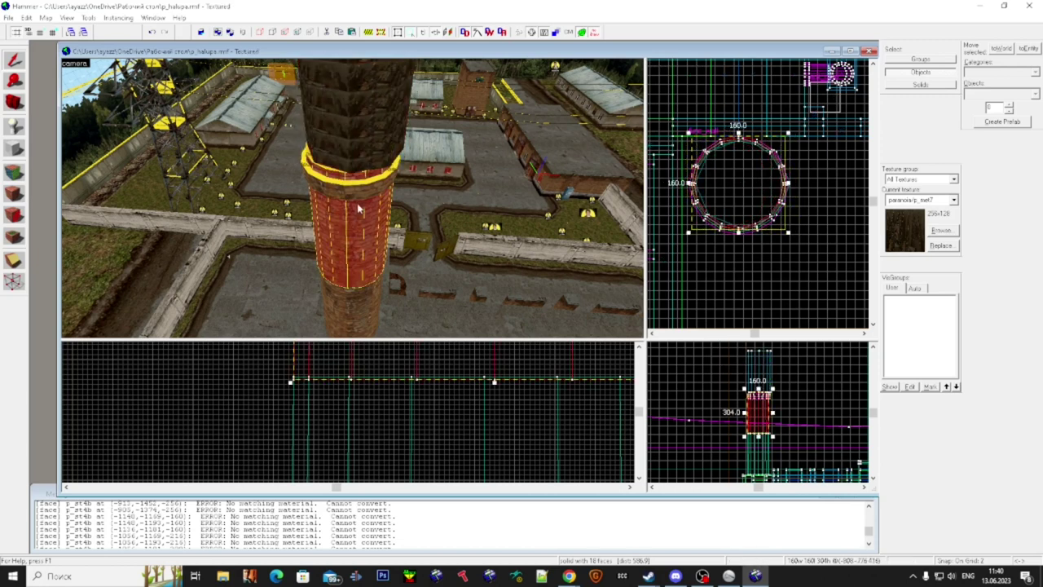
pyautogui.click(379, 143)
pyautogui.press('Delete')
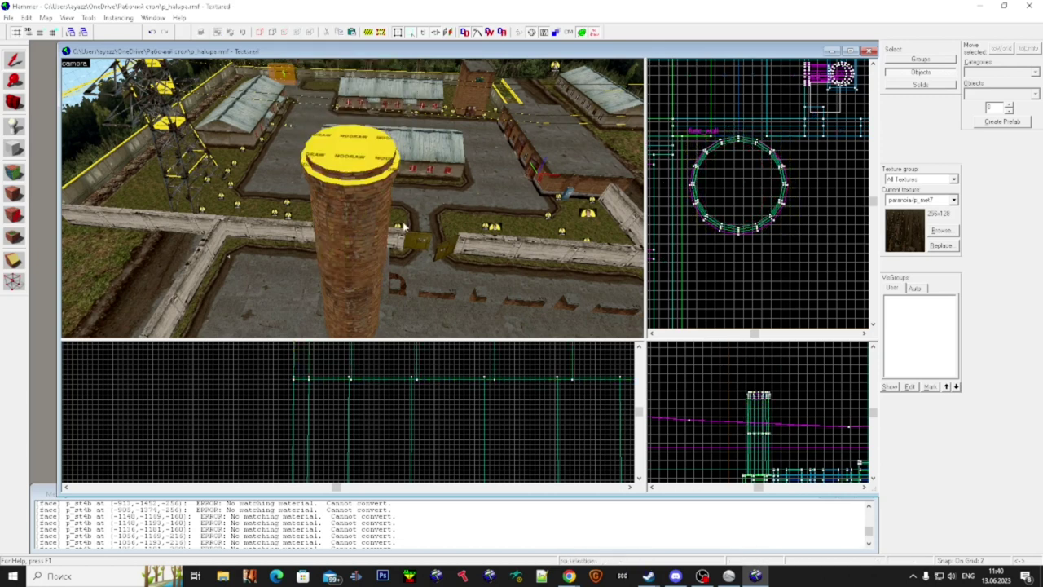
# - Check the map for problems again and select the first "Solid Entity (func_wall) is empty" error
pyautogui.scroll(-2, 403, 248)
pyautogui.scroll(-2, 409, 249)
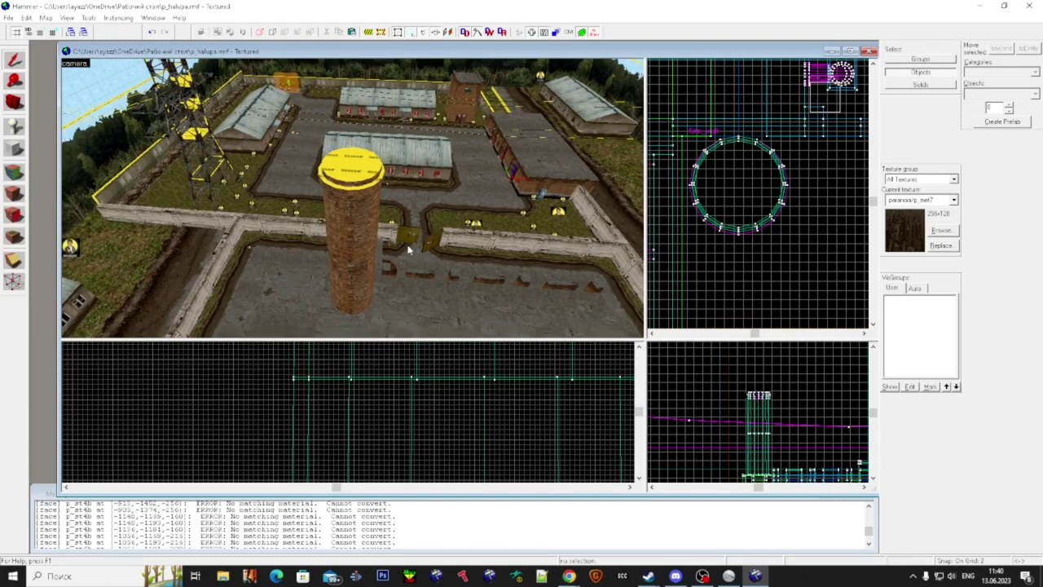
pyautogui.press('z')
pyautogui.press('w')
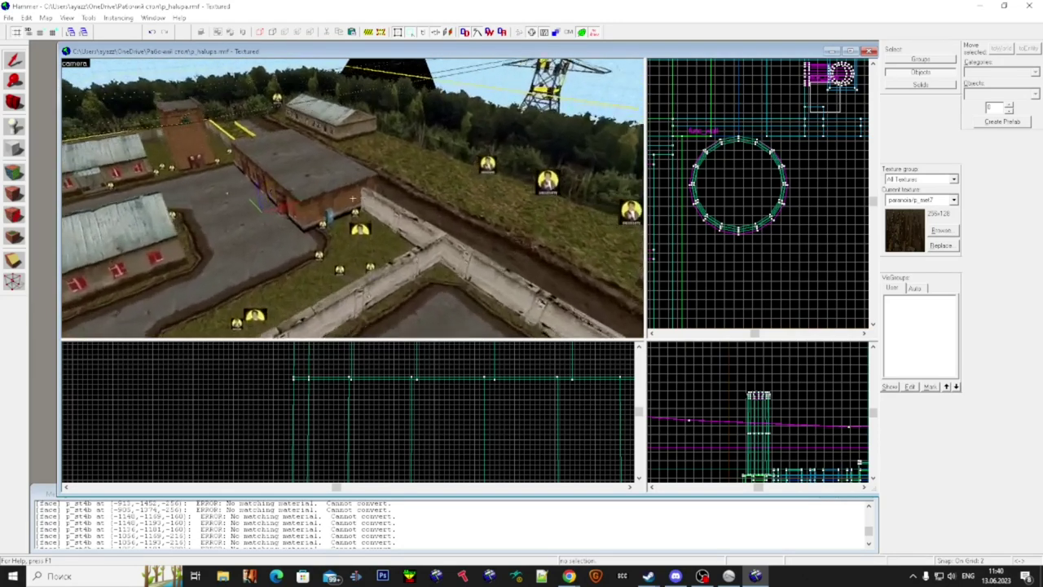
pyautogui.press('w')
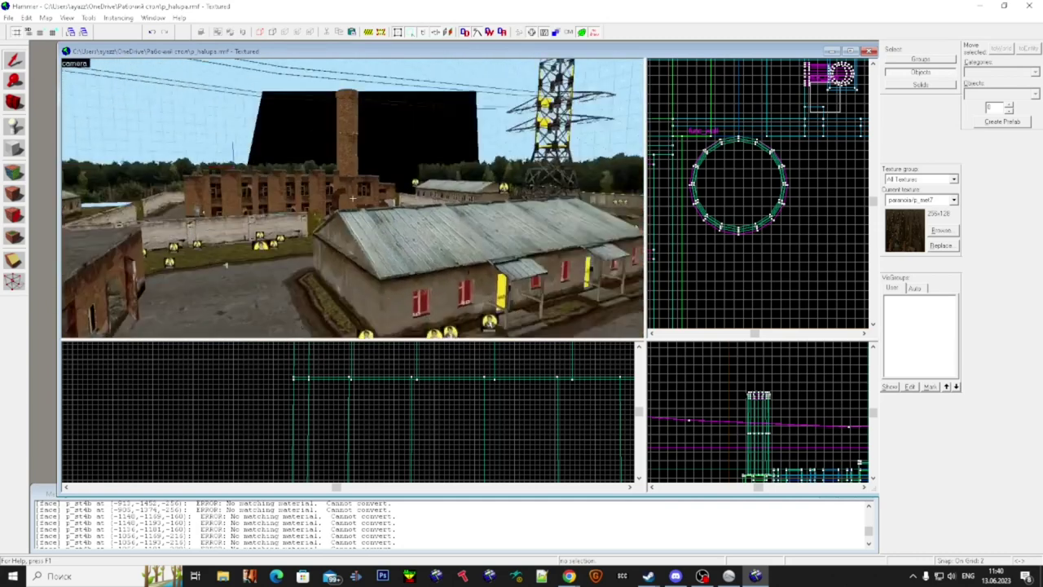
pyautogui.press('w')
pyautogui.hotkey('alt', 'p')
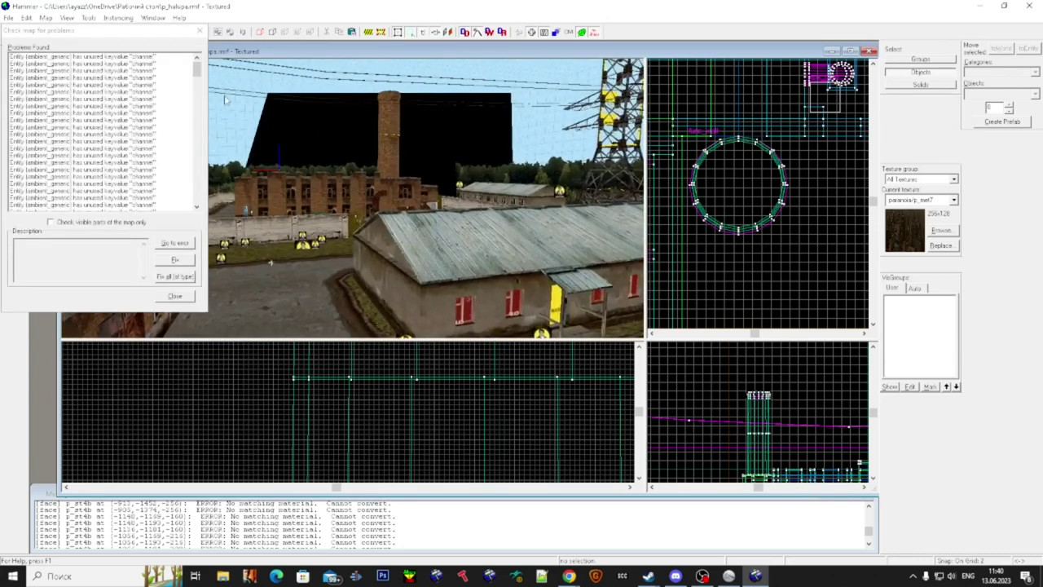
pyautogui.moveTo(197, 86); pyautogui.dragTo(195, 213)
pyautogui.click(114, 177)
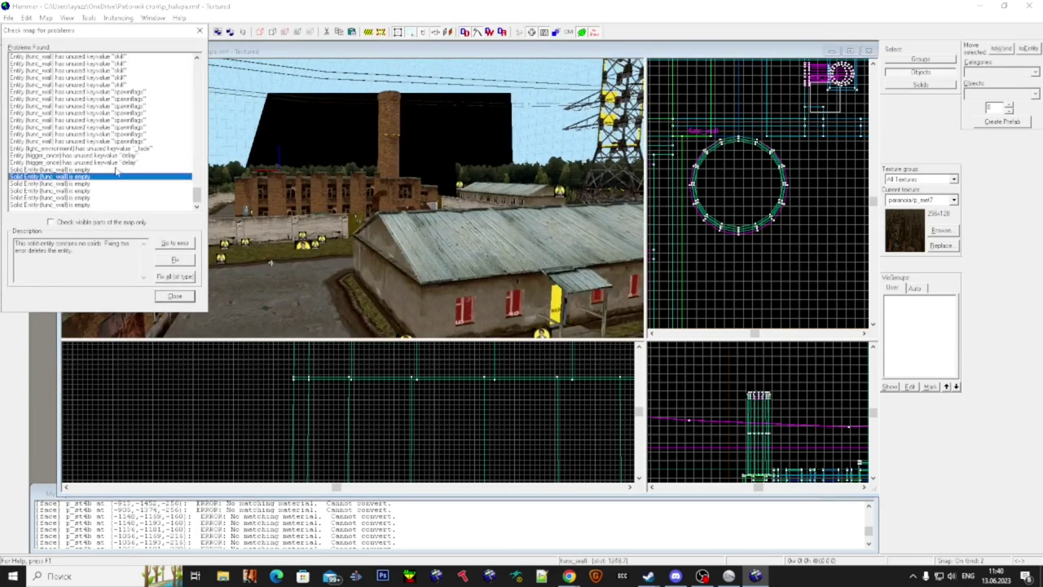
pyautogui.click(117, 169)
pyautogui.moveTo(87, 34); pyautogui.dragTo(882, 228)
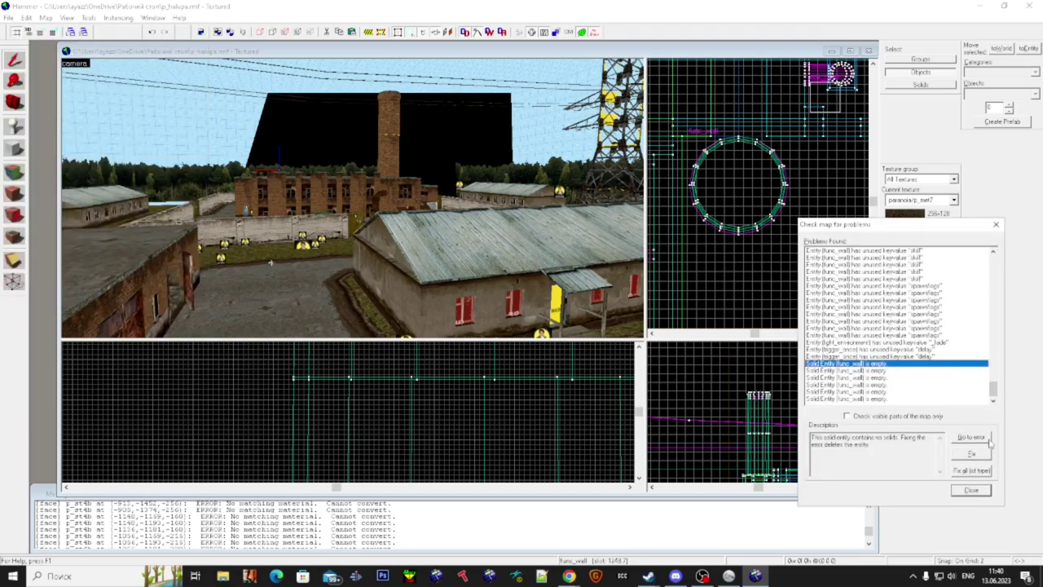
# - Go to the first empty func_wall error and examine the surrounding part of the map
pyautogui.click(989, 438)
pyautogui.press('w')
pyautogui.press('s')
pyautogui.press('w')
pyautogui.press('super')
pyautogui.click(884, 408)
pyautogui.press('Escape')
# - Remove the empty func_wall entities reported at the end of the problem list one by one, and close the list
pyautogui.click(856, 372)
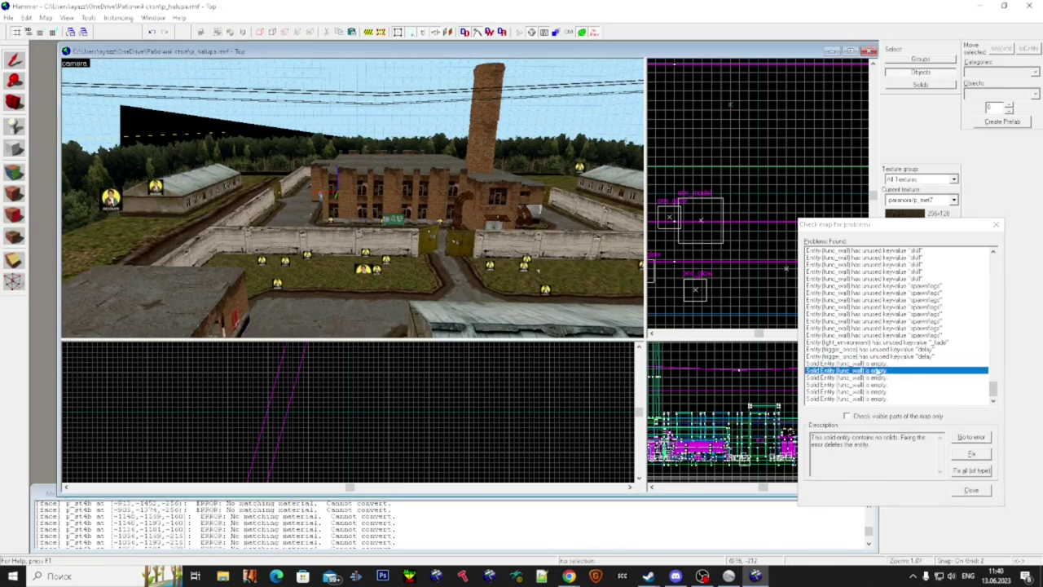
pyautogui.click(881, 385)
pyautogui.click(886, 378)
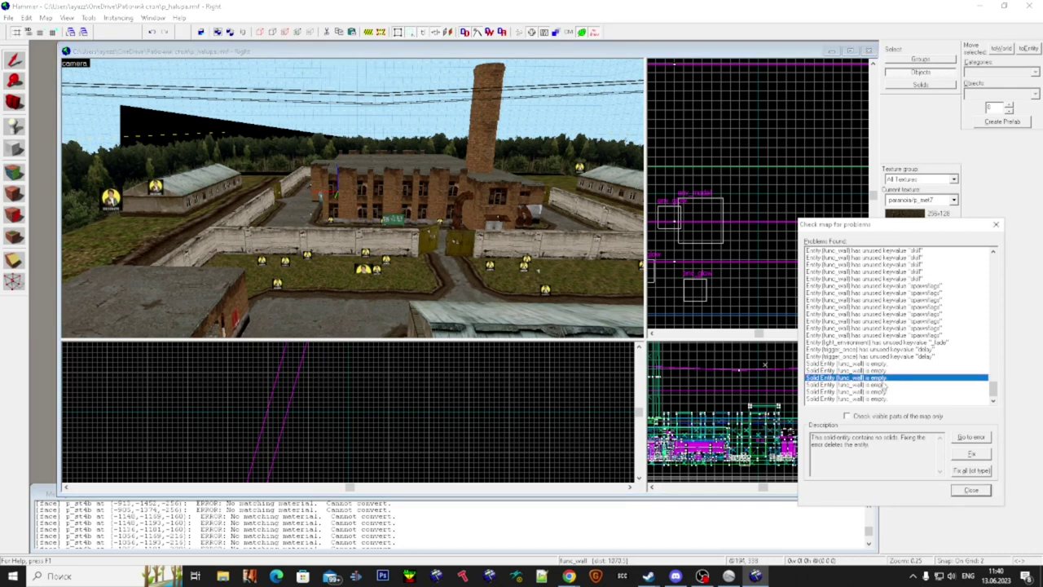
pyautogui.click(882, 386)
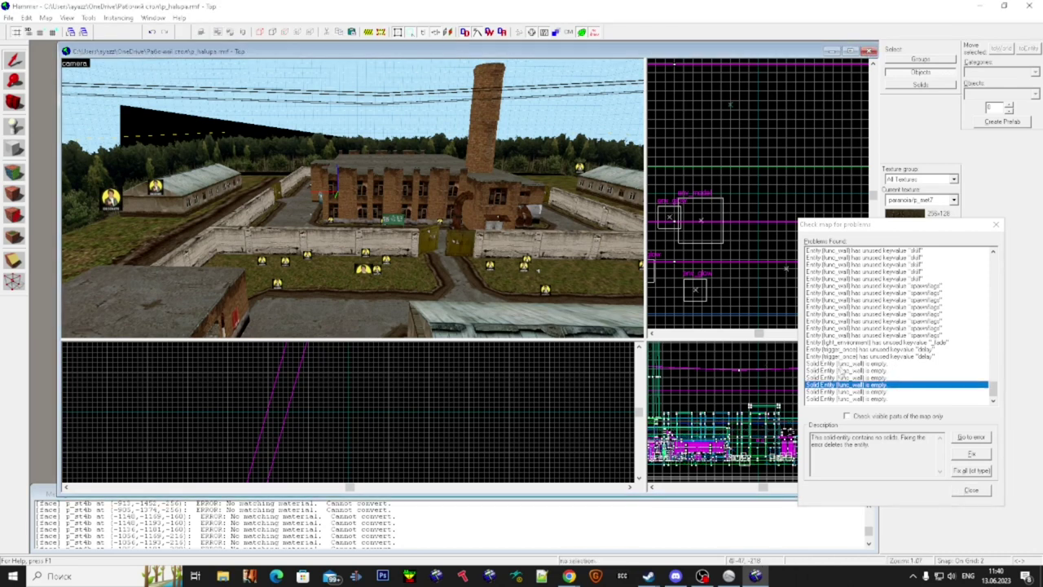
pyautogui.click(875, 393)
pyautogui.click(865, 399)
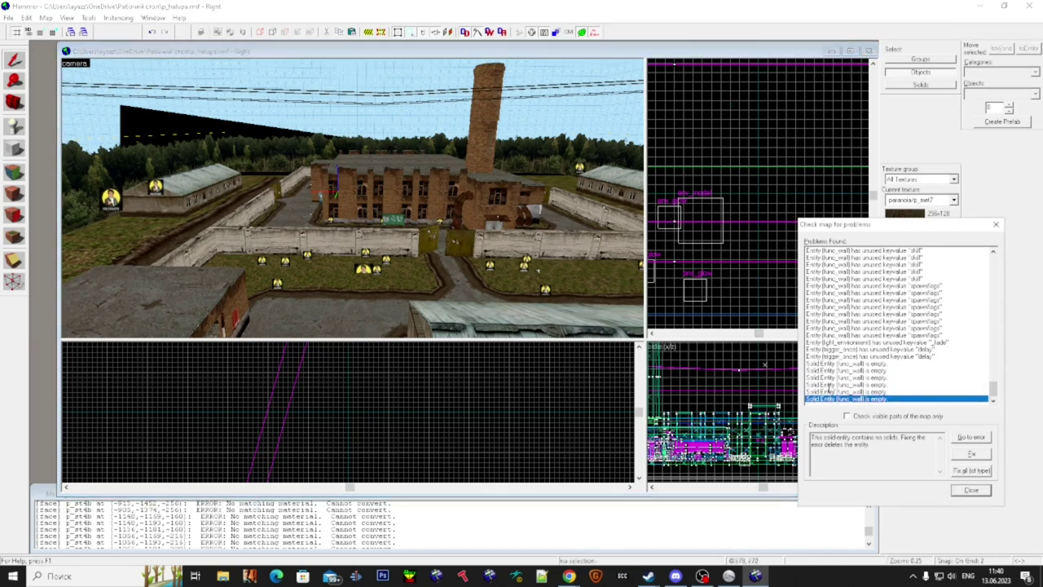
pyautogui.click(977, 491)
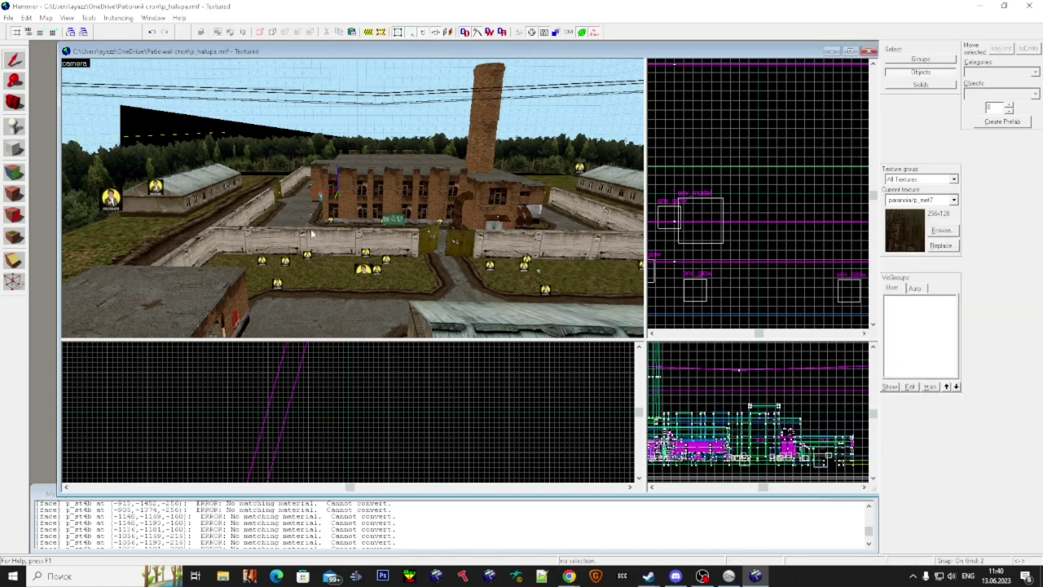
# - Rerun the map problem check, review the end of the list for empty entities, and close it
pyautogui.hotkey('alt', 'p')
pyautogui.moveTo(196, 71); pyautogui.dragTo(194, 214)
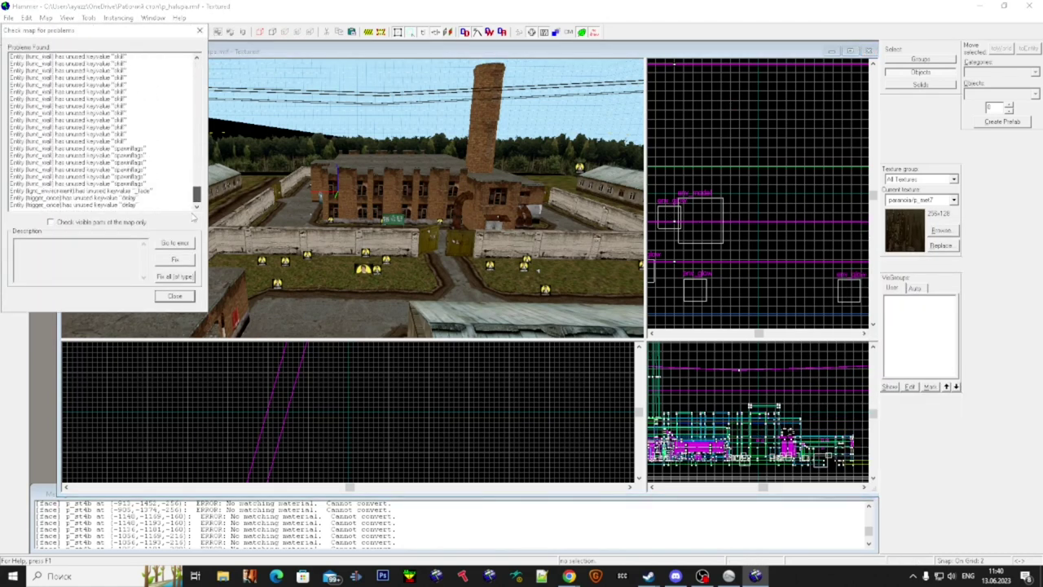
pyautogui.click(189, 298)
pyautogui.scroll(4, 444, 257)
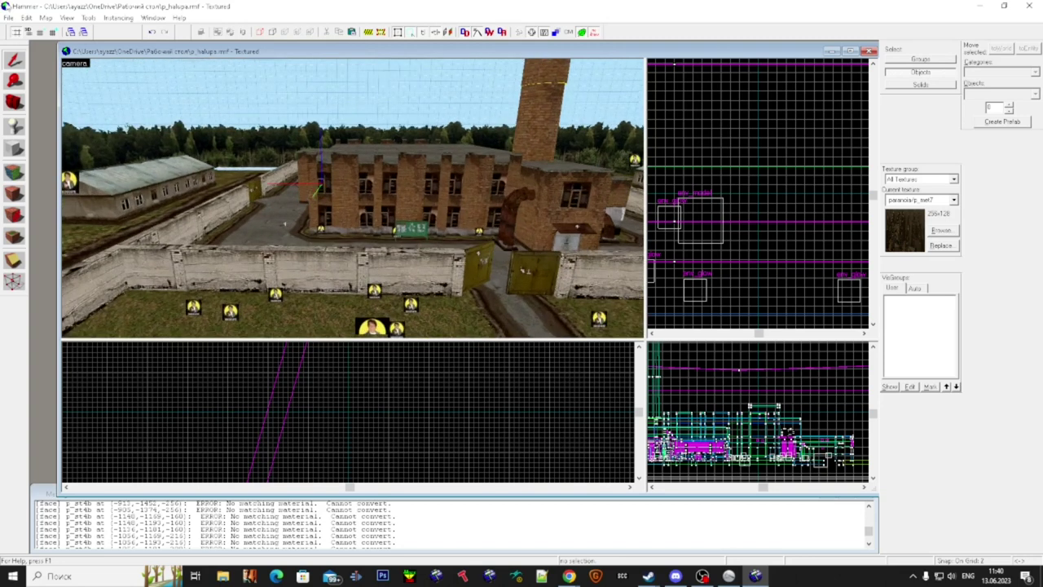
# - Save the map under the name p_halupa as a Valve Map File (.vmf)
pyautogui.click(10, 19)
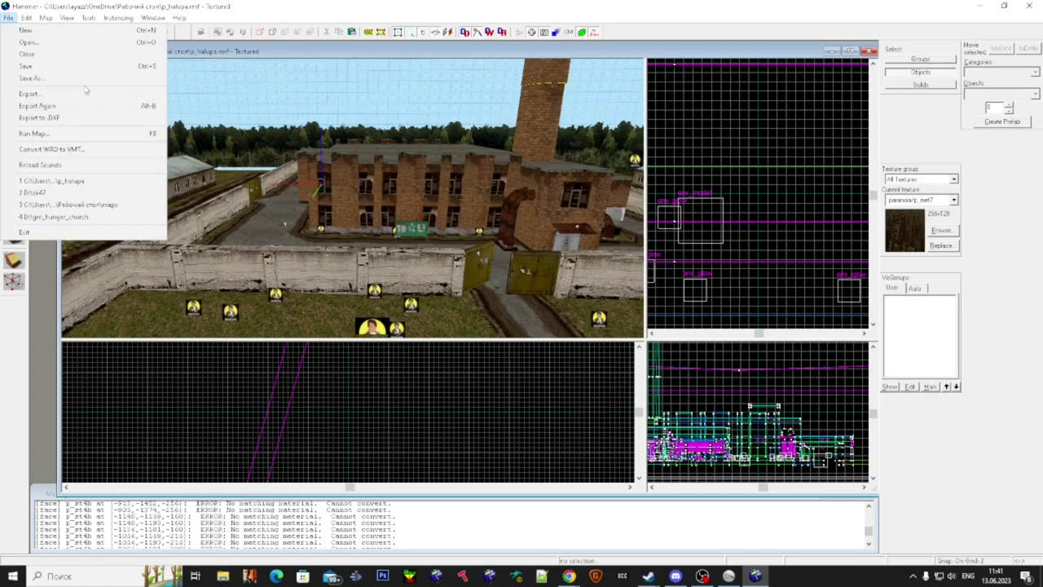
pyautogui.click(85, 80)
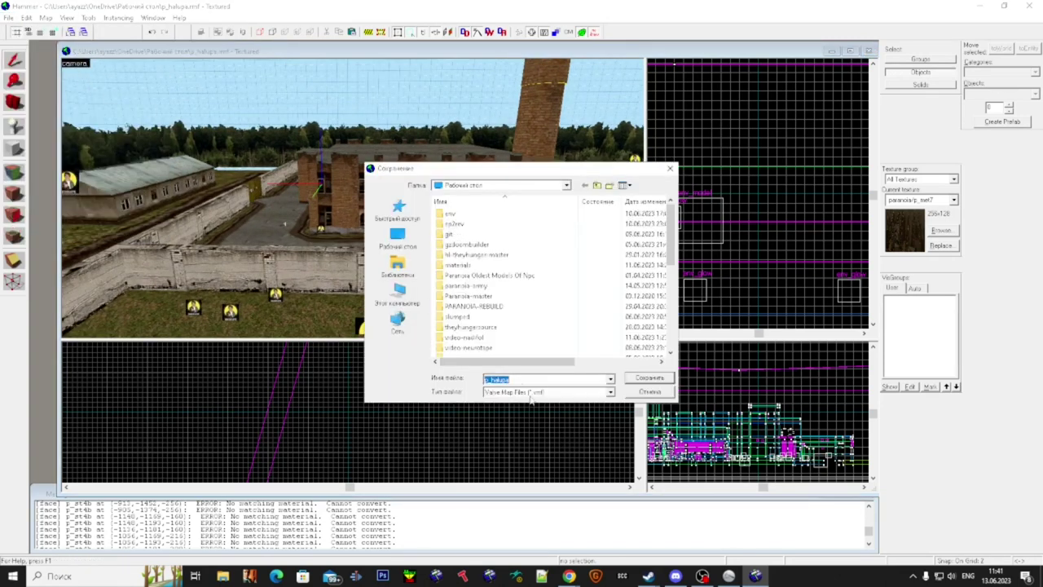
pyautogui.click(647, 380)
# - Close the map, reopen the saved p_halupa.vmf from the recent files and look over the loaded level
pyautogui.click(8, 17)
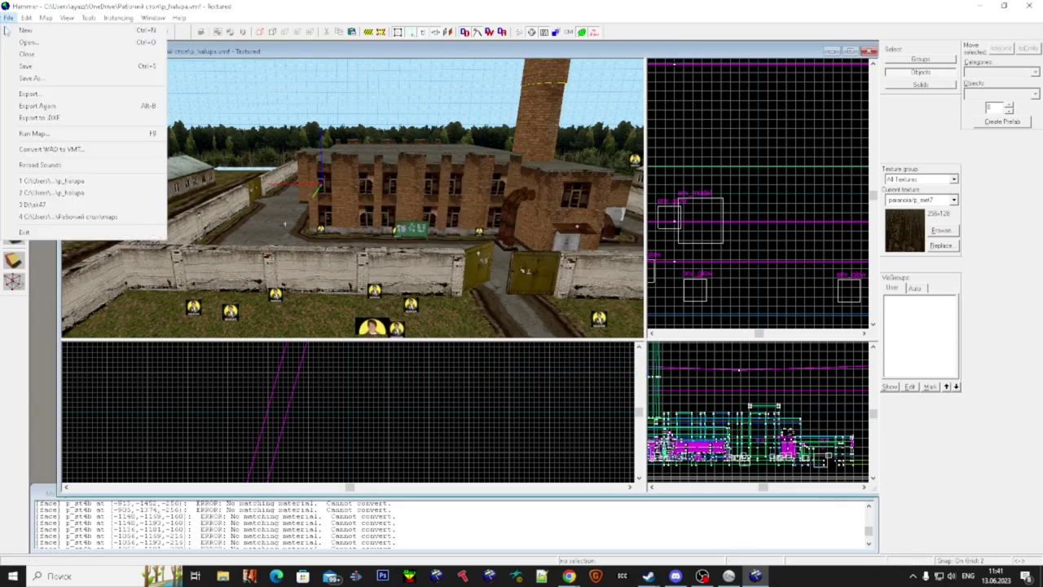
pyautogui.click(24, 54)
pyautogui.click(8, 17)
pyautogui.click(123, 180)
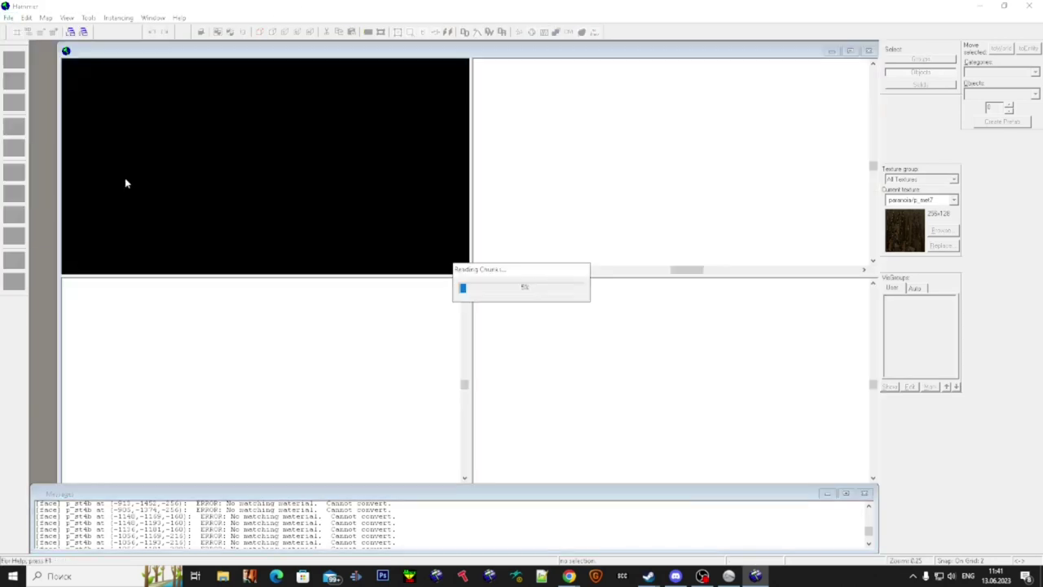
pyautogui.press('z')
pyautogui.press('w')
pyautogui.press('z')
pyautogui.click(343, 195)
pyautogui.press('z')
pyautogui.press('w')
pyautogui.press('z')
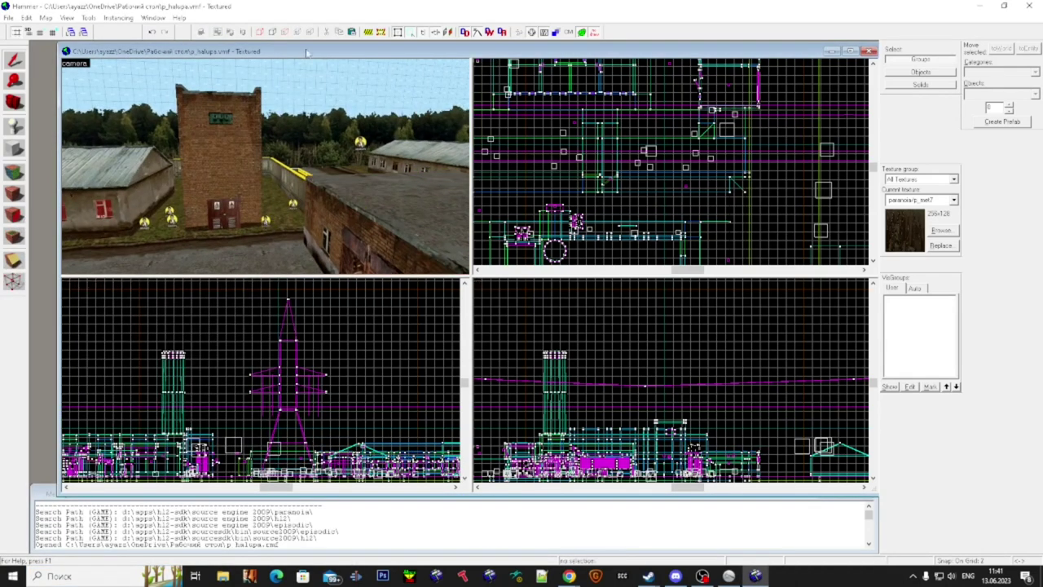
# - Close the p_halupa.vmf map and move the reduced editor window aside to uncover the desktop files
pyautogui.moveTo(343, 5); pyautogui.dragTo(634, 226)
pyautogui.moveTo(366, 233); pyautogui.dragTo(356, 164)
pyautogui.click(295, 177)
pyautogui.moveTo(310, 177)
pyautogui.click(311, 212)
pyautogui.click(372, 176)
pyautogui.moveTo(384, 162); pyautogui.dragTo(523, 187)
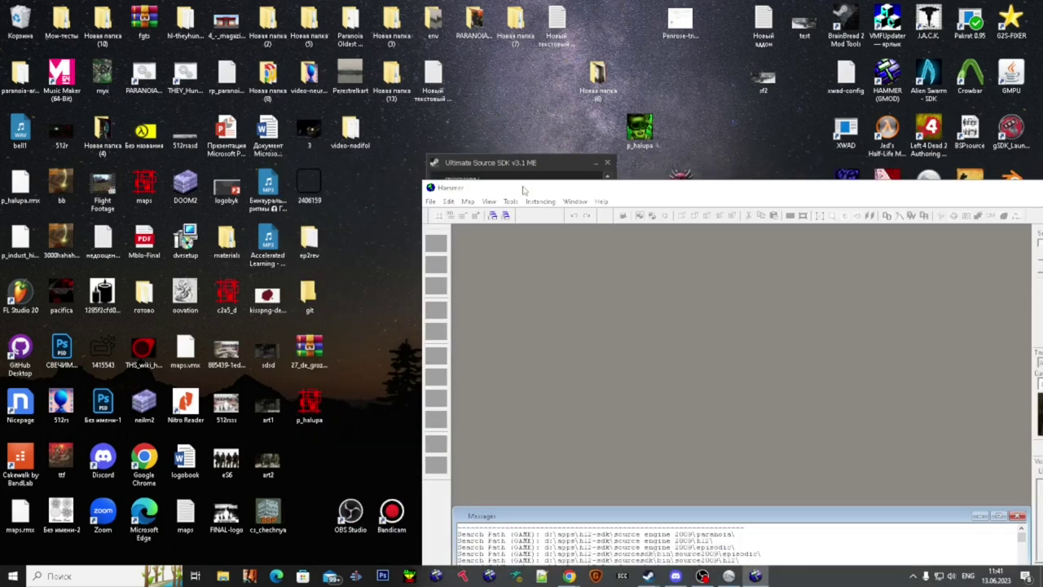
# - Open the p_halupa map file from the desktop in Notepad++ and look through its opening lines
pyautogui.click(313, 405)
pyautogui.rightClick(313, 405)
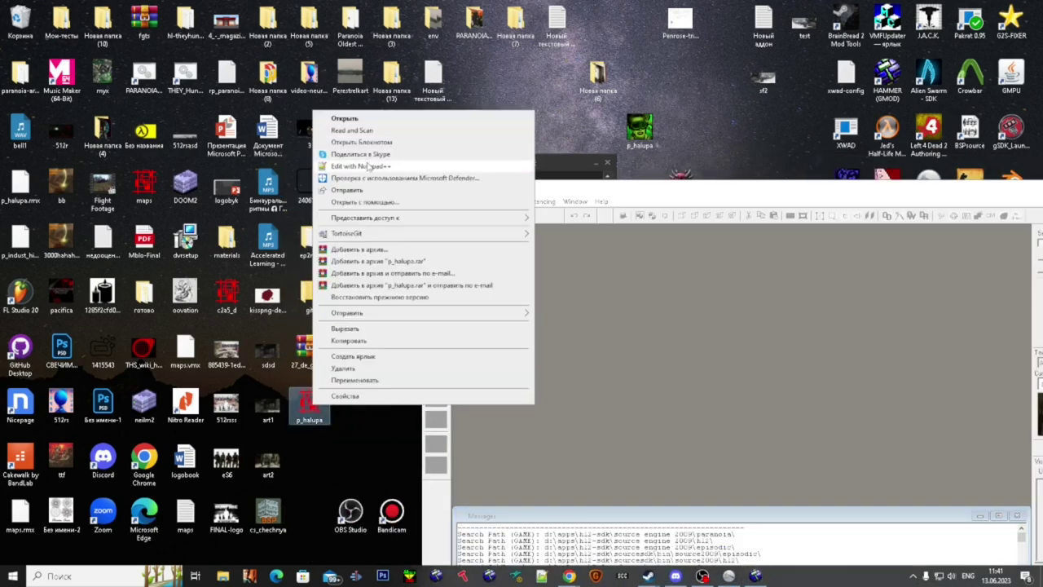
pyautogui.click(368, 167)
pyautogui.moveTo(517, 149); pyautogui.dragTo(394, 6)
pyautogui.scroll(-9, 238, 380)
pyautogui.scroll(8, 249, 394)
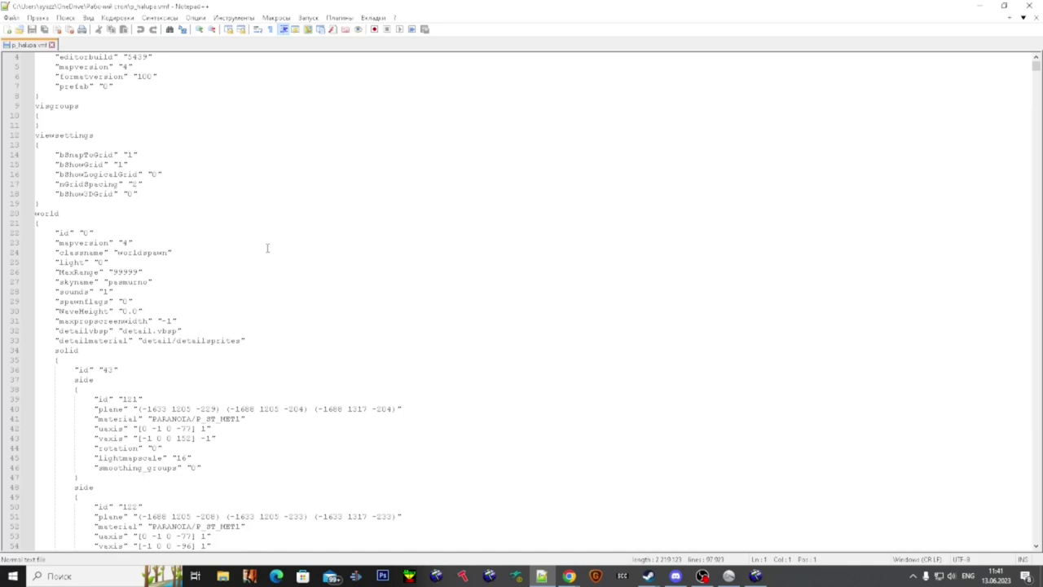
# - Replace every occurrence of env_glow with env_sprite in p_halupa.vmf
pyautogui.hotkey('ctrl', 'f')
pyautogui.moveTo(793, 424); pyautogui.dragTo(599, 142)
pyautogui.write('env_p')
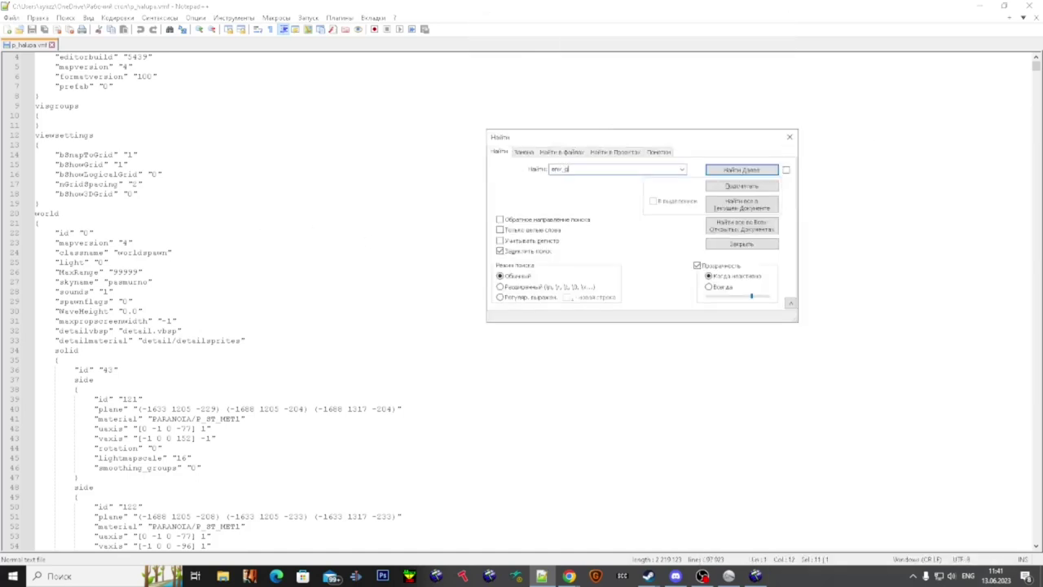
pyautogui.click(527, 154)
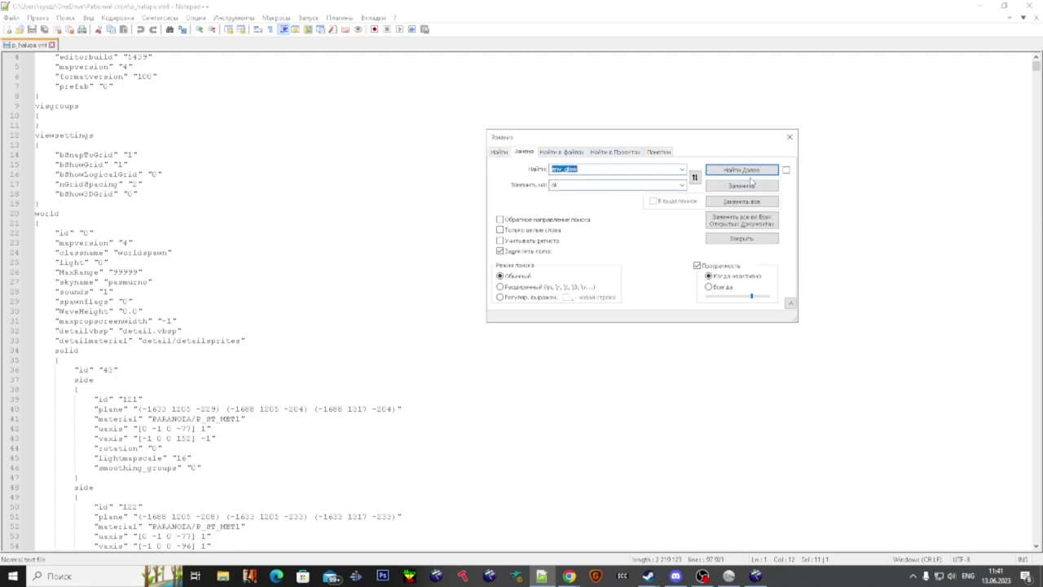
pyautogui.click(746, 173)
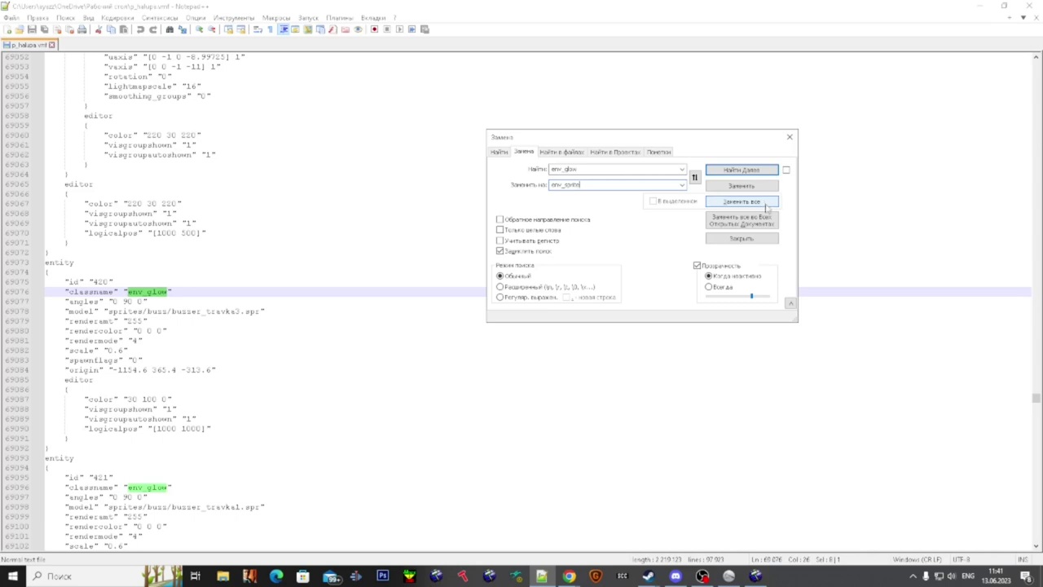
pyautogui.click(766, 204)
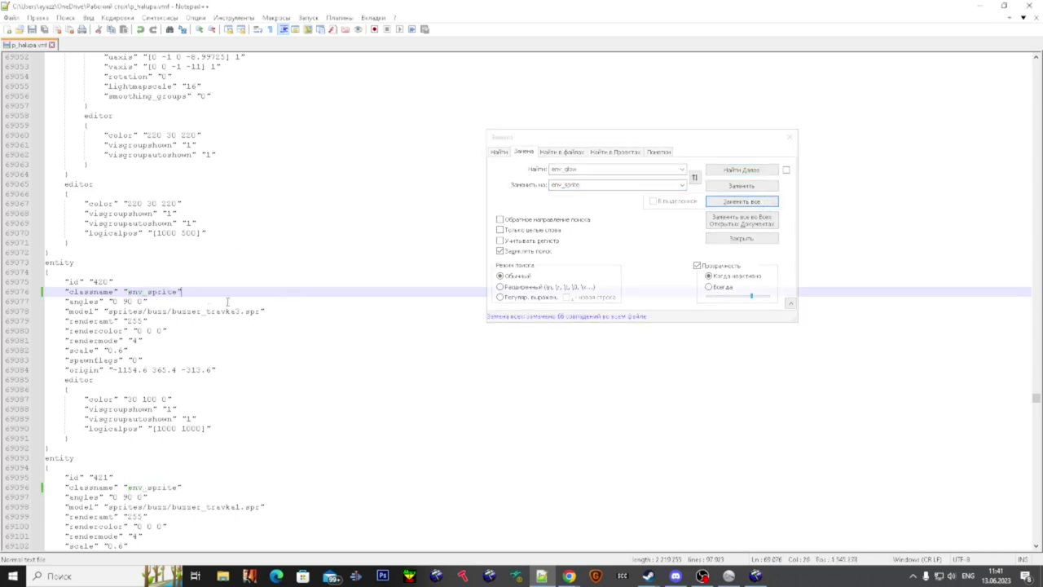
# - Examine the model path and .spr extension of the env_sprite entity with id 420, reducing the Notepad++ window to uncover Hammer
pyautogui.moveTo(265, 312); pyautogui.dragTo(132, 315)
pyautogui.click(180, 343)
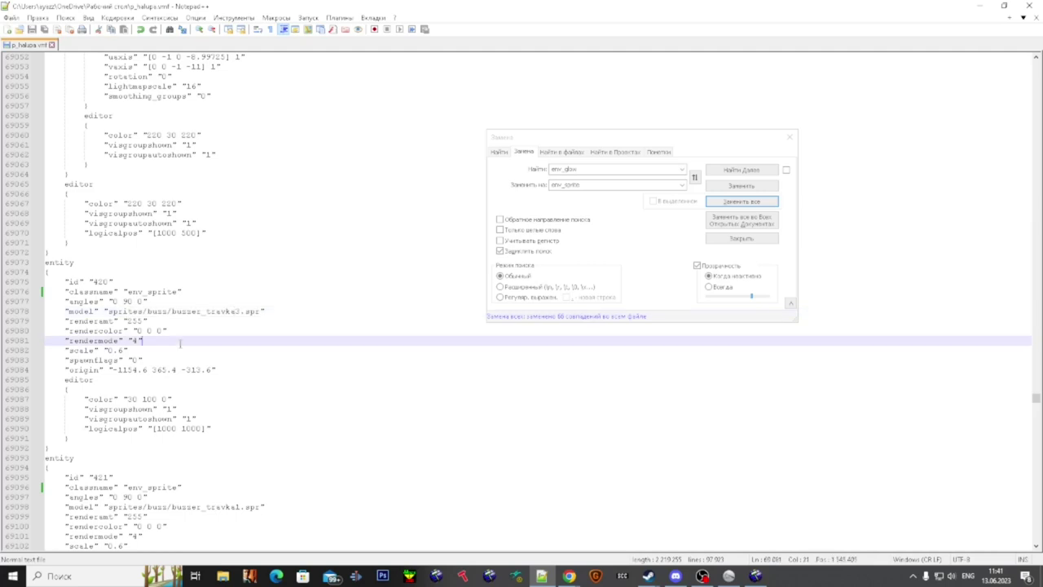
pyautogui.moveTo(264, 311); pyautogui.dragTo(216, 311)
pyautogui.click(319, 318)
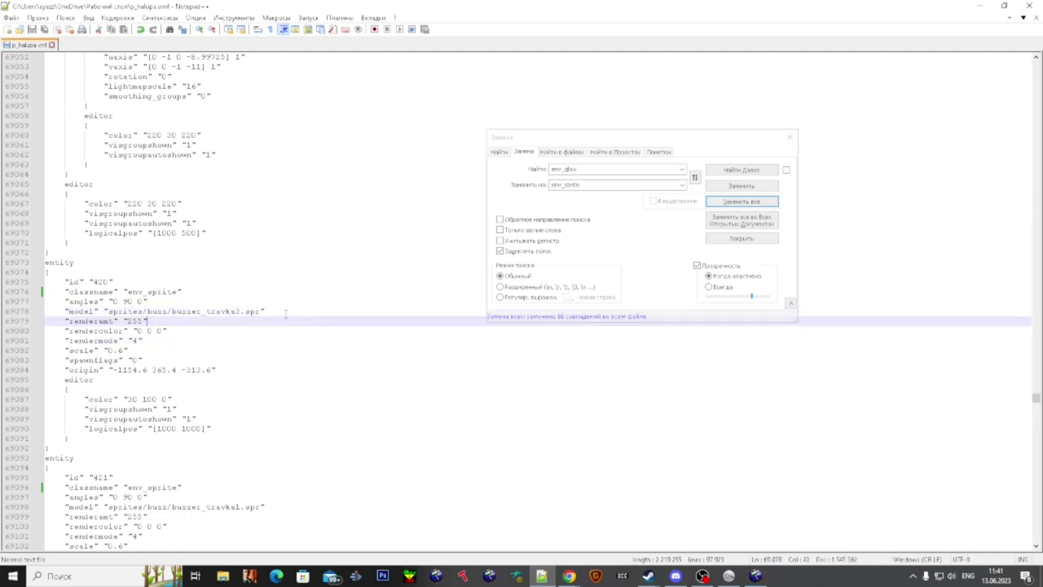
pyautogui.moveTo(370, 6); pyautogui.dragTo(402, 119)
pyautogui.click(872, 328)
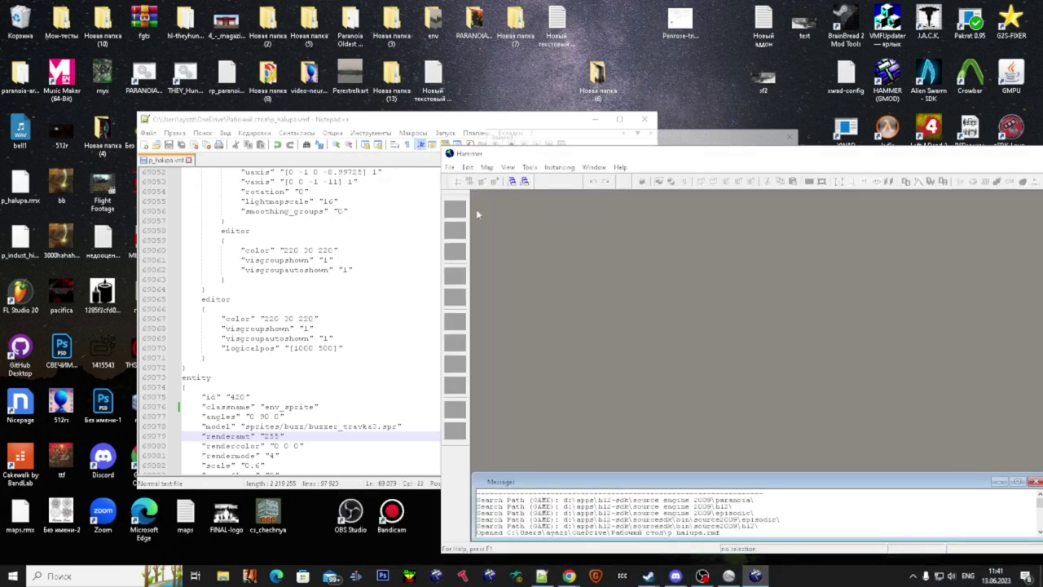
pyautogui.click(368, 276)
pyautogui.scroll(-3, 396, 340)
pyautogui.click(409, 337)
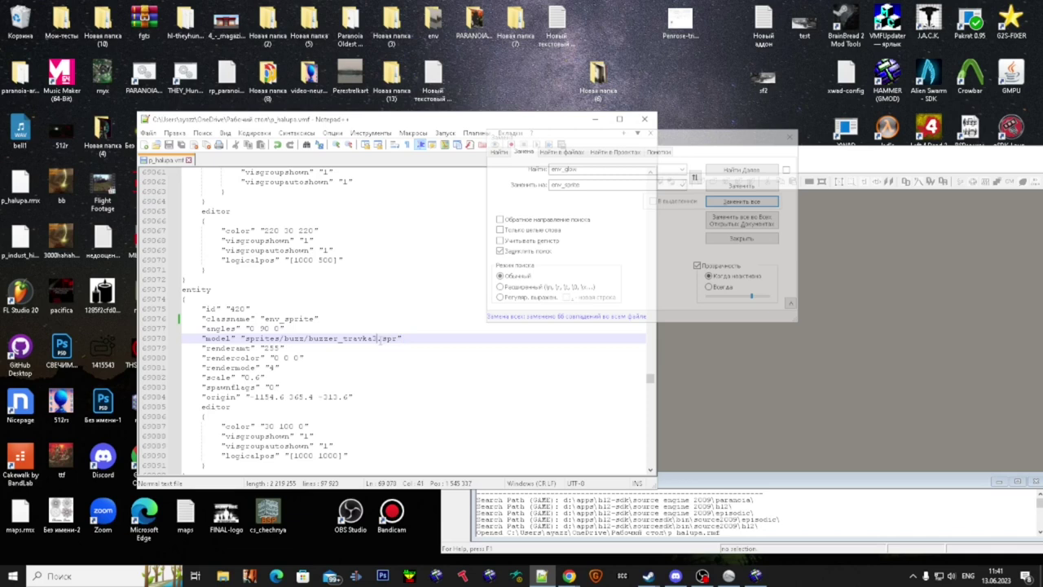
pyautogui.click(467, 358)
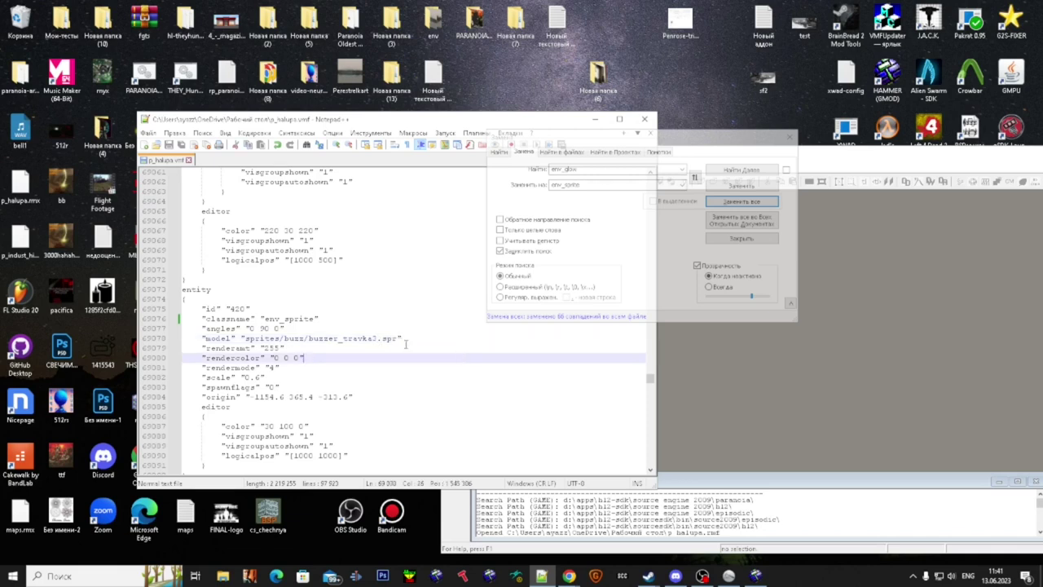
pyautogui.moveTo(377, 337); pyautogui.dragTo(395, 337)
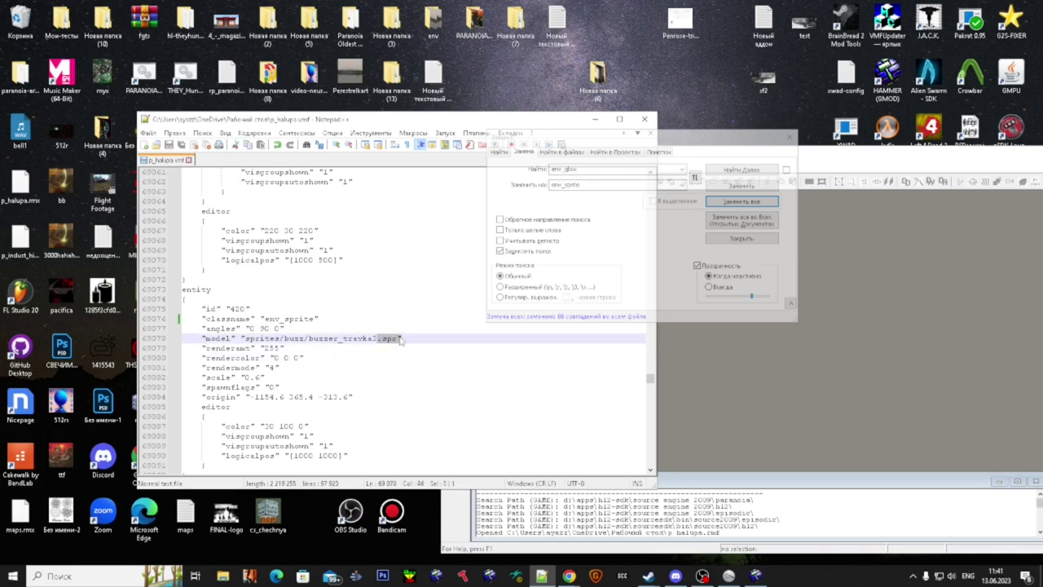
pyautogui.click(412, 343)
pyautogui.doubleClick(385, 338)
pyautogui.click(440, 345)
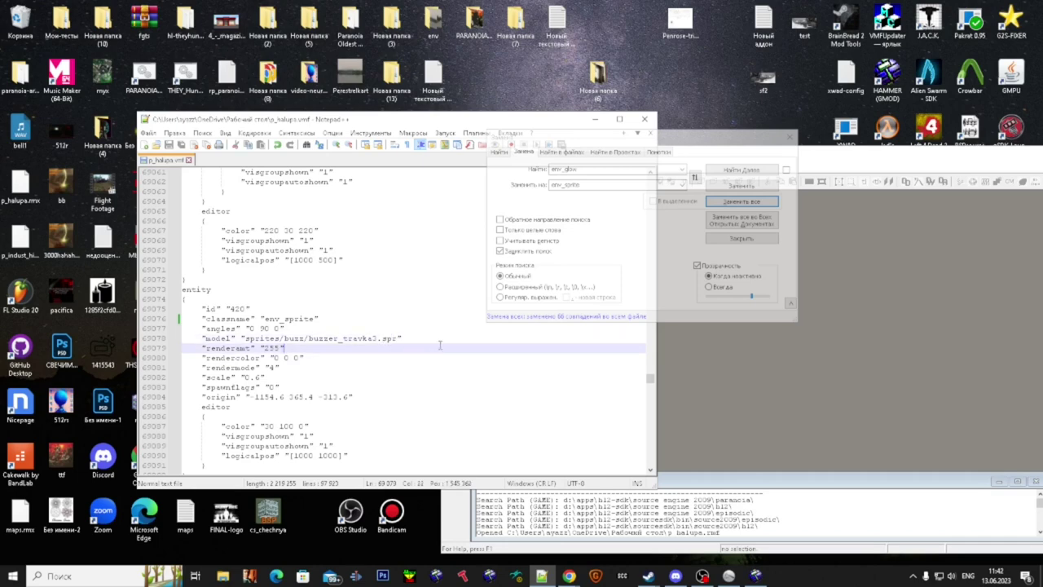
# - Switch to Hammer, reopen p_halupa from the recent files and maximize the editor window
pyautogui.click(798, 364)
pyautogui.click(449, 167)
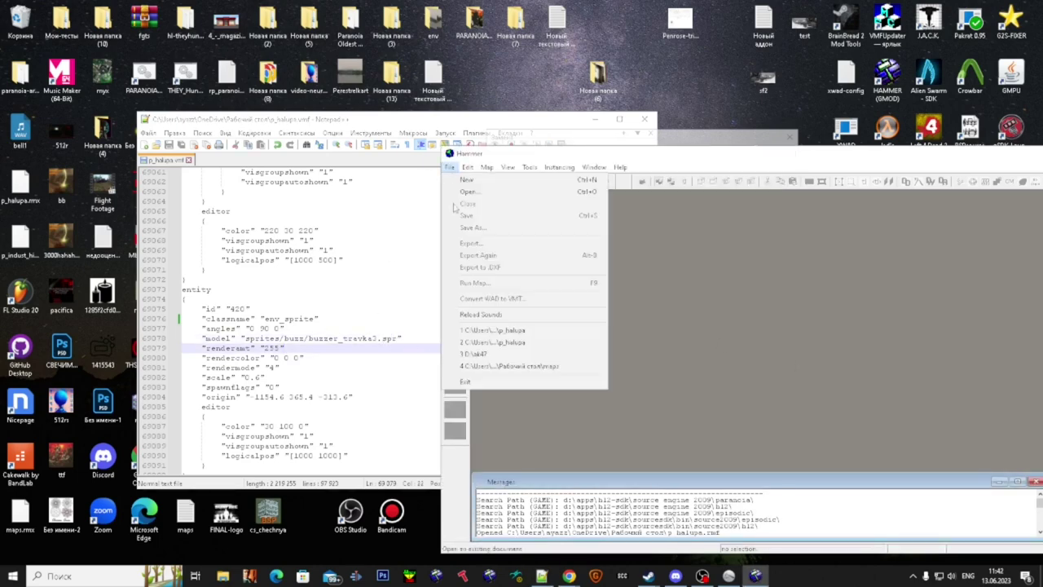
pyautogui.click(505, 331)
pyautogui.moveTo(586, 154); pyautogui.dragTo(303, 3)
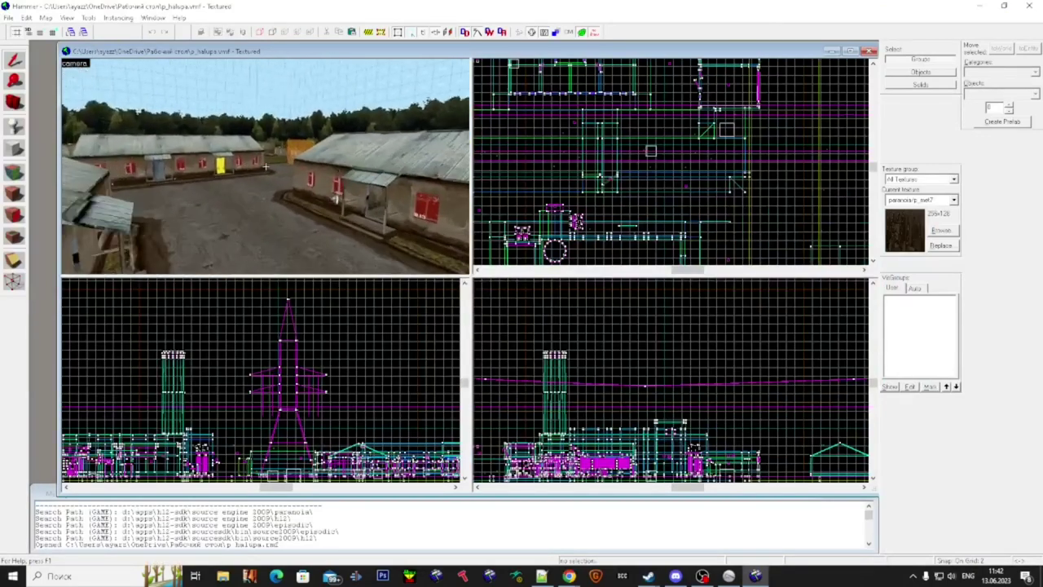
# - Fly through the level in the 3D view and examine the plants and the env_model entity on the grass
pyautogui.press('w')
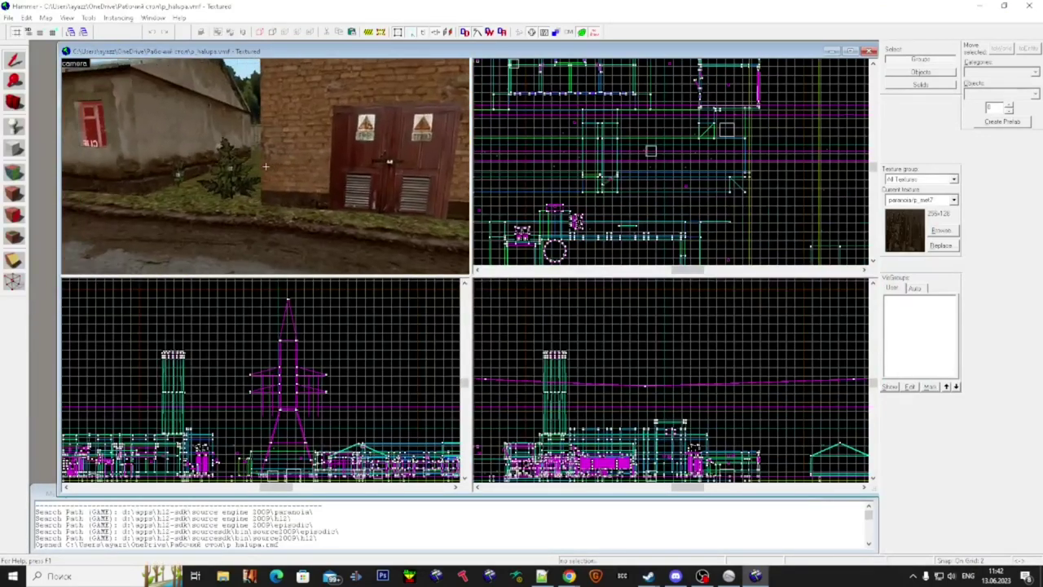
pyautogui.press('w')
pyautogui.press('w')
pyautogui.click(266, 167)
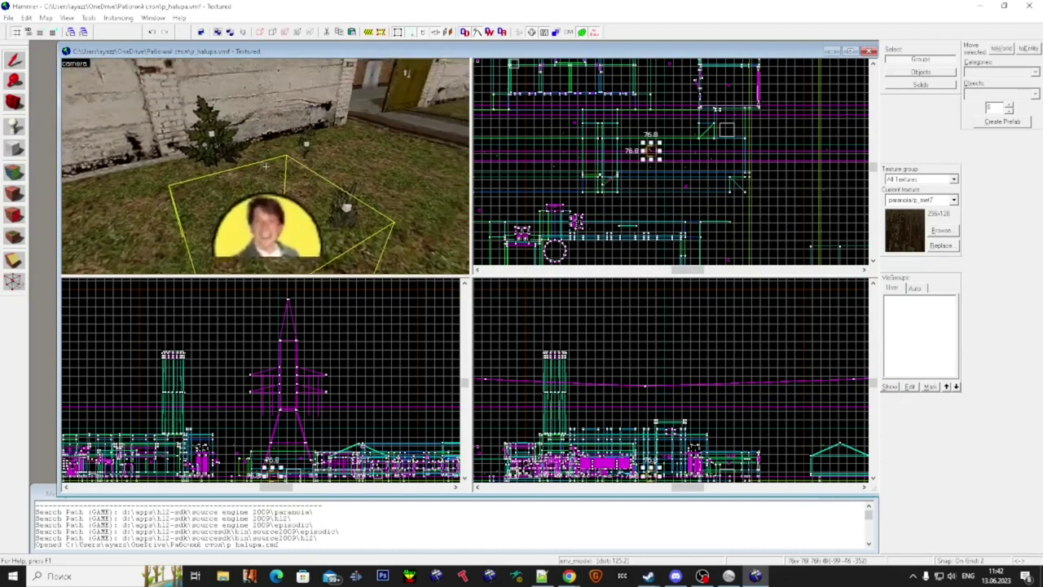
pyautogui.press('w')
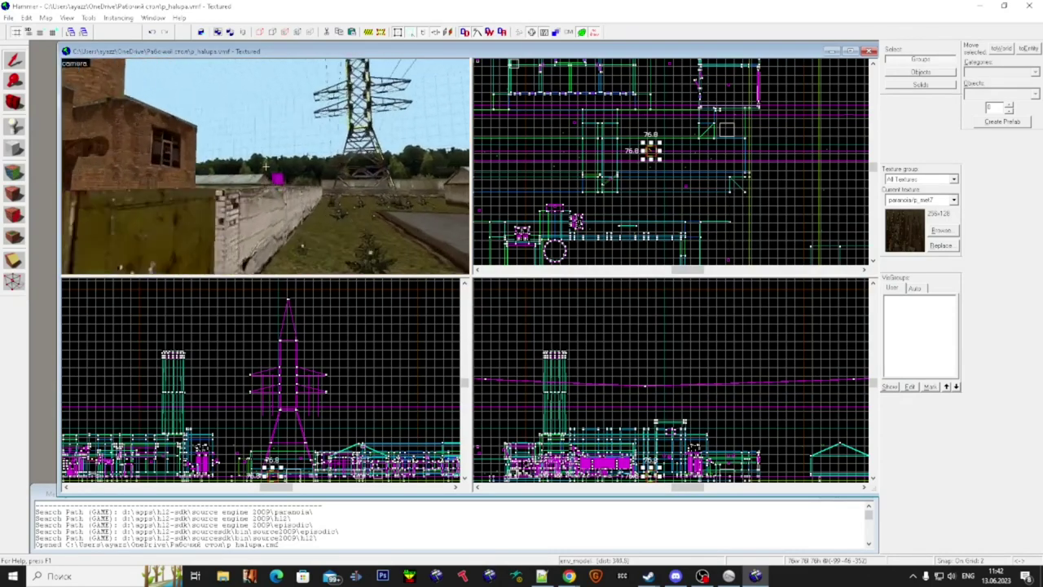
pyautogui.press('w')
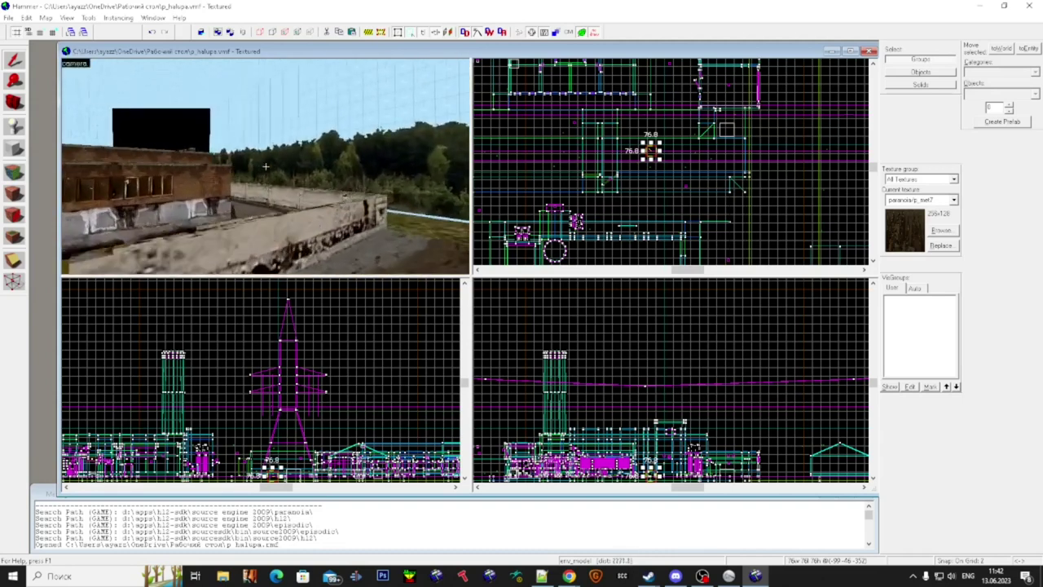
pyautogui.press('w')
pyautogui.press('w')
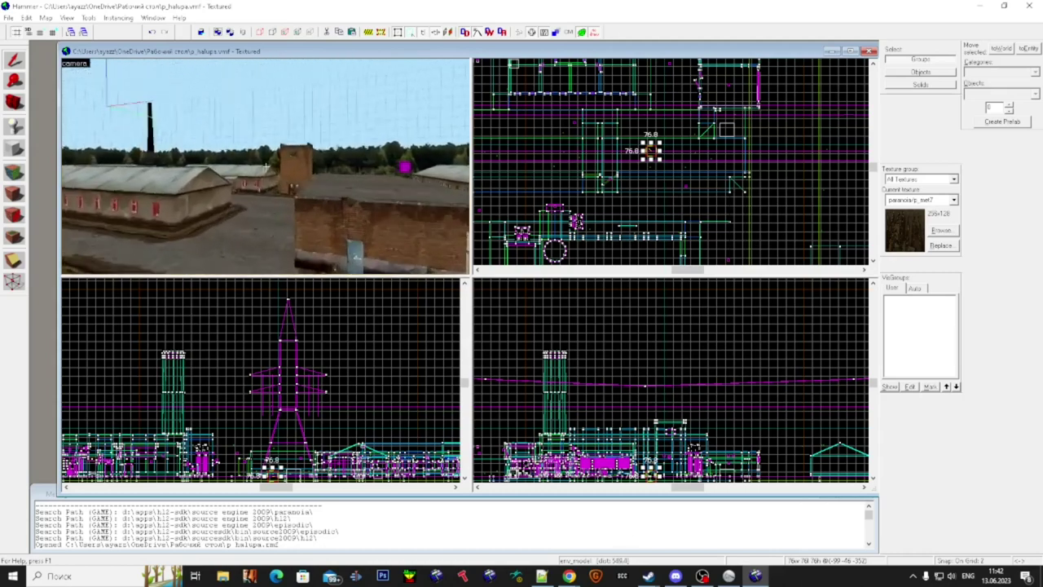
pyautogui.press('w')
pyautogui.press('w')
pyautogui.press('w')
pyautogui.press('super')
pyautogui.click(286, 173)
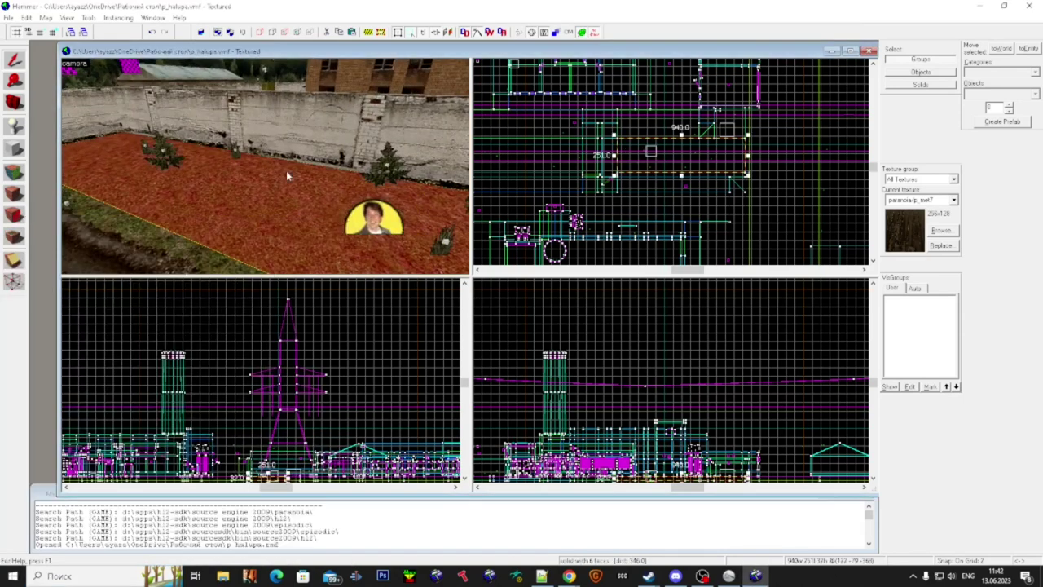
# - Close the map, move the reduced Hammer window aside and reload the changed p_halupa.vmf in Notepad++
pyautogui.click(8, 16)
pyautogui.click(29, 54)
pyautogui.moveTo(318, 7); pyautogui.dragTo(453, 311)
pyautogui.click(596, 170)
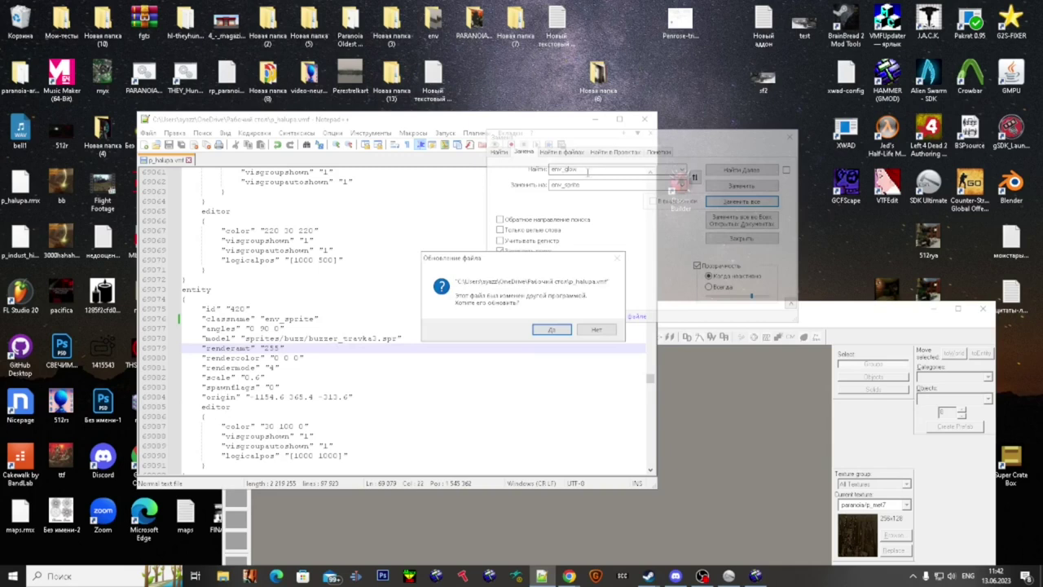
pyautogui.click(538, 334)
pyautogui.click(544, 330)
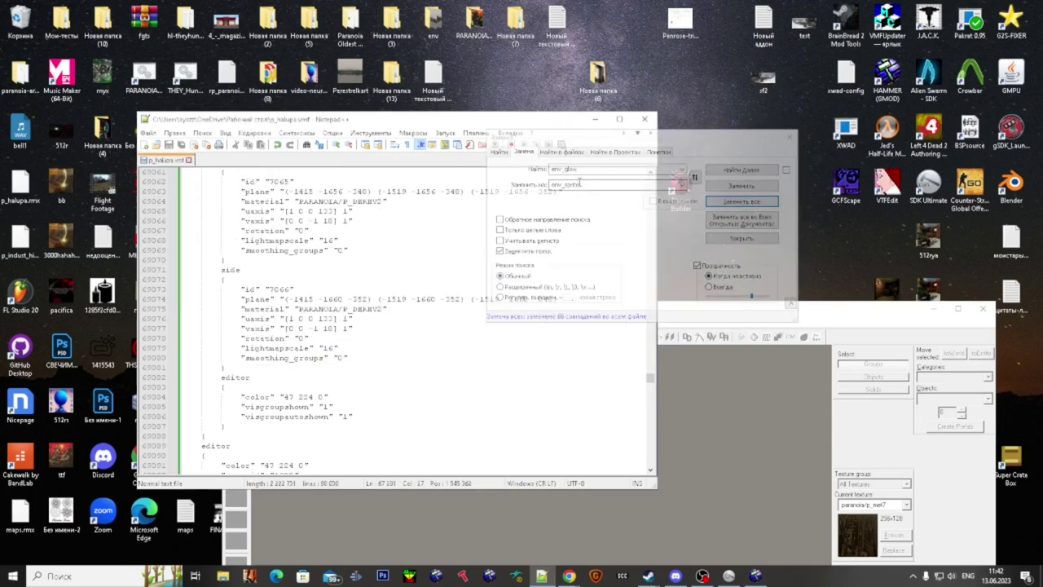
# - Replace every occurrence of env_model with prop_dynamic in p_halupa.vmf and save the file
pyautogui.click(581, 175)
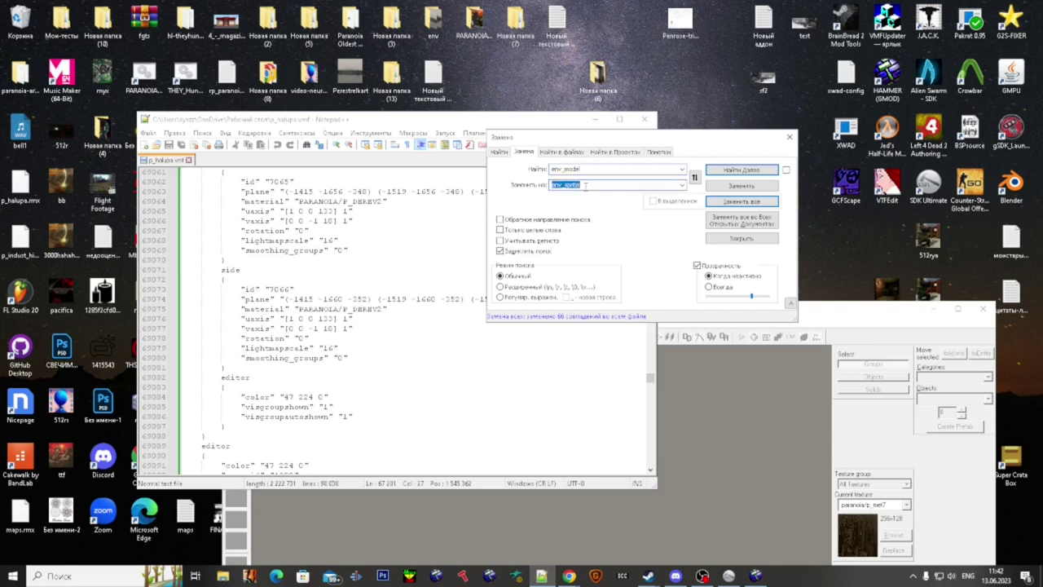
pyautogui.click(722, 169)
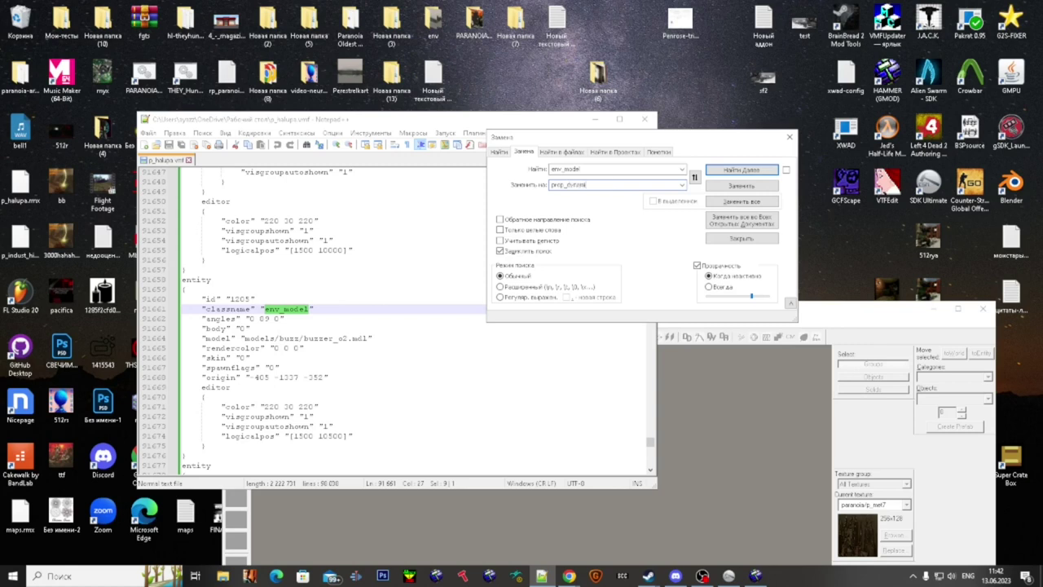
pyautogui.click(715, 203)
pyautogui.click(333, 247)
pyautogui.hotkey('ctrl', 's')
# - Switch to Hammer, reopen p_halupa from the recent files in a maximized window and look over the level
pyautogui.click(686, 389)
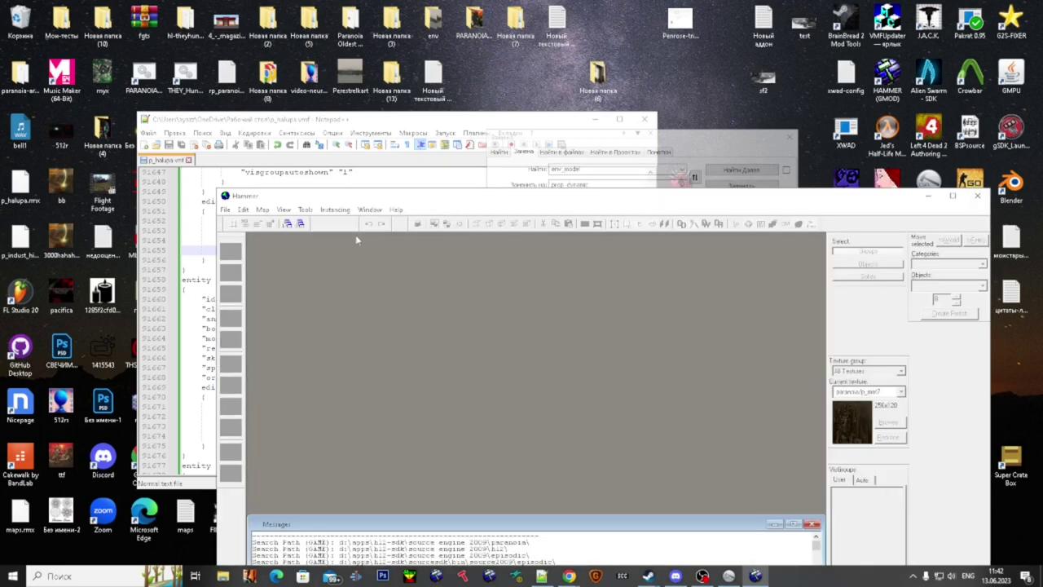
pyautogui.click(226, 210)
pyautogui.click(308, 372)
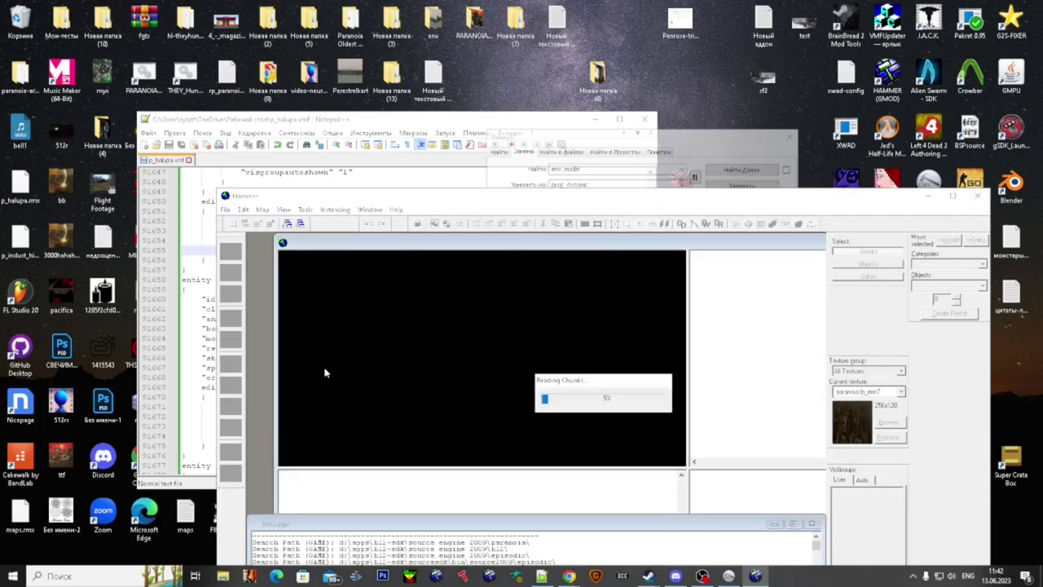
pyautogui.click(951, 198)
pyautogui.press('z')
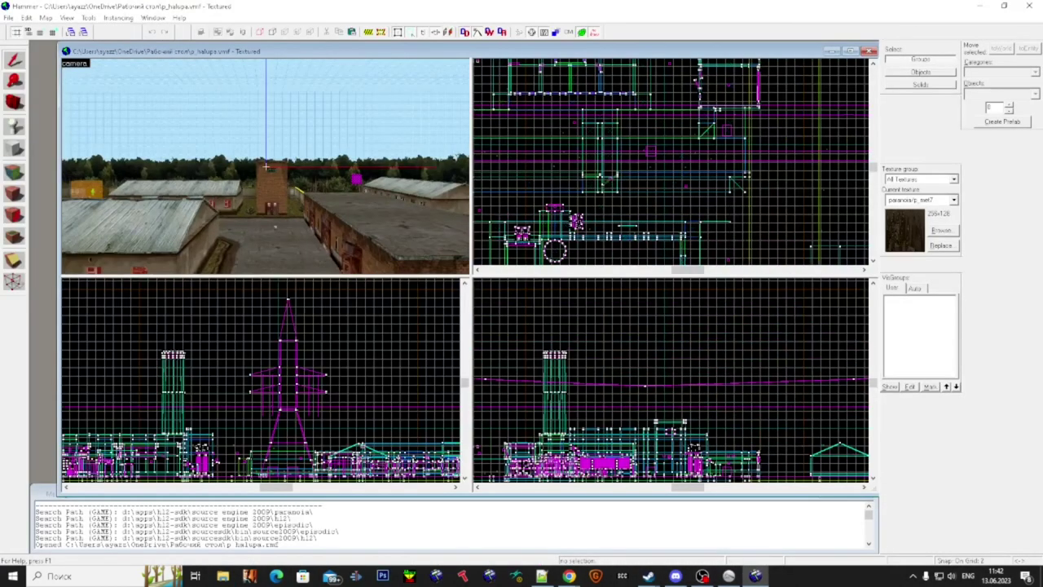
pyautogui.press('w')
pyautogui.press('super')
pyautogui.click(317, 178)
pyautogui.press('Escape')
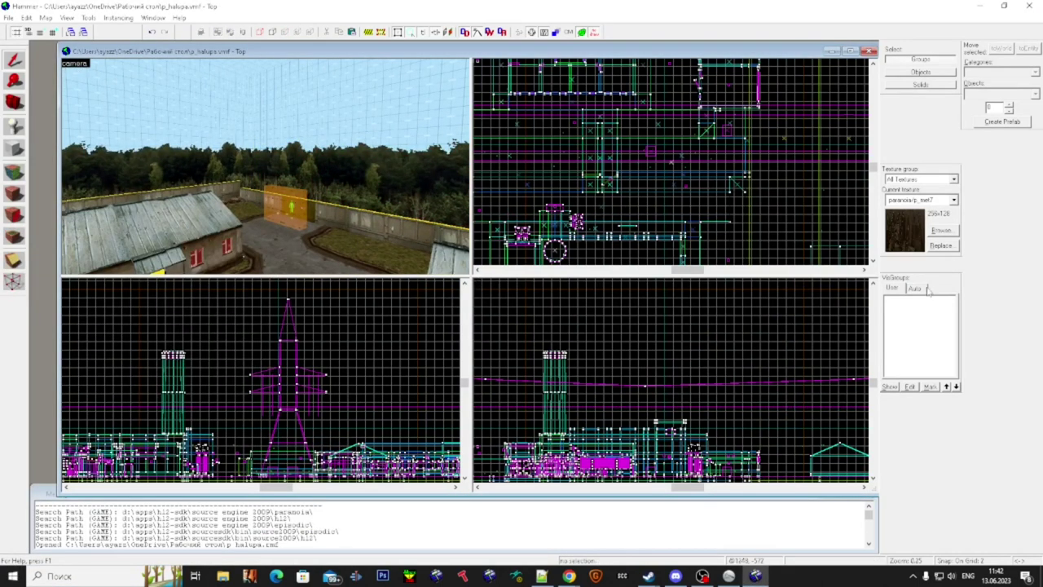
# - Hide everything except the Props auto visgroup and select one of the props in the 3D view
pyautogui.click(918, 288)
pyautogui.scroll(3, 914, 303)
pyautogui.click(901, 300)
pyautogui.scroll(-3, 920, 331)
pyautogui.click(920, 361)
pyautogui.press('w')
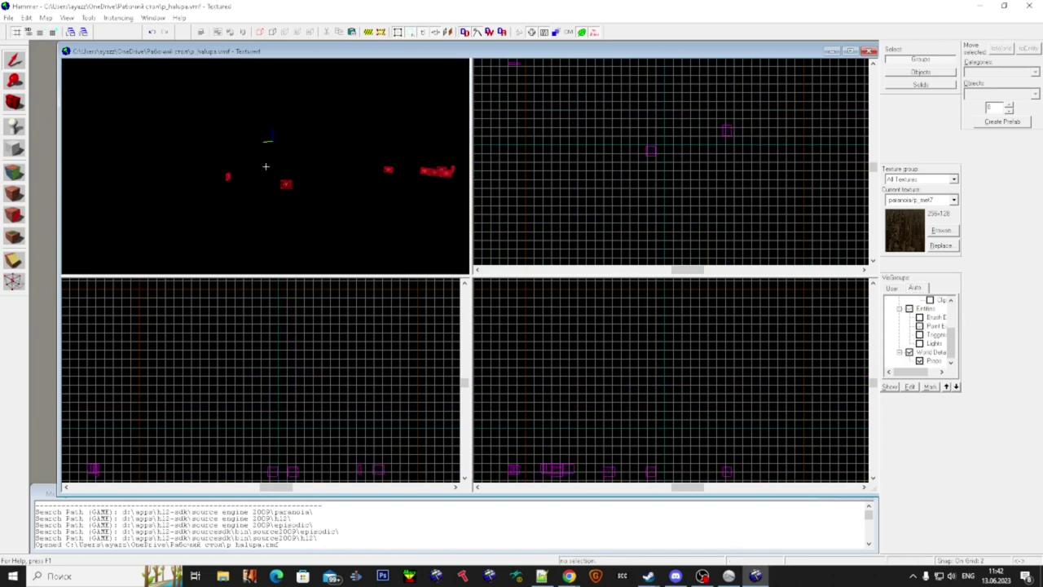
pyautogui.press('w')
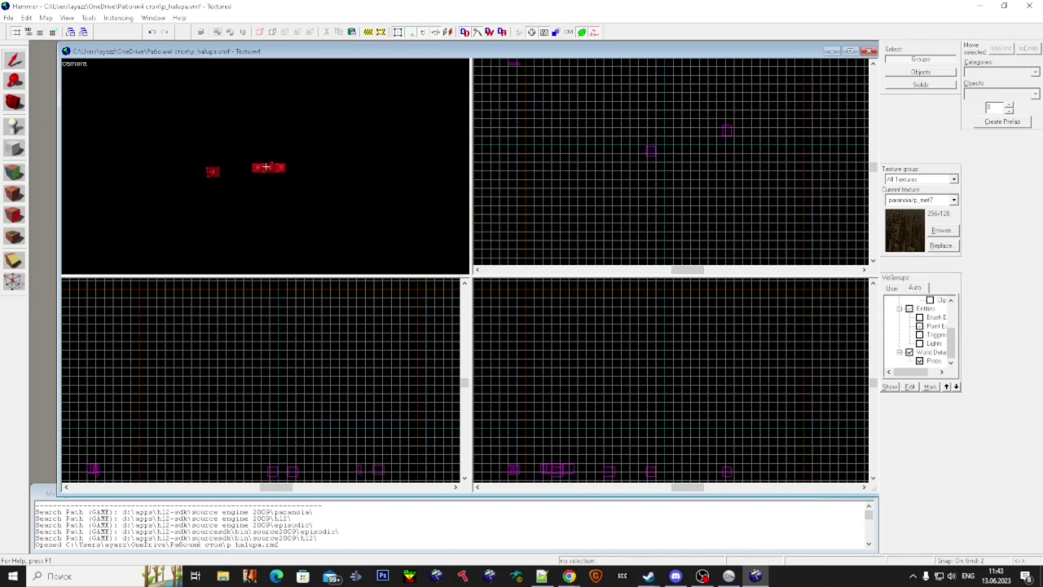
pyautogui.press('super')
pyautogui.click(291, 168)
# - In Notepad++, replace every models/buzz path with models/paranoia in p_halupa.vmf and save the file
pyautogui.moveTo(398, 5); pyautogui.dragTo(549, 247)
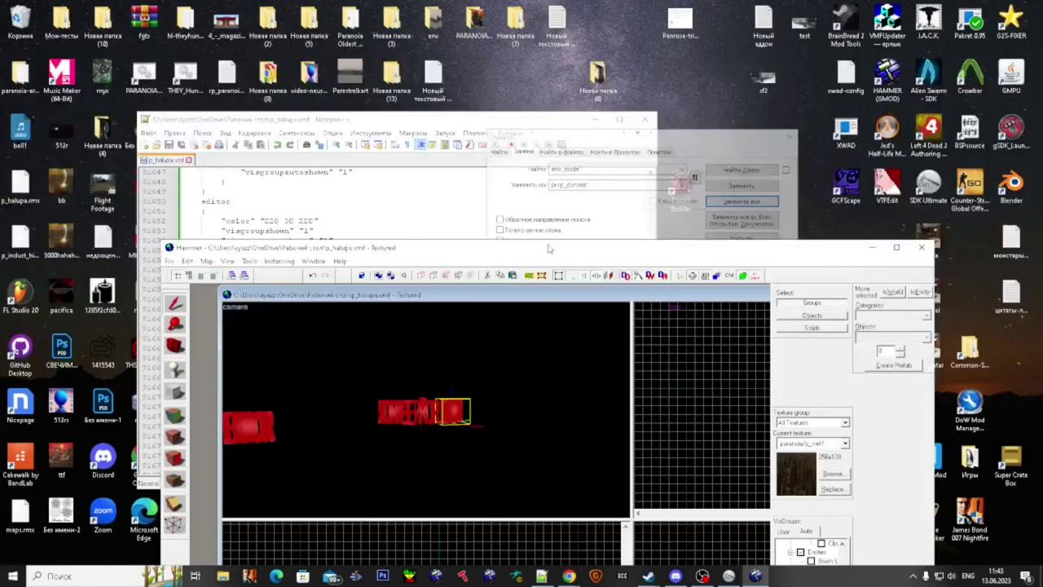
pyautogui.click(386, 213)
pyautogui.moveTo(302, 337); pyautogui.dragTo(232, 337)
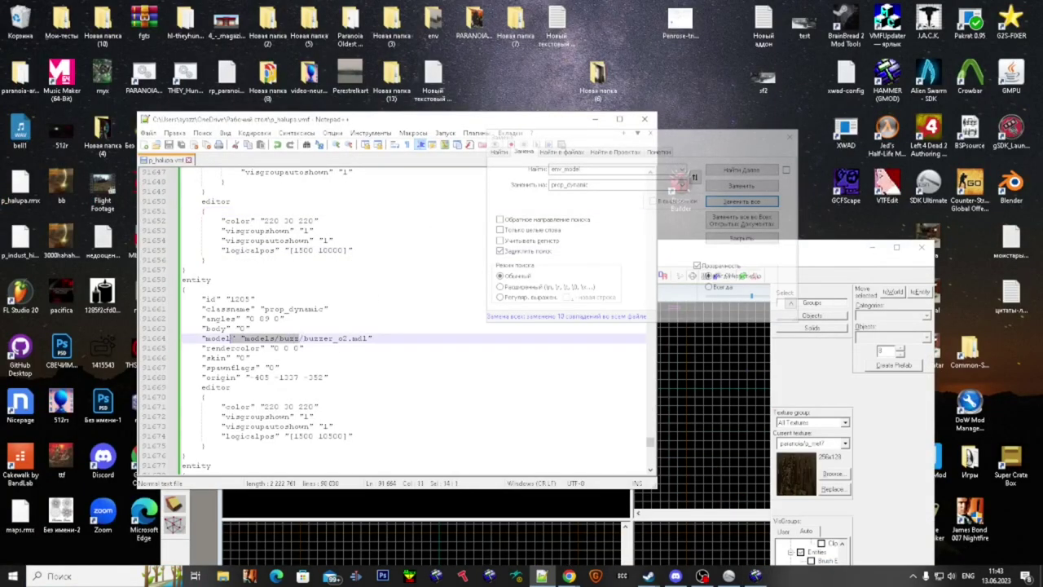
pyautogui.click(527, 157)
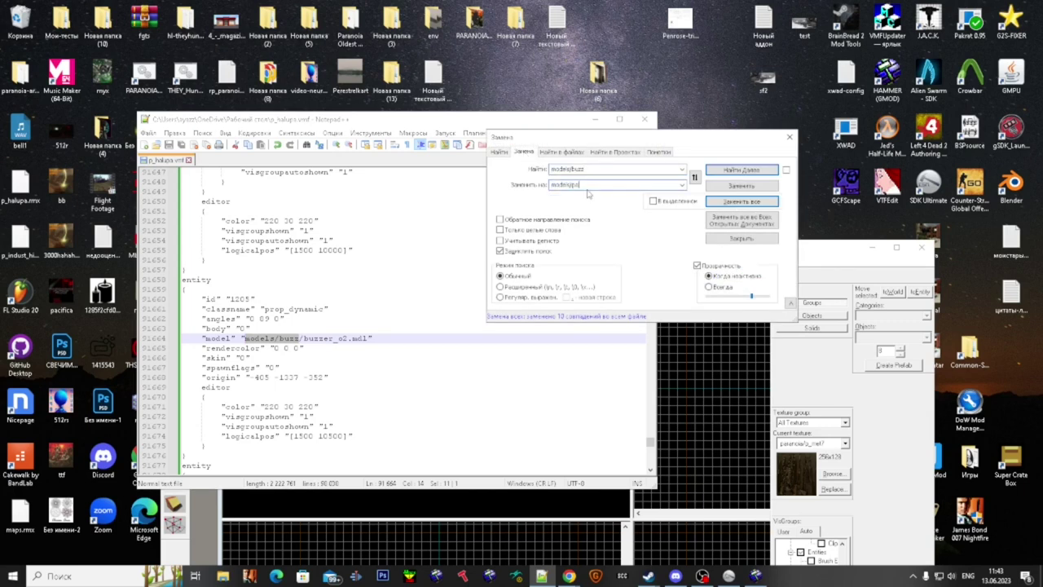
pyautogui.write('ia')
pyautogui.click(740, 203)
pyautogui.click(388, 264)
pyautogui.hotkey('ctrl', 's')
pyautogui.hotkey('ctrl', 'a')
pyautogui.click(485, 342)
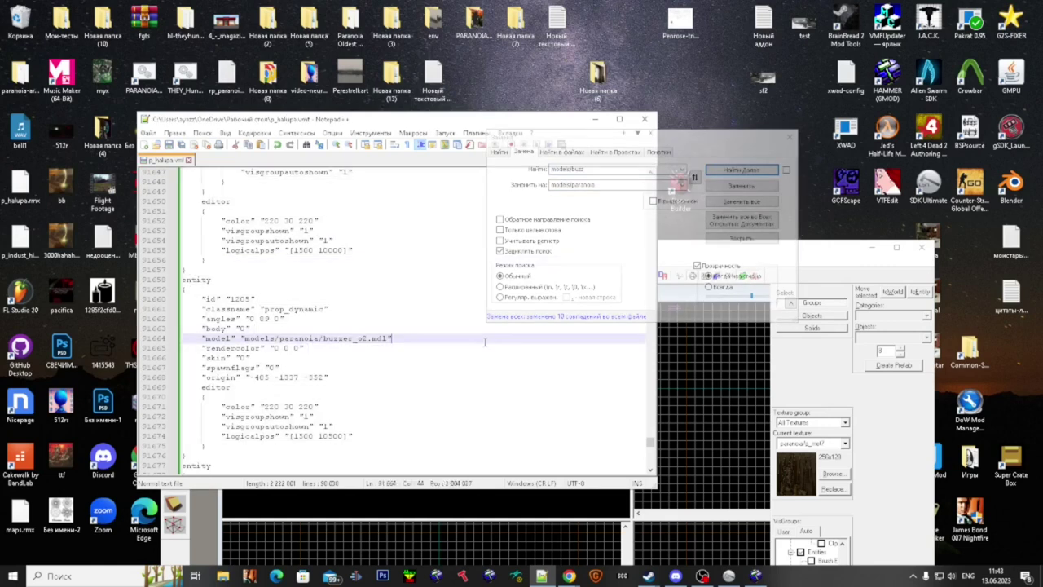
# - Switch to Hammer, close the map without saving, reopen p_halupa from the recent files and maximize the window
pyautogui.click(665, 389)
pyautogui.click(169, 262)
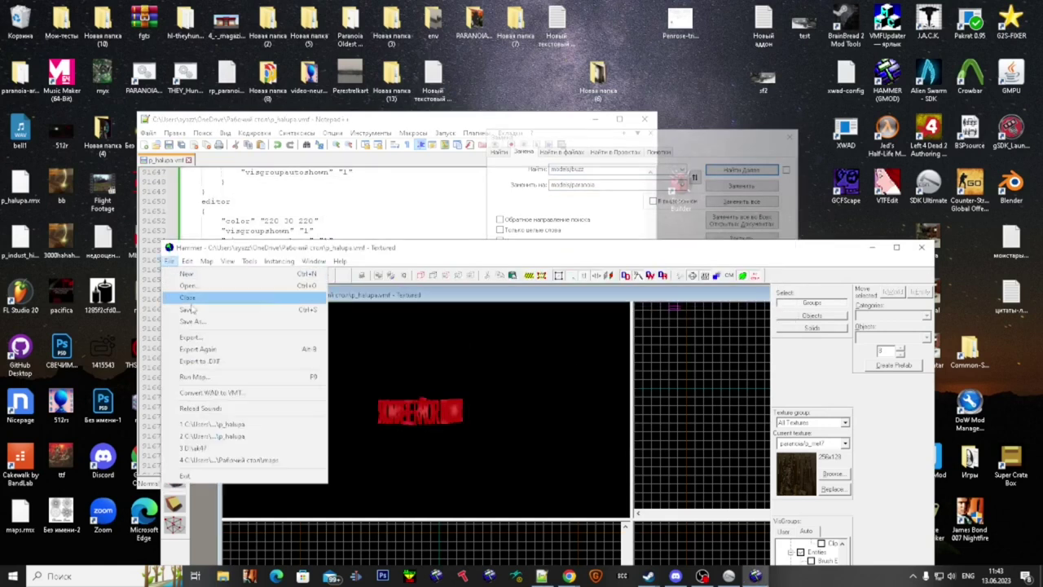
pyautogui.click(189, 299)
pyautogui.press('Right')
pyautogui.press('Return')
pyautogui.click(171, 260)
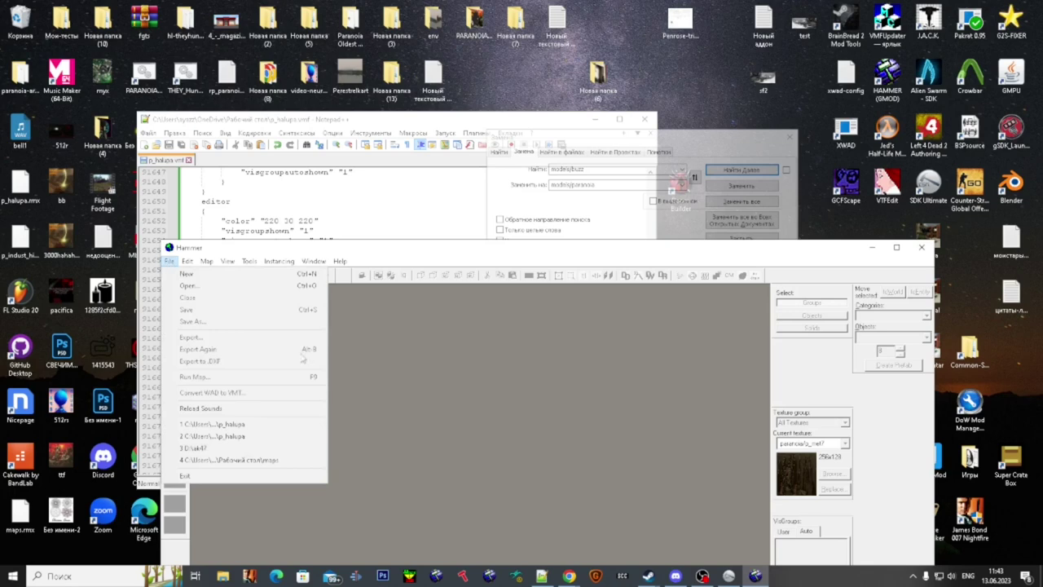
pyautogui.click(276, 424)
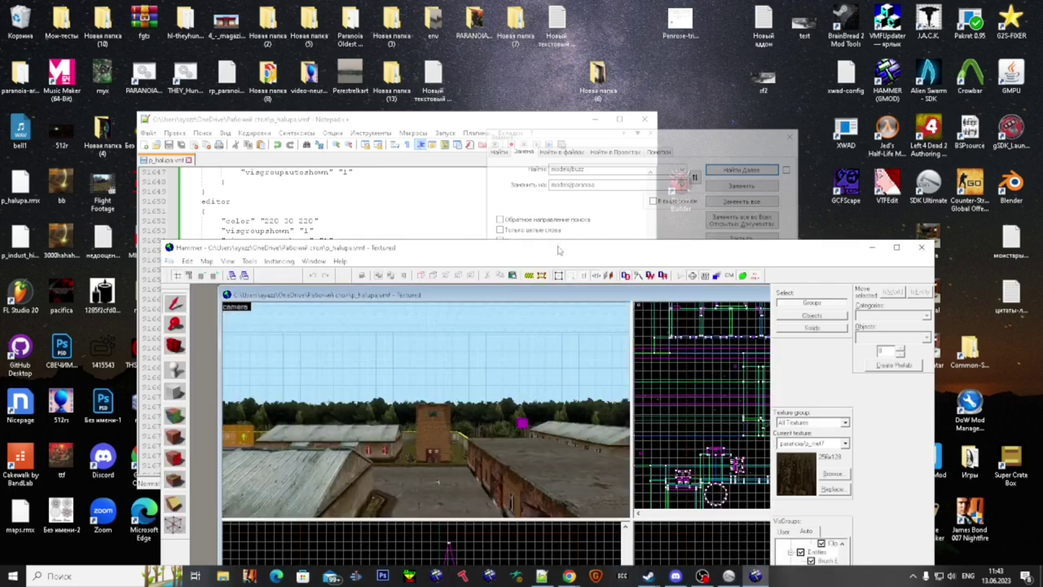
pyautogui.moveTo(559, 249); pyautogui.dragTo(443, 7)
pyautogui.scroll(2, 913, 319)
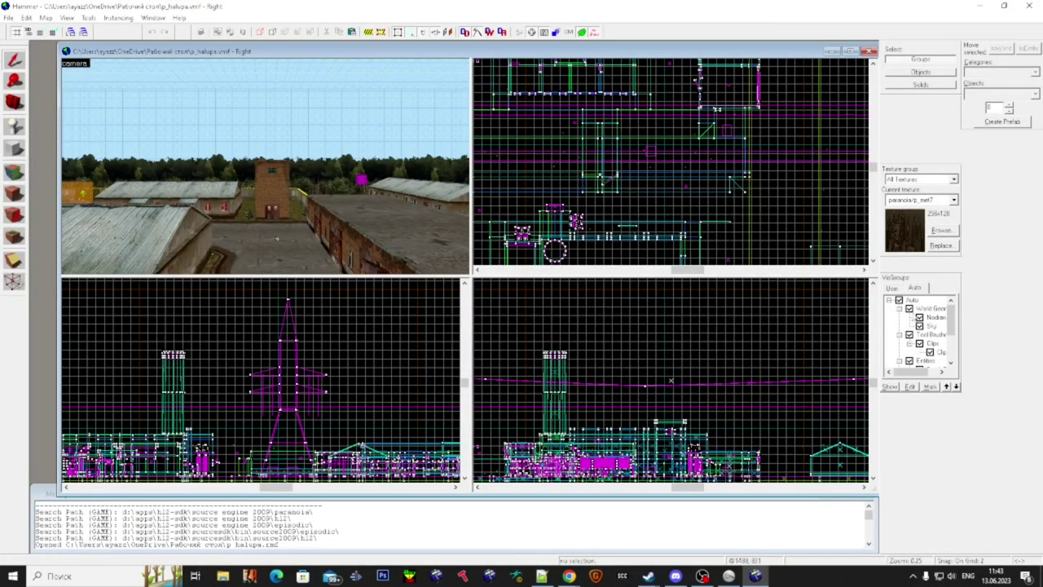
# - Hide everything except the Props auto visgroup and open the properties of the prop_dynamic showing an ERROR model
pyautogui.click(899, 300)
pyautogui.scroll(-2, 903, 314)
pyautogui.click(919, 361)
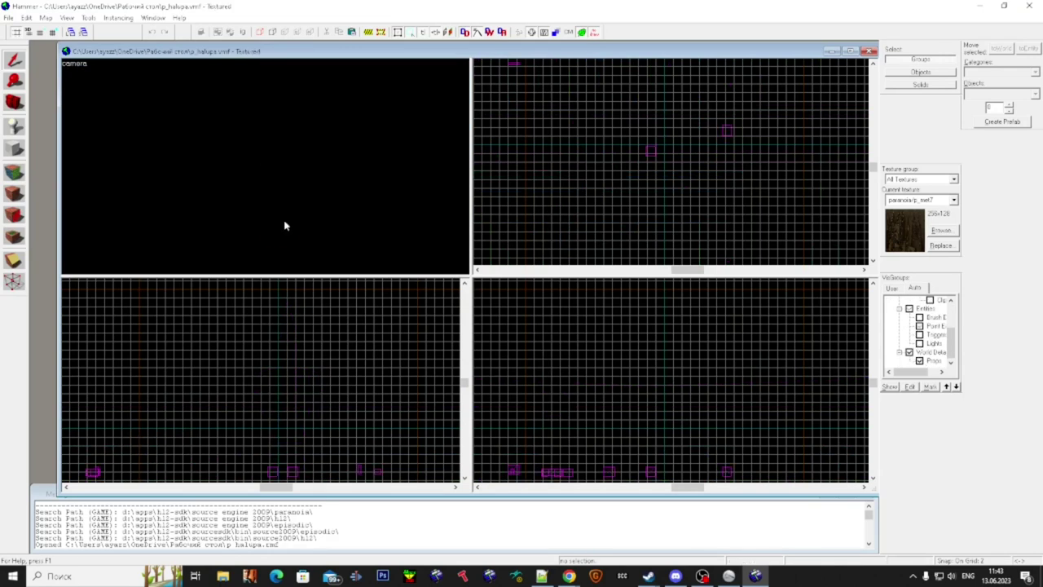
pyautogui.press('w')
pyautogui.click(266, 166)
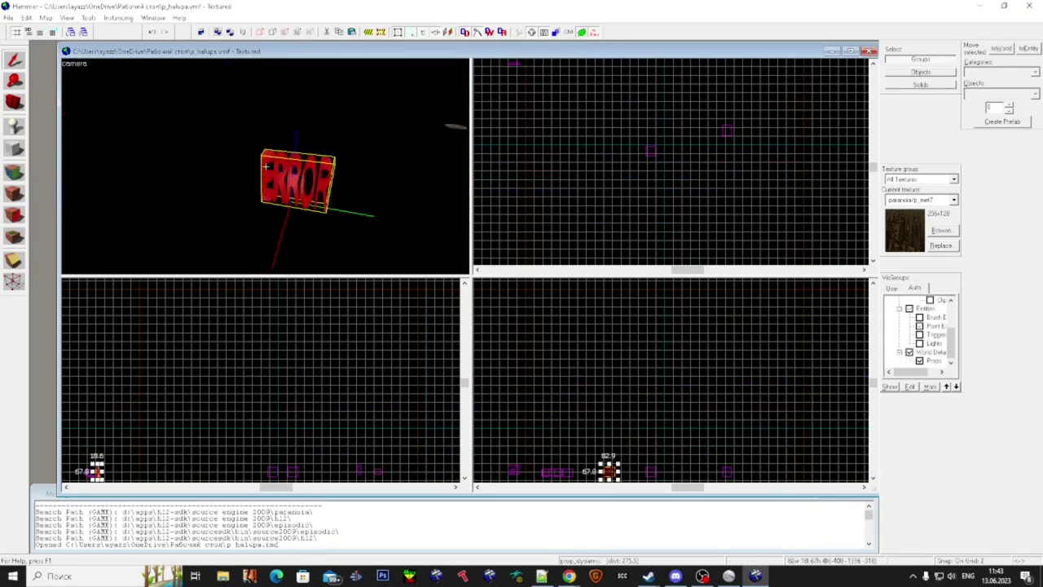
pyautogui.doubleClick(266, 166)
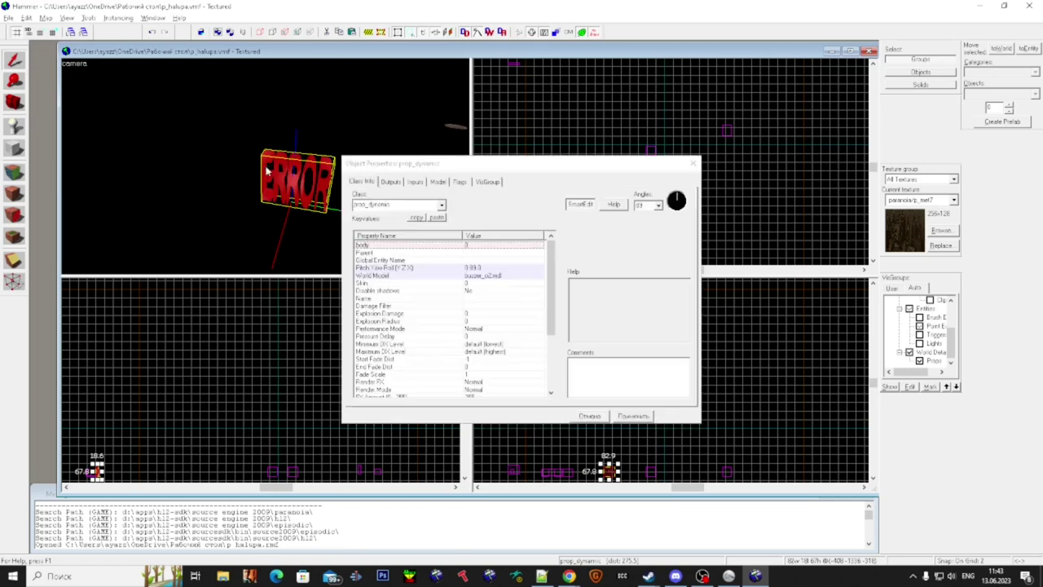
# - Browse models for the prop's World Model, filter the paranoia folder by o2 and preview geo_vedro2.mdl
pyautogui.click(494, 278)
pyautogui.click(584, 251)
pyautogui.write('o')
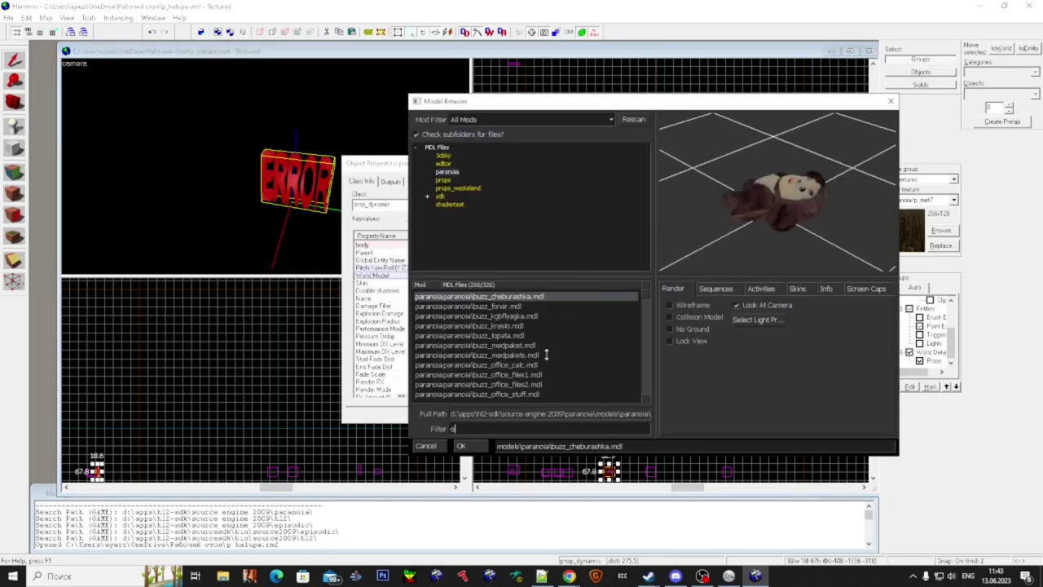
pyautogui.write('2')
pyautogui.click(514, 307)
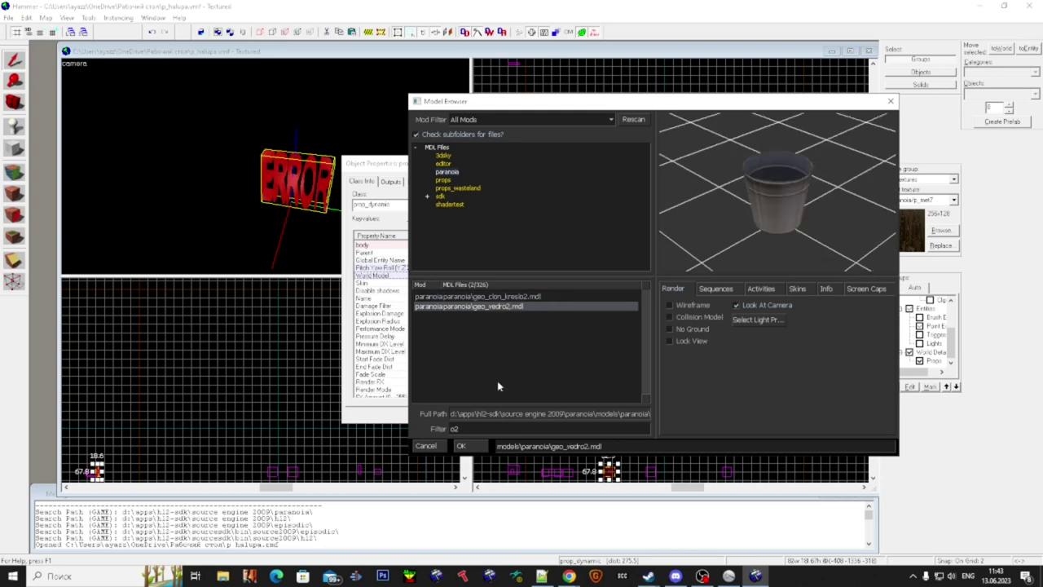
# - Clear the model filter, preview the buzz_ models down to buzz_office_files1.mdl and close the Model Browser without choosing one
pyautogui.moveTo(464, 428); pyautogui.dragTo(432, 425)
pyautogui.write('h2')
pyautogui.press('BackSpace')
pyautogui.click(494, 324)
pyautogui.scroll(-2, 503, 330)
pyautogui.press('Down')
pyautogui.press('Down')
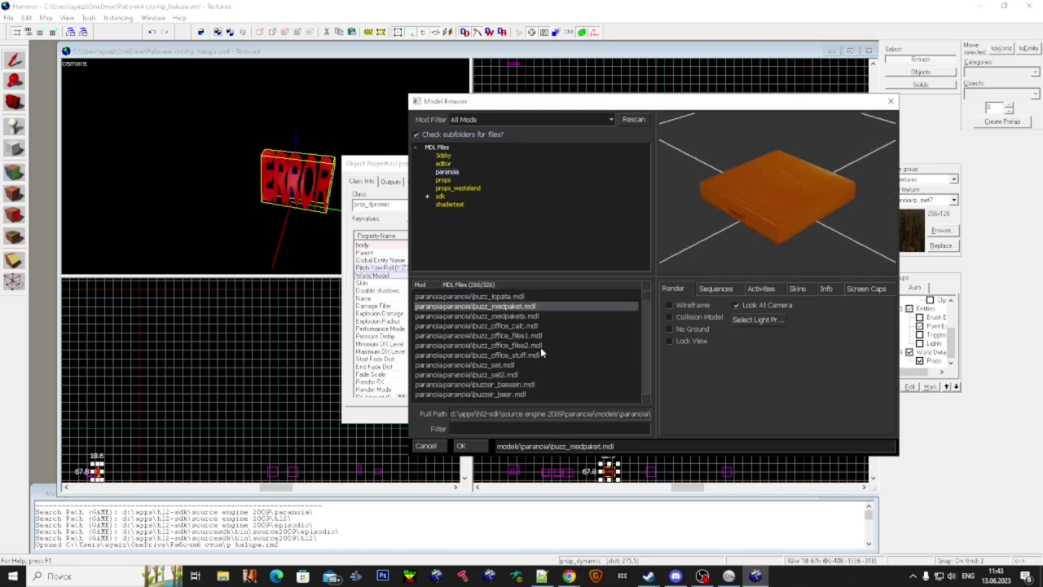
pyautogui.press('Down')
pyautogui.press('Down')
pyautogui.press('Down')
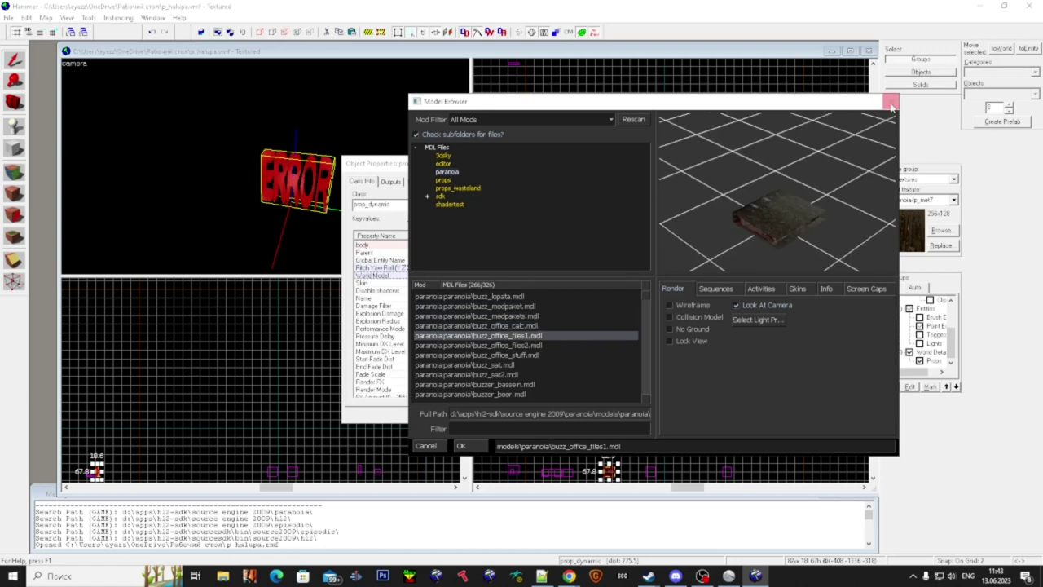
pyautogui.click(891, 106)
# - Show all auto visgroups again and select the ERROR prop_dynamic beside the wall in the 3D view
pyautogui.scroll(2, 905, 352)
pyautogui.click(900, 300)
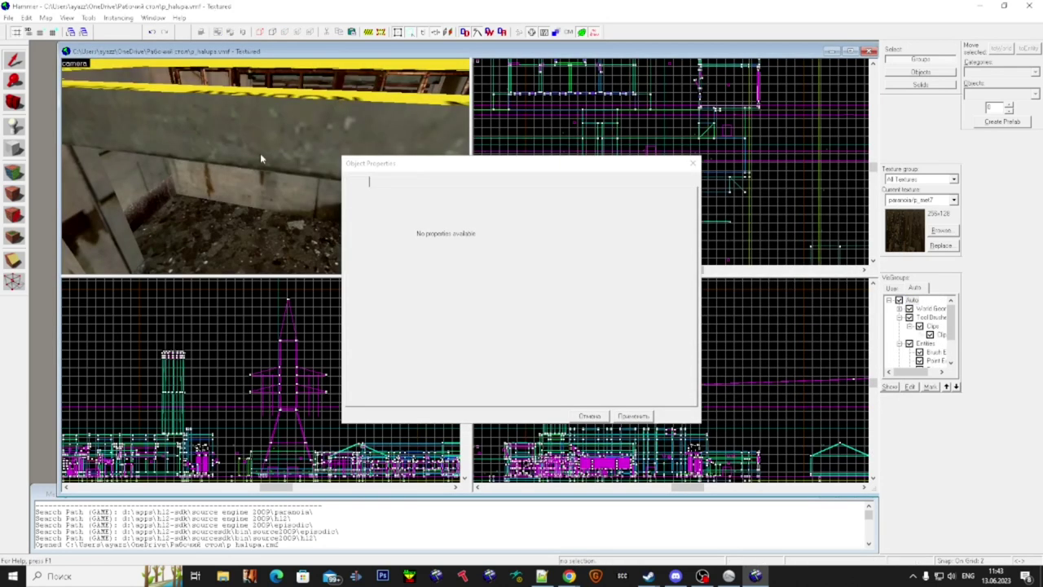
pyautogui.press('z')
pyautogui.press('w')
pyautogui.click(266, 166)
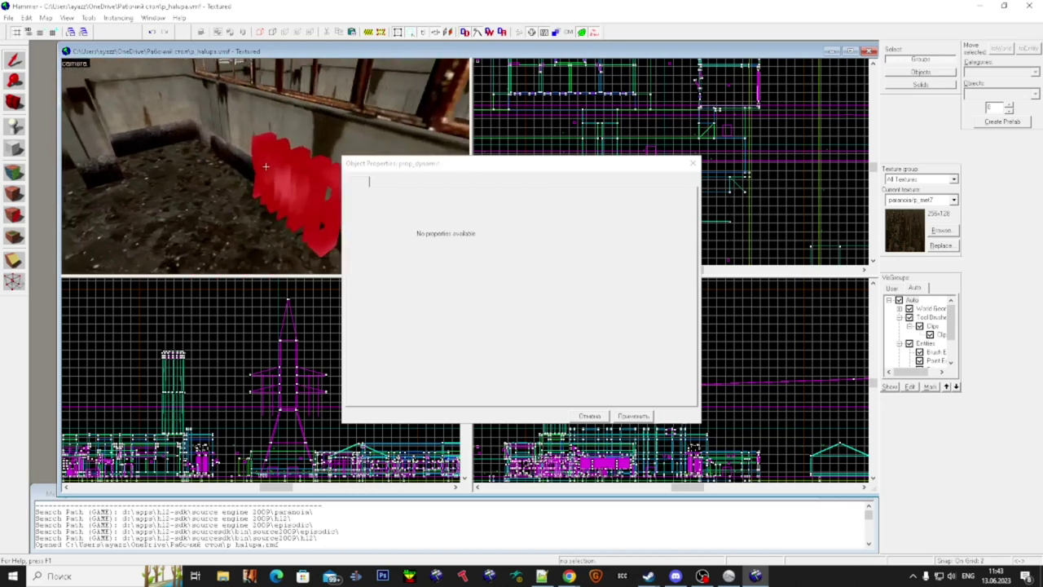
# - Reopen the World Model browser and preview the paranoia models from buzz_office_files1.mdl to geo_oldmonitor.mdl, looking for an oxygen cylinder
pyautogui.press('super')
pyautogui.click(587, 255)
pyautogui.scroll(-1, 546, 366)
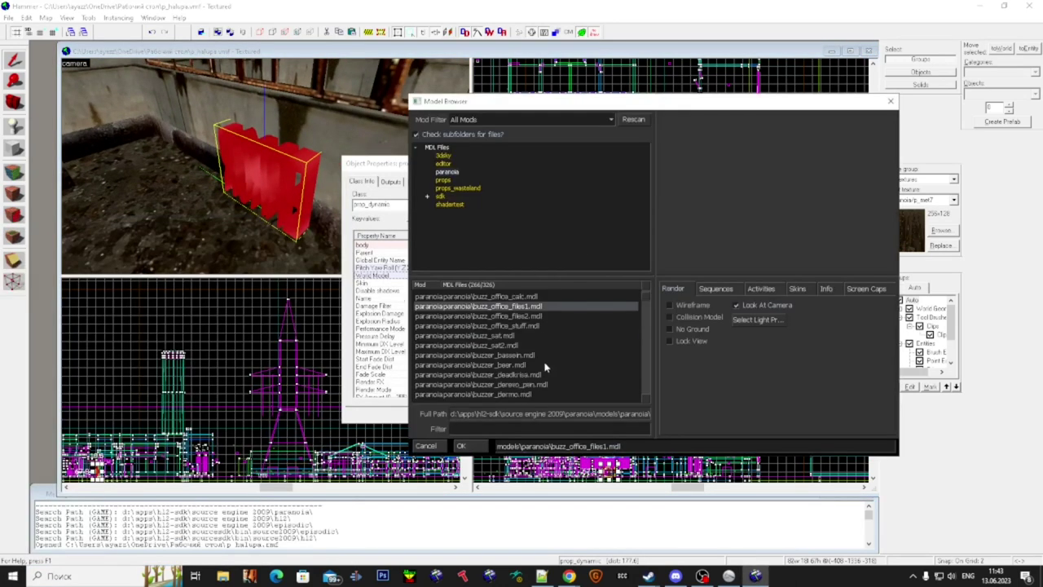
pyautogui.scroll(-1, 542, 358)
pyautogui.click(531, 326)
pyautogui.scroll(1, 530, 326)
pyautogui.click(530, 334)
pyautogui.click(531, 344)
pyautogui.click(532, 353)
pyautogui.press('Down')
pyautogui.press('Down')
pyautogui.press('Down')
pyautogui.press('Down')
pyautogui.press('Down')
pyautogui.press('Down')
pyautogui.press('Down')
pyautogui.press('Down')
pyautogui.press('Down')
pyautogui.press('Down')
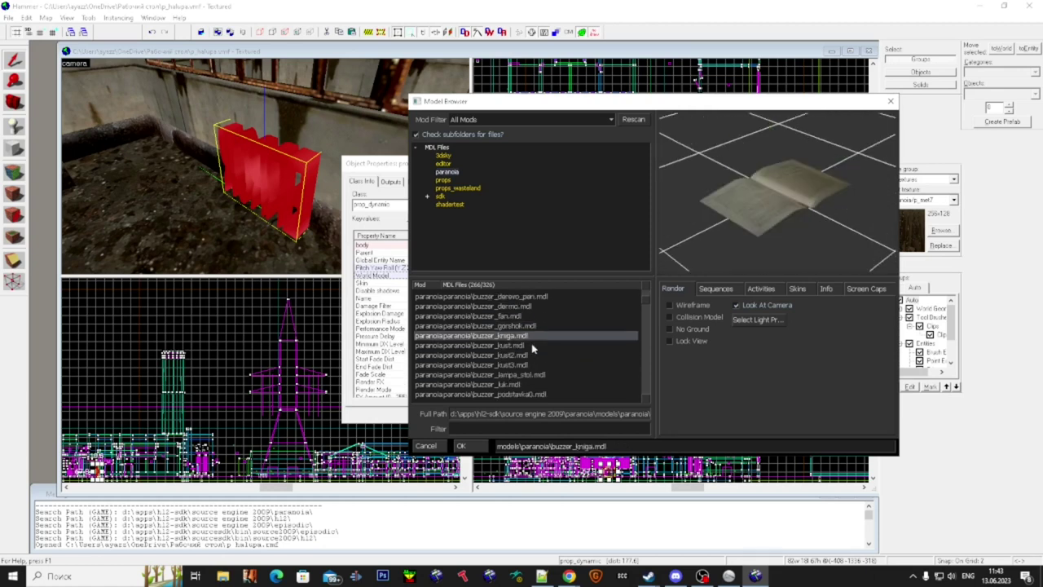
pyautogui.press('Down')
pyautogui.press('Down')
pyautogui.press('Down')
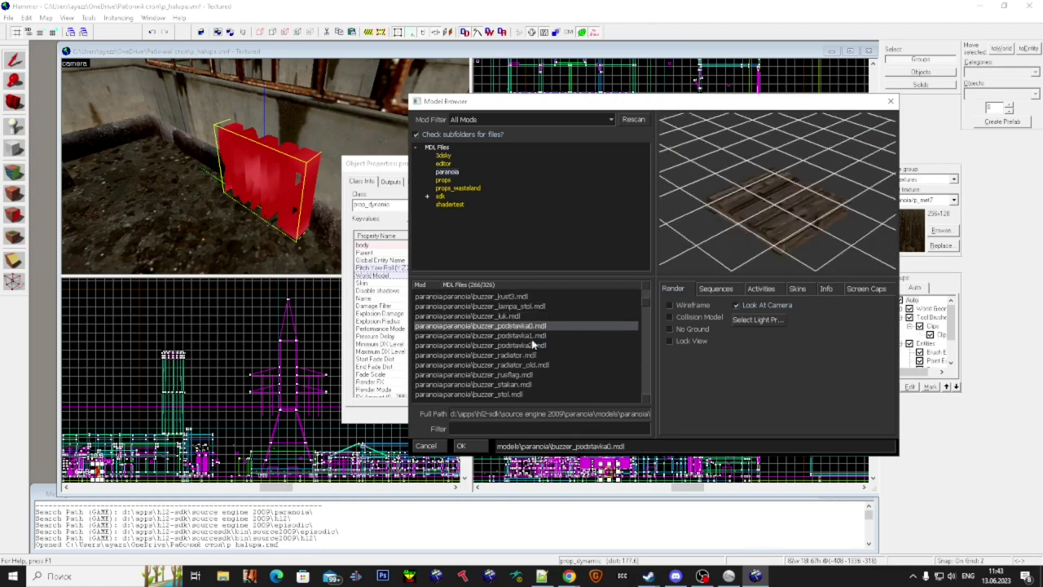
pyautogui.press('Down')
pyautogui.press('Down')
pyautogui.press('Down')
pyautogui.press('Down')
pyautogui.press('Down')
pyautogui.press('Down')
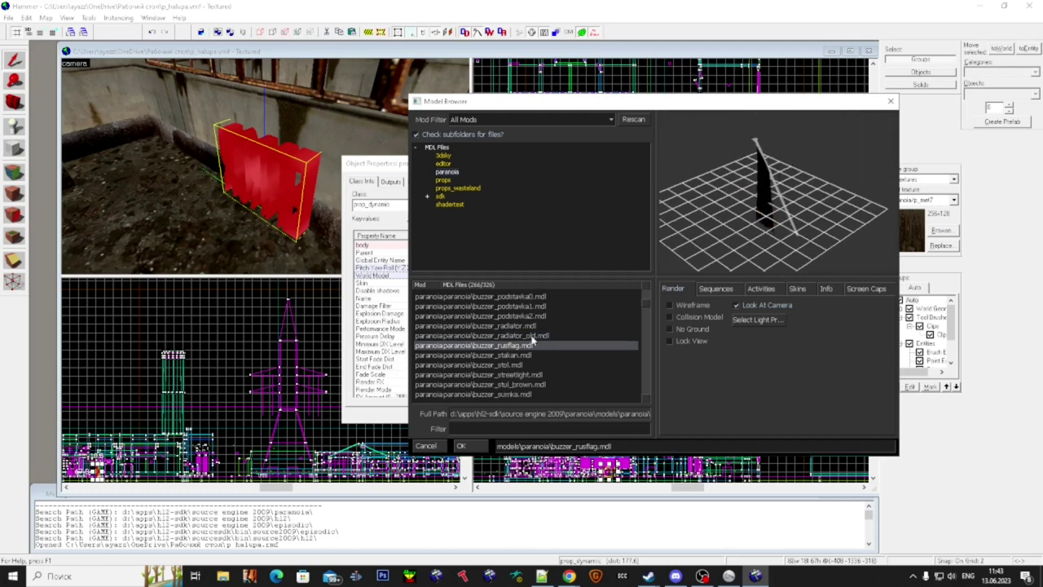
pyautogui.press('Down')
pyautogui.press('Down')
pyautogui.press('Down')
pyautogui.press('Down')
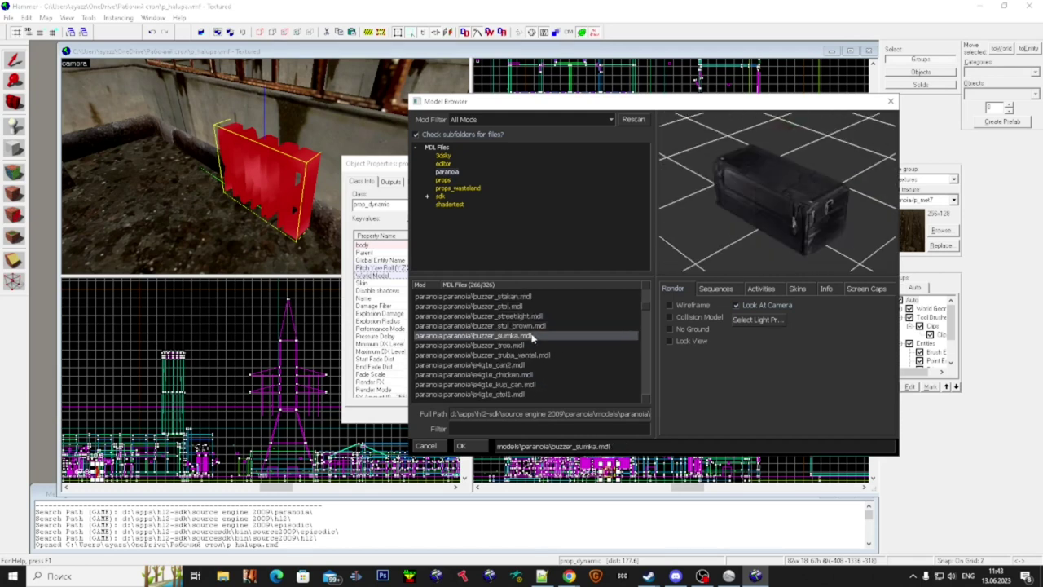
pyautogui.press('Down')
pyautogui.press('Down')
pyautogui.press('Down')
pyautogui.press('Down')
pyautogui.press('Down')
pyautogui.press('Down')
pyautogui.press('Down')
pyautogui.press('Down')
pyautogui.press('Down')
pyautogui.press('Down')
pyautogui.press('Down')
pyautogui.press('Down')
pyautogui.press('Down')
pyautogui.press('Down')
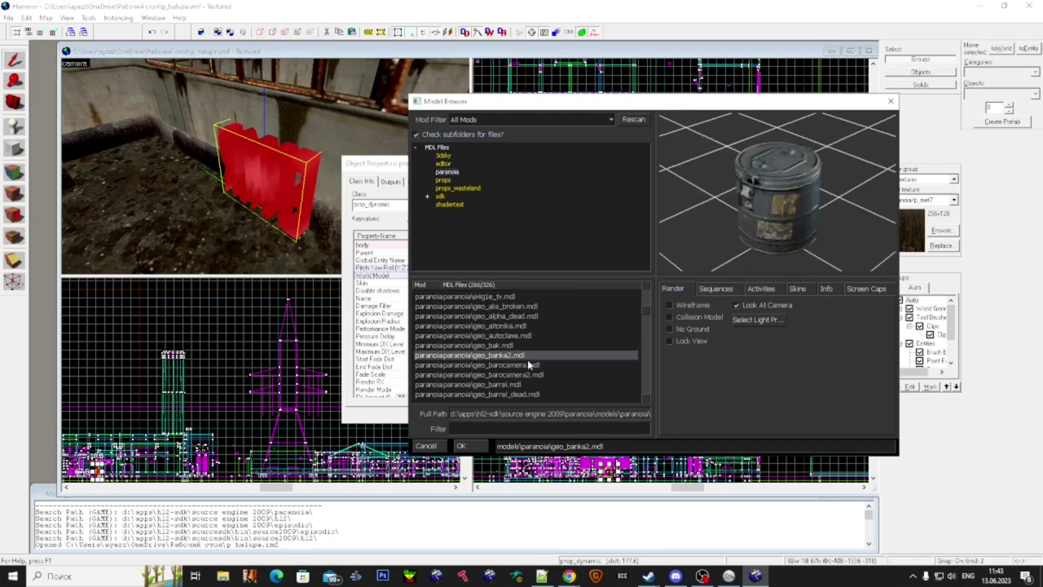
pyautogui.click(532, 348)
pyautogui.scroll(-5, 532, 335)
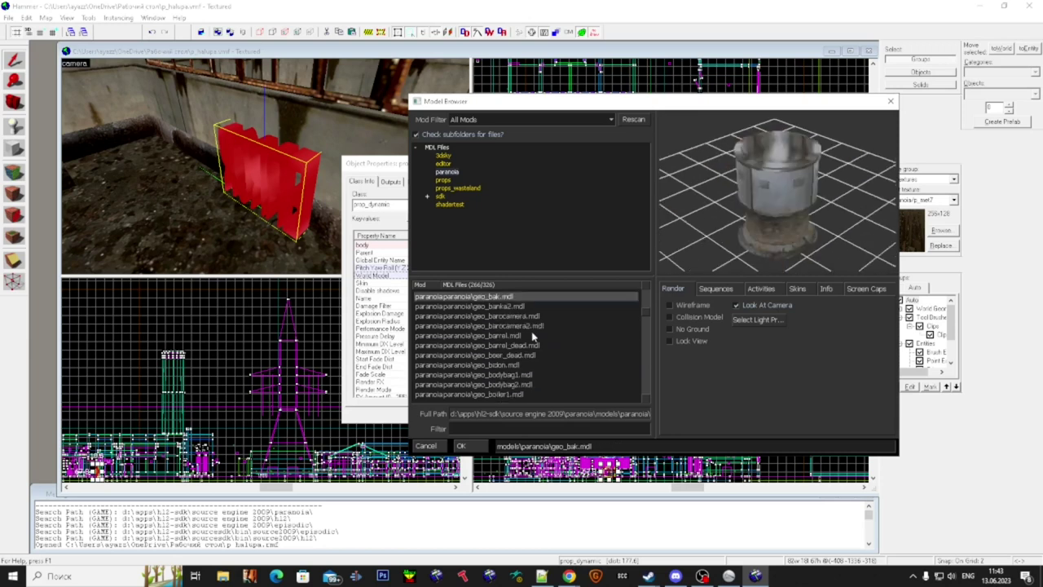
pyautogui.press('Down')
pyautogui.press('Down')
pyautogui.press('Down')
pyautogui.press('Down')
pyautogui.press('Down')
pyautogui.press('Down')
pyautogui.press('Down')
pyautogui.press('Down')
pyautogui.press('Down')
pyautogui.press('Down')
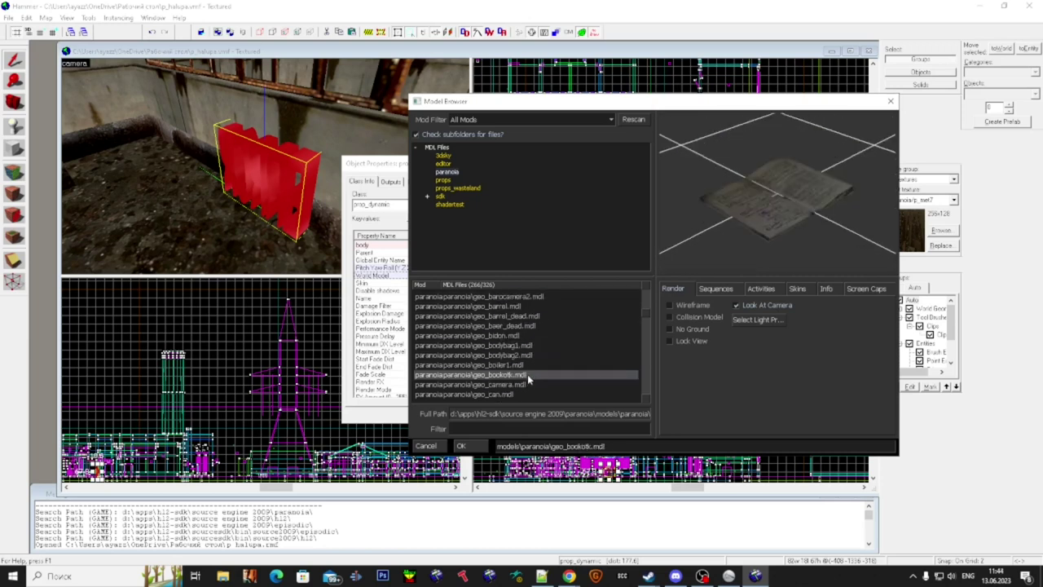
pyautogui.press('Down')
pyautogui.press('Down')
pyautogui.press('Down')
pyautogui.press('Down')
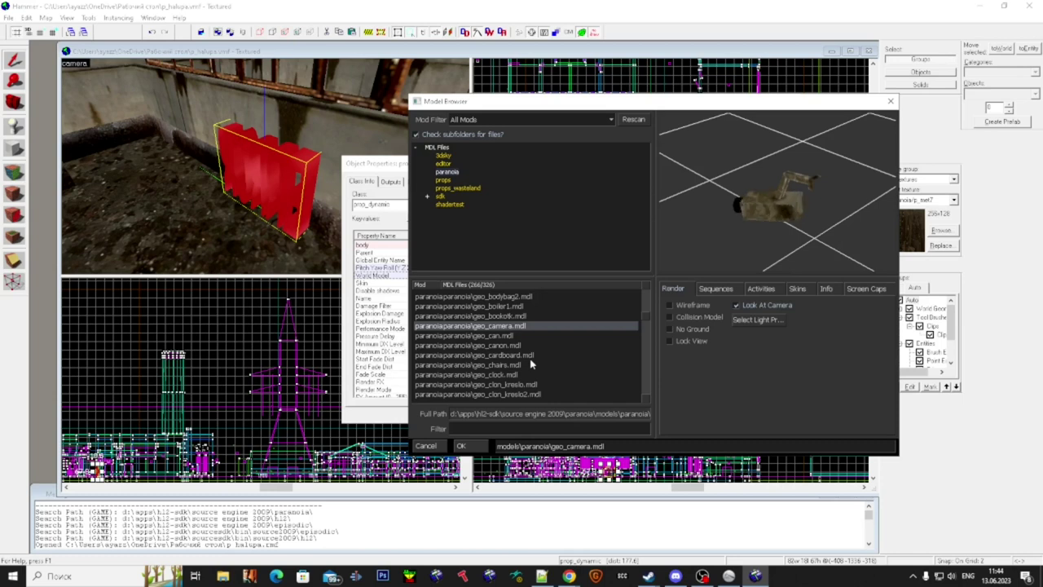
pyautogui.click(525, 345)
pyautogui.click(529, 366)
pyautogui.click(532, 376)
pyautogui.scroll(-1, 533, 377)
pyautogui.press('Down')
pyautogui.press('Down')
pyautogui.press('Down')
pyautogui.press('Down')
pyautogui.press('Down')
pyautogui.press('Down')
pyautogui.press('Down')
pyautogui.press('Down')
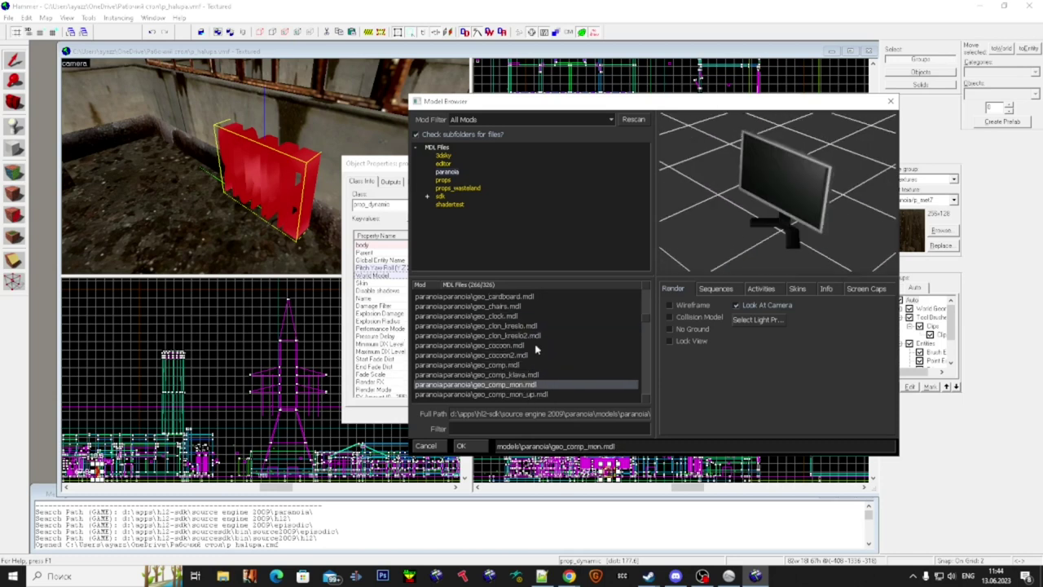
pyautogui.press('Down')
pyautogui.press('Down')
pyautogui.press('Down')
pyautogui.scroll(-3, 551, 331)
pyautogui.press('Down')
pyautogui.press('Down')
pyautogui.press('Down')
pyautogui.scroll(-2, 509, 292)
pyautogui.press('Down')
pyautogui.press('Down')
pyautogui.press('Down')
pyautogui.press('Down')
pyautogui.press('Down')
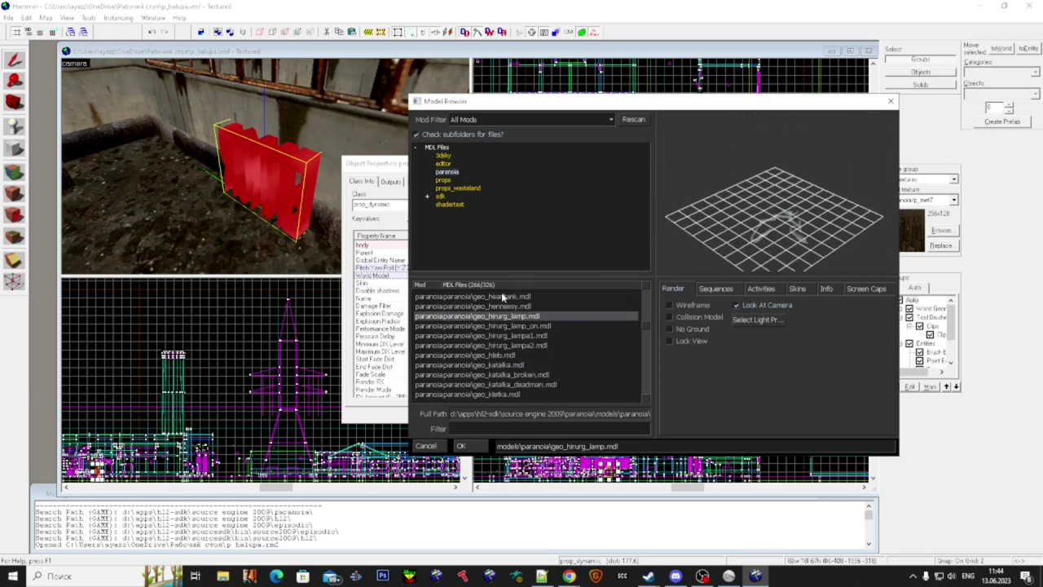
pyautogui.press('Down')
pyautogui.press('Down')
pyautogui.press('Down')
pyautogui.press('Down')
pyautogui.press('Down')
pyautogui.press('Down')
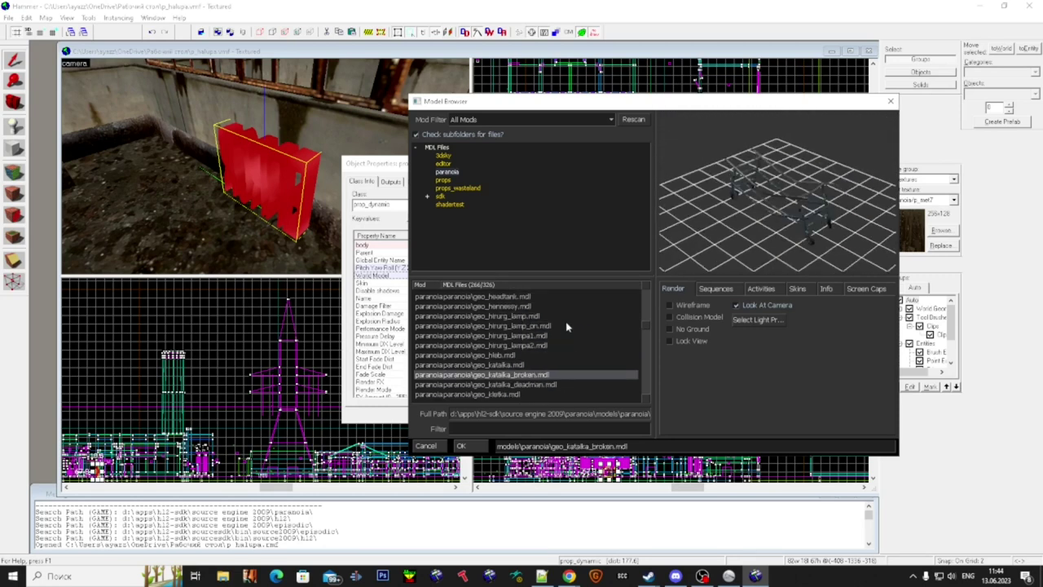
pyautogui.press('Down')
pyautogui.press('Down')
pyautogui.press('Down')
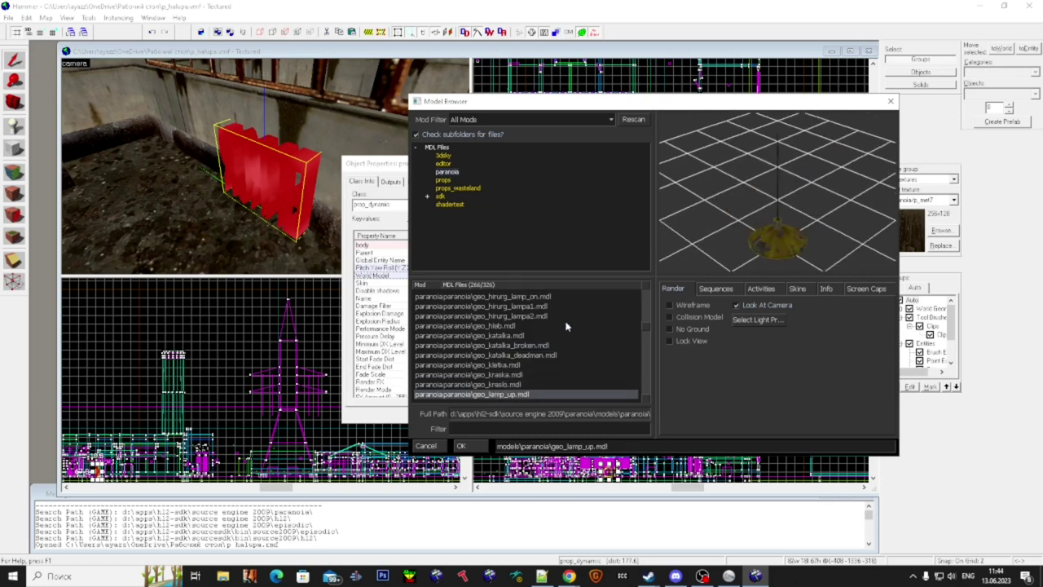
pyautogui.scroll(-2, 566, 327)
pyautogui.press('Down')
pyautogui.scroll(-2, 565, 334)
pyautogui.press('Down')
pyautogui.press('Down')
pyautogui.press('Down')
pyautogui.press('Down')
pyautogui.press('Down')
pyautogui.press('Down')
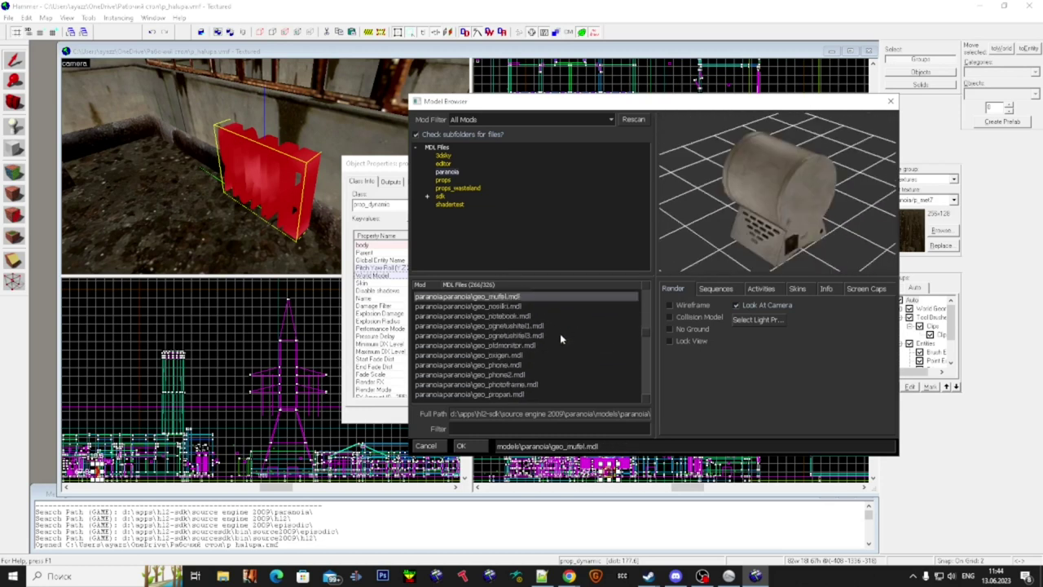
pyautogui.press('Down')
pyautogui.press('Down')
pyautogui.press('Down')
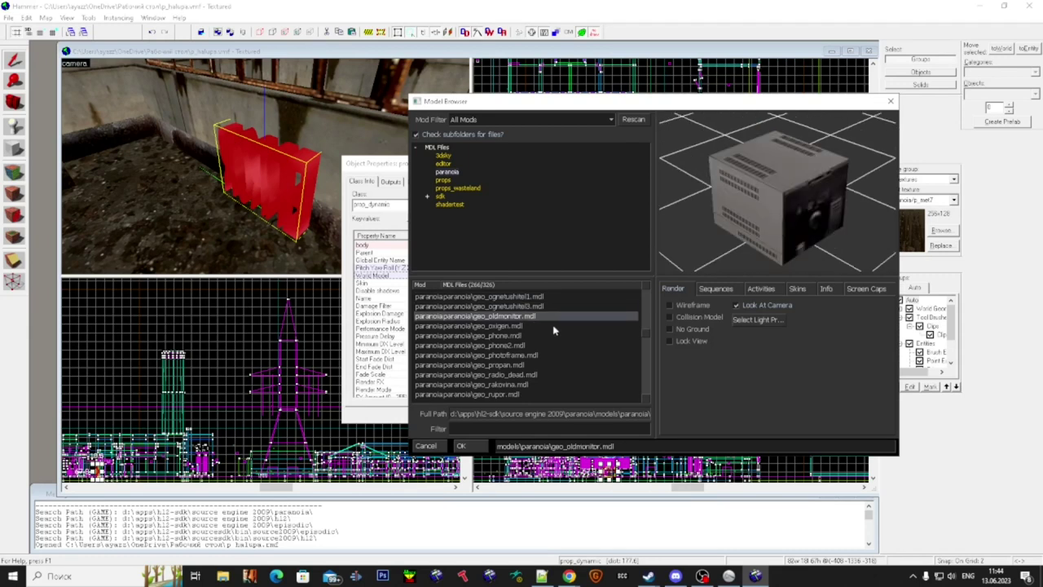
# - Set the prop's World Model to models/paranoia/geo_oxigen.mdl and apply the change
pyautogui.press('Up')
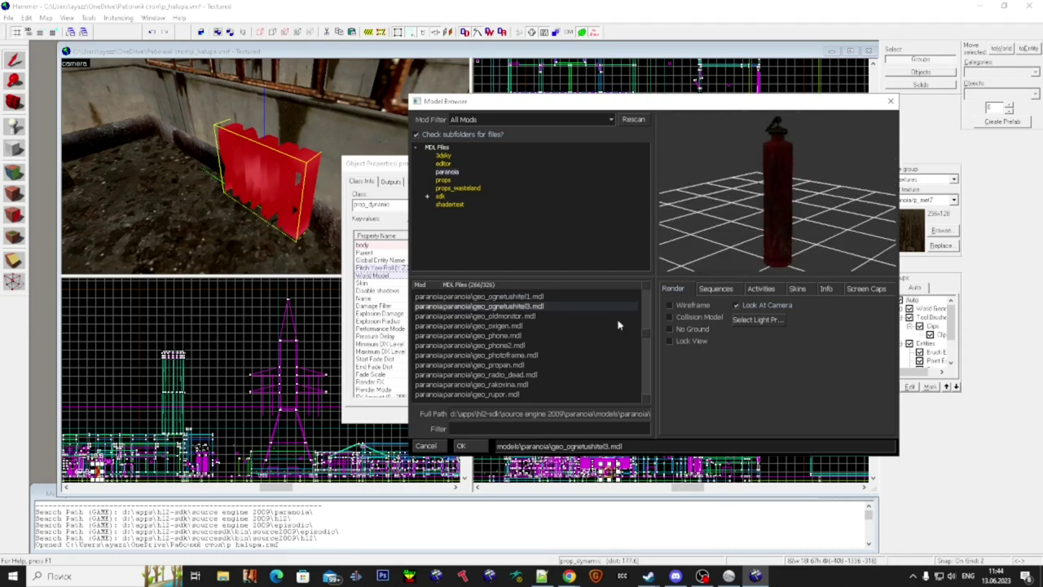
pyautogui.press('Down')
pyautogui.press('Down')
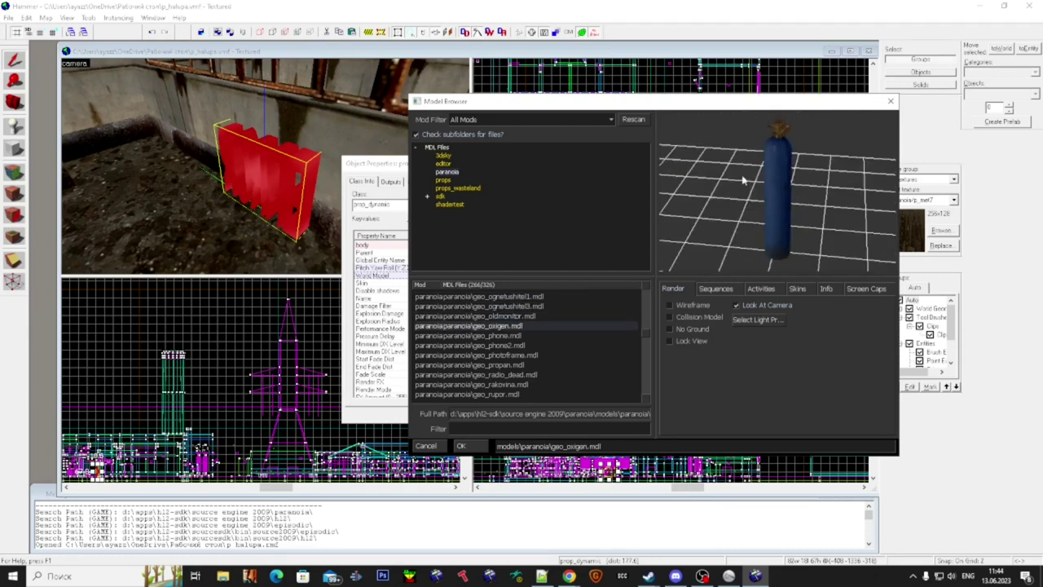
pyautogui.press('Return')
pyautogui.click(648, 418)
# - Move the properties window aside, deselect the blue cylinder and examine its placement on the floor and the surrounding room
pyautogui.scroll(2, 258, 168)
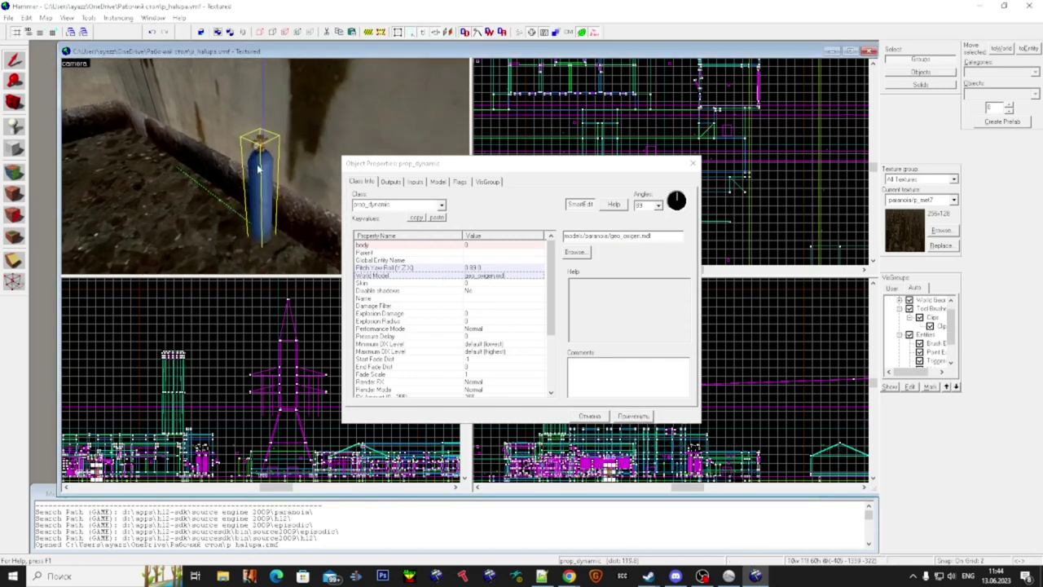
pyautogui.moveTo(383, 168); pyautogui.dragTo(559, 176)
pyautogui.press('z')
pyautogui.press('w')
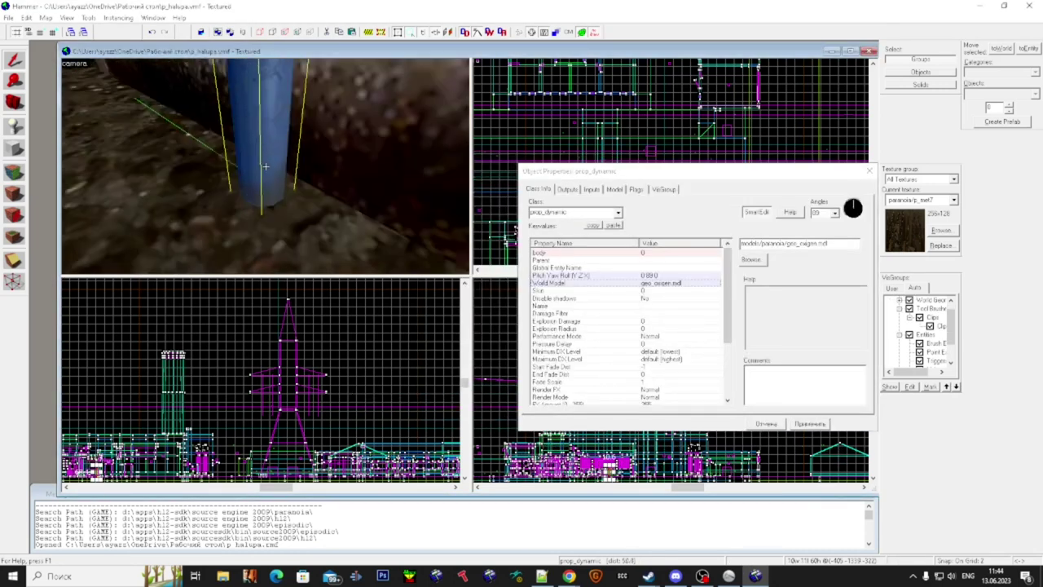
pyautogui.press('Escape')
pyautogui.press('w')
pyautogui.press('s')
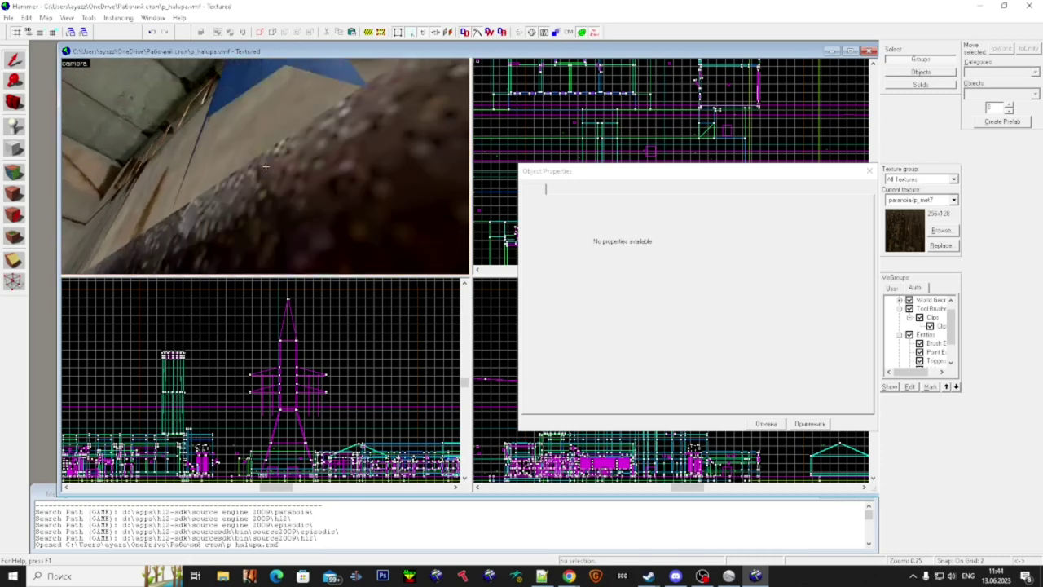
pyautogui.press('w')
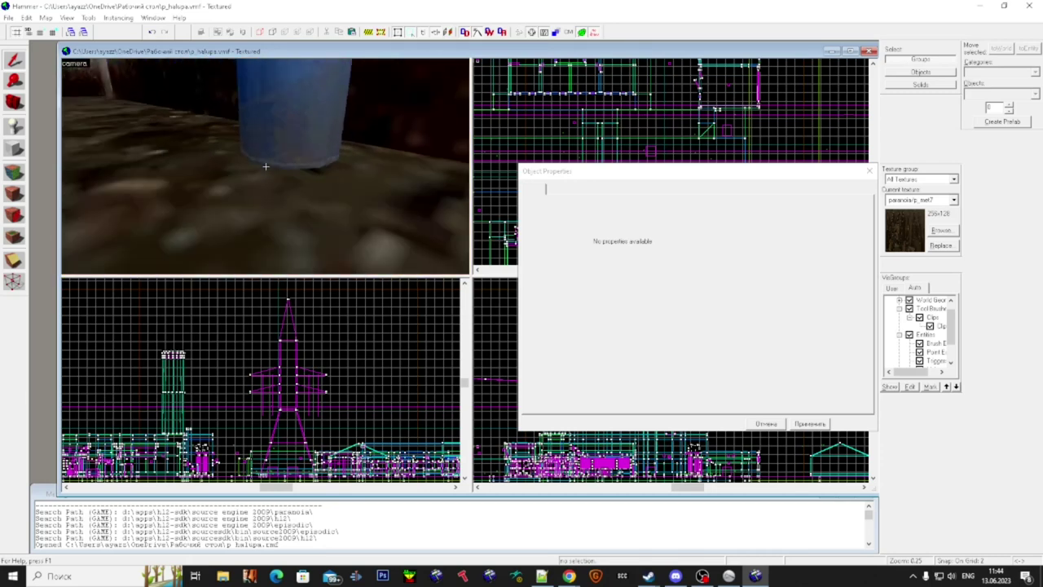
pyautogui.press('s')
pyautogui.press('w')
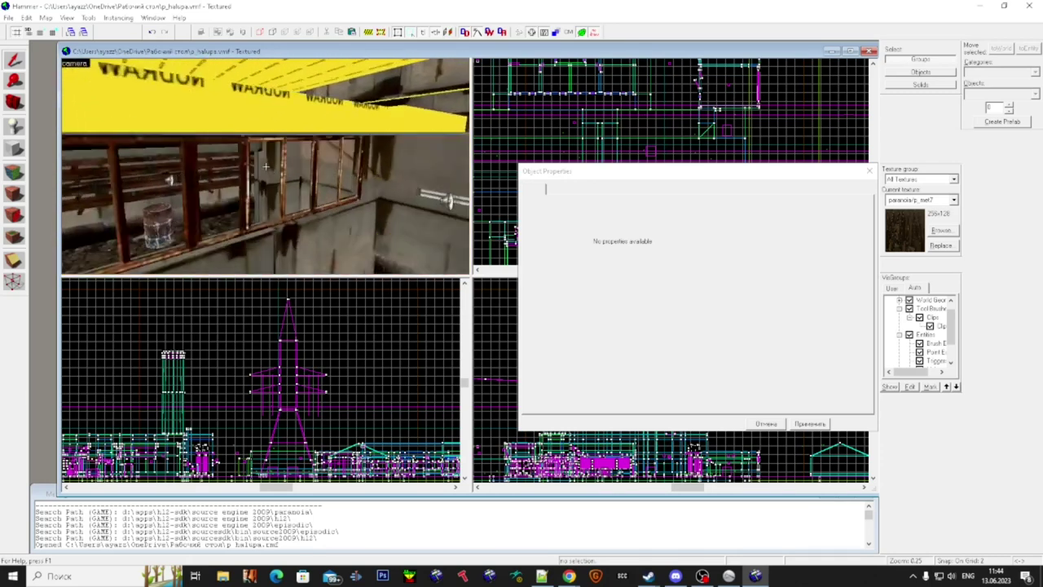
# - Close the object properties and hide every auto visgroup except Props
pyautogui.press('super')
pyautogui.press('super')
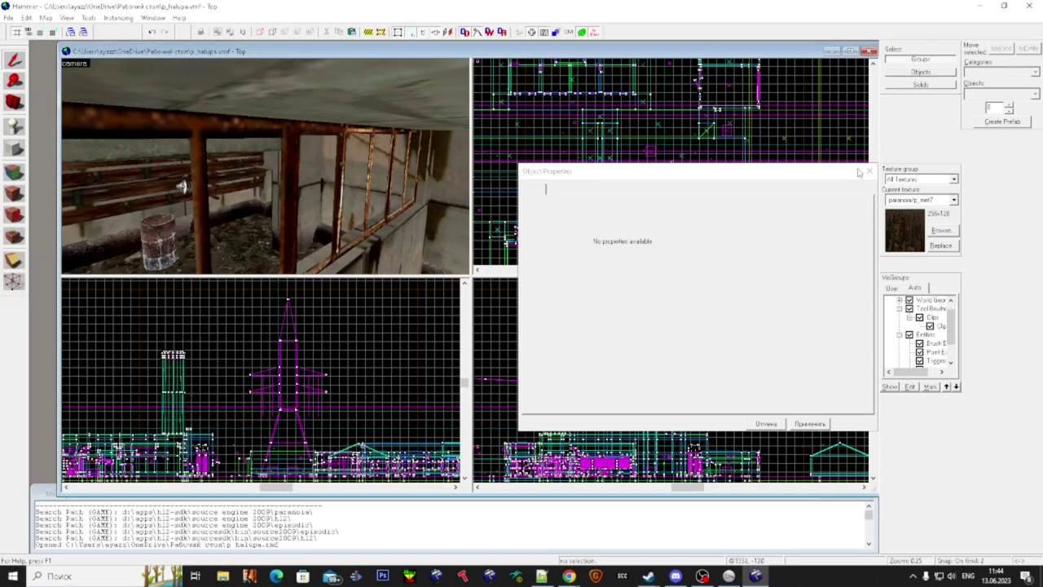
pyautogui.click(869, 171)
pyautogui.scroll(1, 909, 318)
pyautogui.click(899, 300)
pyautogui.click(920, 362)
pyautogui.press('z')
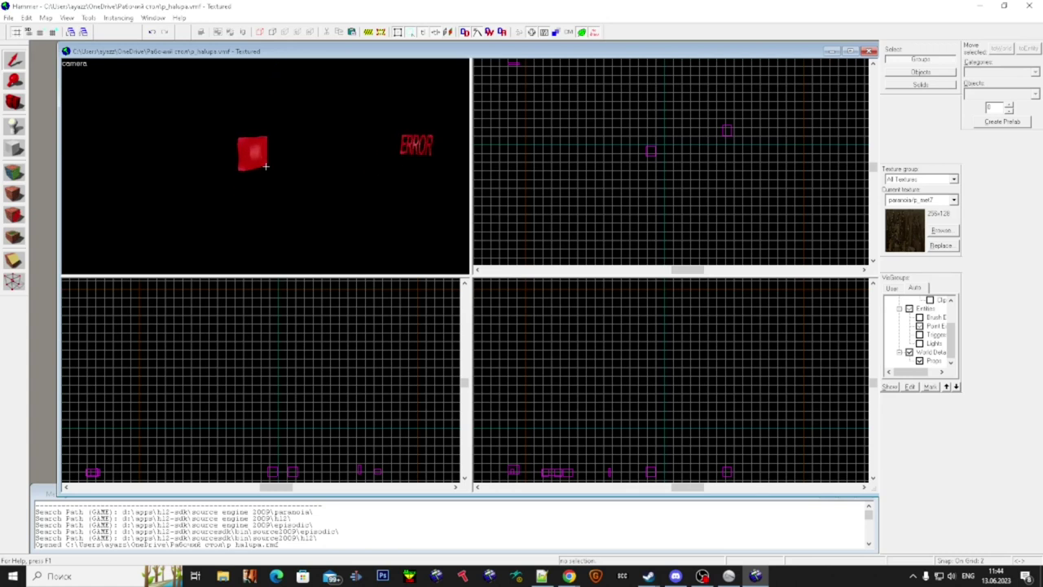
# - Set the first ERROR prop_dynamic's World Model to models/paranoia/buzzer_tree.mdl and apply the change
pyautogui.press('w')
pyautogui.click(265, 166)
pyautogui.doubleClick(265, 167)
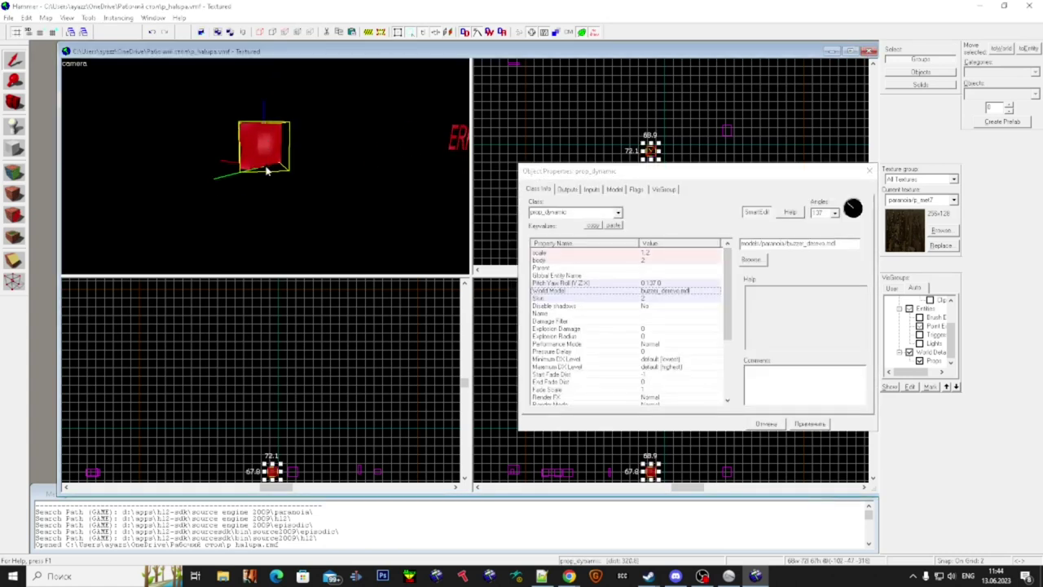
pyautogui.click(750, 260)
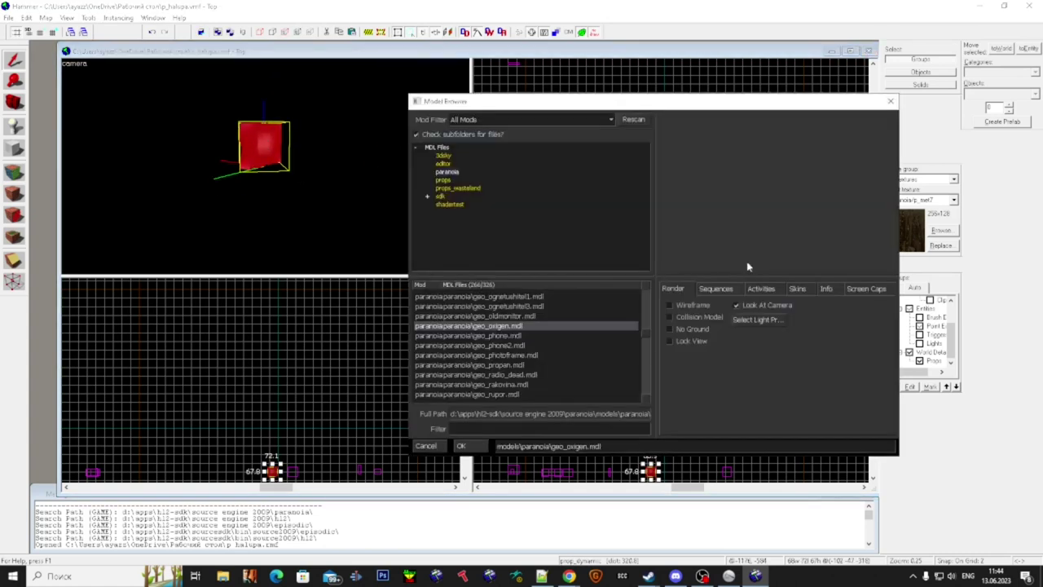
pyautogui.write('tre')
pyautogui.click(521, 307)
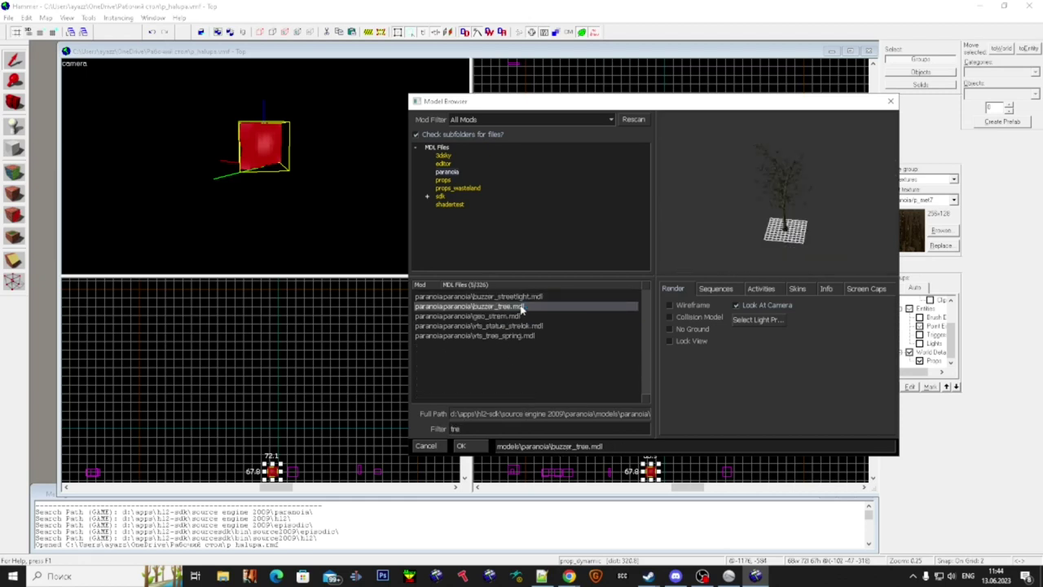
pyautogui.click(462, 446)
pyautogui.click(817, 427)
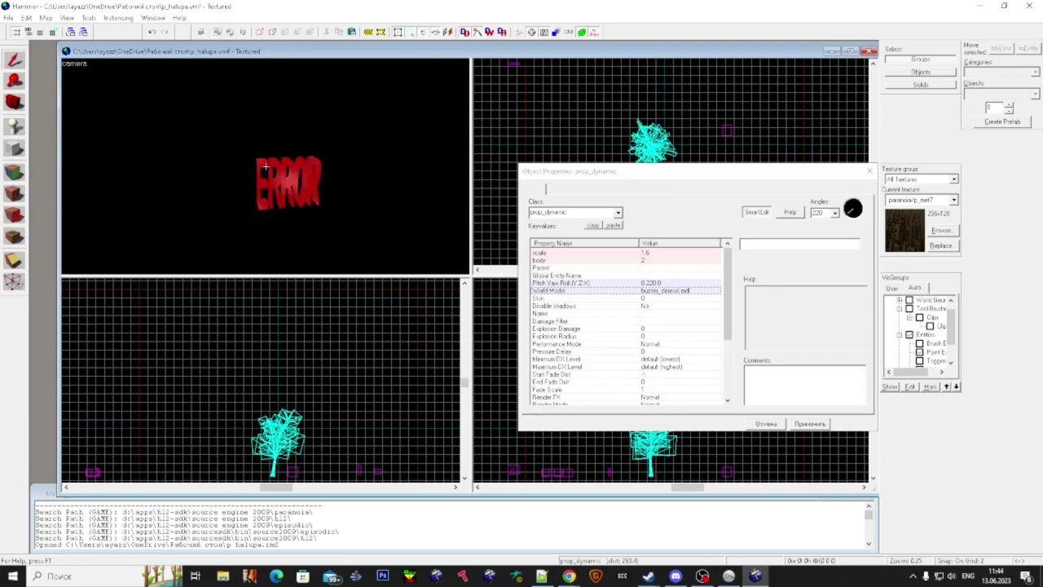
# - Select the neighbouring ERROR prop_dynamic and examine the new tree's crown and trunk in the 3D view
pyautogui.press('w')
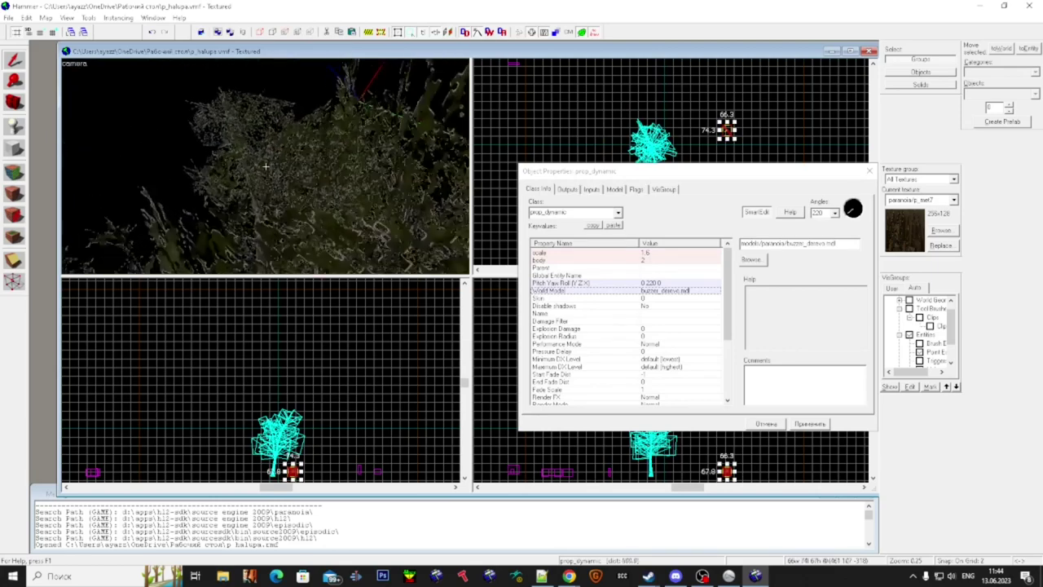
pyautogui.press('w')
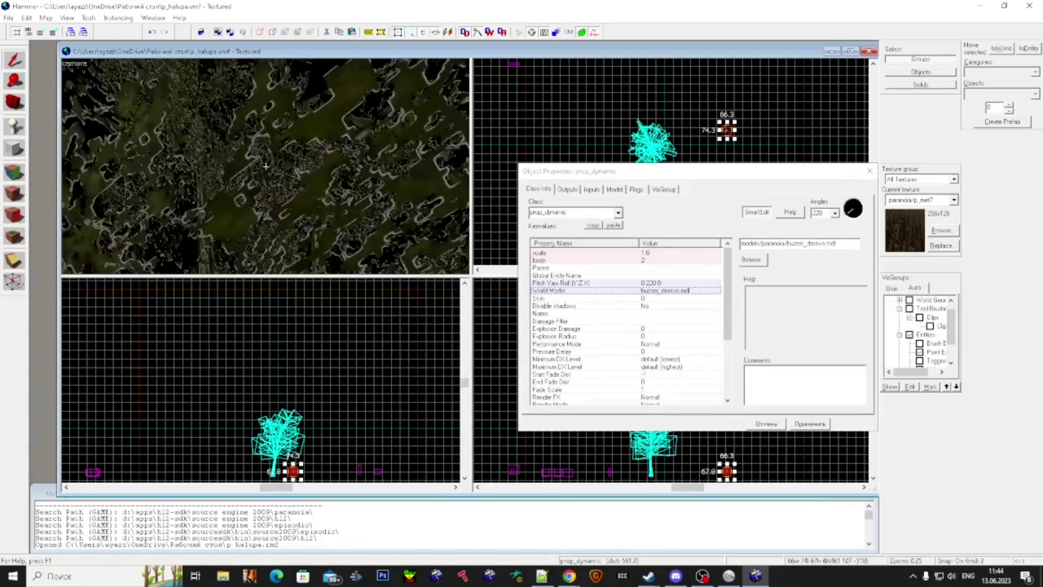
pyautogui.press('s')
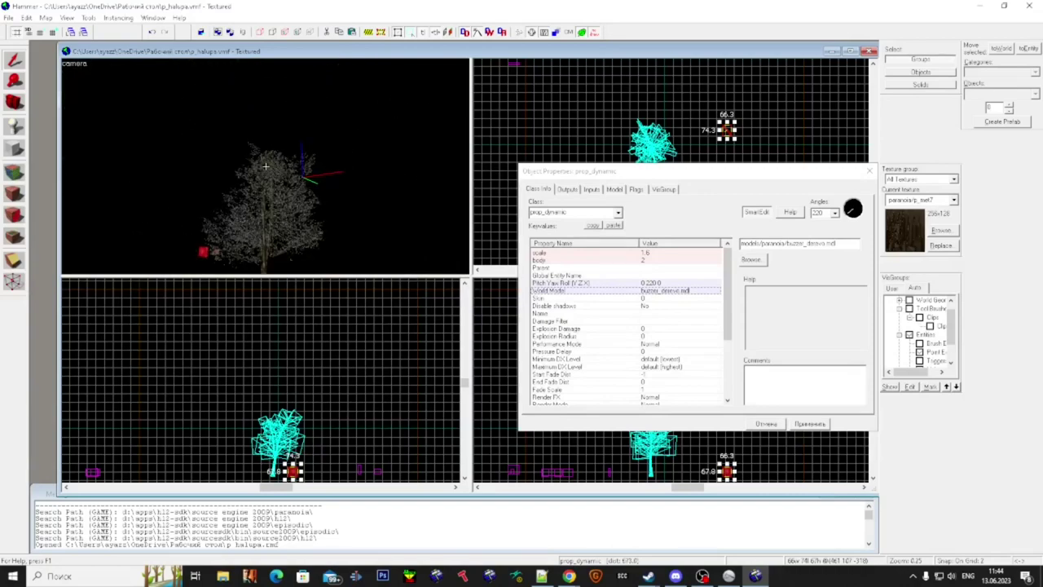
pyautogui.press('w')
pyautogui.press('s')
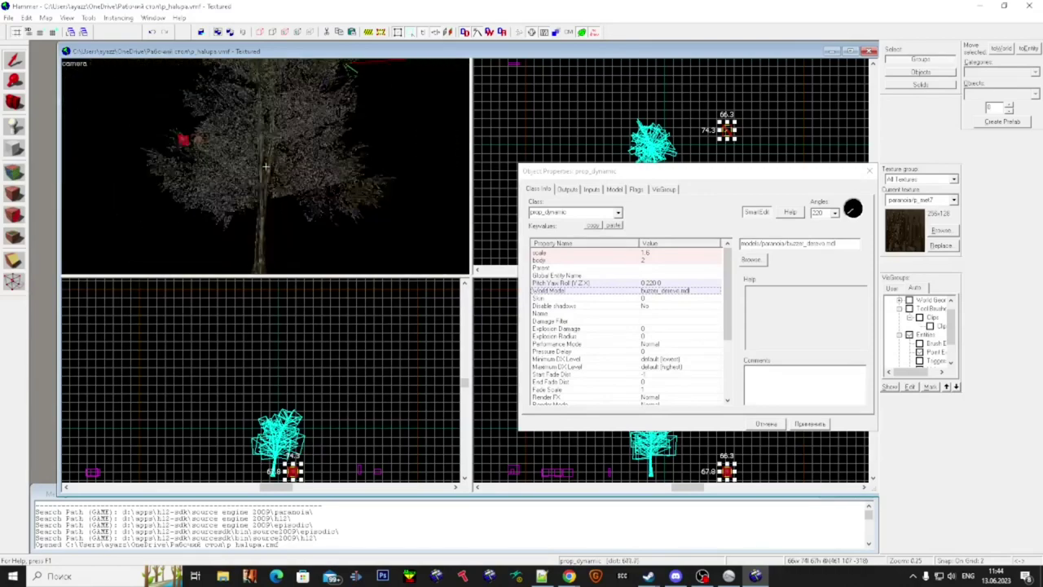
pyautogui.press('w')
pyautogui.press('w')
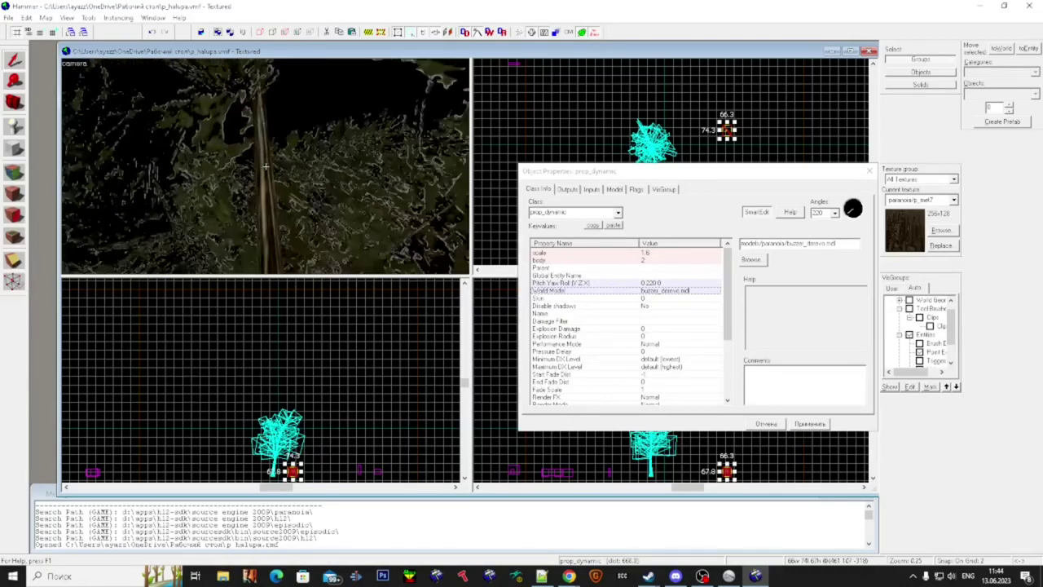
pyautogui.press('s')
pyautogui.scroll(6, 265, 166)
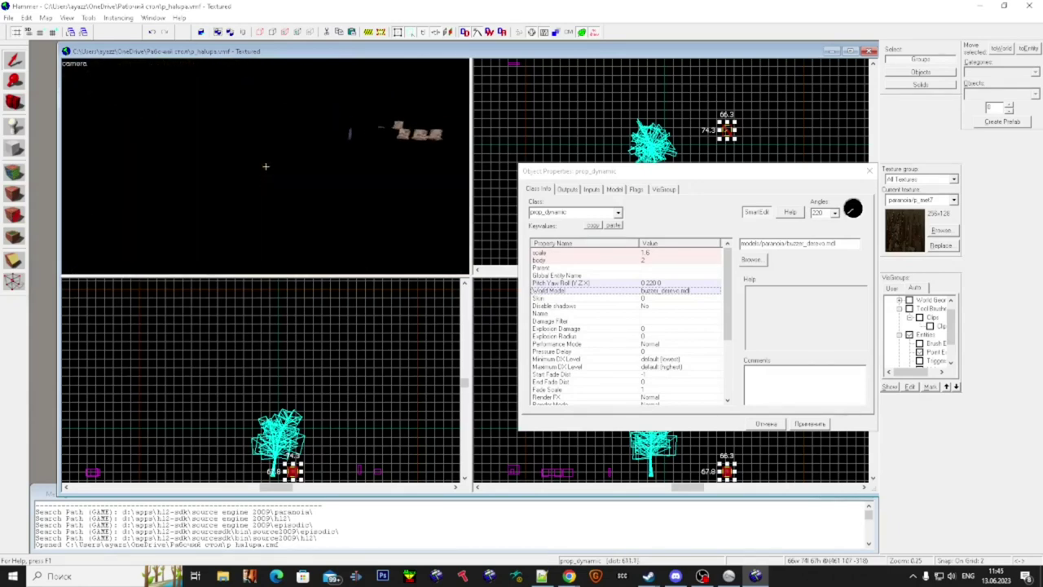
pyautogui.scroll(-6, 265, 166)
pyautogui.scroll(7, 265, 166)
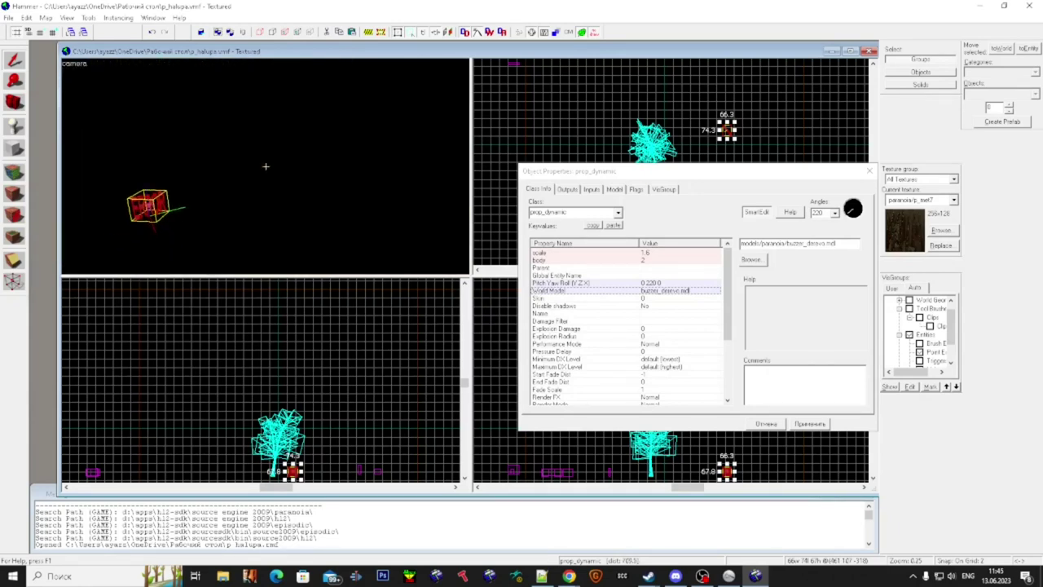
# - Replace the second ERROR prop's World Model with models/paranoia/buzzer_tree.mdl and apply it
pyautogui.press('super')
pyautogui.click(761, 309)
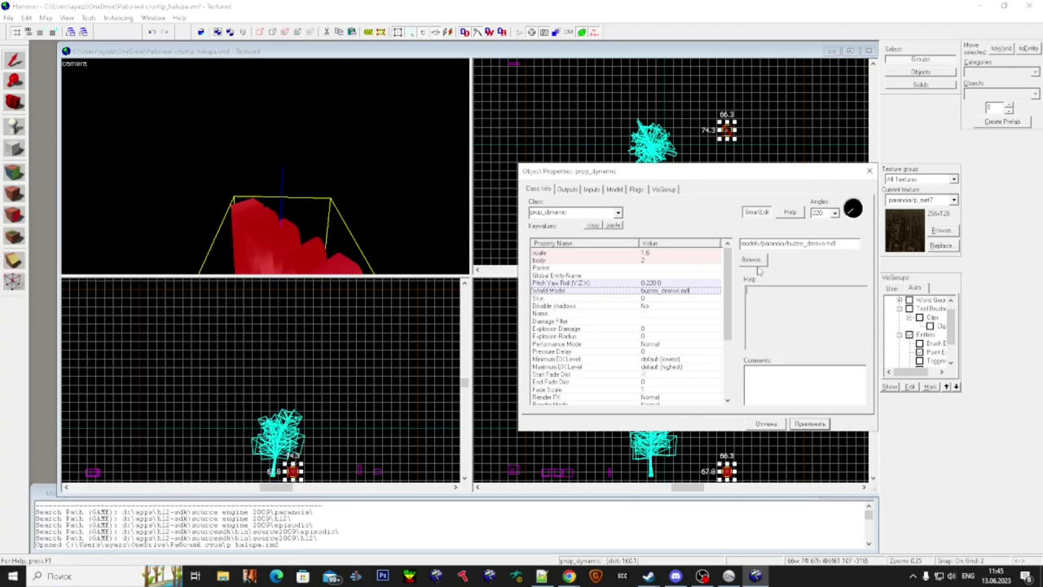
pyautogui.click(752, 261)
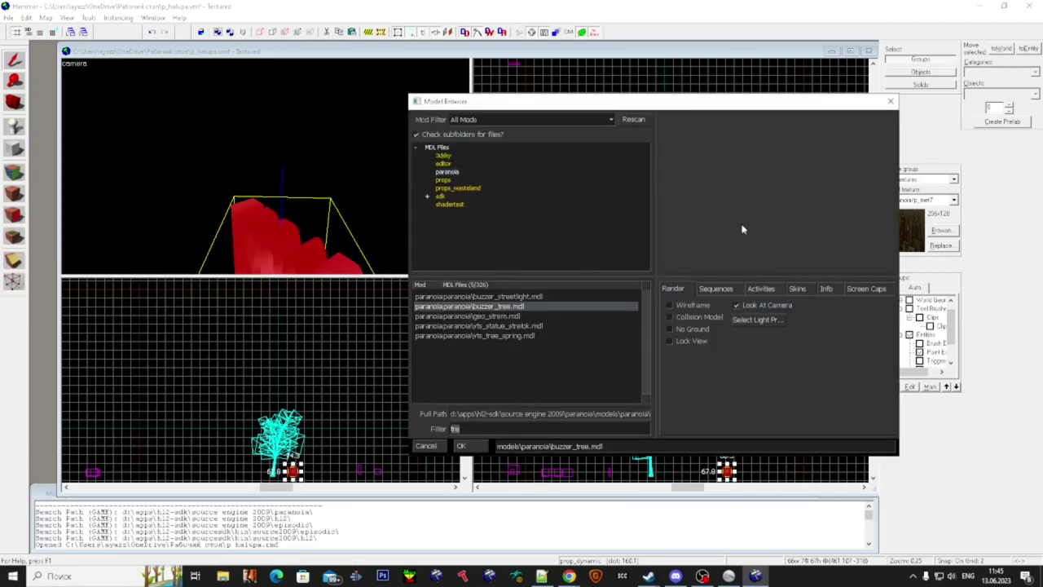
pyautogui.click(890, 105)
pyautogui.click(756, 262)
pyautogui.write('tree')
pyautogui.press('Return')
pyautogui.click(813, 425)
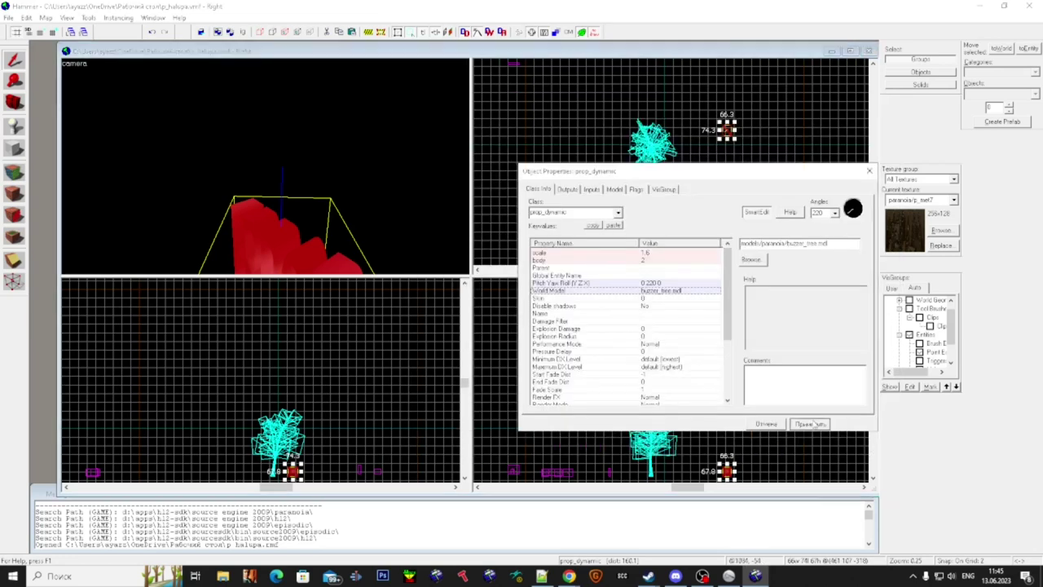
# - Select the ERROR prop that uses e4g1e_coach2.mdl and filter its World Model browser by e4
pyautogui.press('z')
pyautogui.press('w')
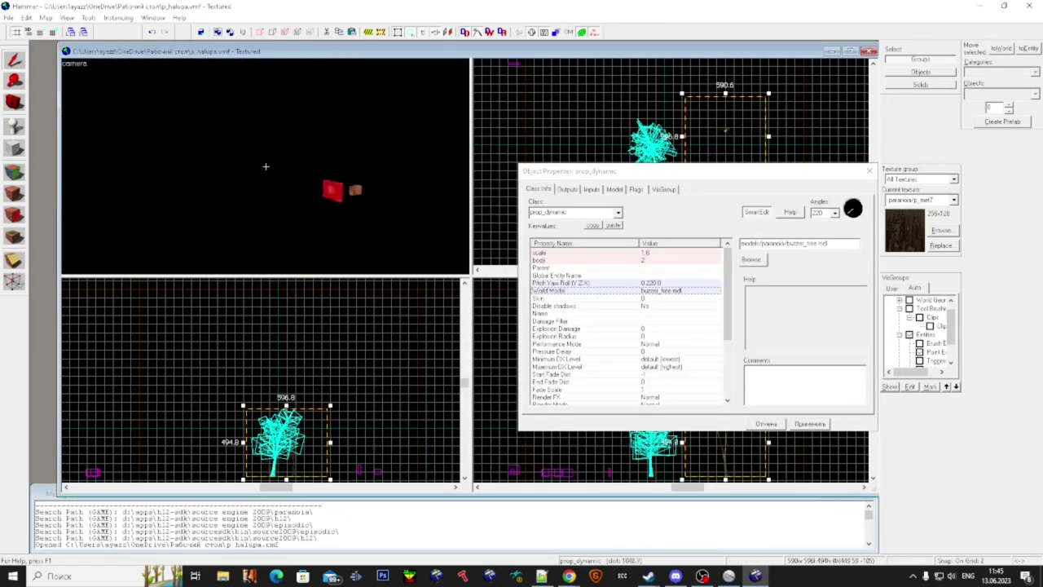
pyautogui.click(266, 167)
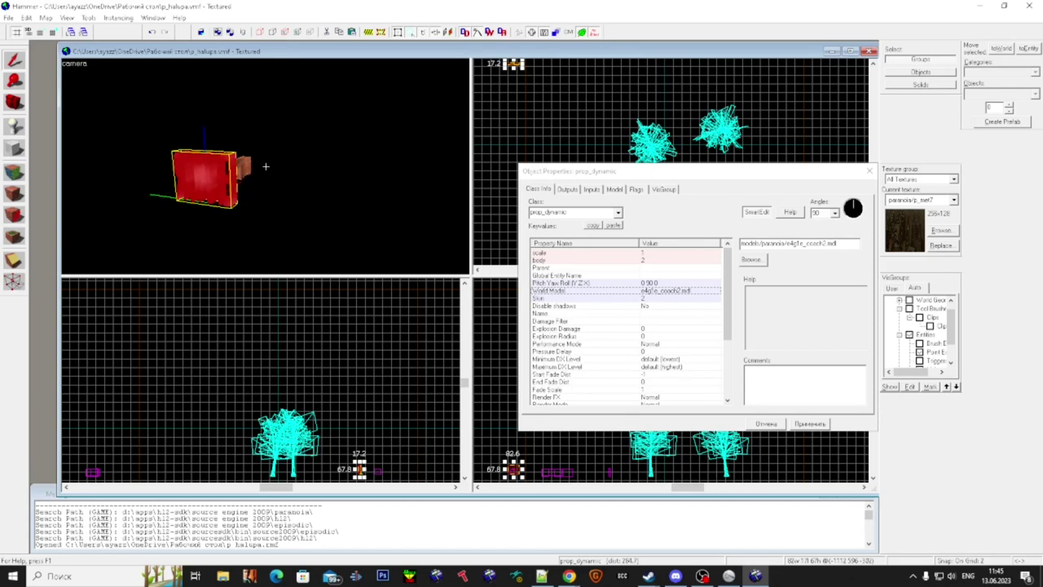
pyautogui.press('super')
pyautogui.click(760, 263)
pyautogui.write('e4')
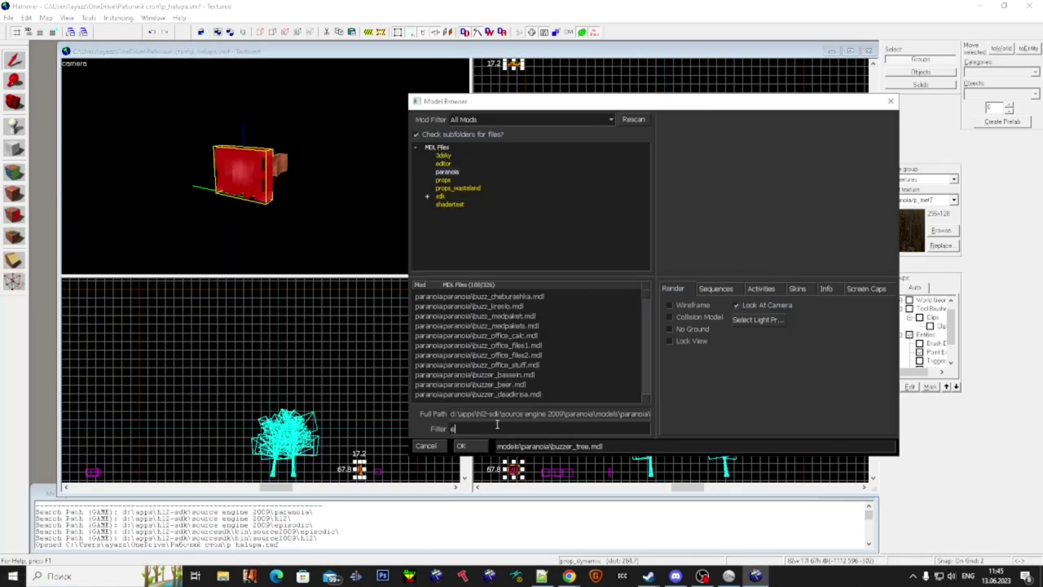
pyautogui.moveTo(619, 103); pyautogui.dragTo(450, 131)
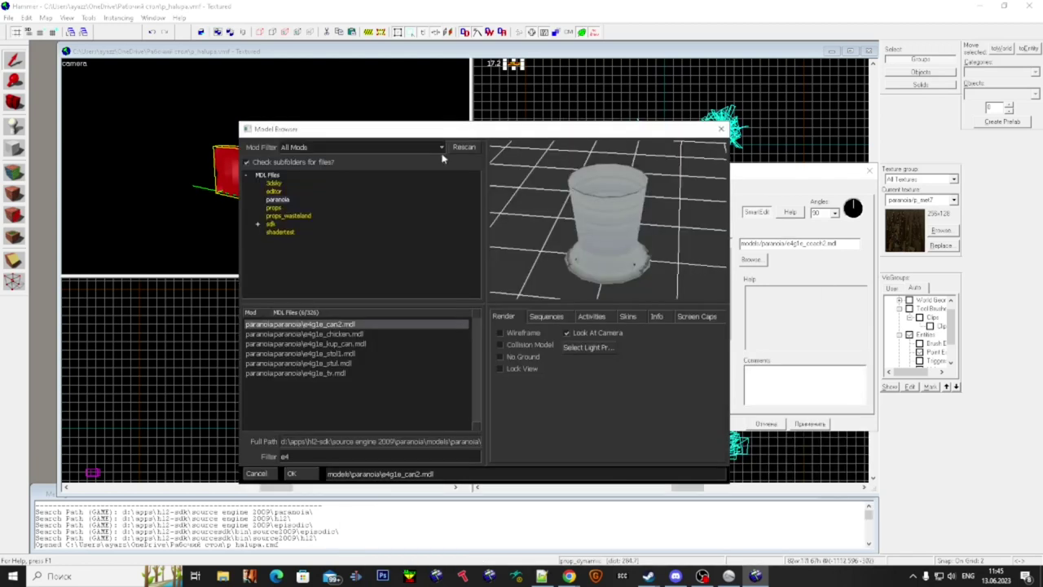
# - Preview the e4g1e models, set the prop's World Model to models/paranoia/e4g1e_stol1.mdl and apply it
pyautogui.click(361, 334)
pyautogui.click(362, 352)
pyautogui.click(364, 363)
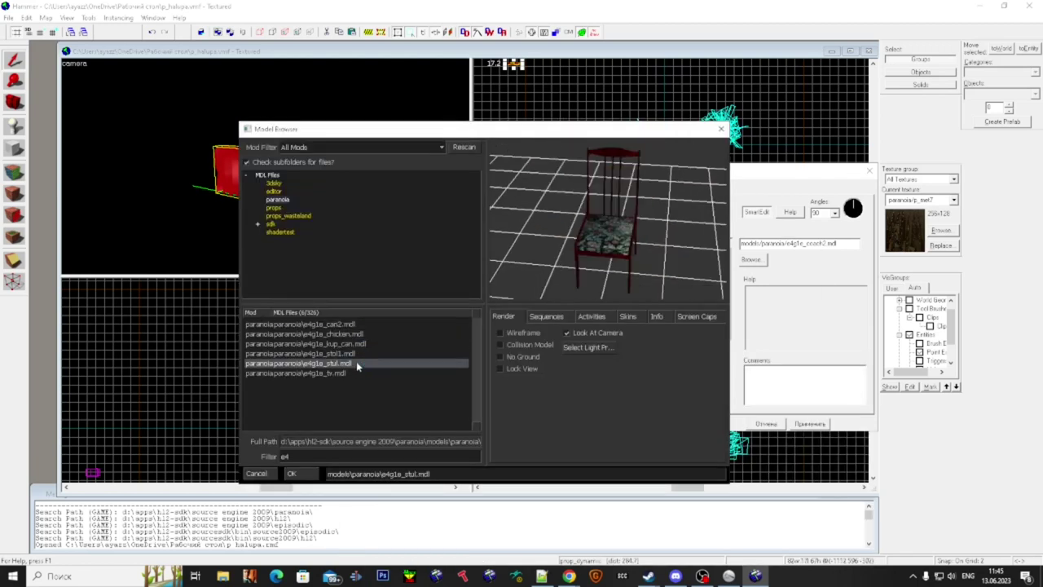
pyautogui.click(361, 343)
pyautogui.click(362, 334)
pyautogui.click(362, 343)
pyautogui.click(363, 353)
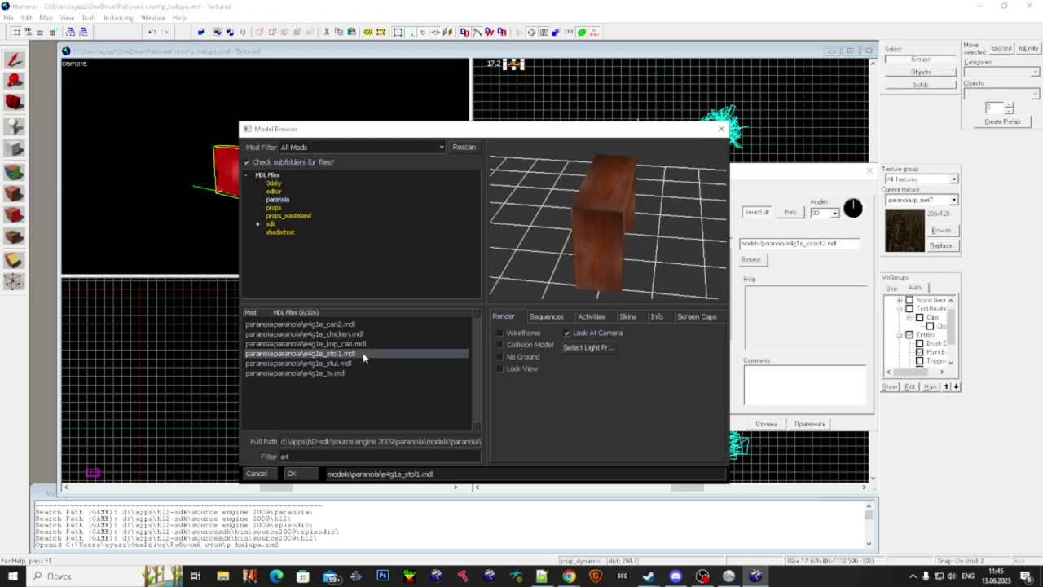
pyautogui.doubleClick(363, 353)
pyautogui.click(810, 425)
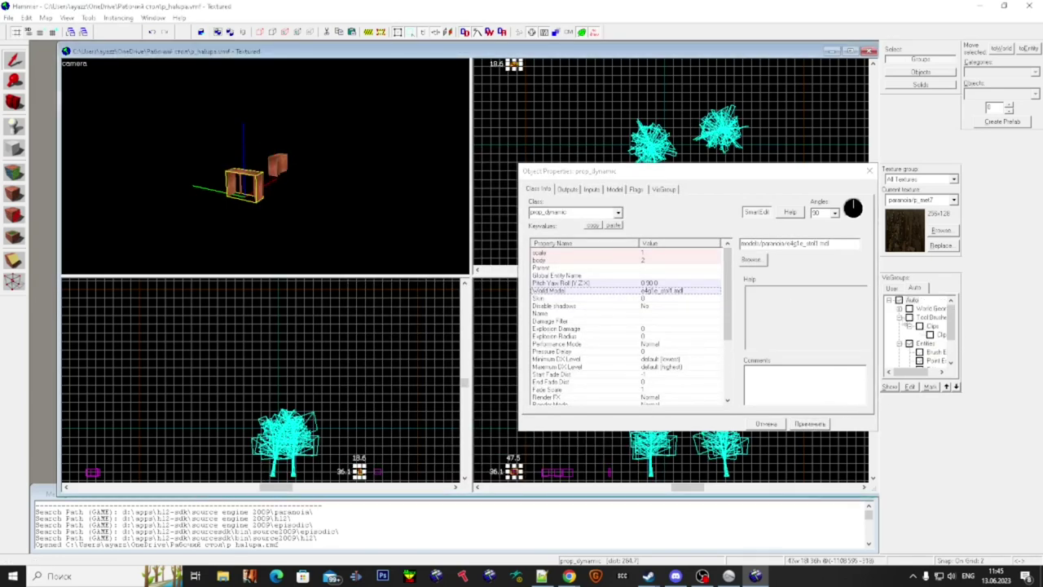
# - Show all auto visgroups again, compare the desks inside the room and reselect the replaced prop
pyautogui.click(899, 300)
pyautogui.press('z')
pyautogui.press('w')
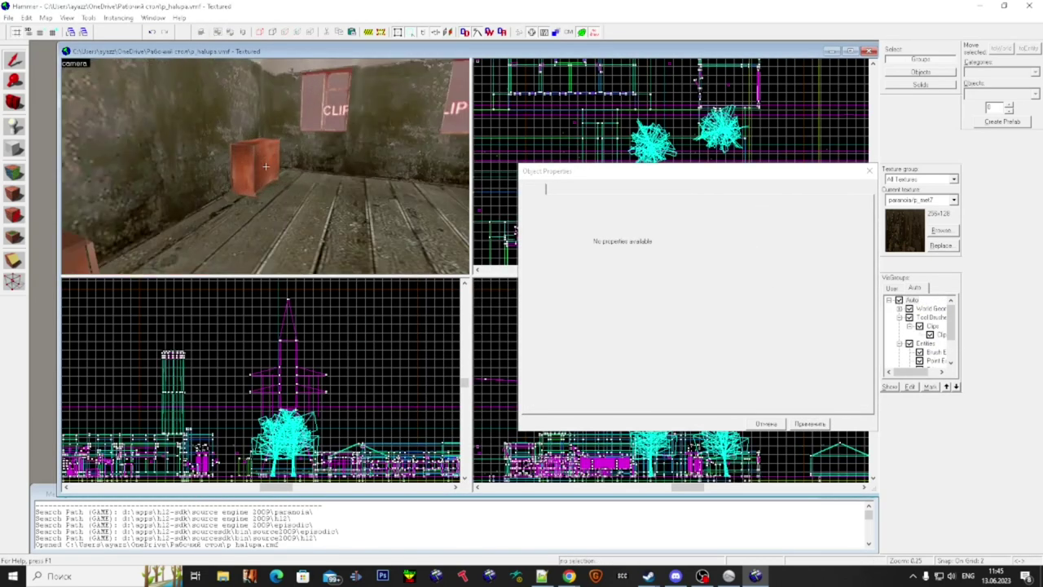
pyautogui.press('w')
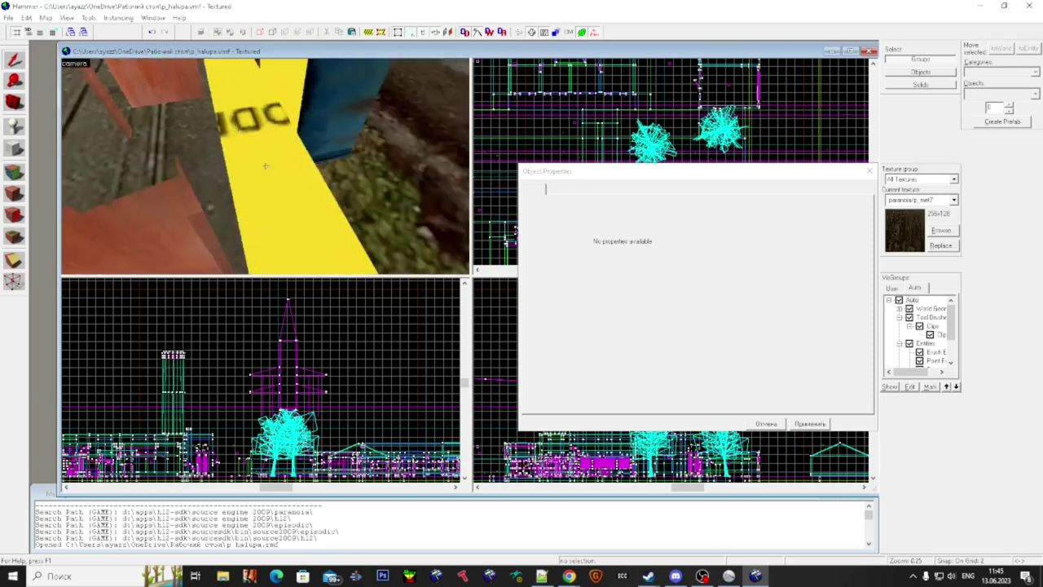
pyautogui.click(265, 166)
pyautogui.press('w')
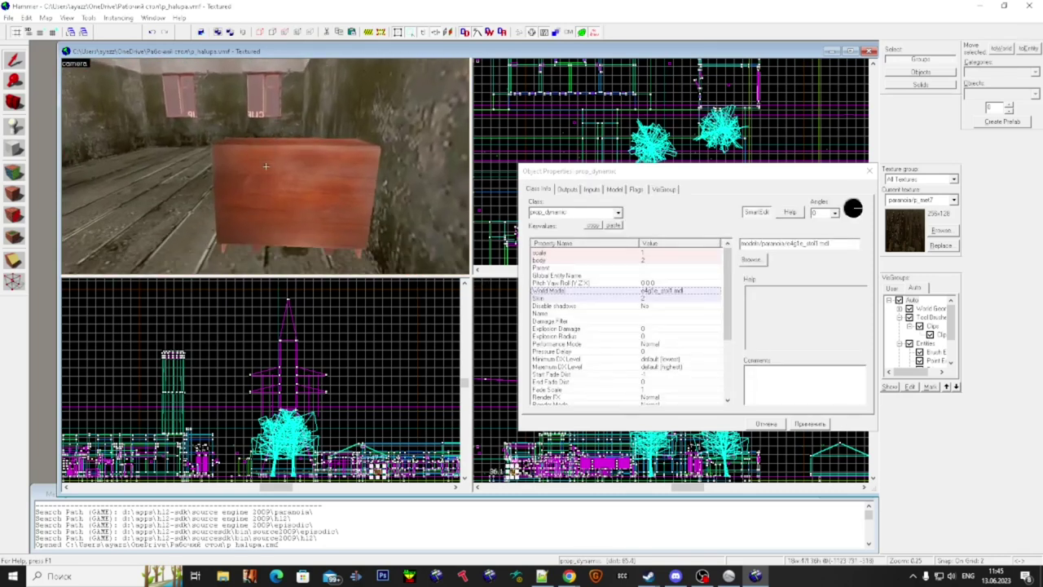
pyautogui.click(266, 166)
pyautogui.press('a')
pyautogui.press('s')
# - Change the selected prop's World Model to the chair models/paranoia/e4g1e_stul.mdl, apply it and check the chair in the room
pyautogui.press('super')
pyautogui.press('super')
pyautogui.click(751, 259)
pyautogui.click(400, 334)
pyautogui.press('Down')
pyautogui.press('Down')
pyautogui.press('Down')
pyautogui.press('Down')
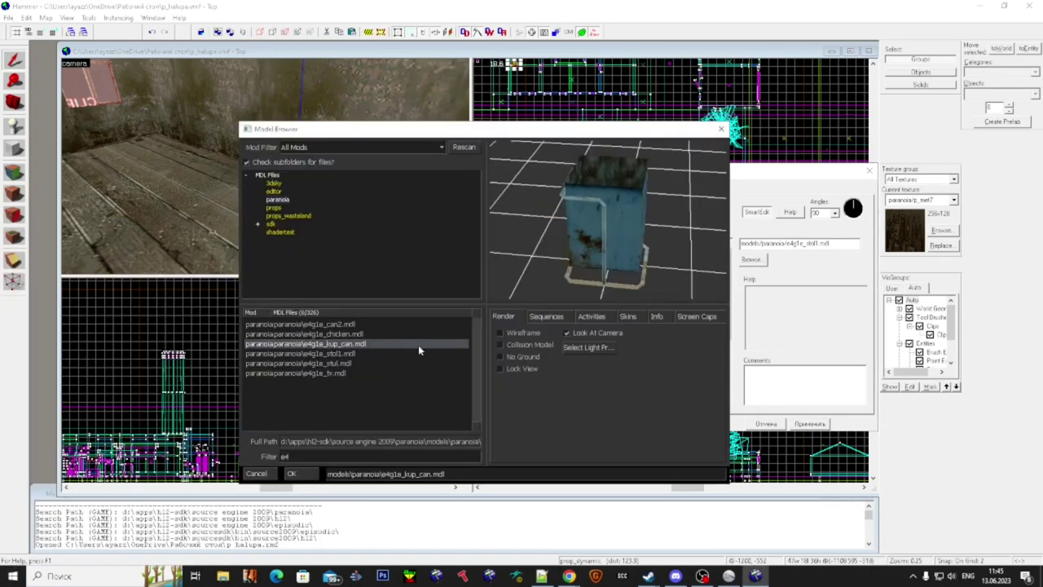
pyautogui.press('Up')
pyautogui.press('Return')
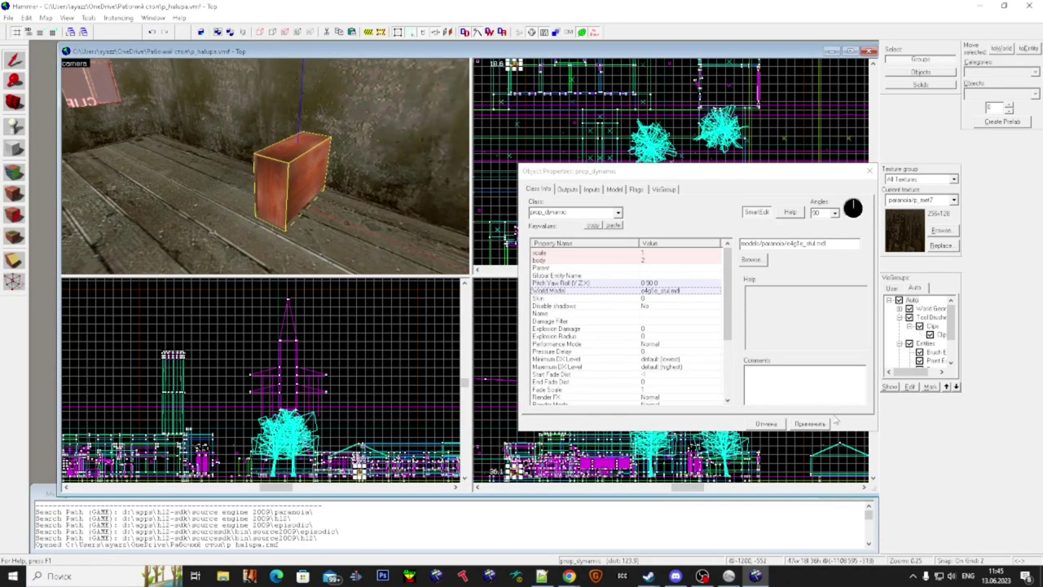
pyautogui.click(817, 422)
pyautogui.press('z')
pyautogui.press('super')
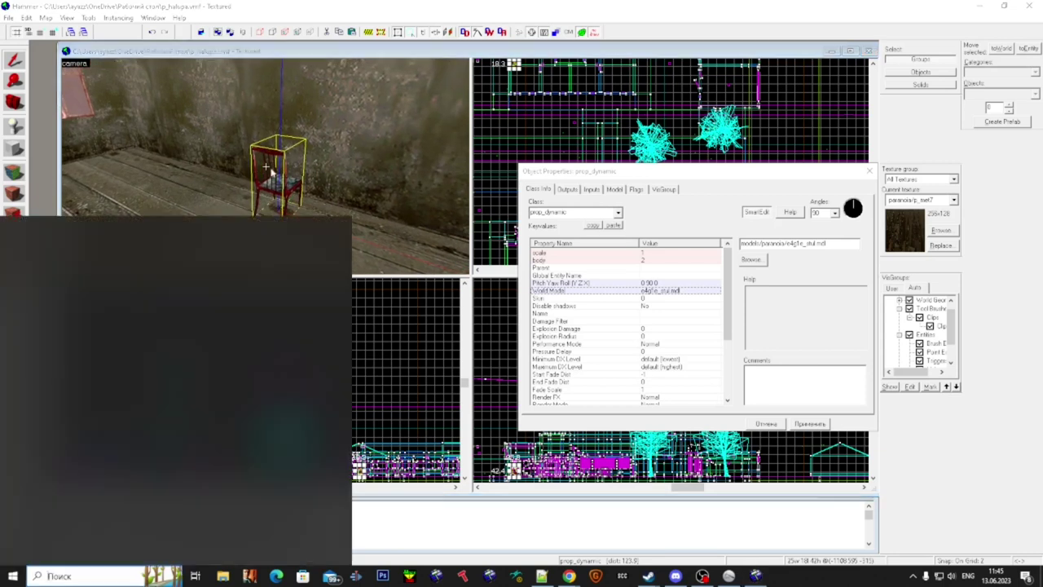
# - Reopen the World Model browser and preview the e4g1e models for a better match for the prop
pyautogui.click(751, 261)
pyautogui.press('Up')
pyautogui.press('Up')
pyautogui.press('Up')
pyautogui.press('Up')
pyautogui.press('Down')
pyautogui.press('Up')
pyautogui.click(383, 330)
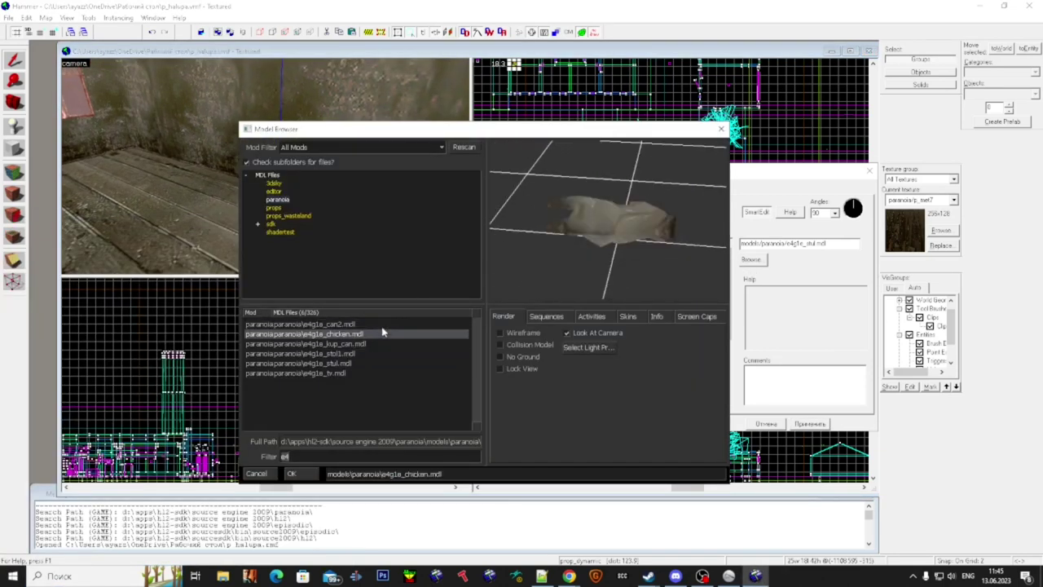
pyautogui.click(385, 343)
pyautogui.click(427, 357)
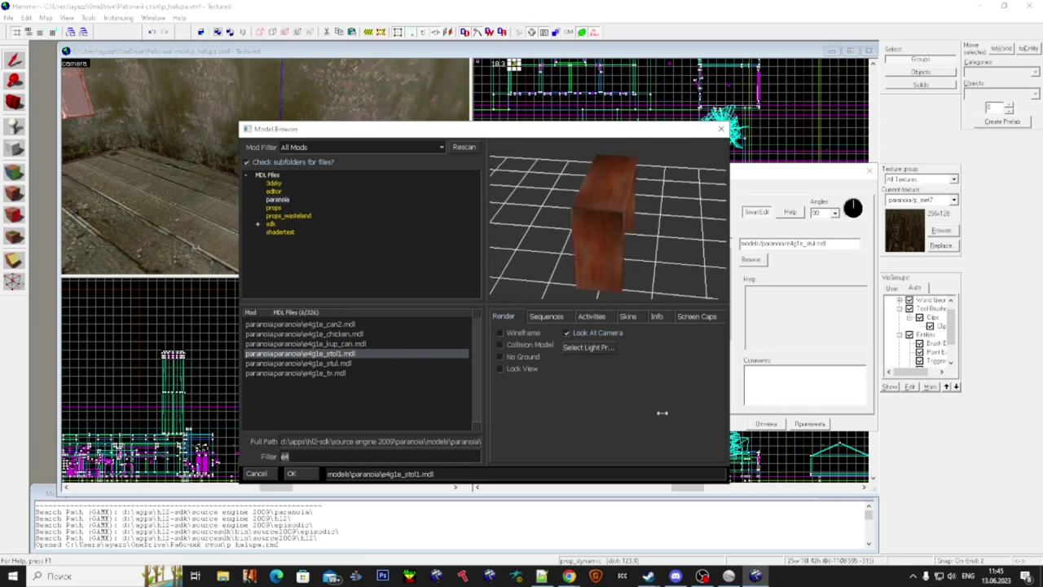
# - Search the model browser for coach and accept the e4g1e_stul.mdl chair
pyautogui.write('coac')
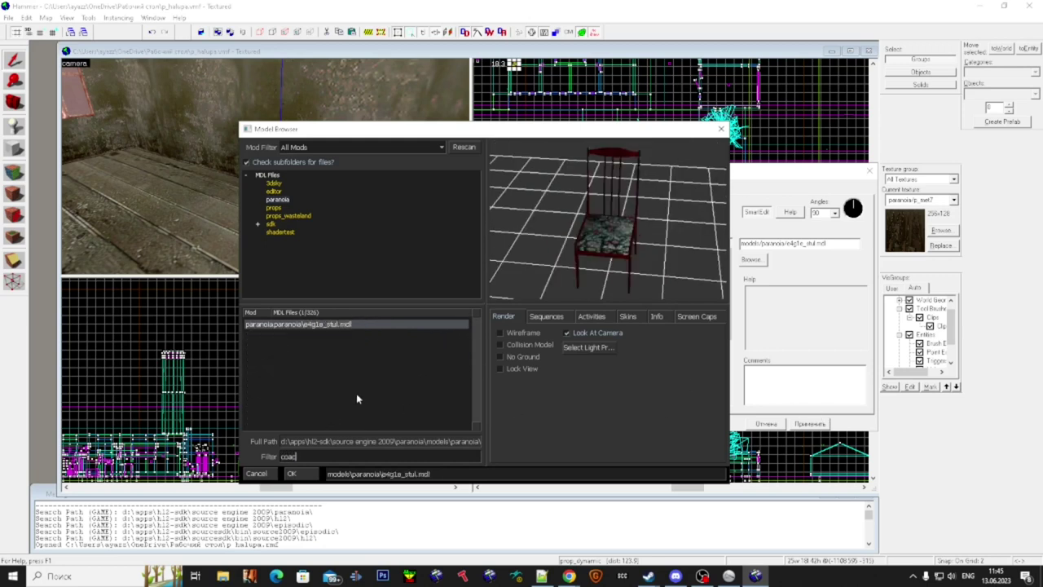
pyautogui.write('h')
pyautogui.doubleClick(342, 327)
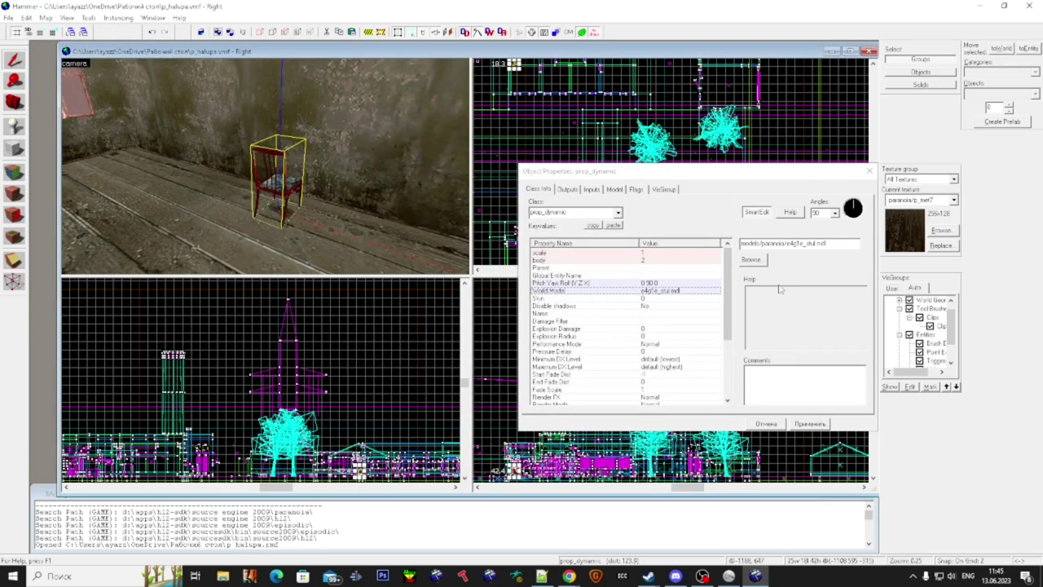
# - Reopen the World Model browser for the prop and preview the buzz_ models, including buzz_medpakets.mdl
pyautogui.click(751, 260)
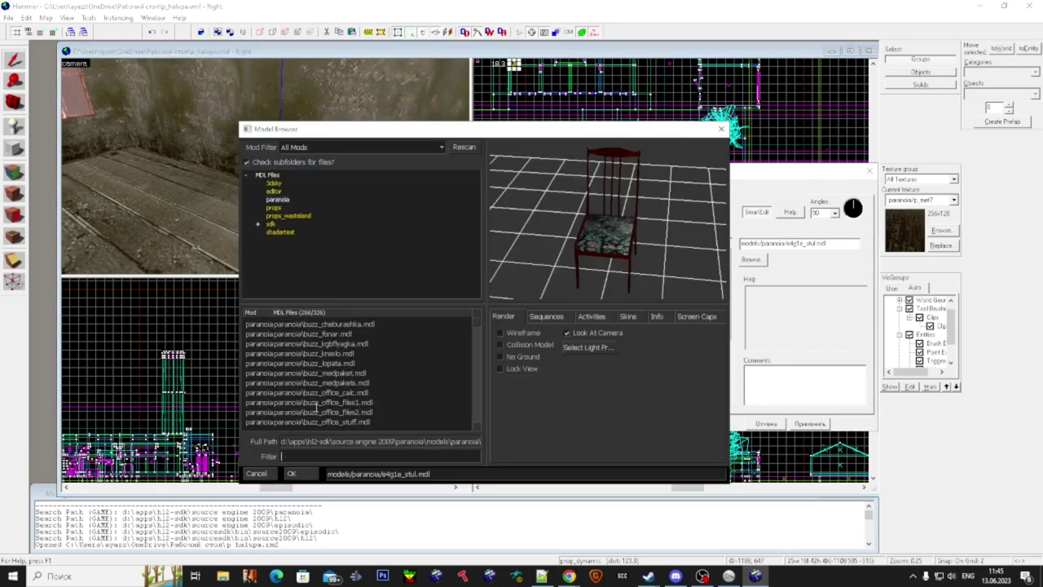
pyautogui.click(345, 354)
pyautogui.click(340, 384)
pyautogui.scroll(-2, 341, 399)
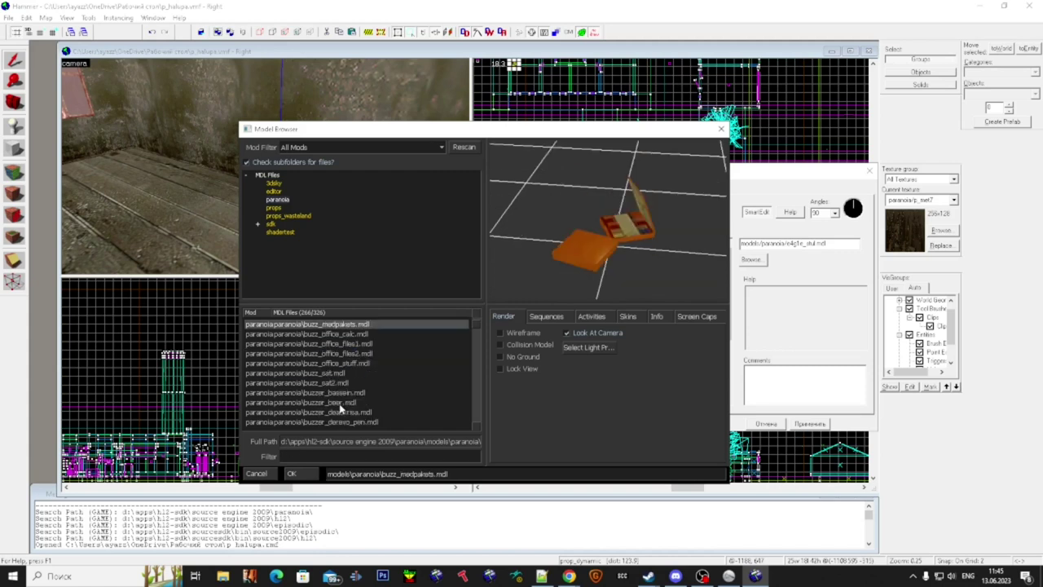
# - Filter the model list by e4, accept a different matching model for the prop, apply it and close the properties
pyautogui.click(343, 455)
pyautogui.write('e4')
pyautogui.click(351, 343)
pyautogui.click(353, 334)
pyautogui.click(355, 354)
pyautogui.press('Return')
pyautogui.click(816, 425)
pyautogui.press('Escape')
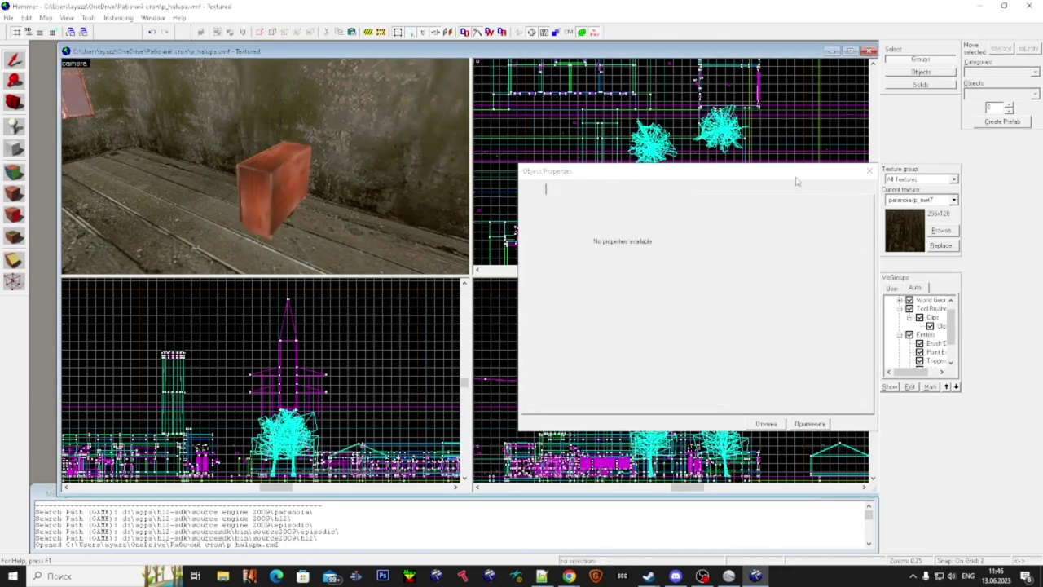
pyautogui.click(868, 171)
pyautogui.press('z')
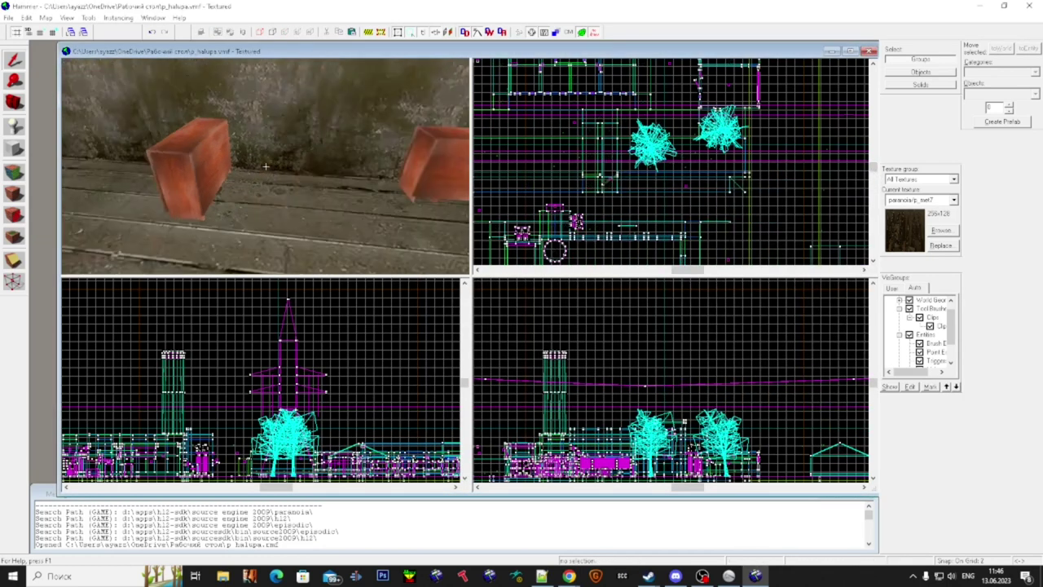
# - Select the checkered env_sprite beside the house together with a second one and display their shared properties
pyautogui.press('w')
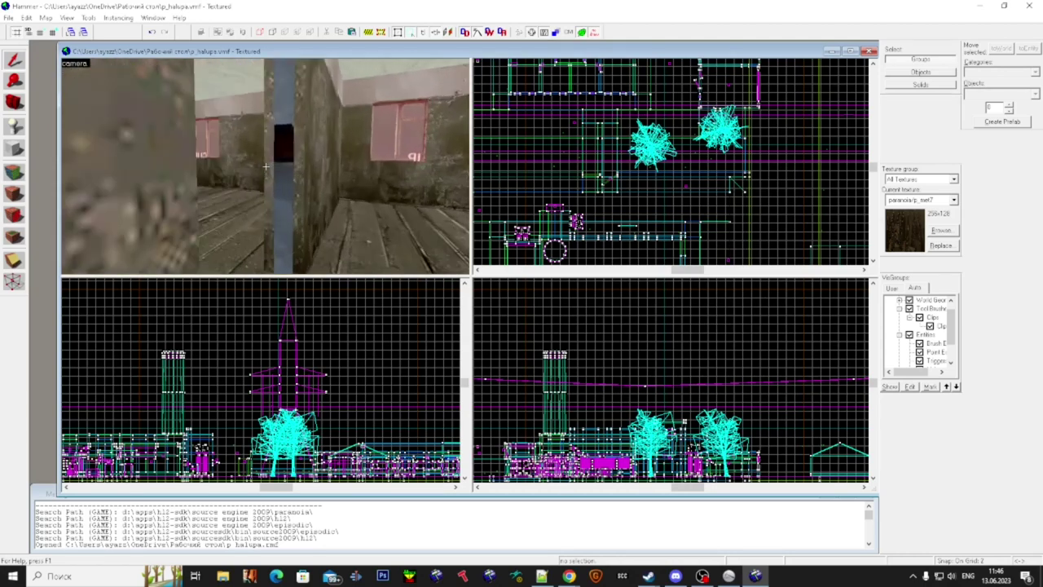
pyautogui.press('w')
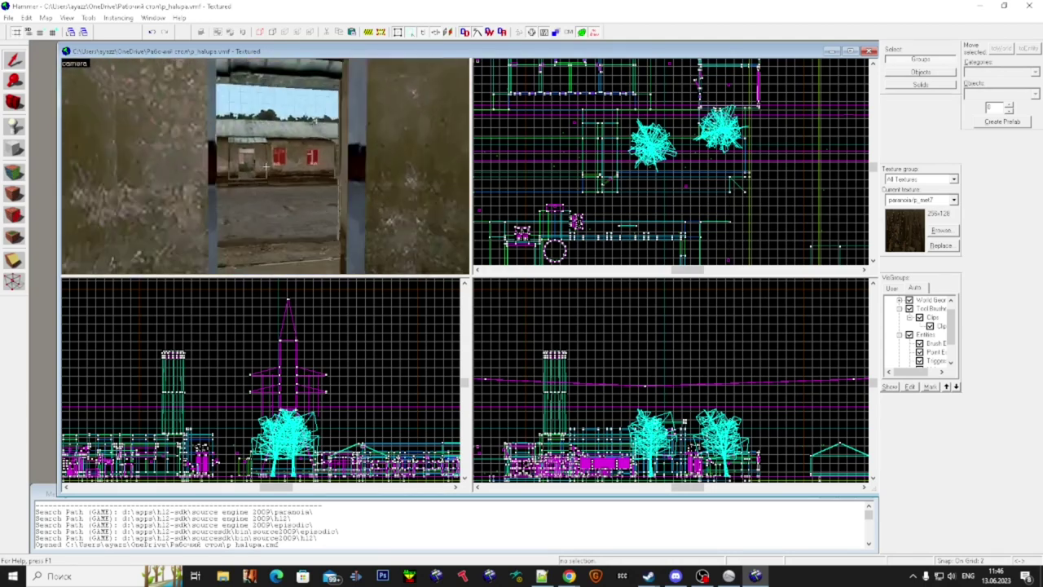
pyautogui.press('w')
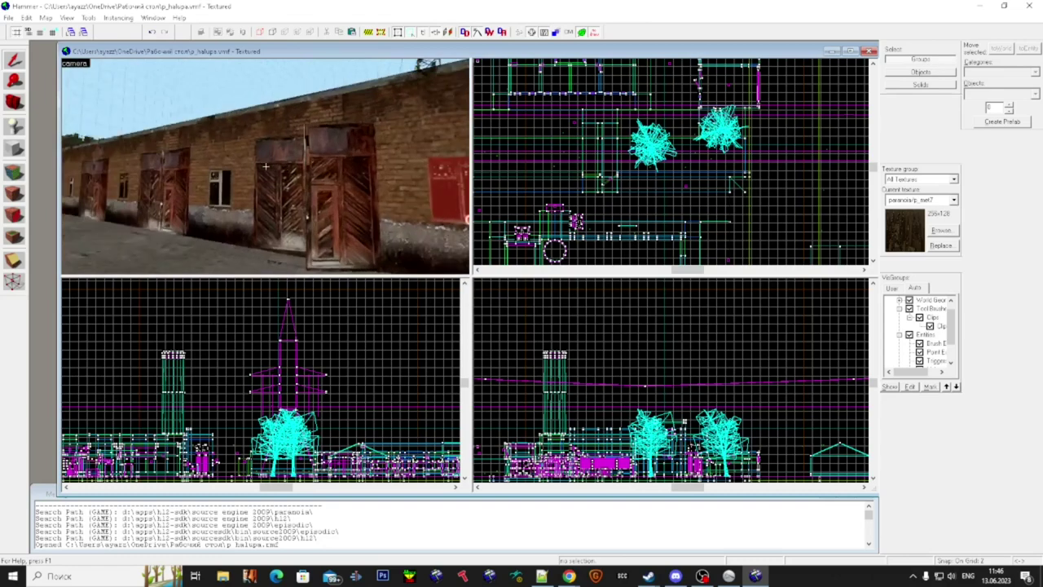
pyautogui.press('w')
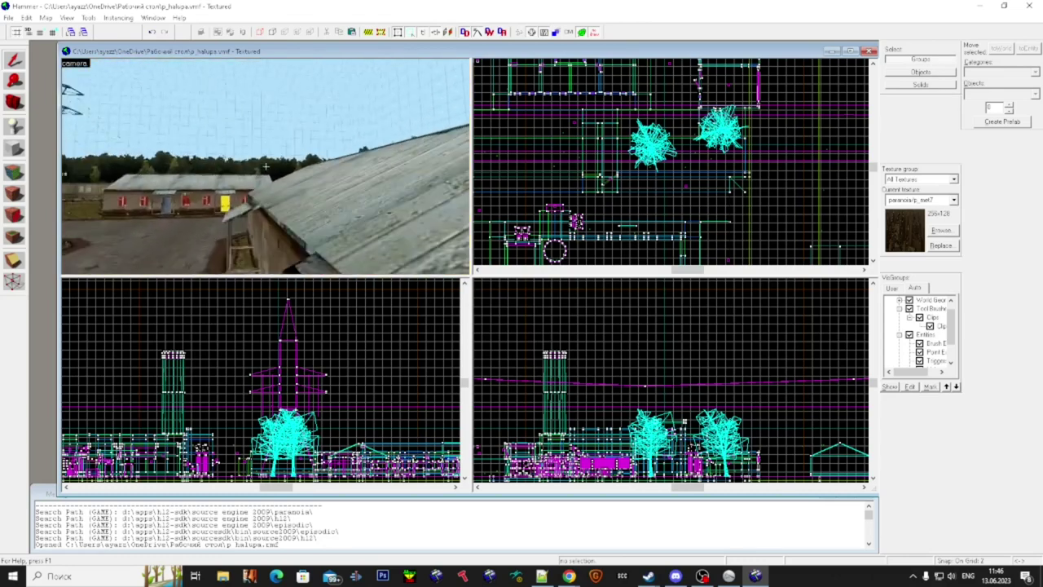
pyautogui.press('w')
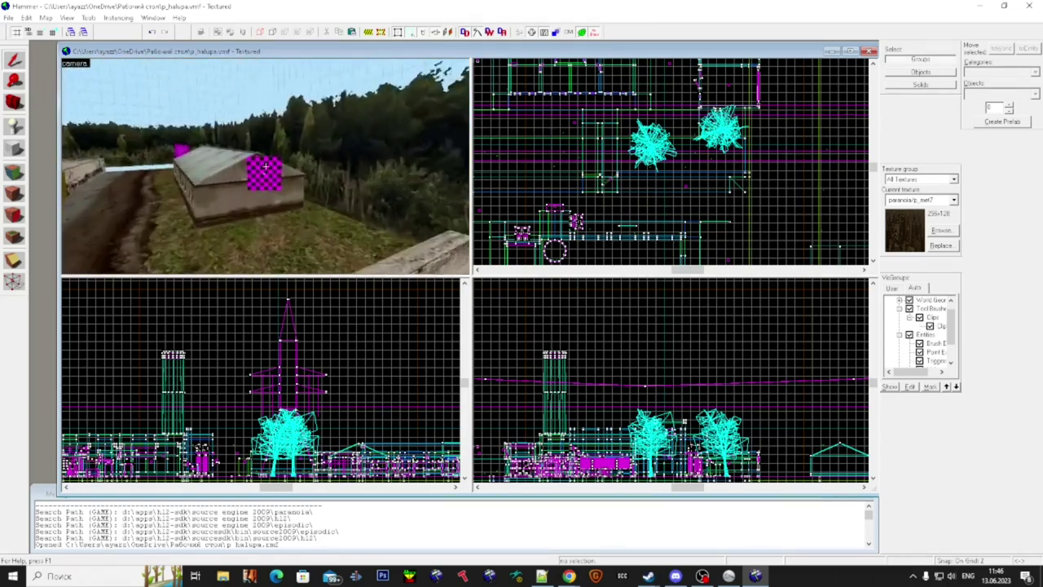
pyautogui.click(266, 166)
pyautogui.press('s')
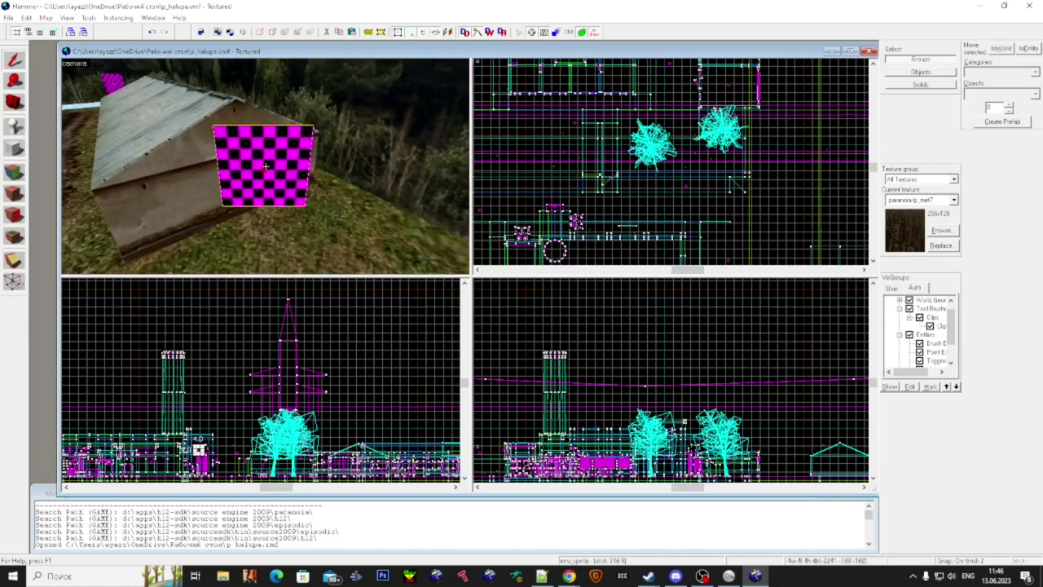
pyautogui.doubleClick(265, 166)
pyautogui.press('w')
pyautogui.press('s')
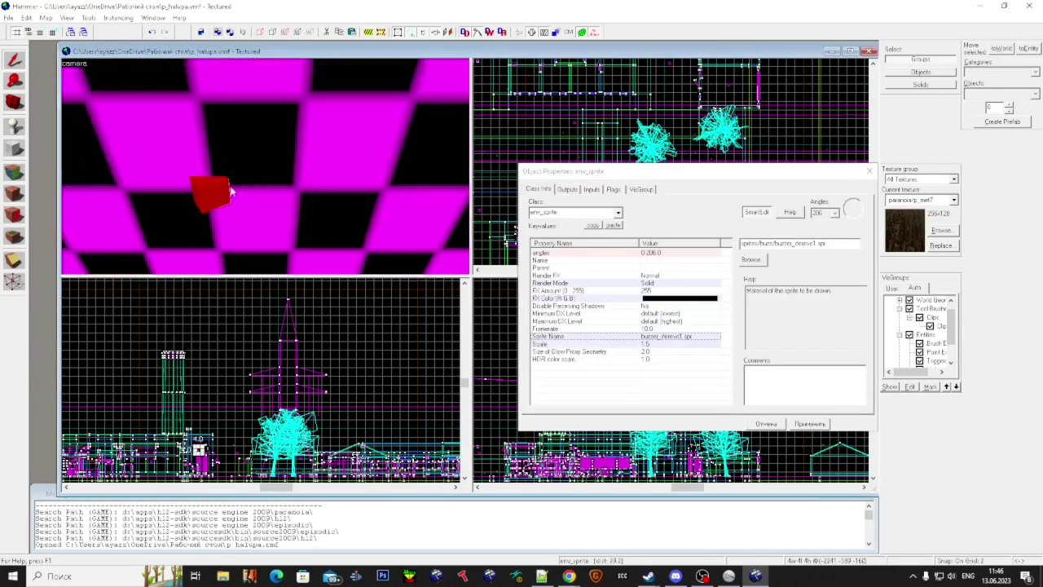
pyautogui.press('w')
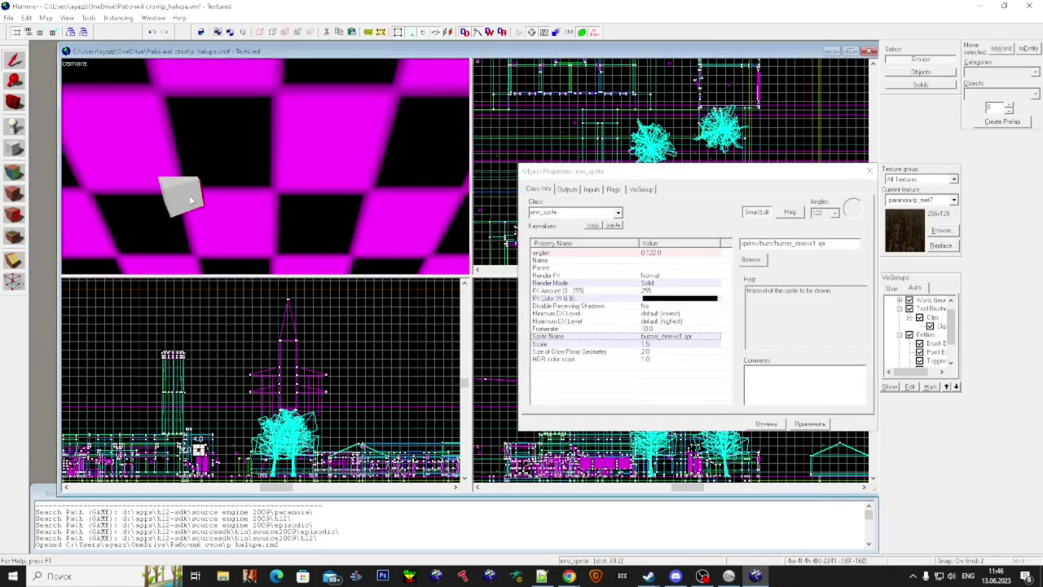
pyautogui.scroll(-2, 194, 205)
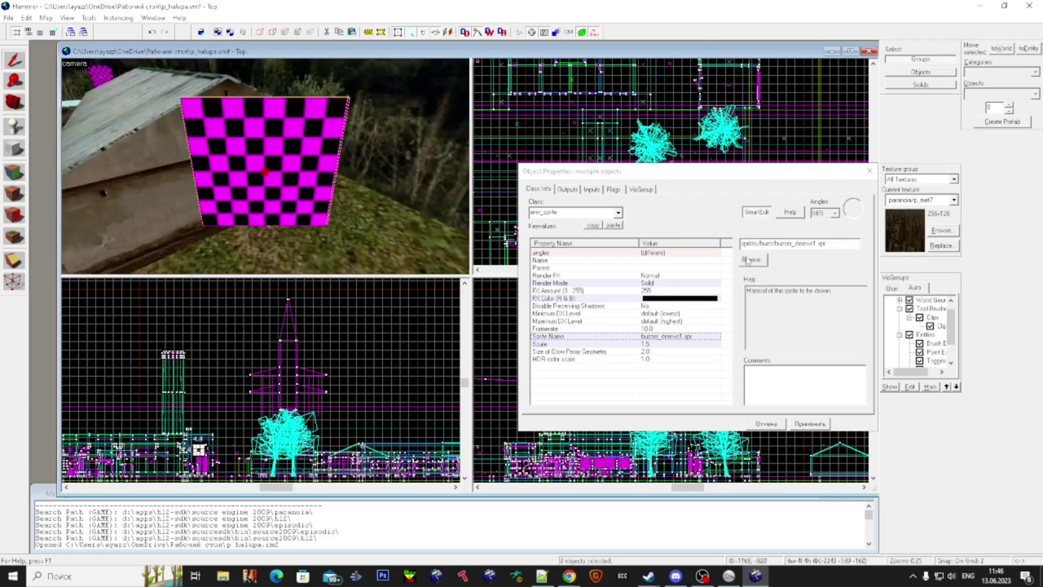
# - Set the Sprite Name of both sprites to paranoia/{derevo2.vmt from the derev-filtered textures and apply it
pyautogui.click(751, 259)
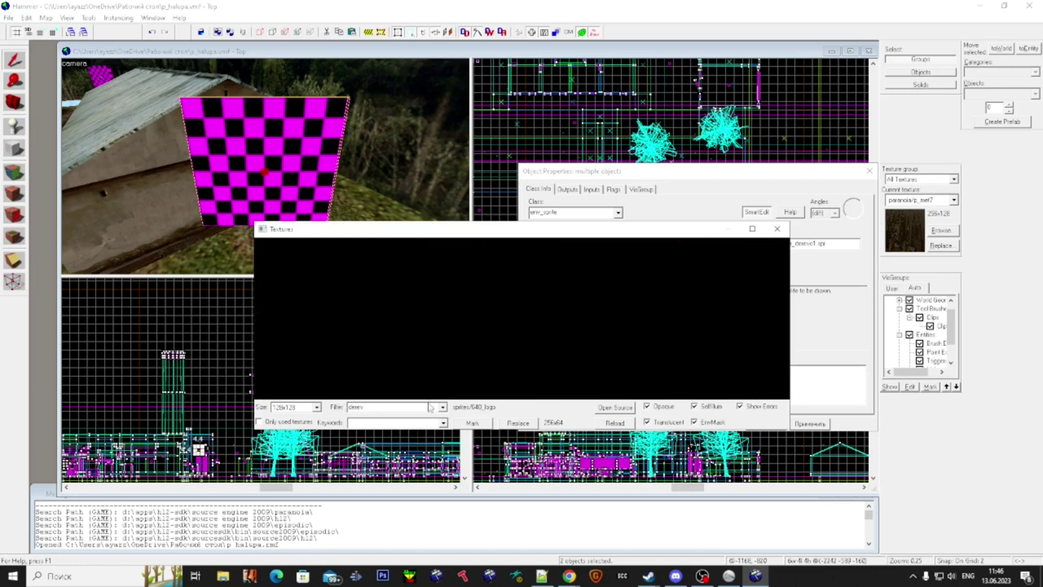
pyautogui.moveTo(406, 406); pyautogui.dragTo(341, 396)
pyautogui.scroll(-1, 375, 376)
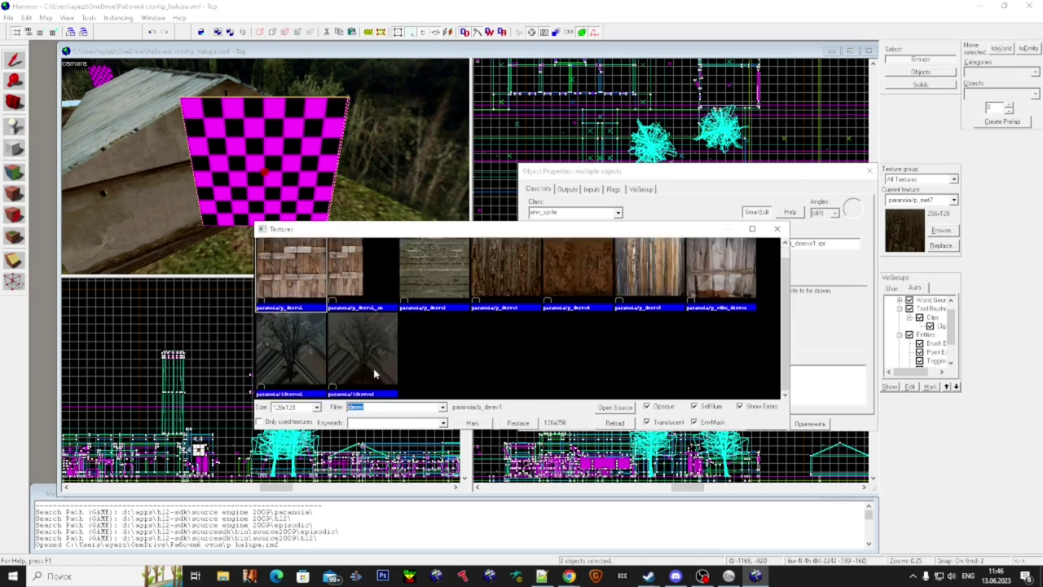
pyautogui.click(777, 229)
pyautogui.click(810, 425)
pyautogui.scroll(-5, 260, 175)
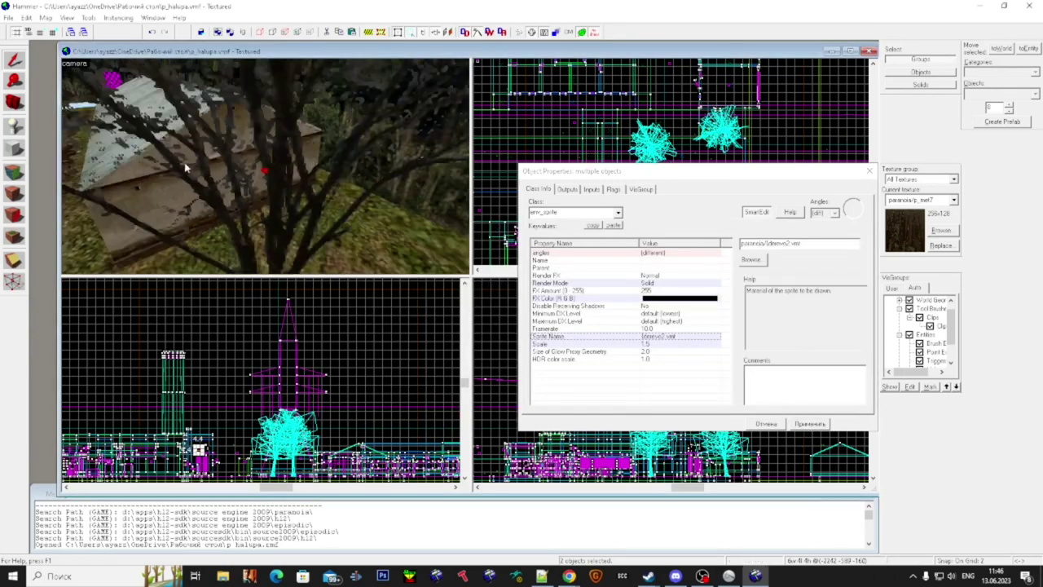
# - Copy the buzzer_tree.mdl prop and paste it onto the grass between the house and the concrete wall
pyautogui.press('z')
pyautogui.press('w')
pyautogui.press('Escape')
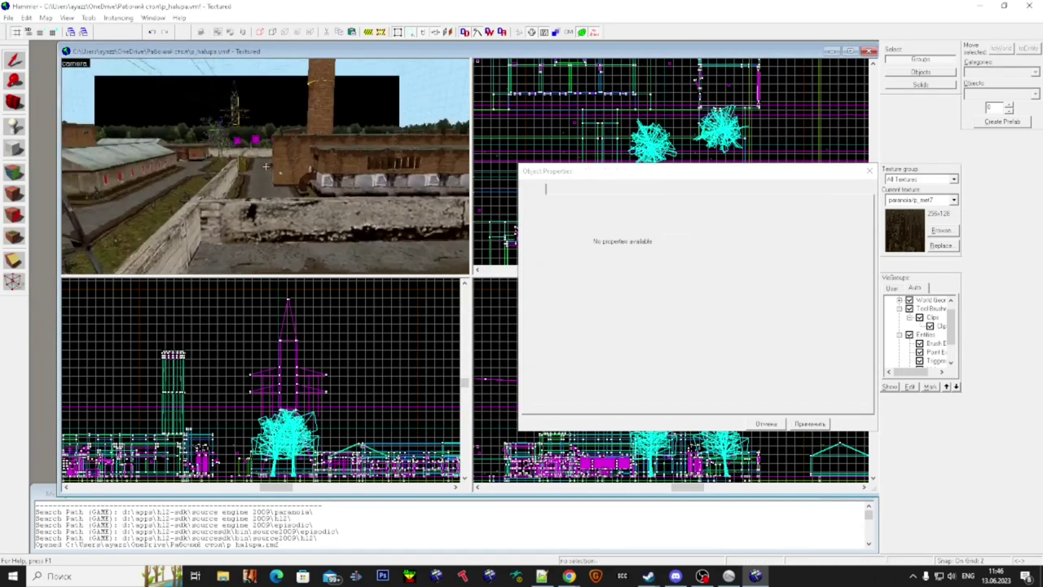
pyautogui.click(266, 166)
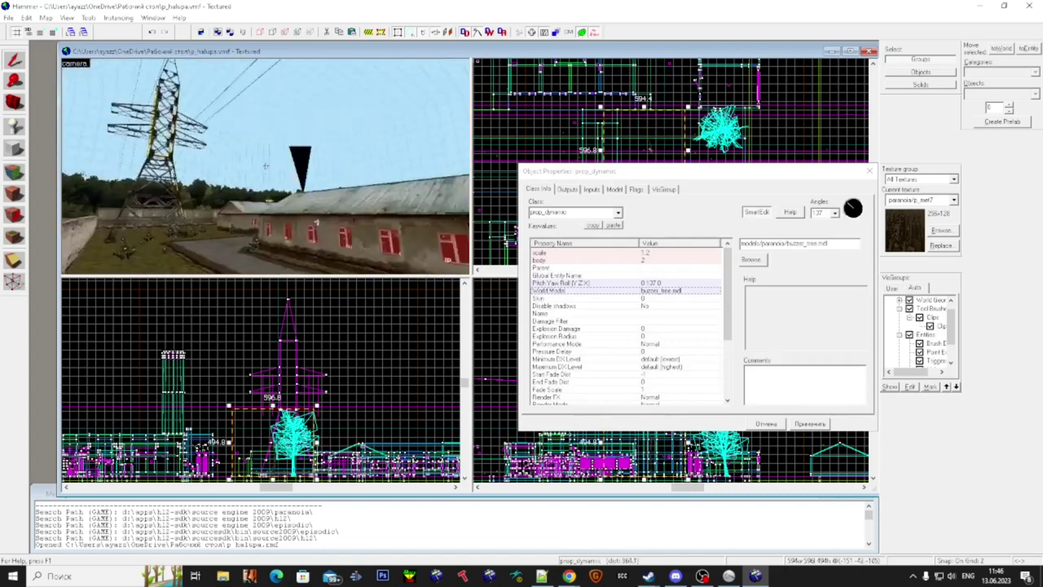
pyautogui.press('w')
pyautogui.hotkey('ctrl', 'v')
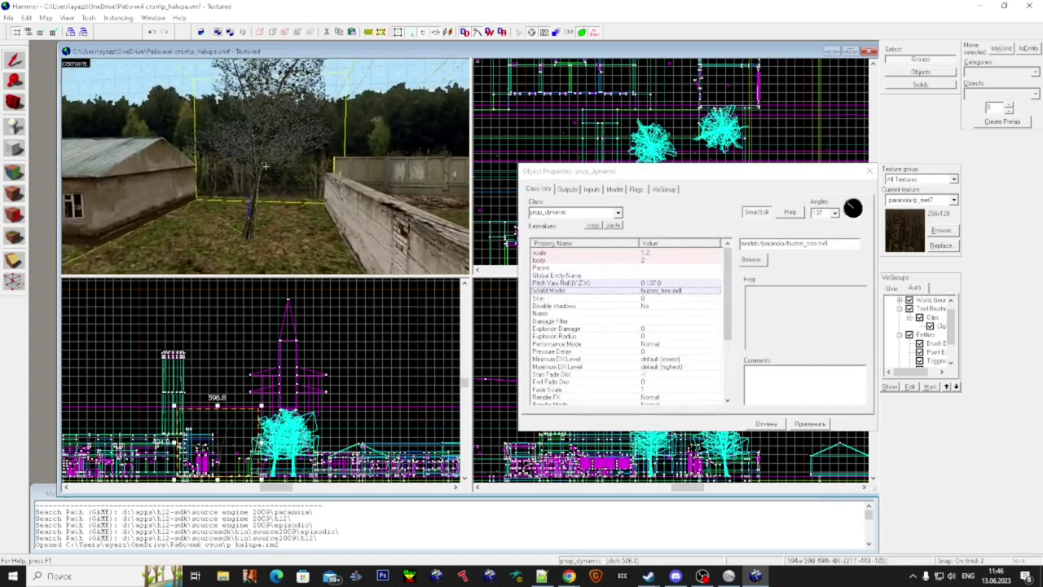
# - Delete the leftover objects around the newly pasted tree one by one and clear the selection
pyautogui.press('Escape')
pyautogui.click(265, 167)
pyautogui.press('Delete')
pyautogui.click(266, 166)
pyautogui.press('Delete')
pyautogui.click(265, 166)
pyautogui.press('Delete')
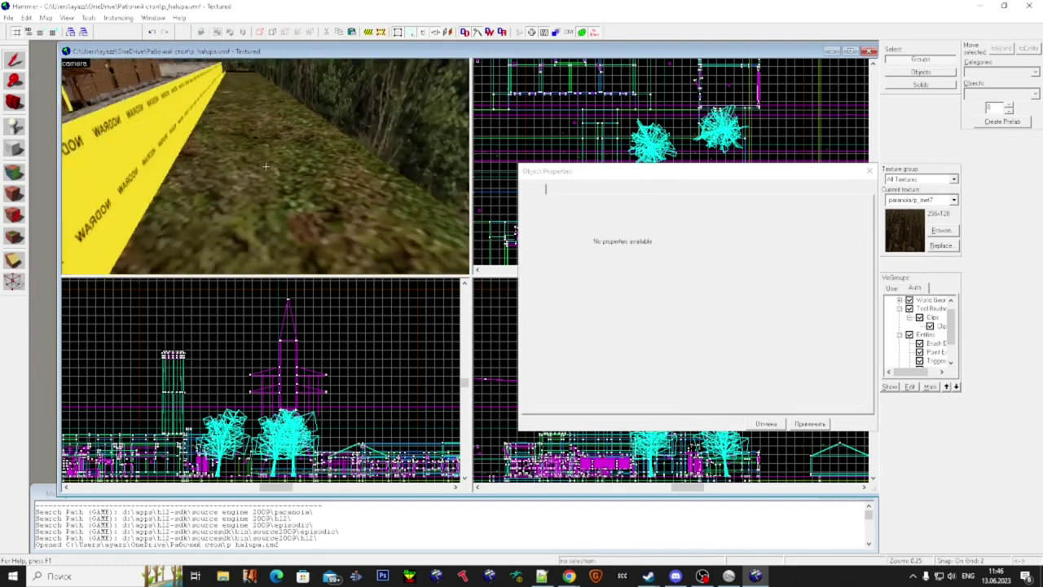
pyautogui.click(266, 167)
pyautogui.press('Escape')
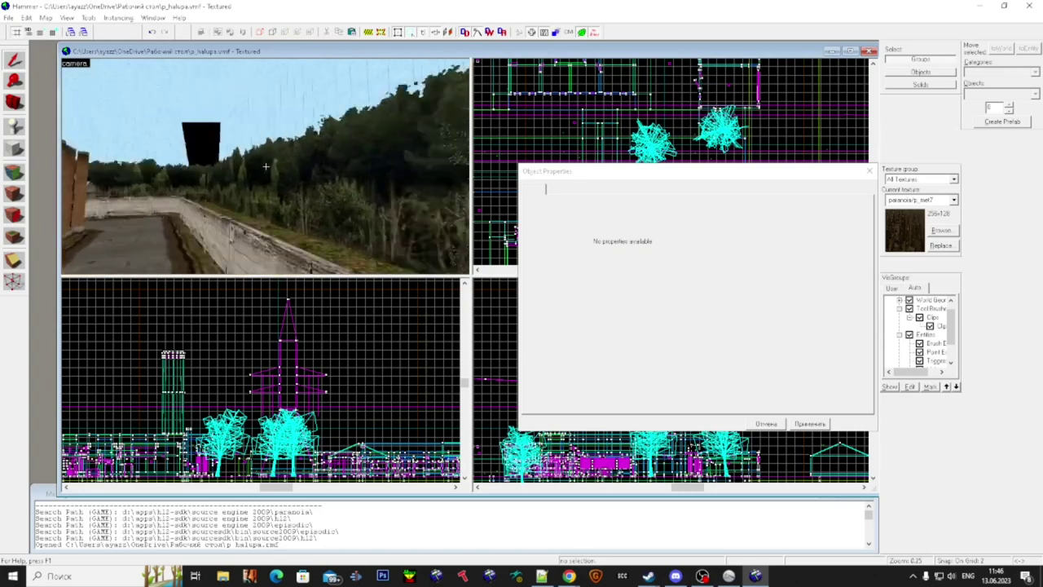
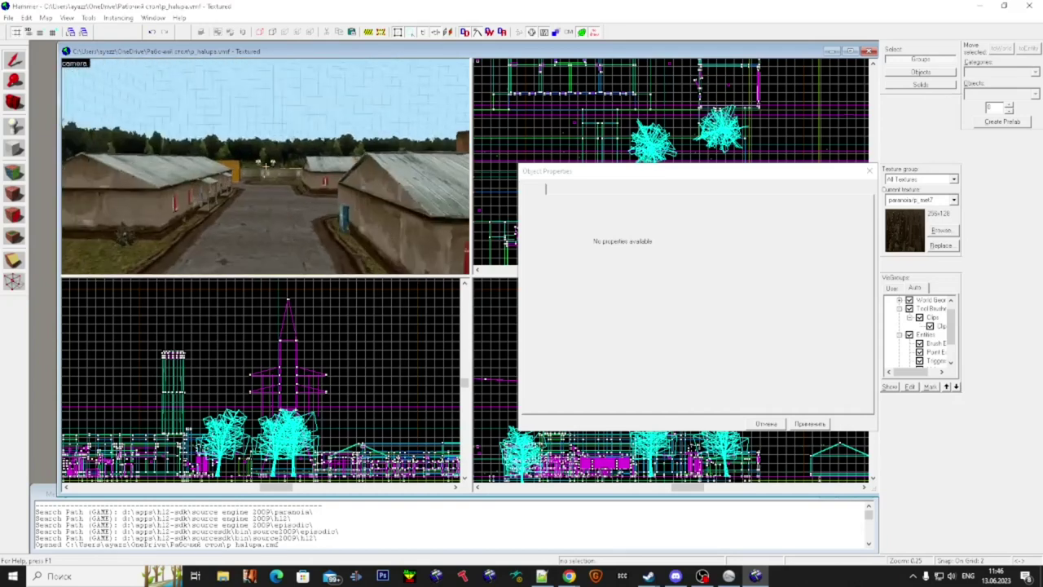
# - Inspect the keyvalues of the obsolete rain_modify and rain_settings entities above the road, and close the properties
pyautogui.click(262, 167)
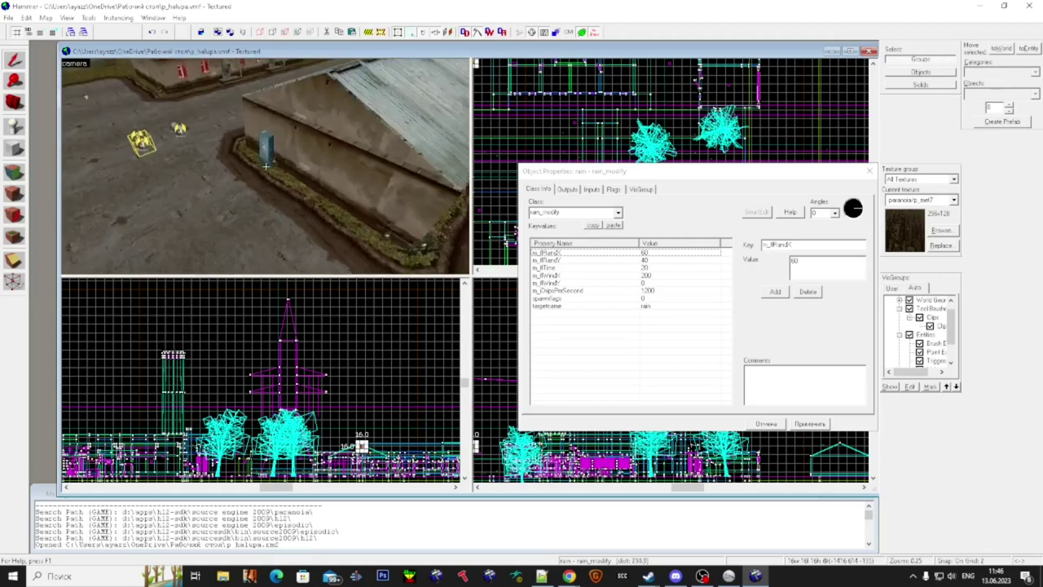
pyautogui.click(256, 163)
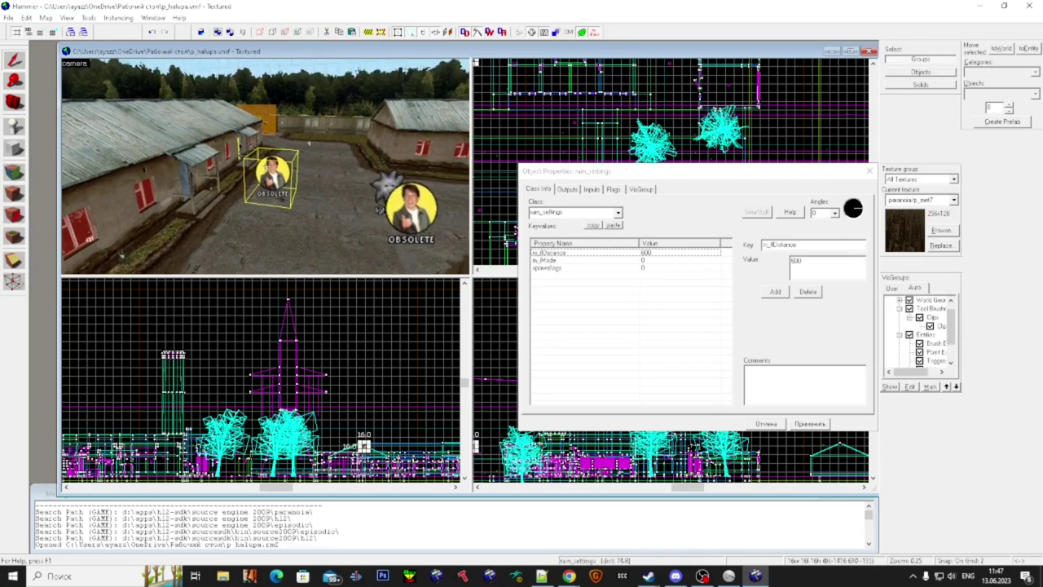
pyautogui.press('Escape')
pyautogui.press('w')
pyautogui.press('s')
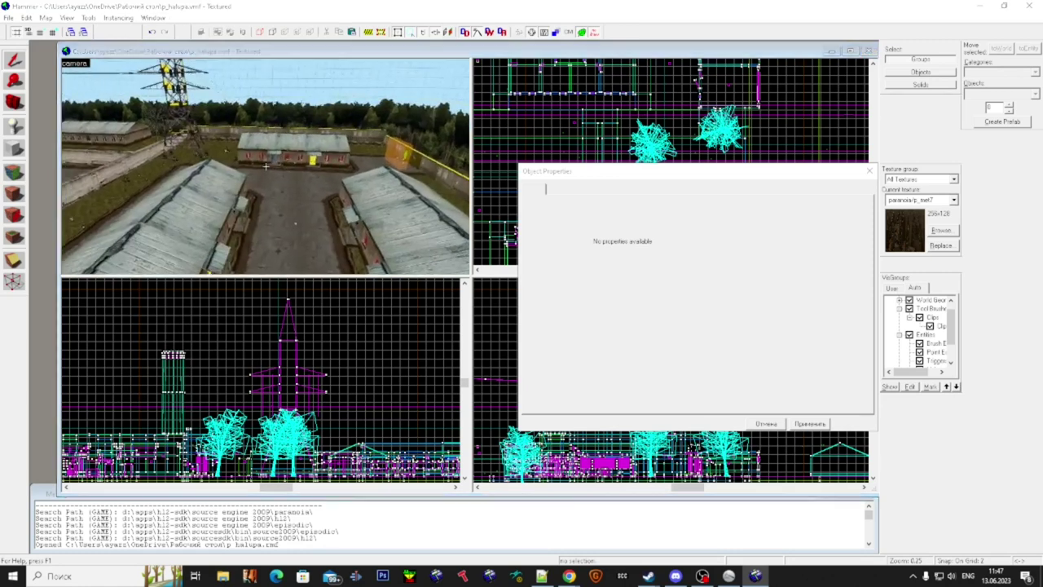
pyautogui.press('super')
pyautogui.click(871, 175)
# - Find the obsolete monster_human_military entities near the yellow gate and delete them
pyautogui.click(269, 223)
pyautogui.press('z')
pyautogui.press('w')
pyautogui.press('Escape')
pyautogui.press('w')
pyautogui.click(266, 166)
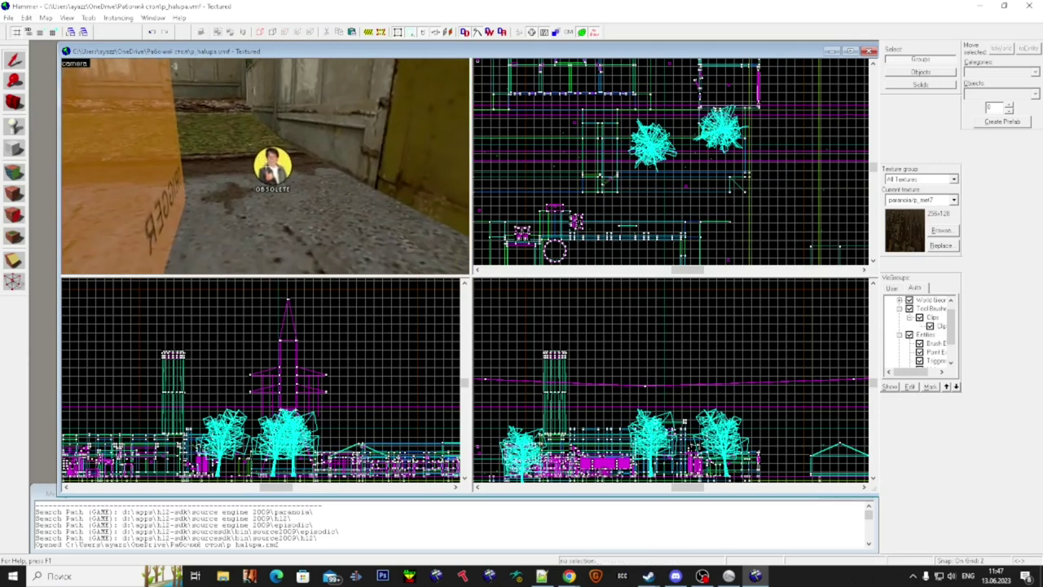
pyautogui.click(266, 166)
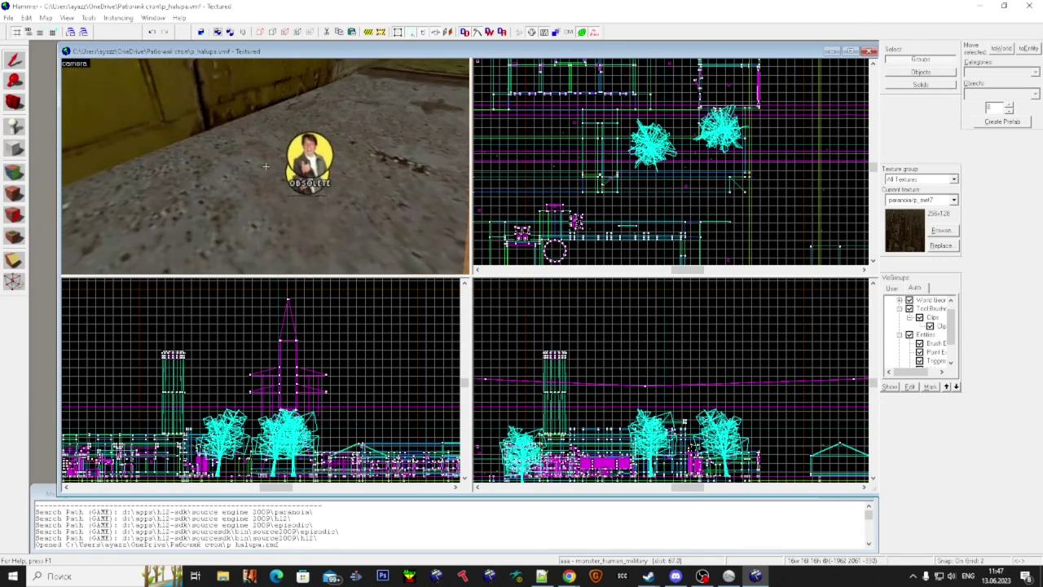
pyautogui.click(266, 166)
pyautogui.press('Delete')
pyautogui.click(265, 166)
pyautogui.press('Delete')
pyautogui.press('w')
pyautogui.press('s')
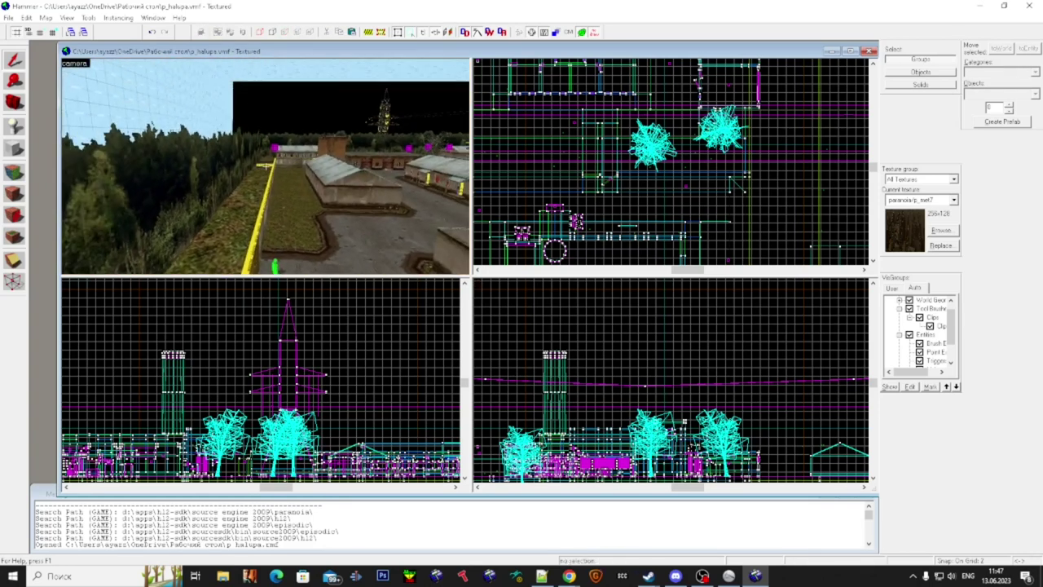
# - Clear the selection and save the p_halupa map
pyautogui.press('super')
pyautogui.click(345, 194)
pyautogui.press('Escape')
pyautogui.hotkey('ctrl', 's')
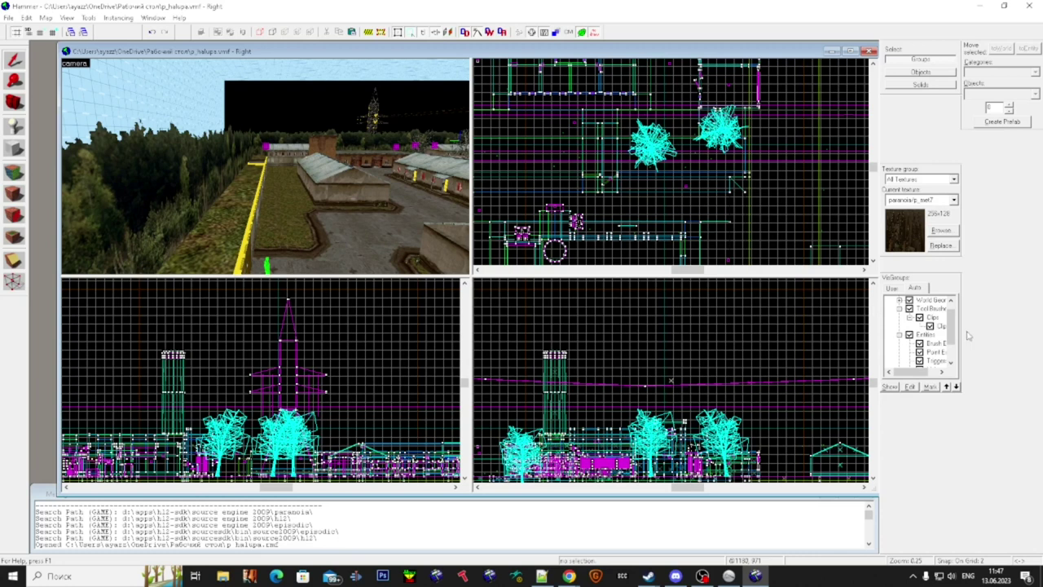
# - Hide all auto visgroups except Brush Entities, Triggers and Props, and look over the remaining objects in the 3D view
pyautogui.scroll(1, 912, 311)
pyautogui.click(899, 301)
pyautogui.scroll(-2, 918, 316)
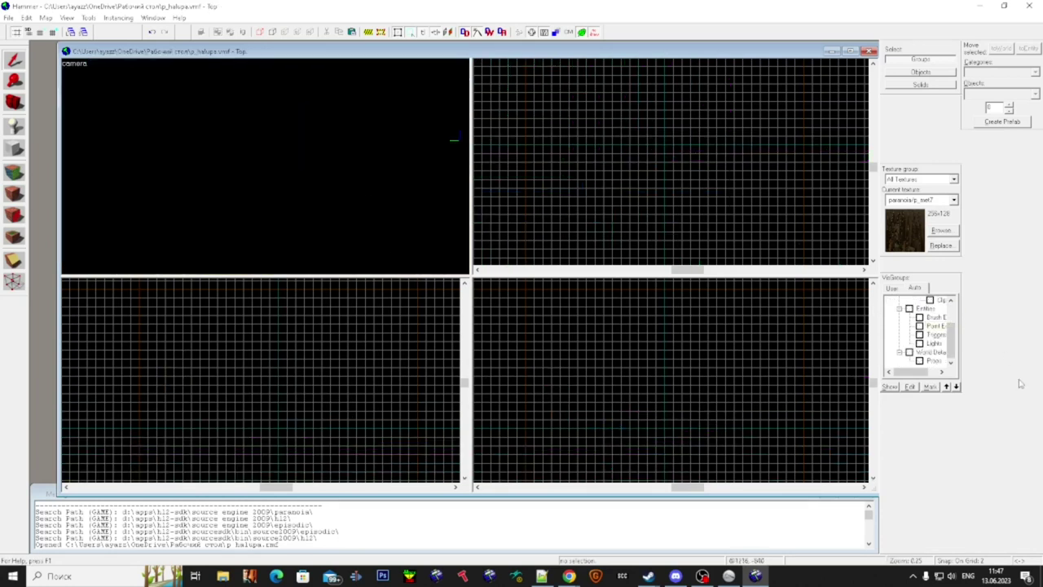
pyautogui.click(920, 317)
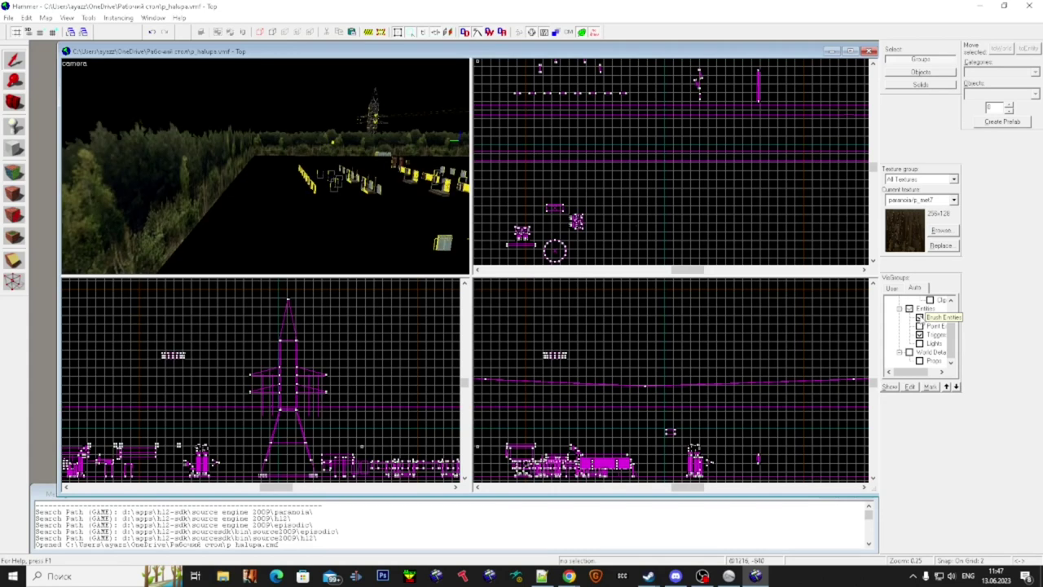
pyautogui.scroll(-3, 377, 210)
pyautogui.scroll(2, 919, 334)
pyautogui.scroll(-2, 919, 337)
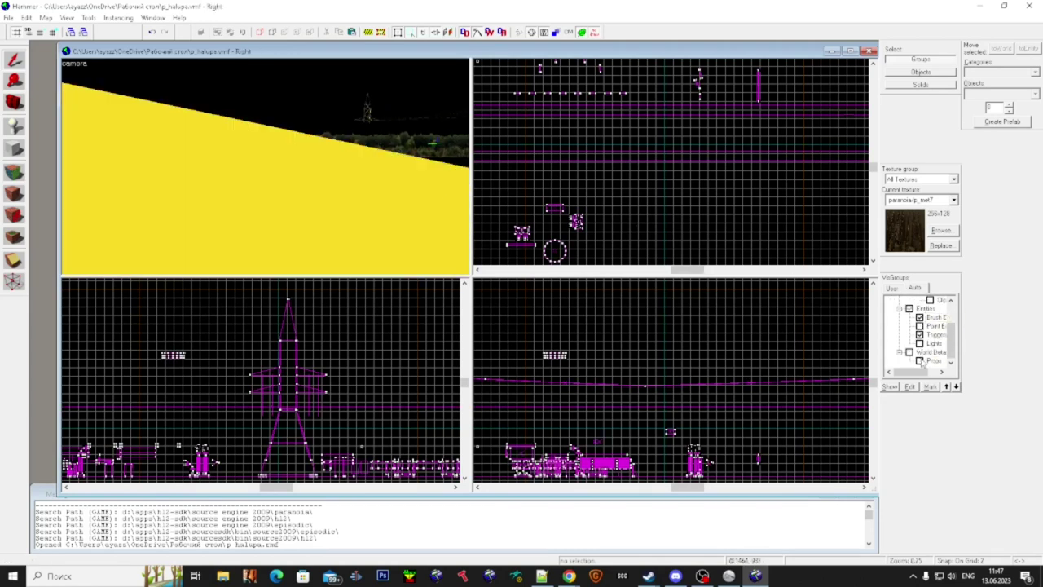
pyautogui.click(920, 361)
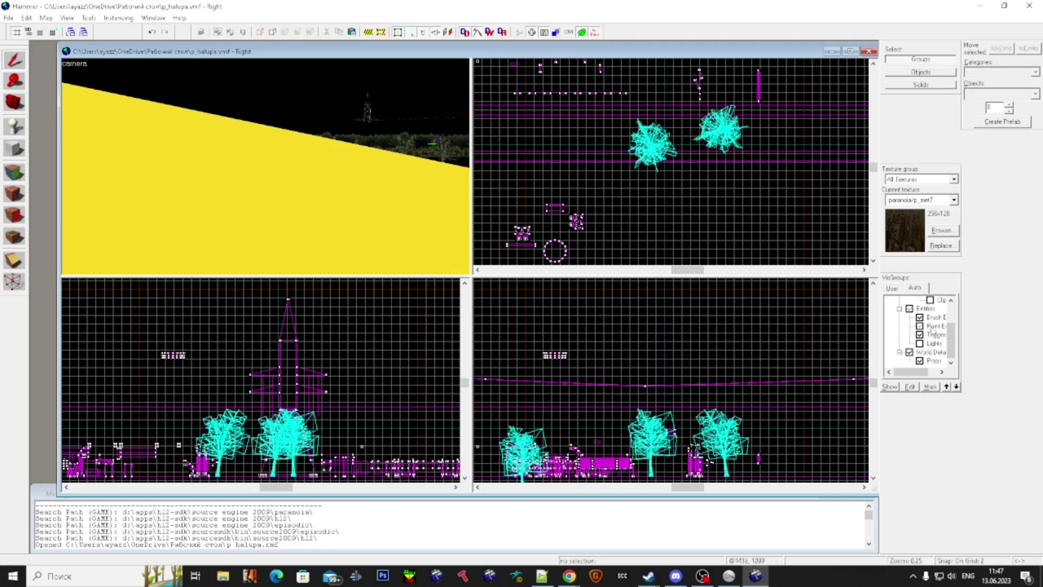
pyautogui.press('z')
pyautogui.press('w')
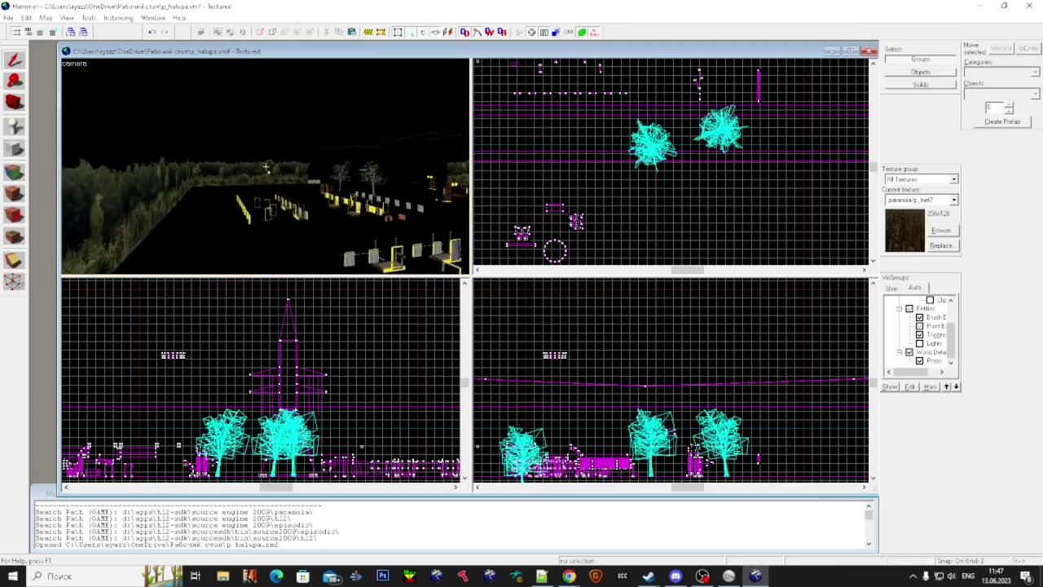
pyautogui.press('w')
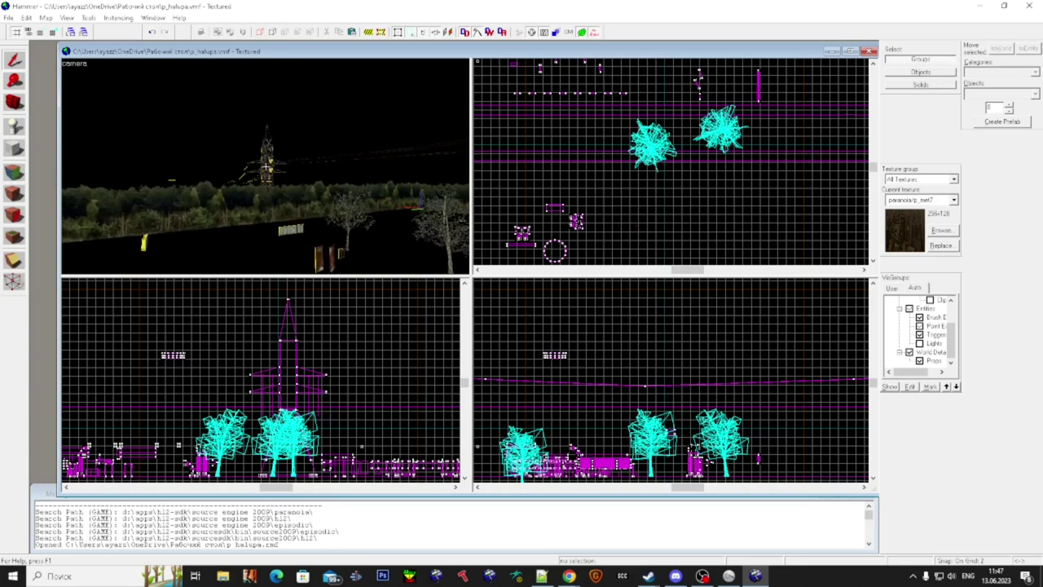
# - Fly around the map in the 3D view and check the remaining brush entities, triggers and props for obsolete ones
pyautogui.press('w')
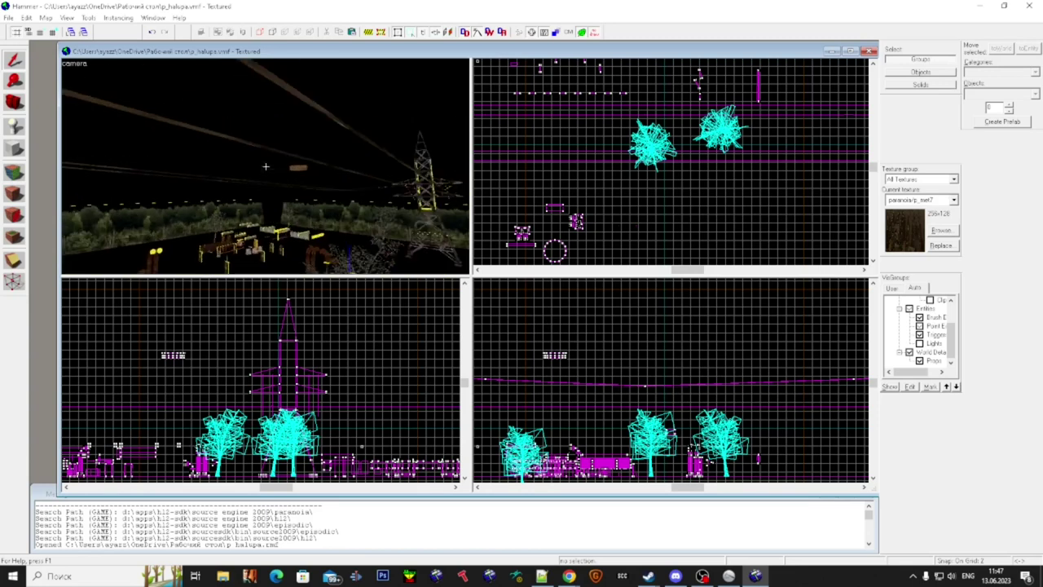
pyautogui.press('w')
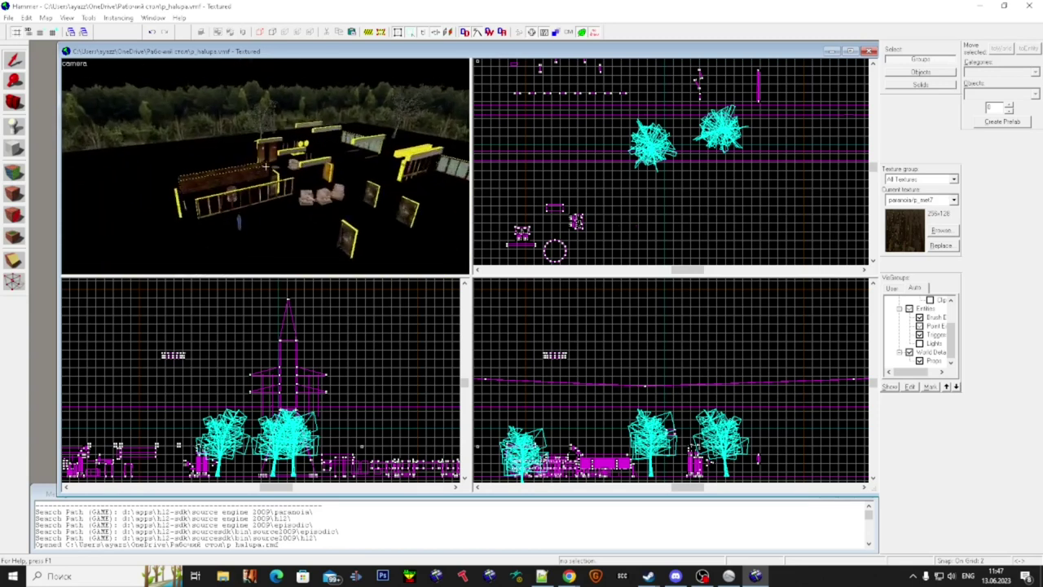
pyautogui.press('w')
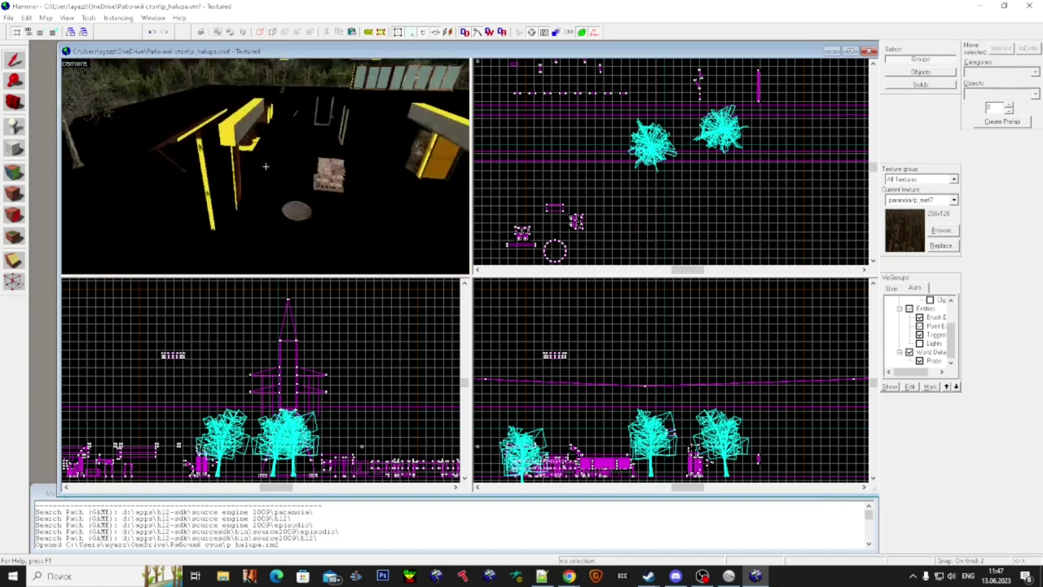
pyautogui.press('w')
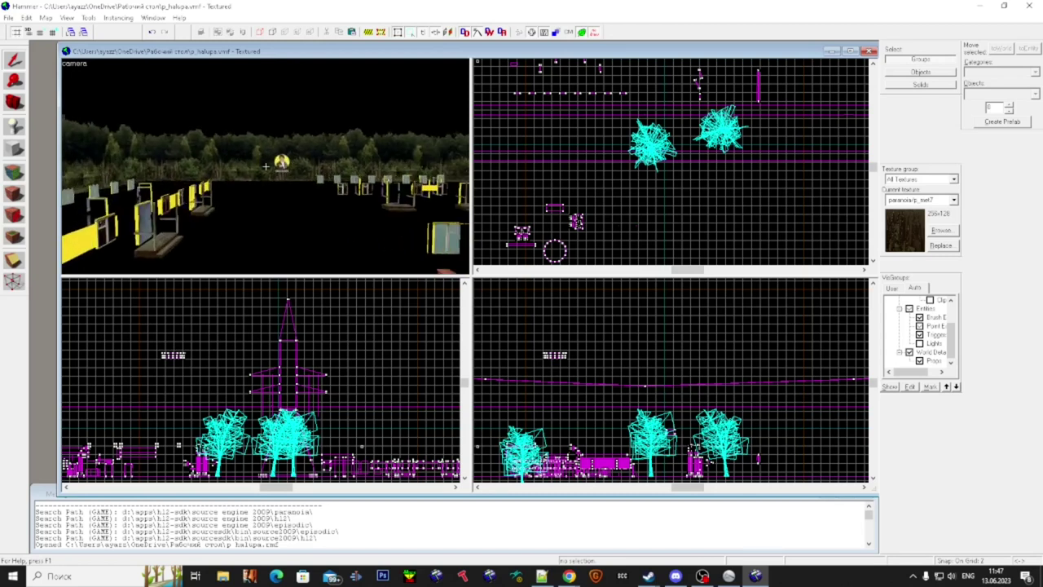
pyautogui.press('w')
pyautogui.press('w')
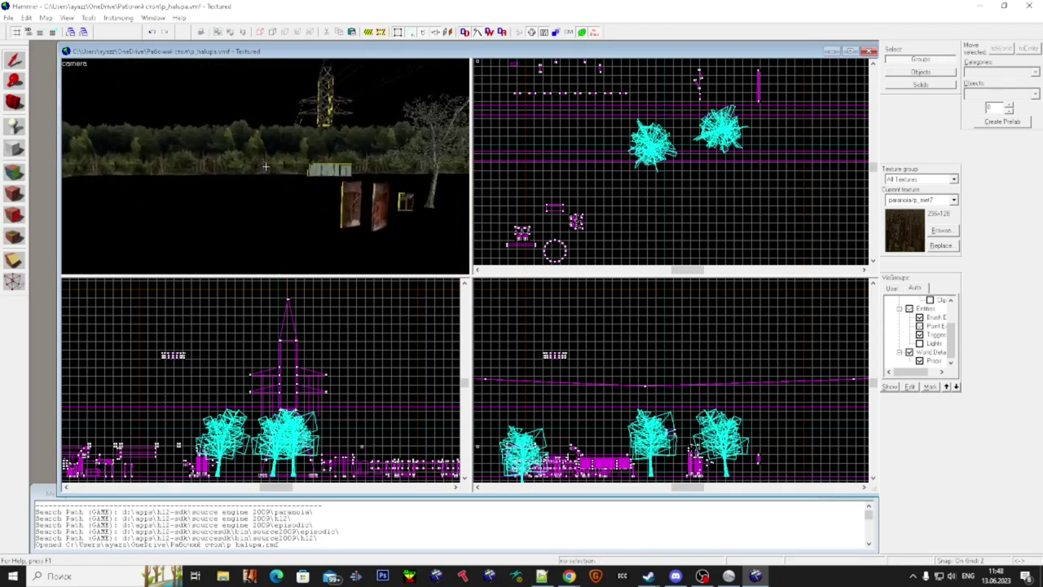
pyautogui.press('w')
pyautogui.press('w')
pyautogui.press('w')
pyautogui.press('s')
pyautogui.press('s')
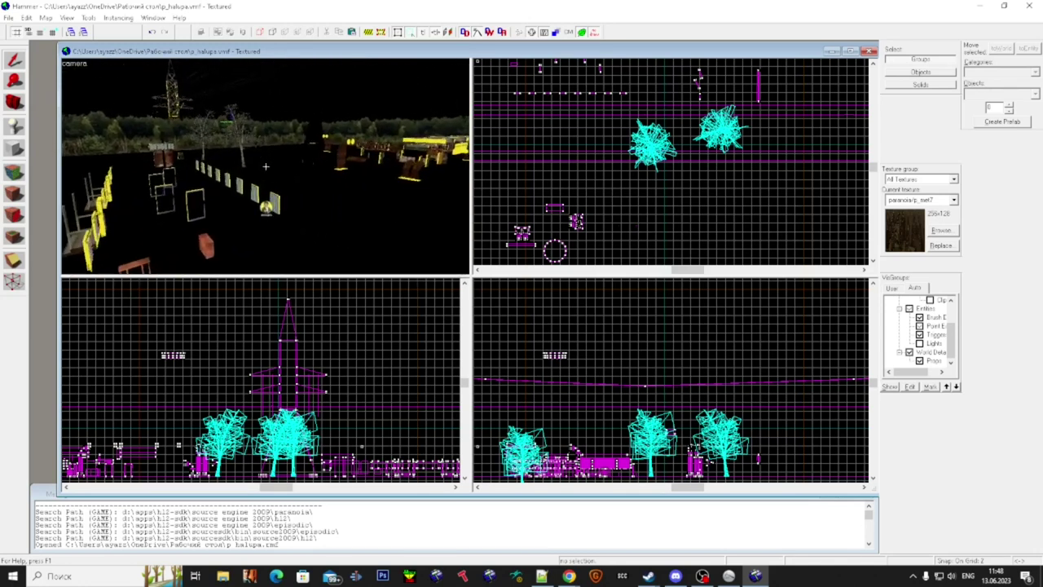
# - Select the trigger_mp3 entity near the row of windows and examine its message value in the object properties
pyautogui.press('super')
pyautogui.click(296, 188)
pyautogui.scroll(-4, 626, 165)
pyautogui.scroll(5, 632, 167)
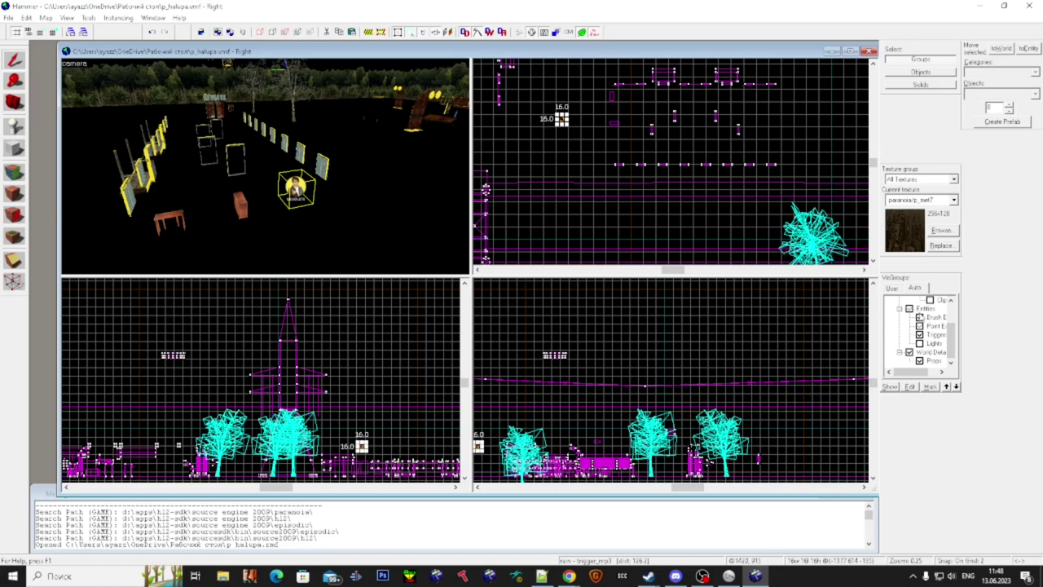
pyautogui.click(536, 198)
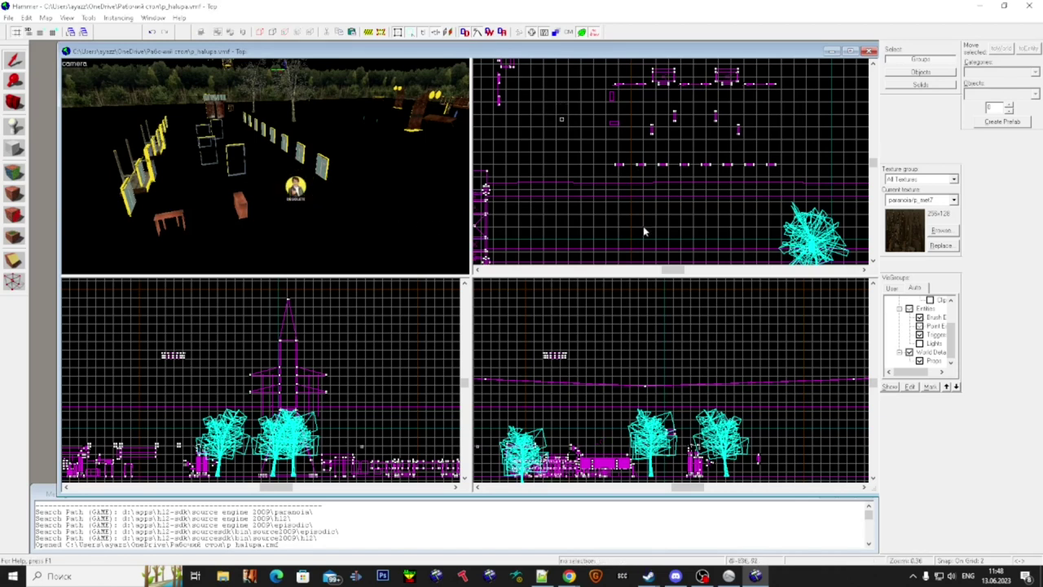
pyautogui.click(295, 189)
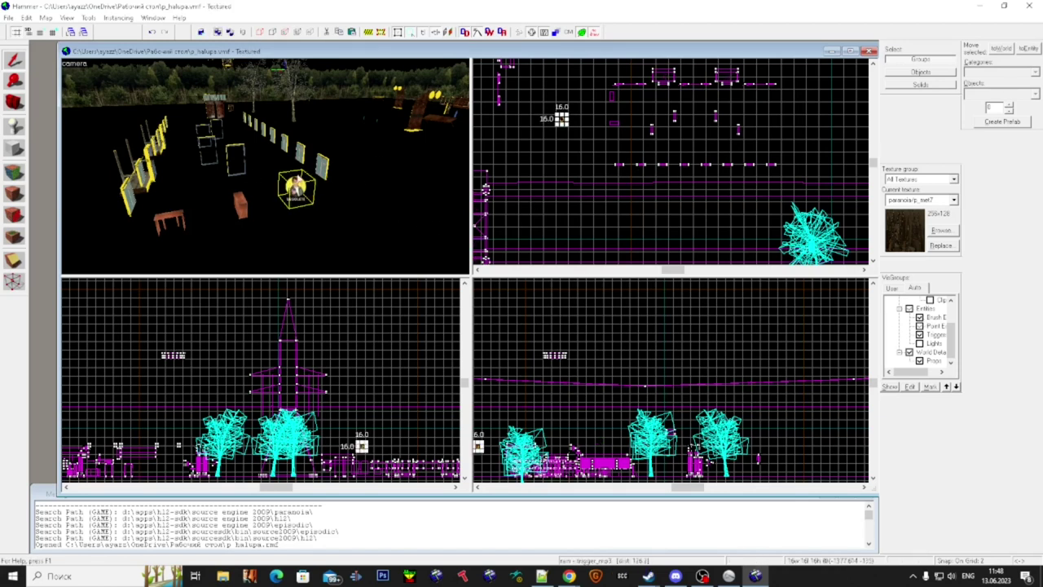
pyautogui.doubleClick(298, 179)
pyautogui.moveTo(862, 261); pyautogui.dragTo(822, 262)
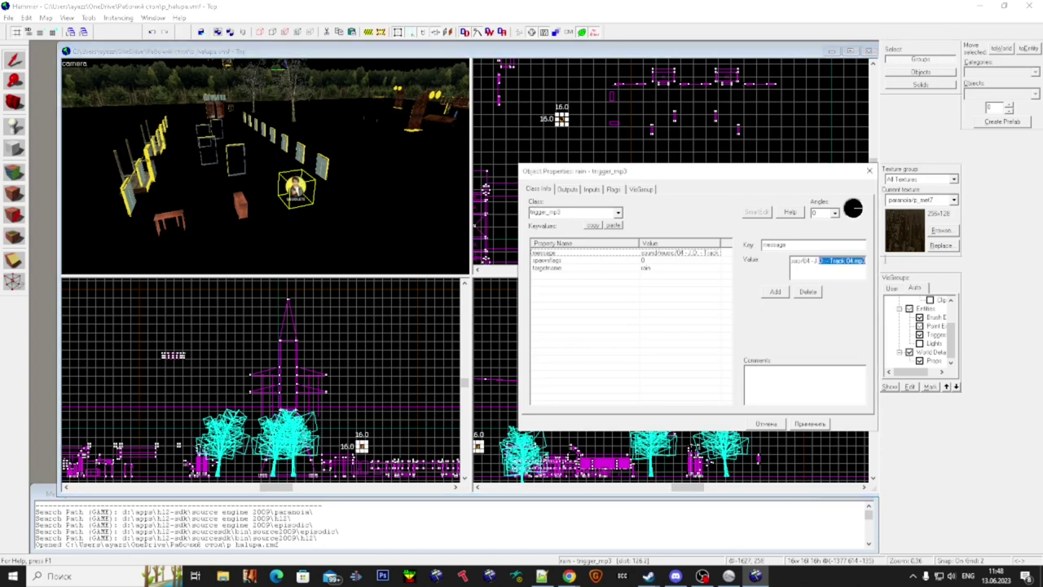
pyautogui.click(828, 266)
# - Change the trigger_mp3 entity's class to ambient_generic
pyautogui.click(619, 213)
pyautogui.write('am')
pyautogui.click(597, 226)
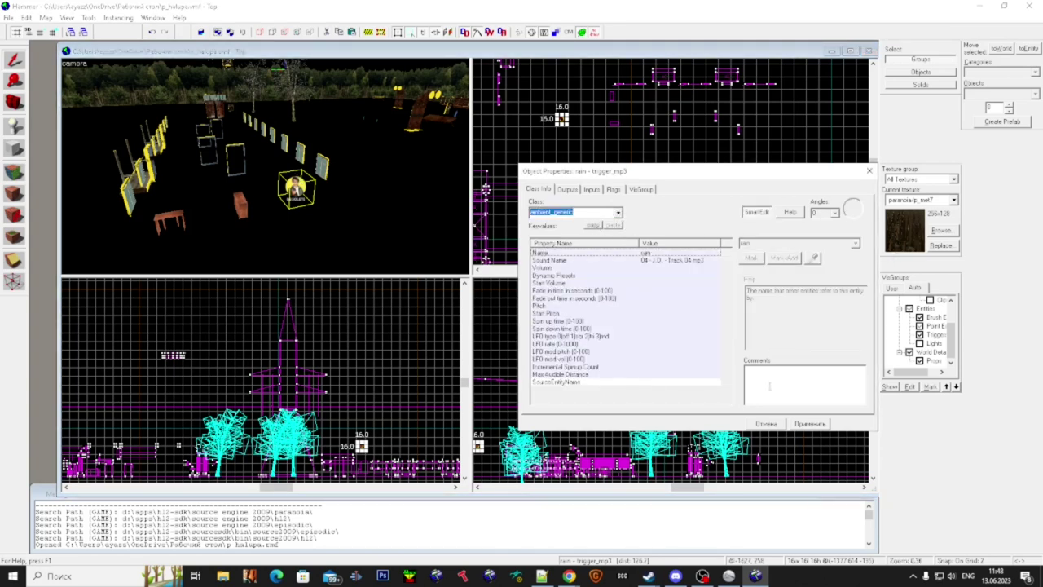
# - Examine the ambient_generic entity's Play everywhere, Start Silent and Is NOT Looped flags, and return to its class info
pyautogui.click(612, 189)
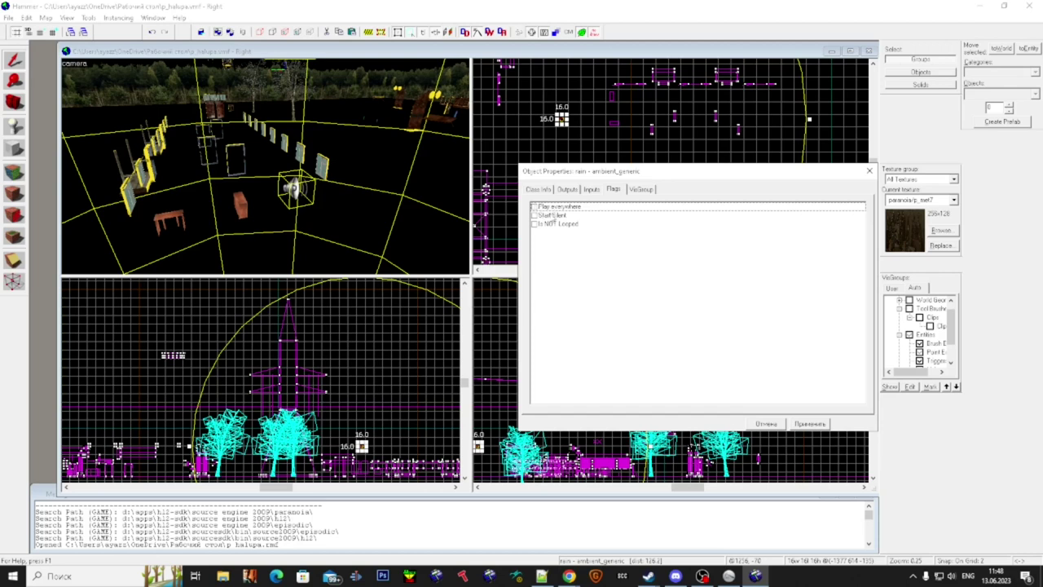
pyautogui.click(534, 207)
pyautogui.click(554, 216)
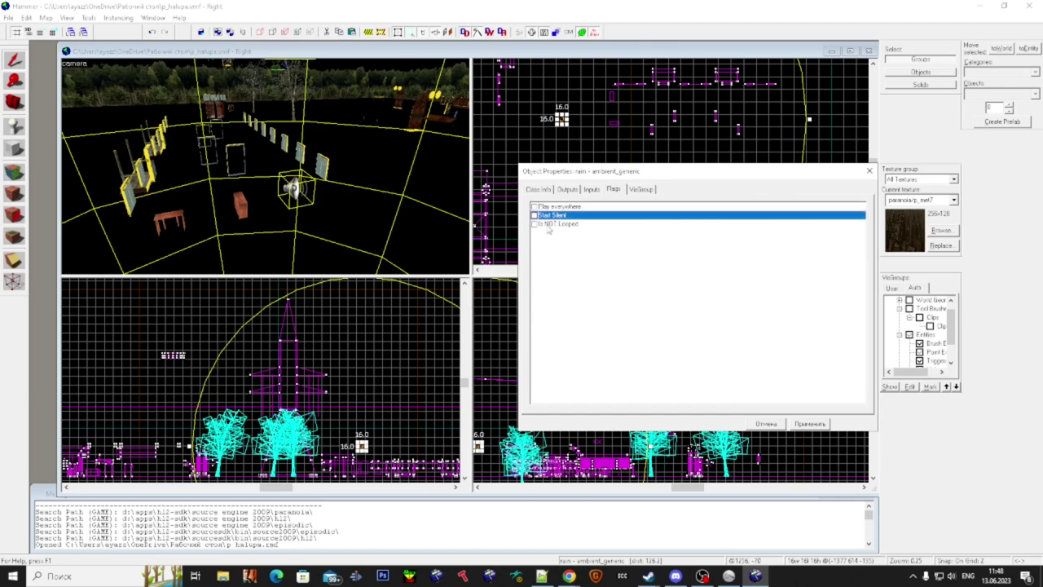
pyautogui.click(563, 226)
pyautogui.click(556, 217)
pyautogui.click(562, 225)
pyautogui.click(544, 191)
pyautogui.click(613, 189)
pyautogui.click(538, 191)
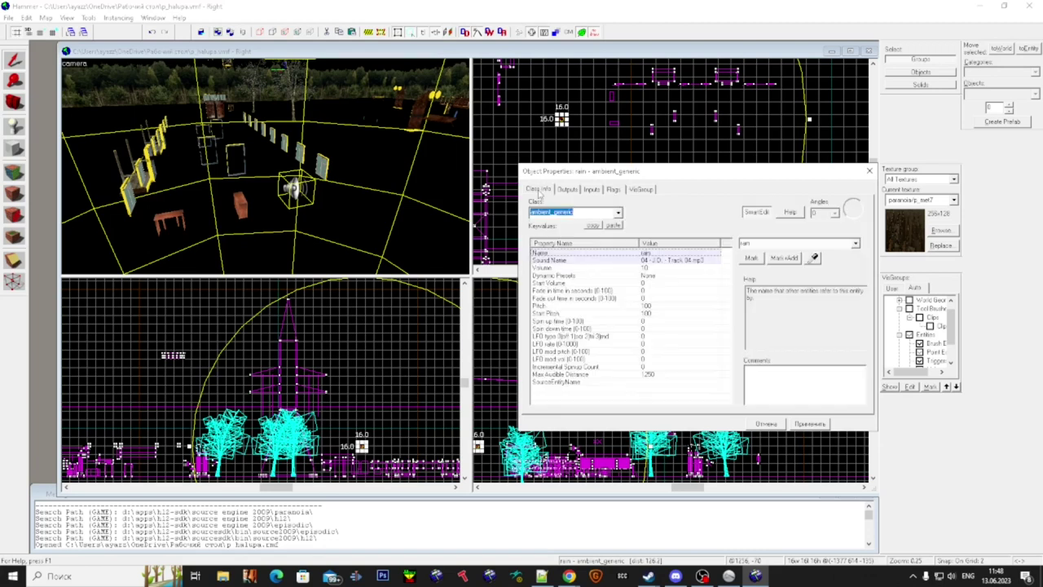
# - Search the raw sounds for the ambient_generic entity's music track, filtering by "4"
pyautogui.click(685, 261)
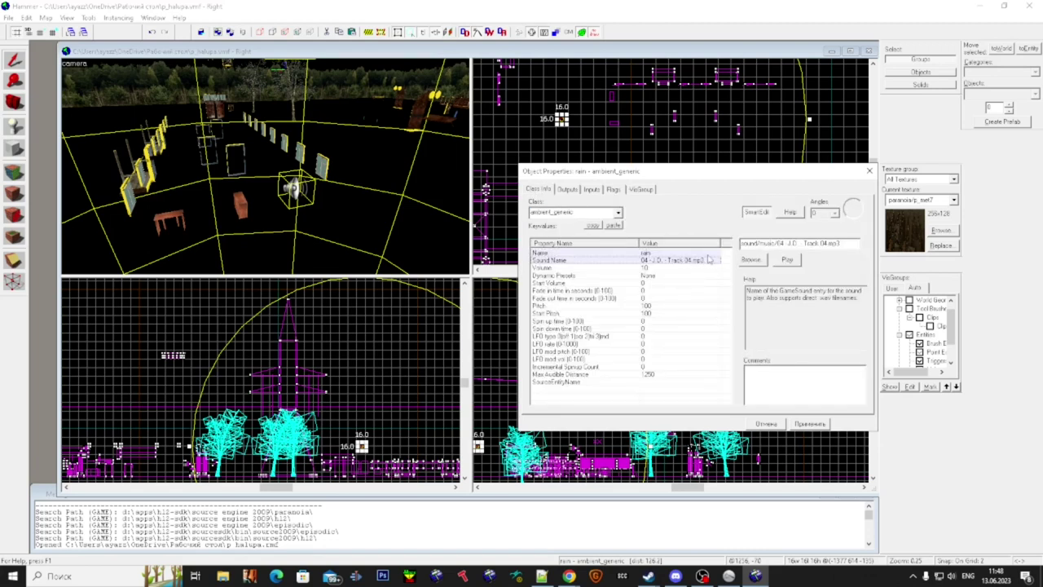
pyautogui.click(751, 259)
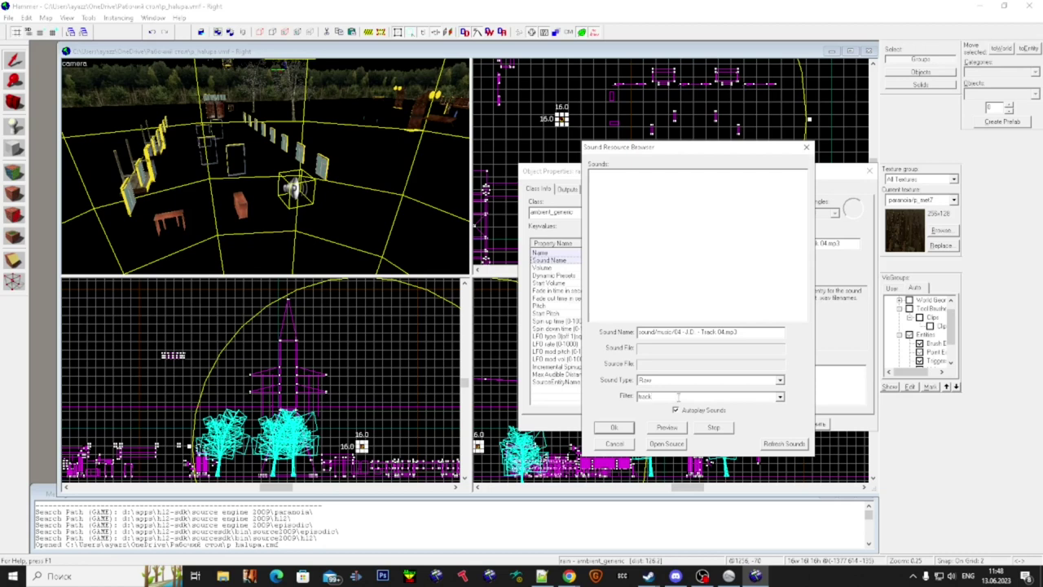
pyautogui.scroll(-13, 675, 257)
pyautogui.scroll(-4, 680, 255)
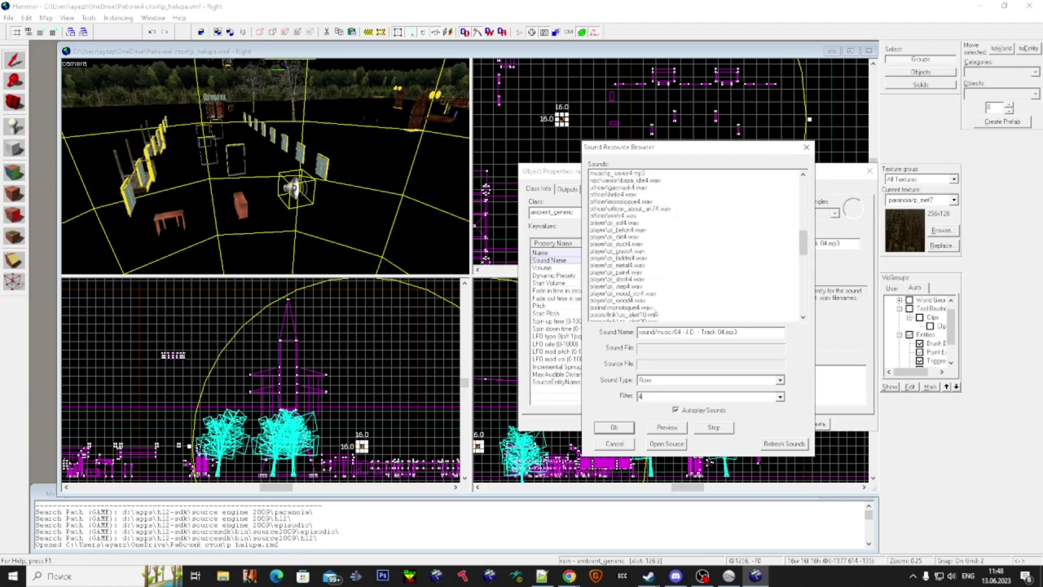
# - Close the sound browser and object properties, and delete the ambient_generic music entity
pyautogui.click(806, 149)
pyautogui.click(869, 171)
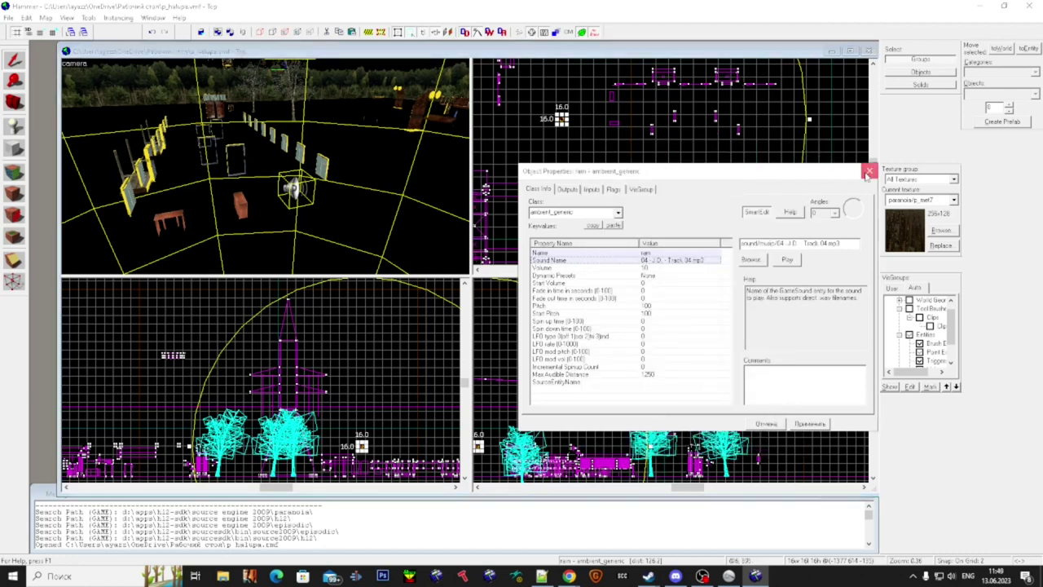
pyautogui.press('Delete')
# - Select all visible objects in the top view, examine their shared properties, and clear the selection
pyautogui.press('z')
pyautogui.press('w')
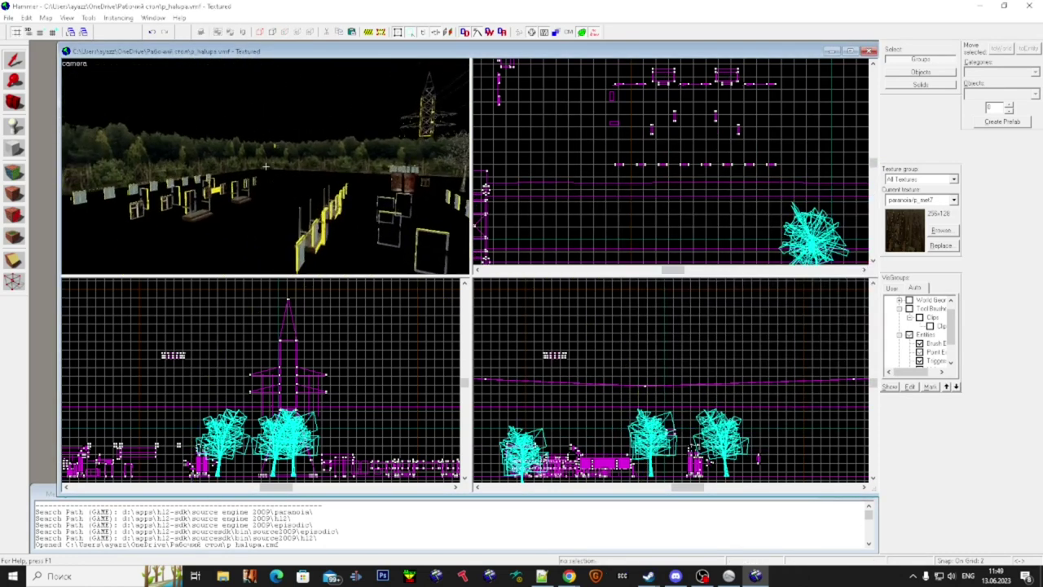
pyautogui.press('w')
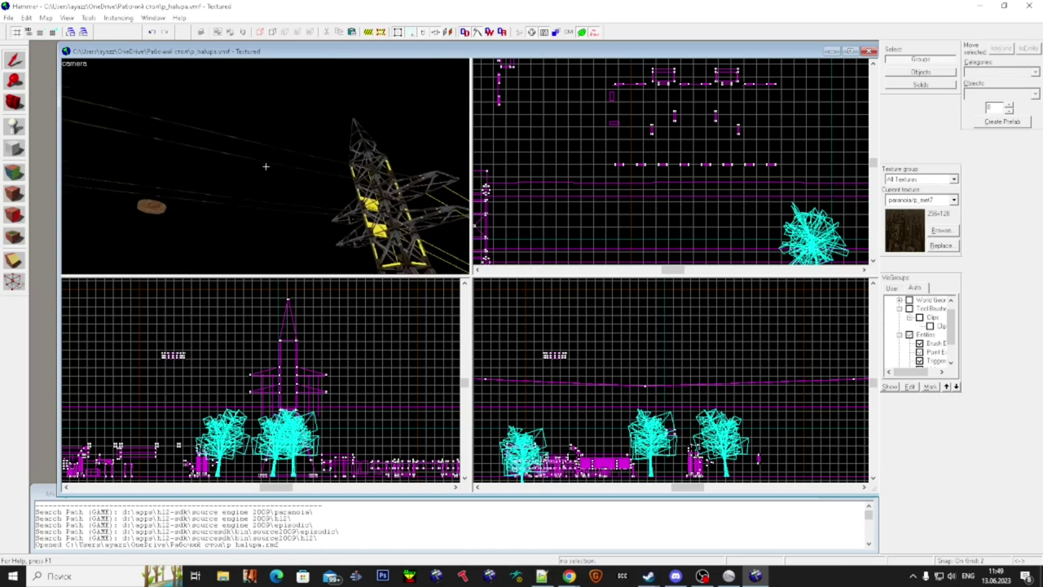
pyautogui.press('w')
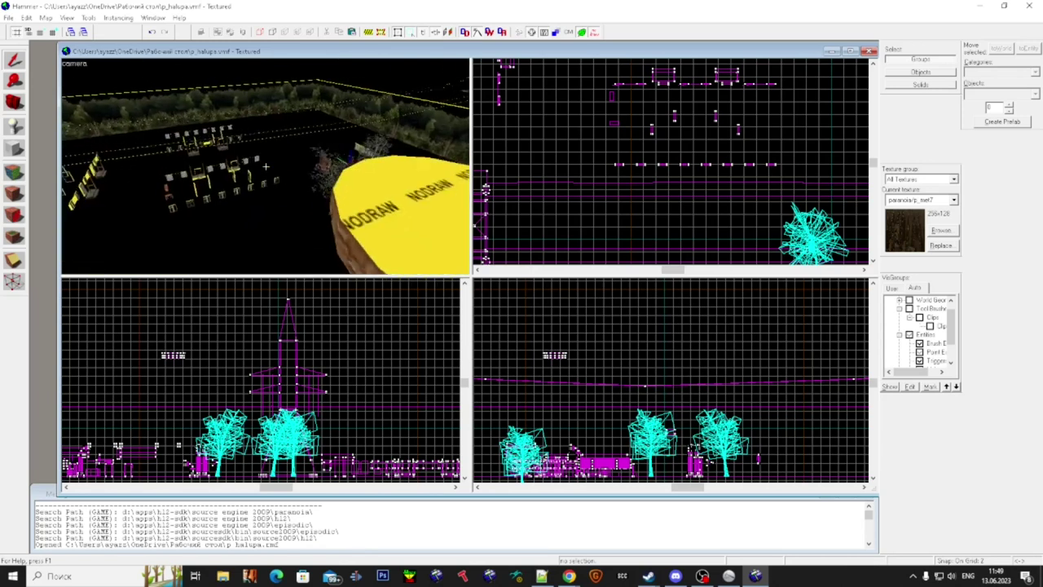
pyautogui.press('z')
pyautogui.scroll(-5, 279, 162)
pyautogui.scroll(-4, 279, 164)
pyautogui.scroll(-12, 689, 160)
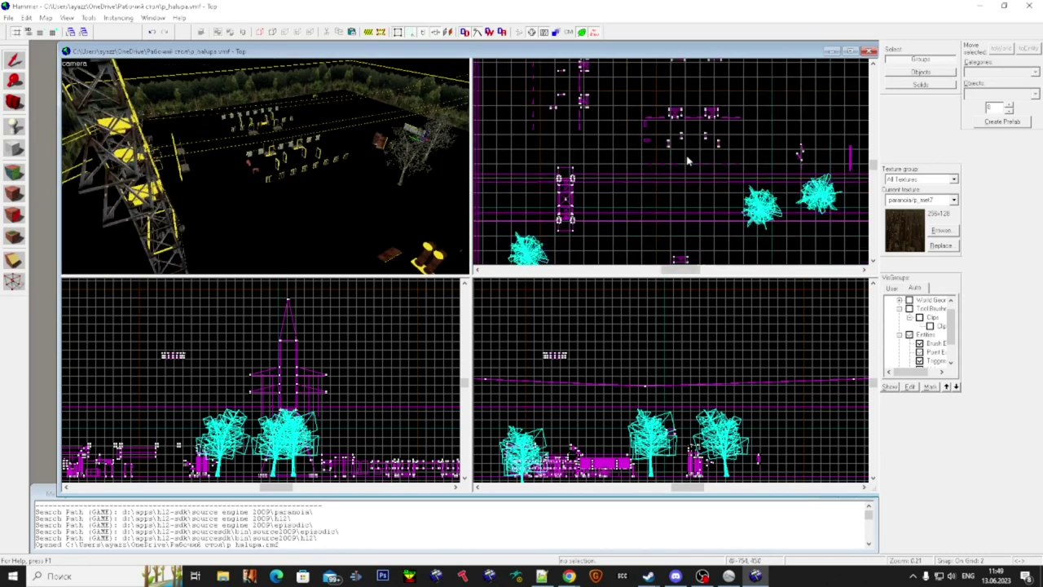
pyautogui.moveTo(629, 80); pyautogui.dragTo(824, 246)
pyautogui.press('Return')
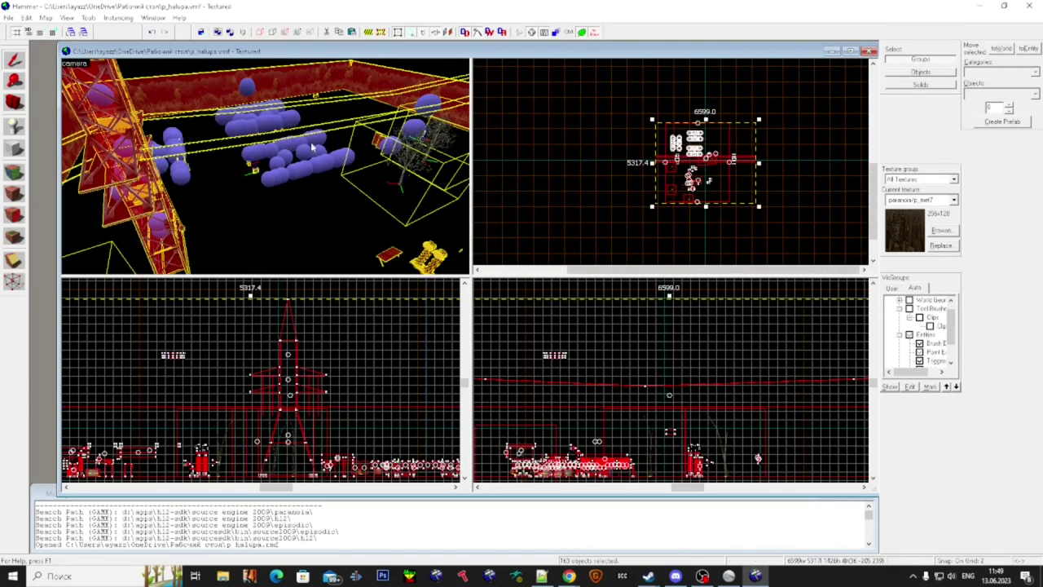
pyautogui.hotkey('alt', 'Return')
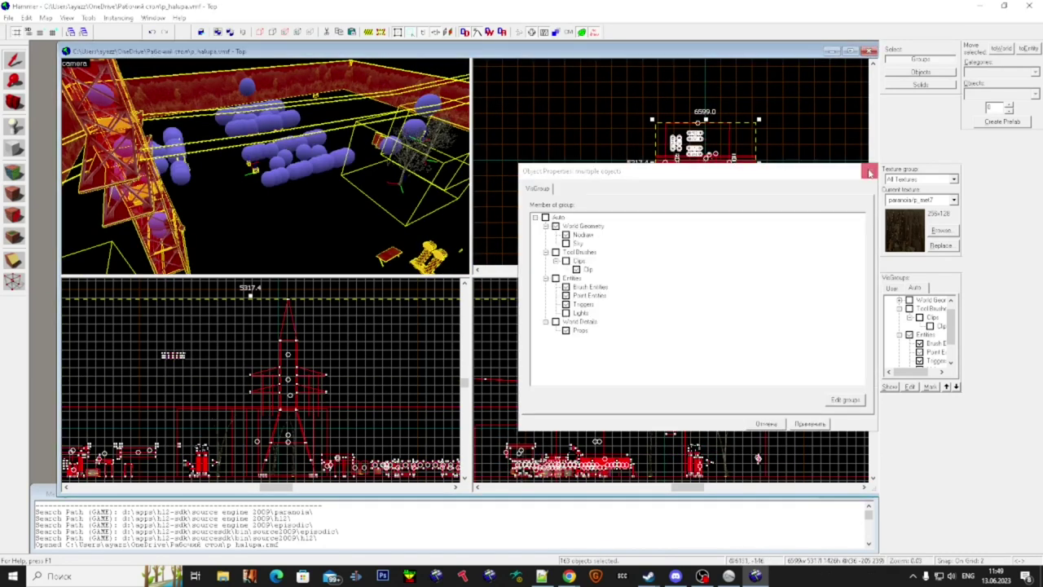
pyautogui.click(868, 172)
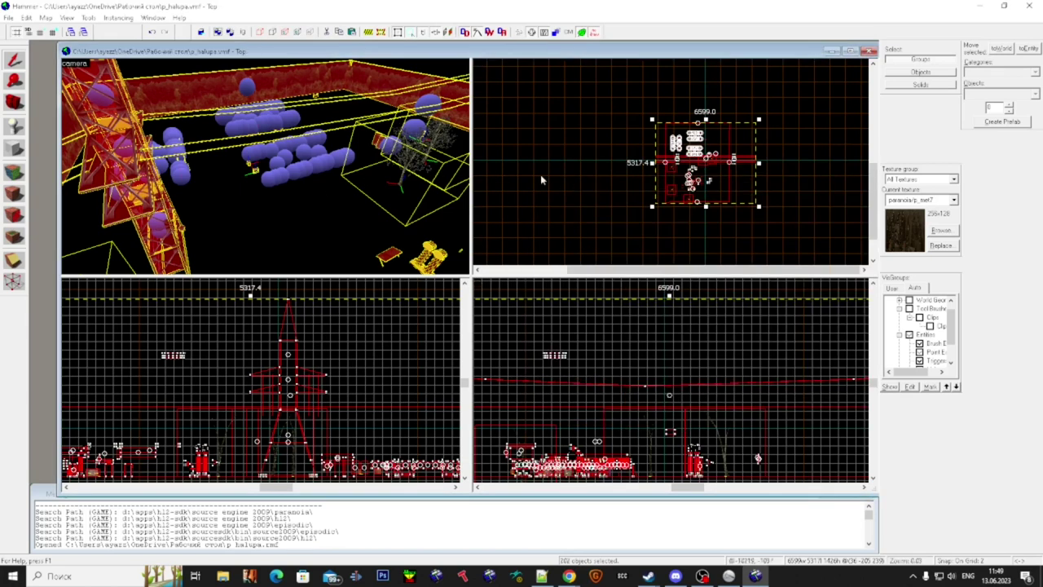
pyautogui.rightClick(702, 126)
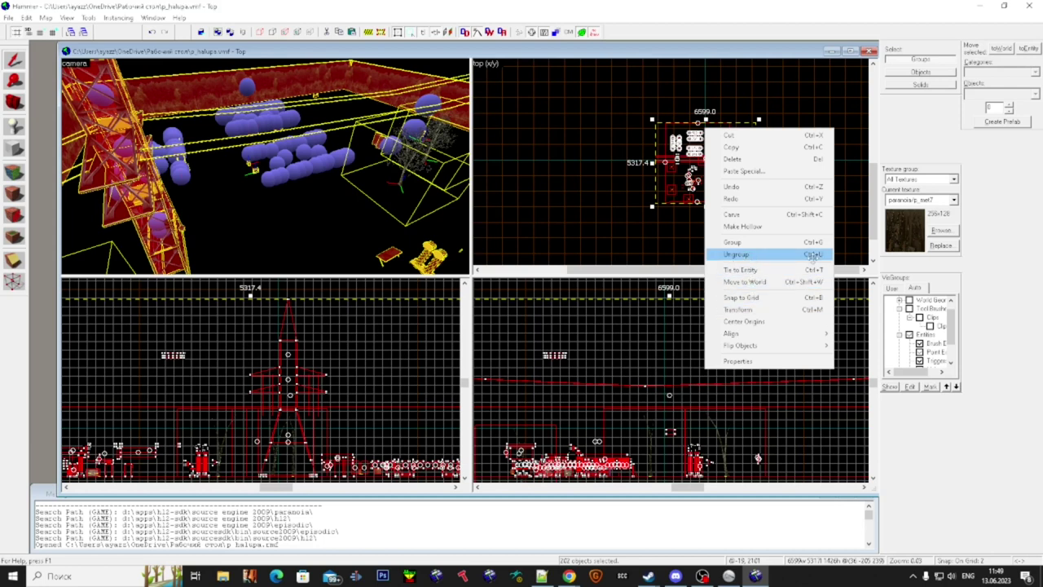
pyautogui.click(301, 218)
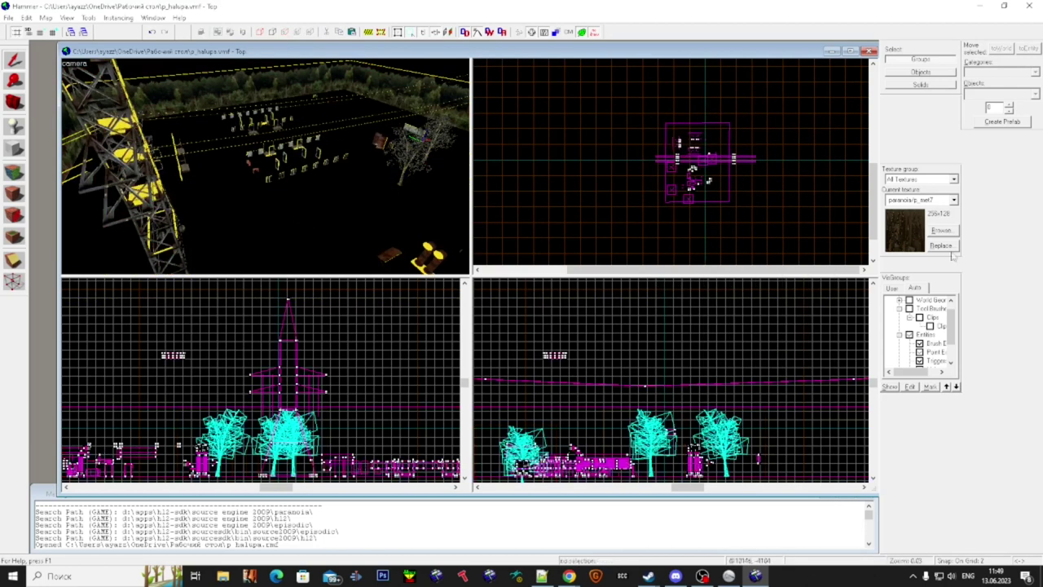
# - Hide all auto visgroups and show only Brush Entities and Props again
pyautogui.scroll(1, 930, 315)
pyautogui.click(900, 301)
pyautogui.scroll(-1, 921, 334)
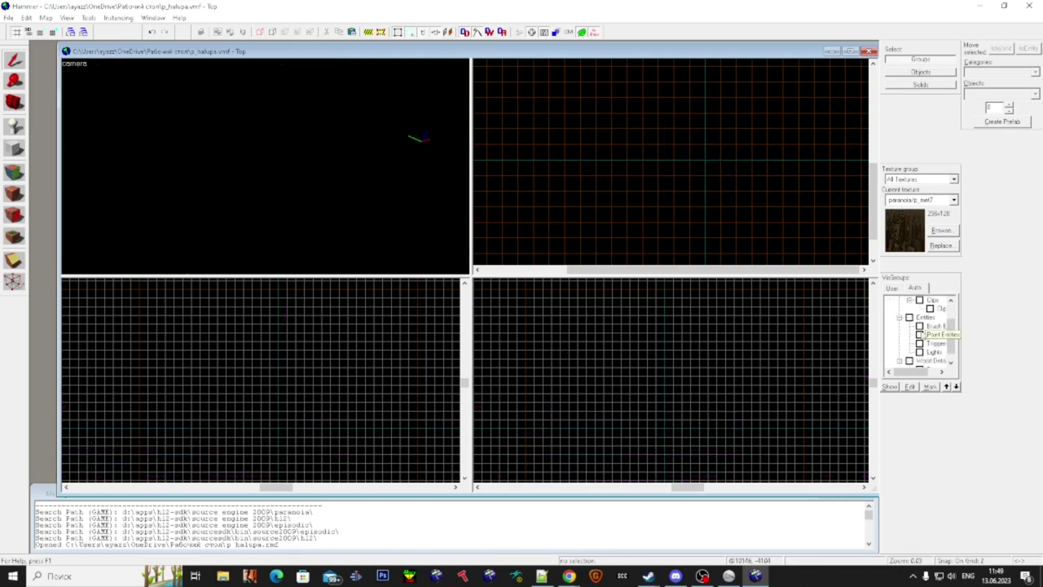
pyautogui.click(921, 326)
pyautogui.scroll(-1, 923, 331)
pyautogui.click(922, 362)
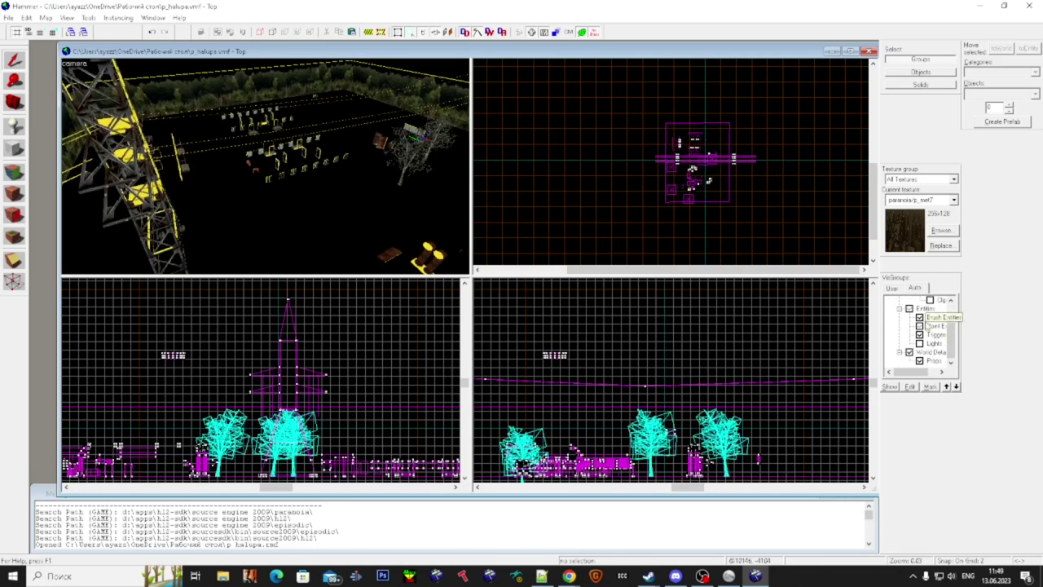
# - Select all visible objects in the top view, set their rendercolor to 255 255 255, and clear the selection
pyautogui.scroll(-4, 541, 161)
pyautogui.moveTo(621, 102); pyautogui.dragTo(741, 206)
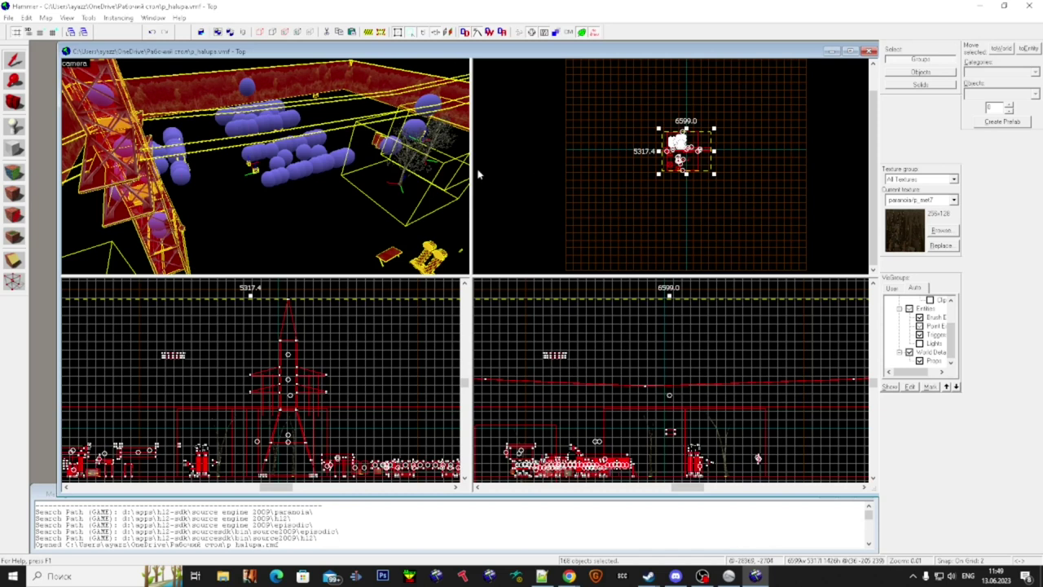
pyautogui.hotkey('alt', 'Return')
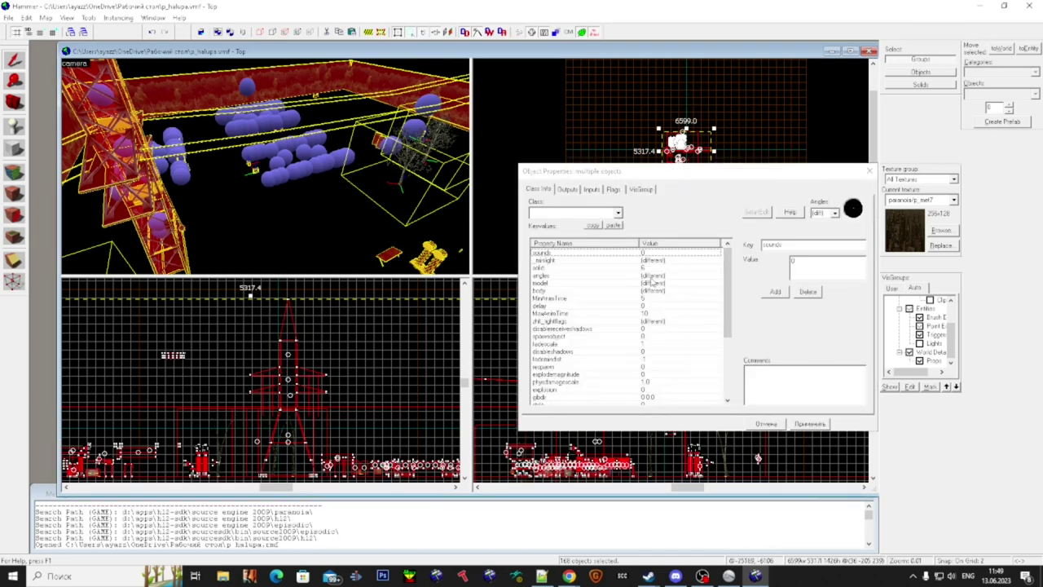
pyautogui.scroll(-3, 636, 342)
pyautogui.click(597, 380)
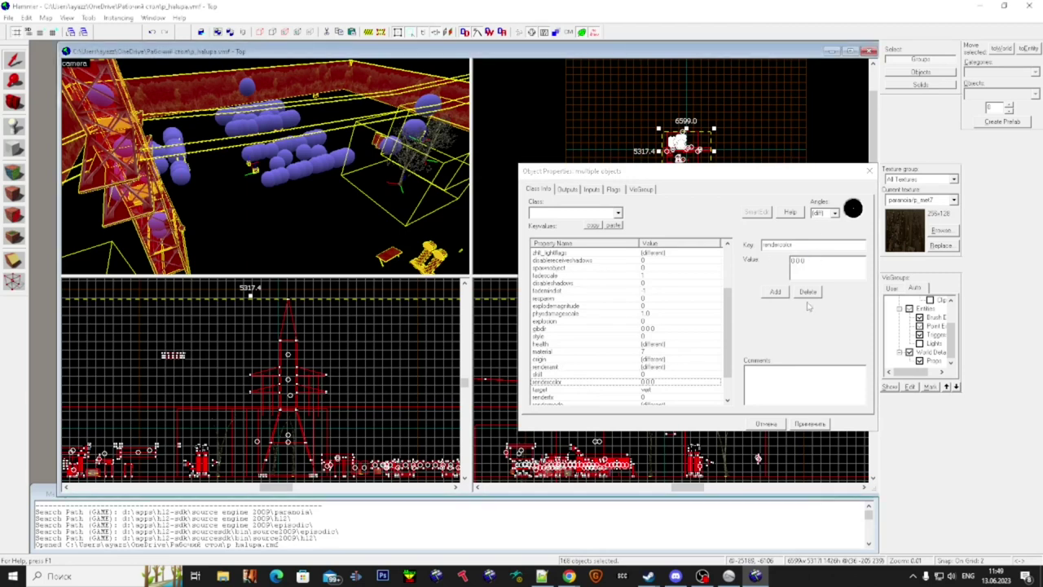
pyautogui.click(818, 259)
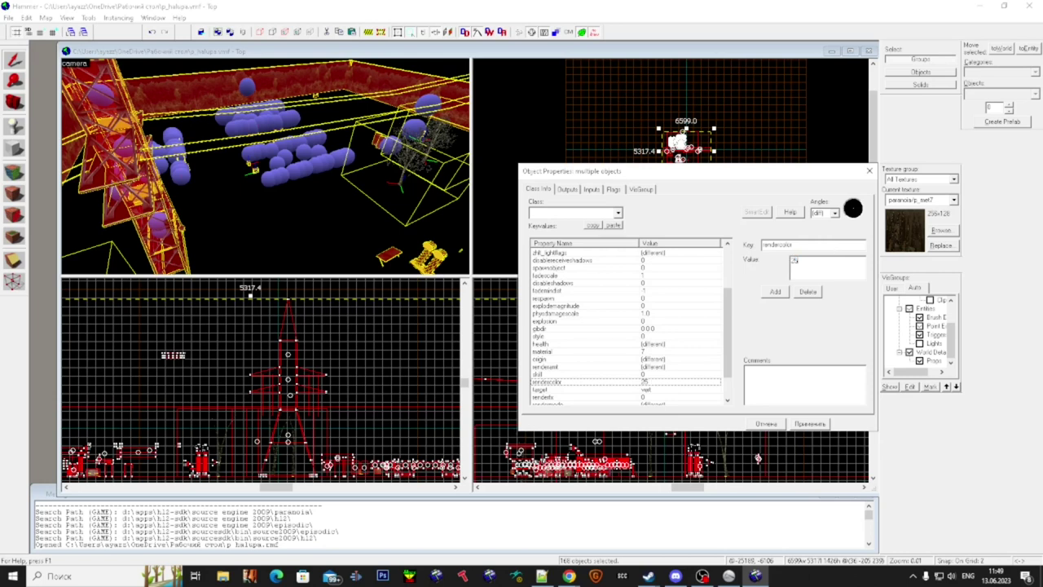
pyautogui.click(811, 422)
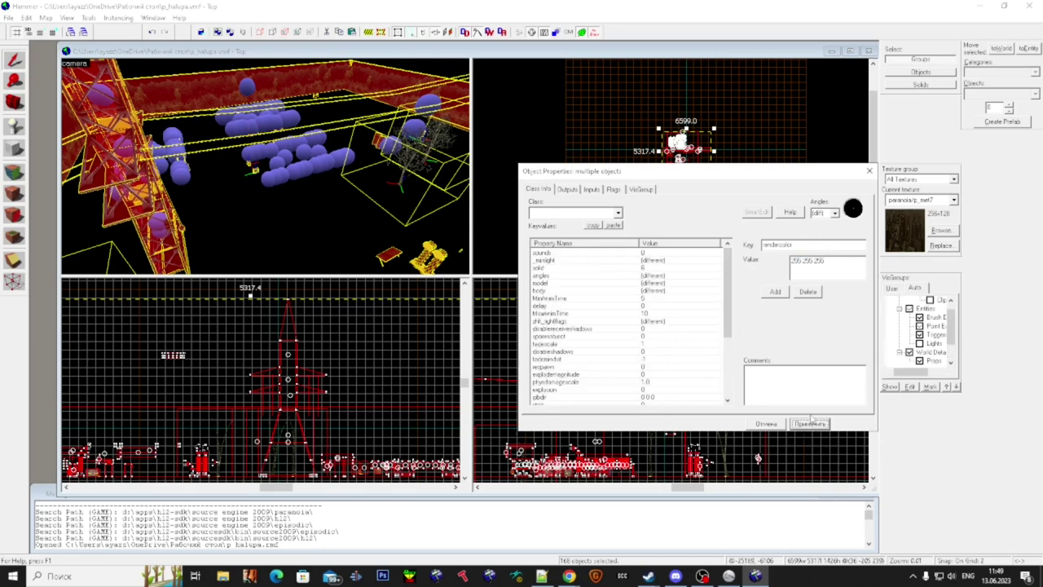
pyautogui.click(869, 170)
pyautogui.press('Escape')
pyautogui.scroll(1, 528, 233)
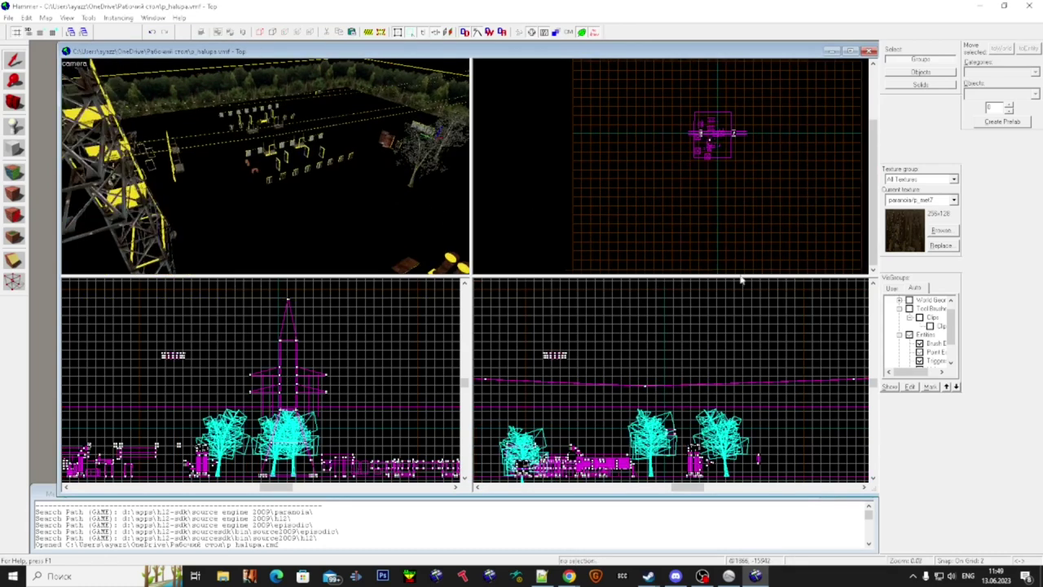
# - Show all auto visgroups again so that every object in the map is displayed
pyautogui.scroll(1, 766, 286)
pyautogui.scroll(1, 901, 306)
pyautogui.click(900, 301)
pyautogui.click(900, 300)
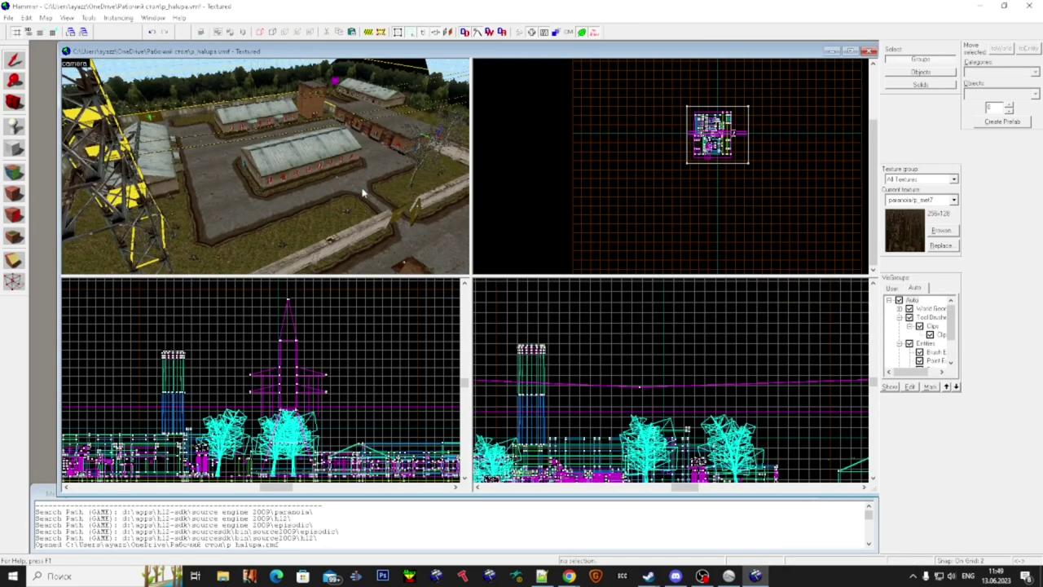
# - Survey the building roofs, perimeter walls and power pylon in the 3D view for outdated objects
pyautogui.press('w')
pyautogui.press('z')
pyautogui.press('w')
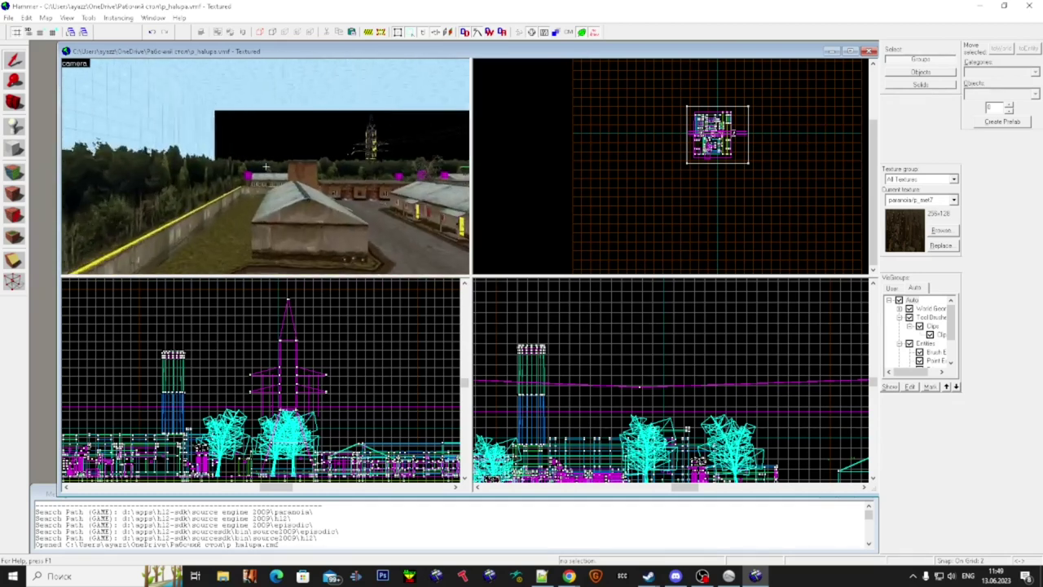
pyautogui.press('w')
pyautogui.press('w')
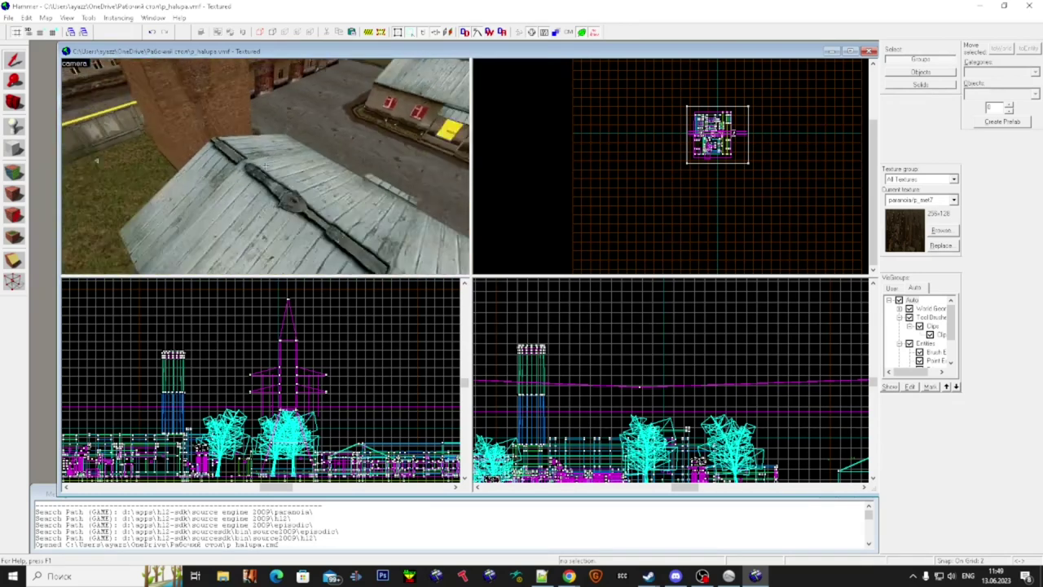
pyautogui.press('w')
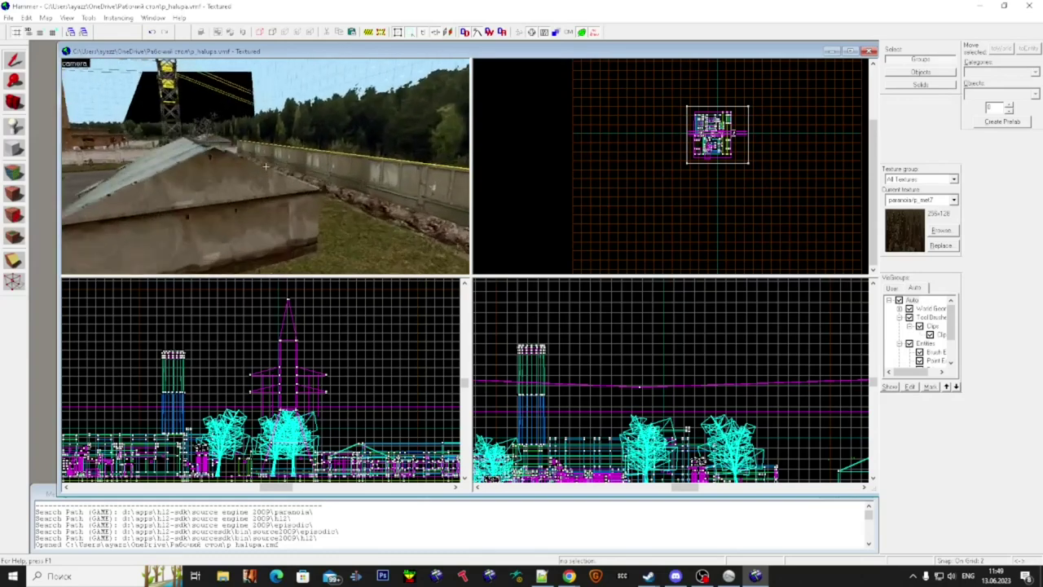
pyautogui.press('w')
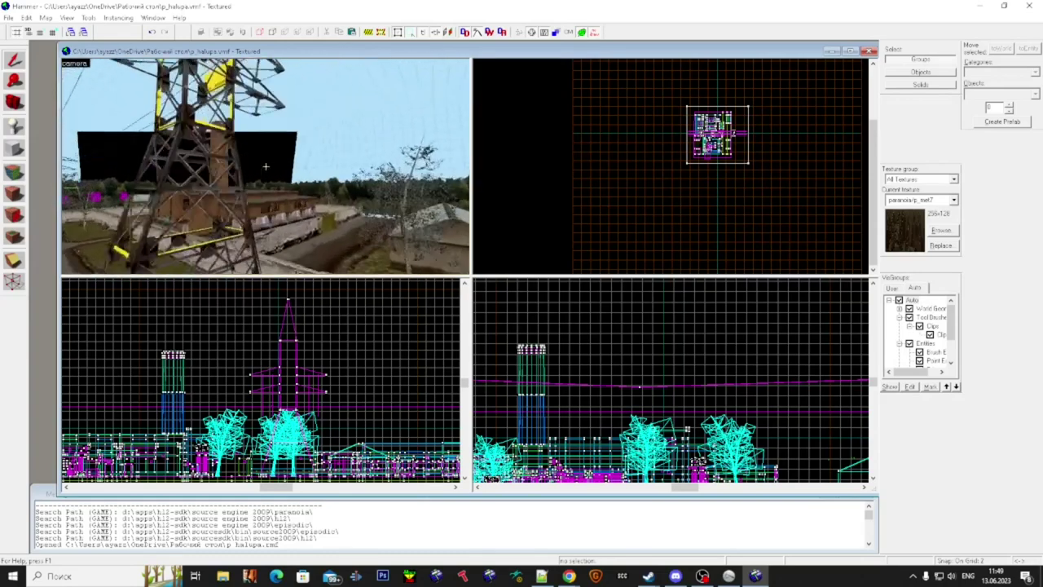
pyautogui.press('s')
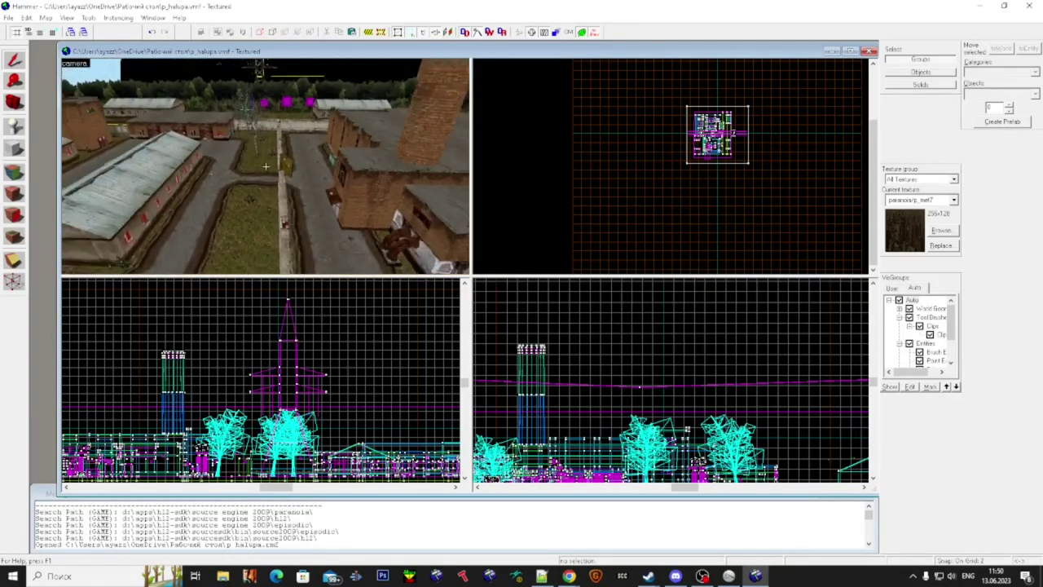
# - Delete the three env_sprite entities with missing checkerboard textures near the forest edge
pyautogui.press('w')
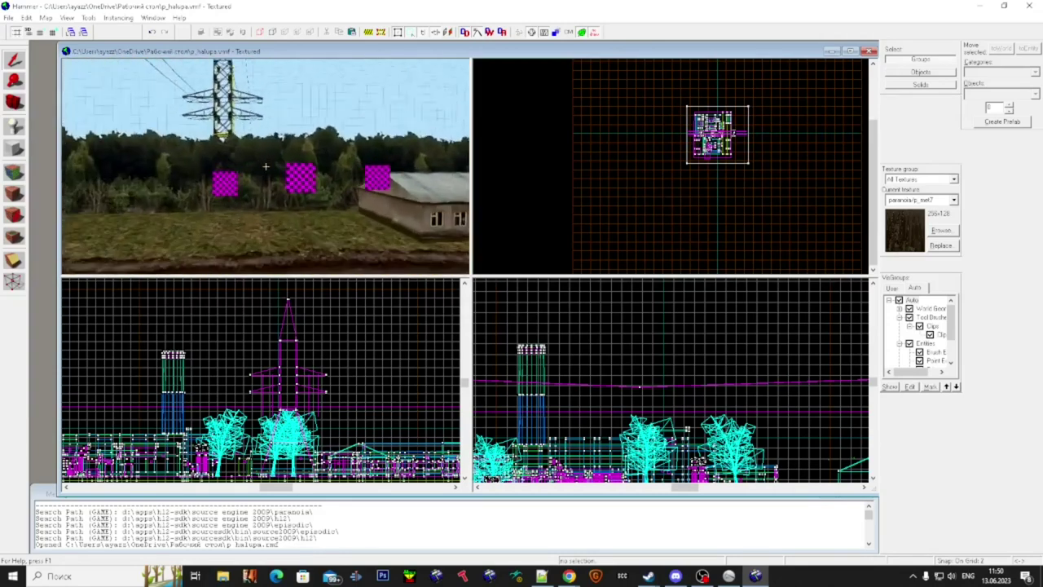
pyautogui.click(265, 167)
pyautogui.press('s')
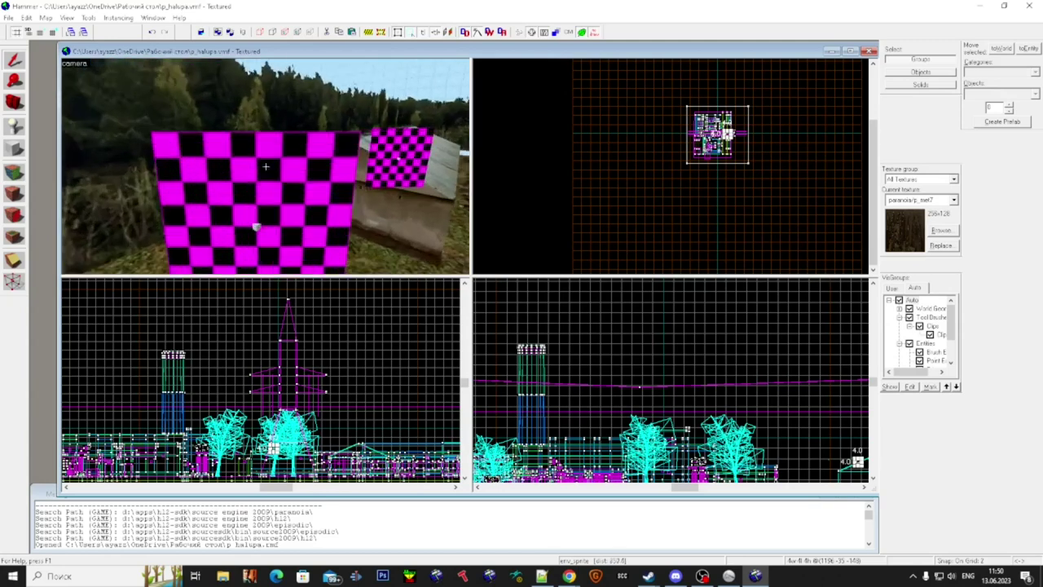
pyautogui.press('Delete')
pyautogui.click(266, 167)
pyautogui.press('Delete')
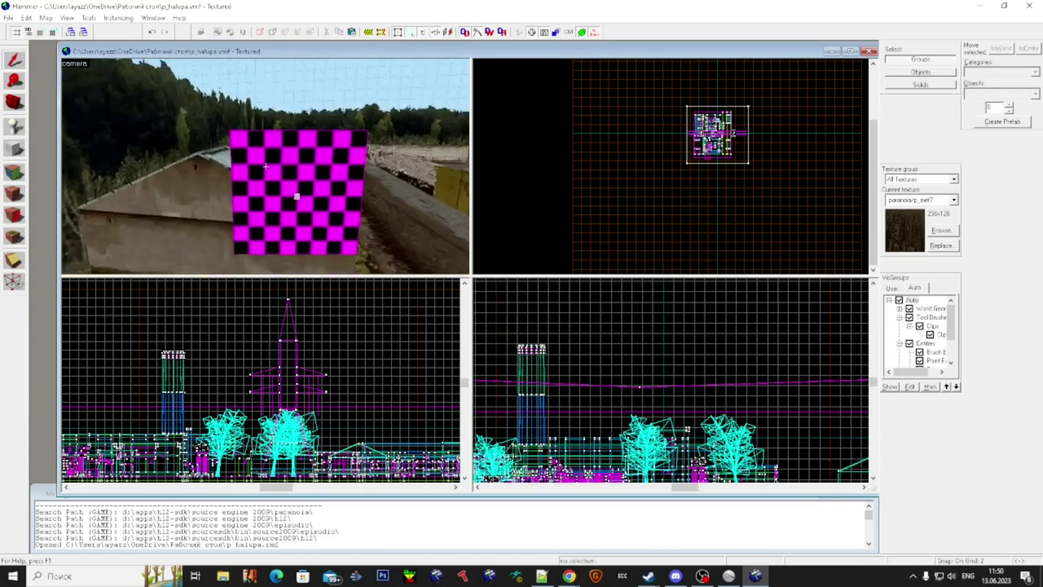
pyautogui.click(266, 166)
pyautogui.press('Delete')
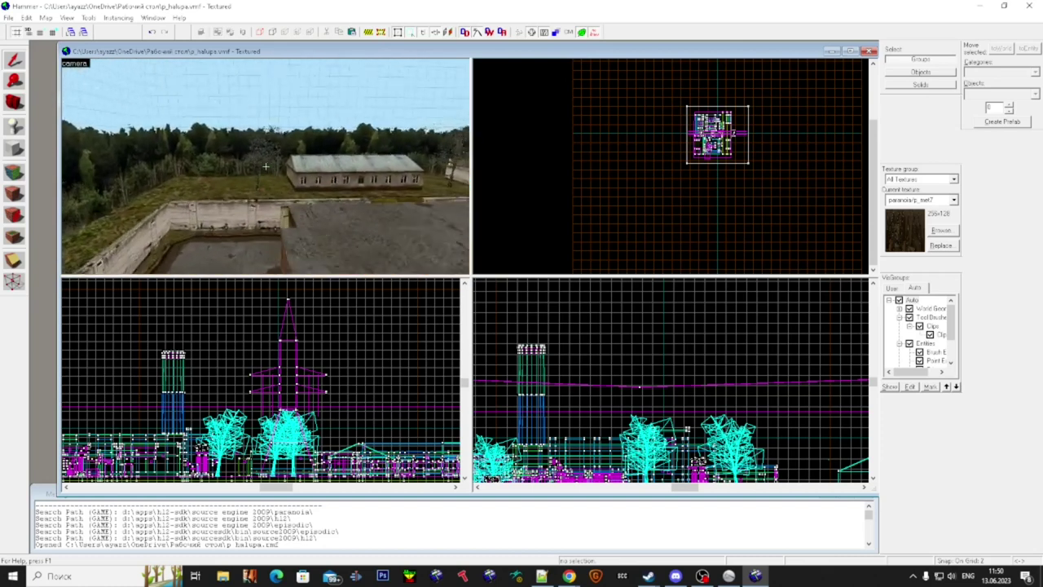
# - Select the prop_dynamic trees along the forest edge one after another to check them, and clear the selection
pyautogui.click(265, 167)
pyautogui.click(266, 166)
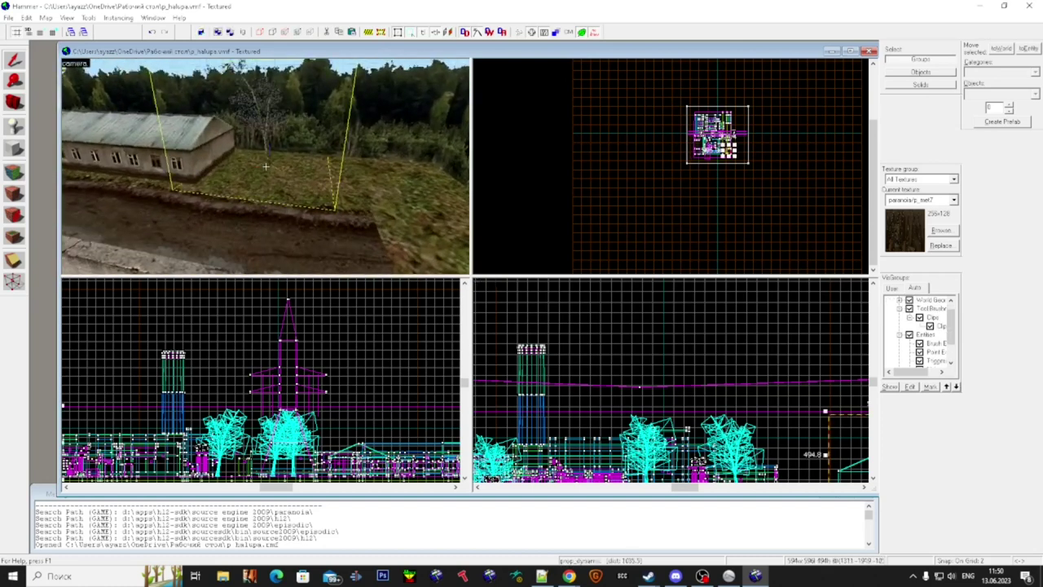
pyautogui.click(266, 166)
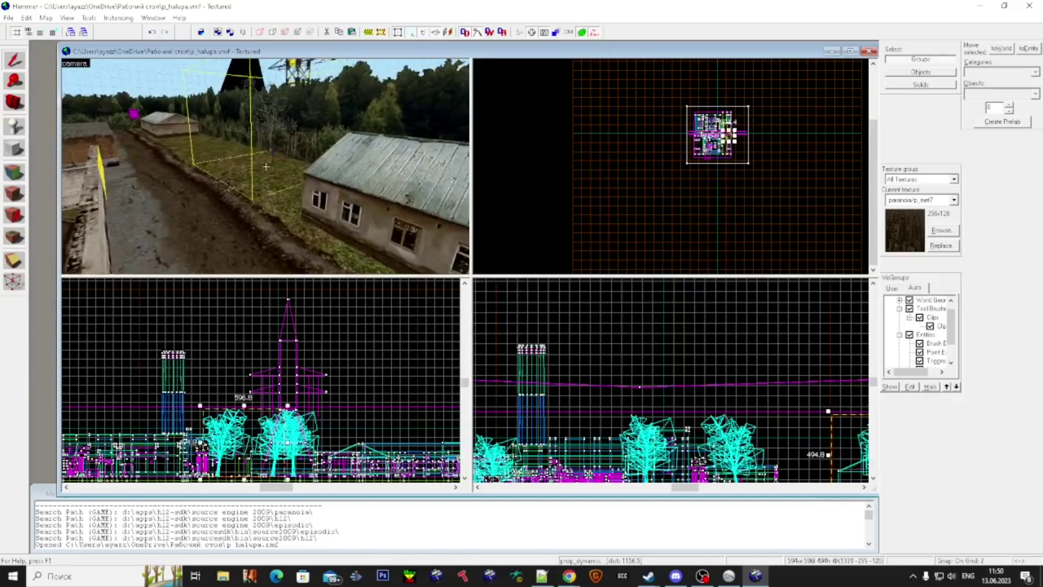
pyautogui.click(266, 166)
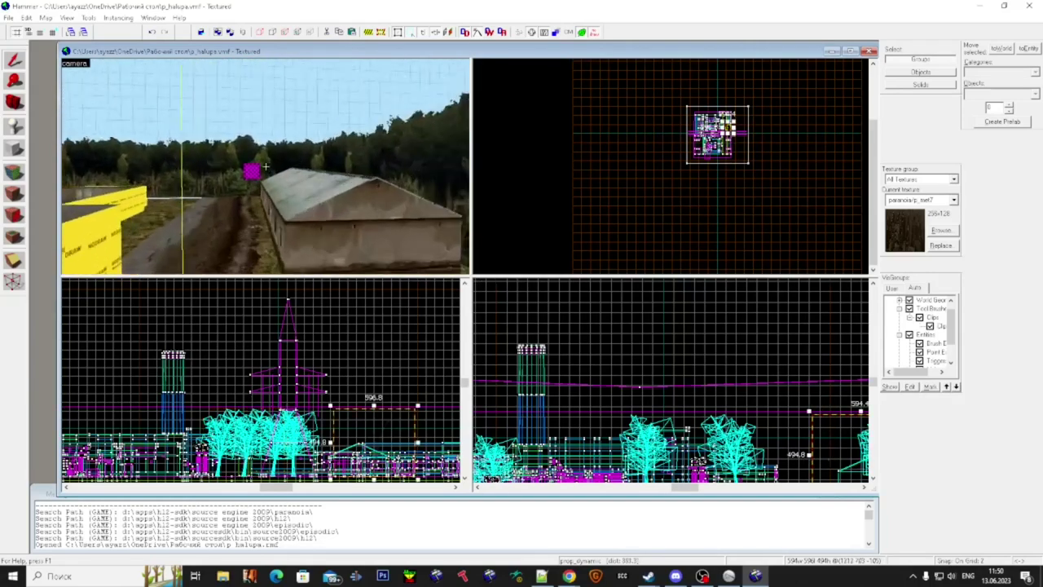
pyautogui.click(265, 166)
pyautogui.press('Escape')
pyautogui.click(266, 166)
pyautogui.press('Escape')
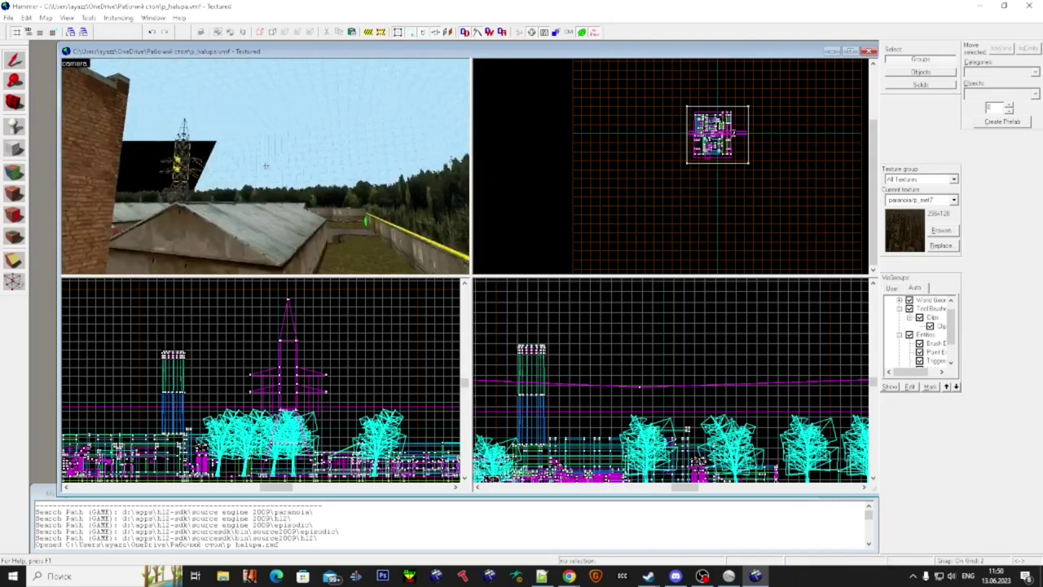
# - Inspect the roofs, attic and rooms of the buildings, the gate yard and the brick building for remaining problems
pyautogui.press('w')
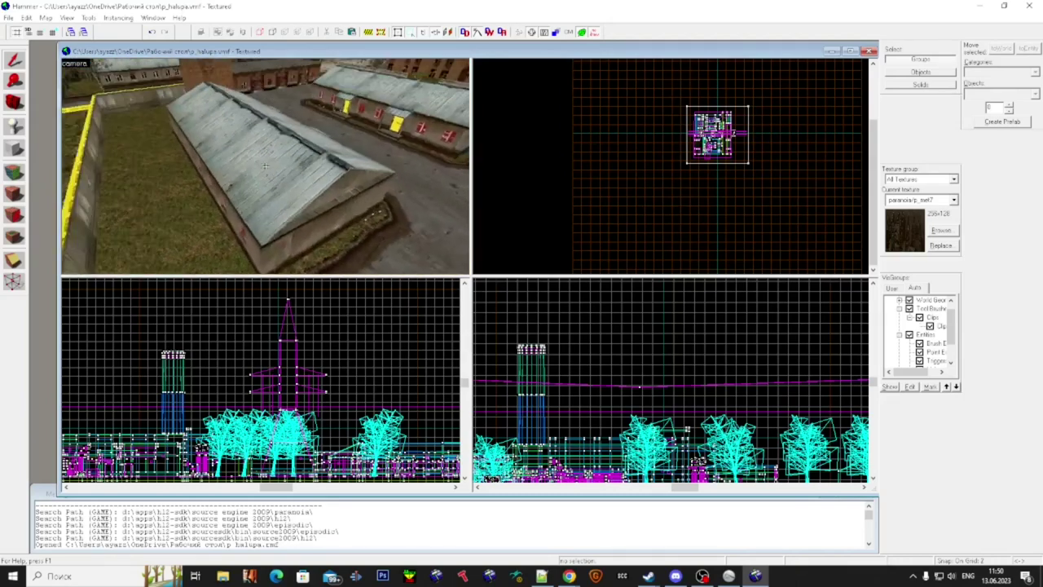
pyautogui.press('w')
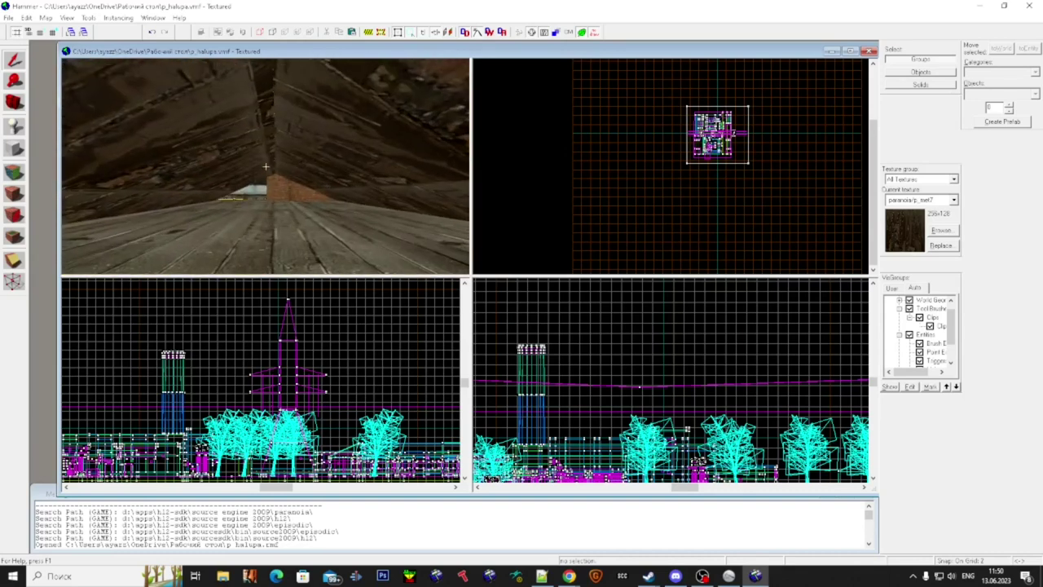
pyautogui.press('w')
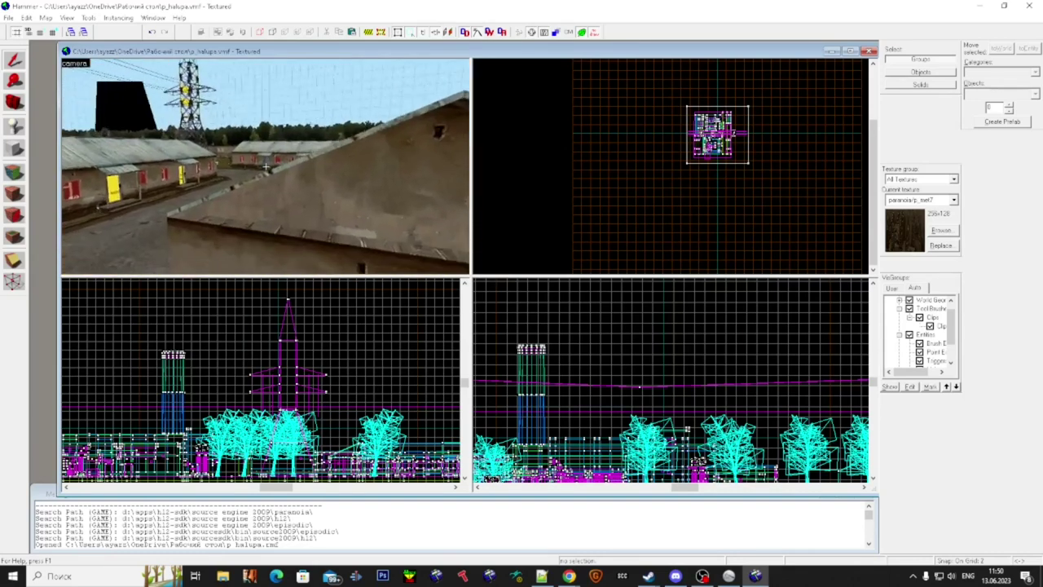
pyautogui.press('w')
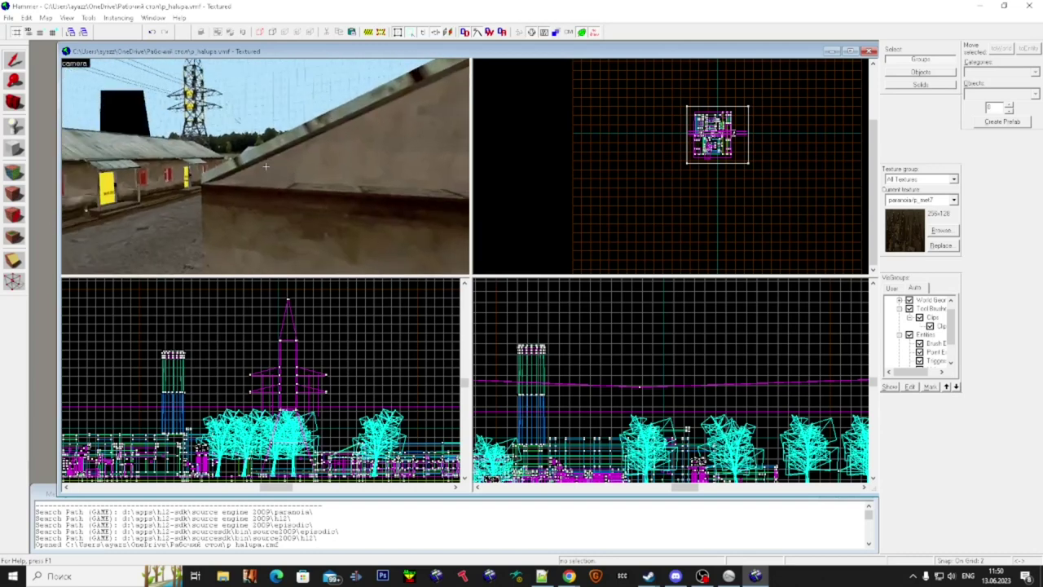
pyautogui.press('w')
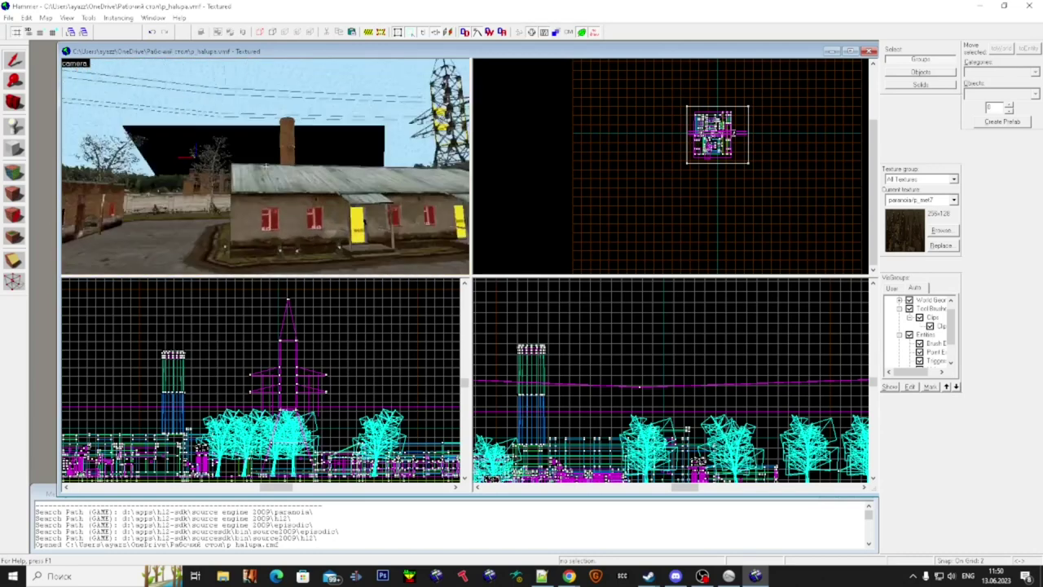
pyautogui.press('w')
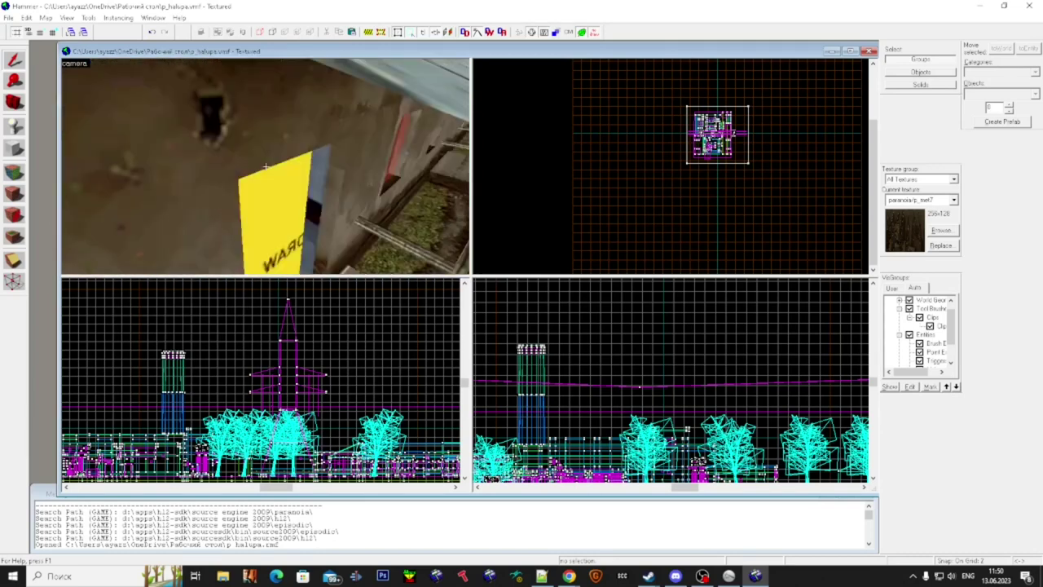
pyautogui.press('w')
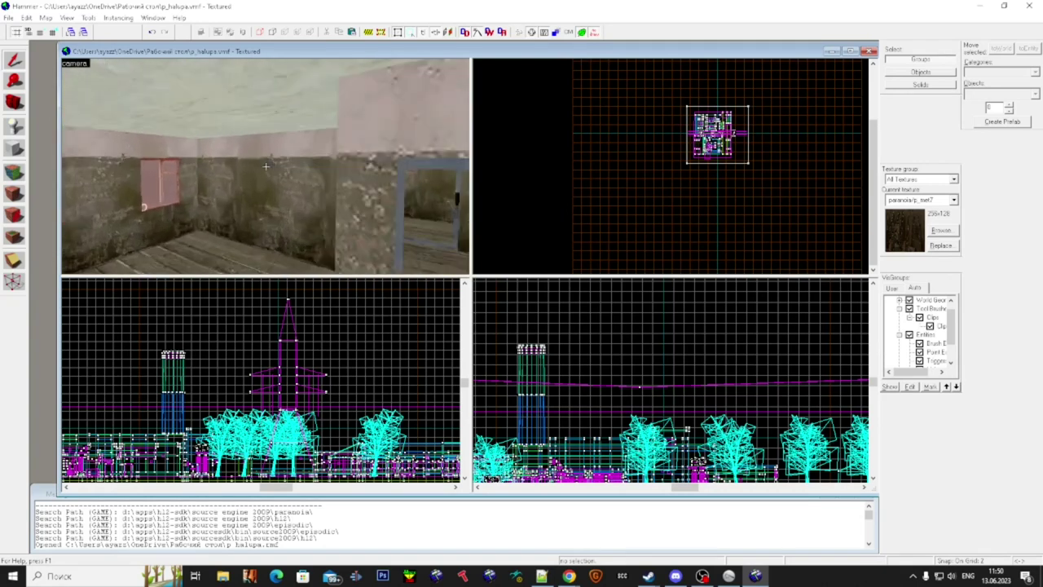
pyautogui.press('w')
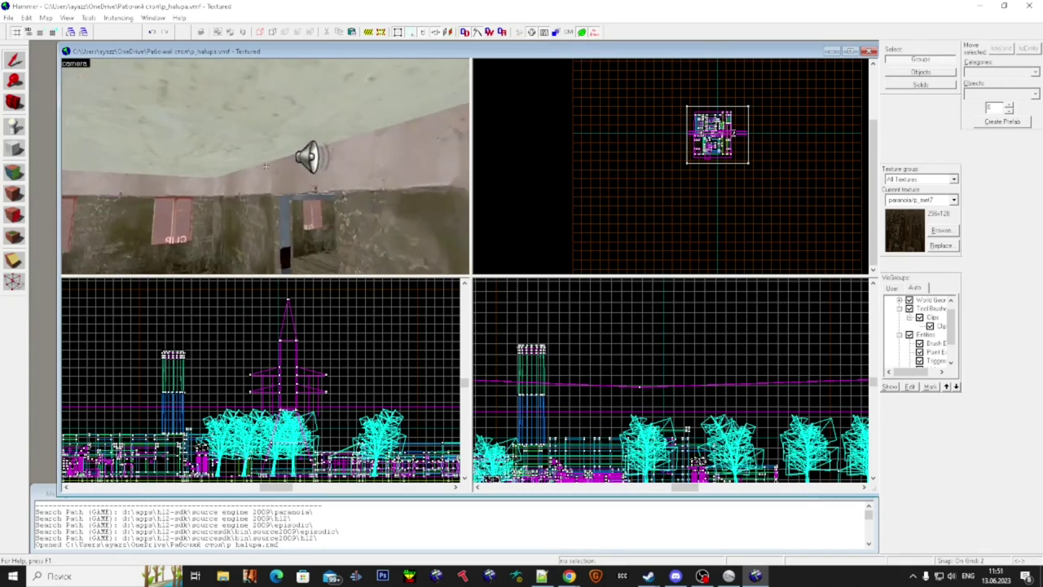
pyautogui.press('w')
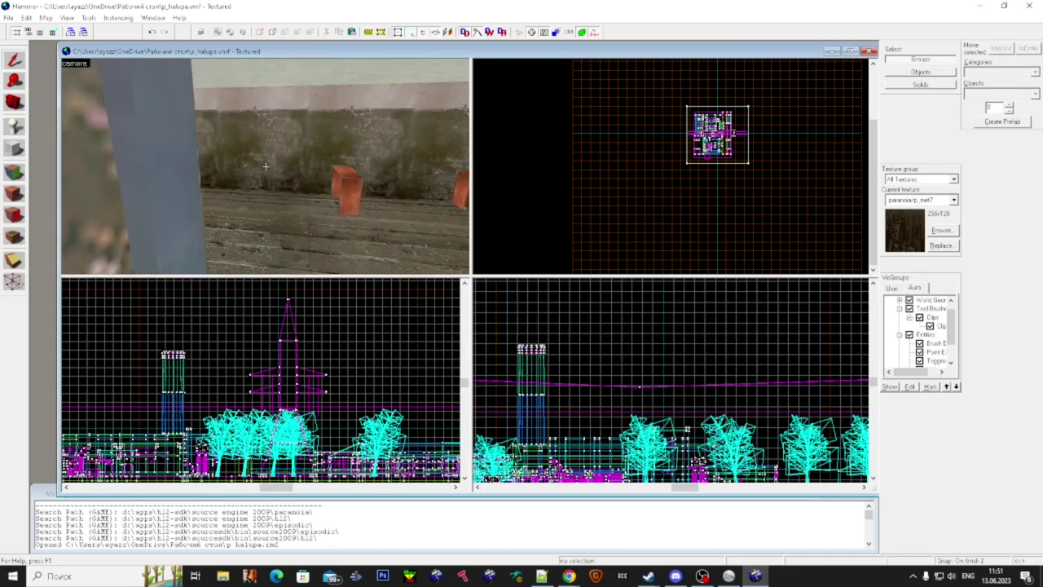
pyautogui.press('w')
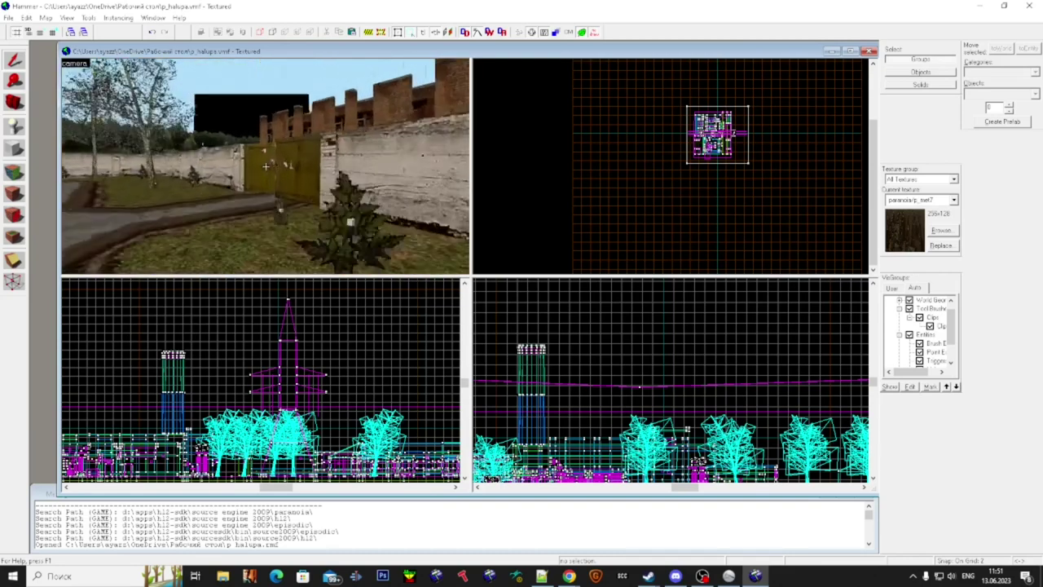
pyautogui.press('w')
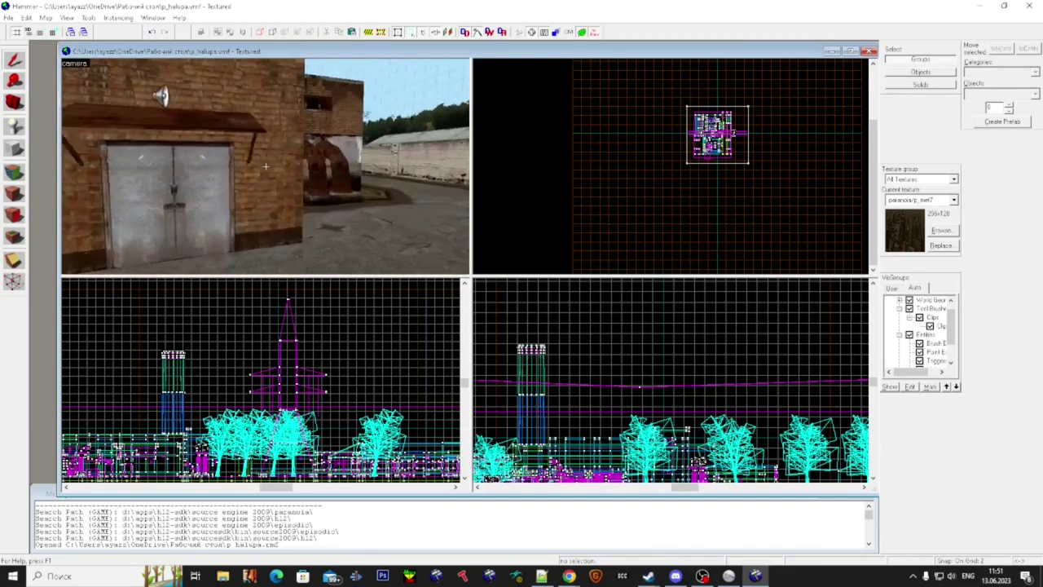
pyautogui.press('w')
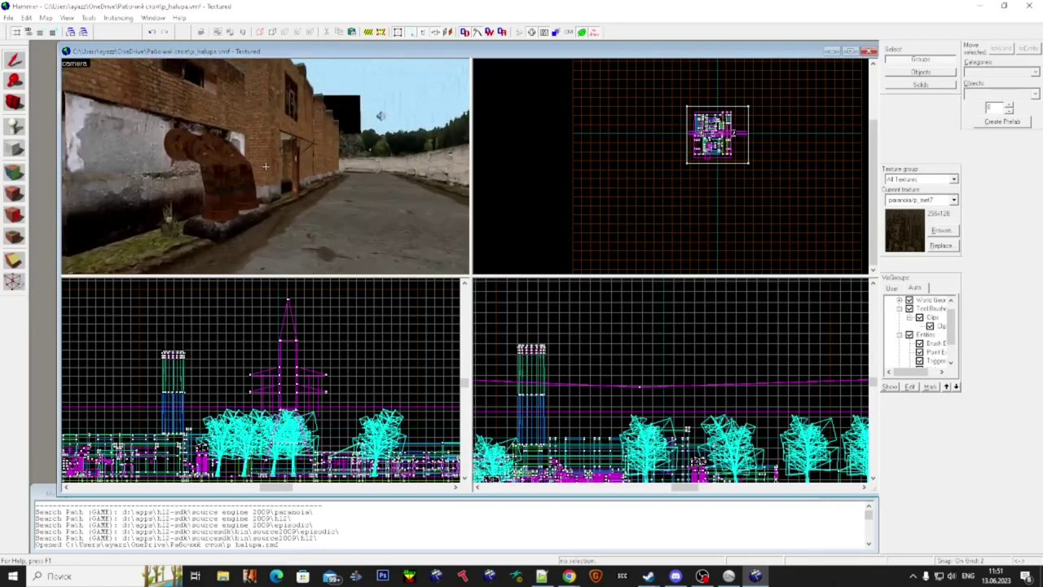
pyautogui.press('w')
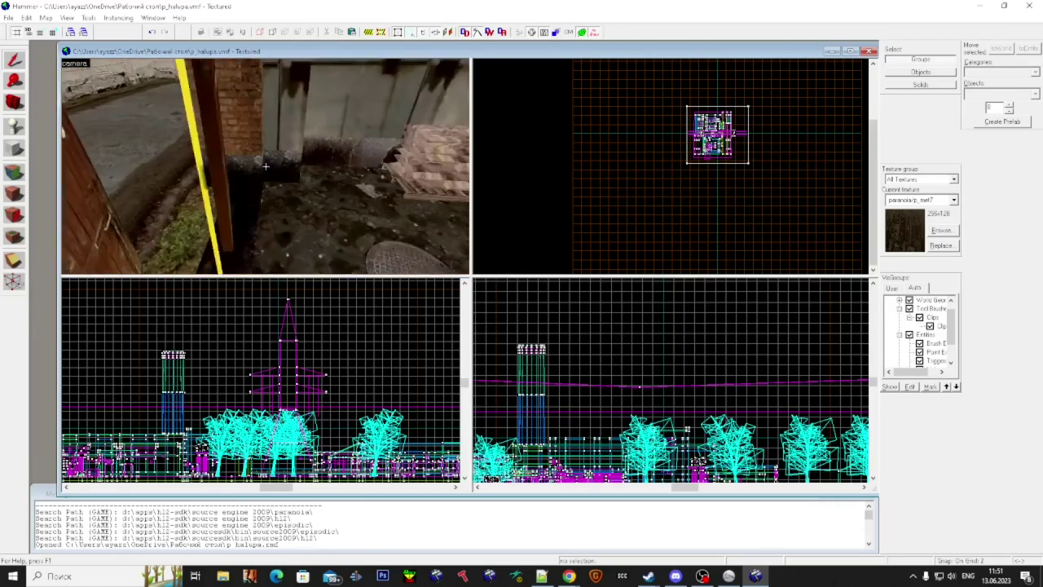
# - Select the narrow func_illusionary brush in the wooden doorway of the brick building, examine it from both sides, and clear the selection
pyautogui.click(266, 167)
pyautogui.click(266, 166)
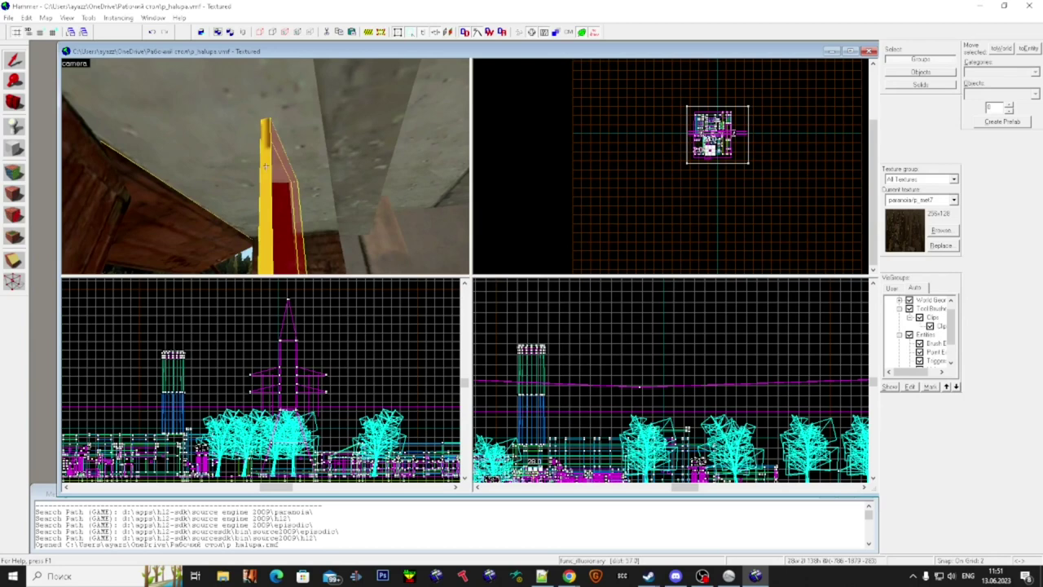
pyautogui.press('w')
pyautogui.press('w')
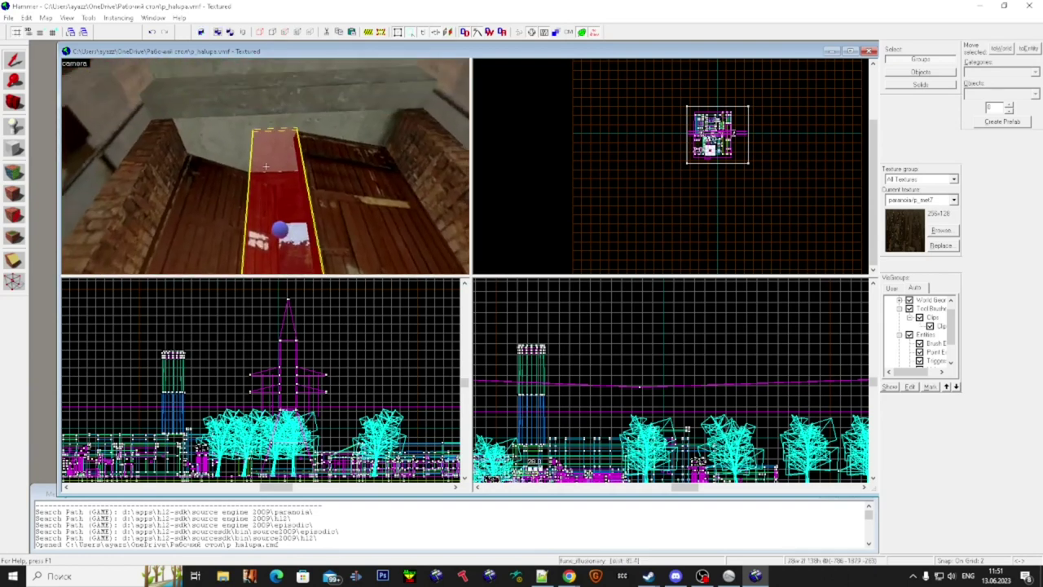
pyautogui.press('super')
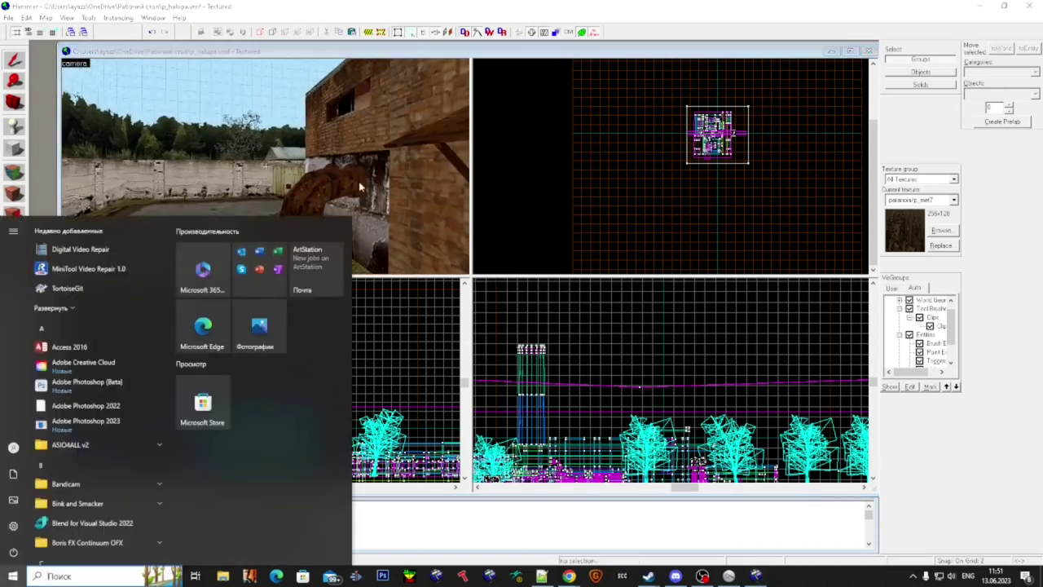
pyautogui.press('super')
# - Hide all auto visgroups and show only Brush Entities and Triggers
pyautogui.scroll(1, 929, 311)
pyautogui.click(900, 300)
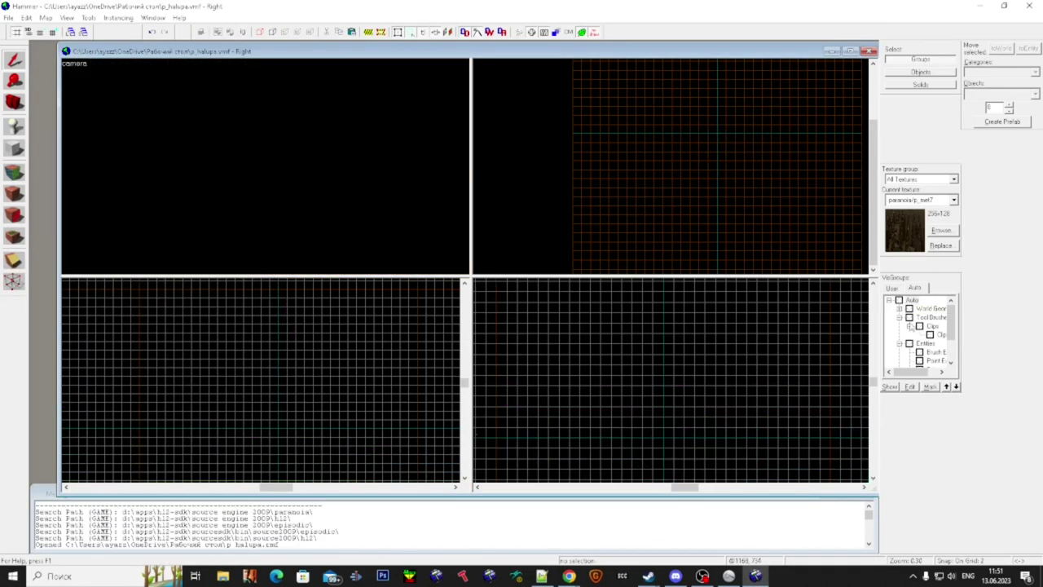
pyautogui.click(920, 326)
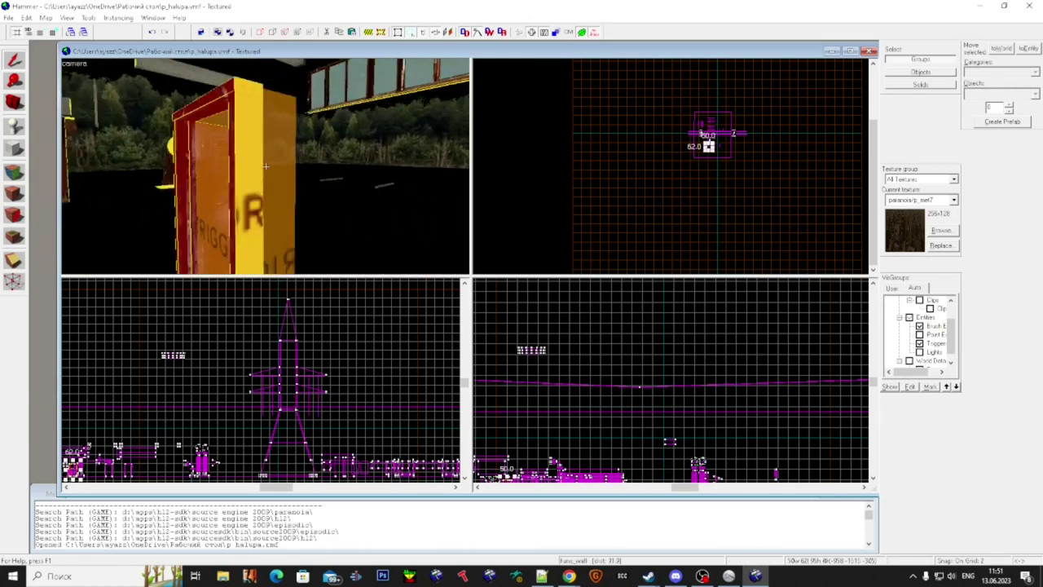
# - Select the trigger_once brush beside the worn door and open its object properties
pyautogui.press('s')
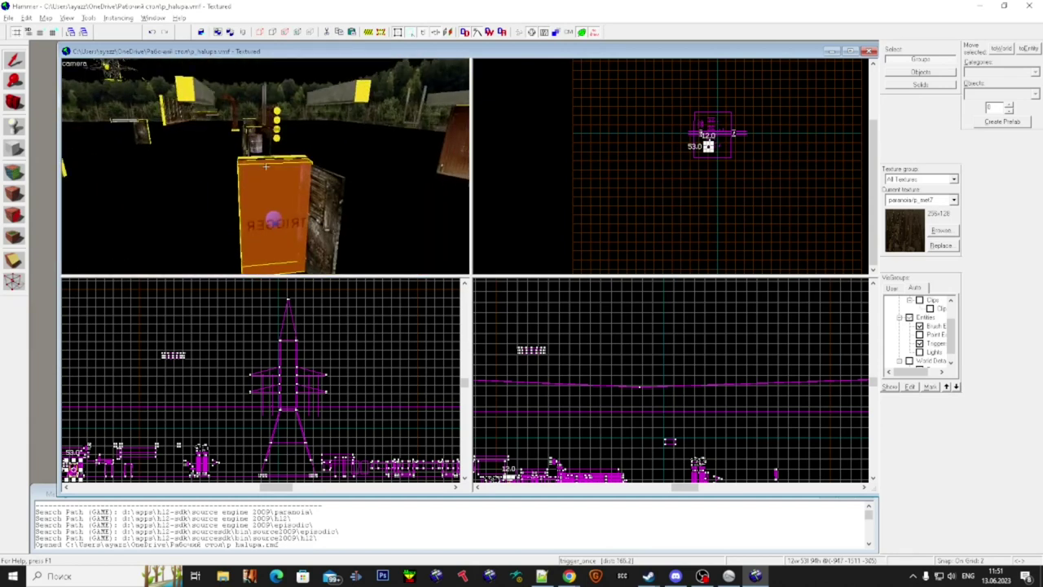
pyautogui.doubleClick(266, 168)
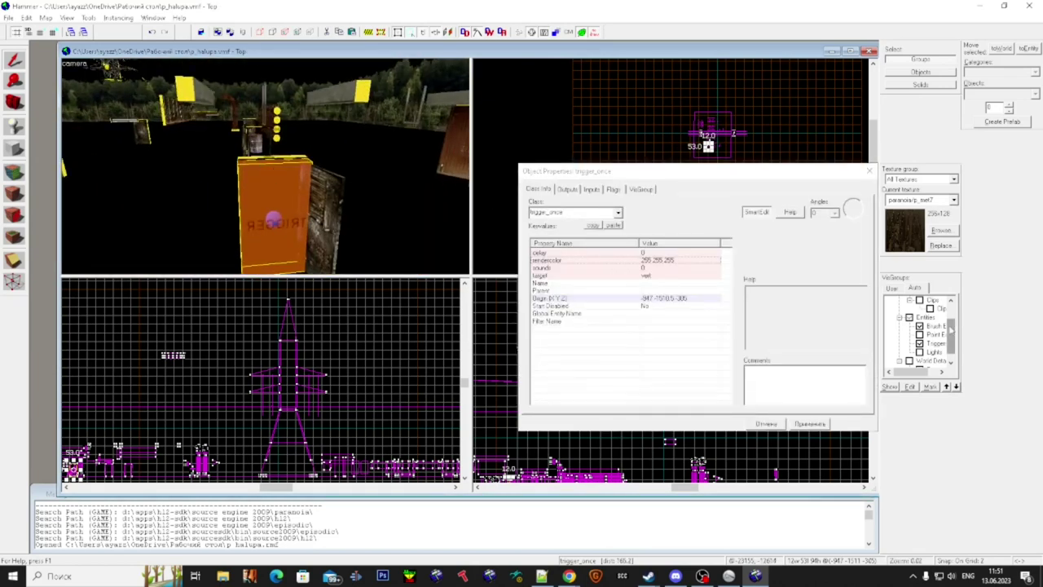
# - Make the point entities visible in the auto visgroups, and delete the trigger_once brush from the map
pyautogui.click(920, 334)
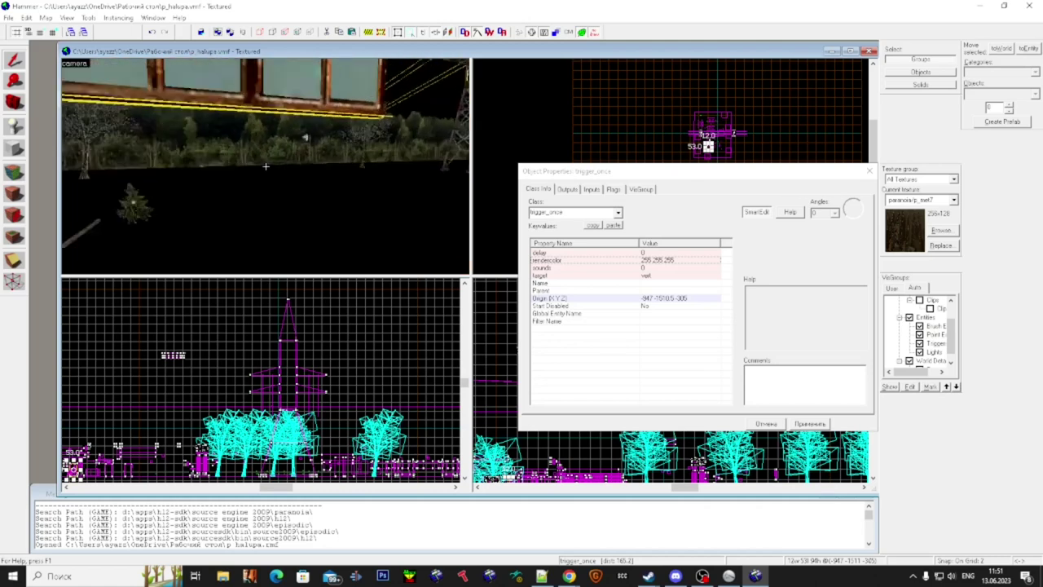
pyautogui.click(266, 166)
pyautogui.press('s')
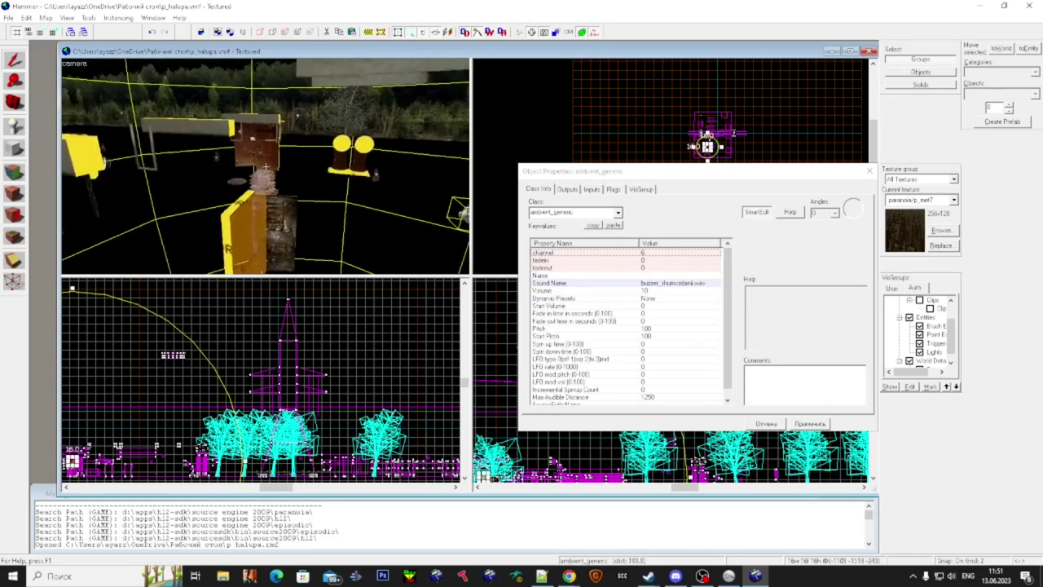
pyautogui.click(266, 166)
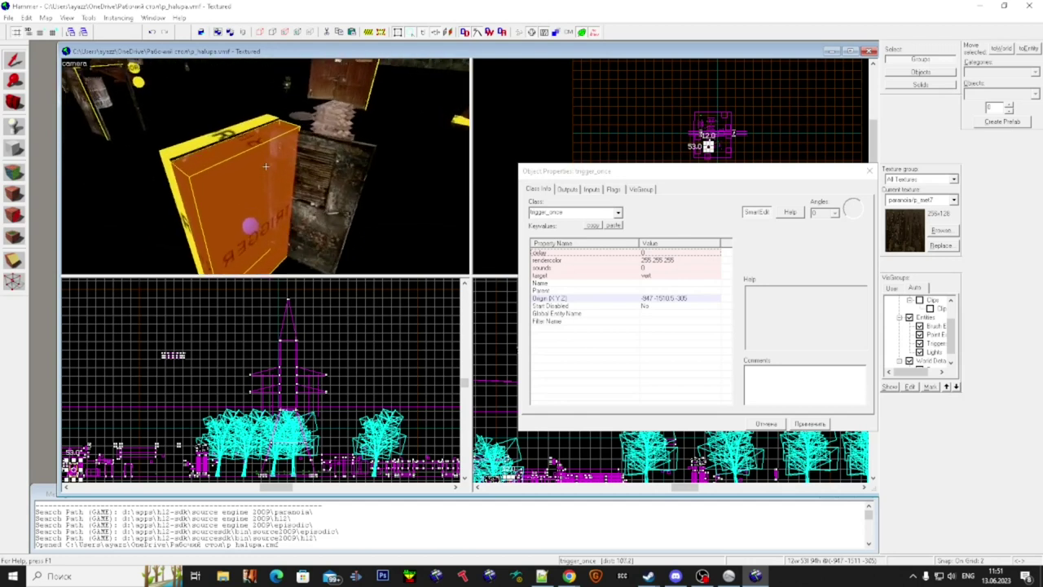
pyautogui.press('s')
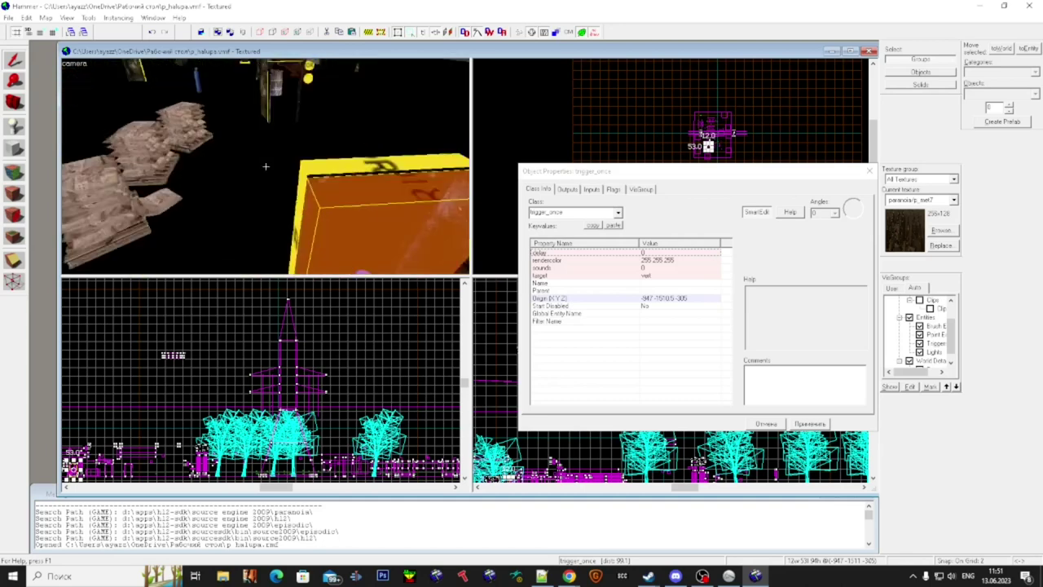
pyautogui.press('Delete')
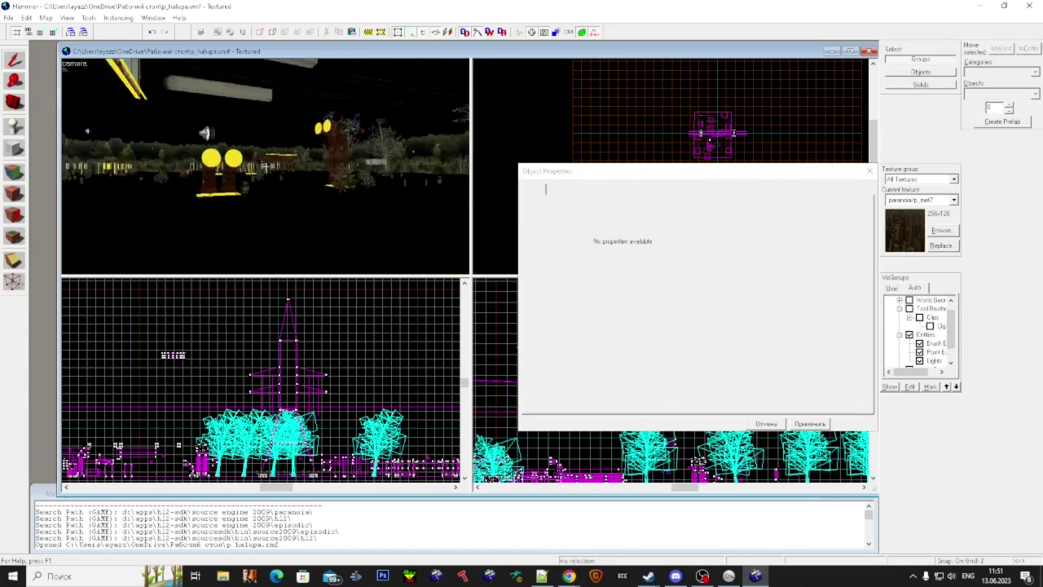
# - Examine the building windows to tell the func_illusionary frames apart from the func_breakable glass panes
pyautogui.press('w')
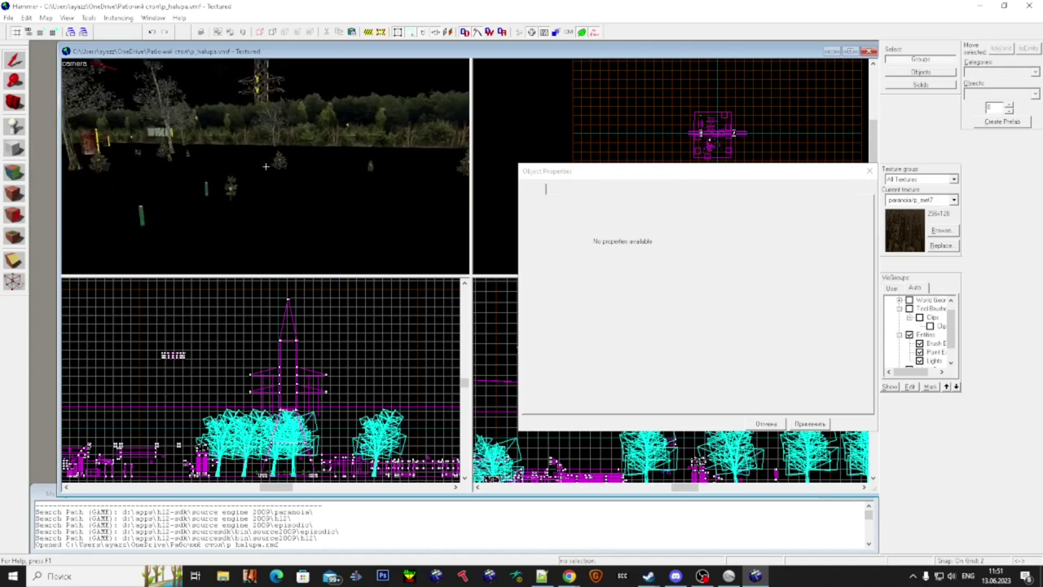
pyautogui.press('w')
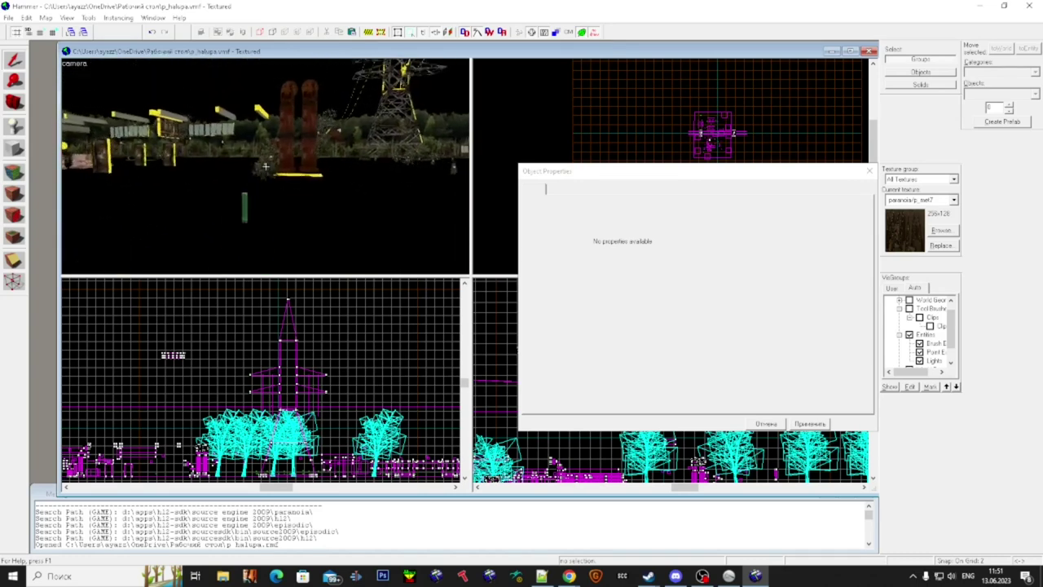
pyautogui.press('w')
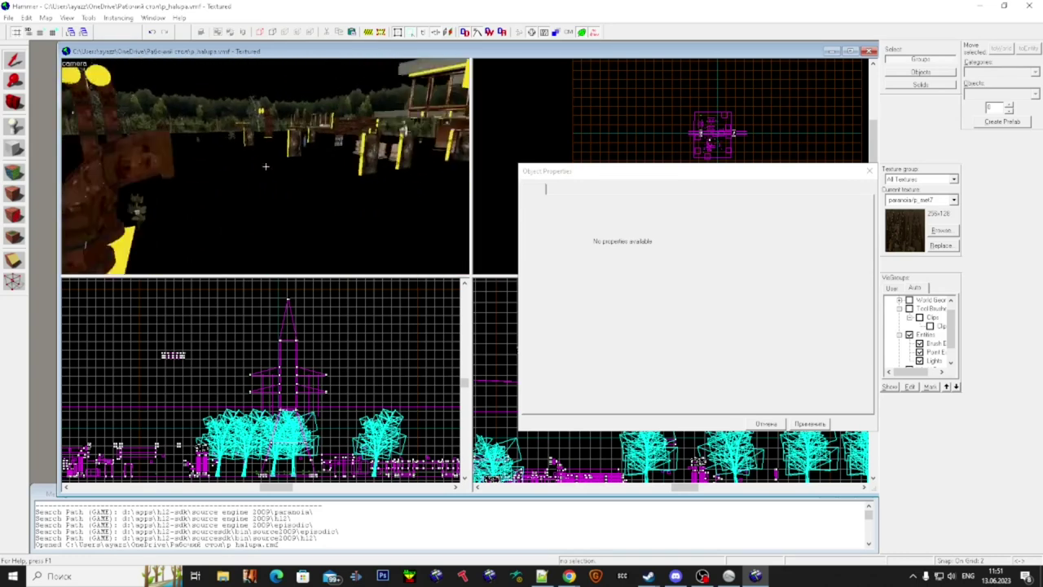
pyautogui.press('w')
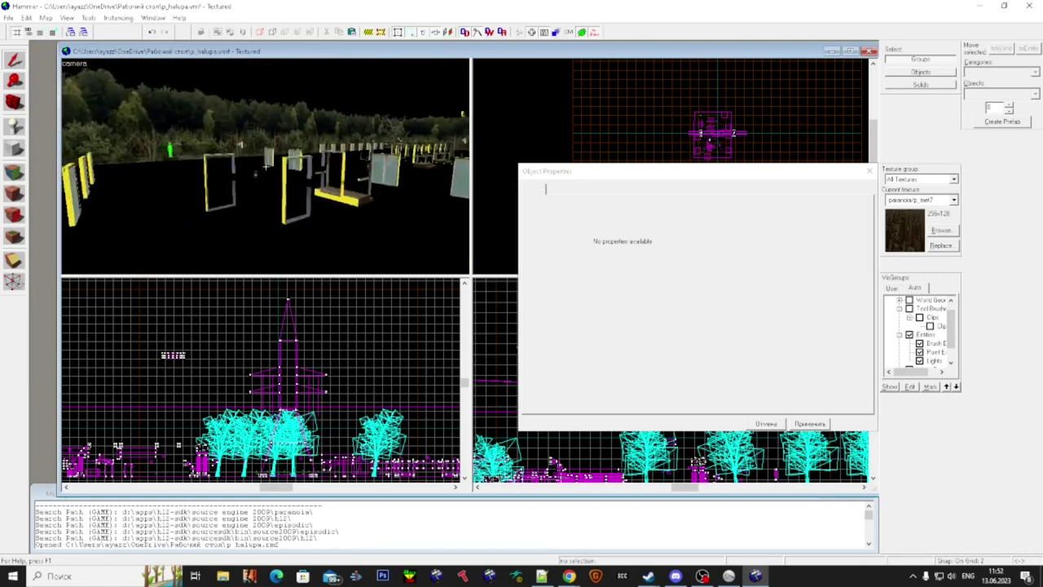
pyautogui.press('w')
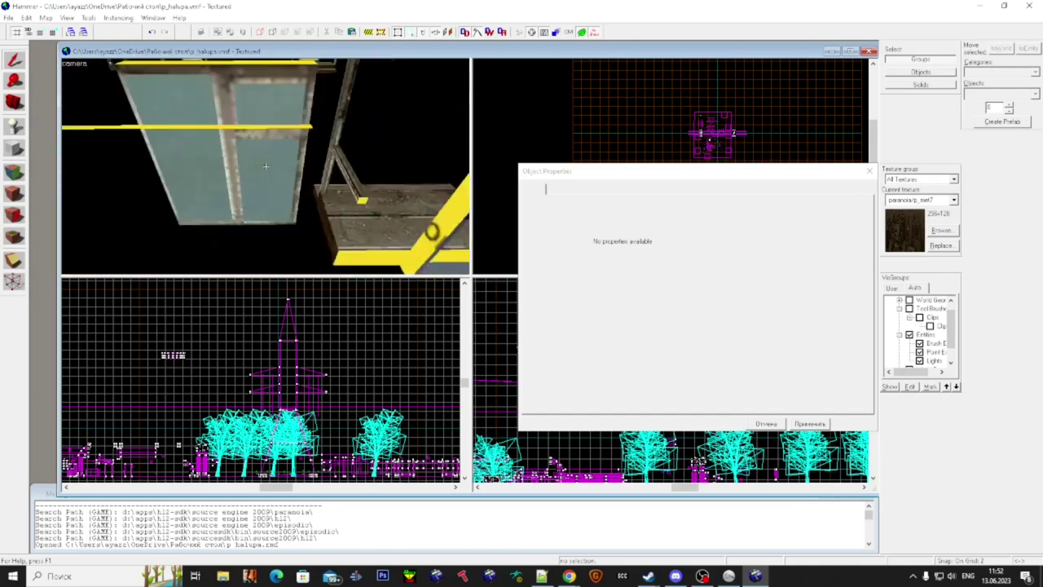
pyautogui.click(265, 166)
pyautogui.press('w')
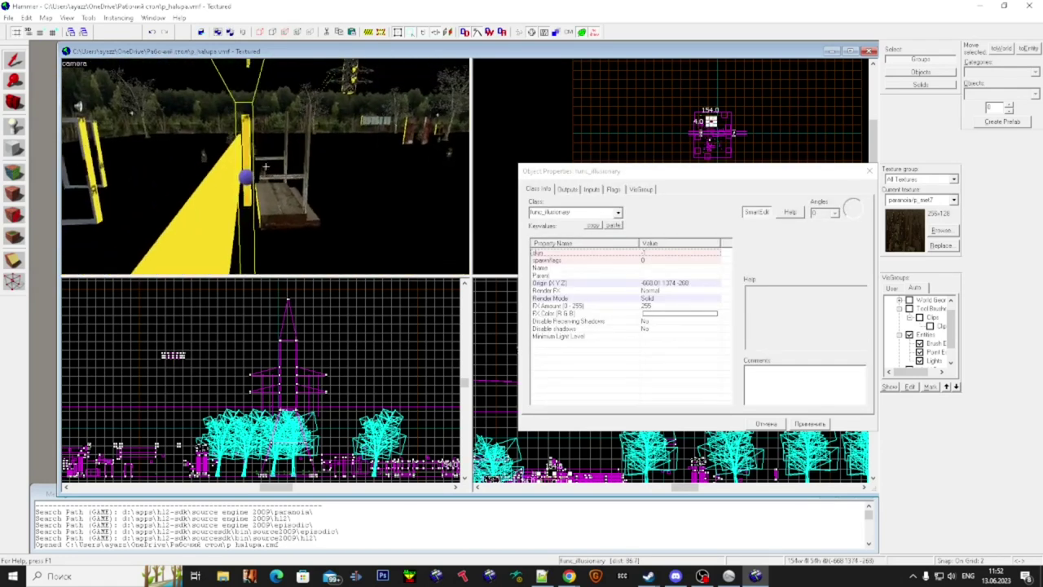
pyautogui.click(265, 166)
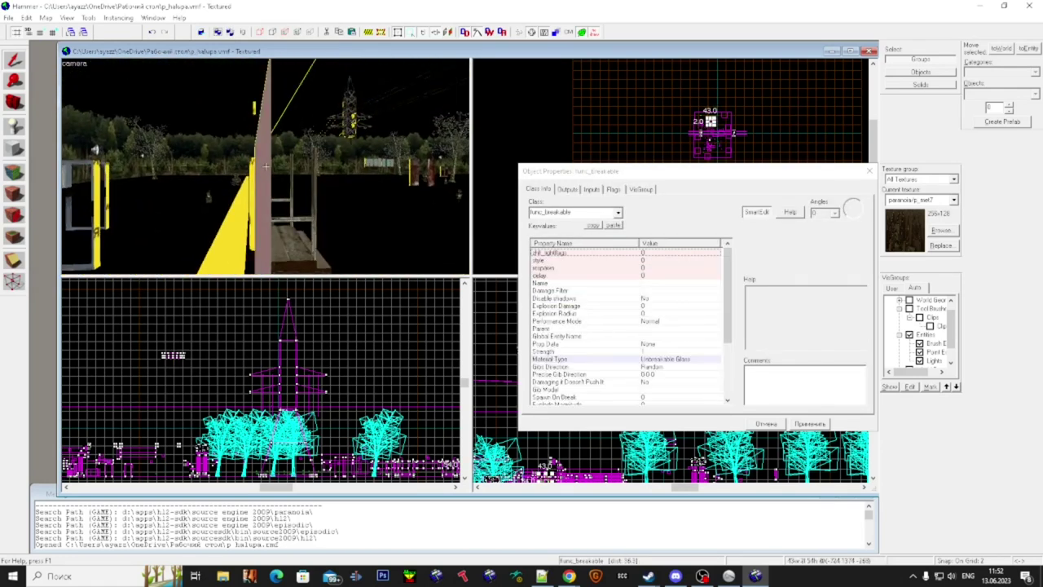
pyautogui.click(265, 166)
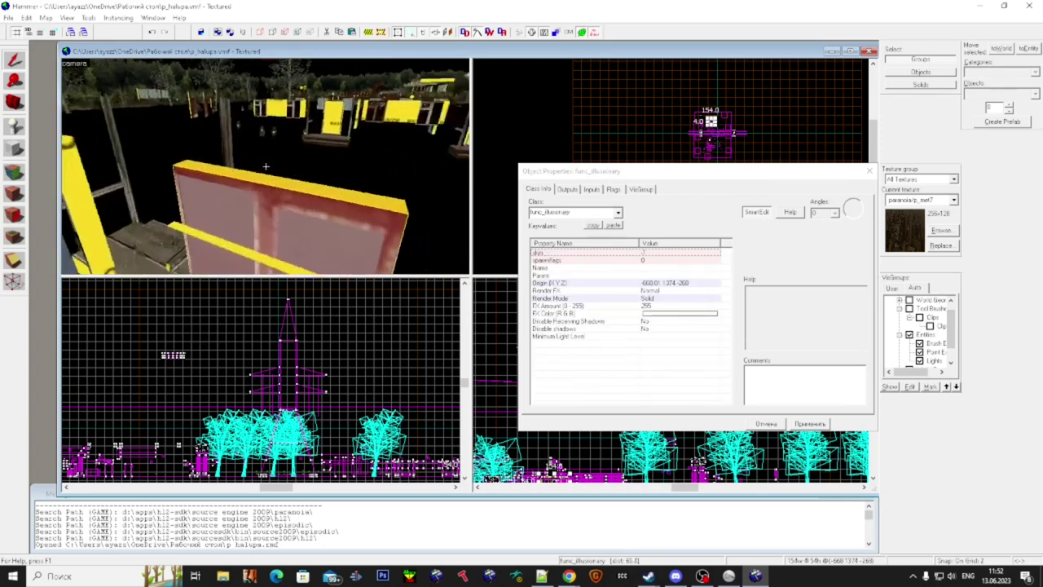
pyautogui.click(265, 166)
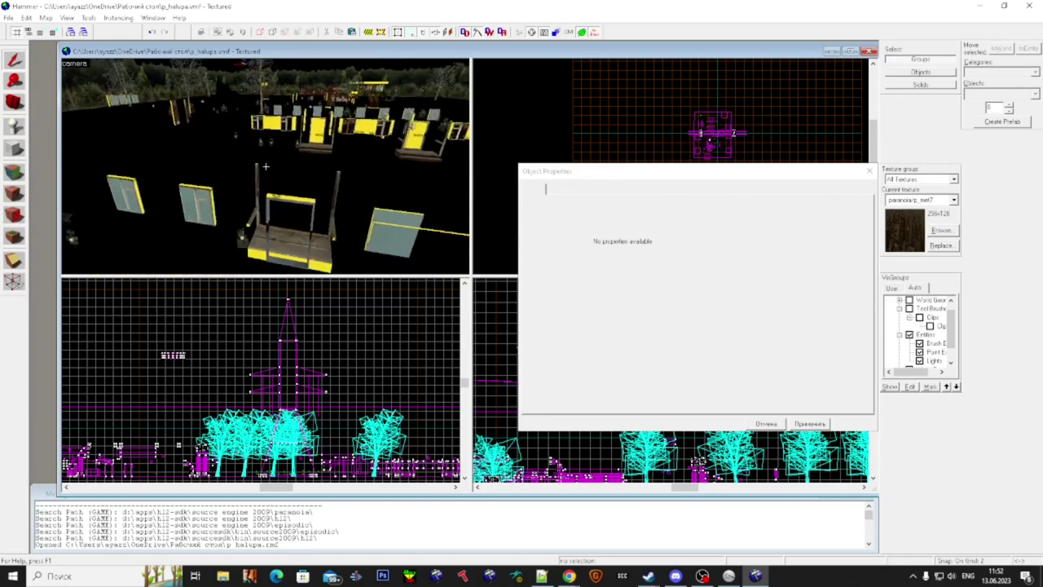
# - Select seven func_illusionary window frames around the building together, leaving the wagon's window strip out of the selection
pyautogui.click(266, 166)
pyautogui.keyDown('ctrl'); pyautogui.click(266, 167); pyautogui.keyUp('ctrl')
pyautogui.press('s')
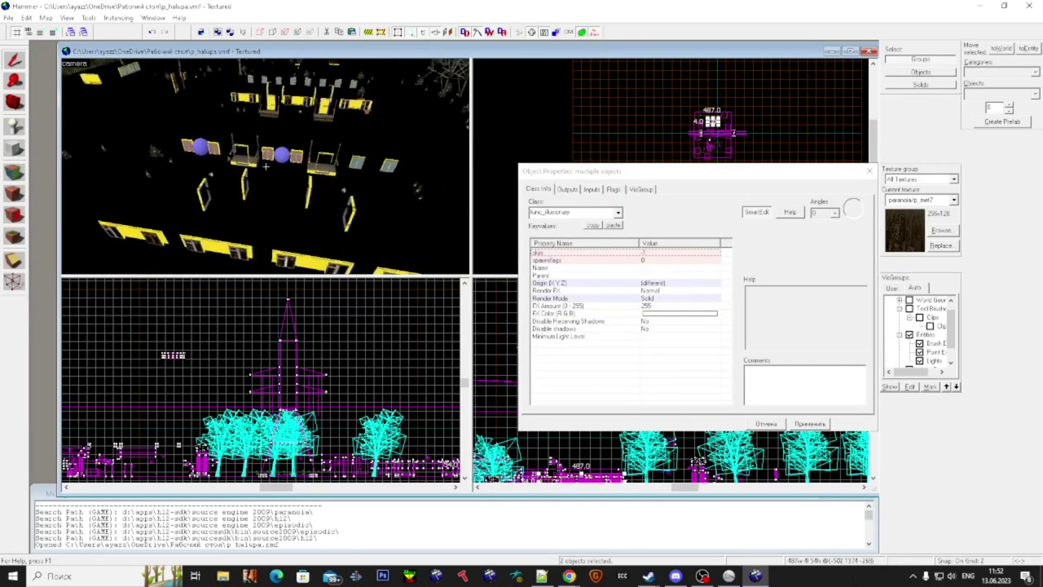
pyautogui.keyDown('ctrl'); pyautogui.click(266, 166); pyautogui.keyUp('ctrl')
pyautogui.press('w')
pyautogui.keyDown('ctrl'); pyautogui.click(266, 167); pyautogui.keyUp('ctrl')
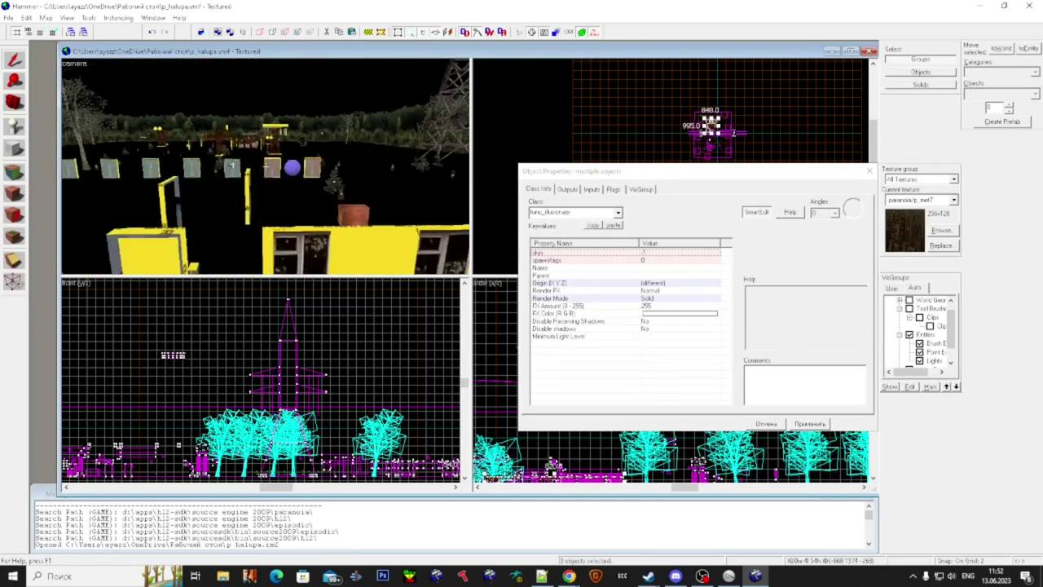
pyautogui.press('w')
pyautogui.keyDown('ctrl'); pyautogui.click(265, 166); pyautogui.keyUp('ctrl')
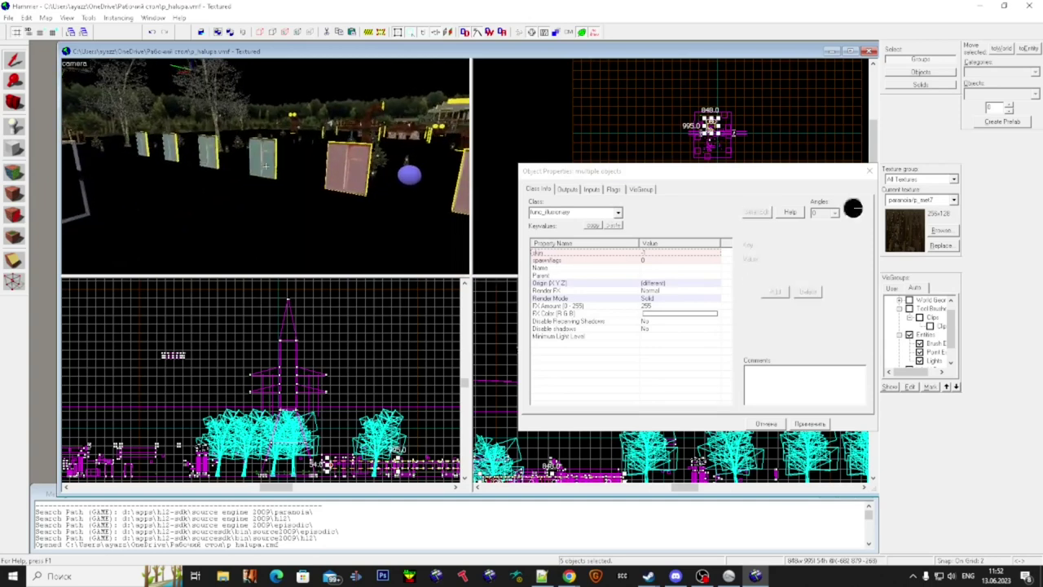
pyautogui.keyDown('ctrl'); pyautogui.click(266, 166); pyautogui.keyUp('ctrl')
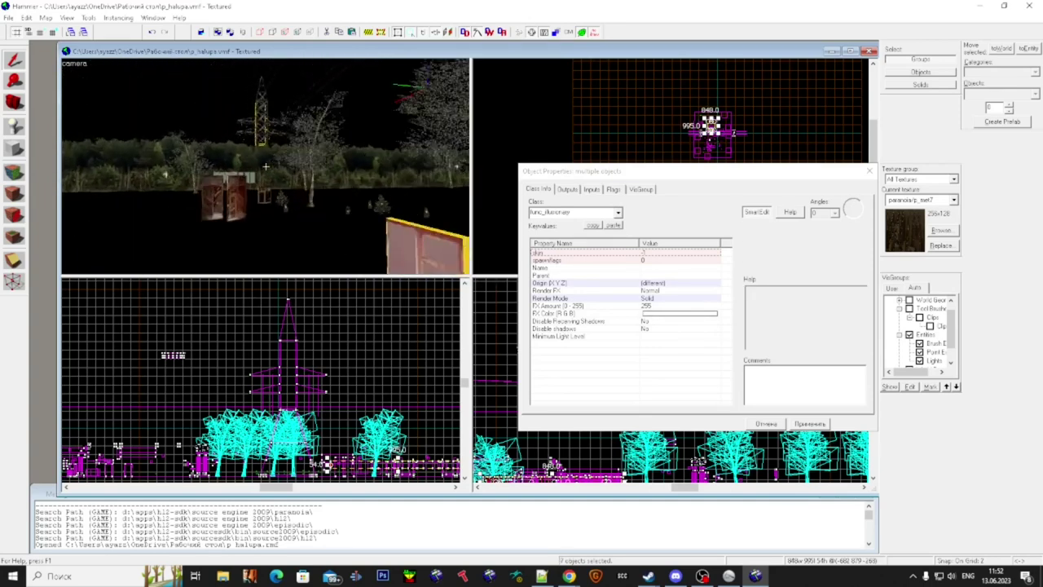
pyautogui.keyDown('ctrl'); pyautogui.click(265, 166); pyautogui.keyUp('ctrl')
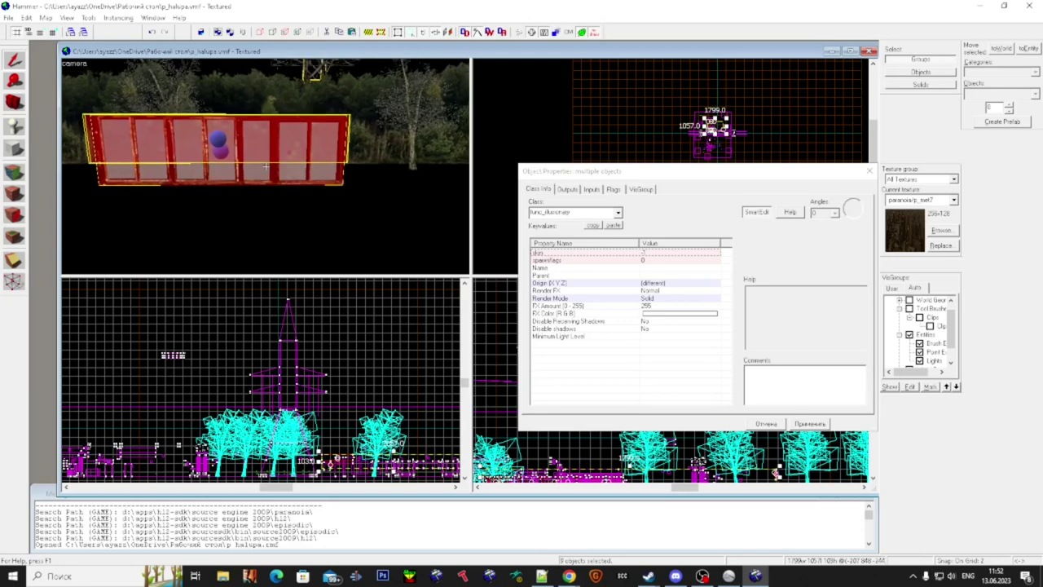
pyautogui.press('a')
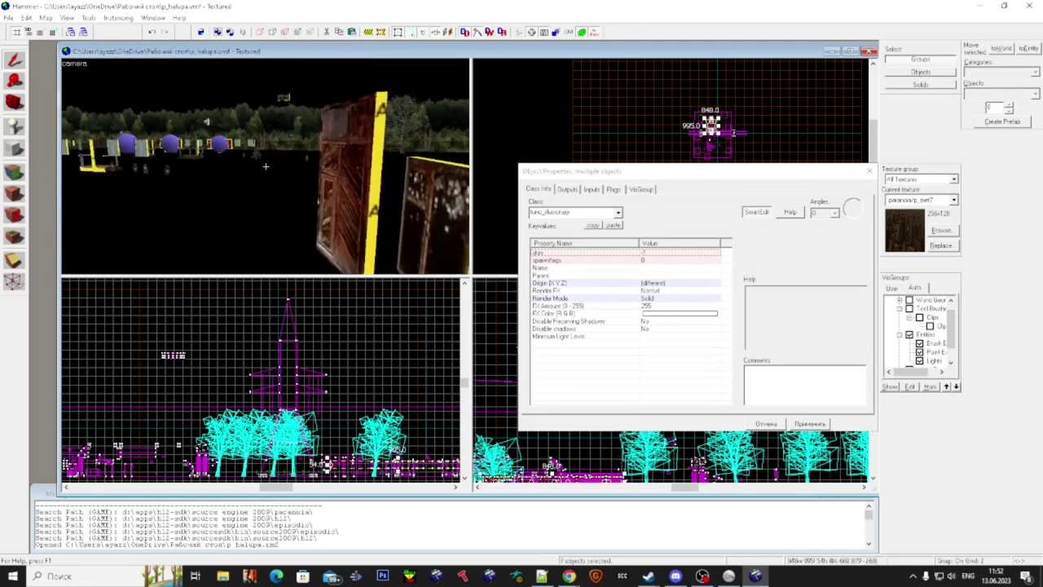
pyautogui.press('s')
pyautogui.press('Escape')
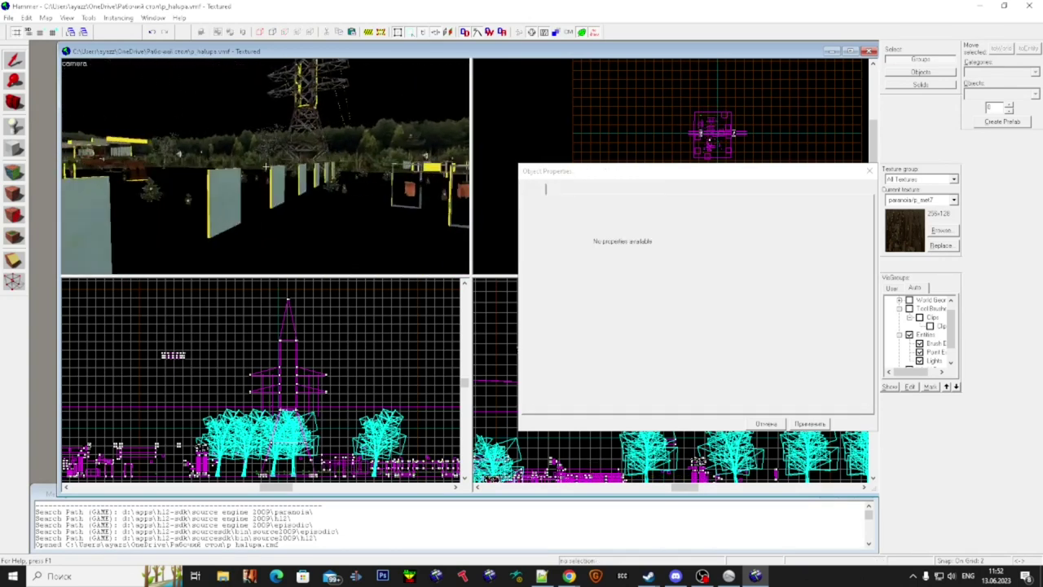
pyautogui.press('w')
pyautogui.hotkey('ctrl', 'z')
pyautogui.press('w')
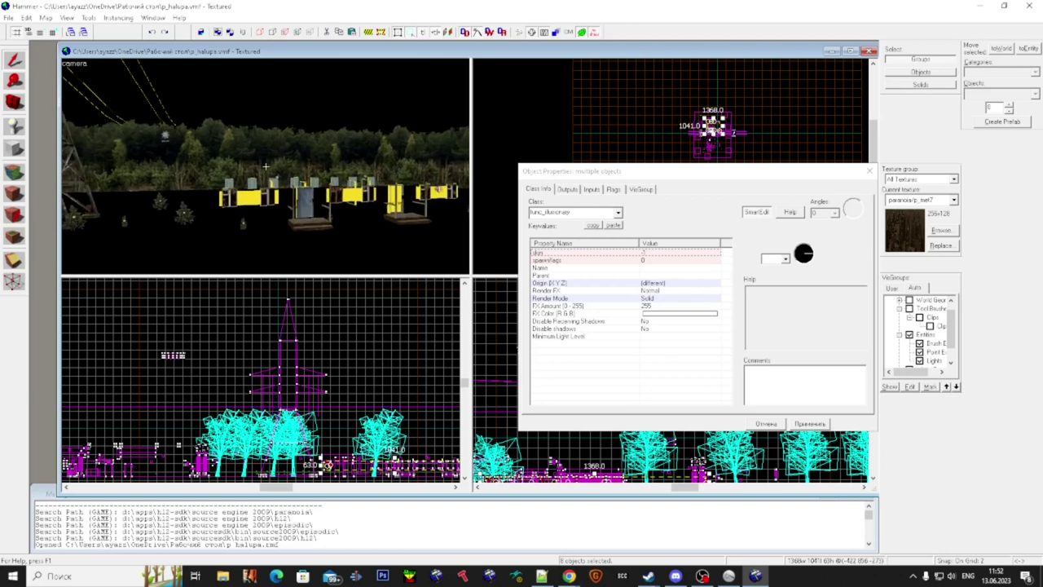
# - Extend the selection with the further func_illusionary window frames, leaving out the func_breakable glass pane
pyautogui.keyDown('ctrl'); pyautogui.click(266, 166); pyautogui.keyUp('ctrl')
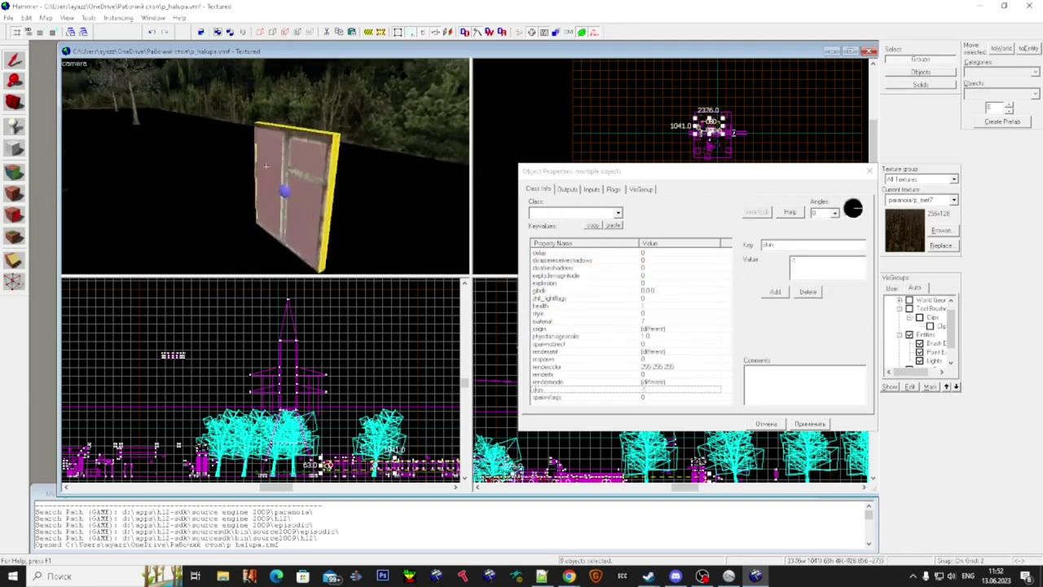
pyautogui.keyDown('ctrl'); pyautogui.click(265, 167); pyautogui.keyUp('ctrl')
pyautogui.keyDown('ctrl'); pyautogui.click(266, 166); pyautogui.keyUp('ctrl')
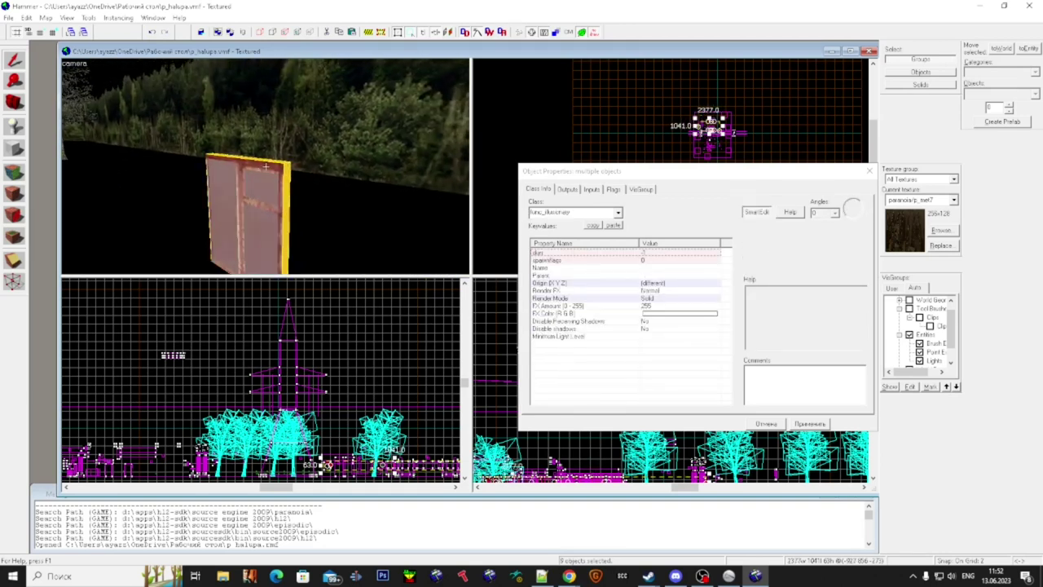
pyautogui.press('w')
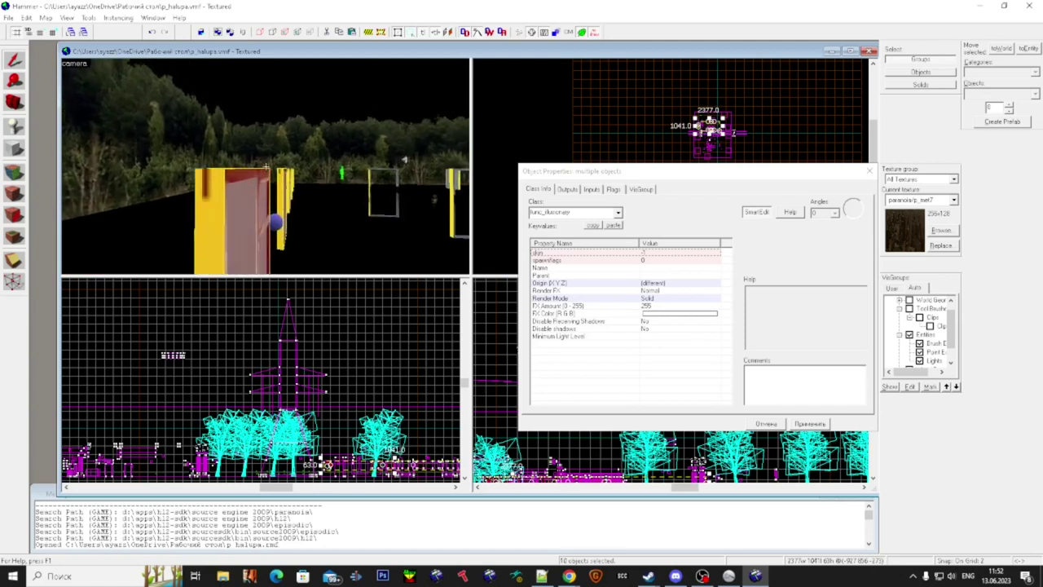
pyautogui.press('w')
pyautogui.keyDown('ctrl'); pyautogui.click(266, 166); pyautogui.keyUp('ctrl')
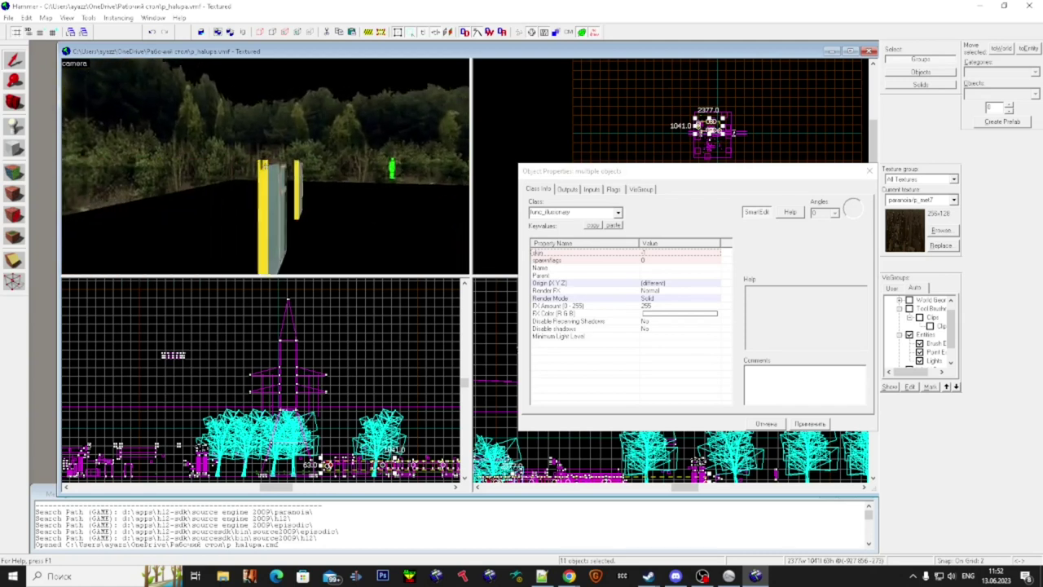
pyautogui.press('s')
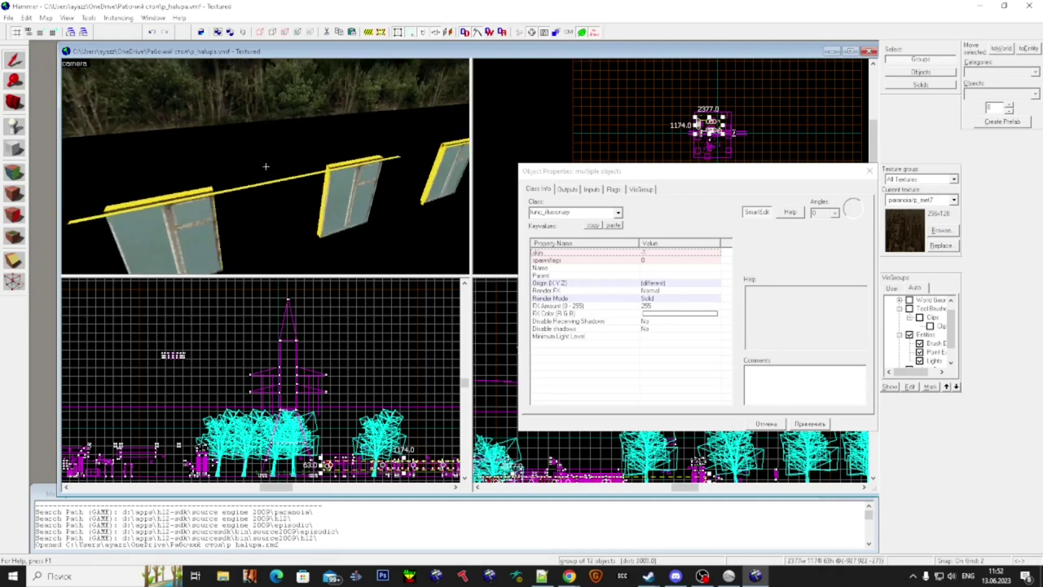
# - Add the last window frames to the selection, tie them all to a func_detail entity and close its properties
pyautogui.press('w')
pyautogui.keyDown('ctrl'); pyautogui.click(265, 166); pyautogui.keyUp('ctrl')
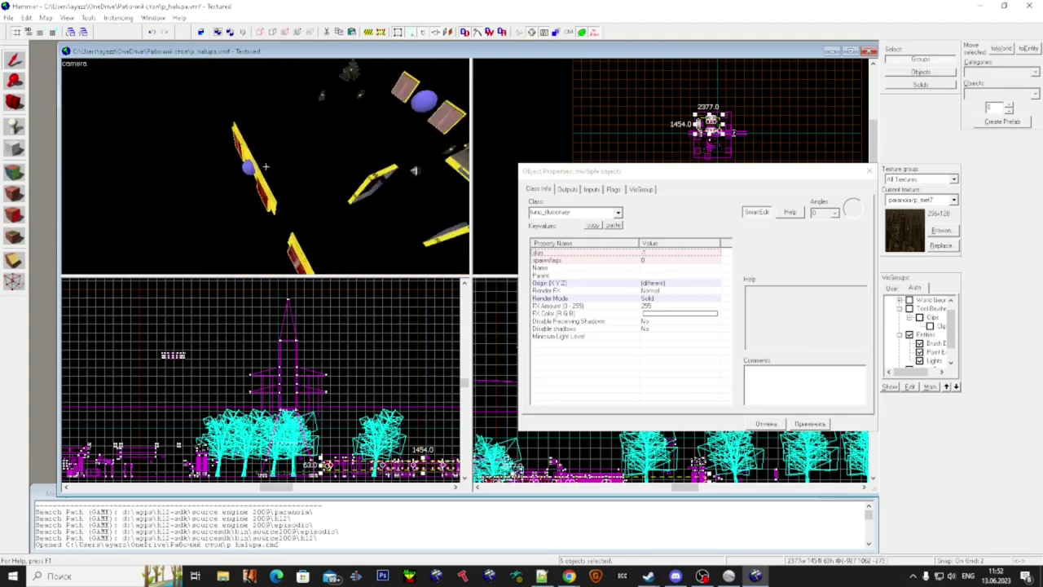
pyautogui.hotkey('ctrl', 't')
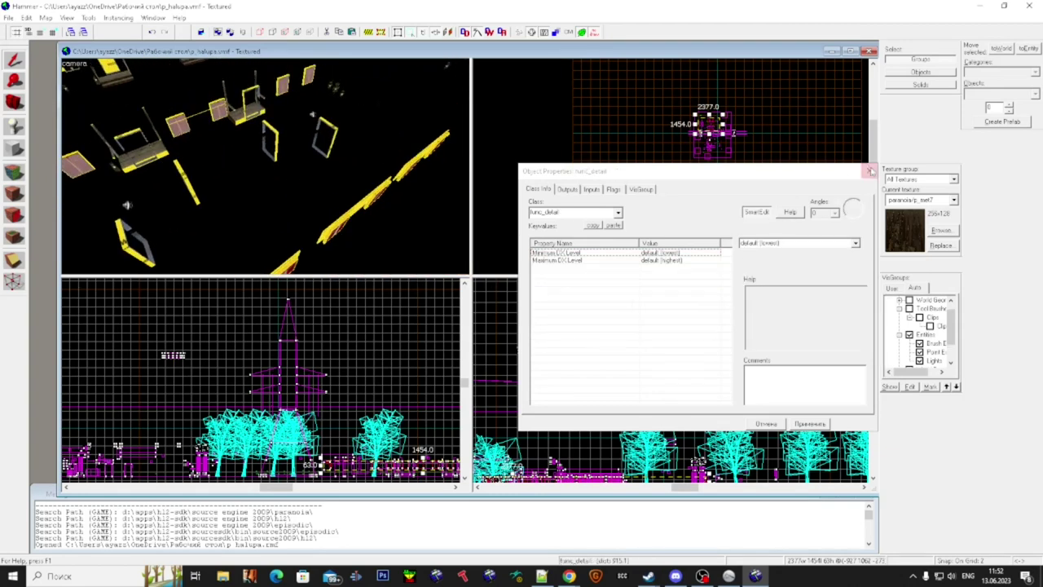
pyautogui.click(871, 171)
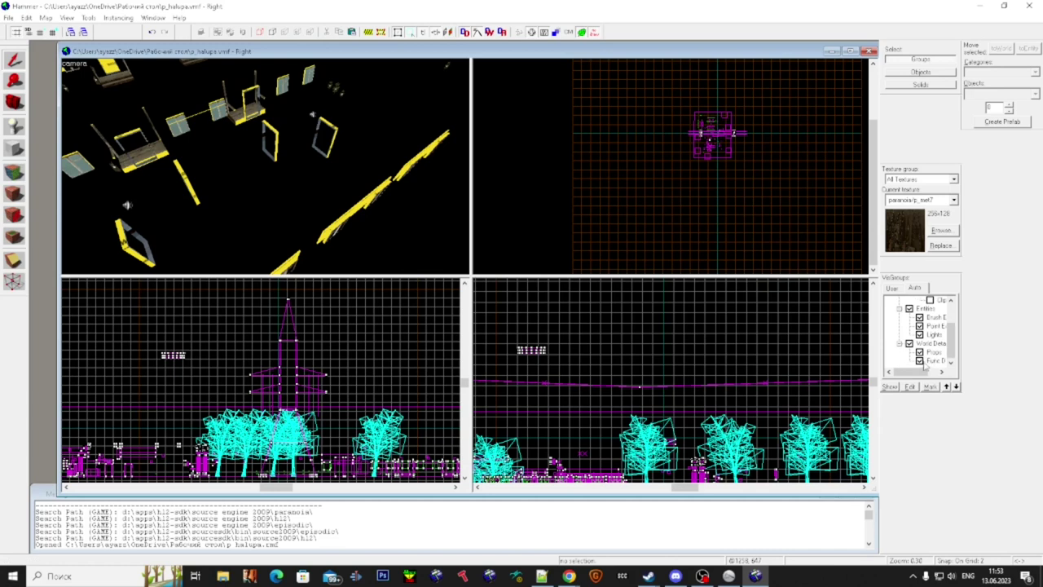
# - Hide the Func Detail objects in the auto visgroups so that only the remaining window parts are shown
pyautogui.click(265, 167)
pyautogui.click(266, 166)
pyautogui.click(266, 166)
pyautogui.click(266, 166)
pyautogui.click(266, 167)
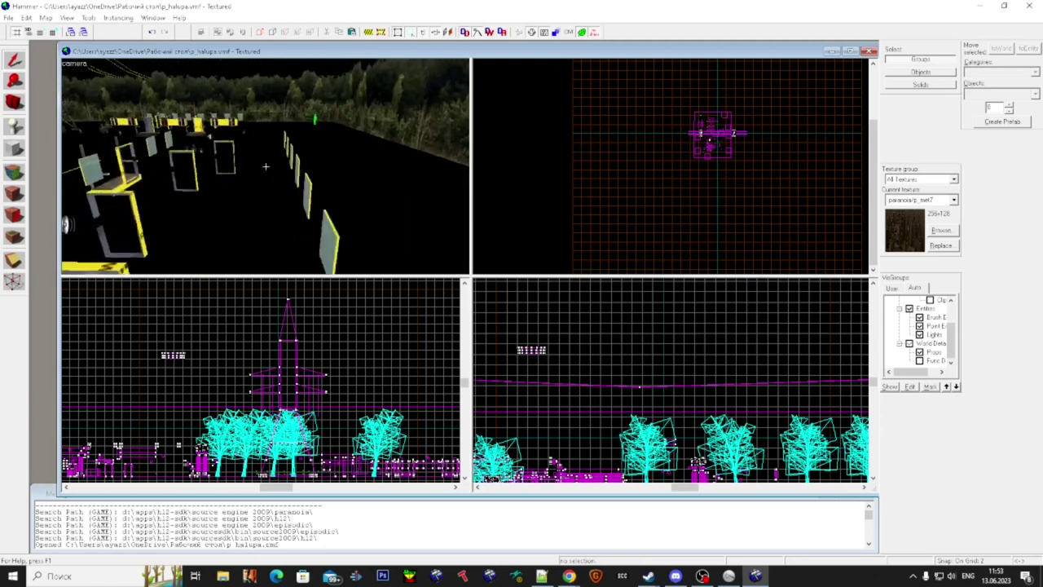
# - Find the thin func_illusionary strip running across the building's windows and delete it
pyautogui.click(265, 166)
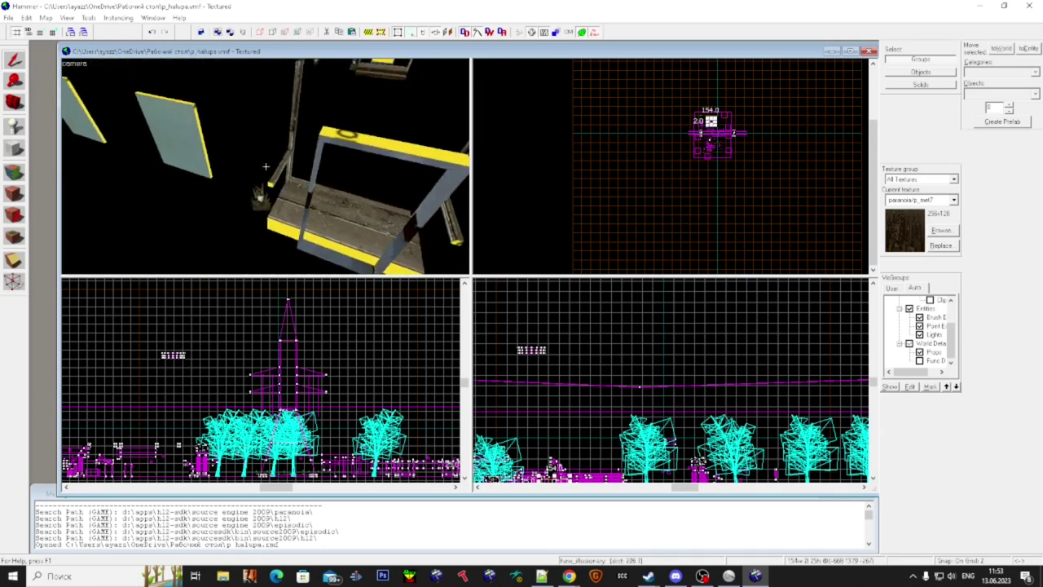
pyautogui.click(265, 166)
pyautogui.press('w')
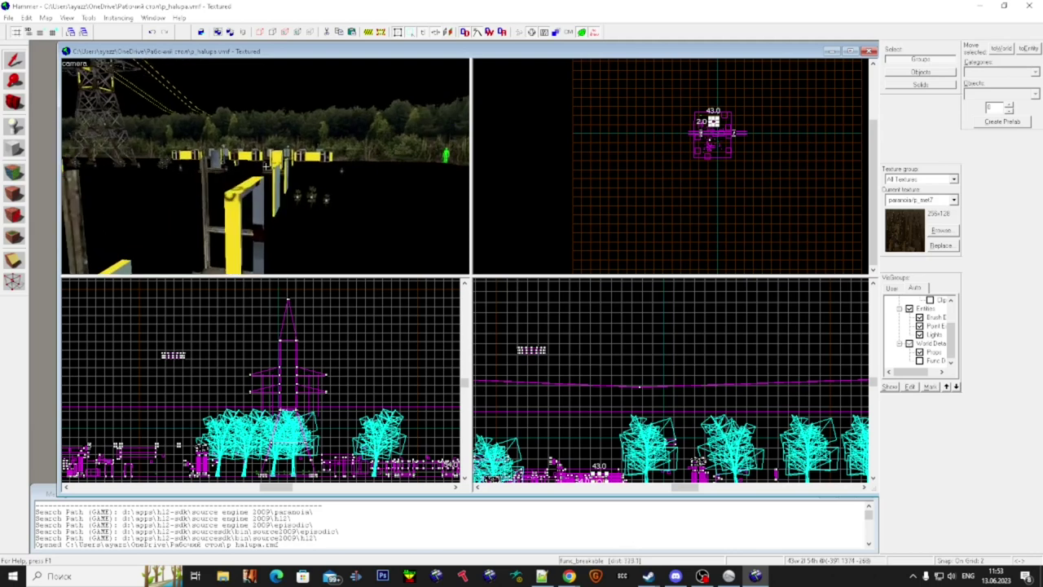
pyautogui.press('w')
pyautogui.click(266, 166)
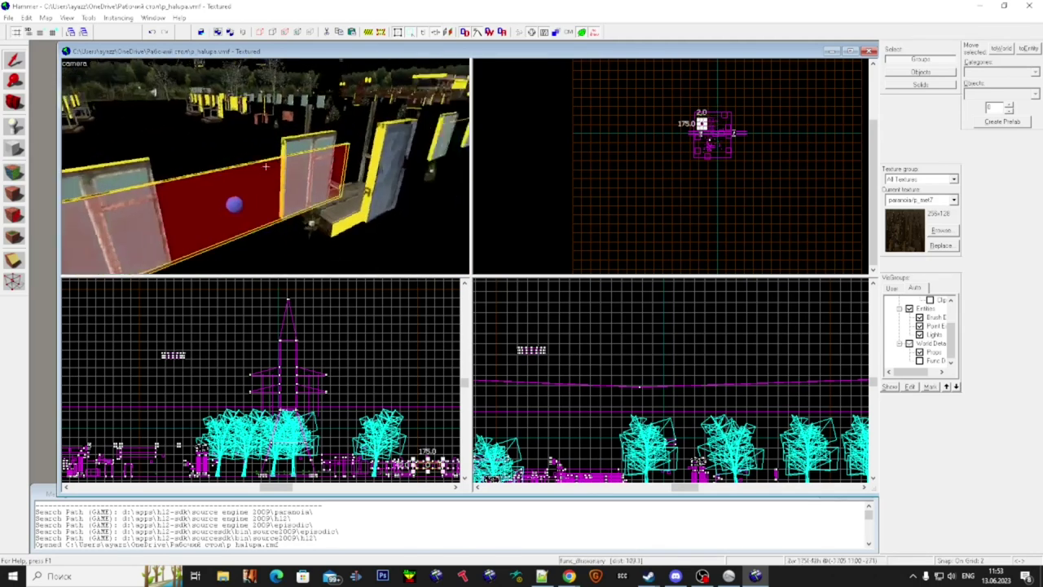
pyautogui.click(266, 166)
pyautogui.click(265, 166)
pyautogui.press('Delete')
pyautogui.press('w')
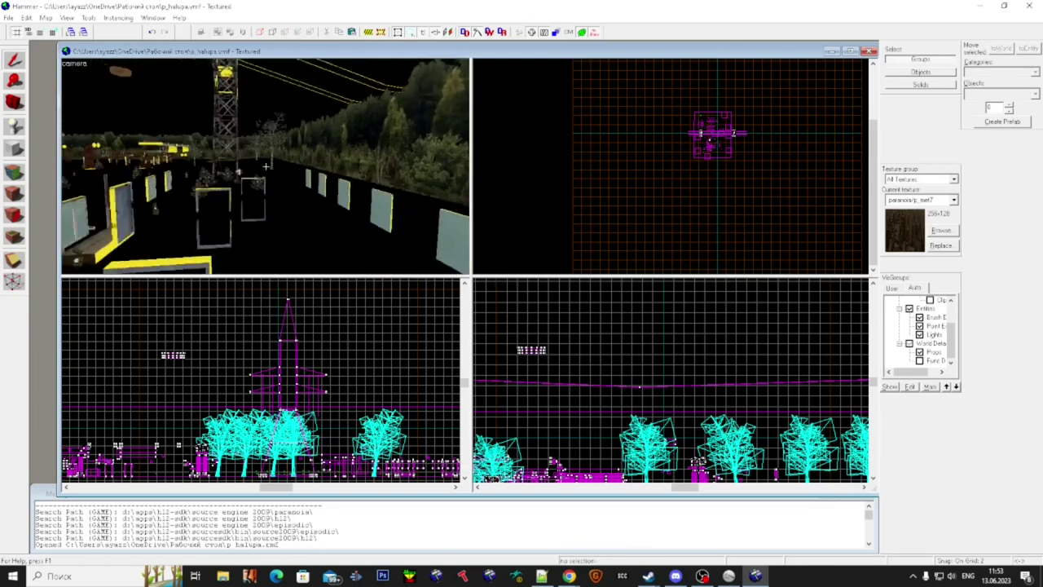
# - Find the func_illusionary strip over the upper part of the next building's red window frame and delete it
pyautogui.press('w')
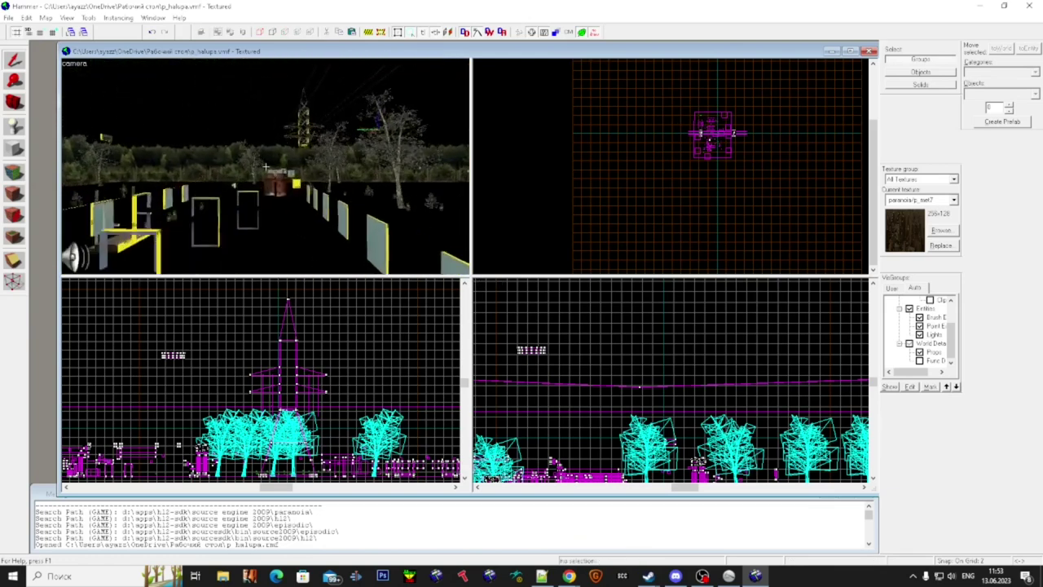
pyautogui.press('w')
pyautogui.click(265, 167)
pyautogui.click(266, 167)
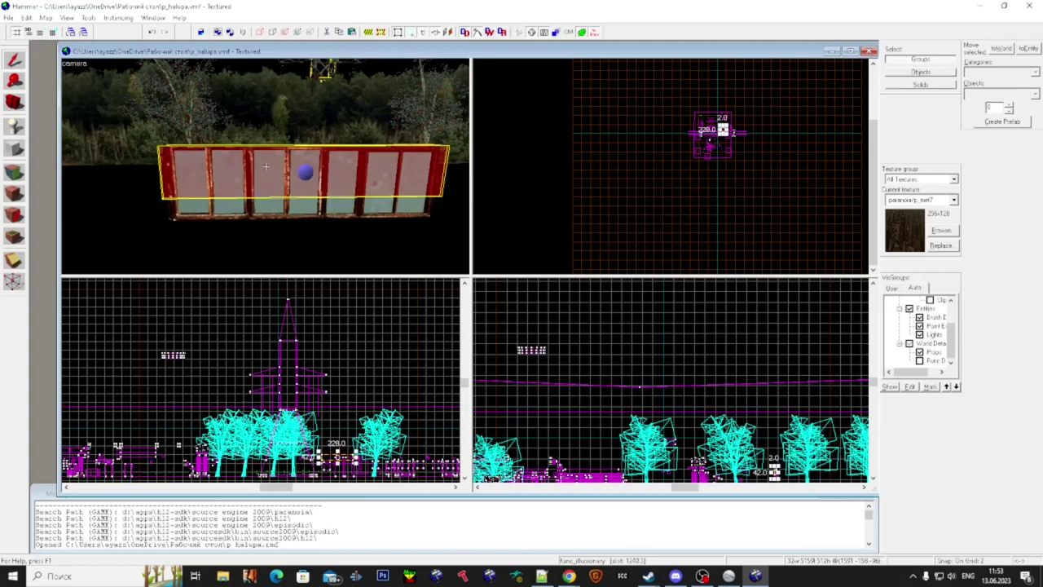
pyautogui.press('Delete')
# - Tie that building's func_illusionary window frame to a new func_detail entity and hide the Func Detail objects
pyautogui.click(266, 166)
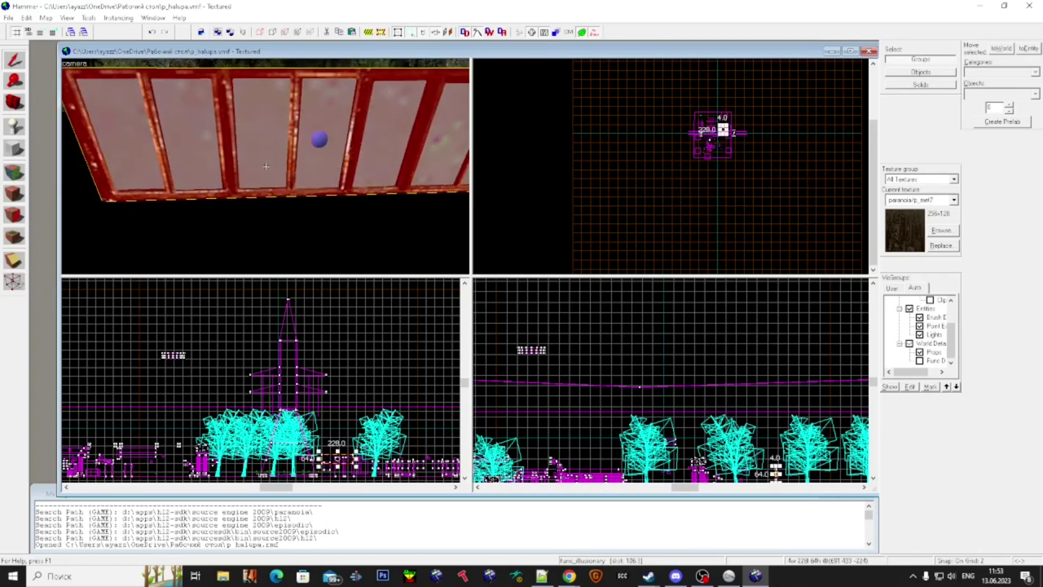
pyautogui.press('s')
pyautogui.press('a')
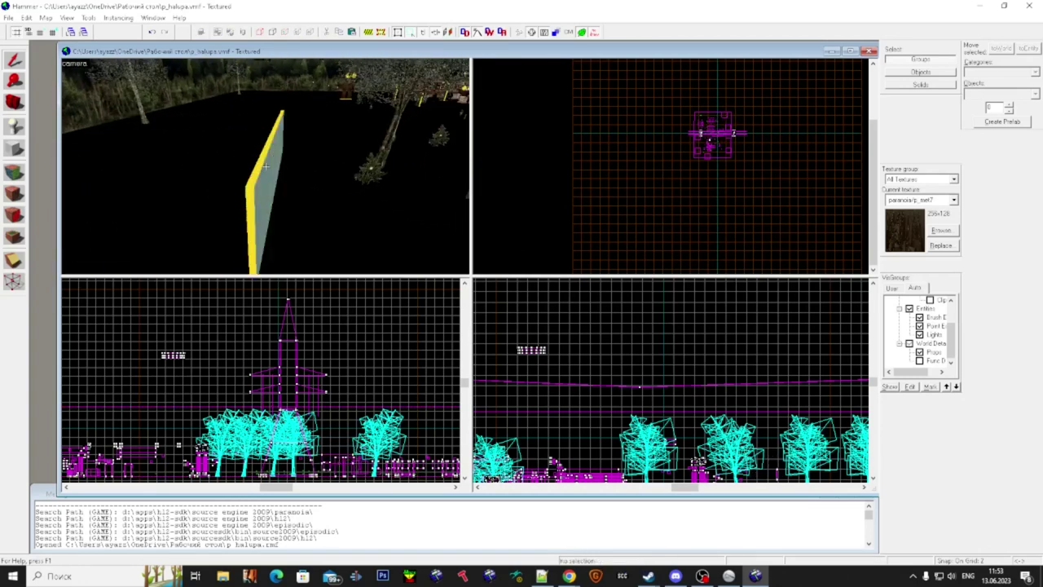
pyautogui.click(264, 166)
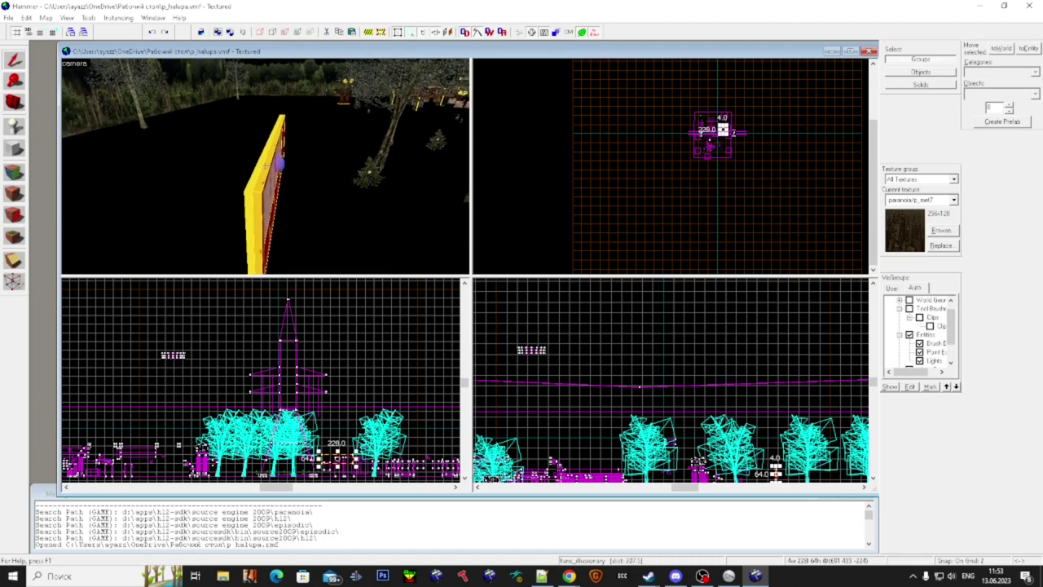
pyautogui.hotkey('ctrl', 't')
pyautogui.click(604, 333)
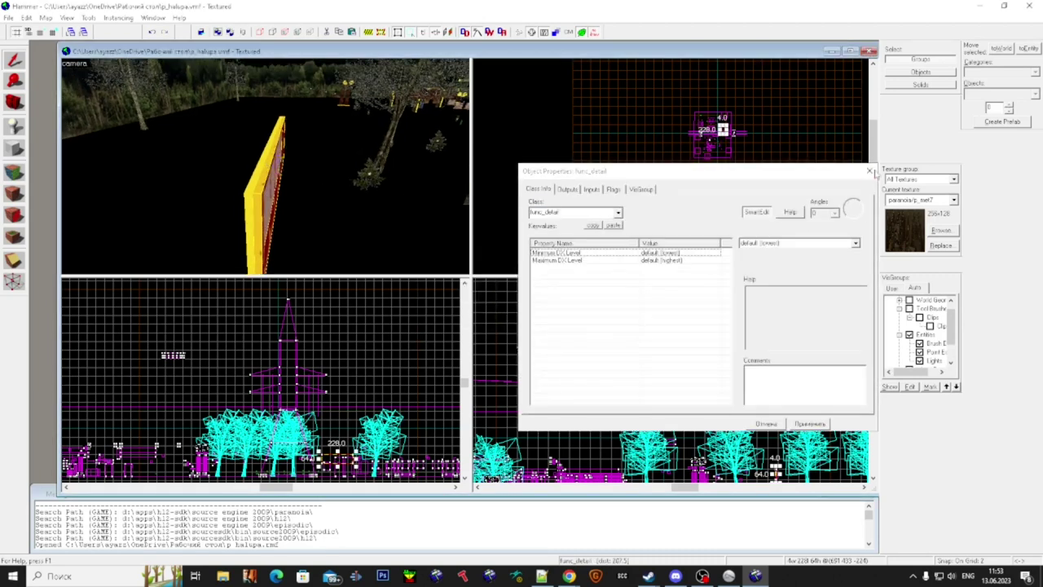
pyautogui.click(875, 173)
pyautogui.click(349, 202)
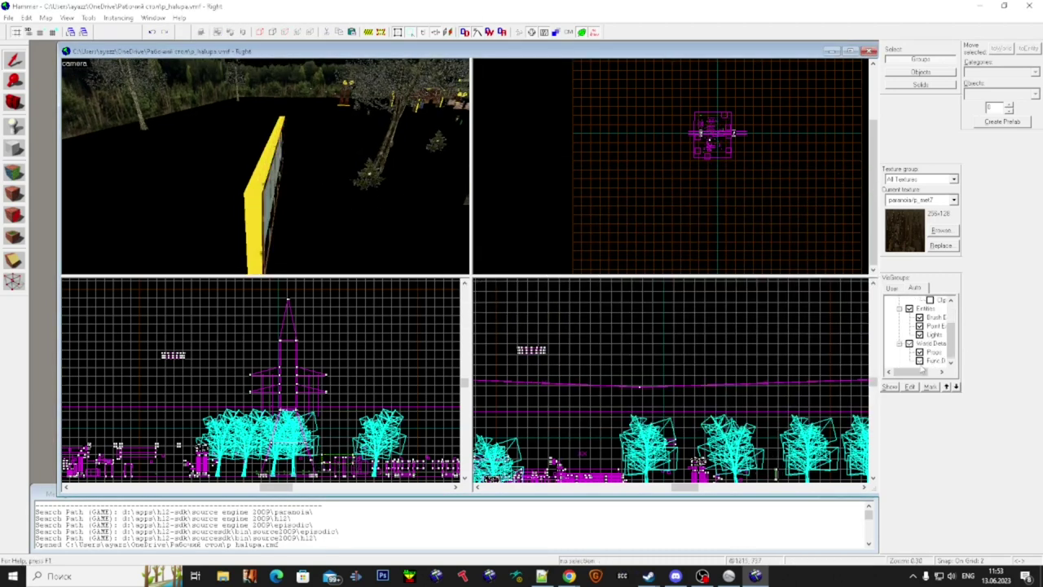
# - Select the func_breakable glass panes of the neighbouring windows together
pyautogui.press('d')
pyautogui.click(229, 169)
pyautogui.press('z')
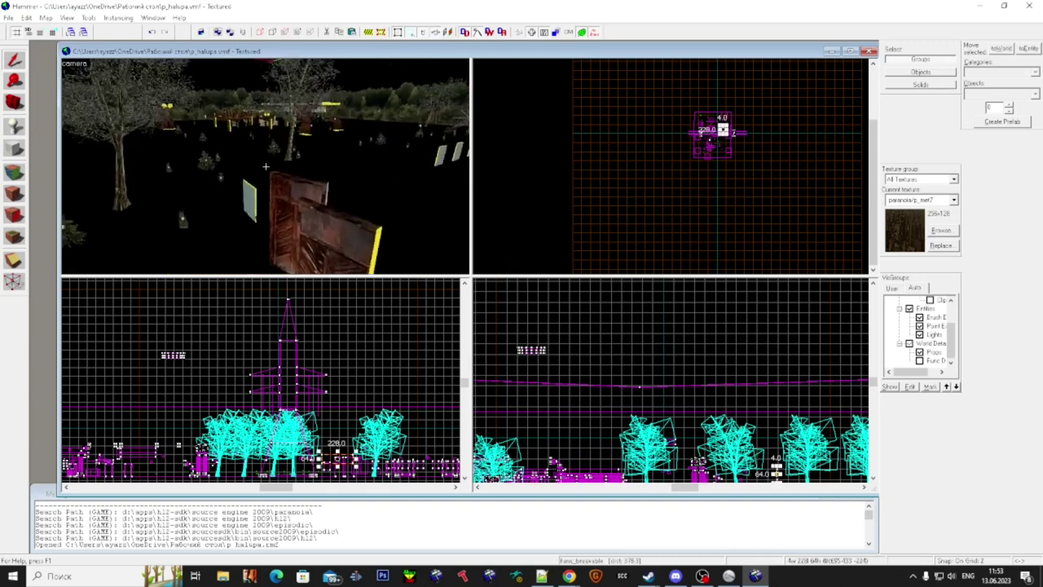
pyautogui.press('w')
pyautogui.keyDown('ctrl'); pyautogui.click(266, 166); pyautogui.keyUp('ctrl')
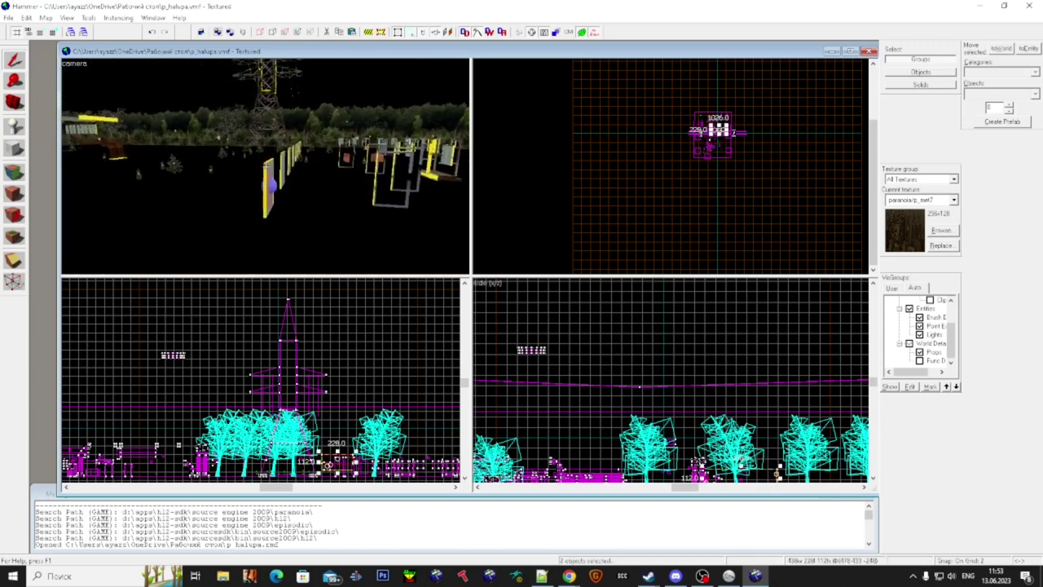
pyautogui.press('w')
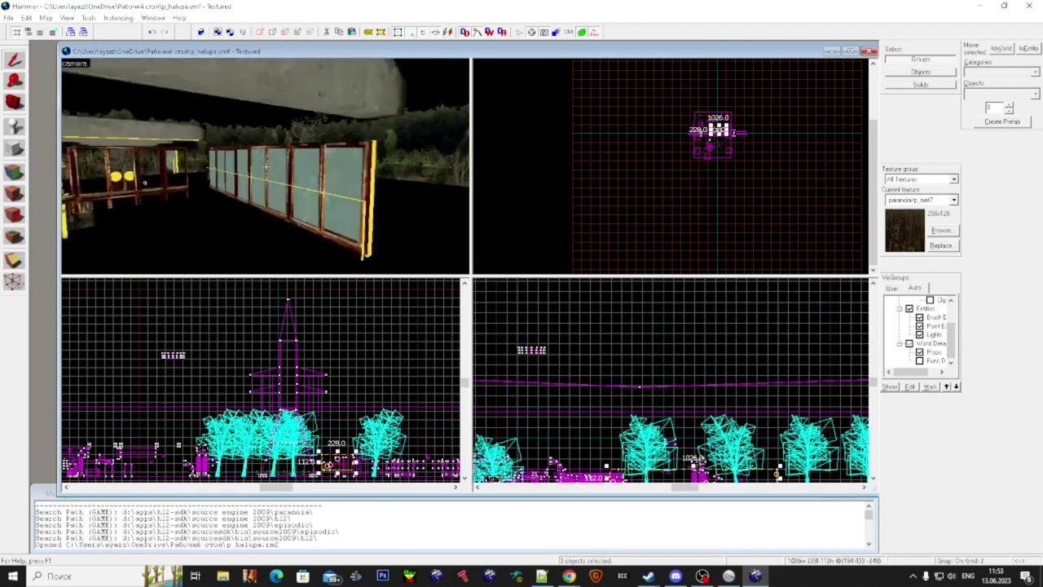
pyautogui.click(266, 166)
pyautogui.press('w')
pyautogui.press('w')
# - Try to delete the func_illusionary entity that spans the roof fascia and the lower window strip
pyautogui.doubleClick(266, 166)
pyautogui.click(256, 155)
pyautogui.press('Delete')
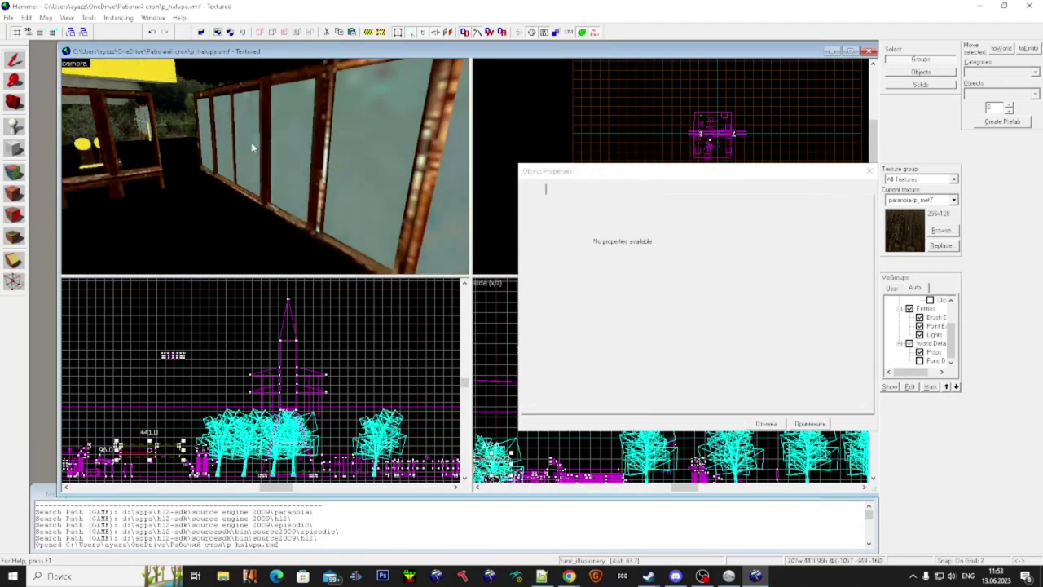
pyautogui.scroll(-3, 252, 146)
pyautogui.click(234, 139)
pyautogui.press('a')
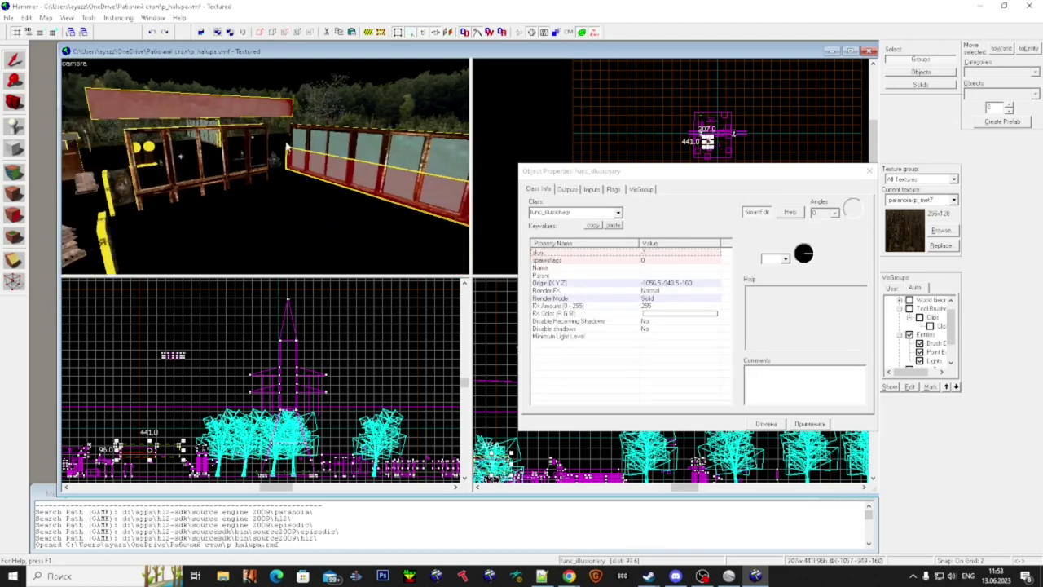
# - Move the func_illusionary roof fascia brushes to the world and tie them to a func_detail entity
pyautogui.press('d')
pyautogui.scroll(-4, 261, 156)
pyautogui.scroll(1, 266, 156)
pyautogui.hotkey('ctrl', 'shift', 'w')
pyautogui.scroll(2, 309, 175)
pyautogui.scroll(-3, 331, 187)
pyautogui.click(310, 168)
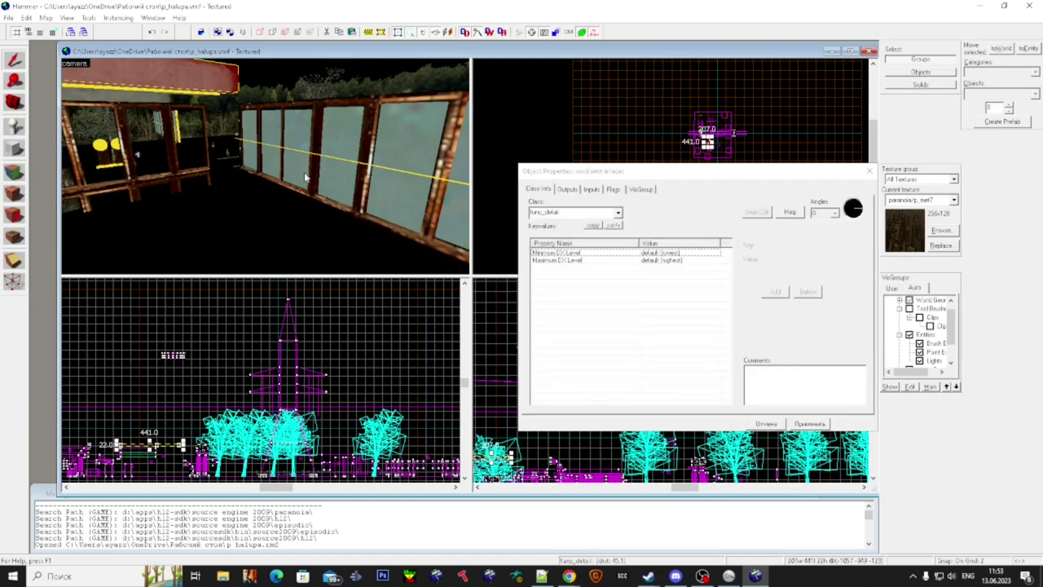
pyautogui.hotkey('ctrl', 'shift', 'w')
pyautogui.press('Escape')
# - Move the adjoining func_illusionary roof fascia brushes to the world, clear the selection and close the object properties
pyautogui.press('z')
pyautogui.click(265, 166)
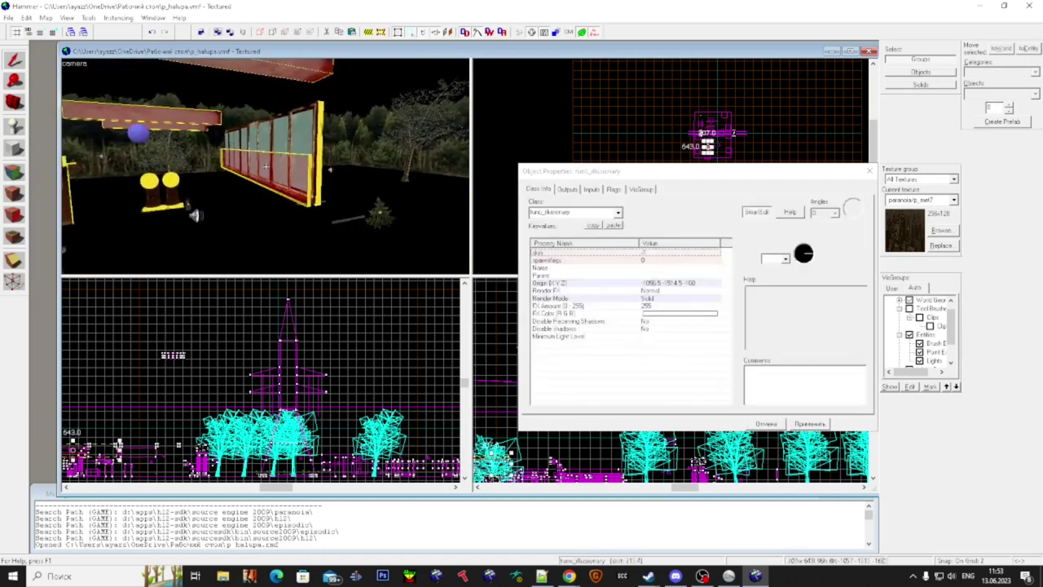
pyautogui.press('z')
pyautogui.click(265, 167)
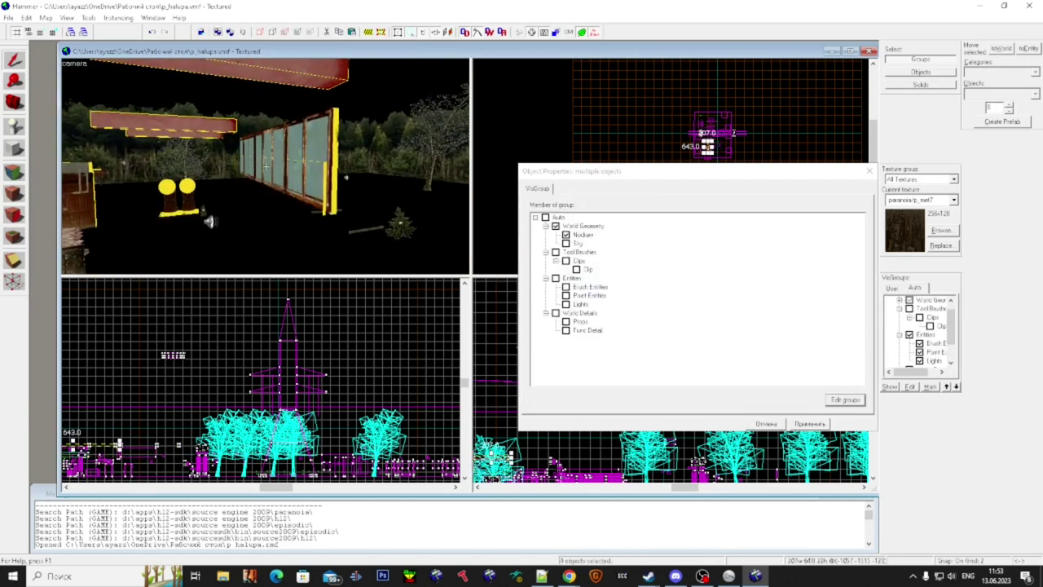
pyautogui.press('Escape')
pyautogui.click(869, 172)
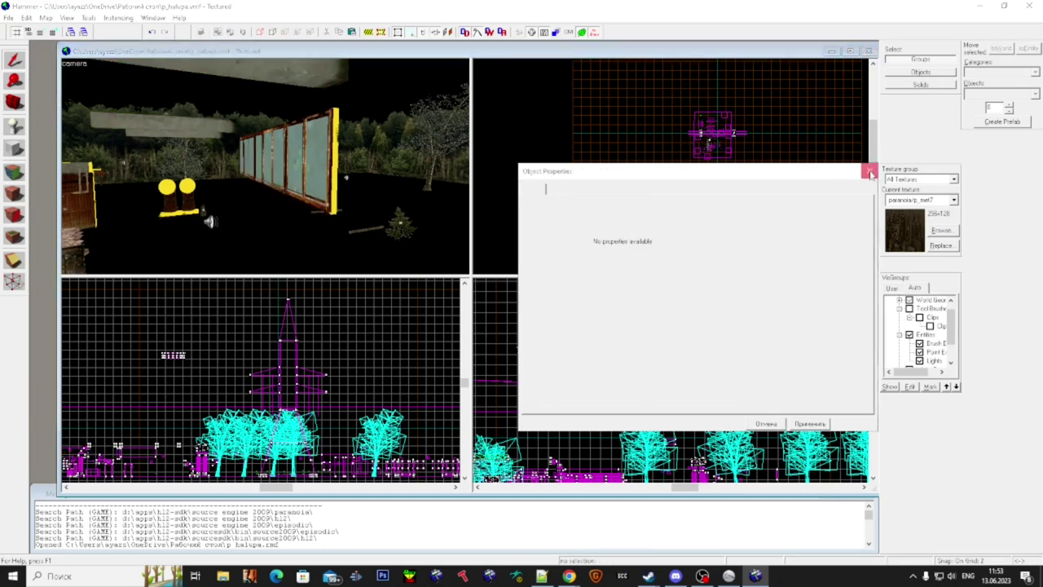
# - Tie the long func_illusionary window frames under the roof to a new func_detail entity and hide the Func Detail objects
pyautogui.click(271, 161)
pyautogui.press('z')
pyautogui.press('a')
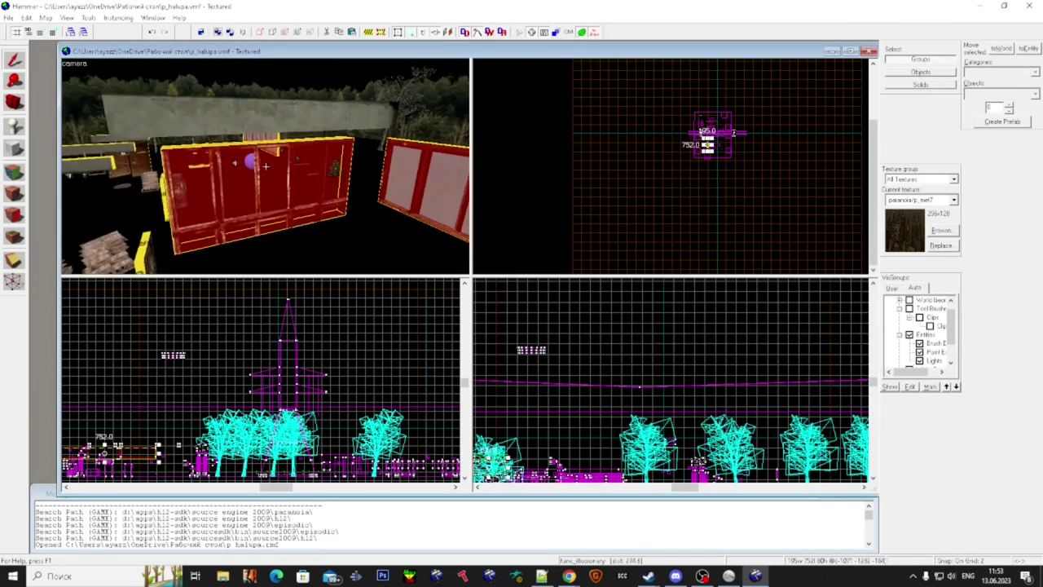
pyautogui.press('d')
pyautogui.hotkey('ctrl', 't')
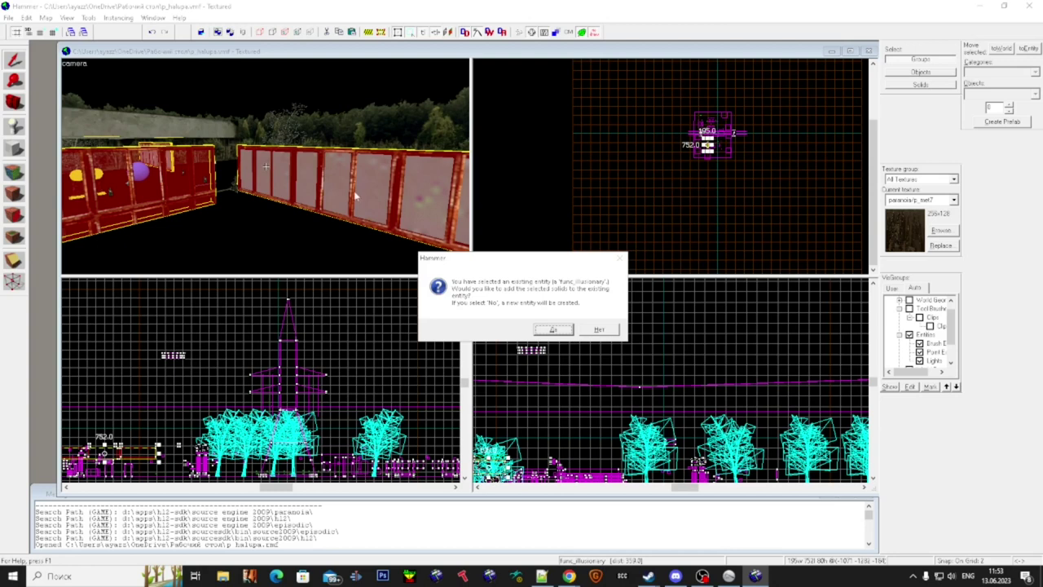
pyautogui.click(599, 329)
pyautogui.click(870, 169)
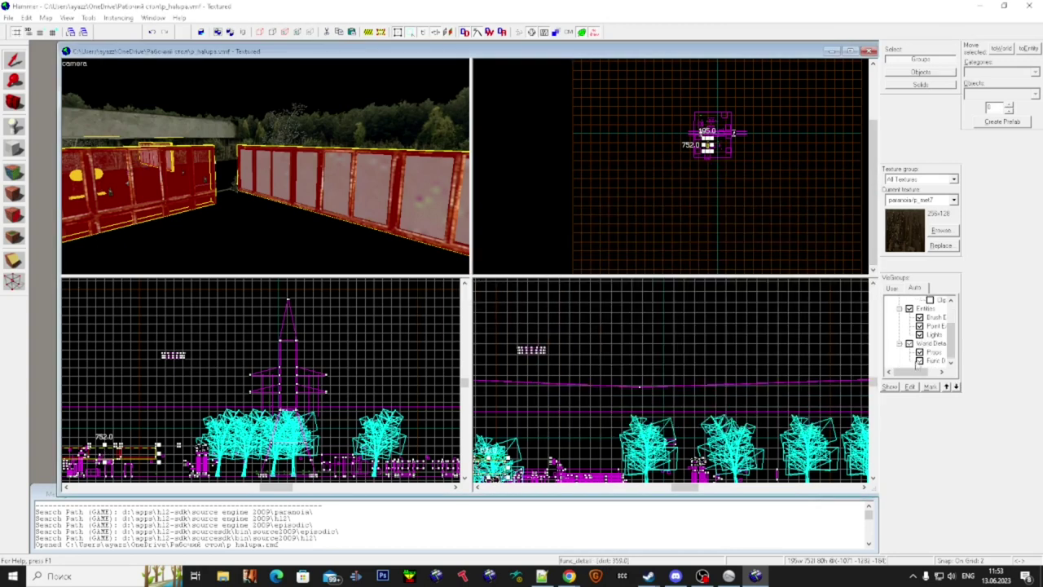
pyautogui.click(919, 361)
# - Collect the func_breakable glass panes of the surrounding buildings into one selection, leaving out the forest backdrop
pyautogui.click(265, 173)
pyautogui.press('z')
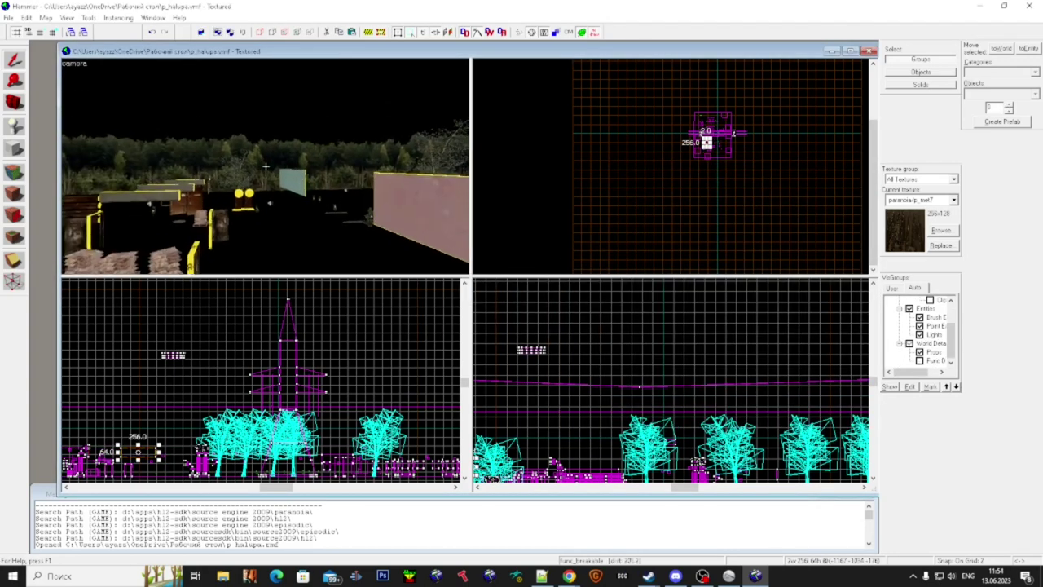
pyautogui.keyDown('ctrl'); pyautogui.click(265, 166); pyautogui.keyUp('ctrl')
pyautogui.press('w')
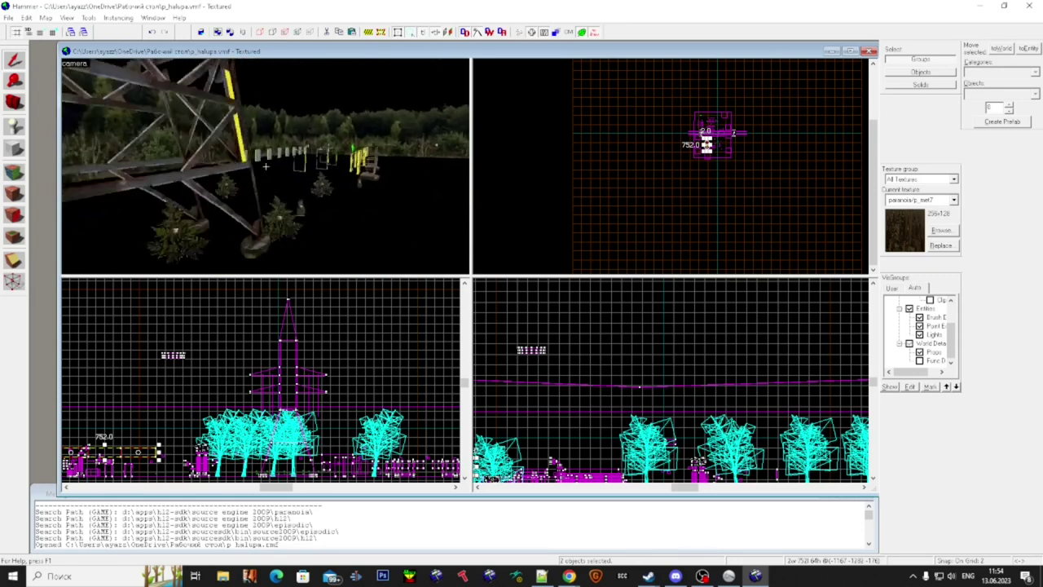
pyautogui.press('w')
pyautogui.keyDown('ctrl'); pyautogui.click(266, 166); pyautogui.keyUp('ctrl')
pyautogui.keyDown('ctrl'); pyautogui.click(266, 166); pyautogui.keyUp('ctrl')
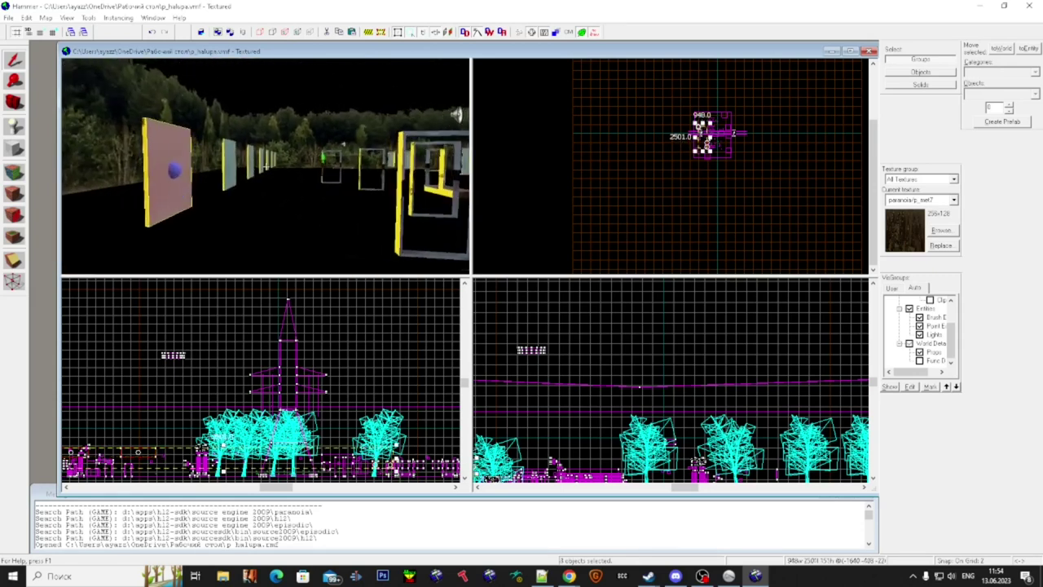
pyautogui.keyDown('ctrl'); pyautogui.click(266, 166); pyautogui.keyUp('ctrl')
pyautogui.press('w')
pyautogui.keyDown('ctrl'); pyautogui.click(266, 166); pyautogui.keyUp('ctrl')
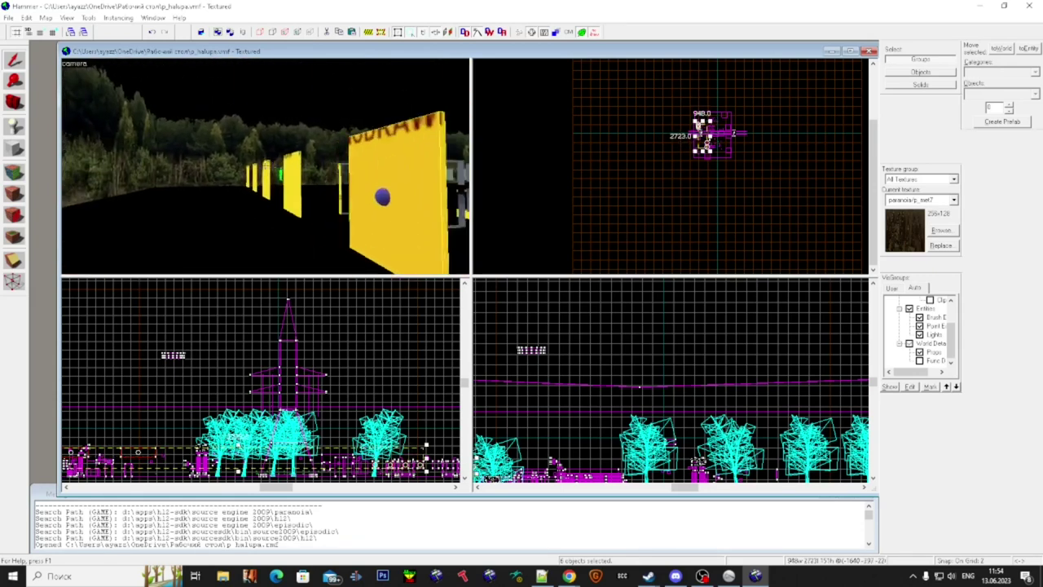
pyautogui.keyDown('ctrl'); pyautogui.click(265, 166); pyautogui.keyUp('ctrl')
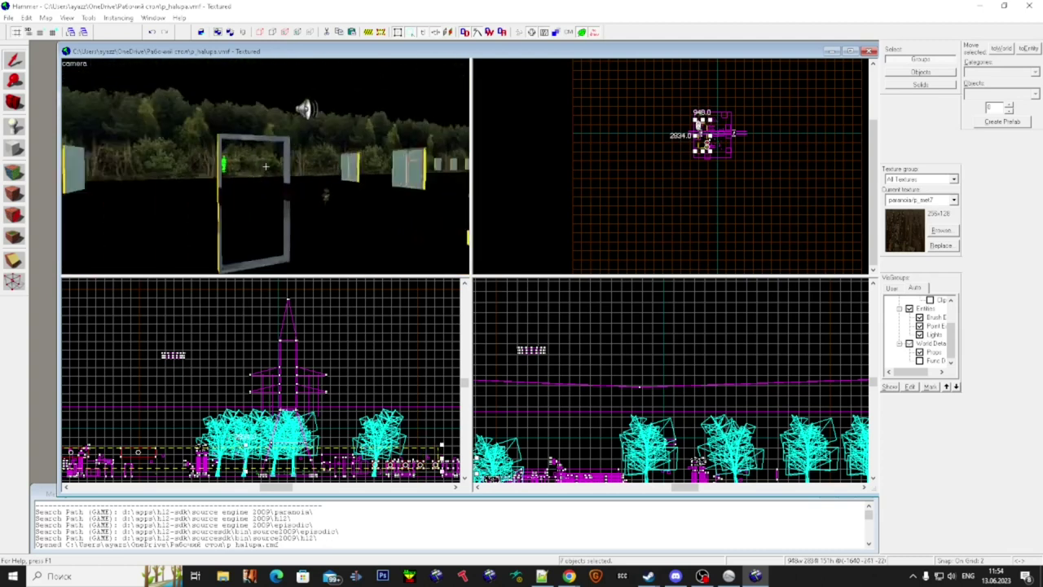
pyautogui.keyDown('ctrl'); pyautogui.click(266, 166); pyautogui.keyUp('ctrl')
pyautogui.press('w')
pyautogui.press('w')
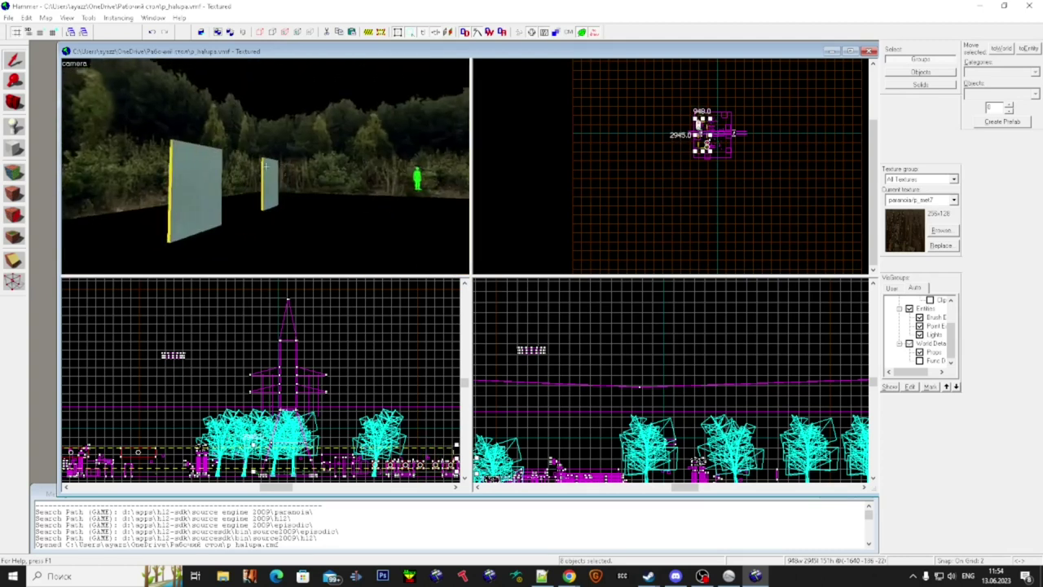
pyautogui.keyDown('ctrl'); pyautogui.click(266, 166); pyautogui.keyUp('ctrl')
pyautogui.keyDown('ctrl'); pyautogui.click(266, 167); pyautogui.keyUp('ctrl')
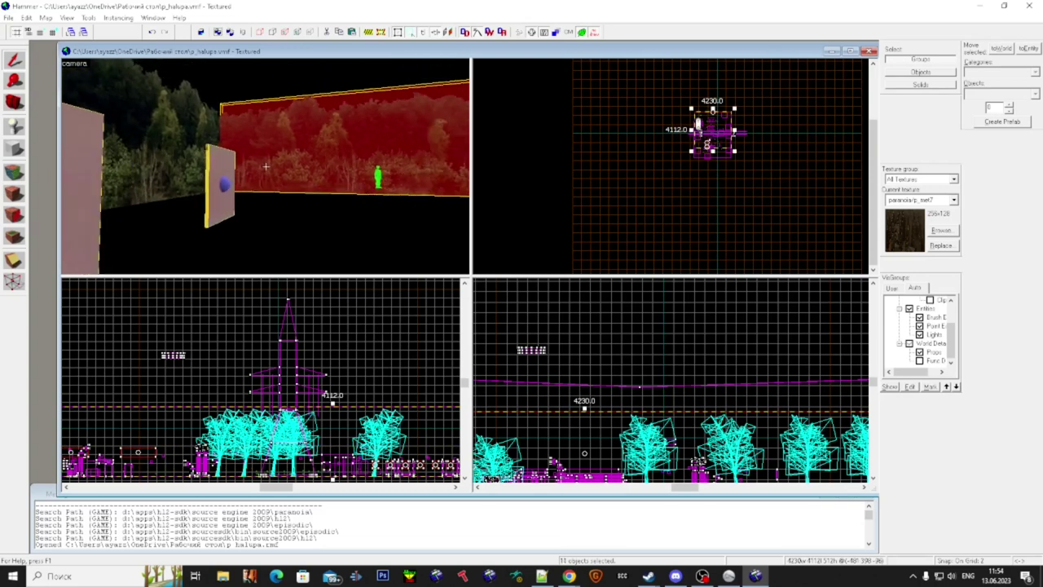
pyautogui.keyDown('ctrl'); pyautogui.click(266, 167); pyautogui.keyUp('ctrl')
pyautogui.press('w')
pyautogui.press('Escape')
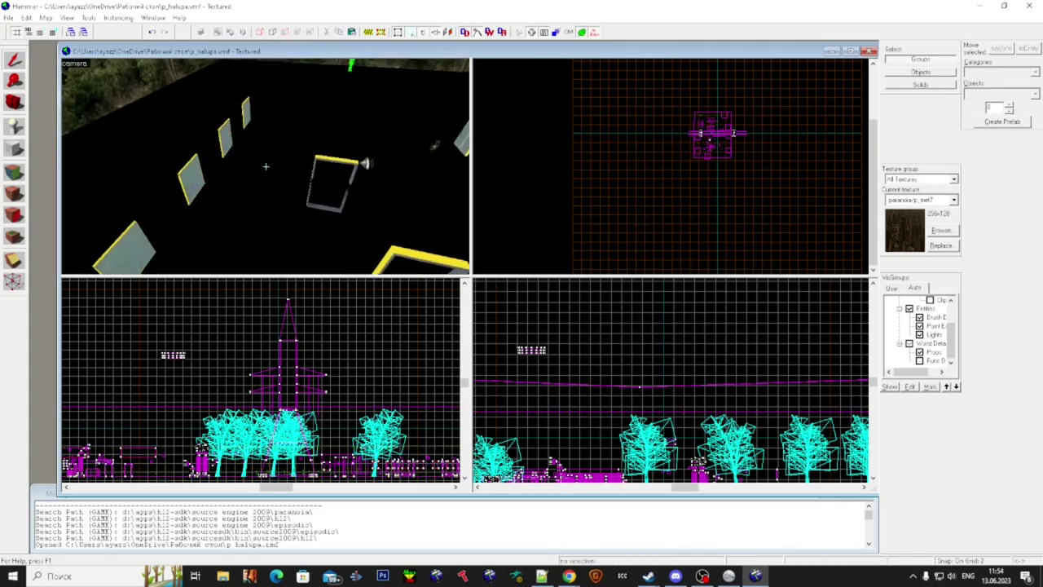
# - Select the three window pieces in a row along the building's side and tie them to a func_detail entity
pyautogui.press('w')
pyautogui.click(265, 167)
pyautogui.press('Escape')
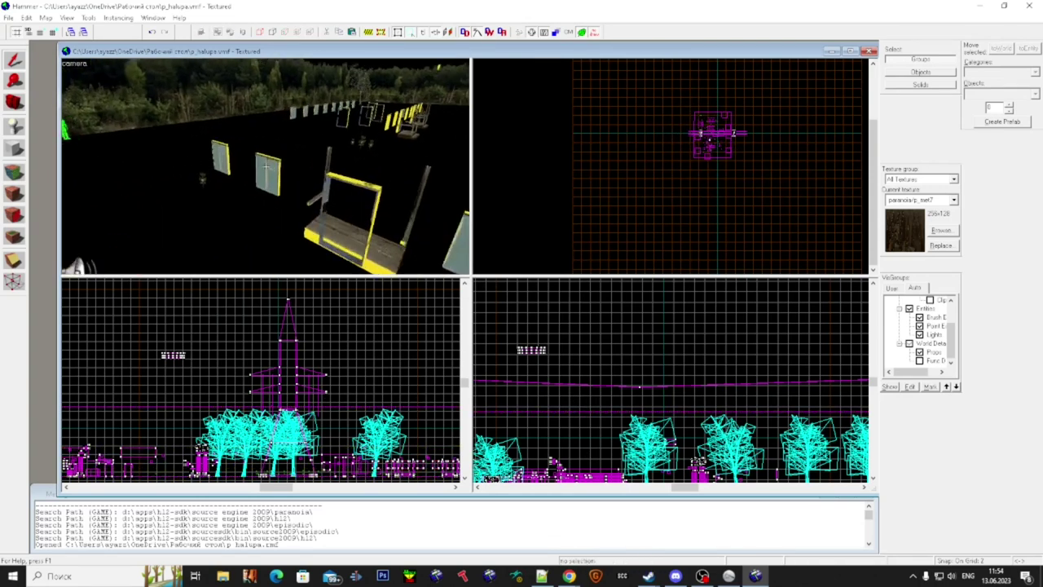
pyautogui.click(266, 167)
pyautogui.press('w')
pyautogui.keyDown('ctrl'); pyautogui.click(266, 167); pyautogui.keyUp('ctrl')
pyautogui.keyDown('ctrl'); pyautogui.click(266, 166); pyautogui.keyUp('ctrl')
pyautogui.press('w')
pyautogui.press('w')
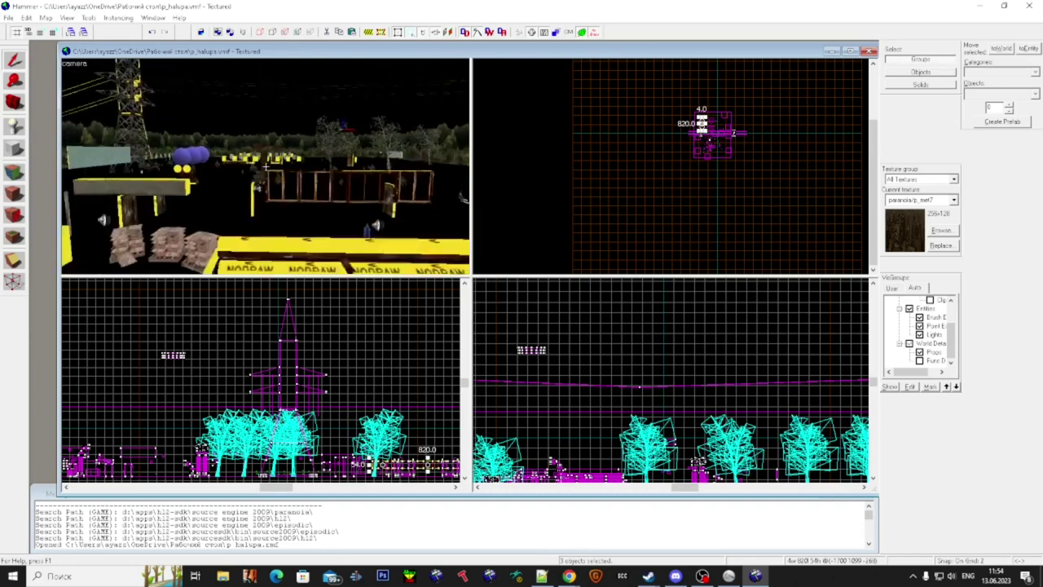
pyautogui.press('w')
pyautogui.moveTo(265, 166); pyautogui.dragTo(265, 167)
pyautogui.hotkey('ctrl', 't')
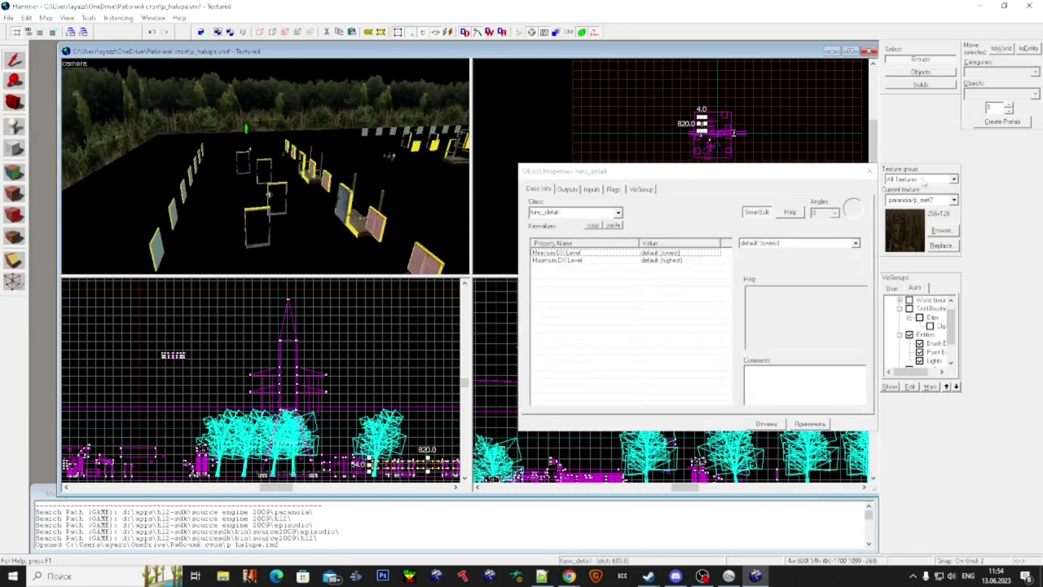
pyautogui.click(869, 171)
pyautogui.scroll(-1, 916, 326)
pyautogui.press('Escape')
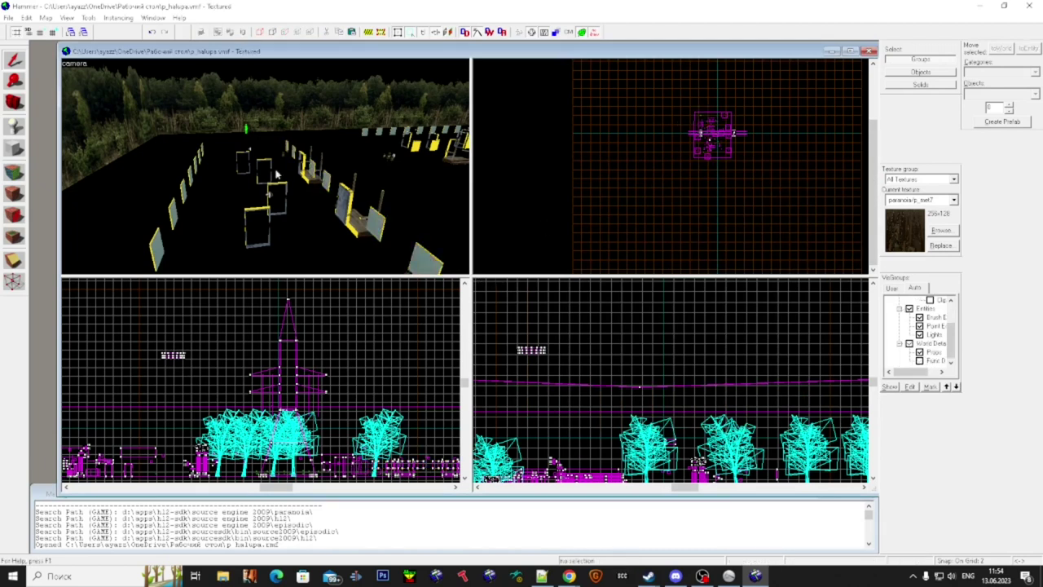
# - Select the glass panes along both facing window rows of the building
pyautogui.scroll(-2, 286, 150)
pyautogui.click(286, 149)
pyautogui.keyDown('ctrl'); pyautogui.click(186, 202); pyautogui.keyUp('ctrl')
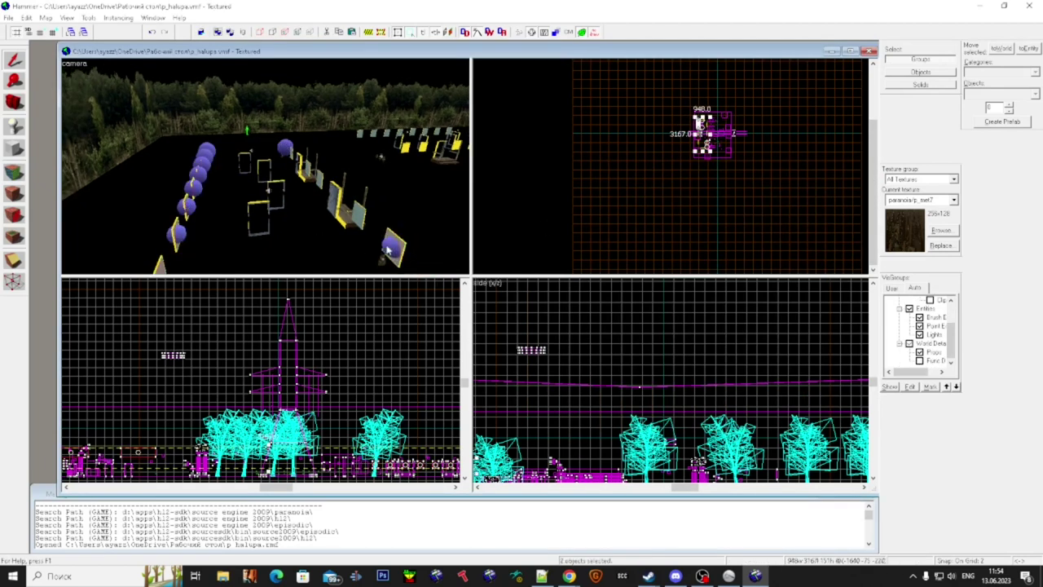
pyautogui.scroll(1, 325, 184)
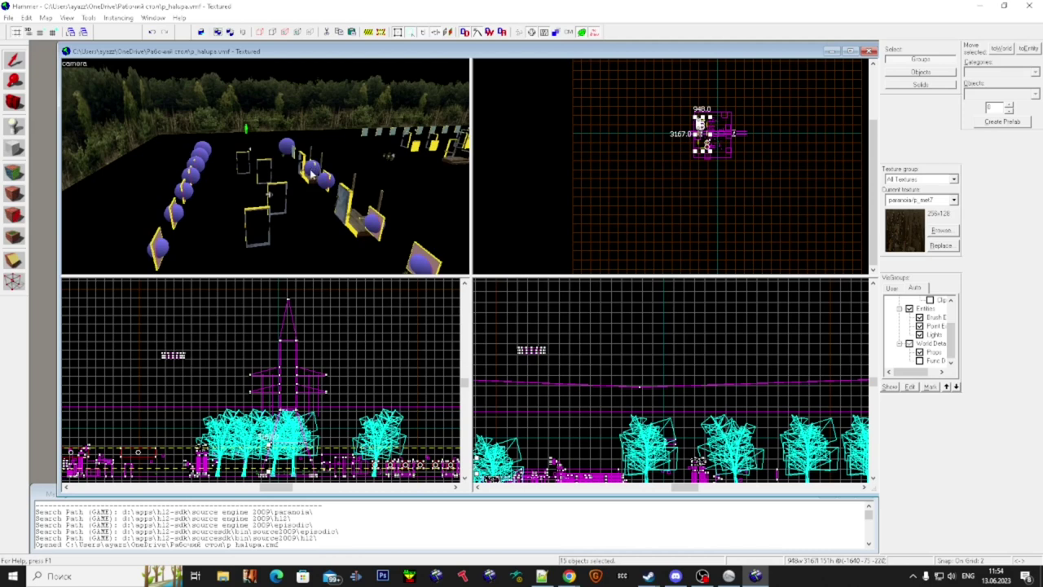
pyautogui.press('z')
pyautogui.press('w')
pyautogui.keyDown('ctrl'); pyautogui.click(266, 167); pyautogui.keyUp('ctrl')
pyautogui.press('w')
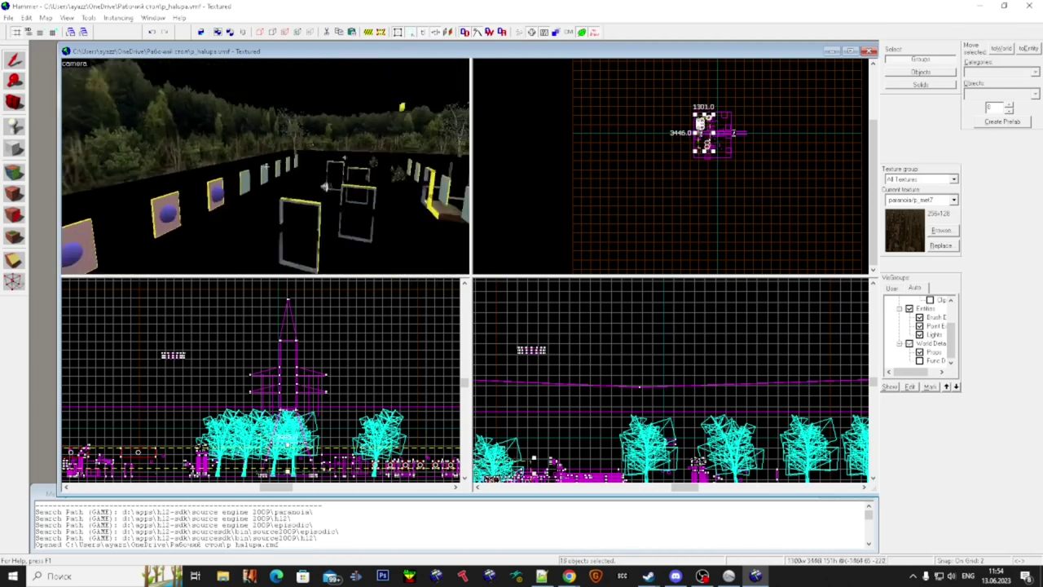
# - Change the selection mode and add the further glass panes of the window row to the selection
pyautogui.hotkey('ctrl', 'w')
pyautogui.press('w')
pyautogui.keyDown('ctrl'); pyautogui.click(265, 167); pyautogui.keyUp('ctrl')
pyautogui.keyDown('ctrl'); pyautogui.click(266, 167); pyautogui.keyUp('ctrl')
pyautogui.press('z')
pyautogui.keyDown('ctrl'); pyautogui.click(236, 140); pyautogui.keyUp('ctrl')
pyautogui.keyDown('ctrl'); pyautogui.click(216, 136); pyautogui.keyUp('ctrl')
# - Select the two neighbouring glass panes of the window row as individual solids
pyautogui.press('z')
pyautogui.press('w')
pyautogui.press('z')
pyautogui.press('z')
pyautogui.press('w')
pyautogui.click(265, 167)
pyautogui.keyDown('ctrl'); pyautogui.click(266, 167); pyautogui.keyUp('ctrl')
pyautogui.keyDown('ctrl'); pyautogui.click(266, 167); pyautogui.keyUp('ctrl')
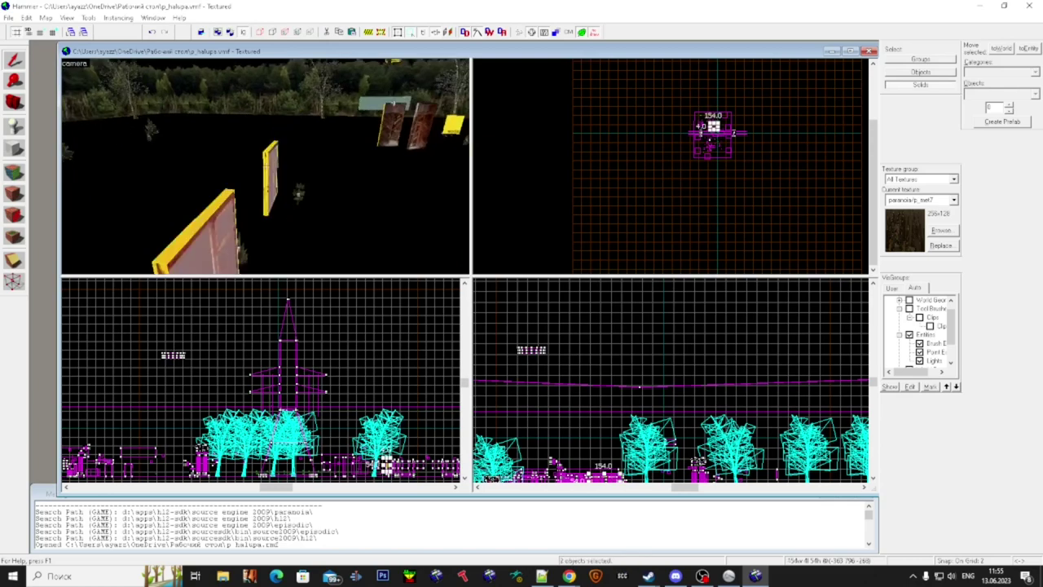
# - Gather the func_breakable glass panes from all window rows of the buildings into one group-mode selection
pyautogui.press('z')
pyautogui.scroll(10, 712, 137)
pyautogui.press('z')
pyautogui.click(266, 166)
pyautogui.keyDown('ctrl'); pyautogui.click(266, 166); pyautogui.keyUp('ctrl')
pyautogui.keyDown('ctrl'); pyautogui.click(266, 167); pyautogui.keyUp('ctrl')
pyautogui.press('w')
pyautogui.keyDown('ctrl'); pyautogui.click(266, 166); pyautogui.keyUp('ctrl')
pyautogui.hotkey('ctrl', 'w')
pyautogui.click(266, 166)
pyautogui.press('super')
pyautogui.press('super')
pyautogui.press('w')
pyautogui.keyDown('ctrl'); pyautogui.click(266, 166); pyautogui.keyUp('ctrl')
pyautogui.press('w')
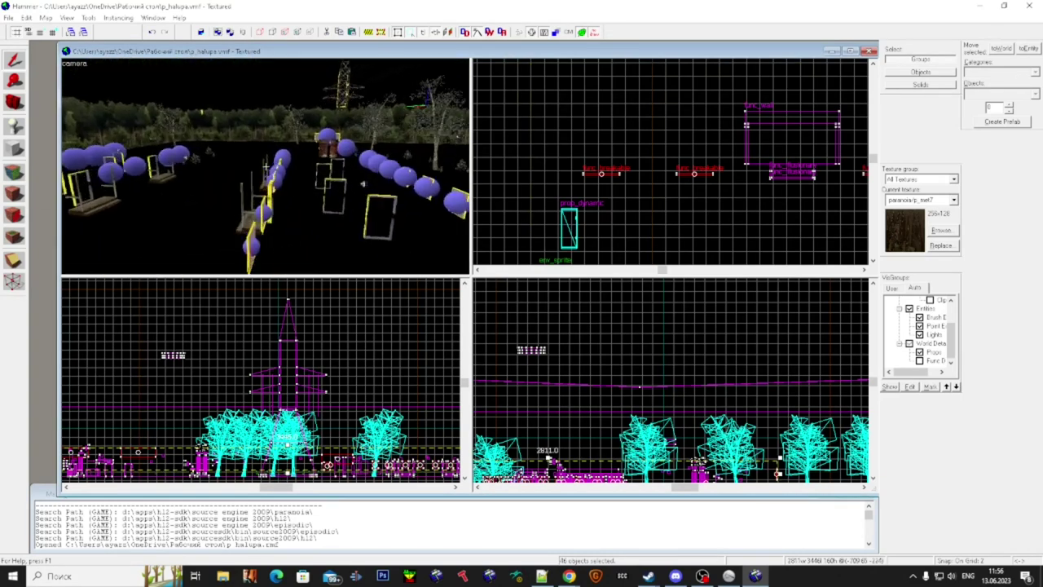
# - Delete the gathered glass panes, look over the map for missed panes and undo the deletion
pyautogui.press('w')
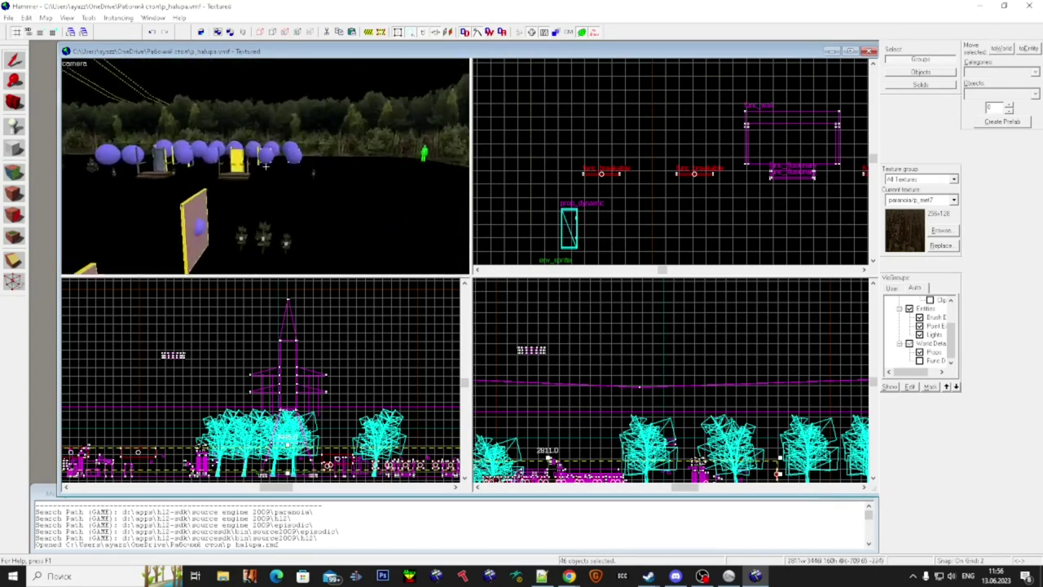
pyautogui.press('s')
pyautogui.press('Delete')
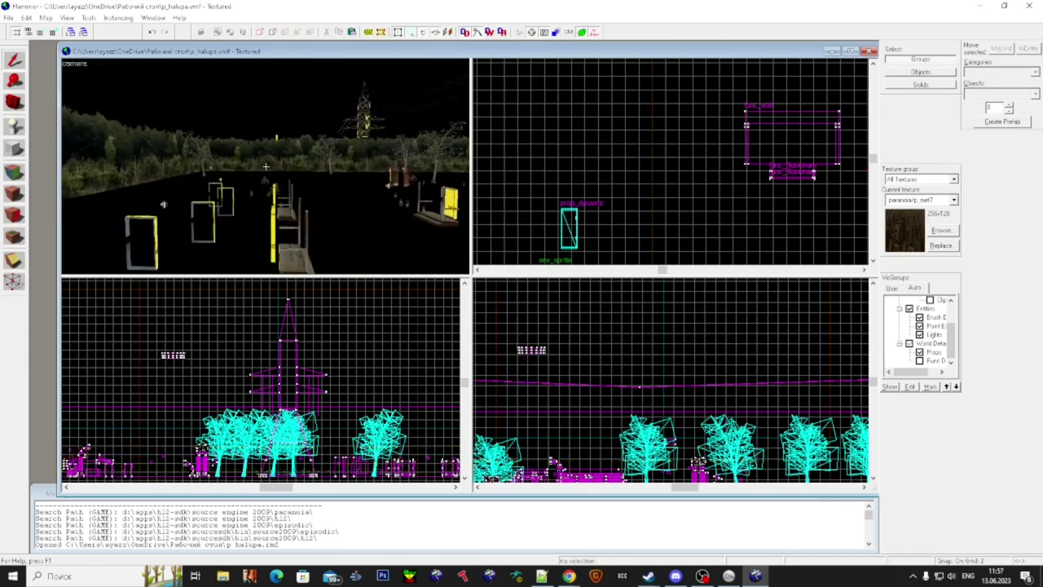
pyautogui.press('w')
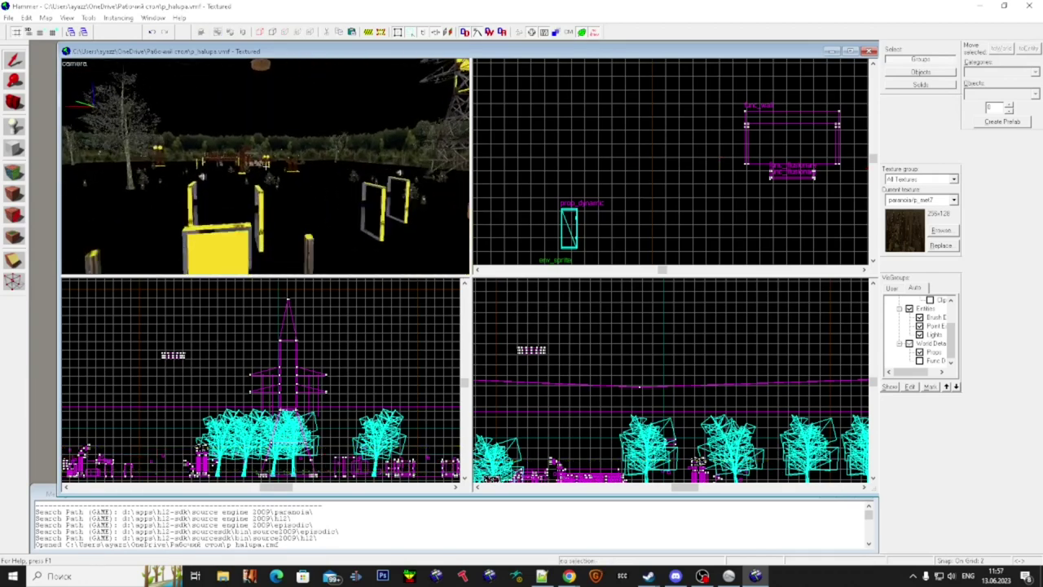
pyautogui.press('w')
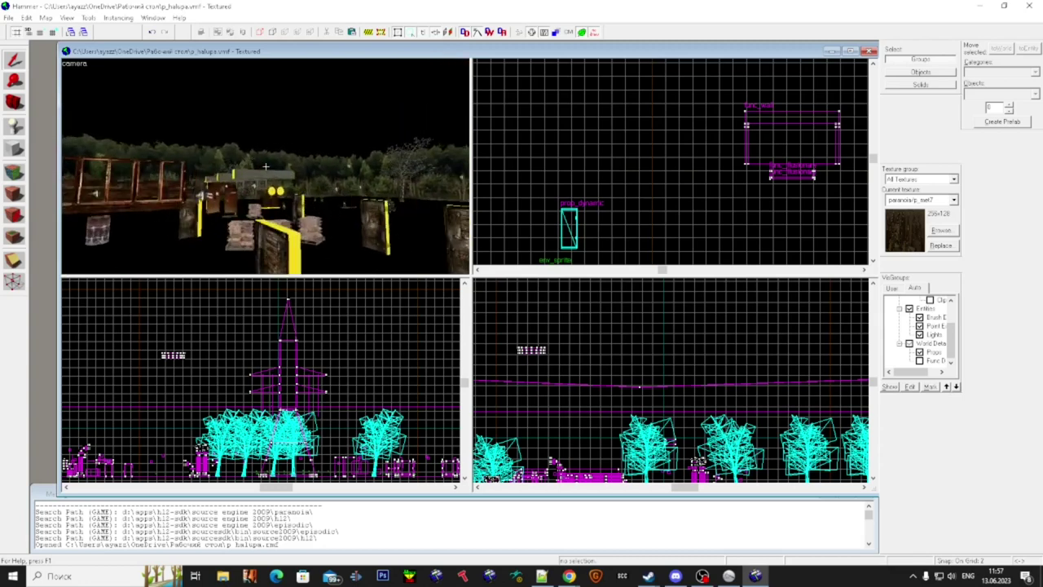
pyautogui.press('s')
pyautogui.hotkey('ctrl', 'z')
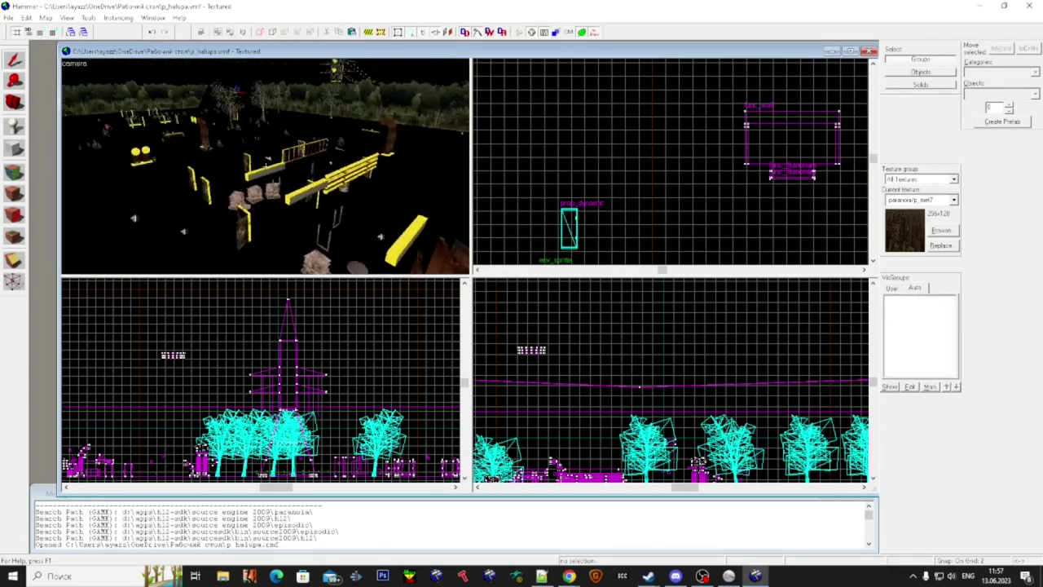
# - Open the properties of the selected func_breakable panes and set their Render Mode to Additive
pyautogui.press('w')
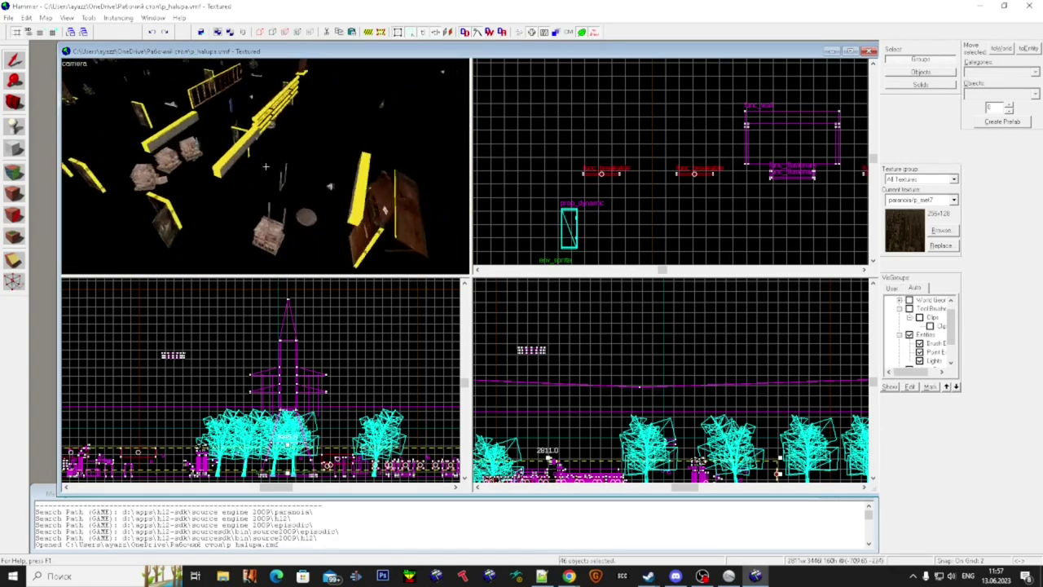
pyautogui.press('w')
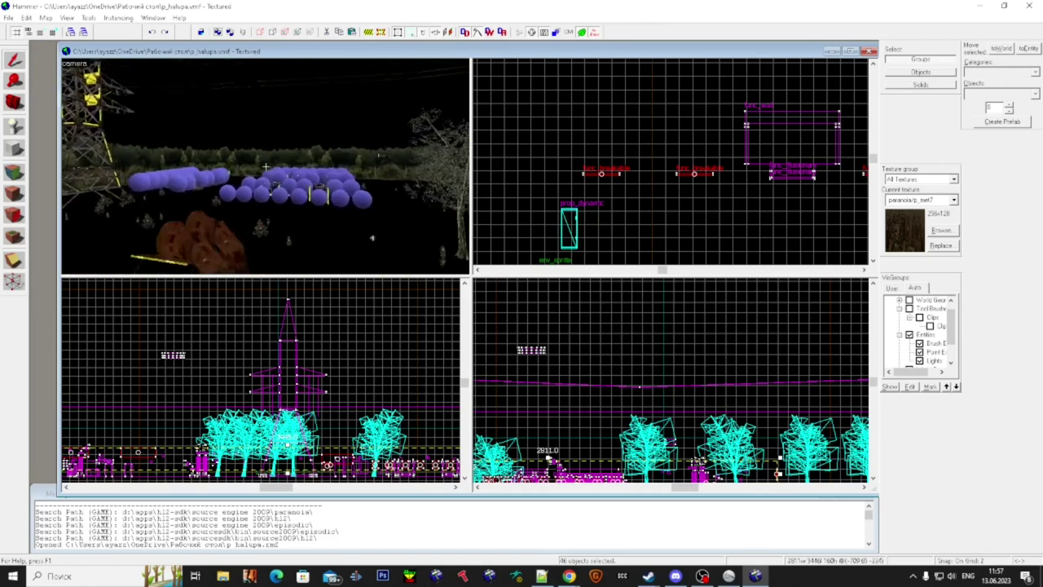
pyautogui.press('w')
pyautogui.hotkey('alt', 'Return')
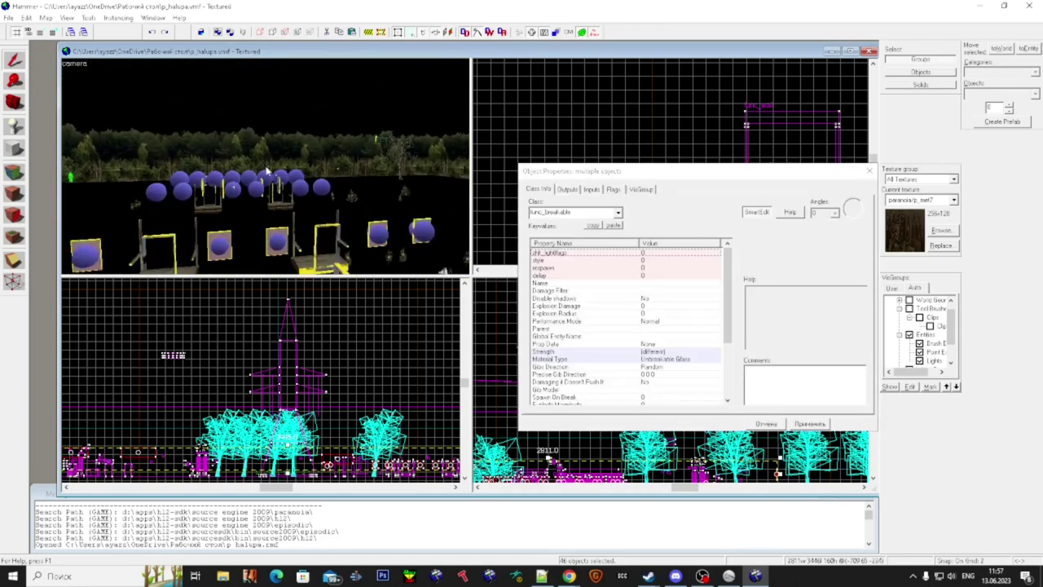
pyautogui.scroll(-4, 639, 325)
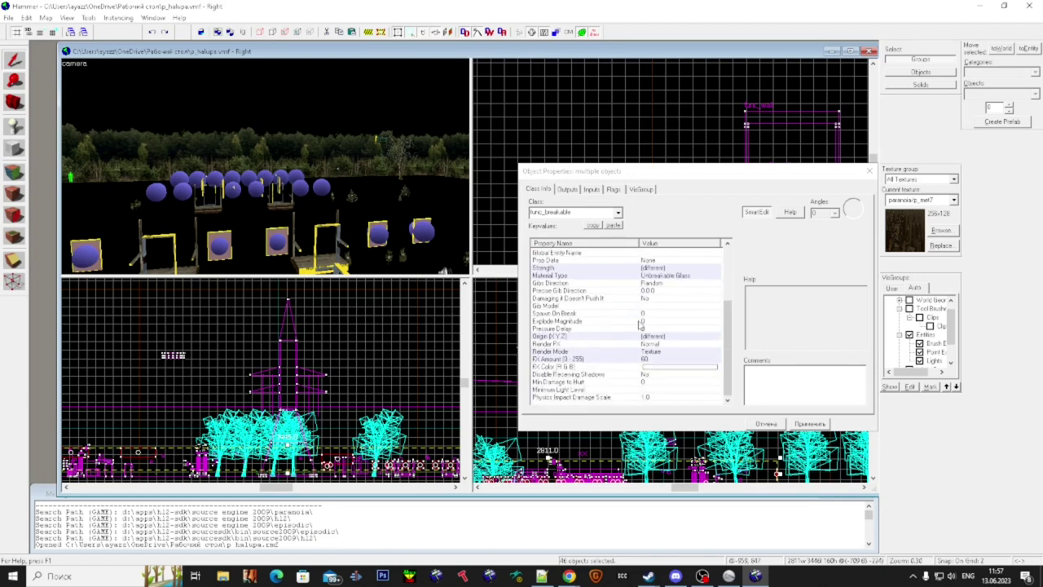
pyautogui.click(660, 351)
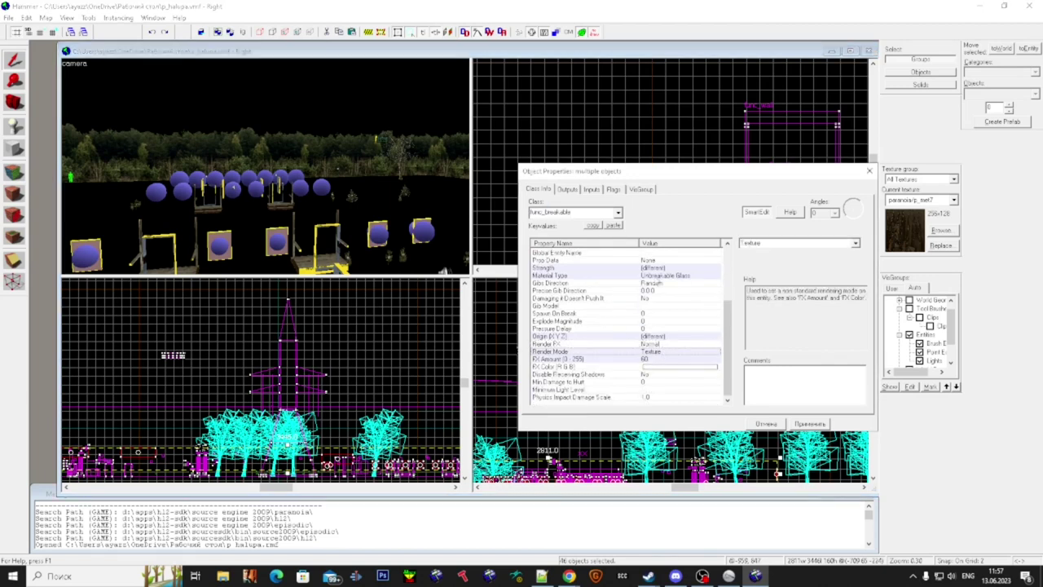
pyautogui.click(855, 243)
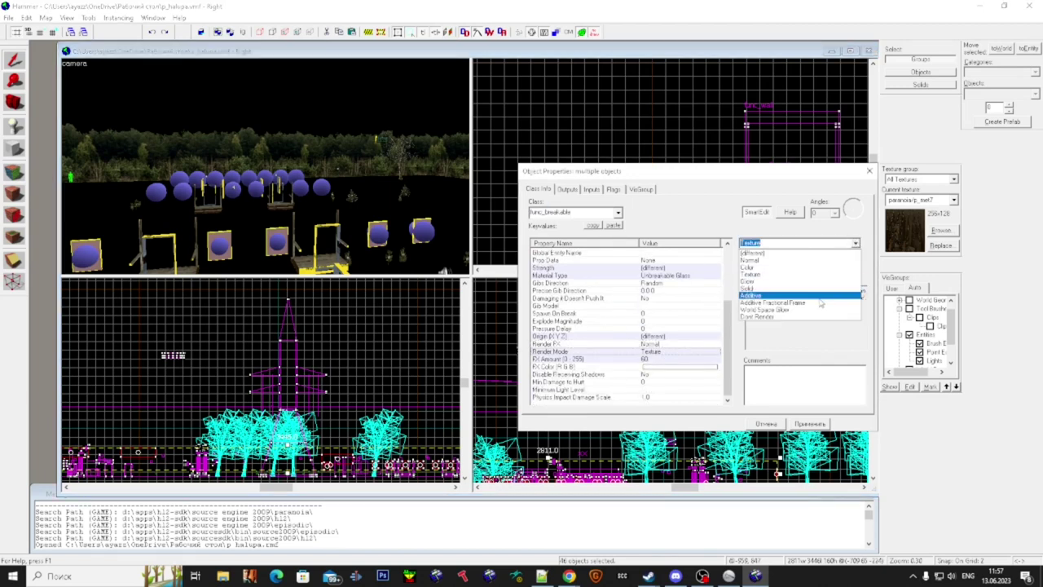
pyautogui.click(822, 298)
# - Set the FX Amount of the selected glass panes to 200, apply the change and close the properties
pyautogui.click(674, 364)
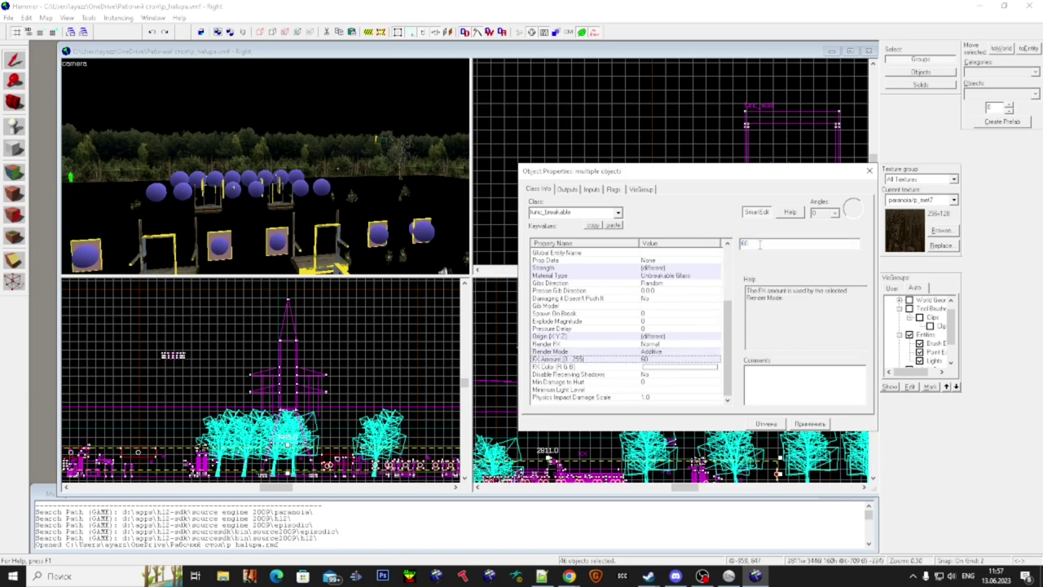
pyautogui.moveTo(771, 242); pyautogui.dragTo(730, 245)
pyautogui.write('200')
pyautogui.click(812, 423)
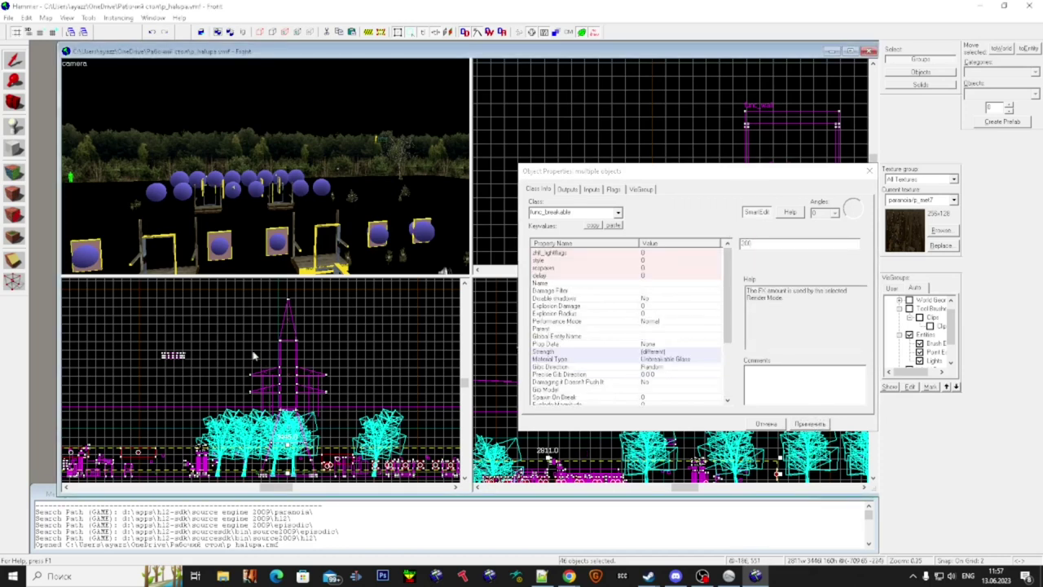
pyautogui.scroll(5, 300, 154)
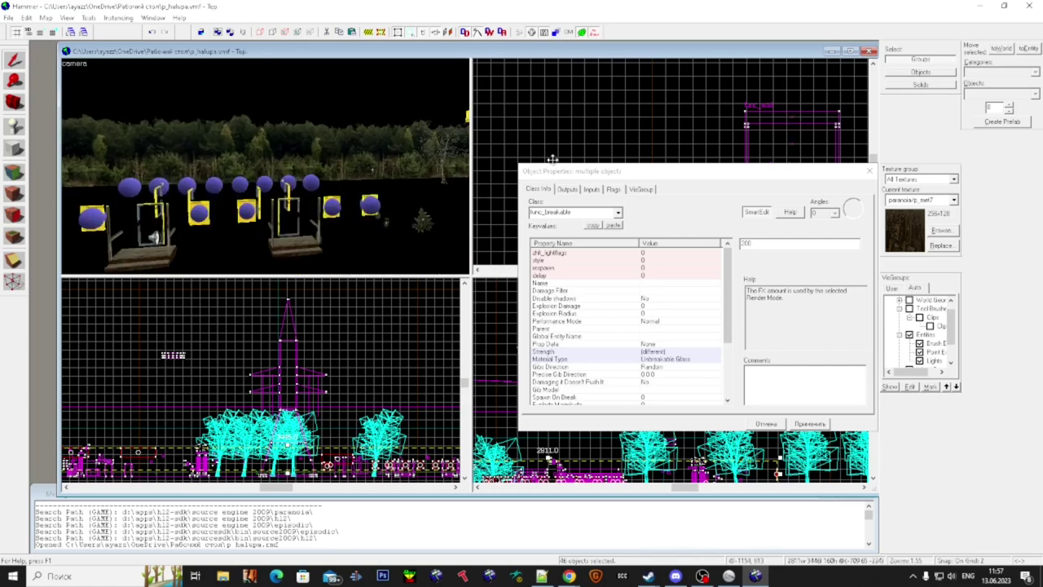
pyautogui.click(867, 172)
# - Examine the window, door and porch brushes around the map by selecting them to check their entity classes
pyautogui.press('z')
pyautogui.press('w')
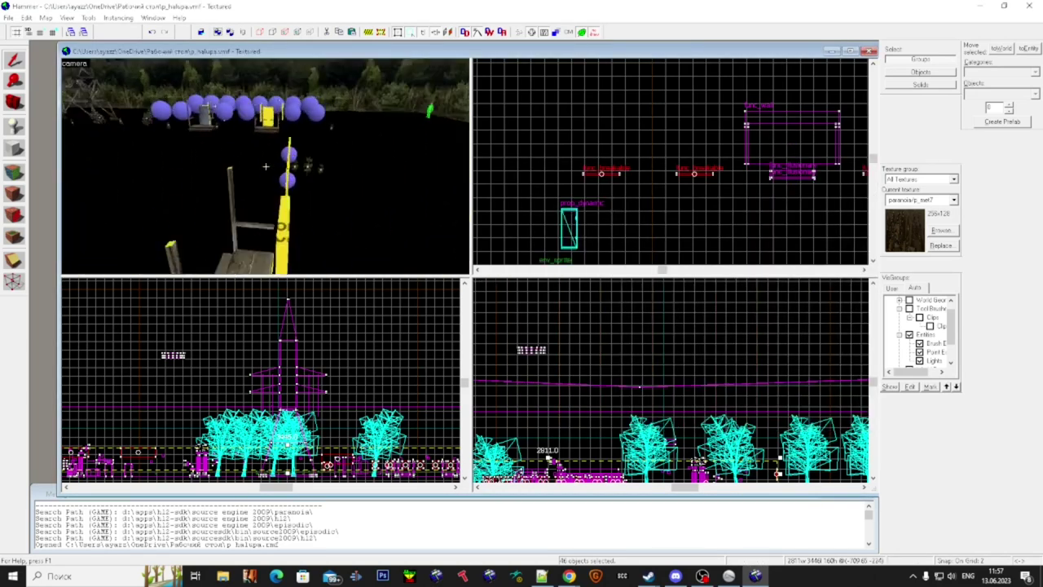
pyautogui.press('w')
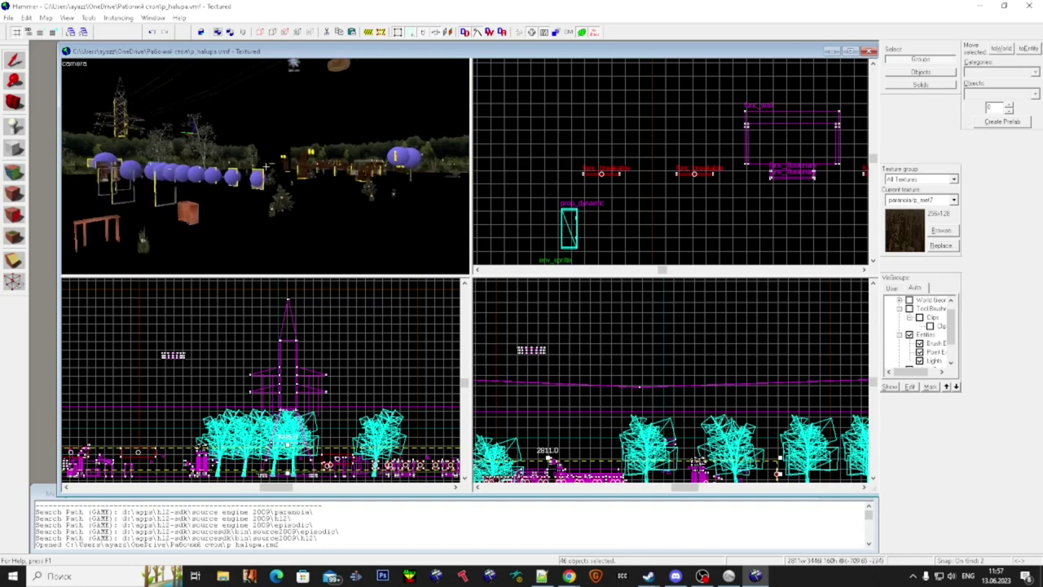
pyautogui.press('w')
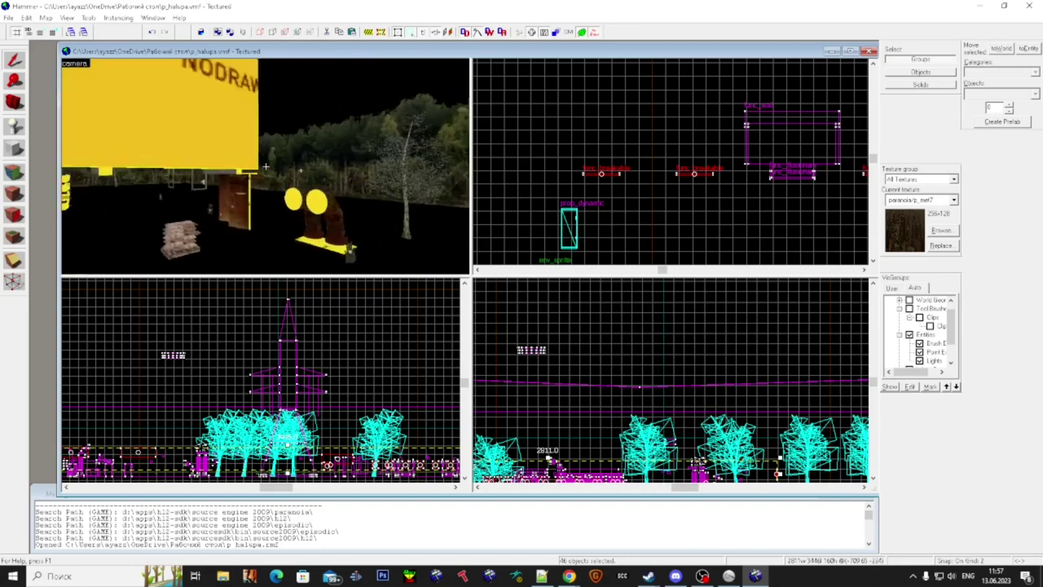
pyautogui.press('w')
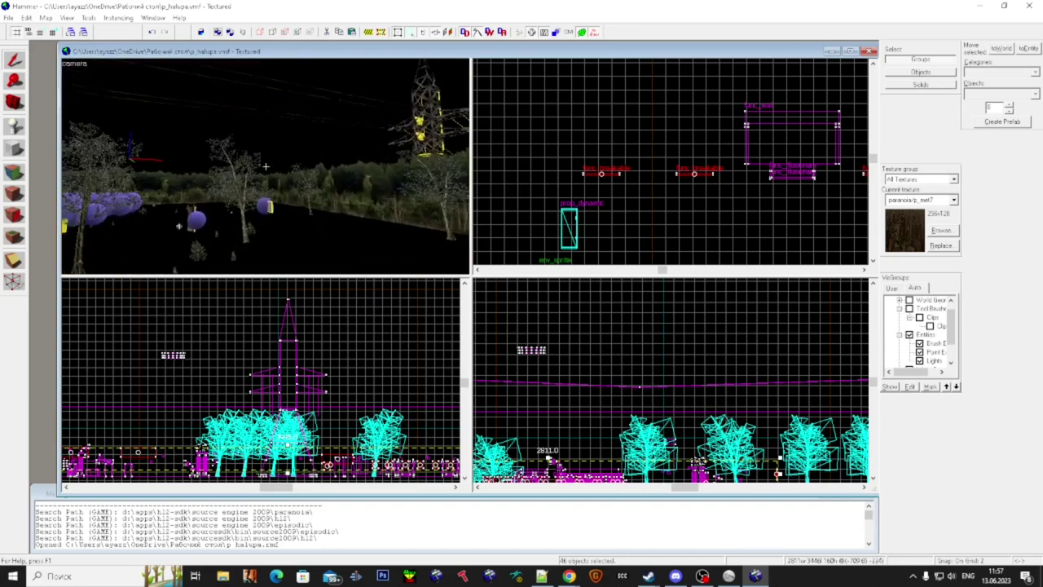
pyautogui.press('w')
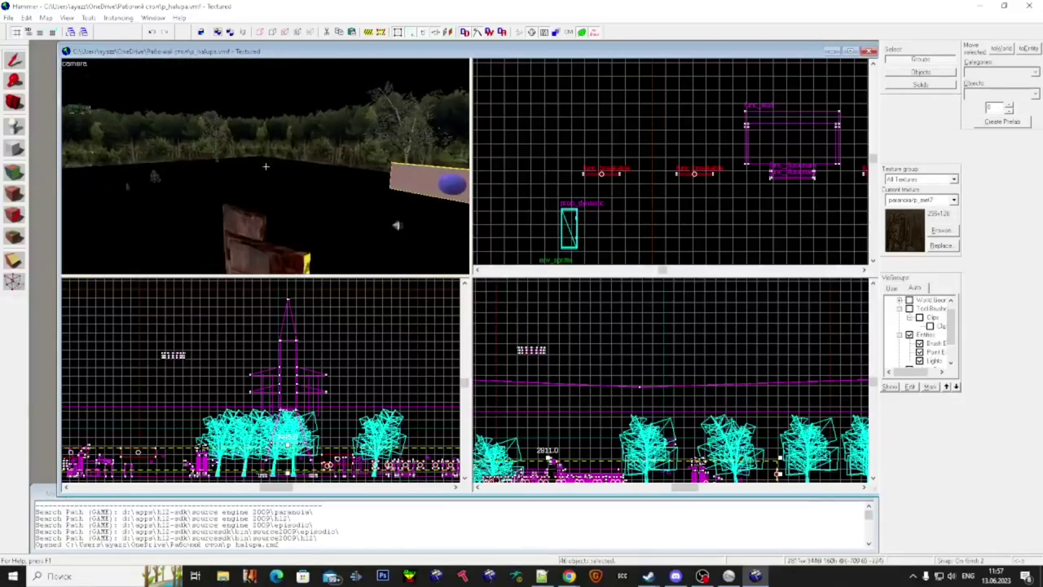
pyautogui.press('w')
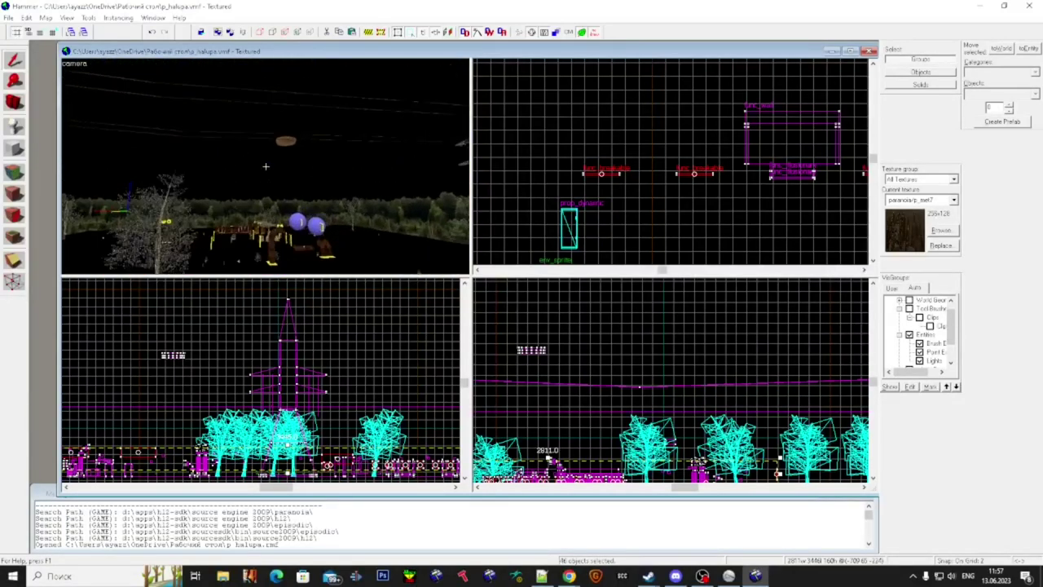
pyautogui.click(266, 165)
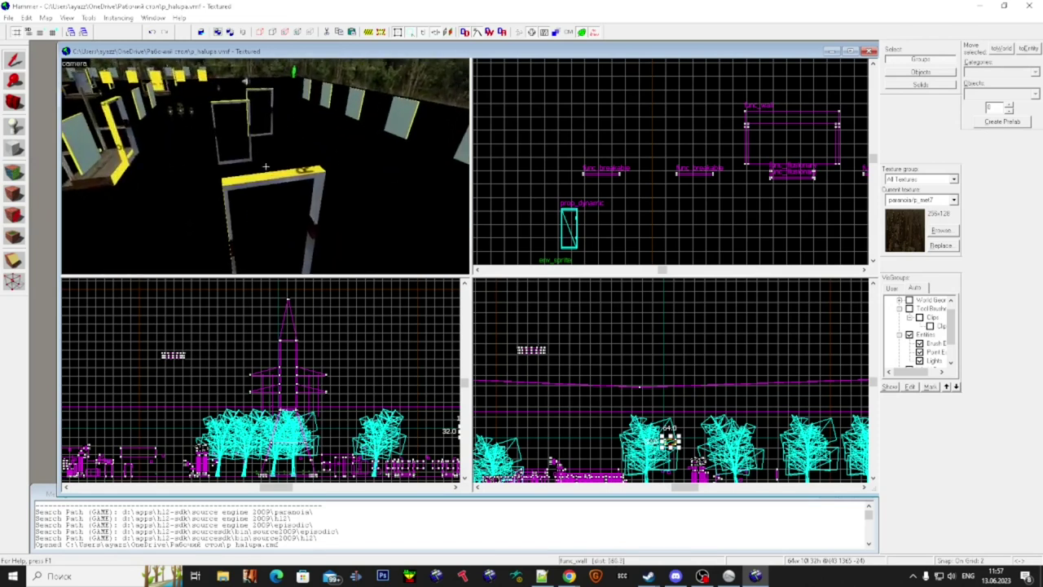
pyautogui.press('w')
pyautogui.click(266, 166)
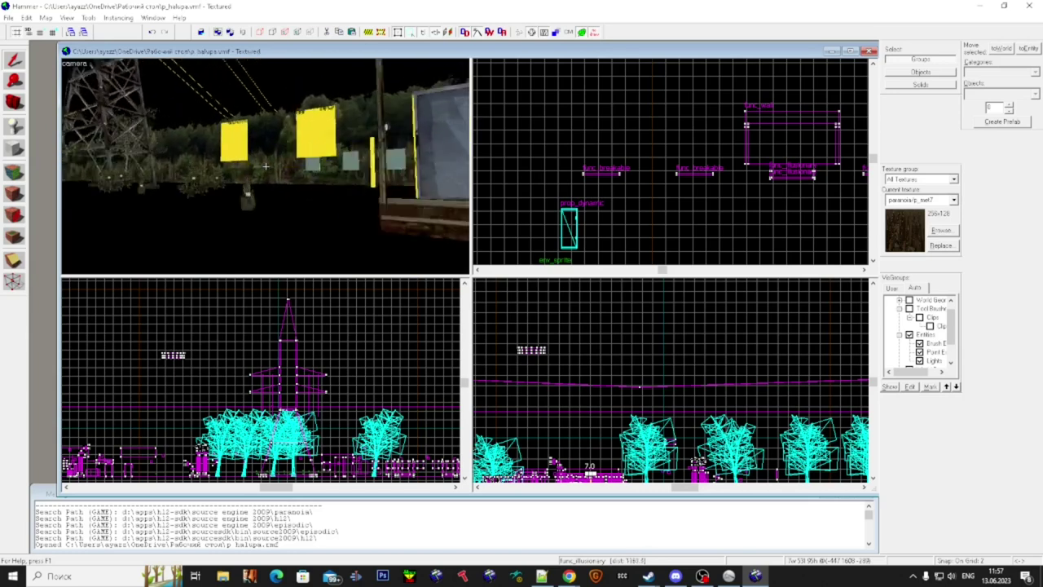
pyautogui.press('w')
pyautogui.click(266, 166)
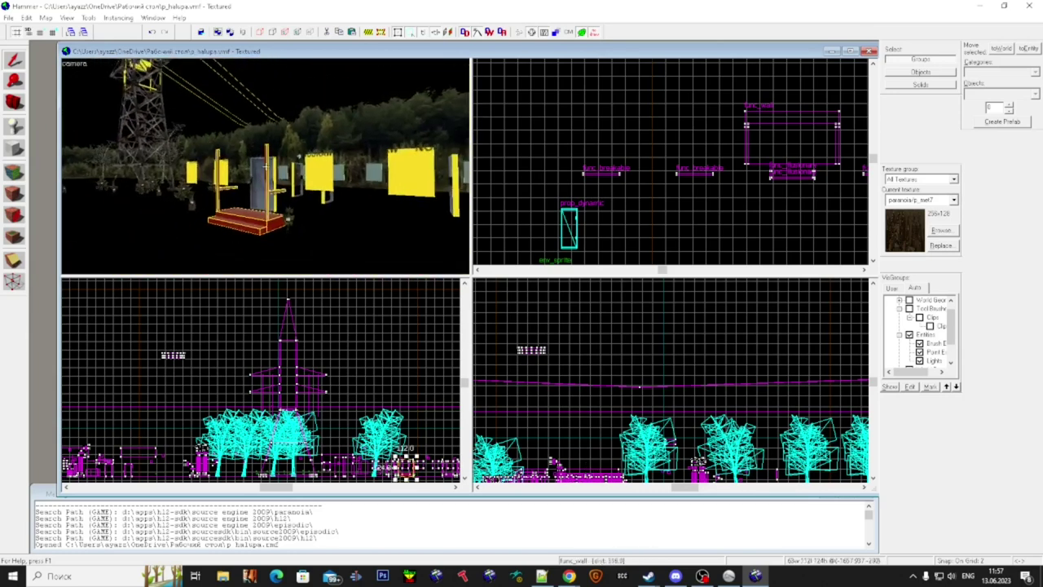
pyautogui.click(266, 167)
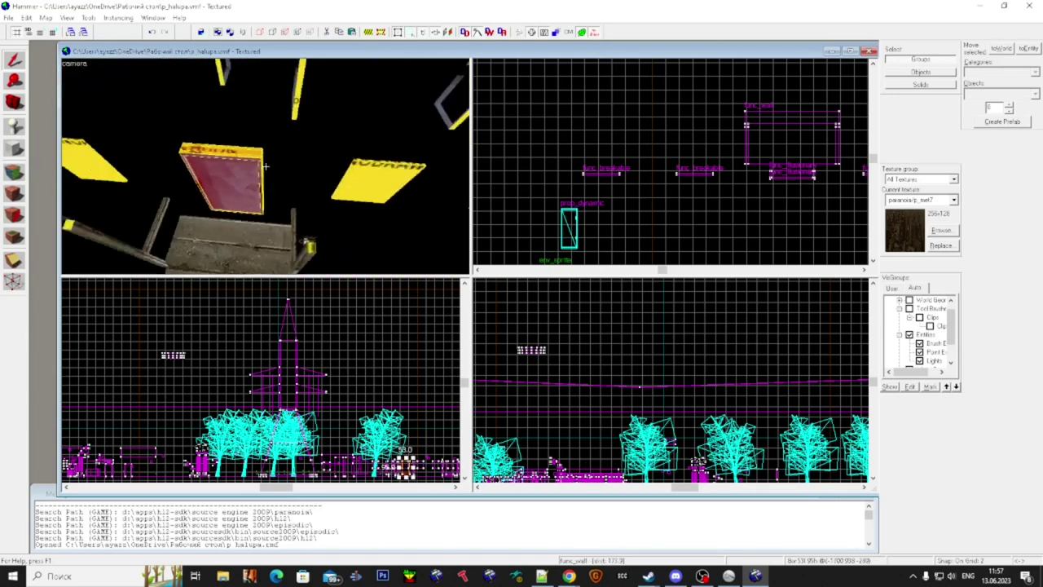
pyautogui.press('Escape')
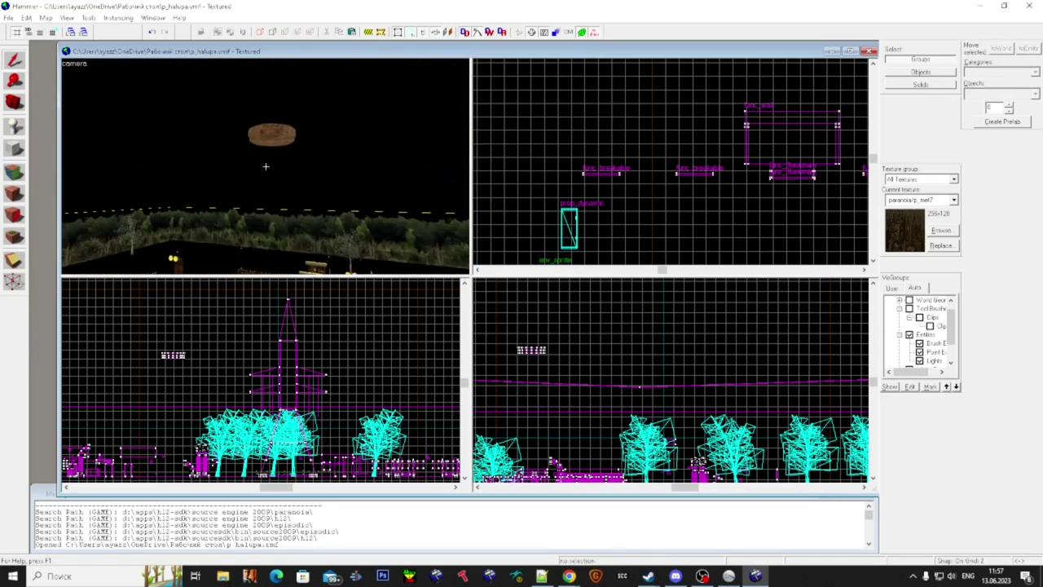
# - Check the entity classes of the round chimney top and the brushes by the wooden plank fence, then clear the selection
pyautogui.click(265, 165)
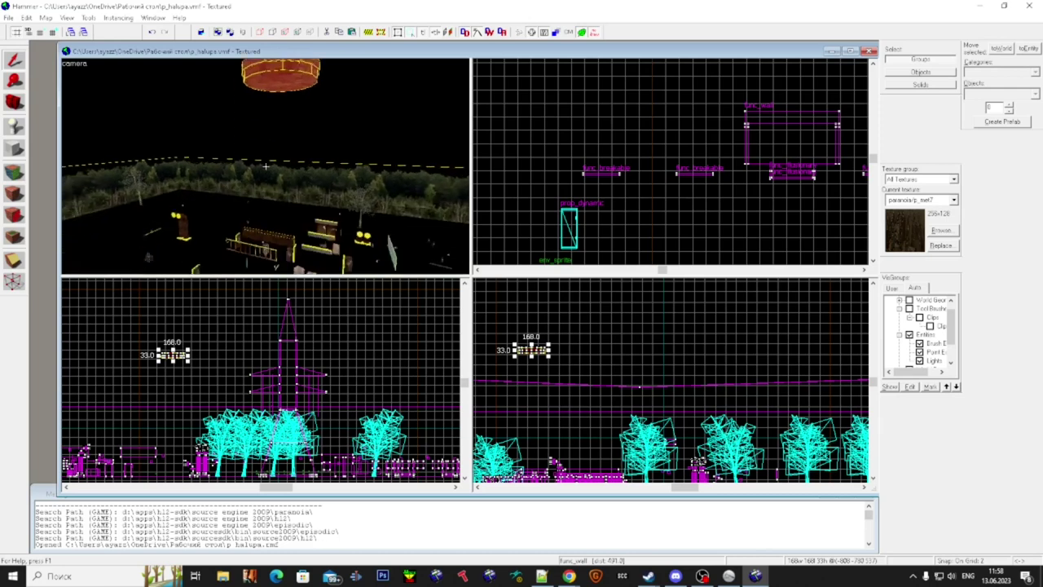
pyautogui.click(266, 167)
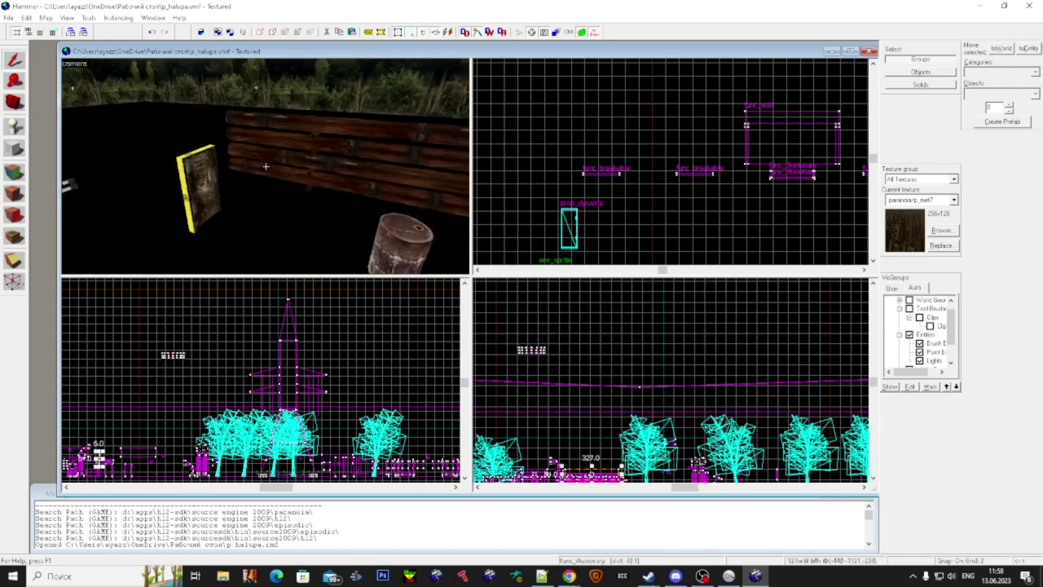
pyautogui.press('w')
pyautogui.click(266, 167)
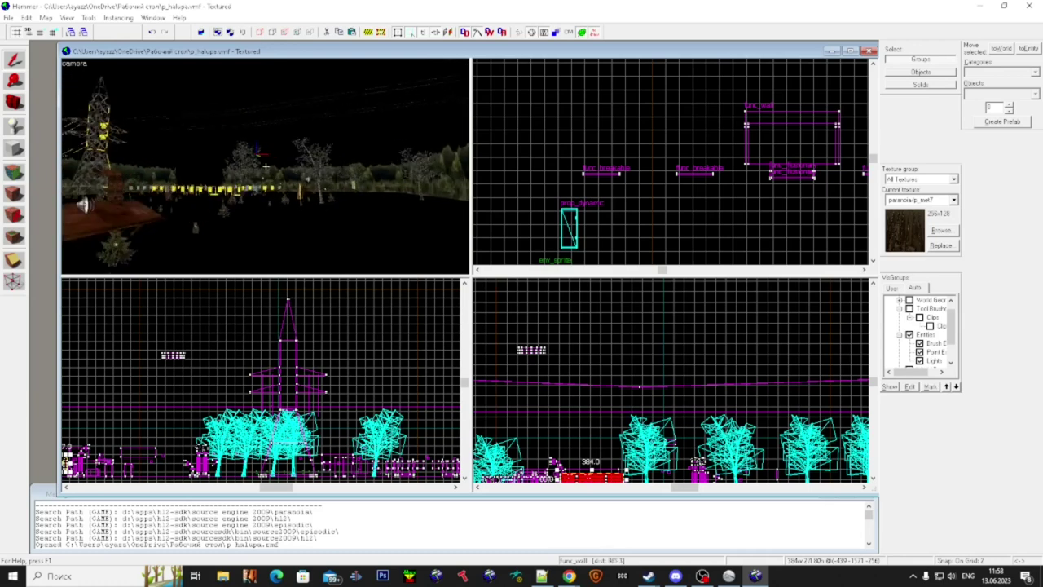
pyautogui.press('Escape')
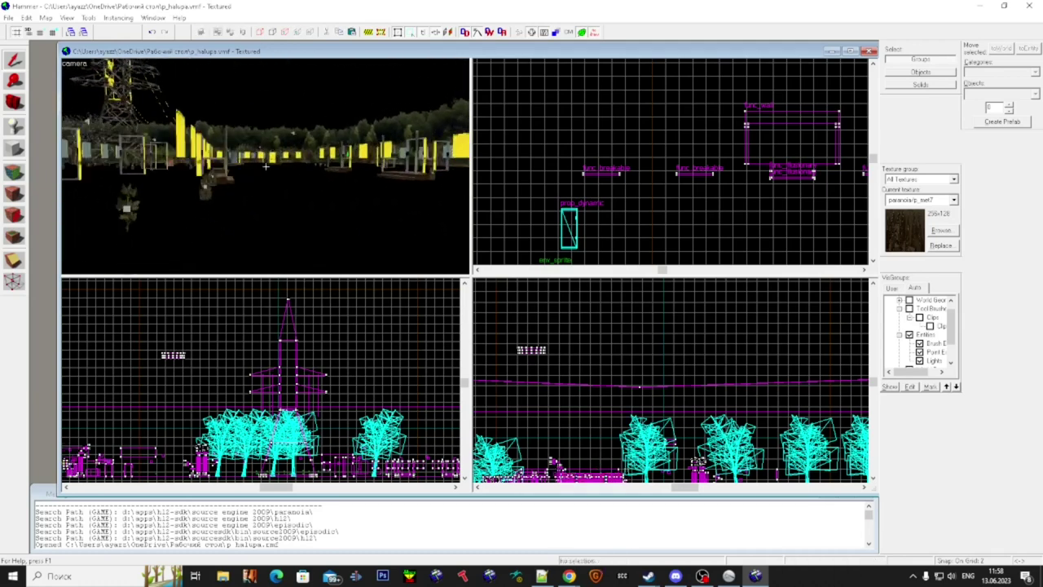
# - Turn the whole Auto VisGroup back on to show the world geometry, tool brushes and entities
pyautogui.press('super')
pyautogui.click(969, 340)
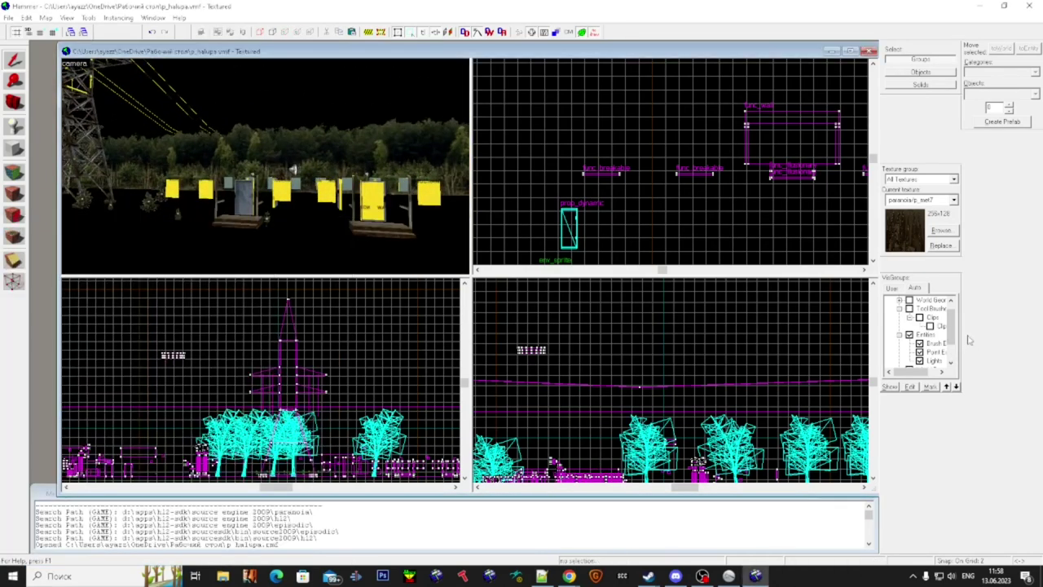
pyautogui.scroll(1, 902, 315)
pyautogui.click(901, 300)
pyautogui.click(899, 300)
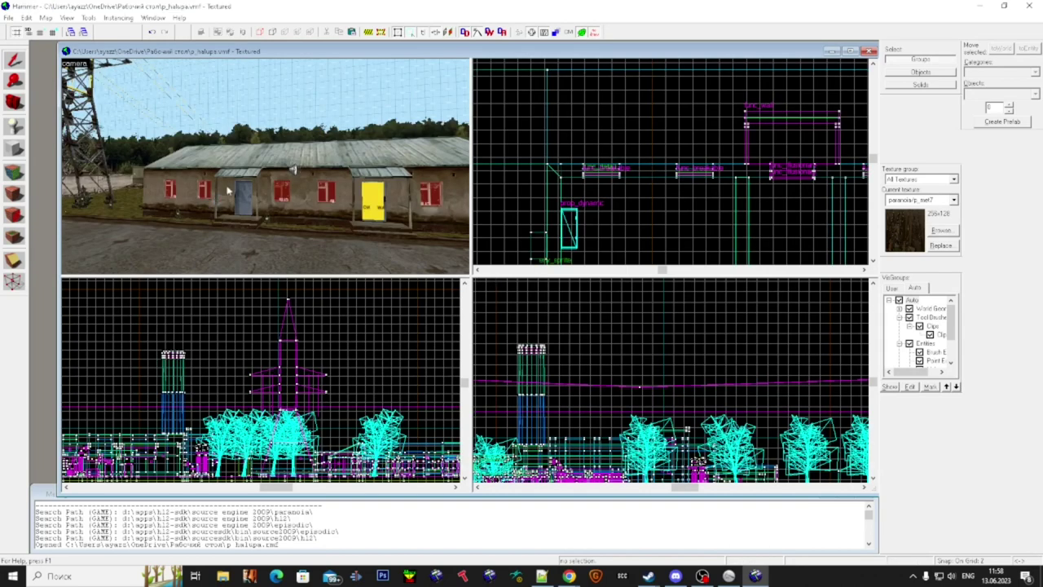
# - Check the entity classes of the porch door and the yellow doorway panel on the low house, then clear the selection
pyautogui.click(266, 166)
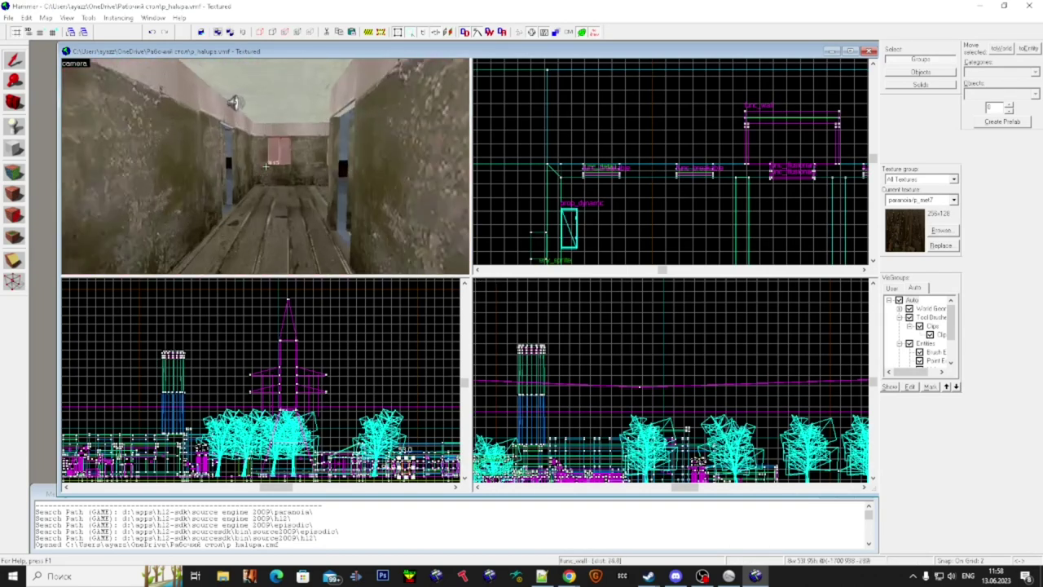
pyautogui.press('Escape')
pyautogui.press('s')
pyautogui.click(266, 166)
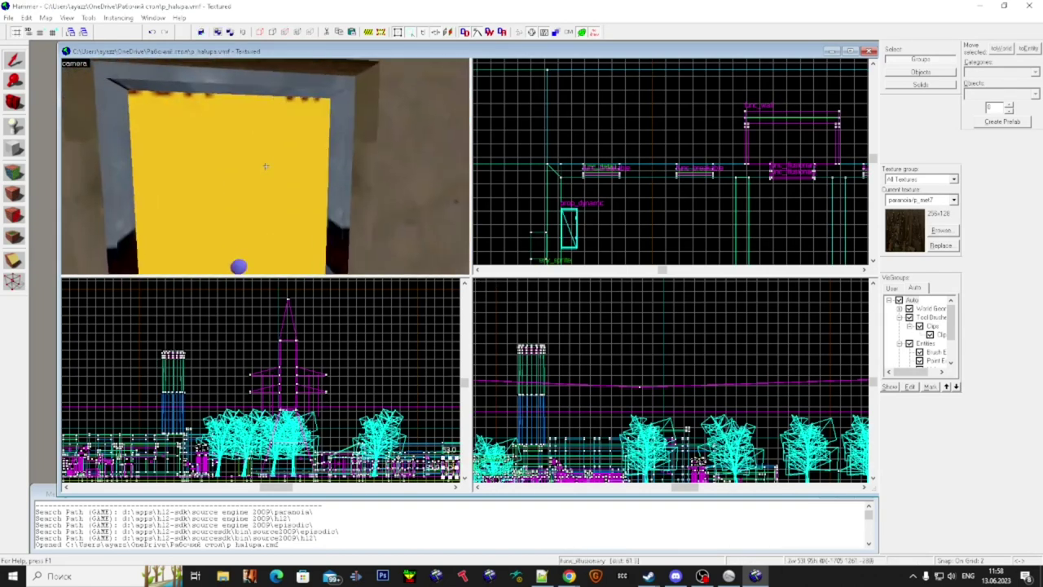
pyautogui.press('Escape')
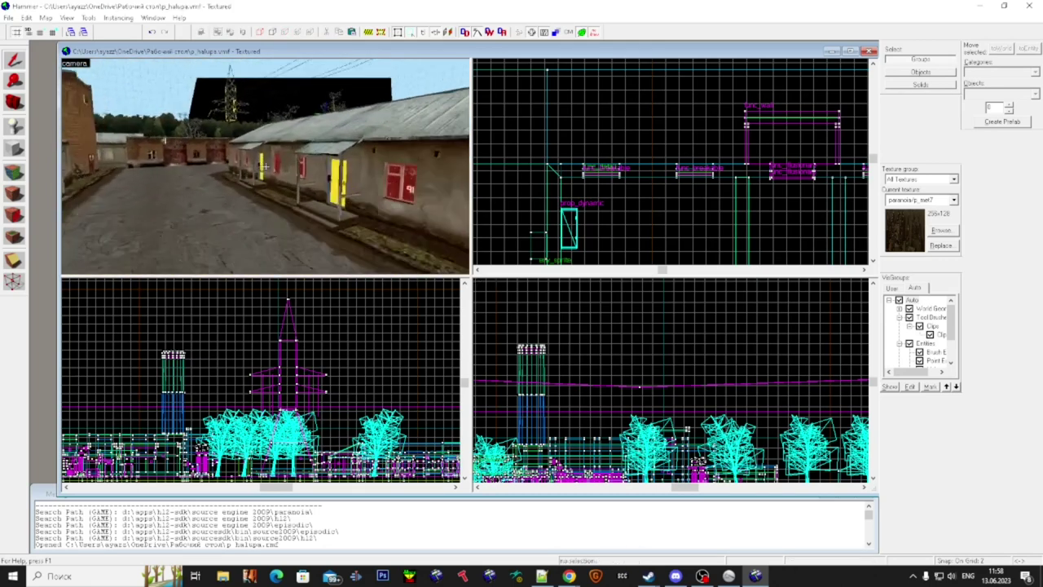
# - Delete the two yellow func_illusionary panels covering the porch doorways of the low house
pyautogui.click(266, 166)
pyautogui.press('Delete')
pyautogui.press('s')
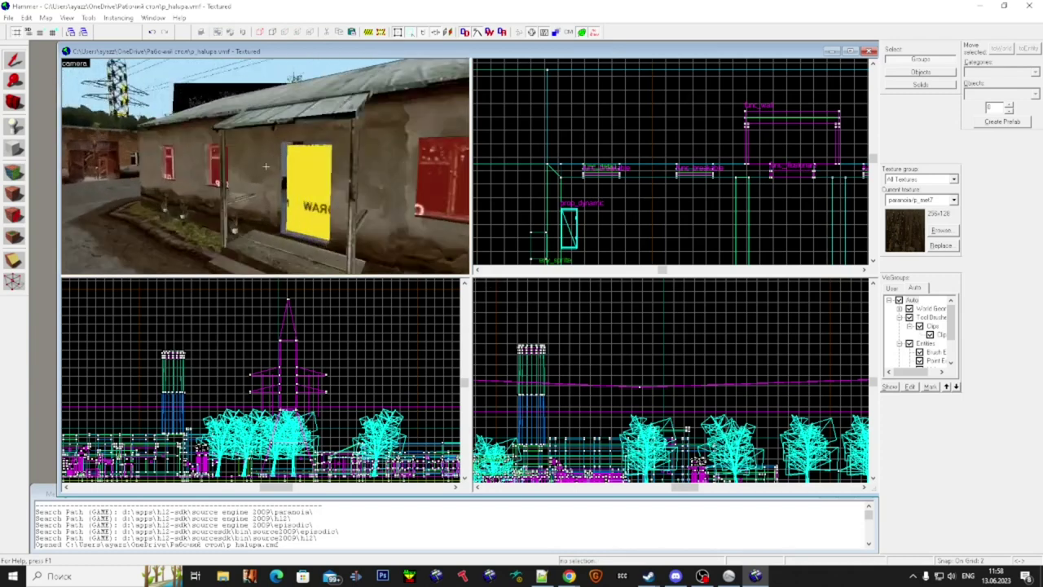
pyautogui.click(265, 166)
pyautogui.press('Delete')
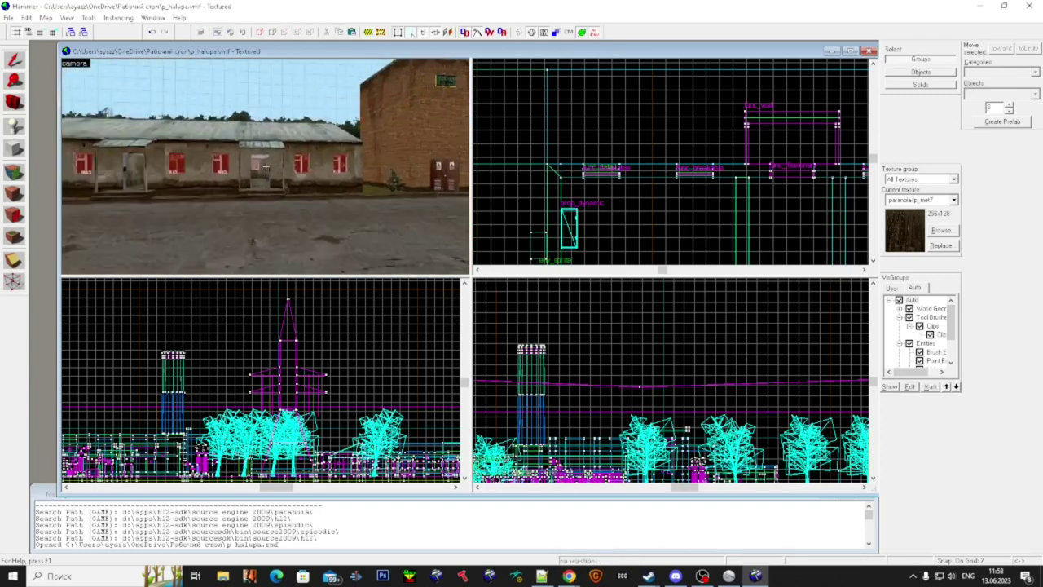
pyautogui.press('w')
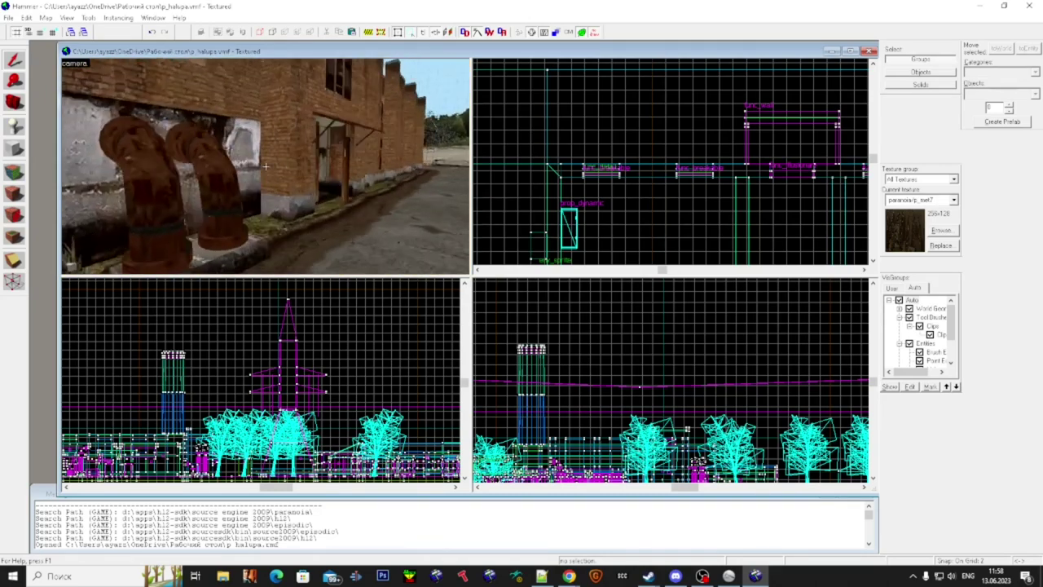
pyautogui.press('w')
pyautogui.press('w')
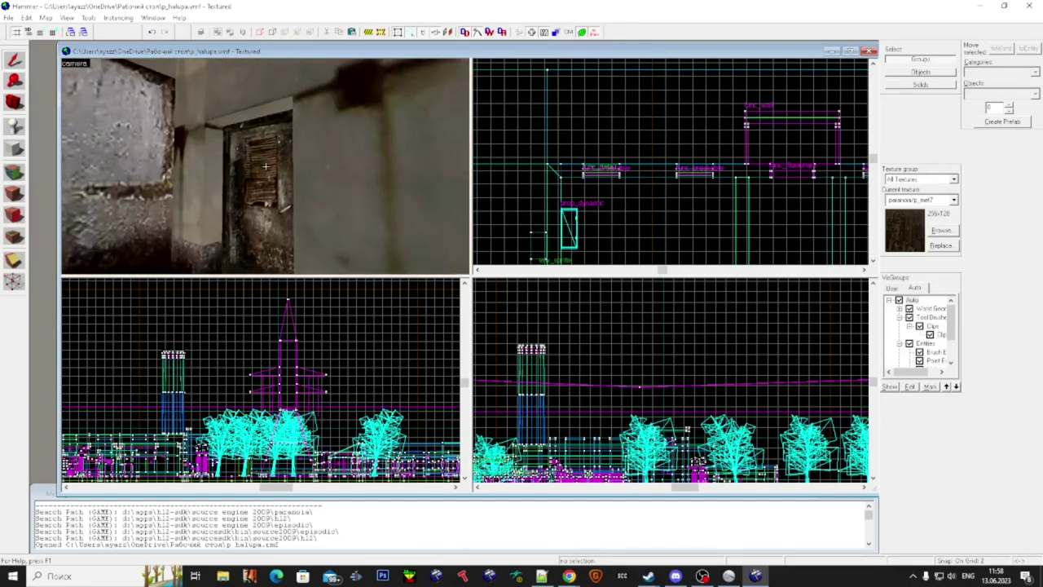
pyautogui.press('w')
pyautogui.press('w')
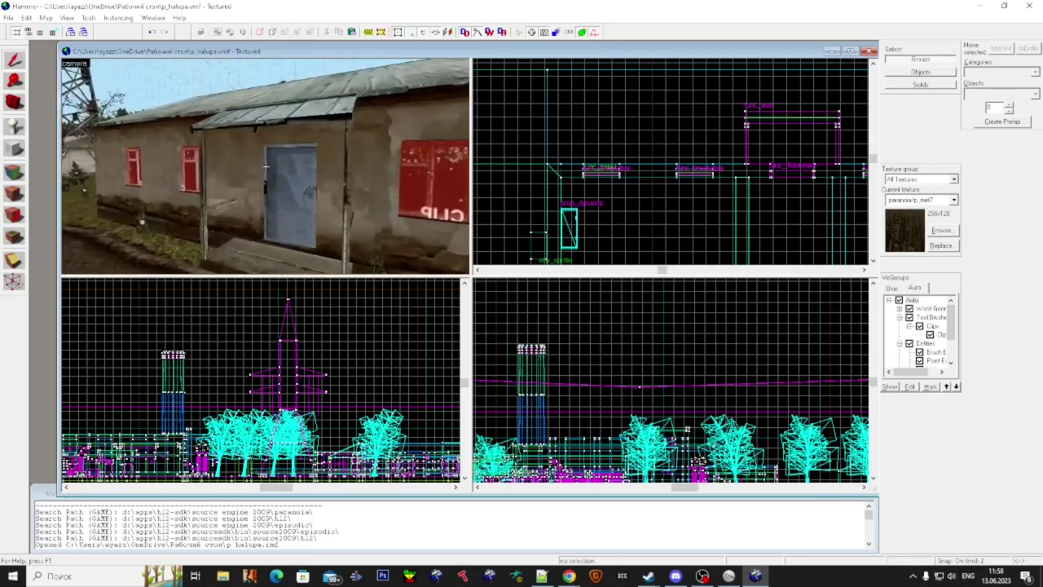
# - Move the func_wall brushes of the blue porch door and its frame back to world geometry
pyautogui.click(265, 166)
pyautogui.press('w')
pyautogui.press('s')
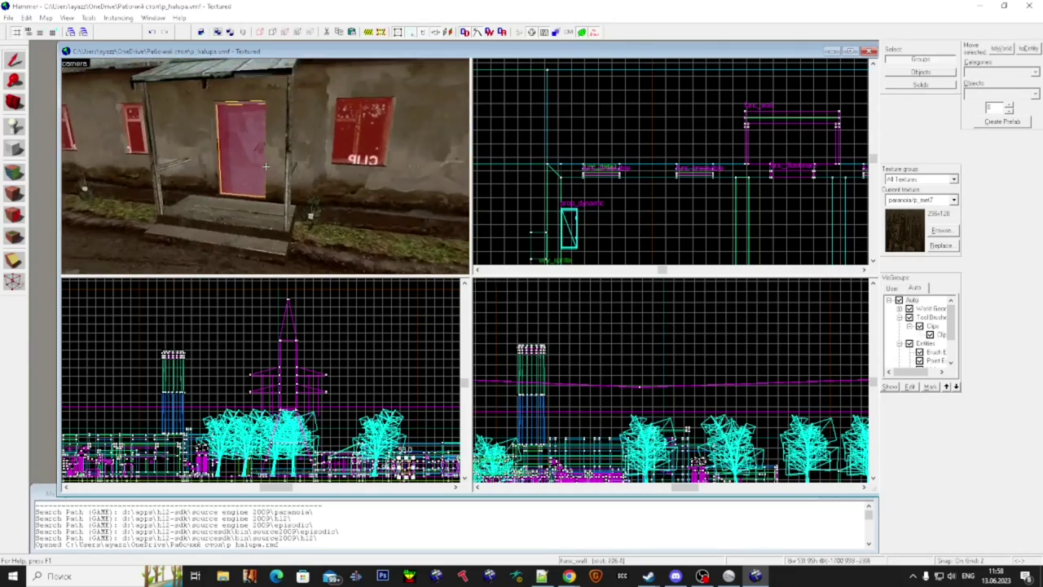
pyautogui.press('w')
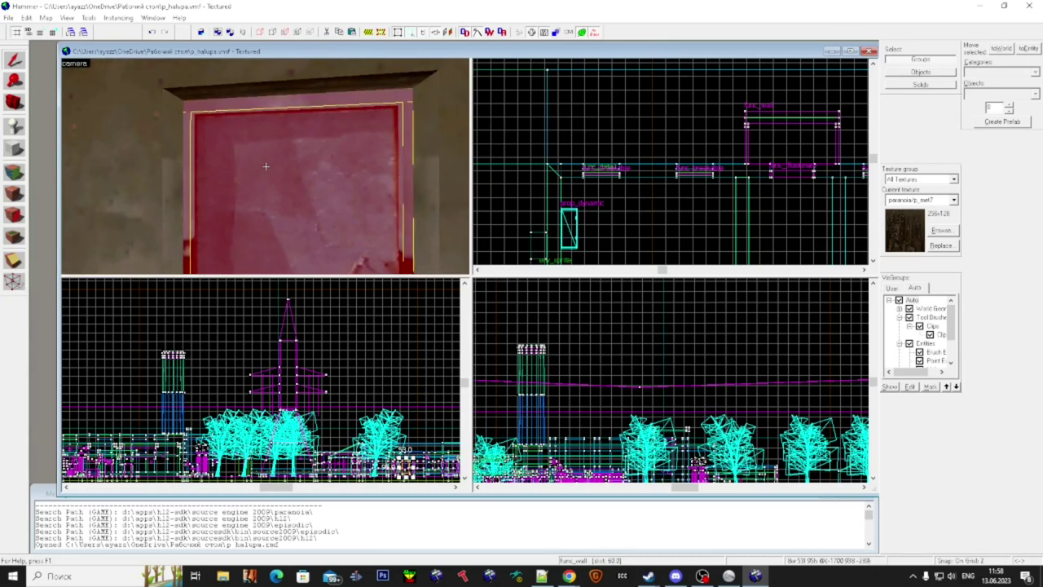
pyautogui.hotkey('ctrl', 'shift', 'w')
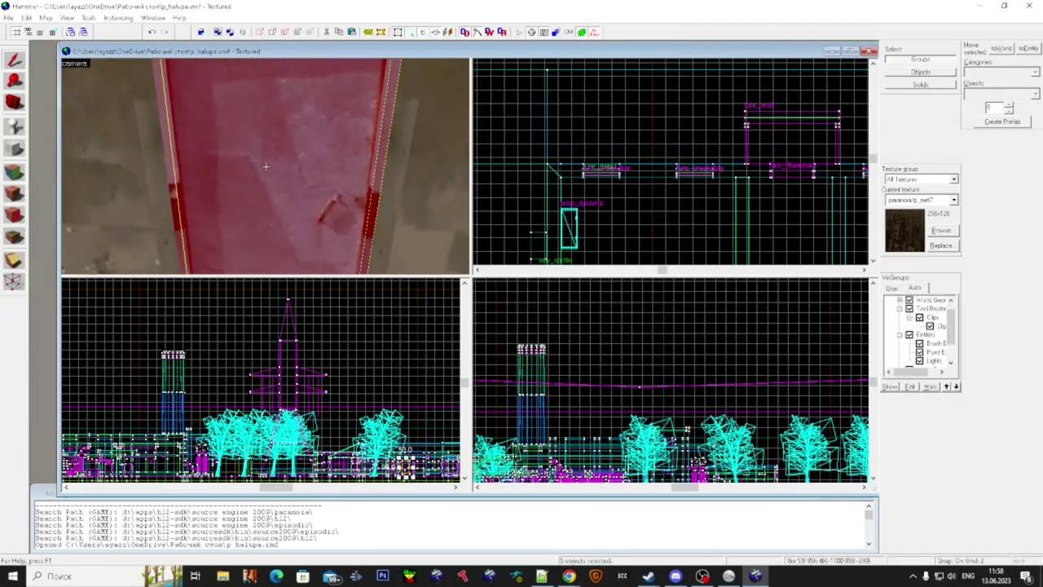
# - Leave the door panel out of the selection and tie the remaining door frame brushes to func_detail
pyautogui.keyDown('ctrl'); pyautogui.click(265, 166); pyautogui.keyUp('ctrl')
pyautogui.press('s')
pyautogui.press('w')
pyautogui.hotkey('ctrl', 't')
# - Tie the blue door panel to a brush entity and apply the class func_door_rotating
pyautogui.click(256, 119)
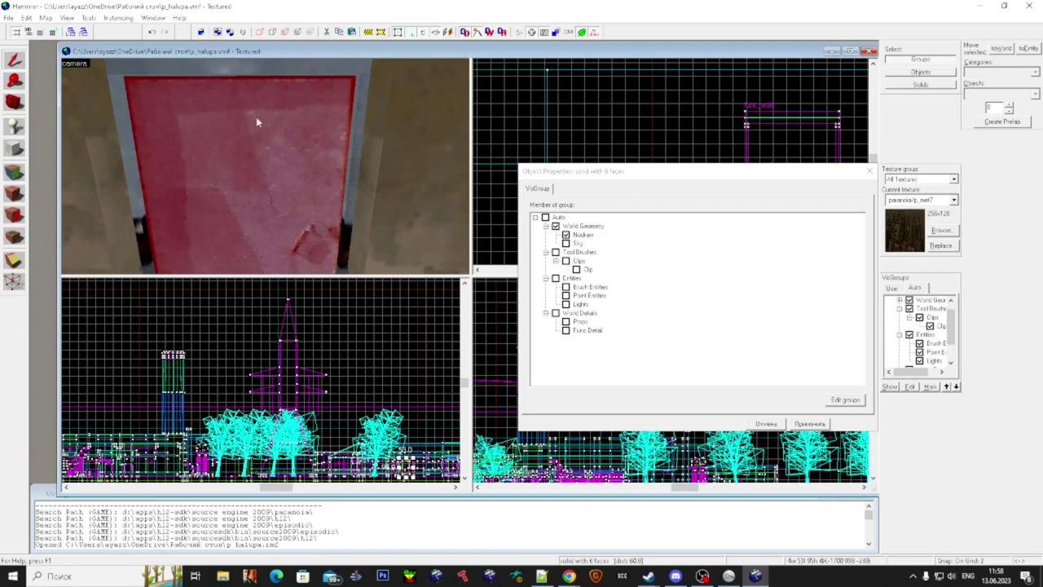
pyautogui.press('s')
pyautogui.click(870, 173)
pyautogui.hotkey('ctrl', 't')
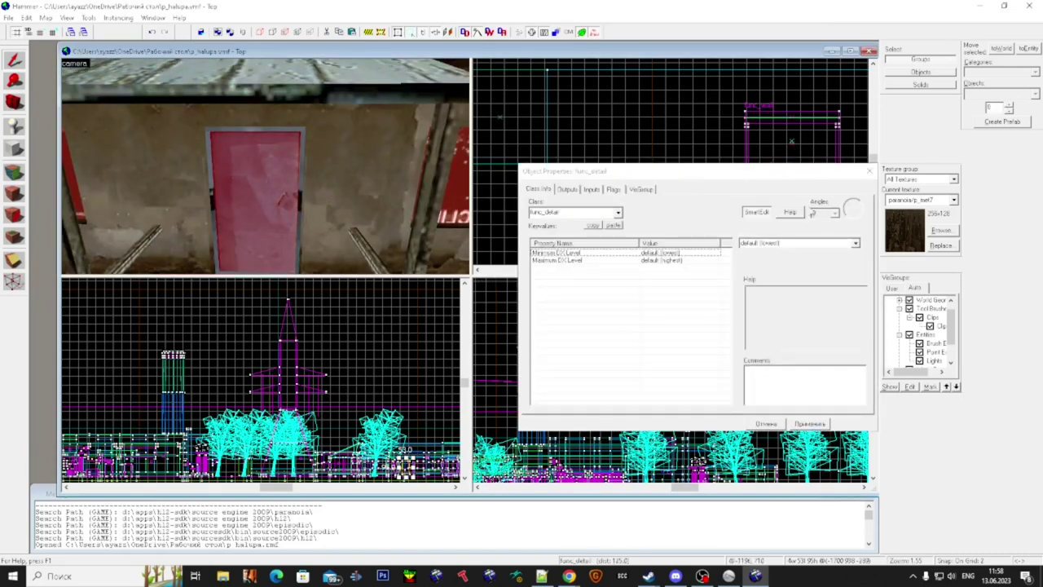
pyautogui.click(617, 213)
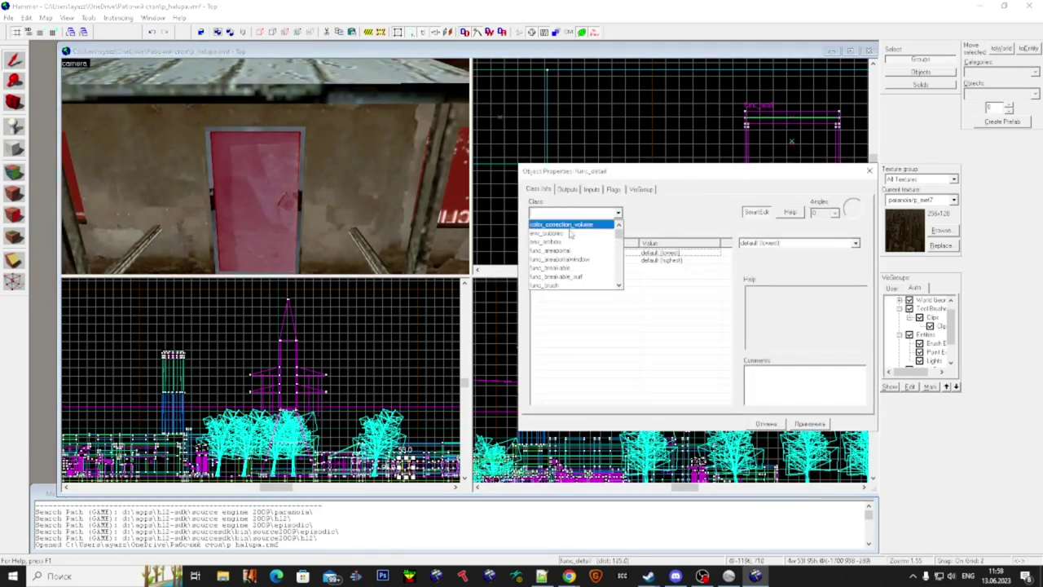
pyautogui.write('rota')
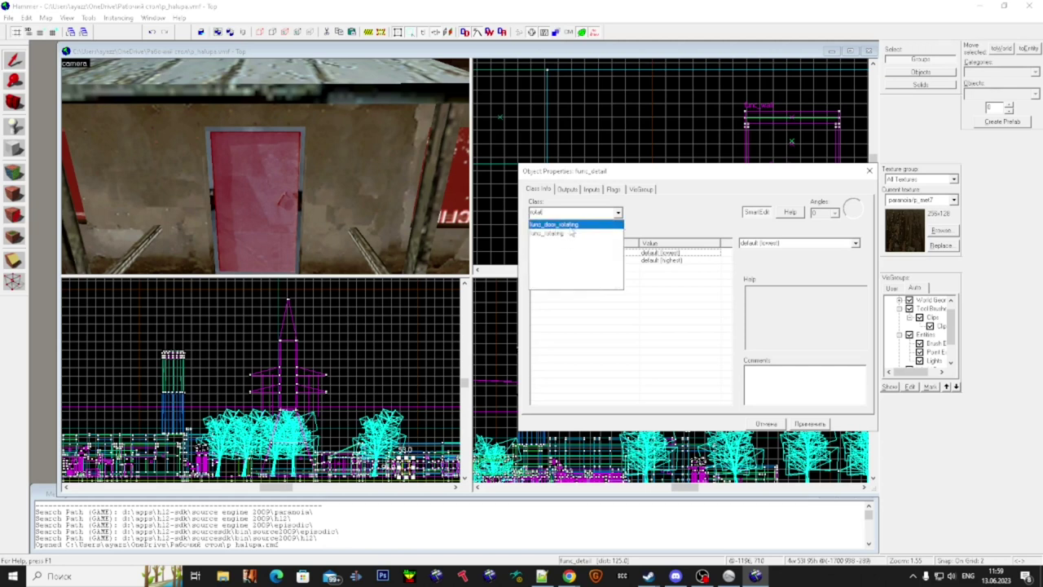
pyautogui.click(574, 226)
pyautogui.click(809, 424)
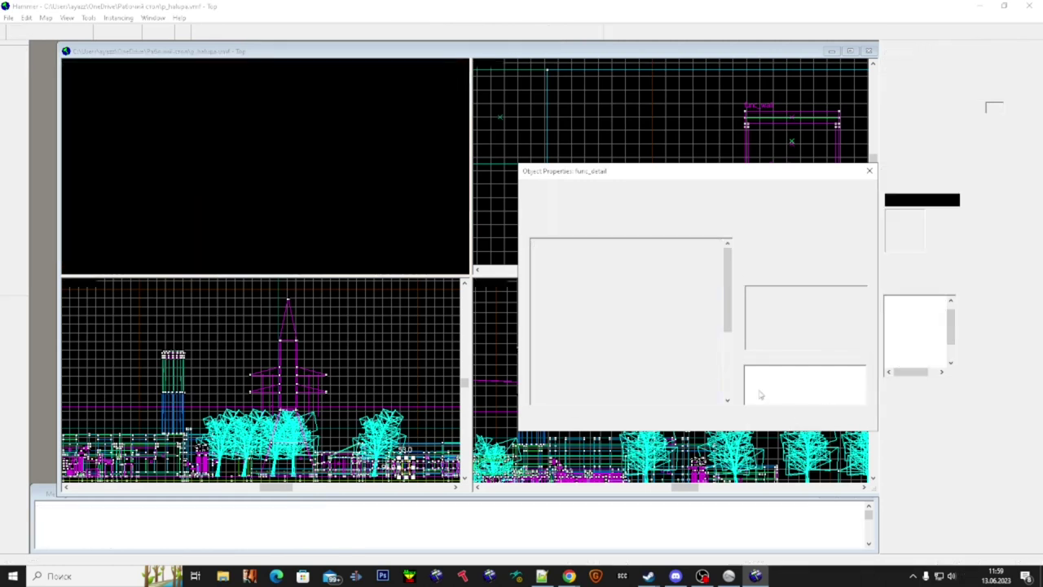
# - Enable the Use Opens and Touch Opens flags for the rotating door and apply them
pyautogui.click(612, 189)
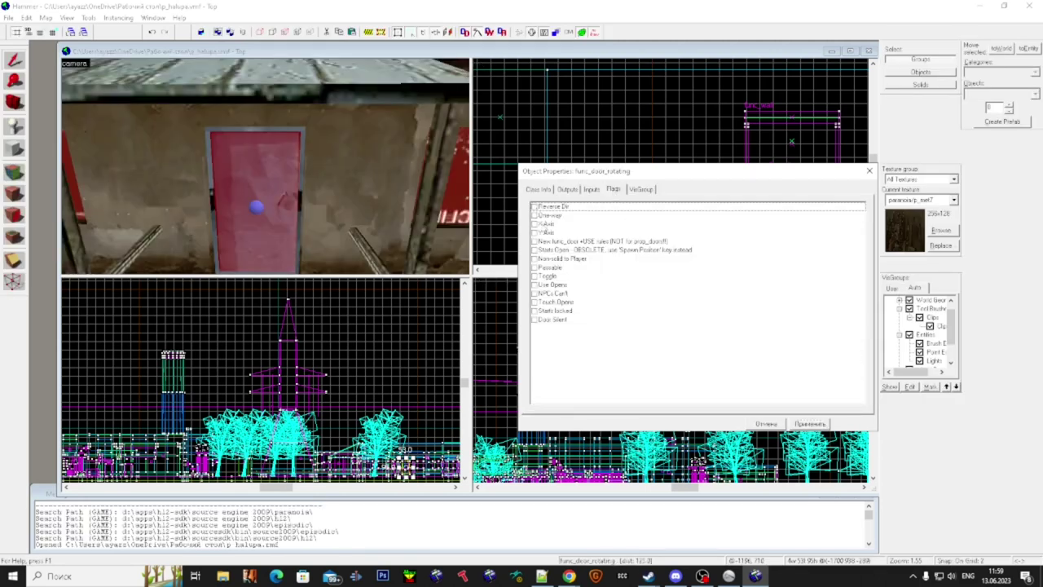
pyautogui.click(535, 285)
pyautogui.click(535, 302)
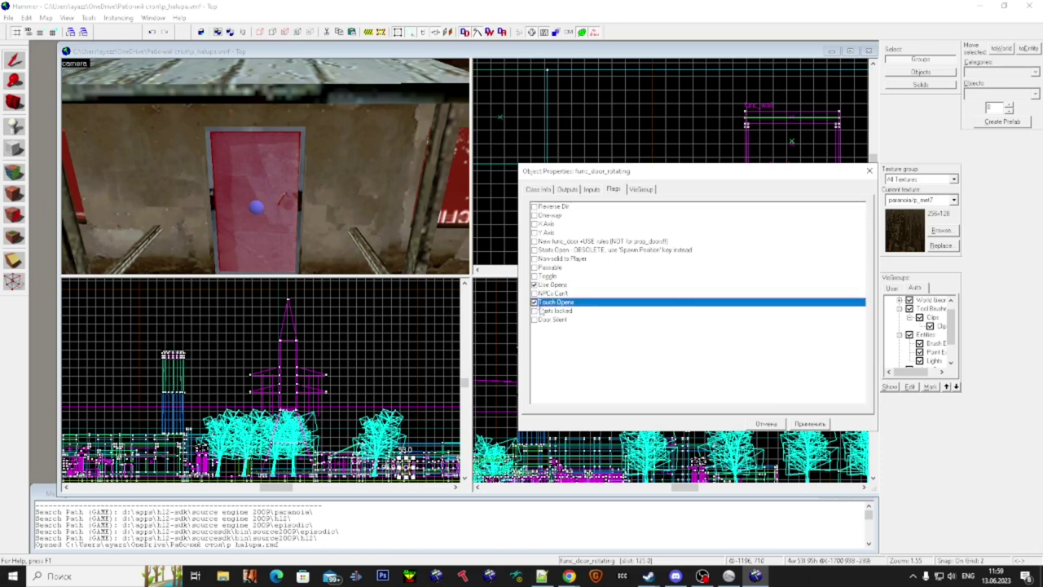
pyautogui.click(802, 424)
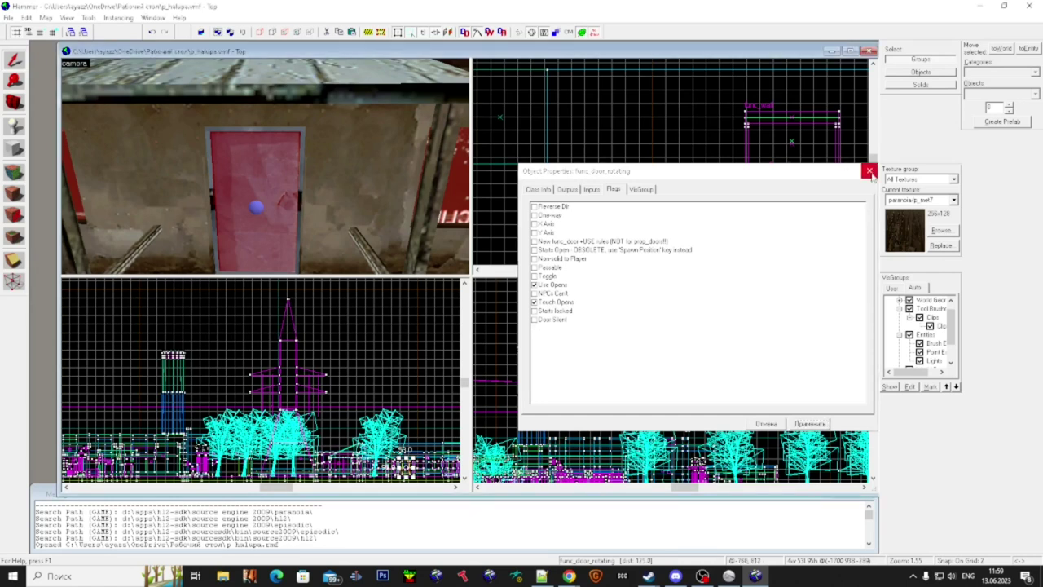
# - Move the rotating door's origin from the panel's middle to its hinge-side end in the top view, at about X -1700, Y 914
pyautogui.scroll(-5, 631, 303)
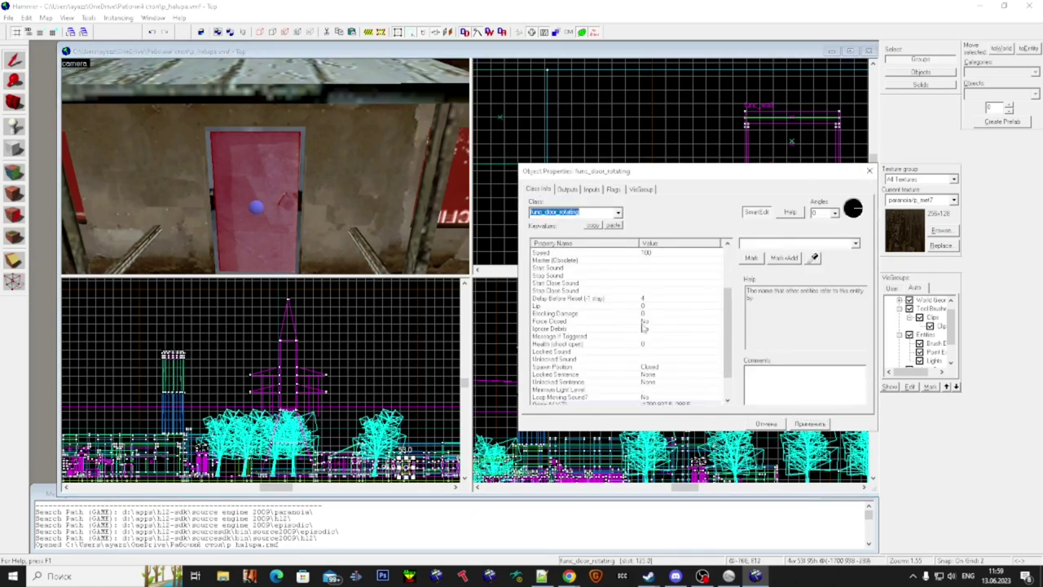
pyautogui.moveTo(665, 172); pyautogui.dragTo(669, 330)
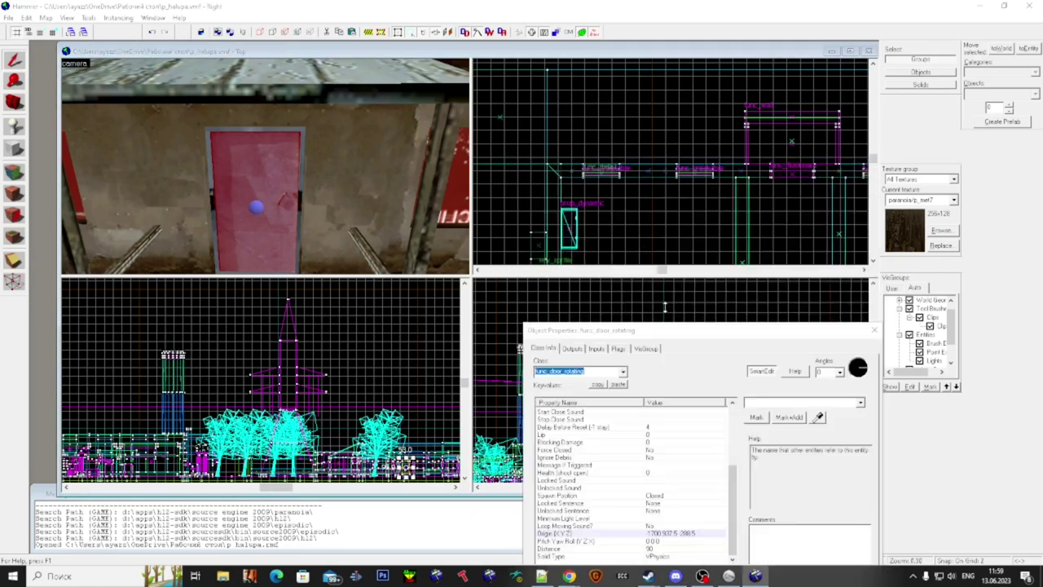
pyautogui.scroll(-8, 578, 171)
pyautogui.scroll(10, 578, 171)
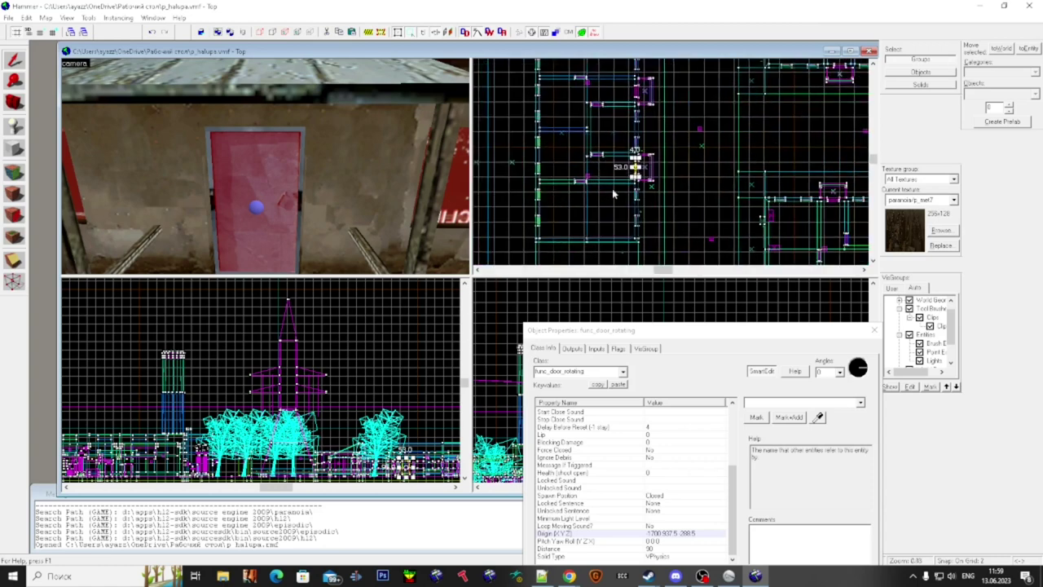
pyautogui.scroll(5, 737, 92)
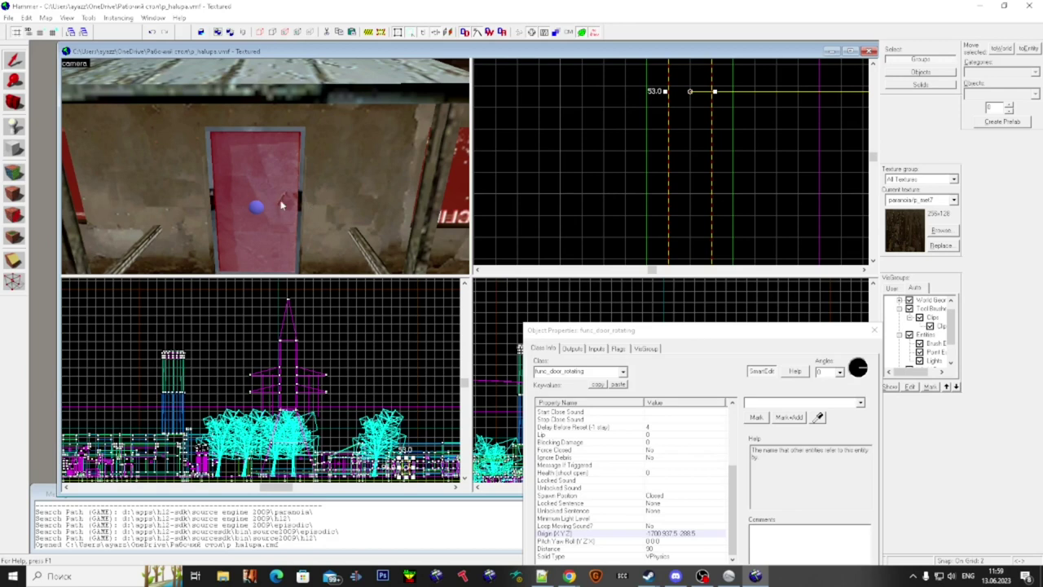
pyautogui.moveTo(689, 90); pyautogui.dragTo(694, 193)
pyautogui.scroll(-4, 693, 105)
pyautogui.scroll(-2, 690, 120)
pyautogui.scroll(4, 689, 175)
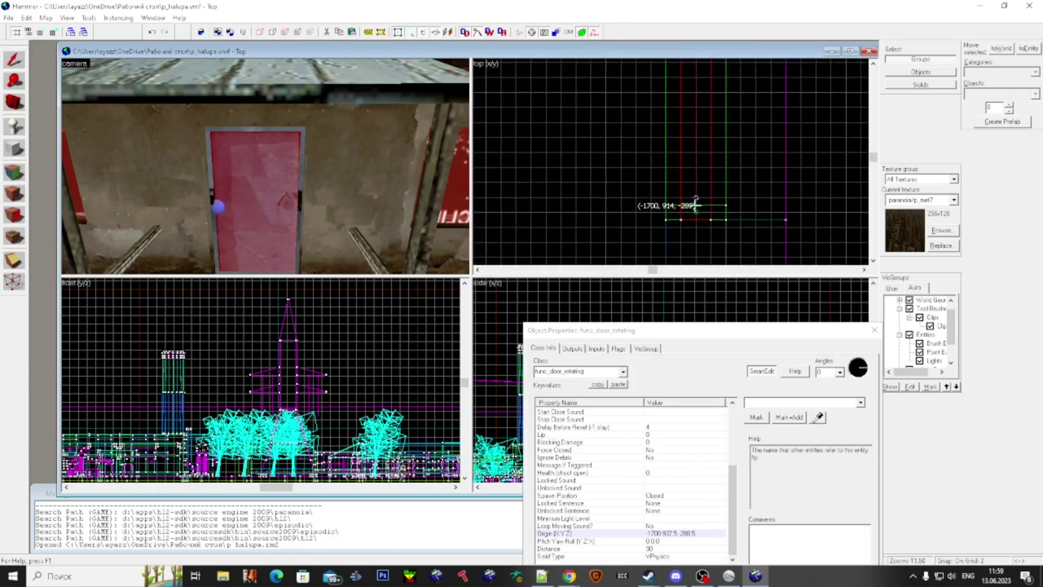
# - Examine the rotating door and its hinge origin from outside and inside the house, then clear the selection
pyautogui.press('z')
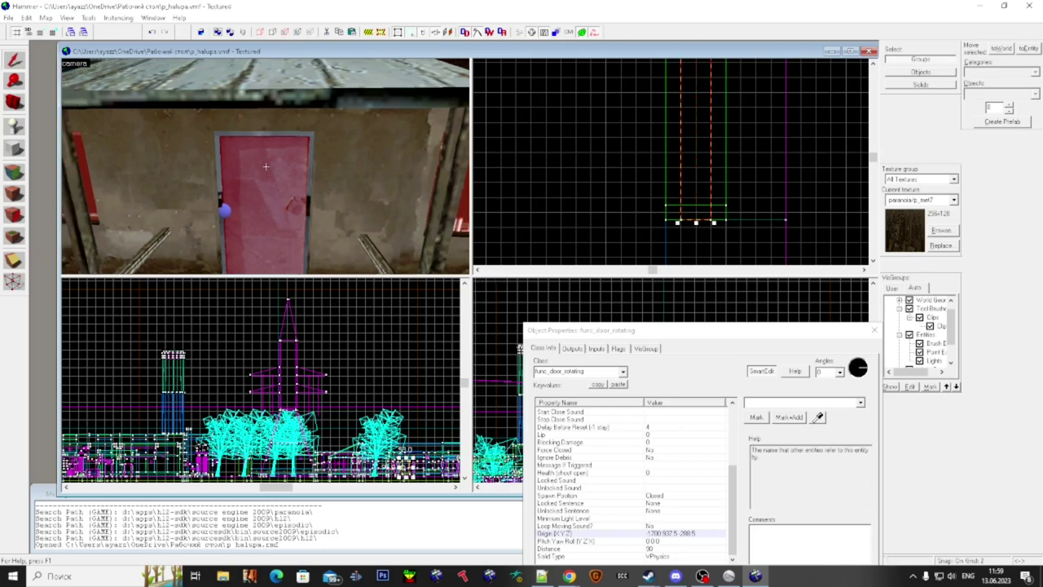
pyautogui.press('Escape')
pyautogui.press('w')
pyautogui.click(266, 166)
pyautogui.scroll(-5, 265, 167)
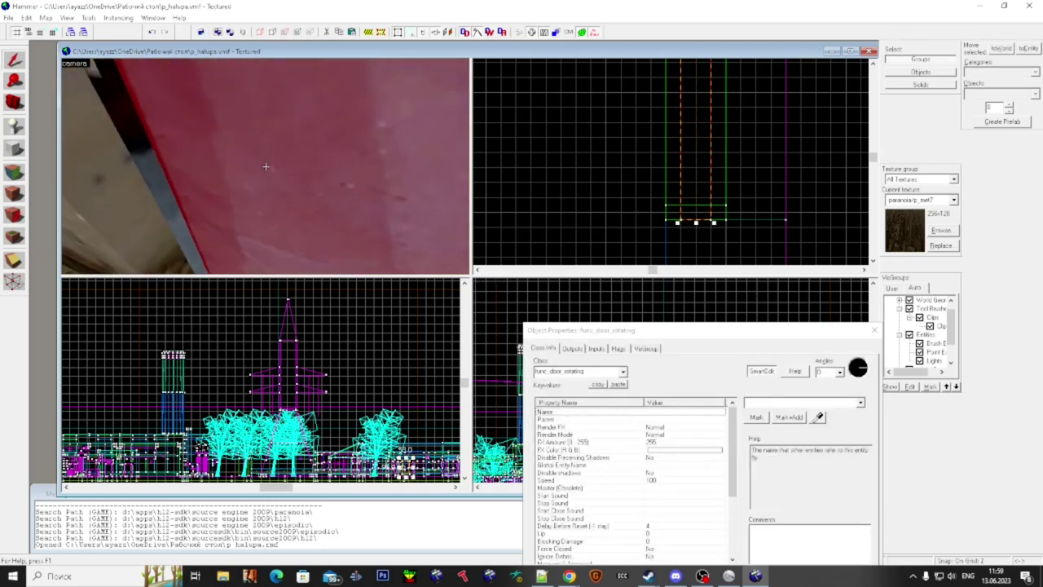
pyautogui.scroll(3, 266, 166)
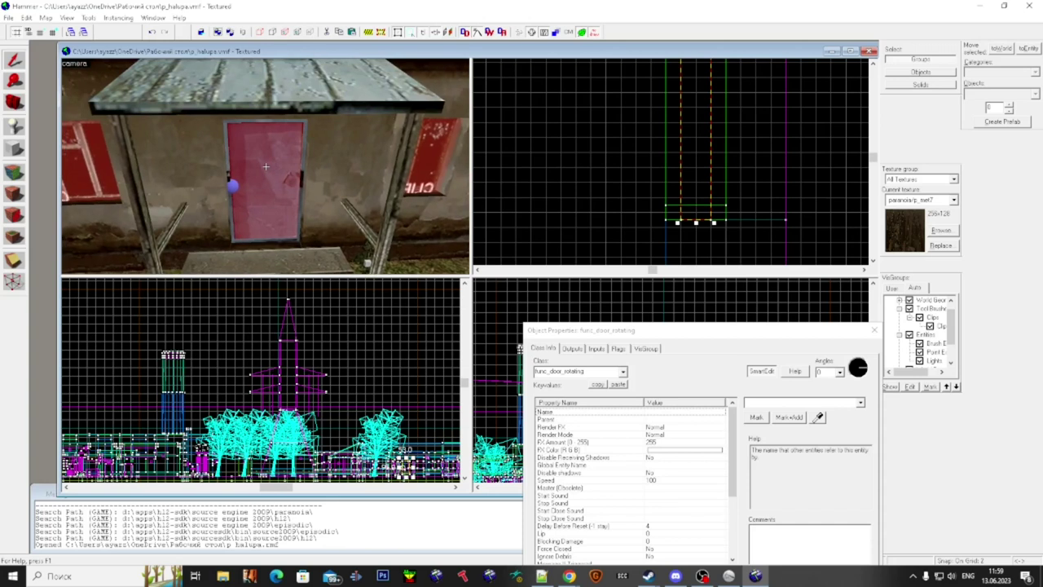
pyautogui.press('w')
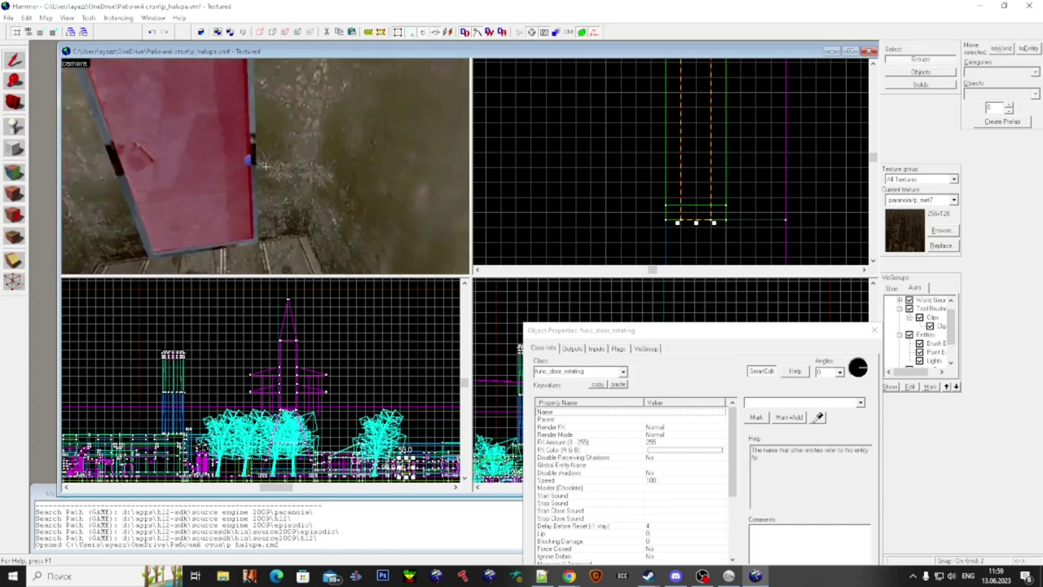
pyautogui.press('w')
pyautogui.press('Escape')
pyautogui.press('s')
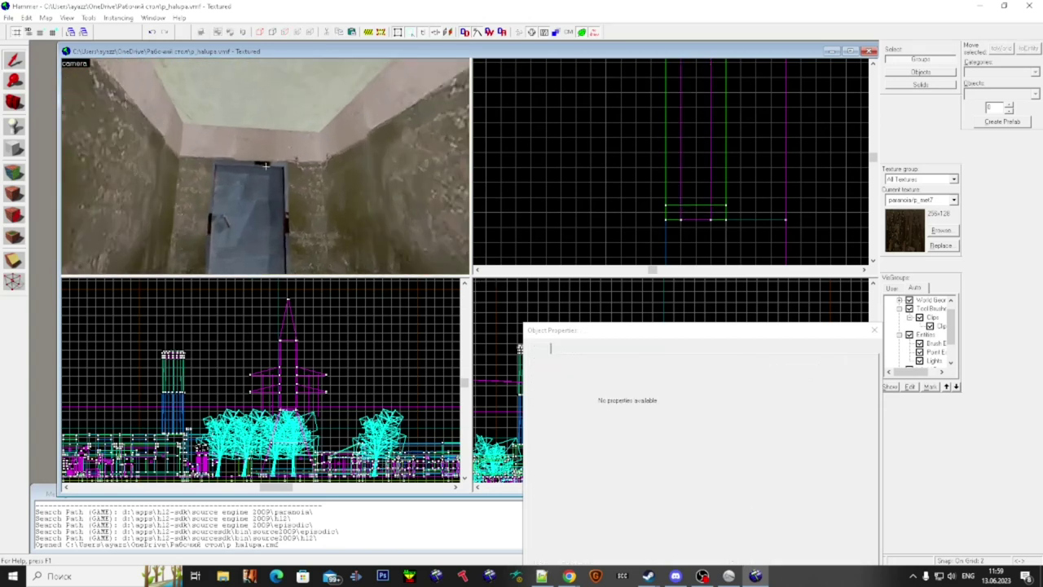
# - Select the light_environment entity beside the house and set the intensity in its Brightness value to 60
pyautogui.press('w')
pyautogui.press('s')
pyautogui.press('s')
pyautogui.press('w')
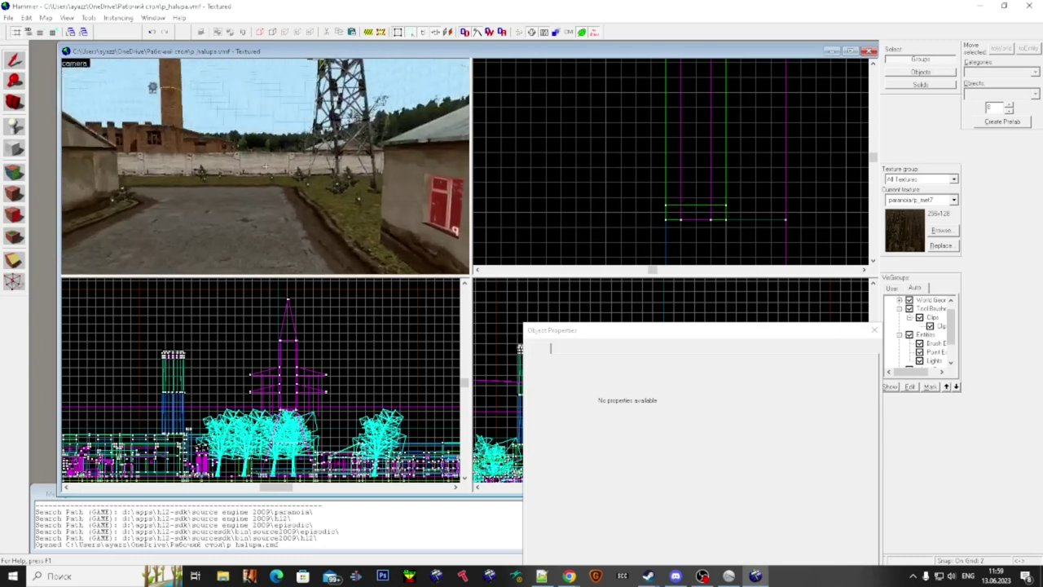
pyautogui.press('w')
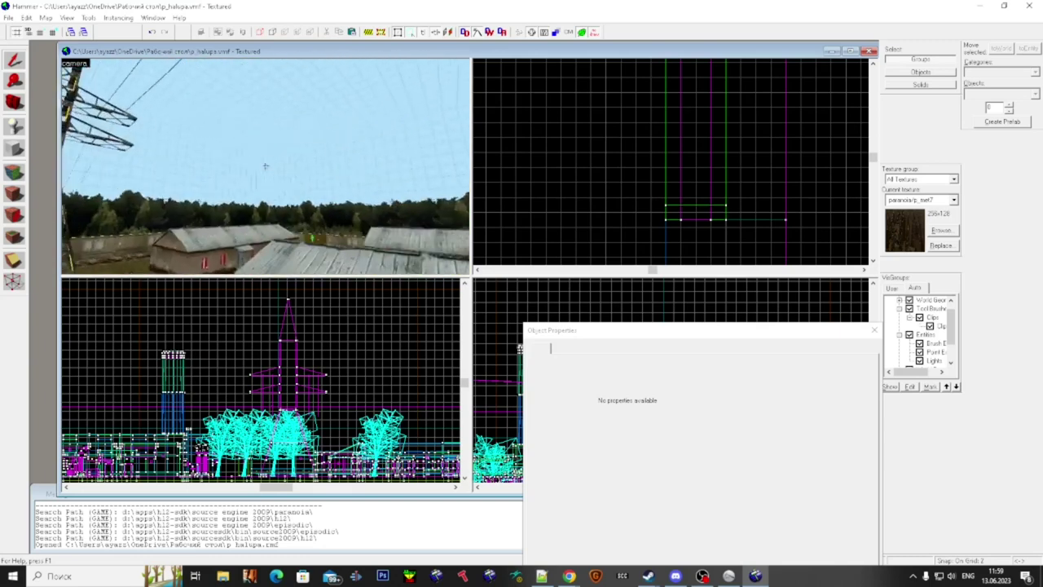
pyautogui.press('w')
pyautogui.click(266, 166)
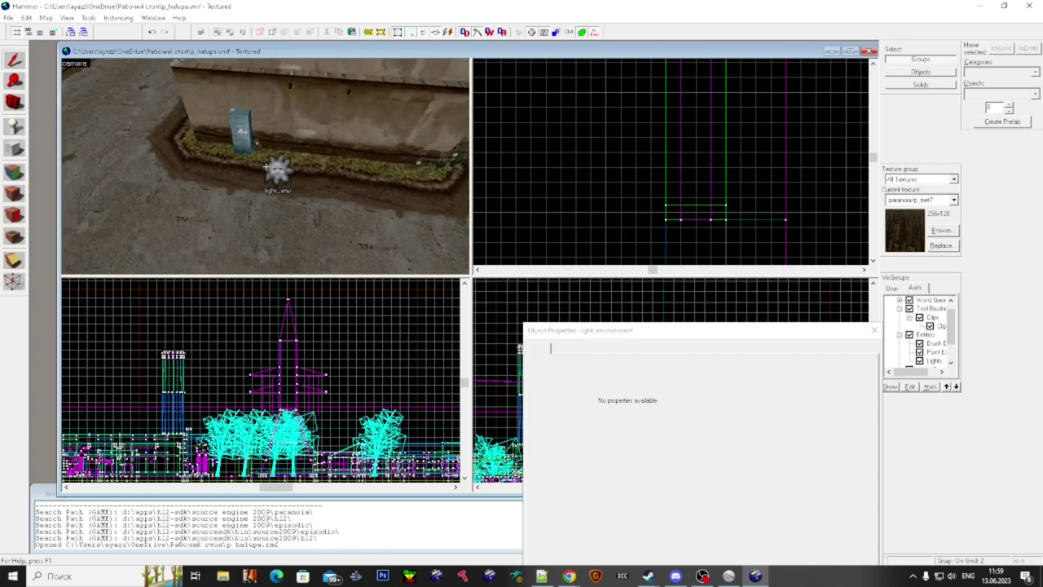
pyautogui.press('super')
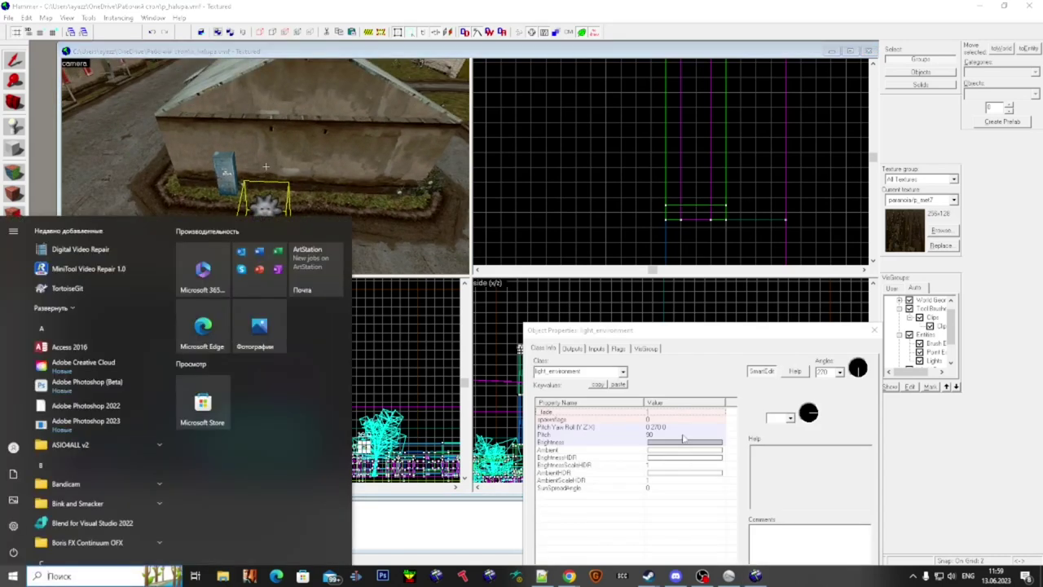
pyautogui.click(682, 434)
pyautogui.moveTo(683, 333); pyautogui.dragTo(695, 253)
pyautogui.click(717, 363)
pyautogui.click(650, 371)
pyautogui.moveTo(799, 324); pyautogui.dragTo(791, 324)
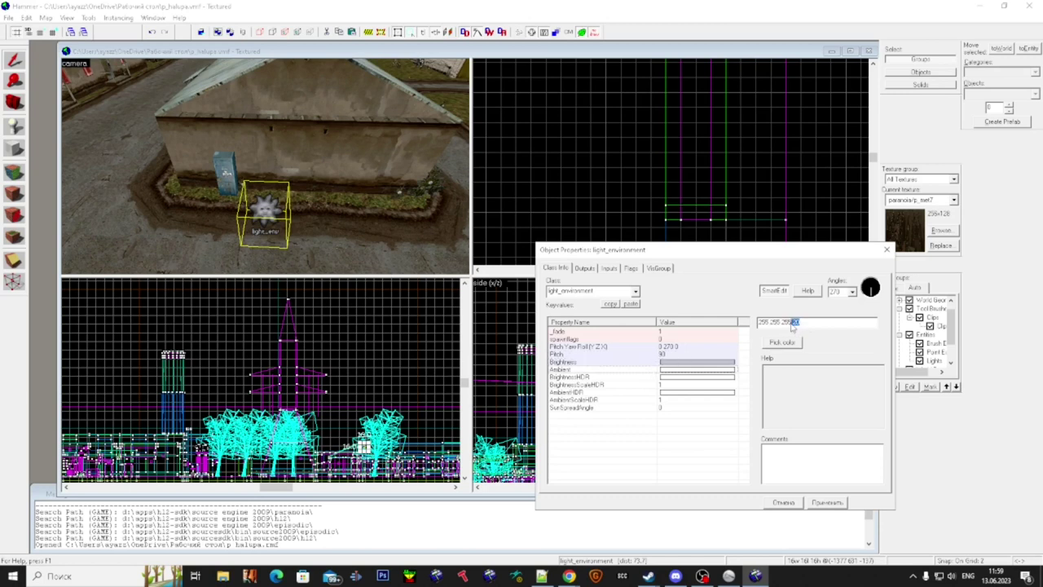
pyautogui.write('60')
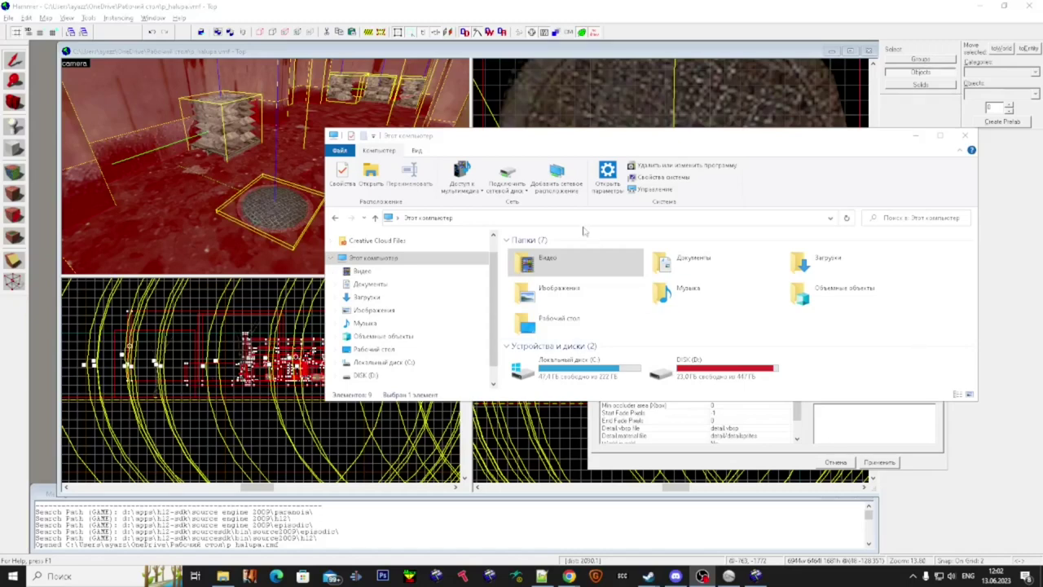
# - Return to Hammer and select the light_environment entity outside, in front of the concrete wall
pyautogui.click(323, 184)
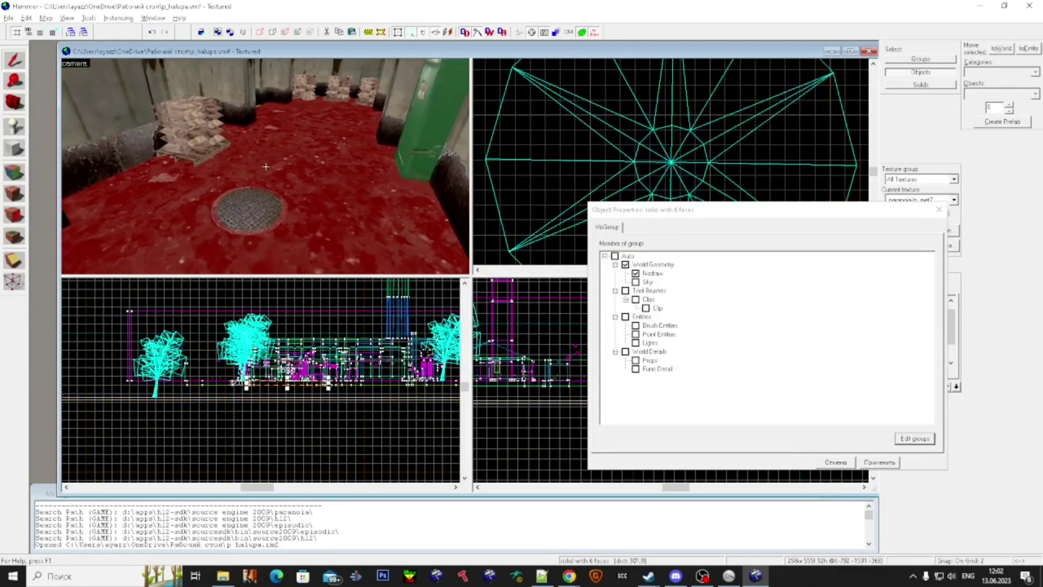
pyautogui.click(266, 166)
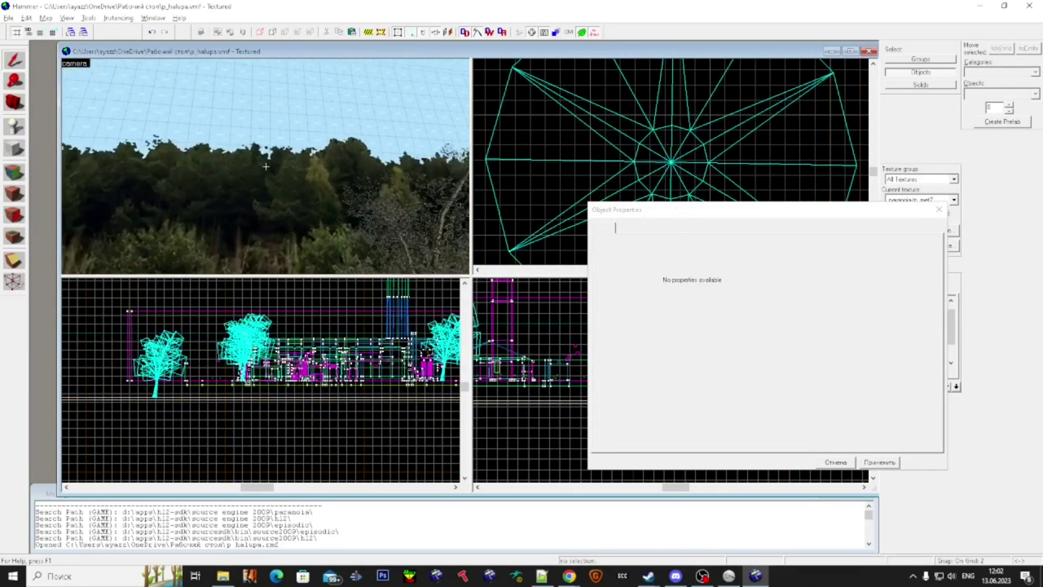
pyautogui.press('w')
pyautogui.press('w')
pyautogui.press('w')
pyautogui.press('s')
pyautogui.press('w')
pyautogui.click(266, 166)
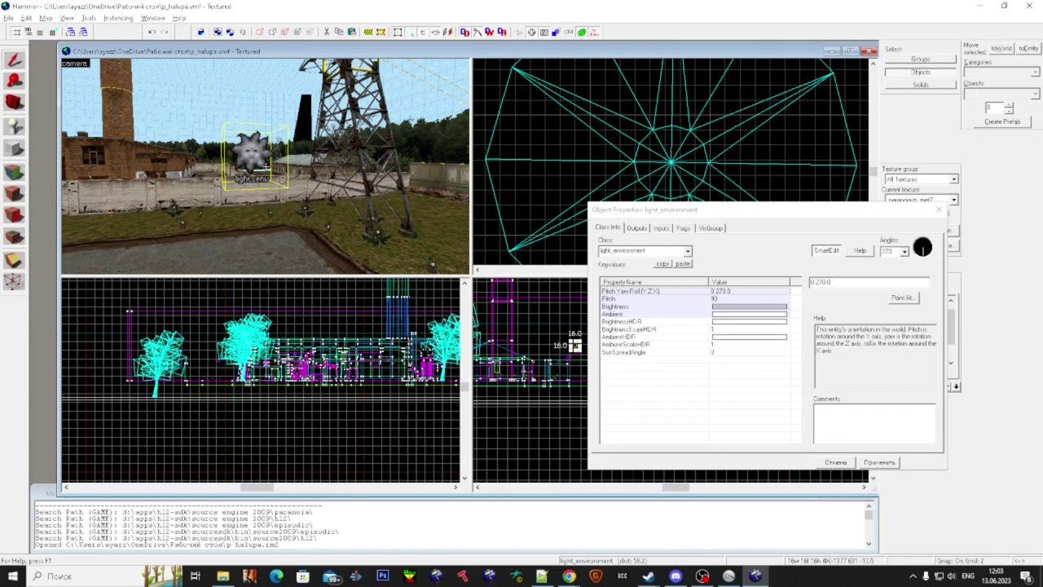
# - Examine the light_environment's Brightness and Ambient values, along with its flags and outputs
pyautogui.press('super')
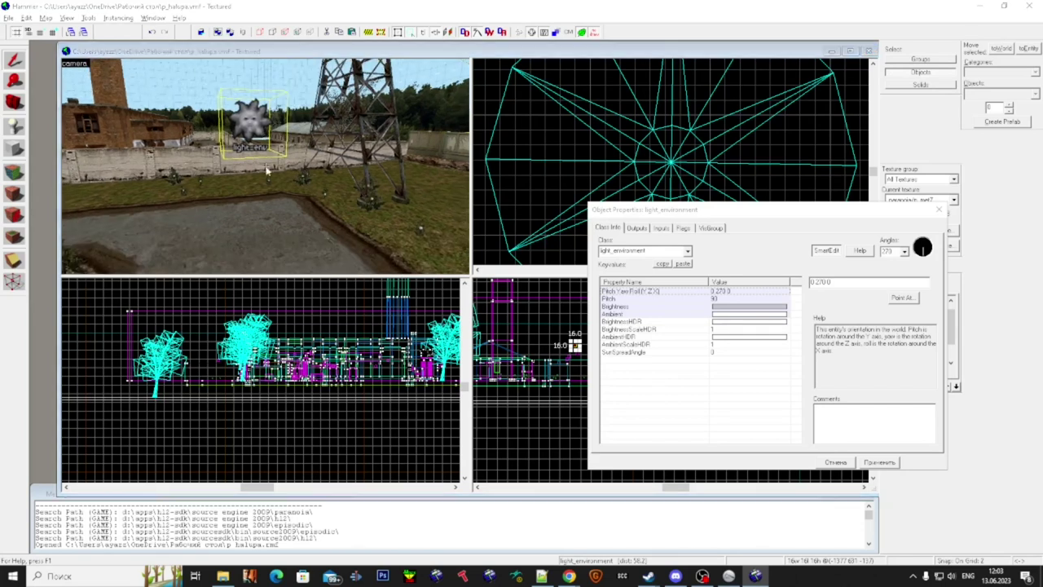
pyautogui.click(755, 306)
pyautogui.moveTo(857, 282); pyautogui.dragTo(841, 282)
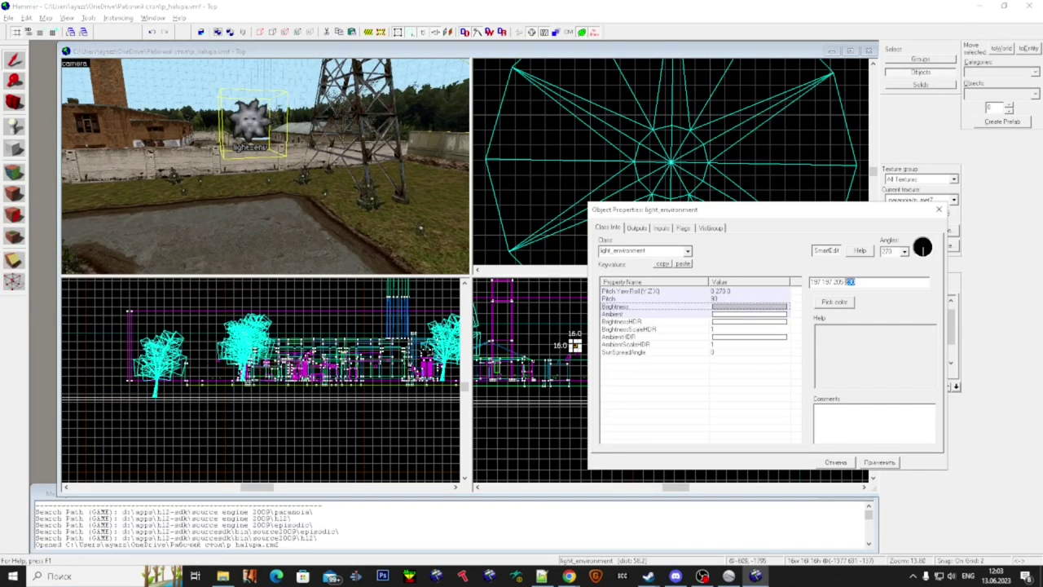
pyautogui.click(775, 314)
pyautogui.doubleClick(849, 282)
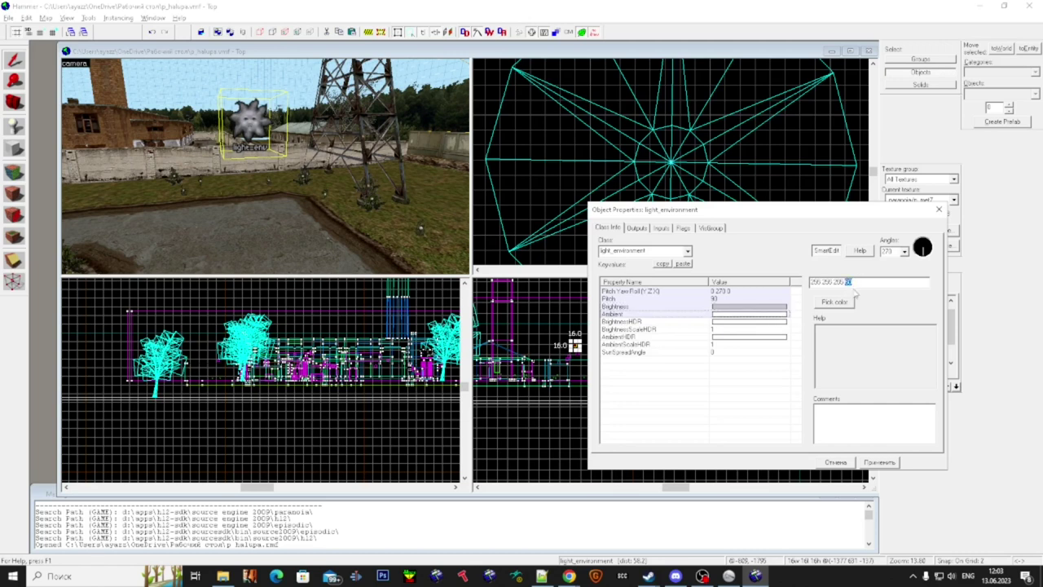
pyautogui.click(349, 173)
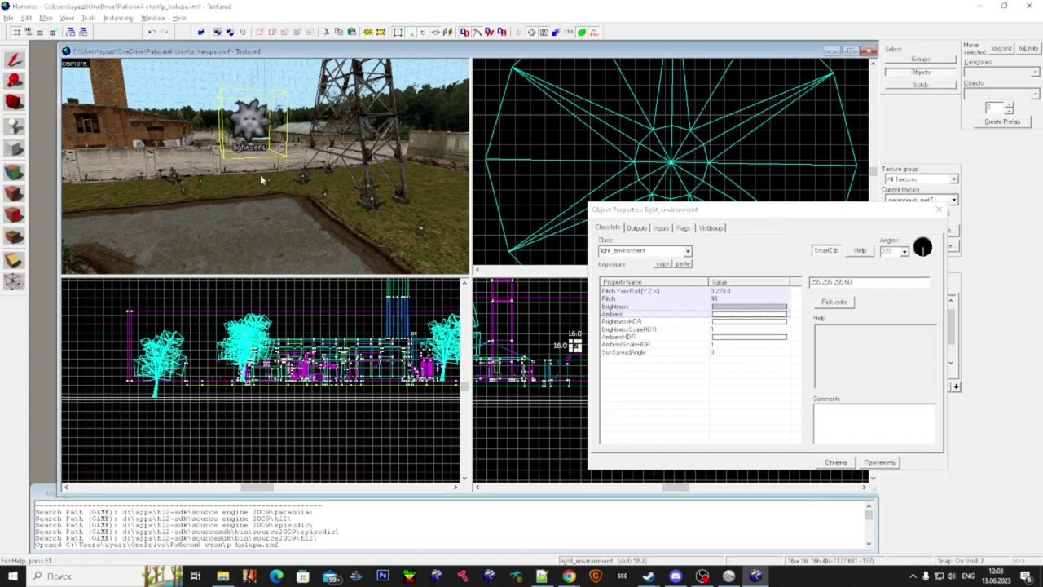
pyautogui.click(683, 229)
pyautogui.click(637, 228)
pyautogui.click(613, 228)
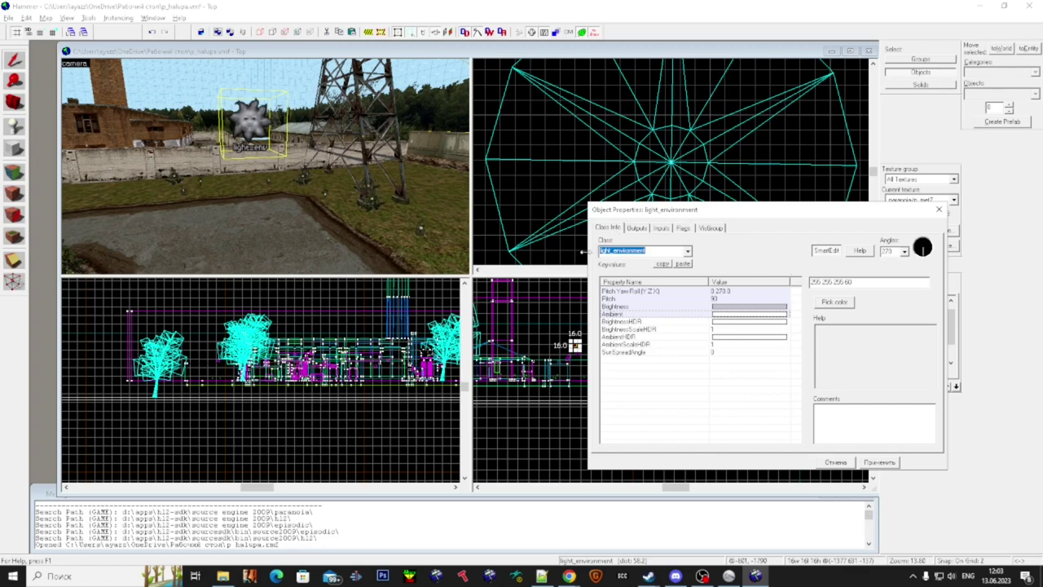
pyautogui.click(532, 235)
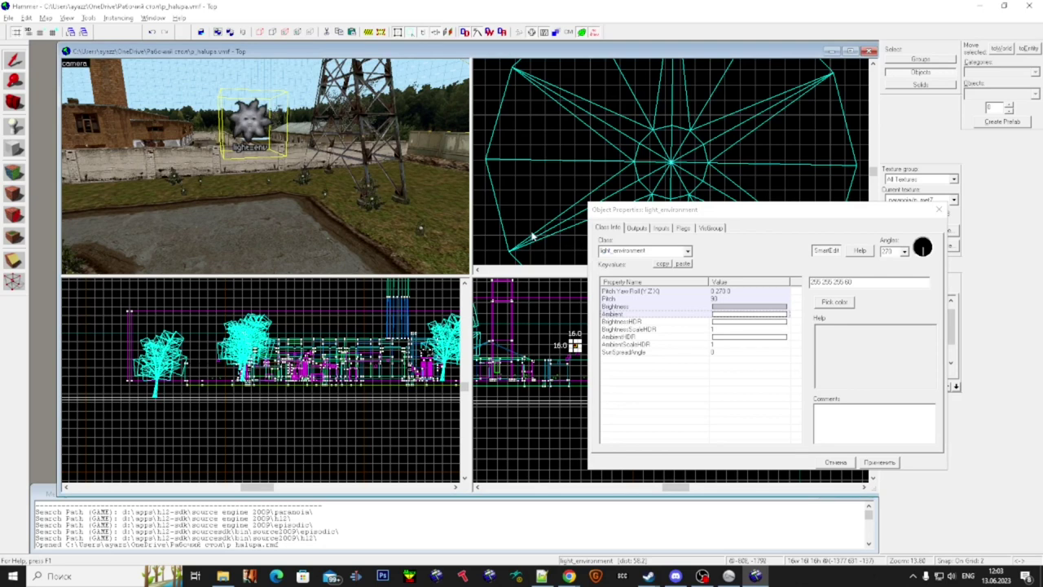
# - Move the Object Properties window over the Right view, clear of the texture and VisGroup controls, and shrink it
pyautogui.moveTo(739, 215); pyautogui.dragTo(749, 226)
pyautogui.moveTo(749, 227); pyautogui.dragTo(621, 284)
pyautogui.moveTo(825, 540); pyautogui.dragTo(875, 491)
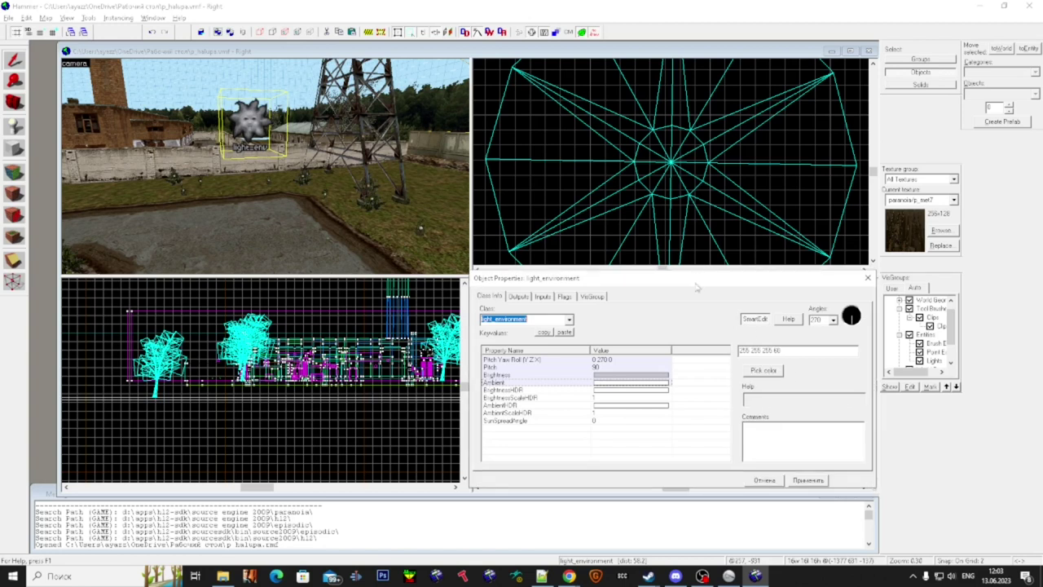
pyautogui.moveTo(692, 279)
pyautogui.mouseDown()
pyautogui.moveTo(698, 291)
pyautogui.moveTo(690, 285)
pyautogui.mouseUp()
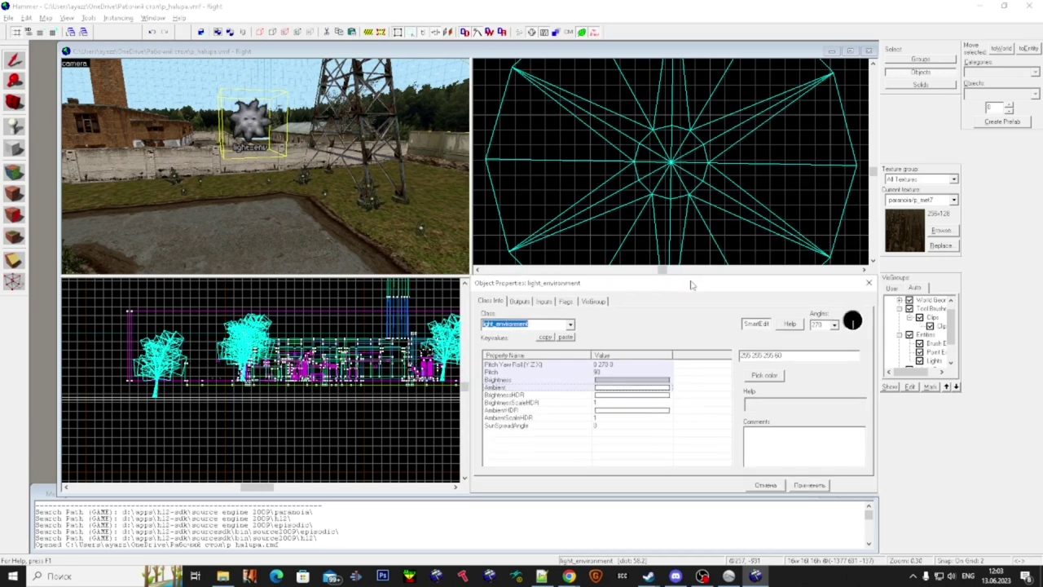
pyautogui.moveTo(875, 493)
pyautogui.mouseDown()
pyautogui.moveTo(851, 467)
pyautogui.moveTo(870, 475)
pyautogui.mouseUp()
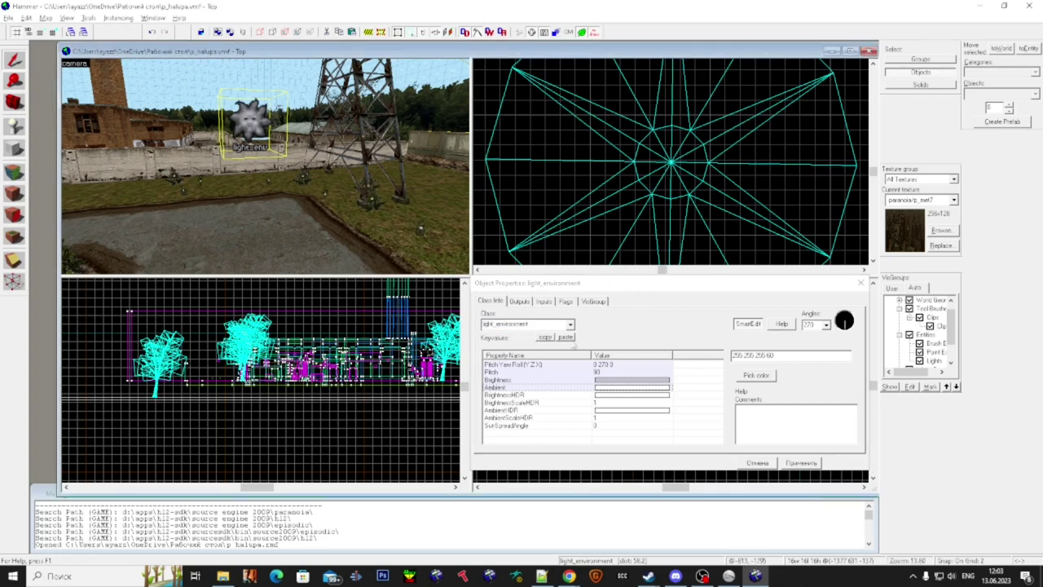
# - Recheck the light_environment's Brightness and Ambient values, view the entity beside the house and clear the selection
pyautogui.click(635, 380)
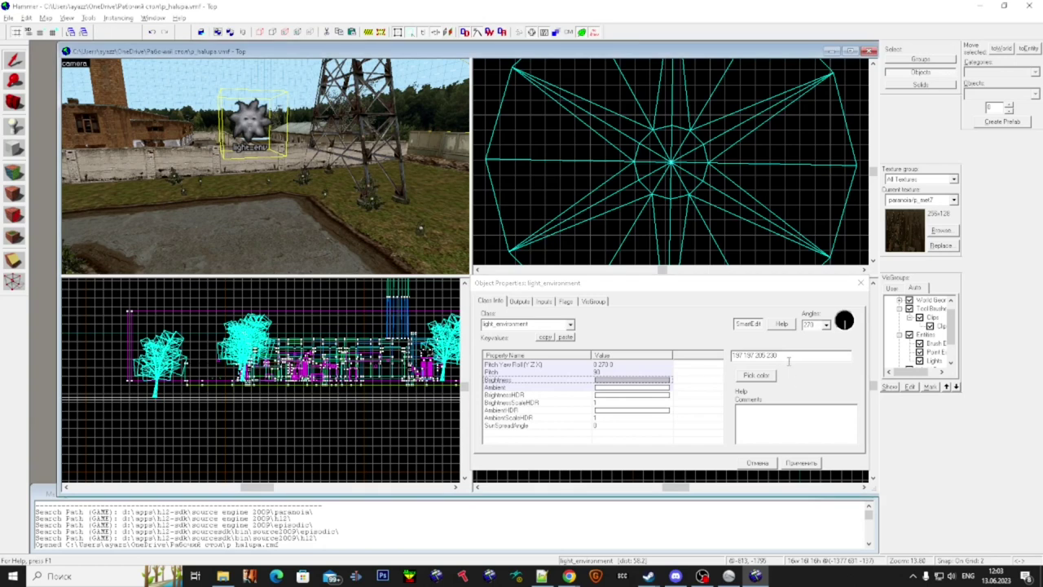
pyautogui.moveTo(786, 357); pyautogui.dragTo(762, 355)
pyautogui.click(661, 387)
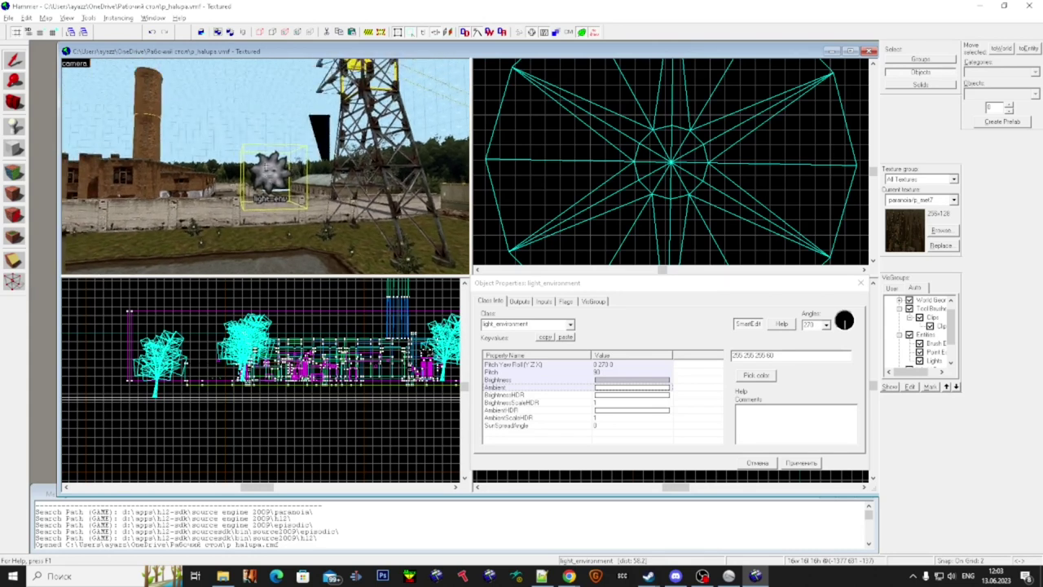
pyautogui.press('w')
pyautogui.press('s')
pyautogui.press('w')
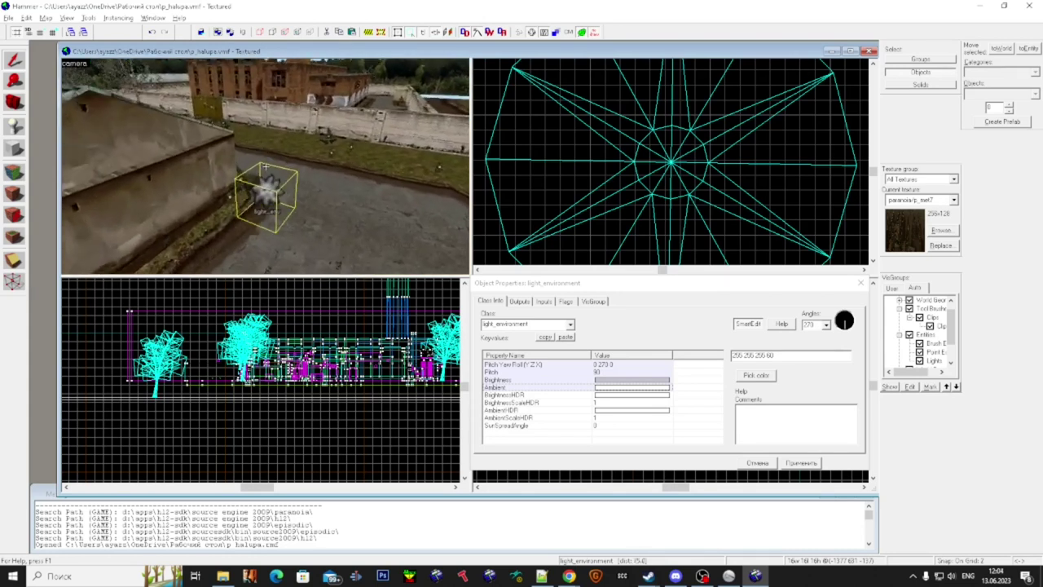
pyautogui.press('Escape')
pyautogui.click(266, 166)
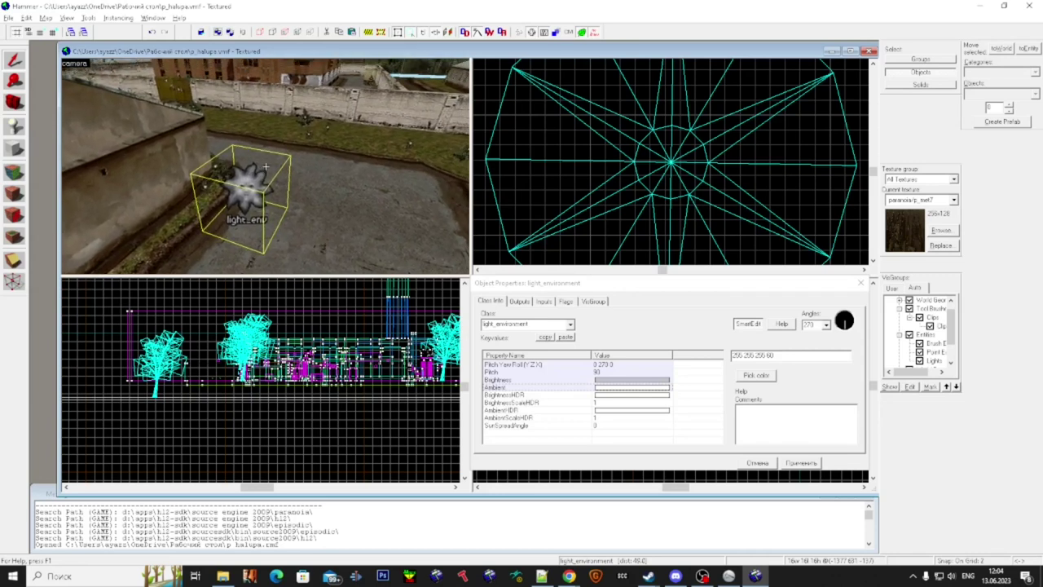
pyautogui.press('Escape')
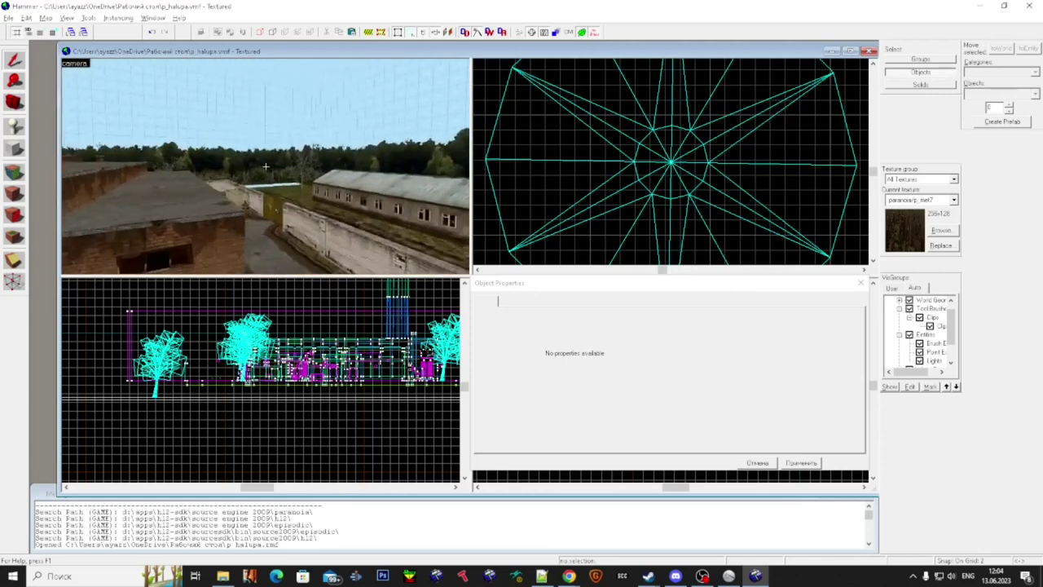
# - Inspect the brick building's exterior, its interior rooms and the grounds around the fenced long house
pyautogui.press('w')
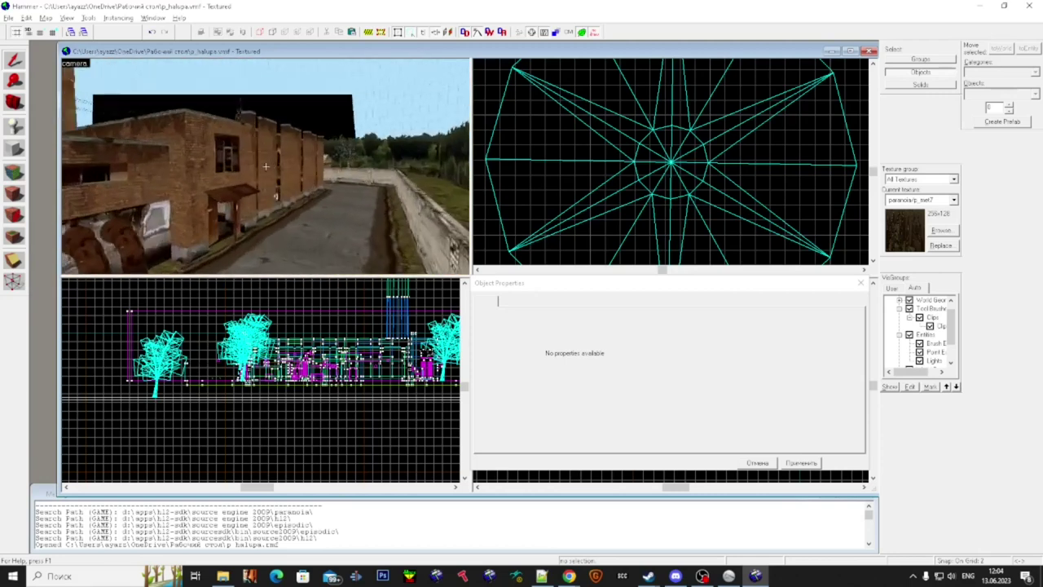
pyautogui.press('w')
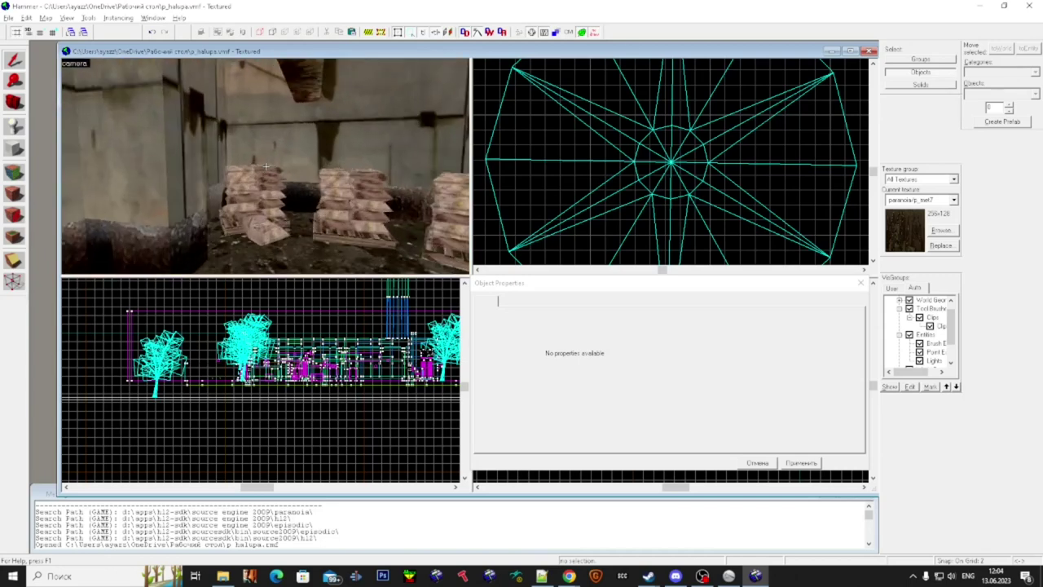
pyautogui.hotkey('alt', 'p')
pyautogui.press('Return')
pyautogui.press('s')
pyautogui.press('z')
pyautogui.press('w')
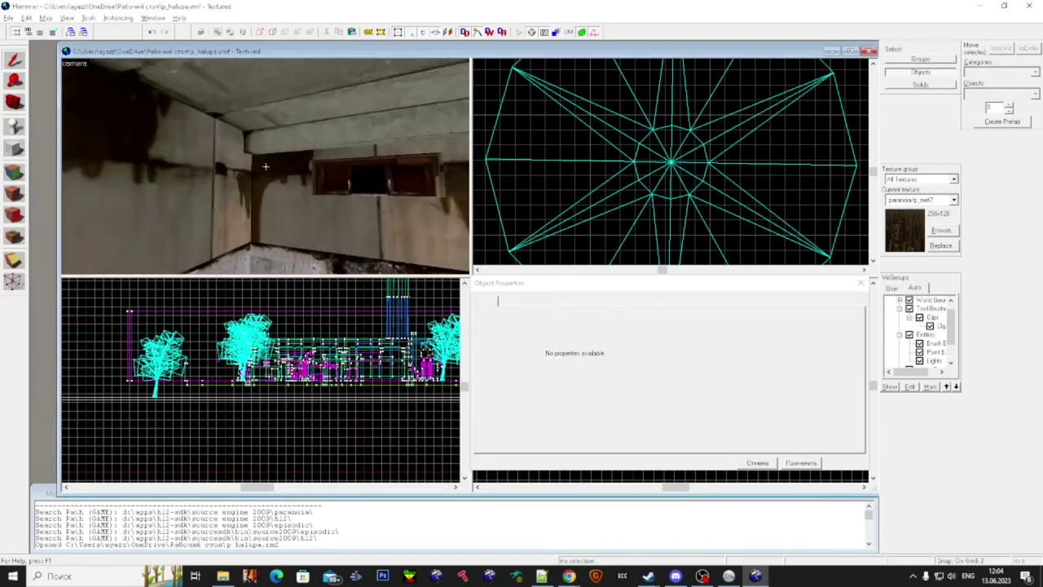
pyautogui.press('w')
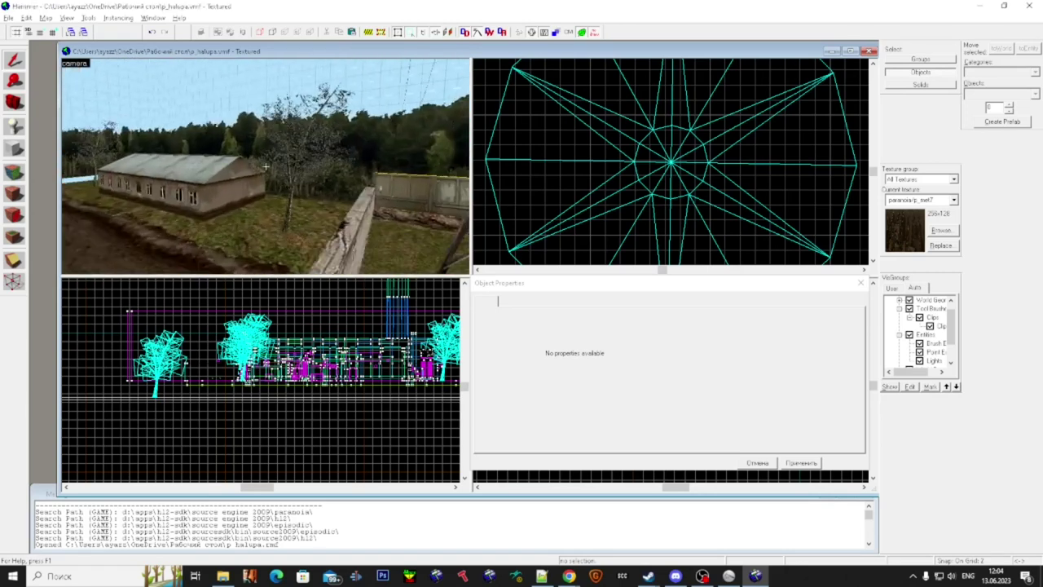
pyautogui.press('s')
# - Select the buzzer_tree prop_dynamic beside the long house and examine it from several distances
pyautogui.click(265, 166)
pyautogui.press('alt')
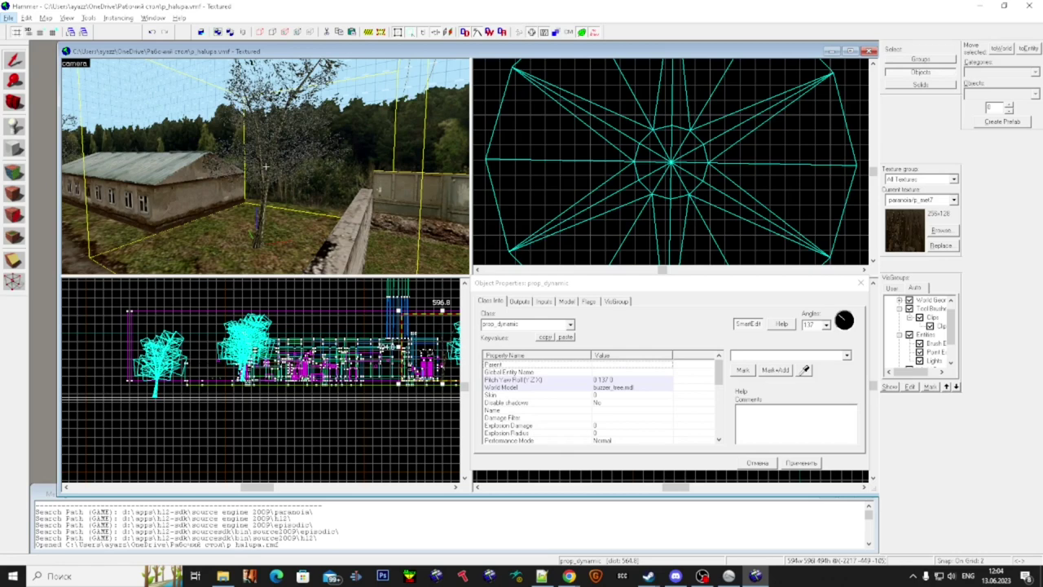
pyautogui.press('alt')
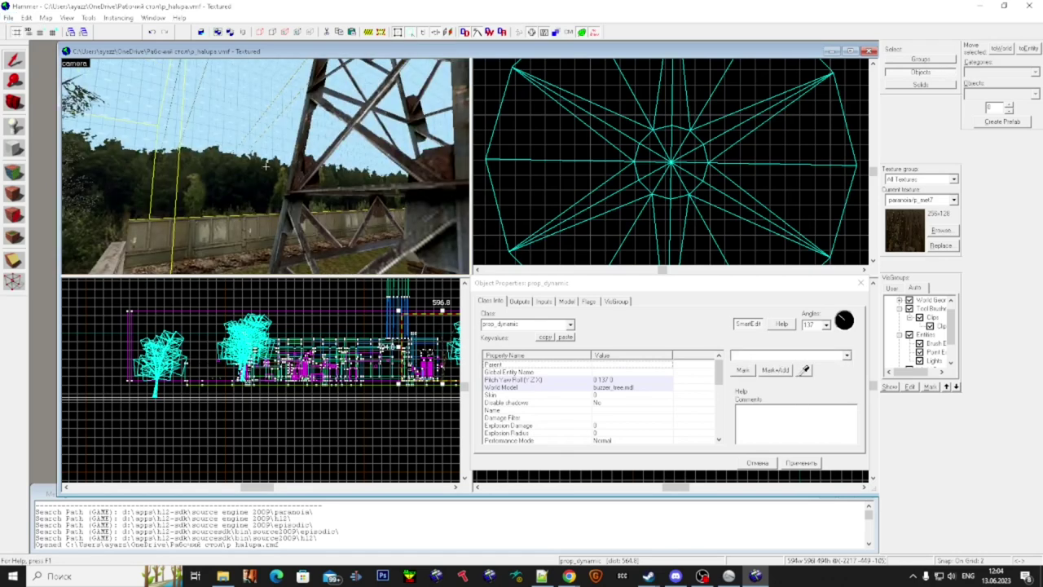
pyautogui.press('super')
pyautogui.press('super')
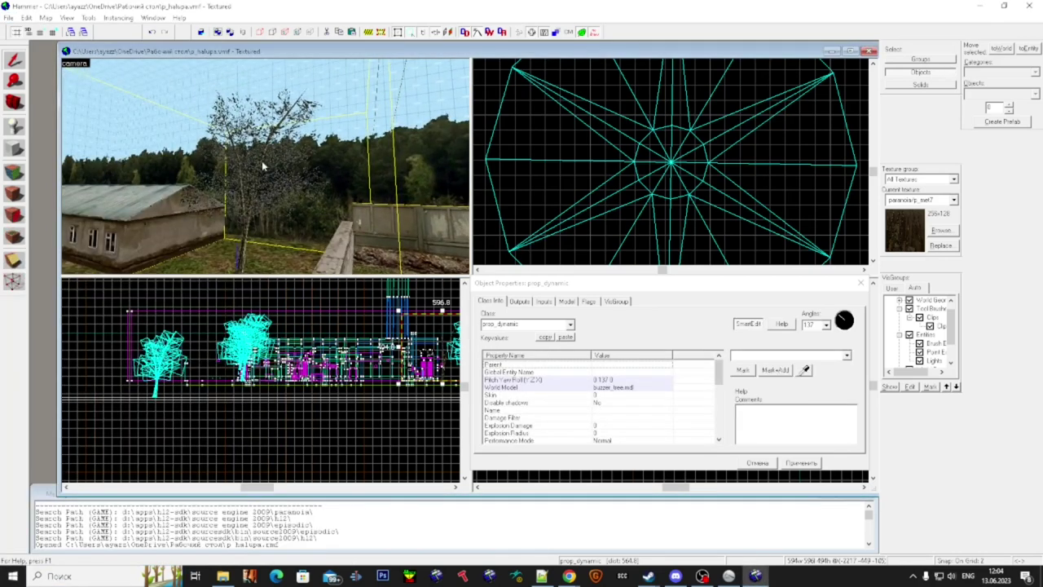
pyautogui.scroll(-10, 263, 164)
pyautogui.scroll(3, 266, 166)
pyautogui.scroll(-6, 622, 413)
pyautogui.scroll(6, 629, 419)
# - Examine the tree's World Model, Body Group and Lighting Origin properties and its raw SetBodyGroup key with SmartEdit off
pyautogui.click(619, 388)
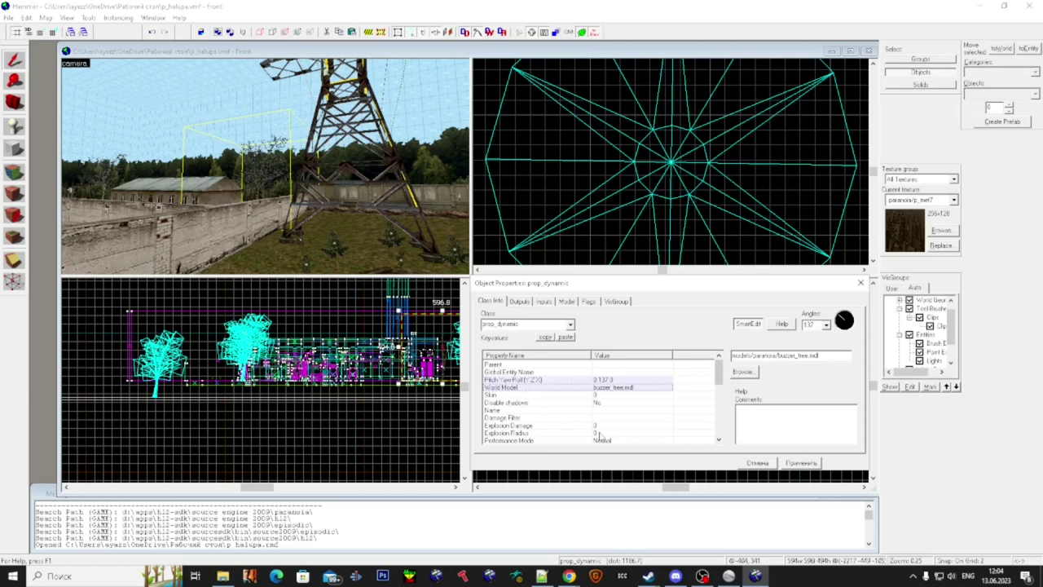
pyautogui.scroll(-6, 600, 435)
pyautogui.click(574, 418)
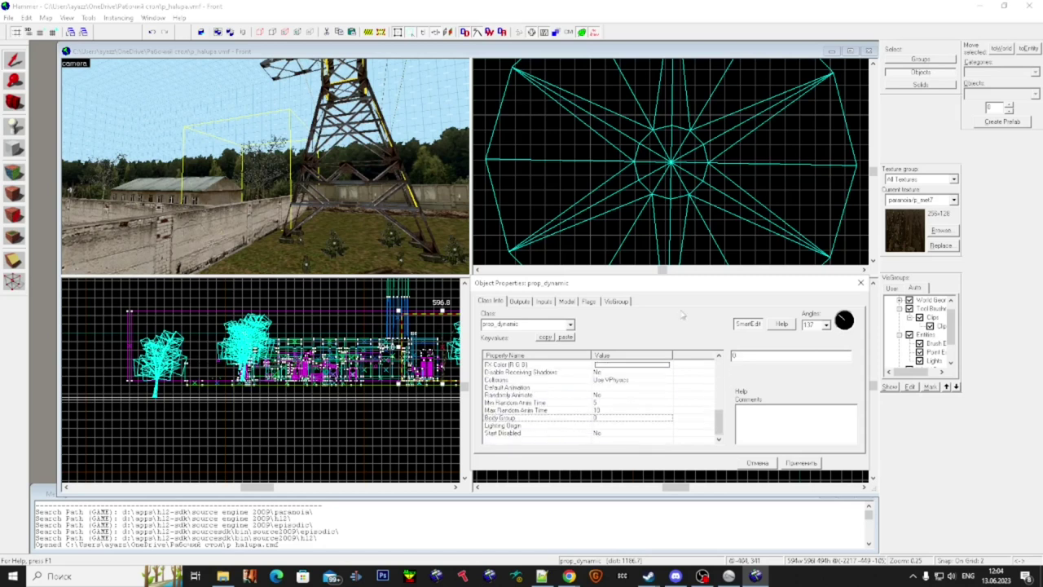
pyautogui.click(511, 425)
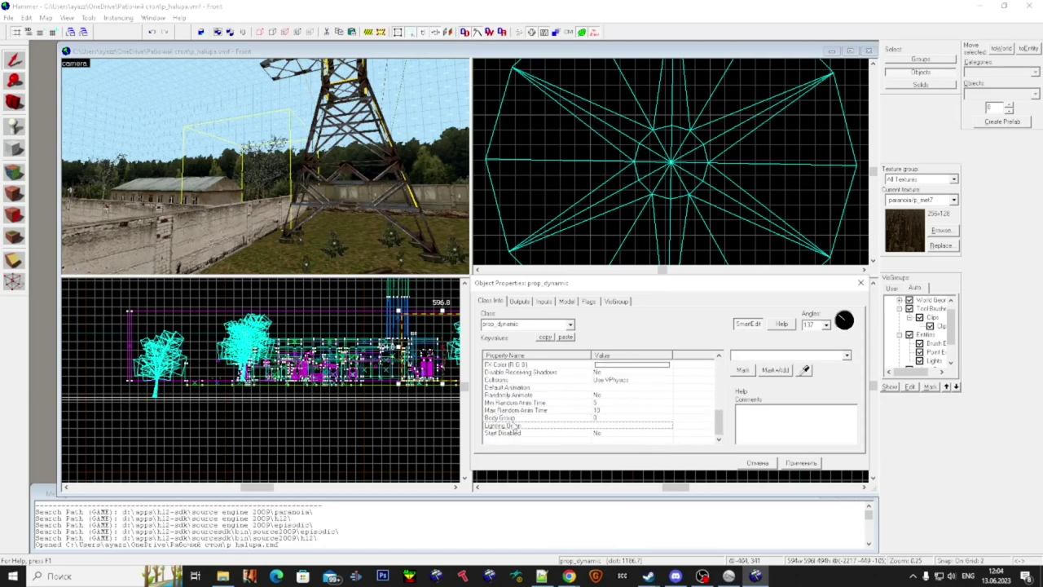
pyautogui.click(514, 419)
pyautogui.click(746, 325)
pyautogui.scroll(-5, 601, 390)
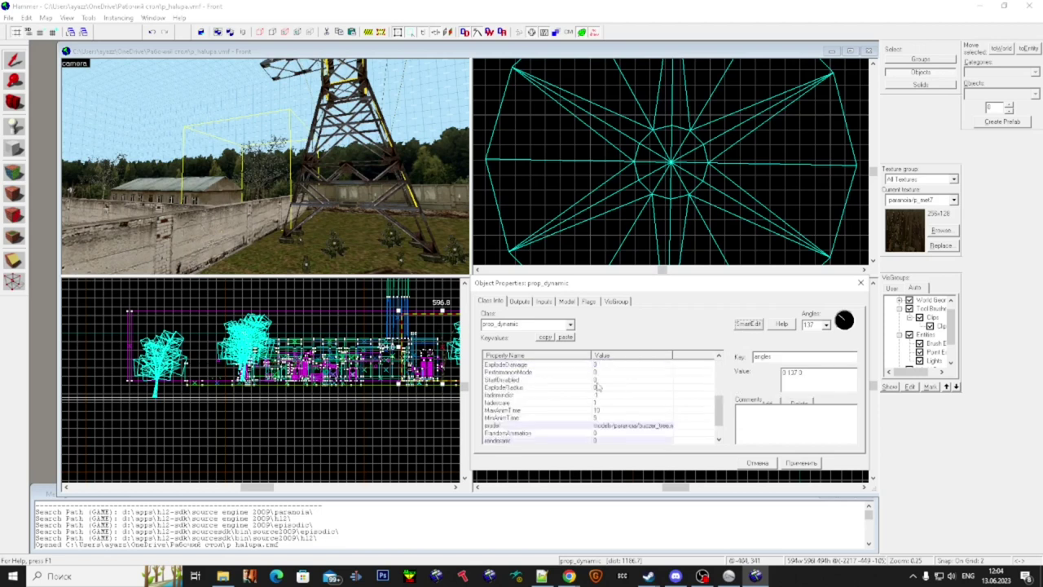
pyautogui.click(529, 419)
pyautogui.scroll(1, 529, 428)
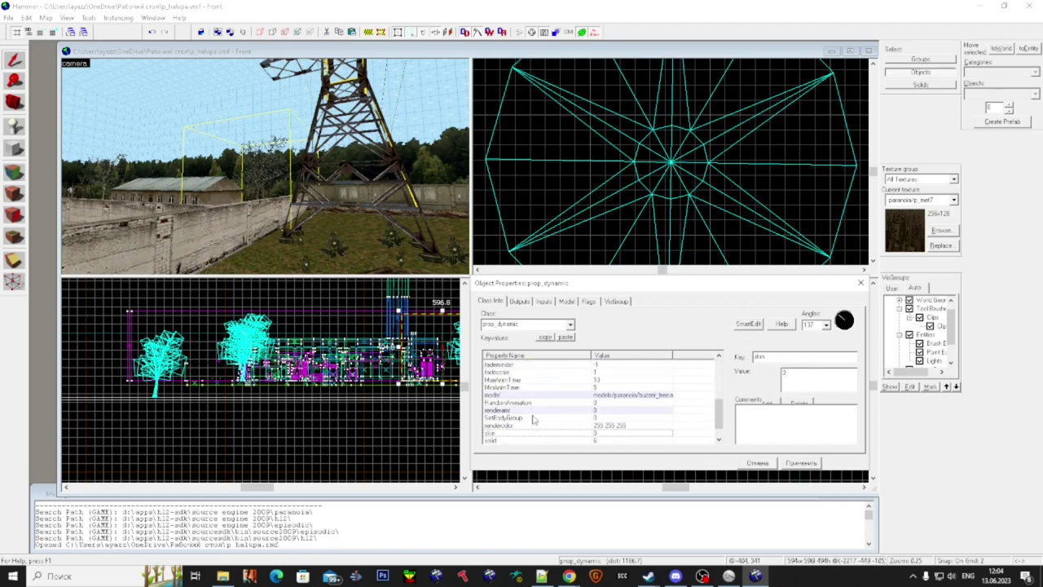
pyautogui.click(534, 417)
pyautogui.moveTo(795, 357); pyautogui.dragTo(739, 351)
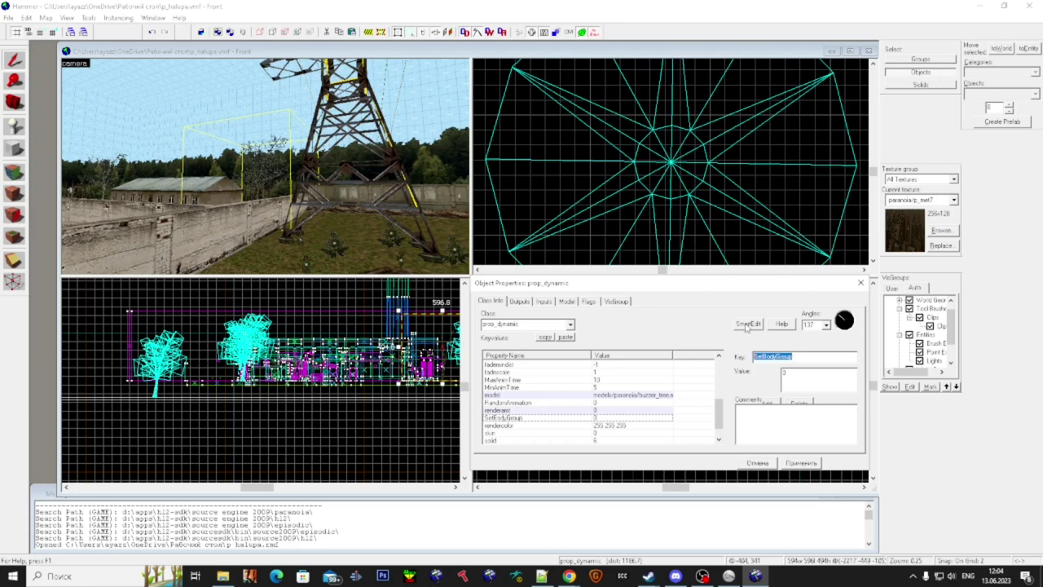
pyautogui.click(752, 323)
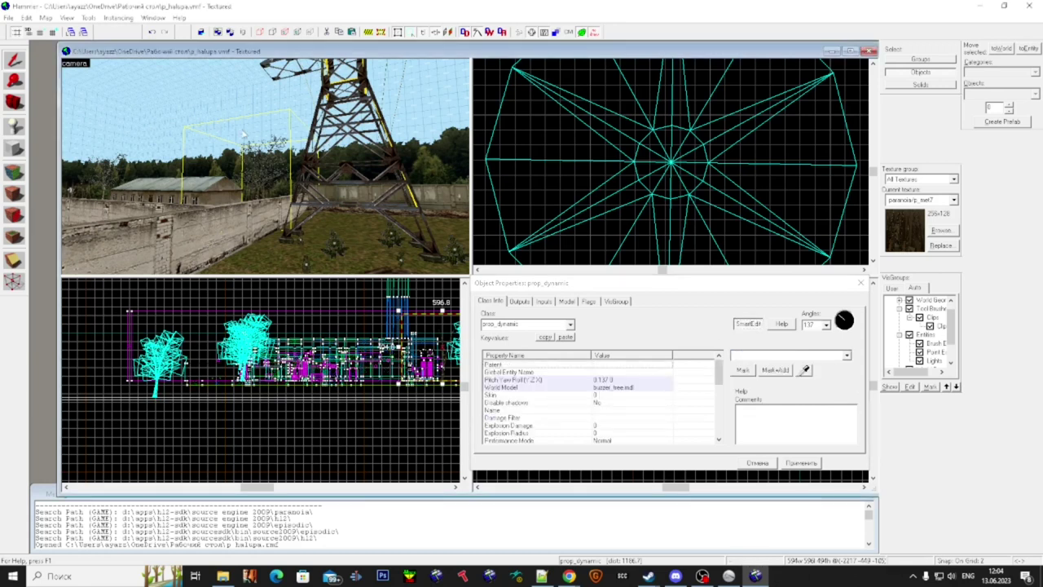
# - Set the buzzer_tree prop's Body Group value to 2 and apply the change
pyautogui.scroll(4, 369, 225)
pyautogui.scroll(-3, 604, 403)
pyautogui.scroll(3, 604, 405)
pyautogui.click(615, 382)
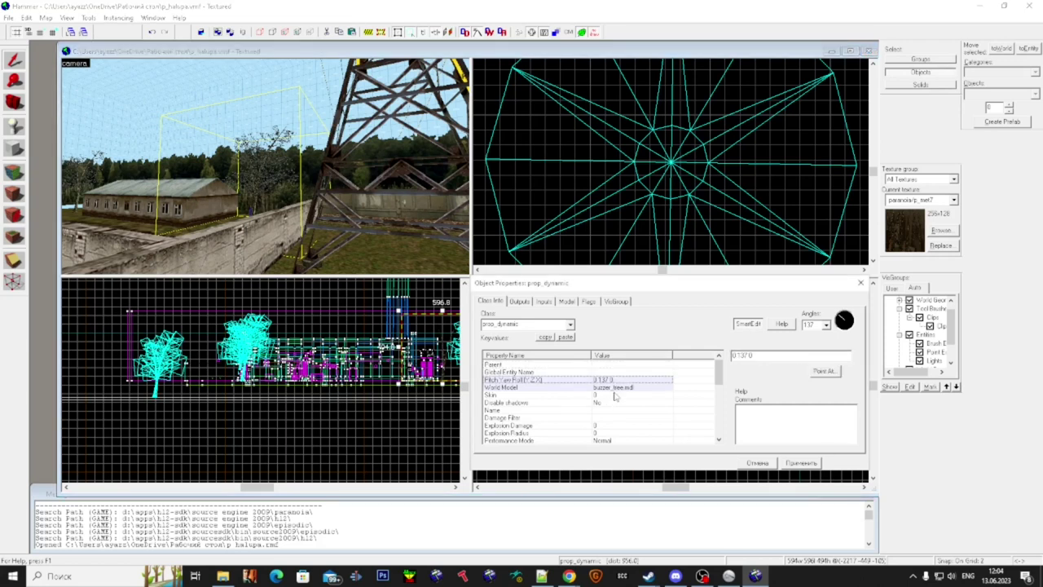
pyautogui.scroll(-4, 613, 398)
pyautogui.scroll(-3, 606, 423)
pyautogui.click(568, 420)
pyautogui.moveTo(756, 358); pyautogui.dragTo(732, 357)
pyautogui.write('2')
pyautogui.click(806, 459)
pyautogui.click(801, 463)
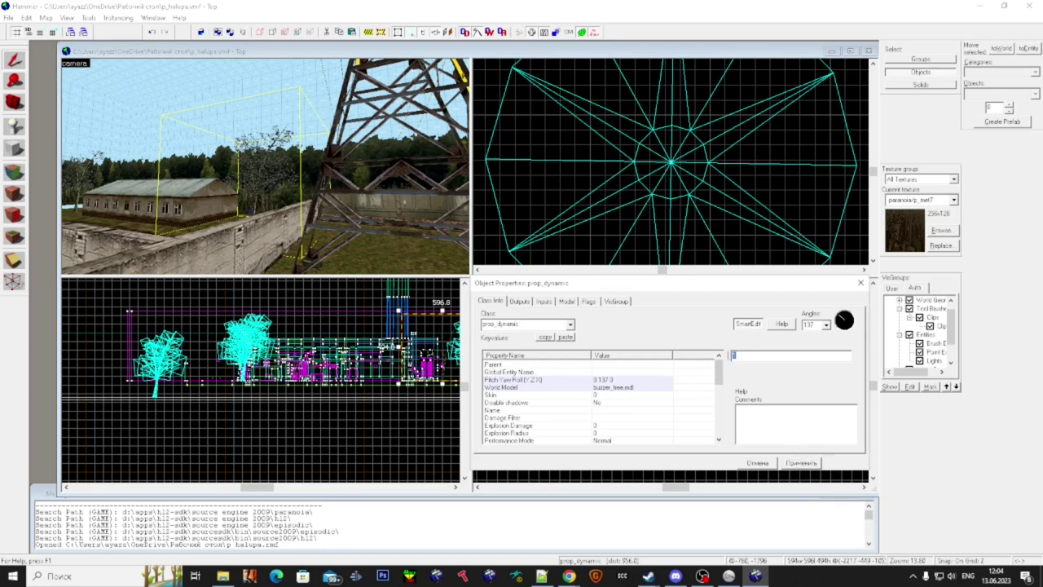
pyautogui.click(807, 464)
# - Clear the tree selection and inspect the concrete room with the sound entity and the round manhole cover
pyautogui.press('z')
pyautogui.press('Escape')
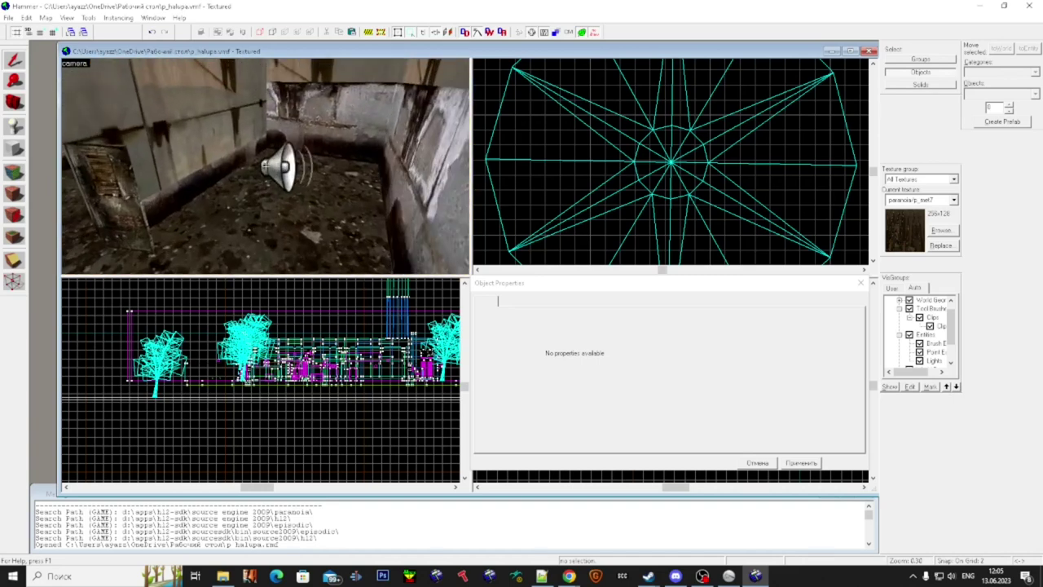
pyautogui.click(266, 166)
pyautogui.press('Escape')
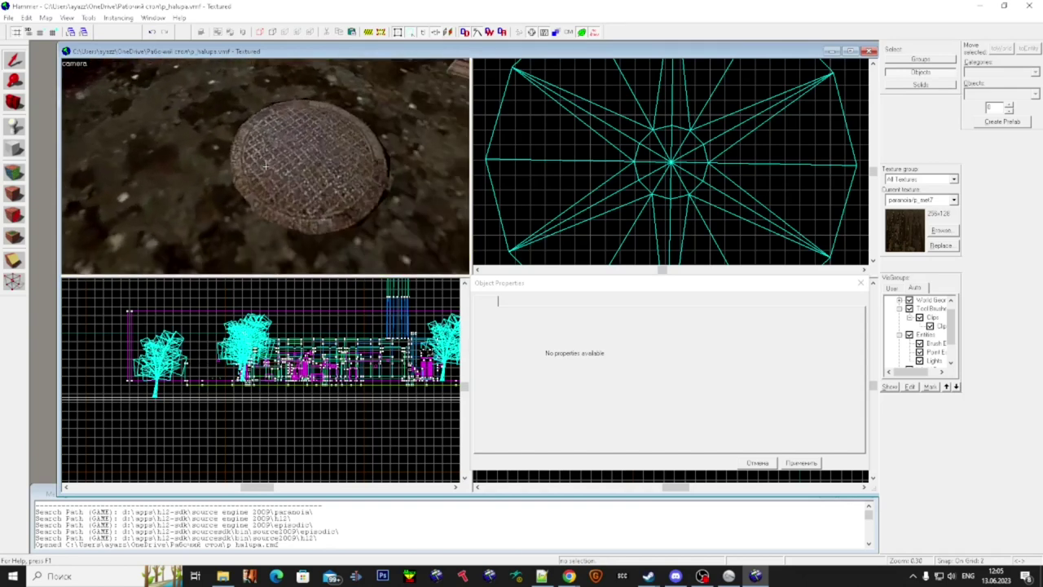
# - Inspect the room with the manhole cover, the yard, and the porch and interior of the house with clipped windows
pyautogui.click(265, 167)
pyautogui.press('Escape')
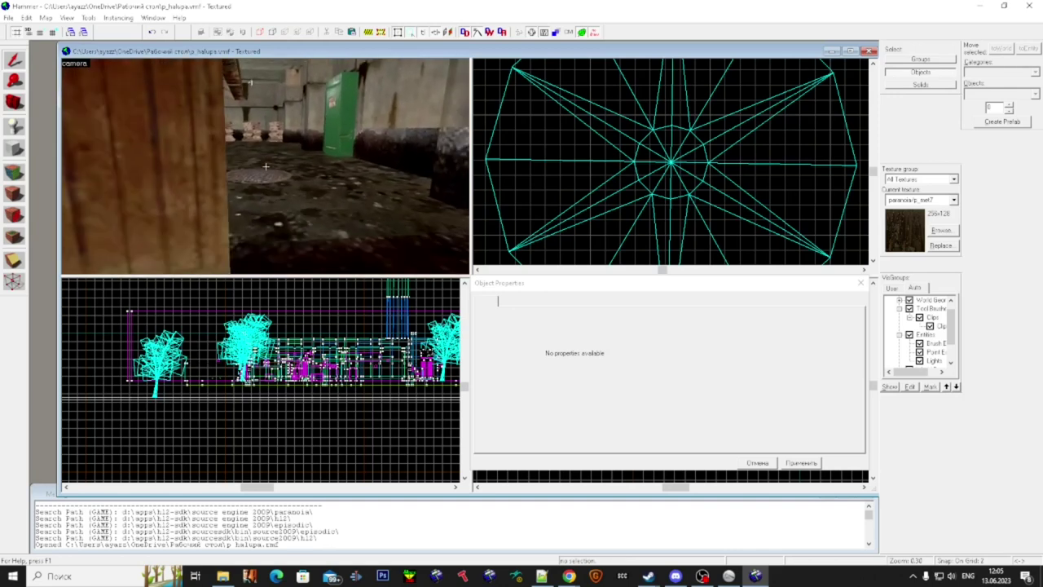
pyautogui.click(265, 166)
pyautogui.press('Escape')
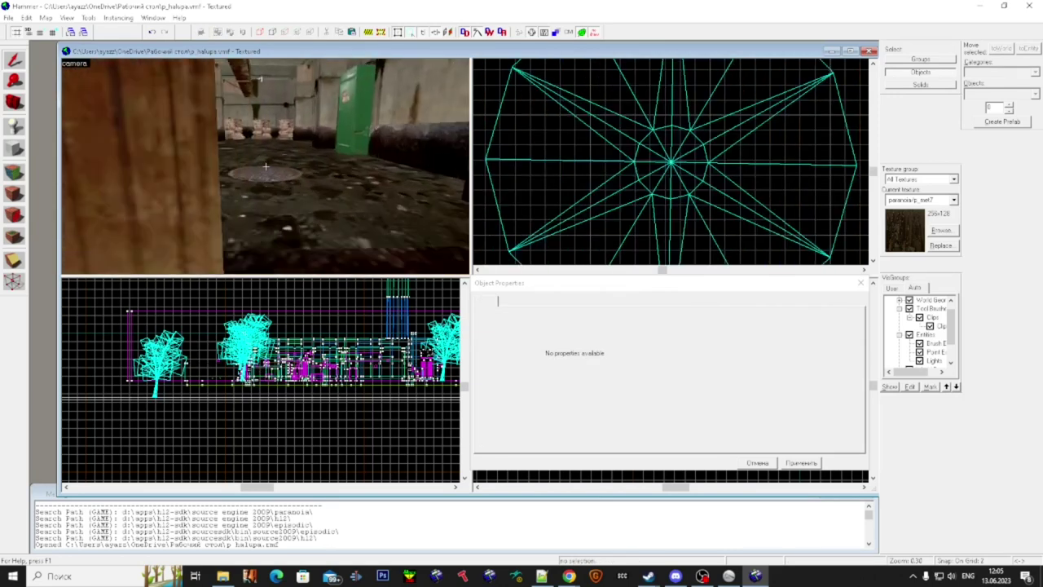
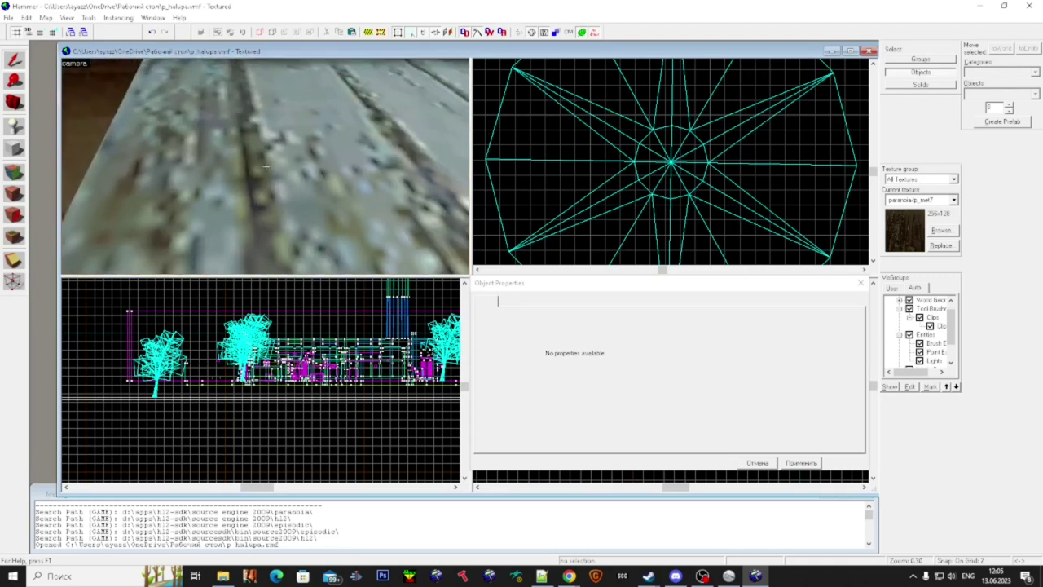
pyautogui.press('w')
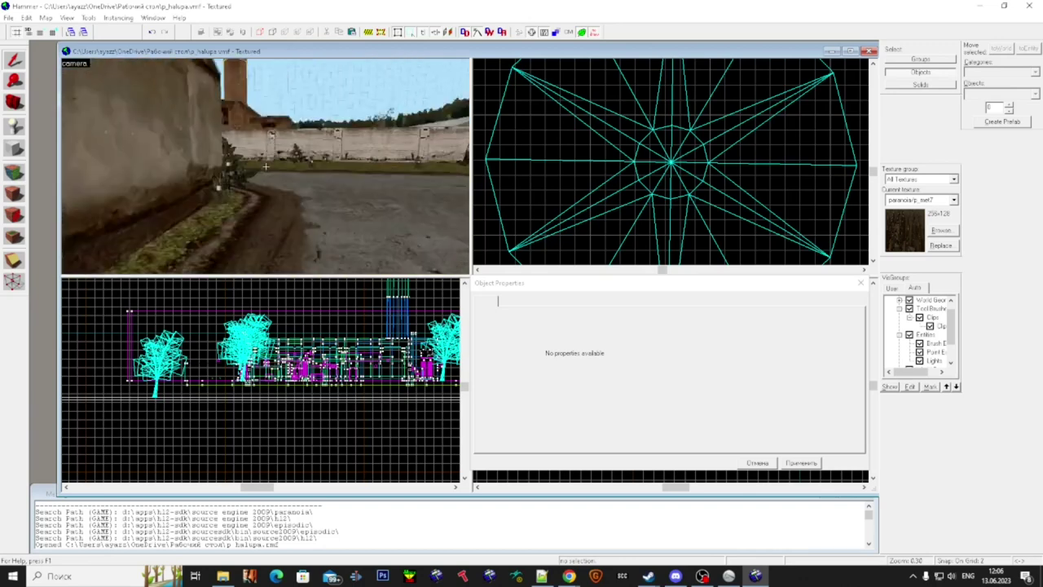
pyautogui.press('w')
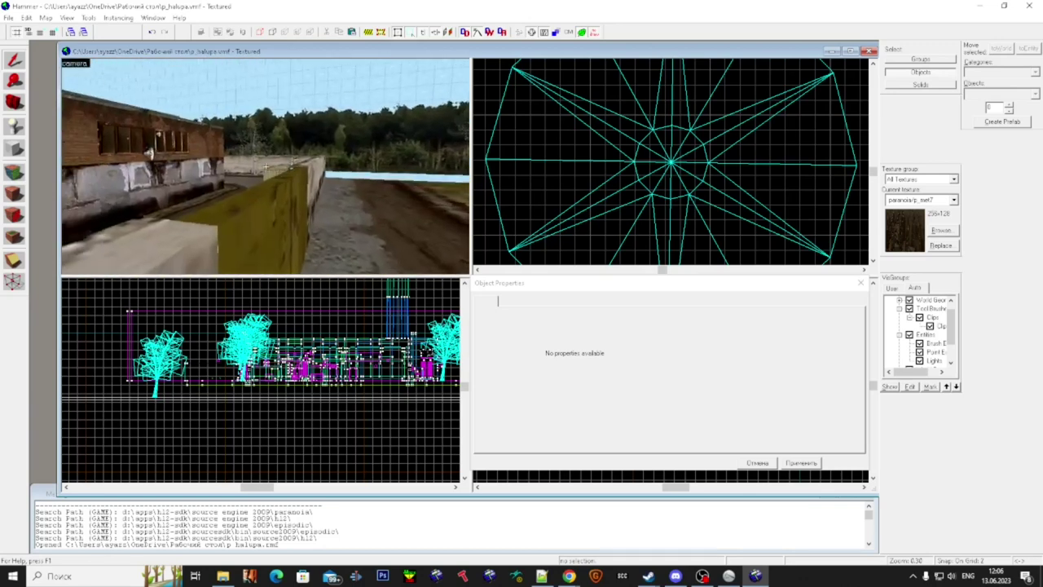
pyautogui.press('w')
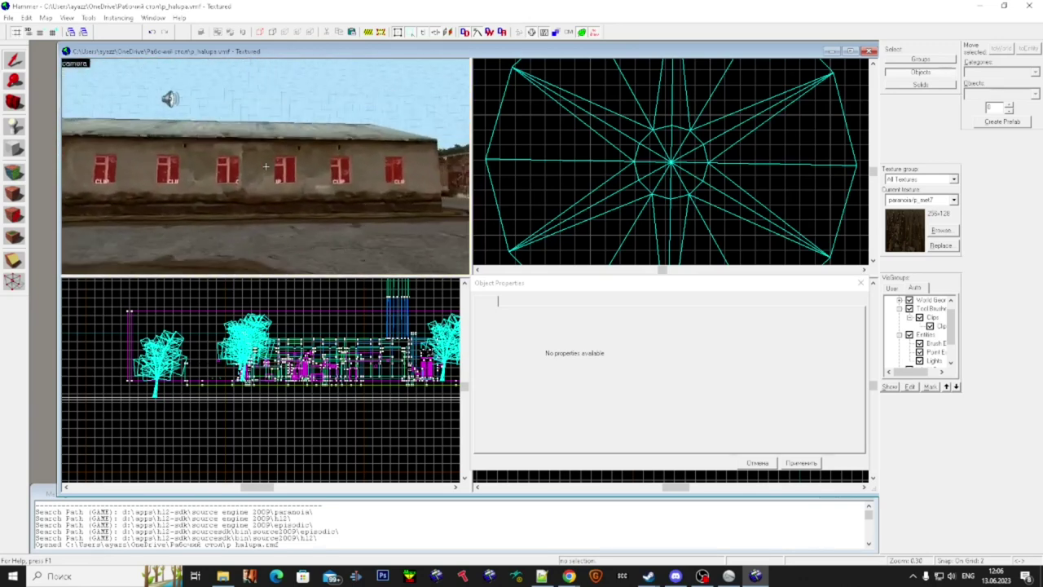
pyautogui.press('w')
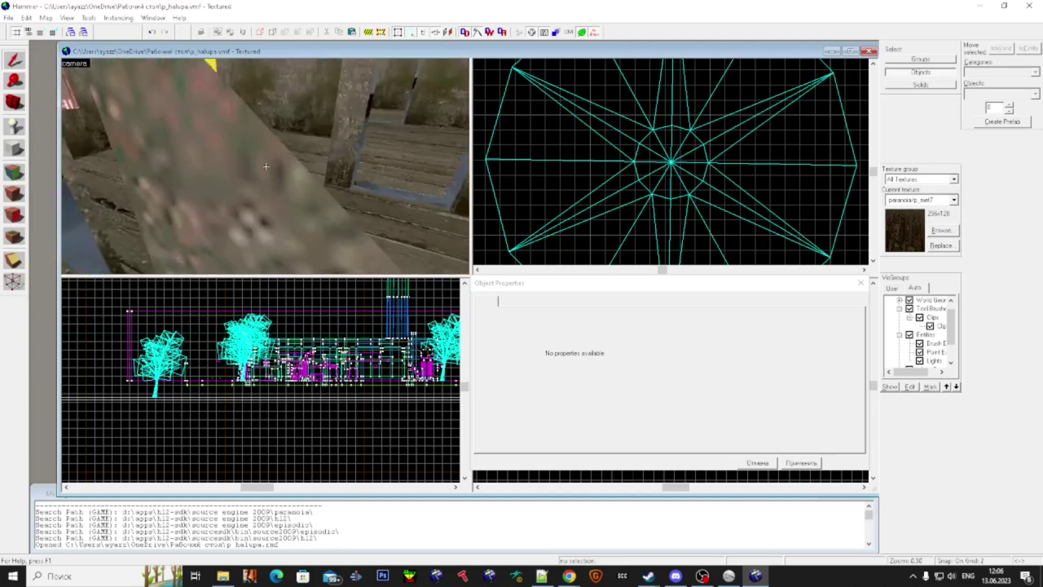
pyautogui.press('w')
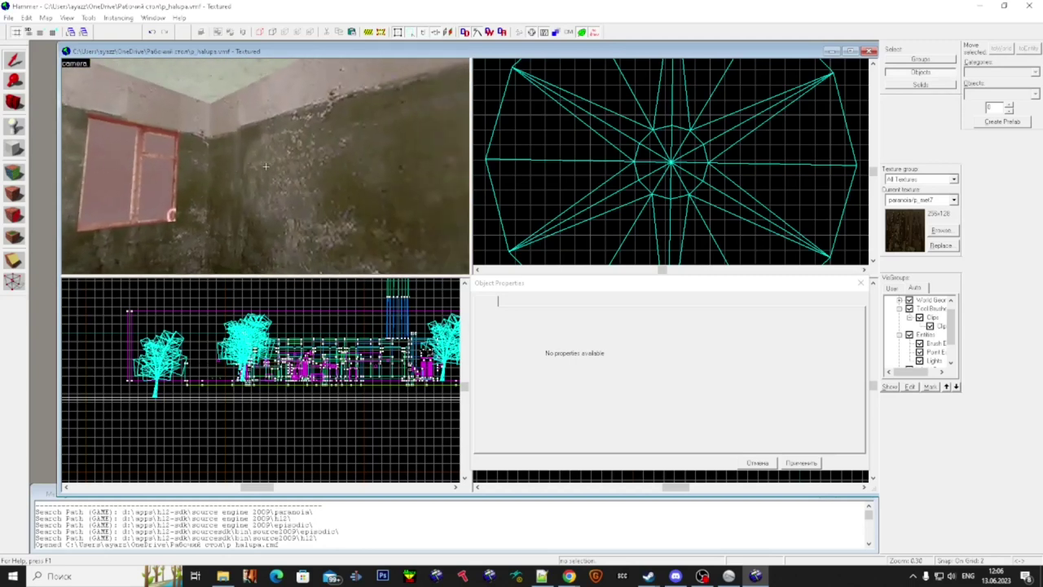
pyautogui.press('w')
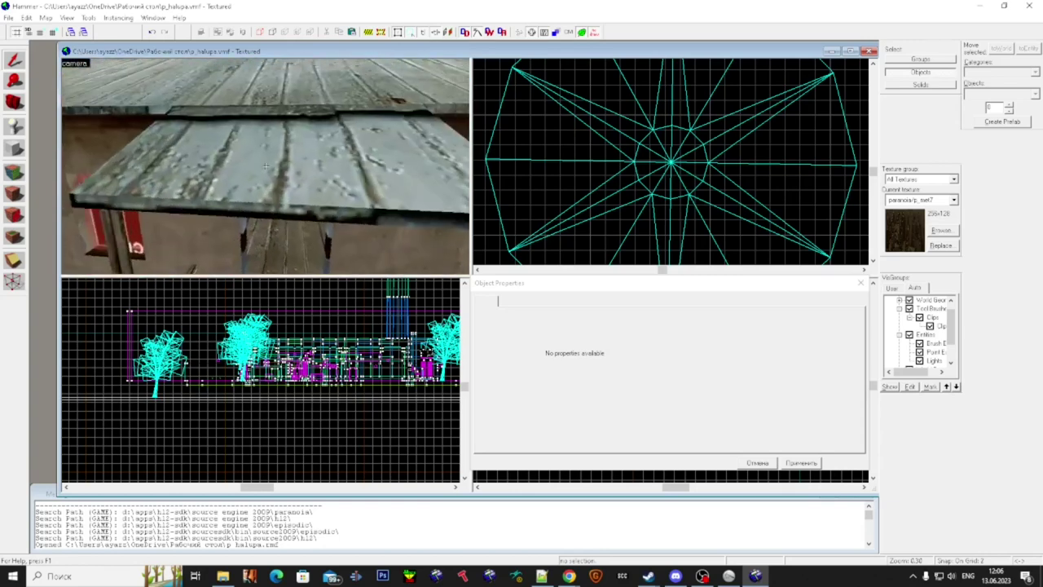
pyautogui.press('w')
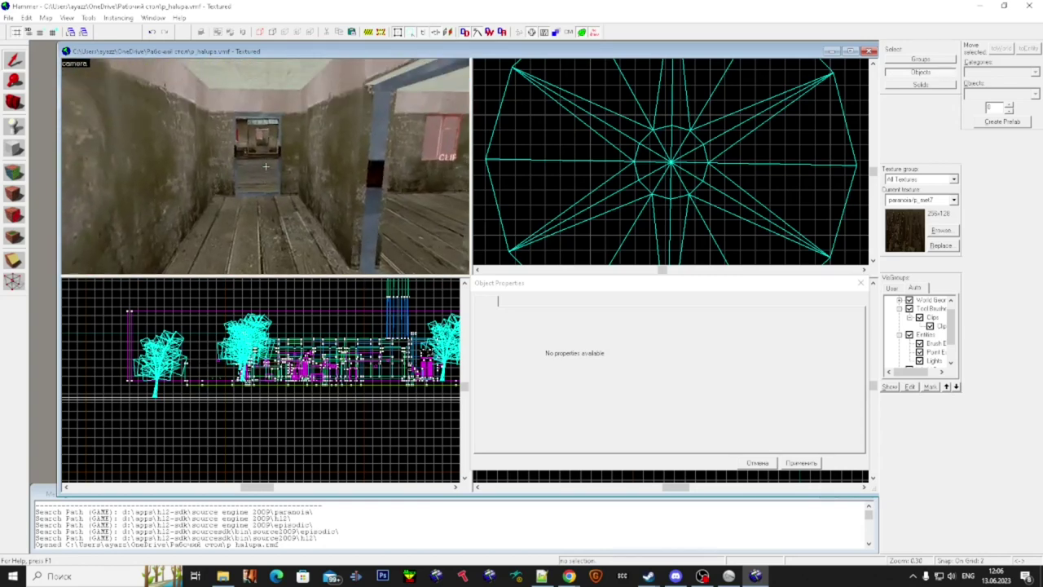
# - Toggle the Brush Entities VisGroup off and back on to check which door frames belong to it
pyautogui.press('super')
pyautogui.press('super')
pyautogui.click(919, 343)
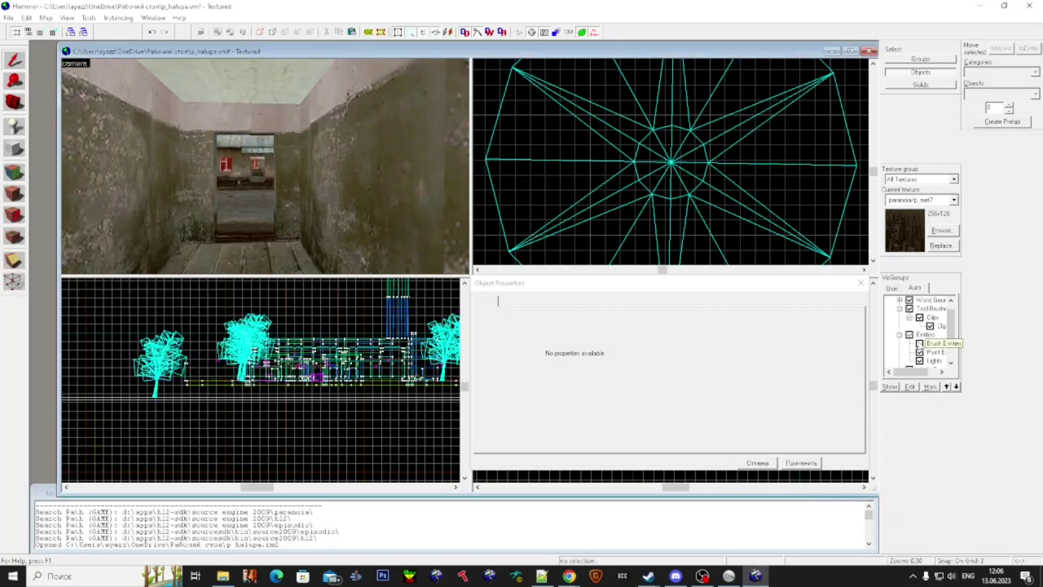
pyautogui.click(919, 343)
# - Select three func_illusionary door frames inside the house with the covered porch
pyautogui.click(266, 238)
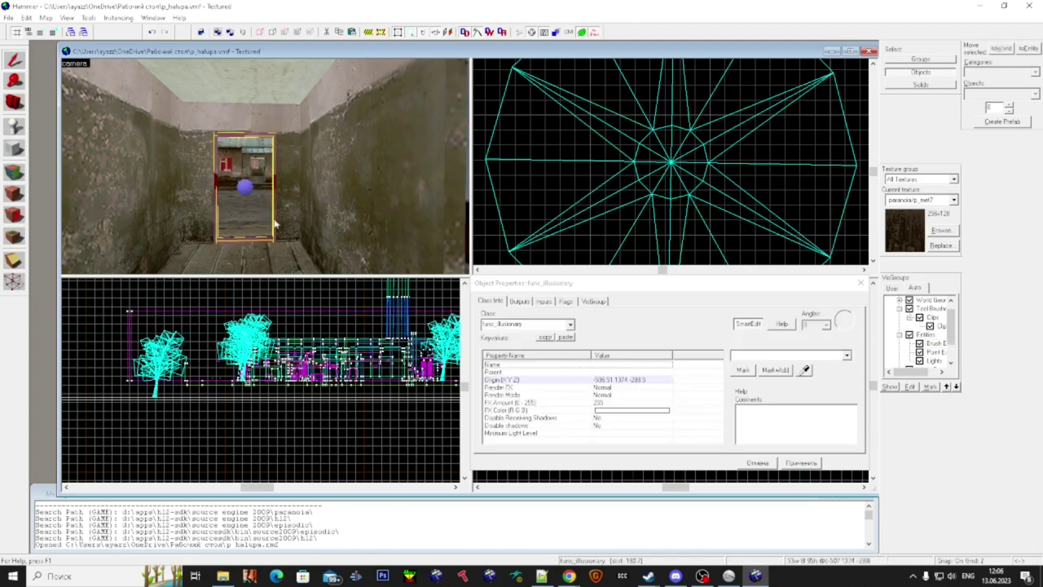
pyautogui.scroll(-3, 278, 218)
pyautogui.click(297, 189)
pyautogui.scroll(1, 181, 214)
pyautogui.keyDown('ctrl'); pyautogui.click(191, 212); pyautogui.keyUp('ctrl')
pyautogui.scroll(4, 232, 211)
pyautogui.keyDown('ctrl'); pyautogui.click(284, 213); pyautogui.keyUp('ctrl')
pyautogui.press('z')
pyautogui.press('w')
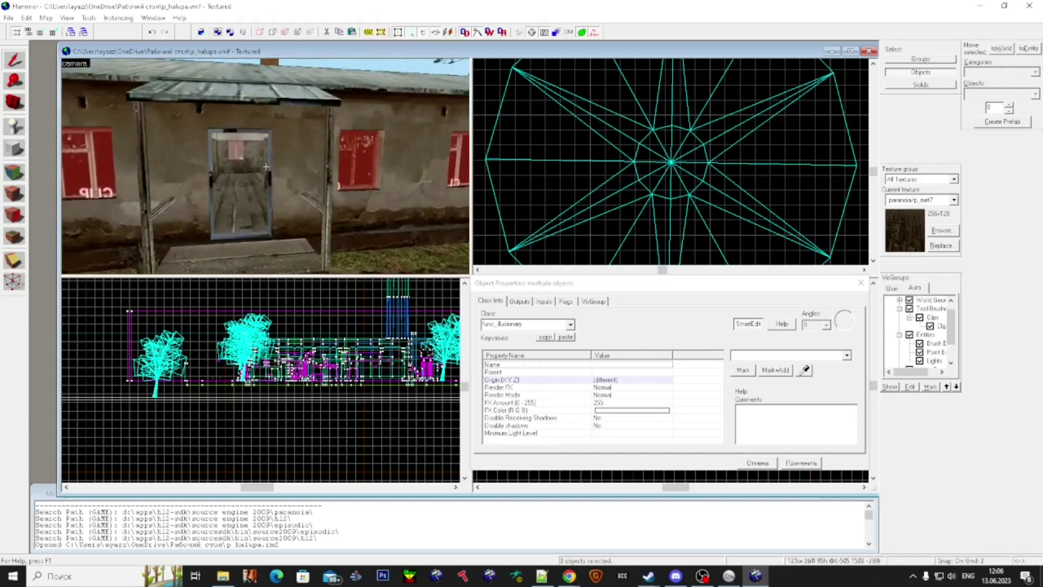
# - Hide every object through the Auto VisGroup and show only the Brush Entities
pyautogui.press('super')
pyautogui.moveTo(950, 325); pyautogui.dragTo(937, 300)
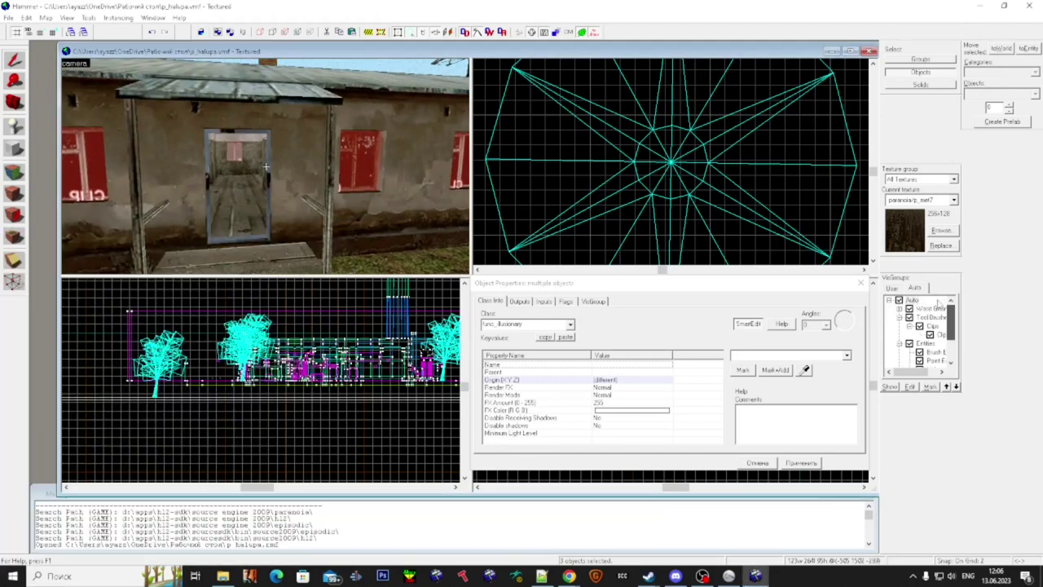
pyautogui.click(899, 300)
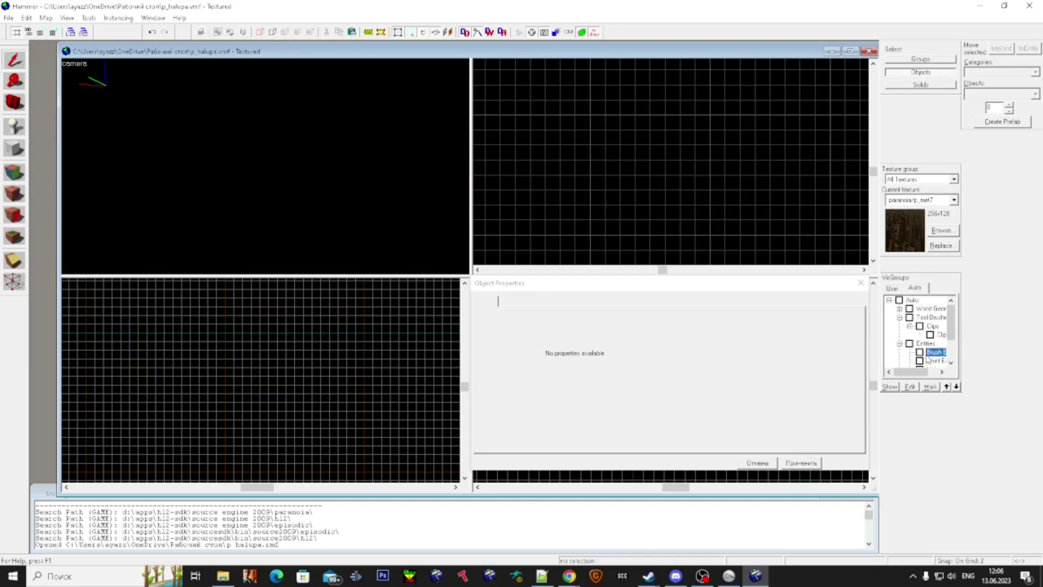
pyautogui.click(920, 353)
pyautogui.press('w')
pyautogui.press('s')
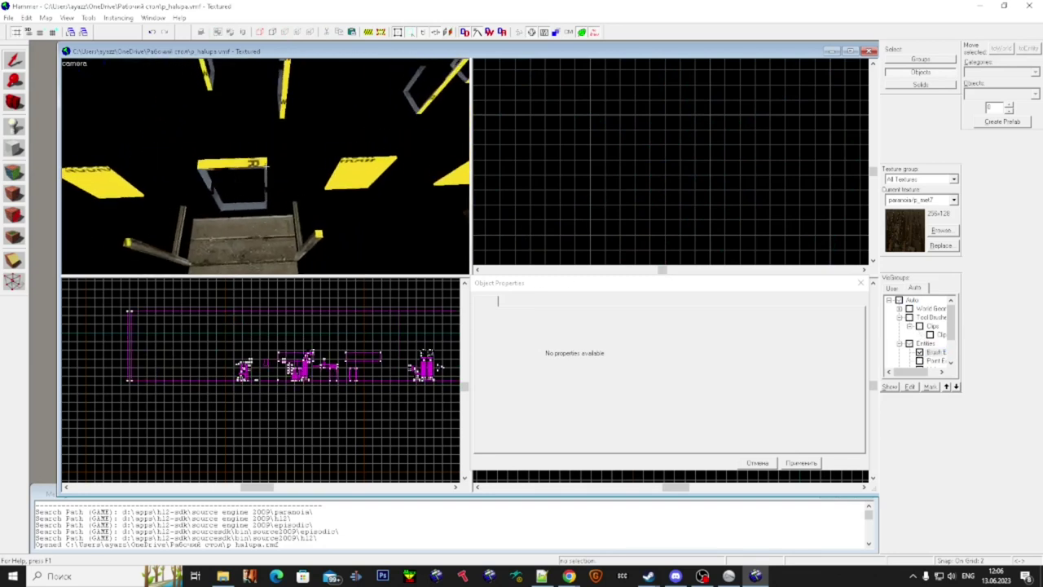
# - Gather the func_illusionary door frames of all houses into one selection, leaving out the porch doors
pyautogui.click(265, 166)
pyautogui.press('w')
pyautogui.keyDown('ctrl'); pyautogui.click(266, 166); pyautogui.keyUp('ctrl')
pyautogui.press('w')
pyautogui.keyDown('ctrl'); pyautogui.click(265, 167); pyautogui.keyUp('ctrl')
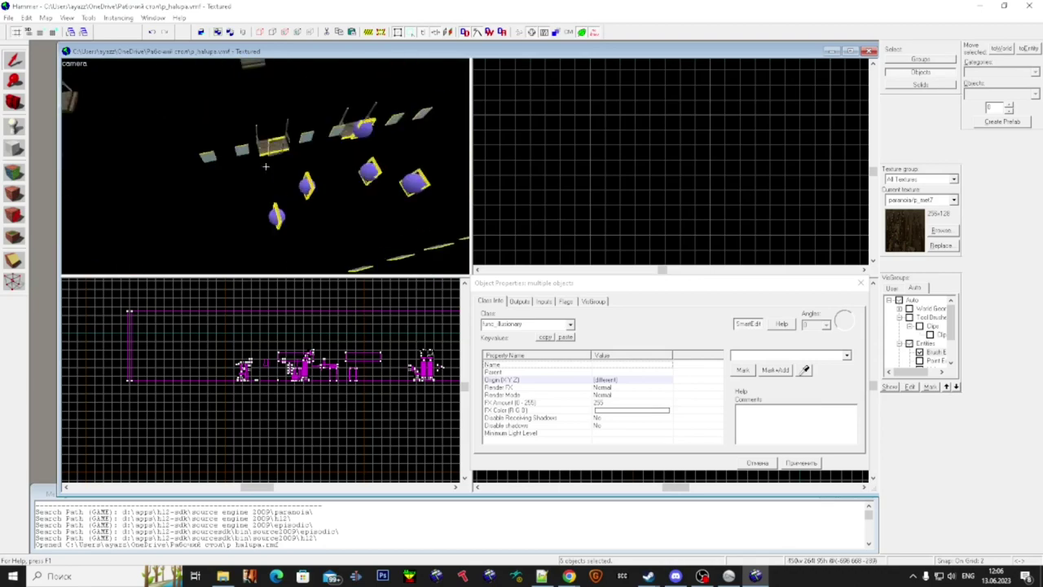
pyautogui.keyDown('ctrl'); pyautogui.click(266, 166); pyautogui.keyUp('ctrl')
pyautogui.keyDown('ctrl'); pyautogui.click(265, 166); pyautogui.keyUp('ctrl')
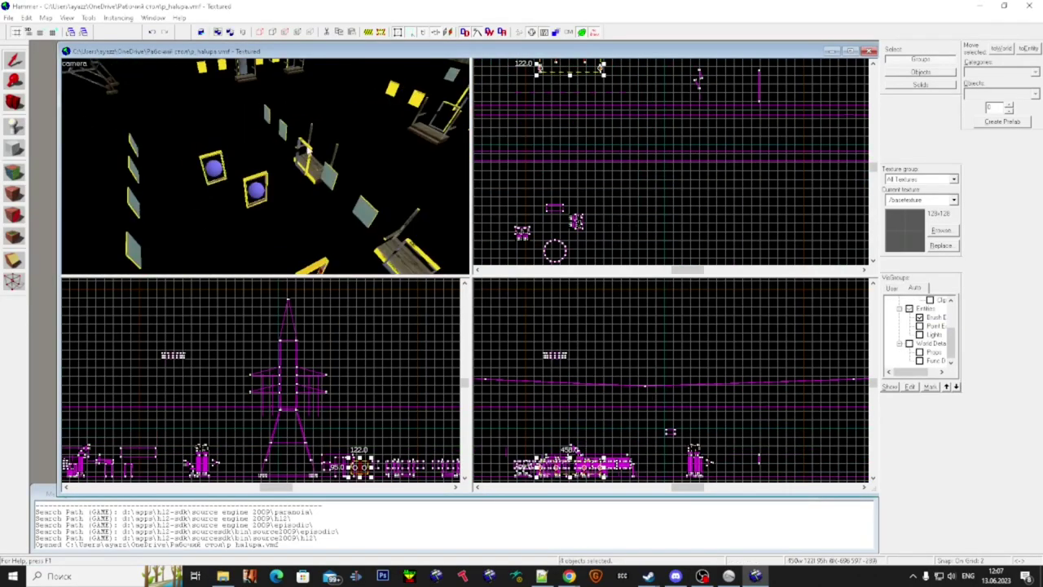
pyautogui.keyDown('ctrl'); pyautogui.click(266, 166); pyautogui.keyUp('ctrl')
pyautogui.keyDown('ctrl'); pyautogui.click(266, 166); pyautogui.keyUp('ctrl')
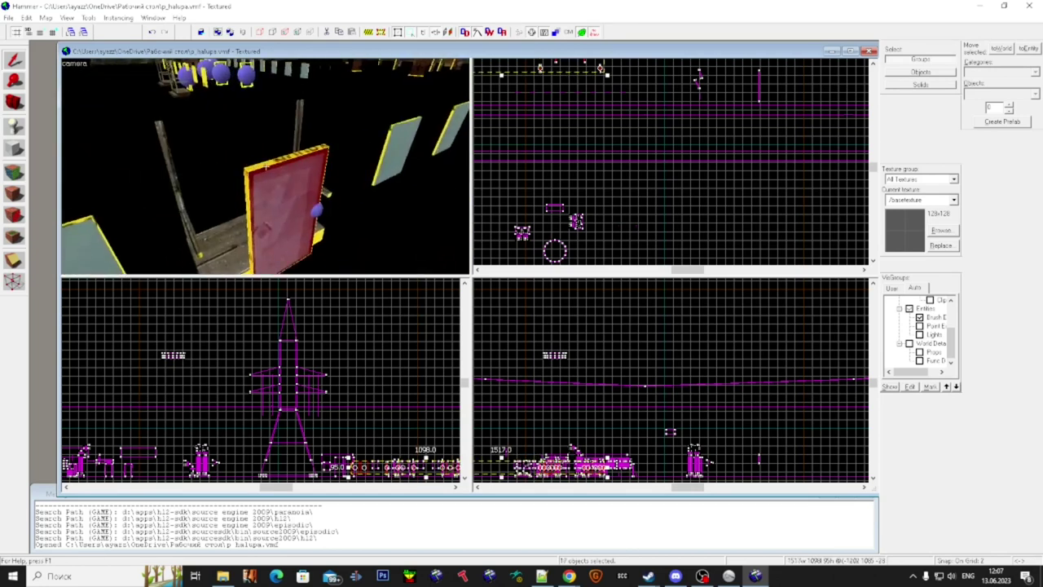
pyautogui.keyDown('ctrl'); pyautogui.click(266, 166); pyautogui.keyUp('ctrl')
pyautogui.press('w')
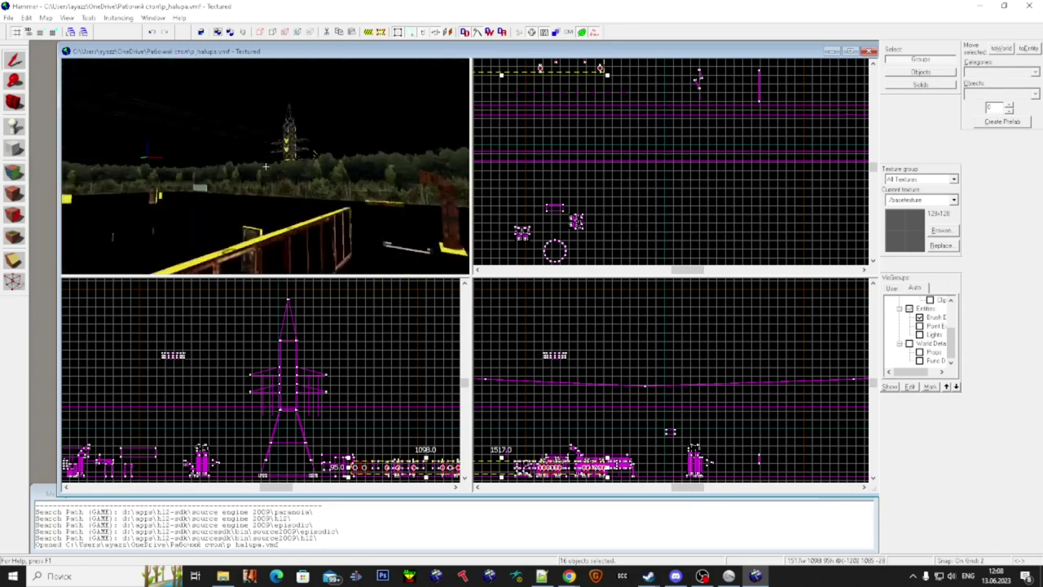
pyautogui.press('w')
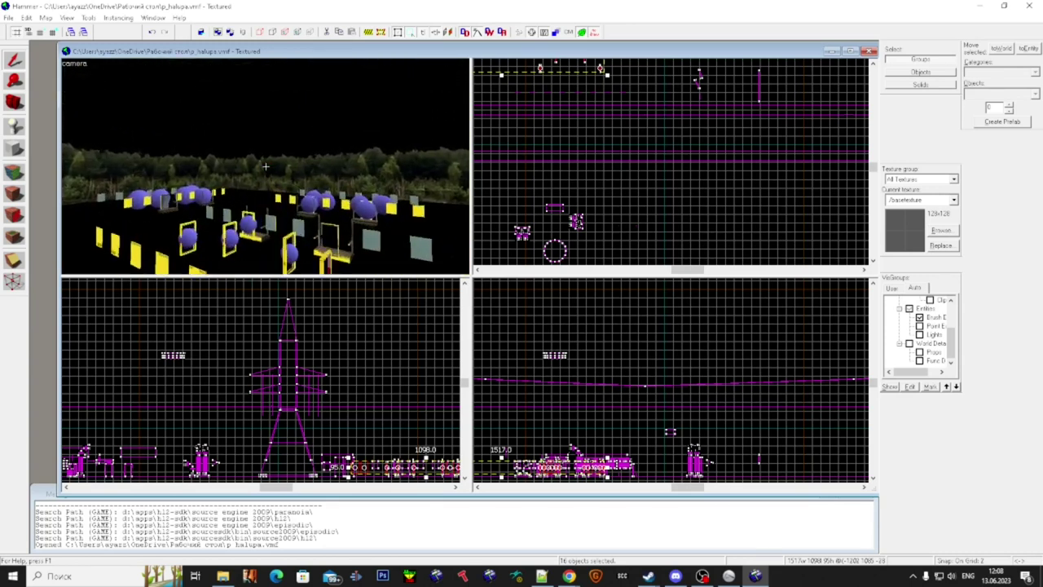
pyautogui.press('w')
pyautogui.keyDown('ctrl'); pyautogui.click(265, 166); pyautogui.keyUp('ctrl')
# - Delete the selected door frames temporarily to look for missed ones, and undo the deletion
pyautogui.press('s')
pyautogui.press('Delete')
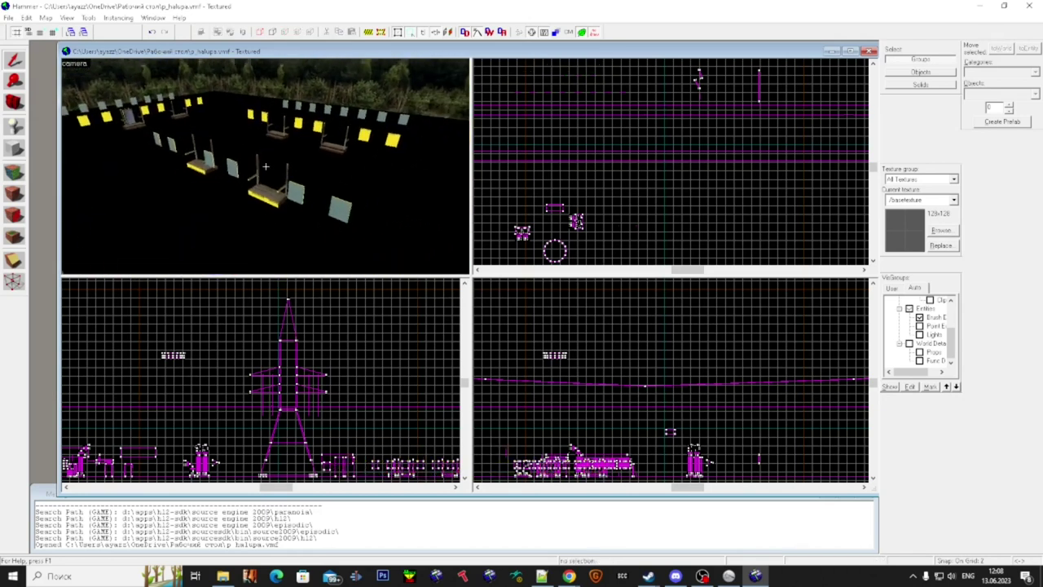
pyautogui.press('w')
pyautogui.press('s')
pyautogui.press('w')
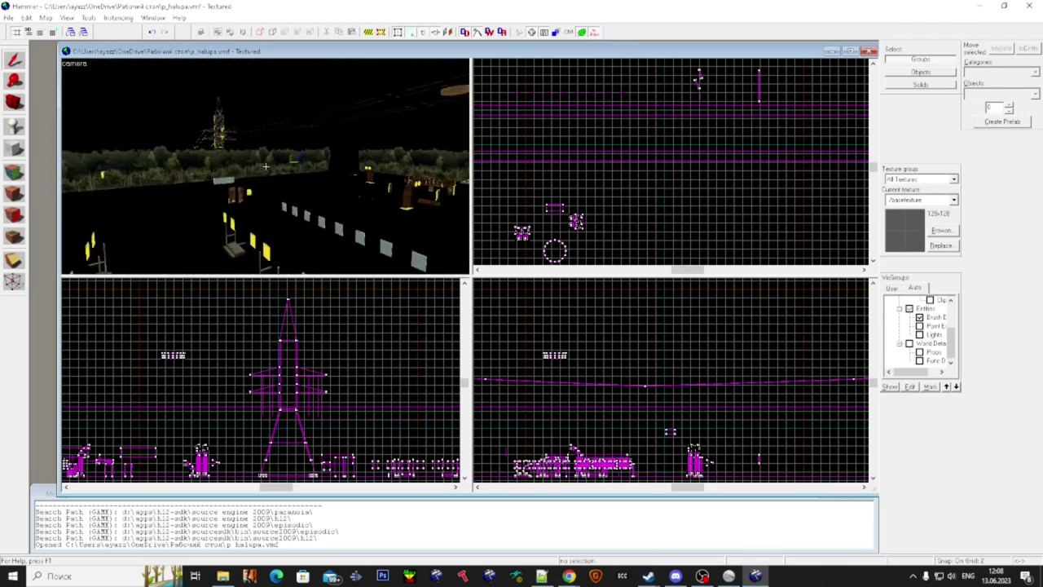
pyautogui.press('w')
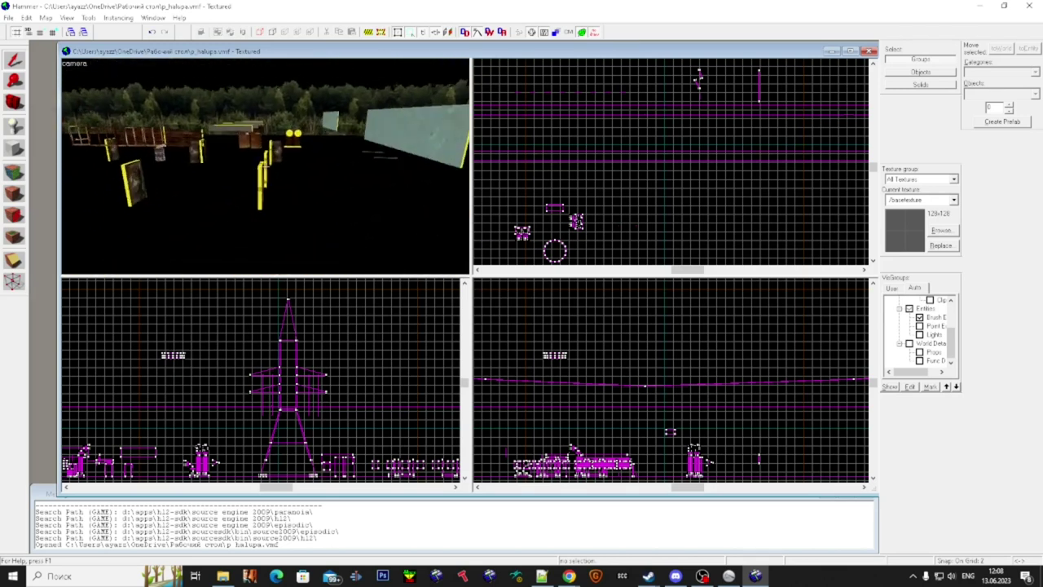
pyautogui.press('w')
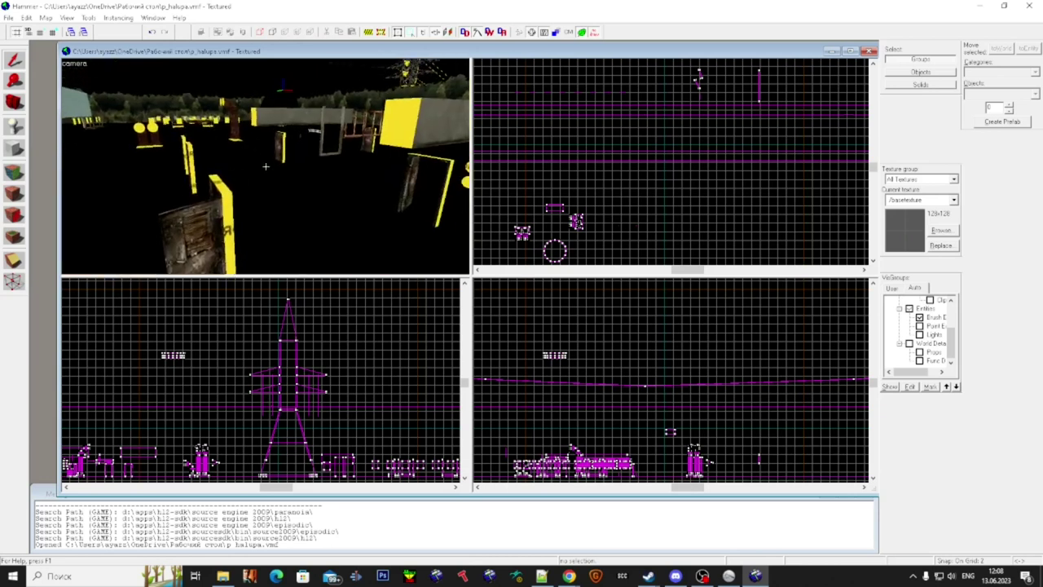
pyautogui.click(266, 167)
pyautogui.press('w')
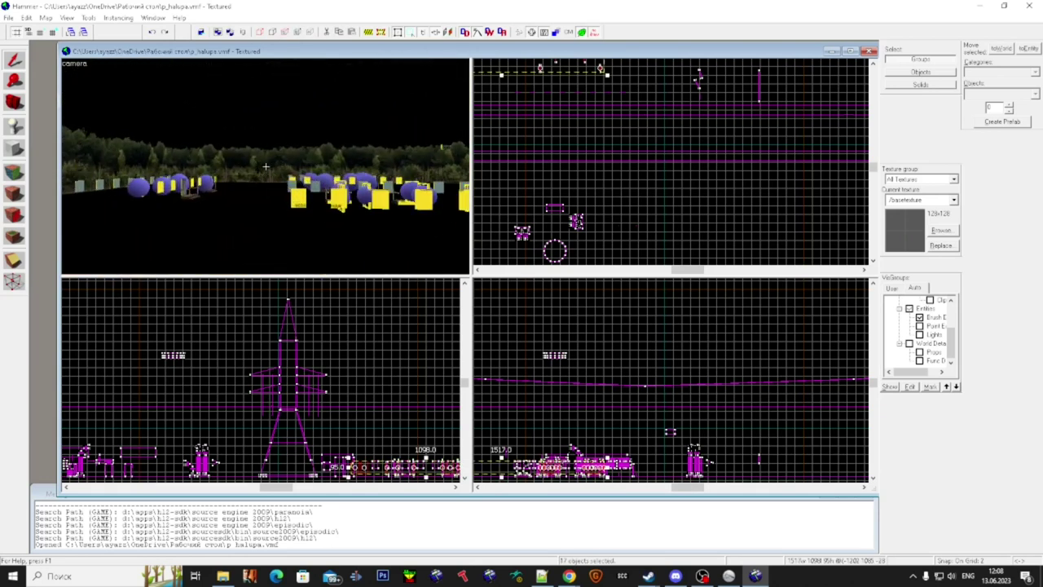
# - Review the selected door frames in every house for missed or wrongly included brushes
pyautogui.press('super')
pyautogui.click(10, 17)
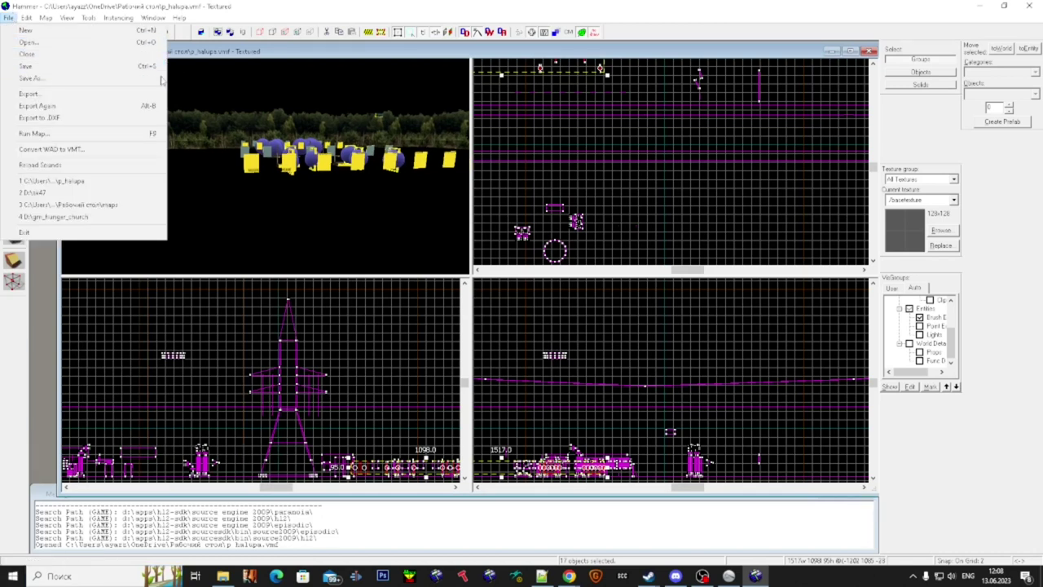
pyautogui.click(282, 3)
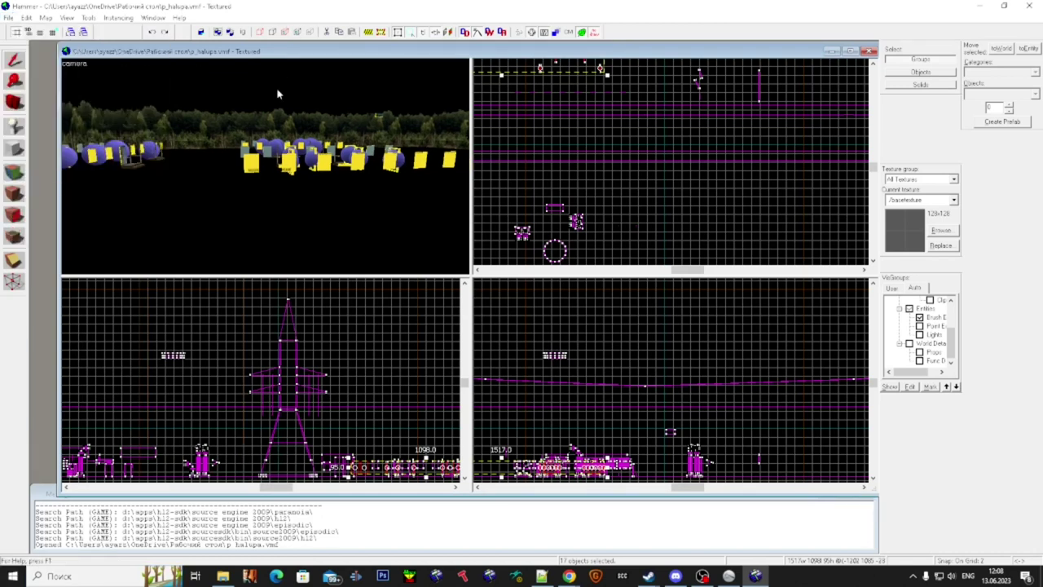
pyautogui.scroll(3, 284, 118)
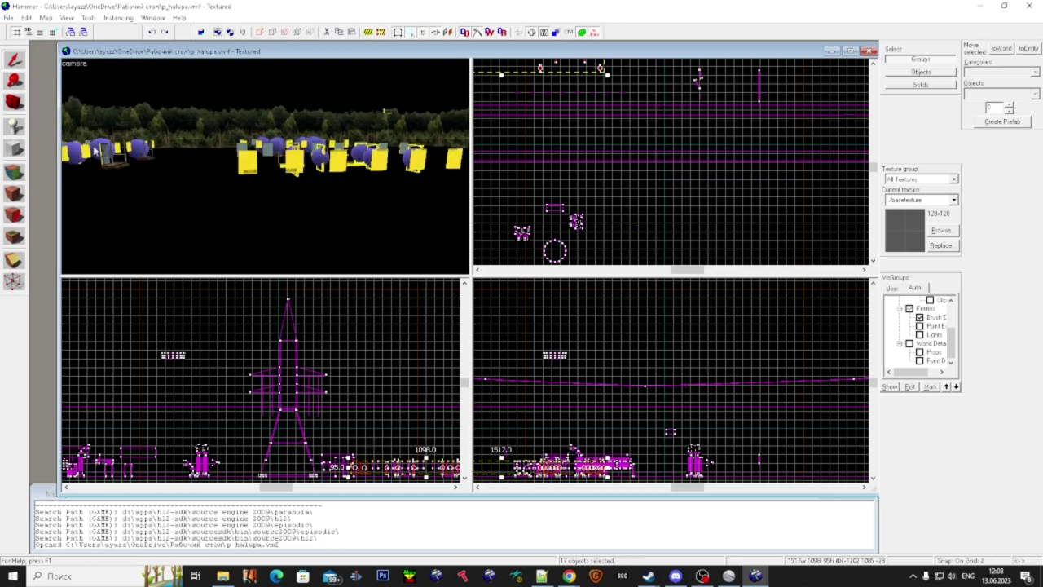
pyautogui.press('z')
pyautogui.press('w')
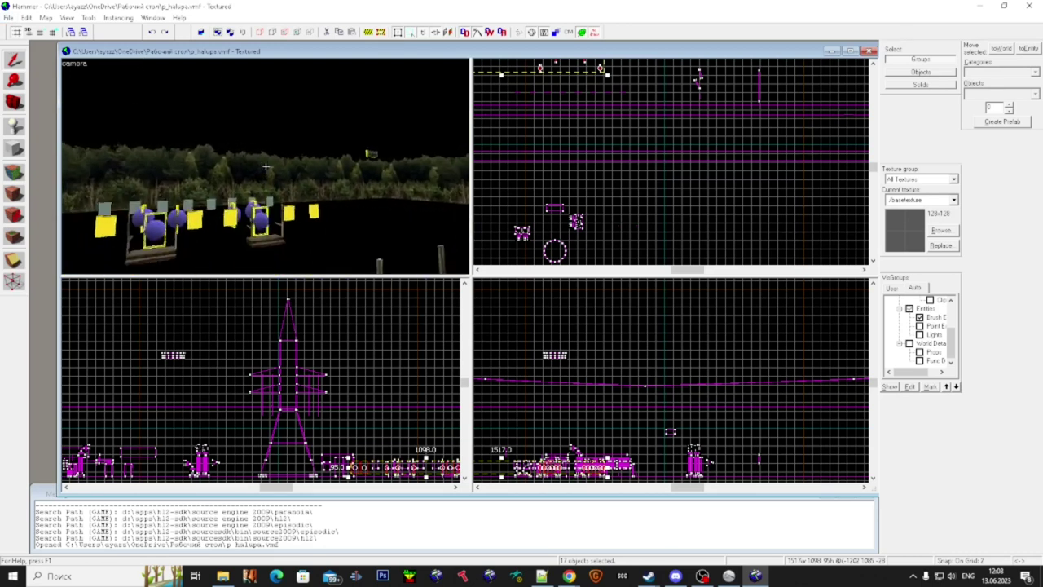
pyautogui.press('w')
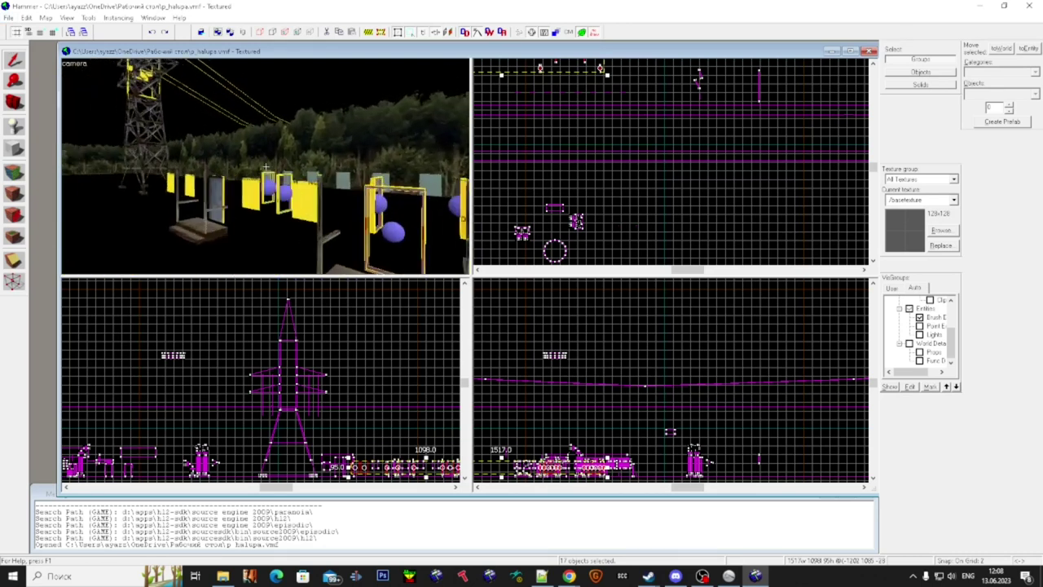
pyautogui.press('s')
pyautogui.press('w')
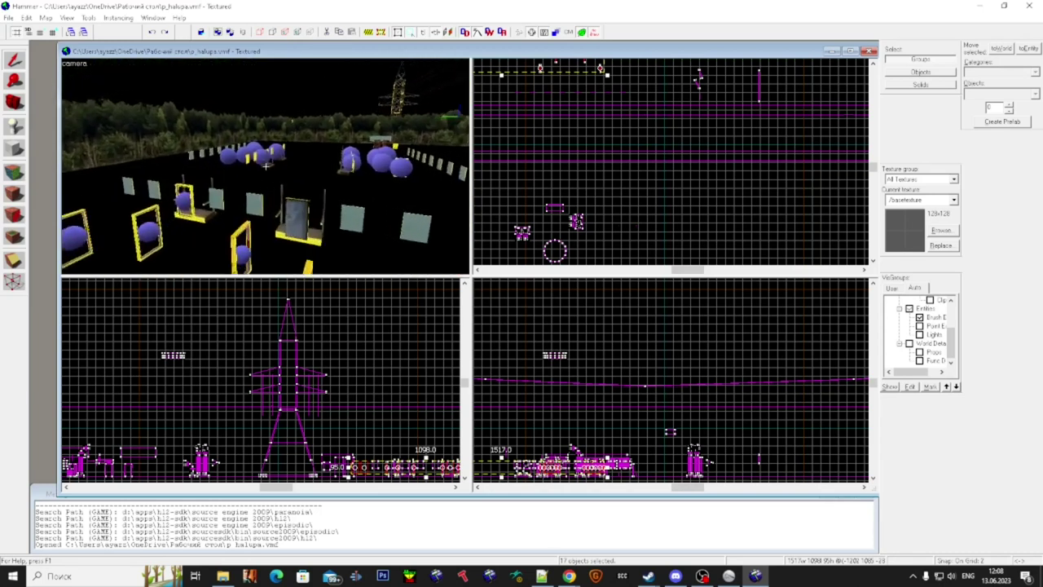
pyautogui.press('w')
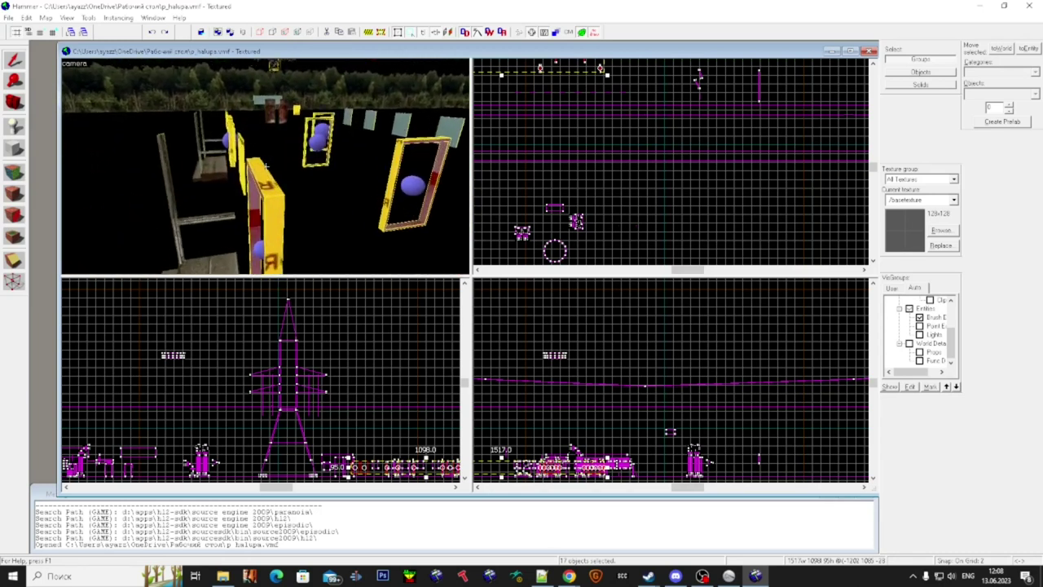
# - Tie the selected door frames to a func_detail entity and close its properties
pyautogui.press('s')
pyautogui.press('s')
pyautogui.hotkey('ctrl', 't')
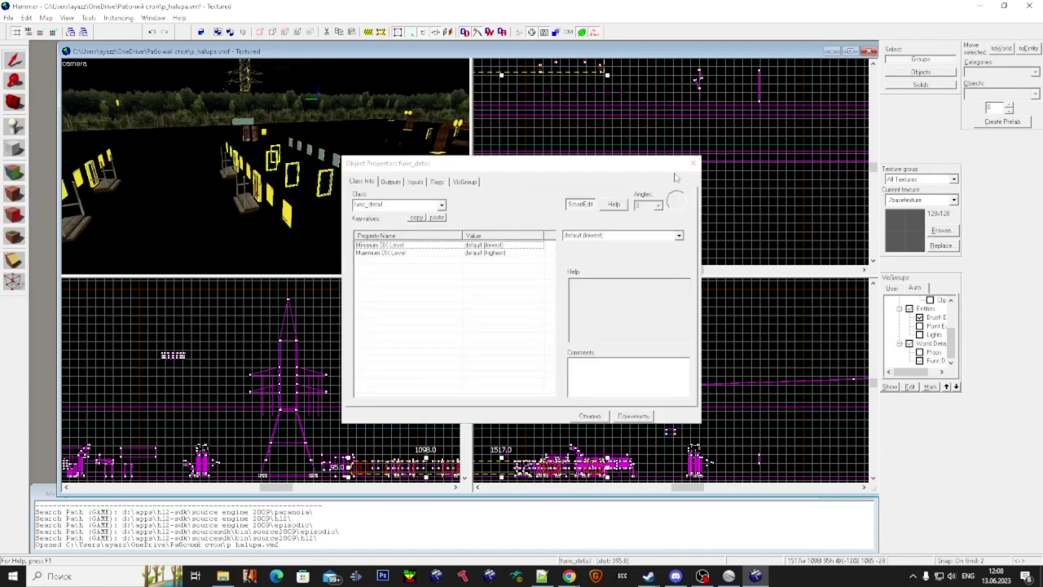
pyautogui.click(693, 165)
# - Hide all automatic VisGroups and show only Func Detail to check the converted frames
pyautogui.scroll(2, 908, 321)
pyautogui.click(900, 301)
pyautogui.scroll(-2, 912, 339)
pyautogui.click(920, 360)
pyautogui.press('w')
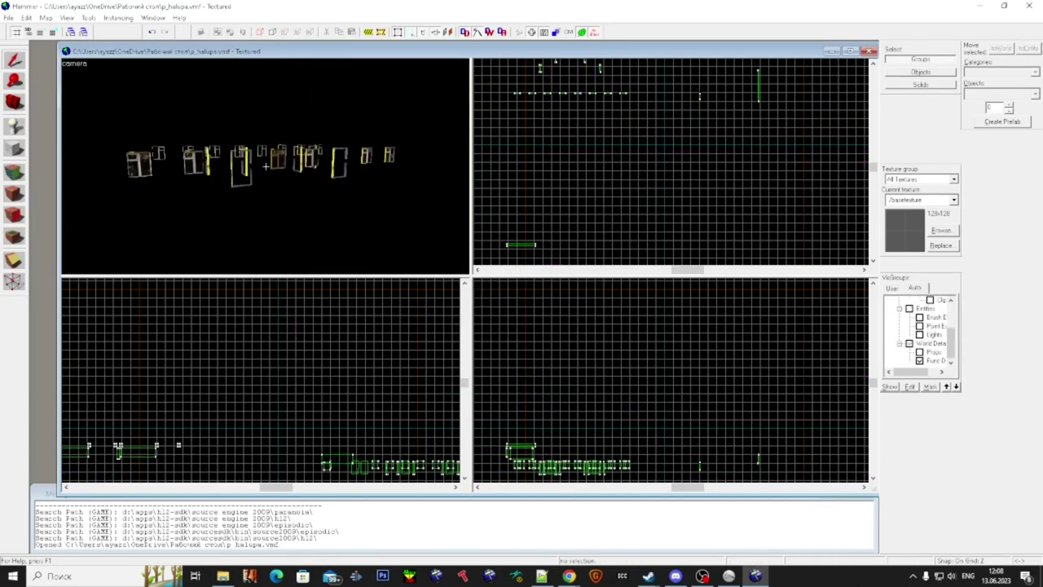
# - Examine the isolated func_detail door and window frames from several sides for wrongly grouped or unsuitable brushes
pyautogui.click(266, 166)
pyautogui.press('s')
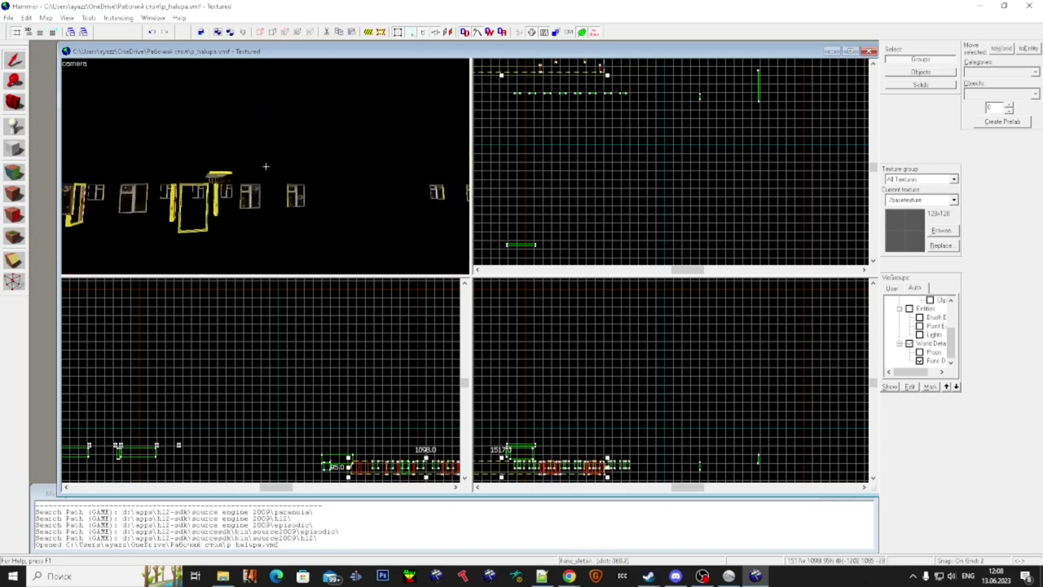
pyautogui.press('w')
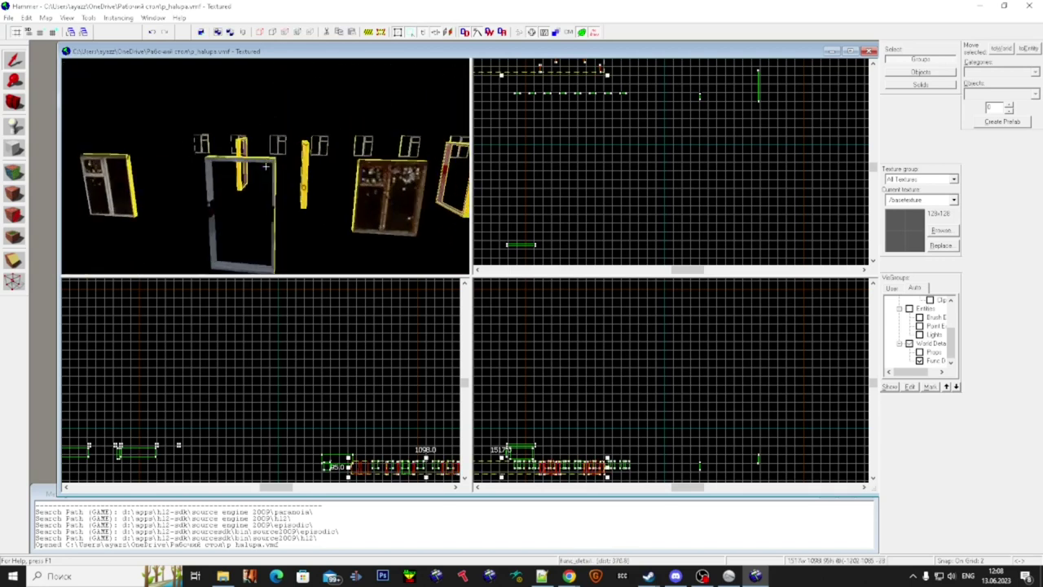
pyautogui.click(266, 166)
pyautogui.click(266, 166)
pyautogui.press('s')
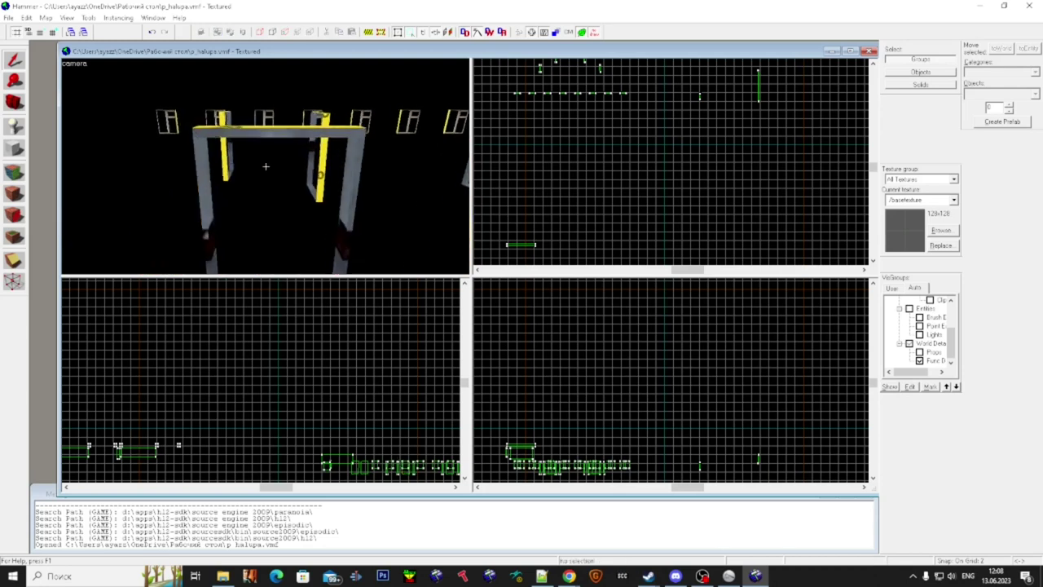
pyautogui.press('s')
pyautogui.press('w')
pyautogui.press('w')
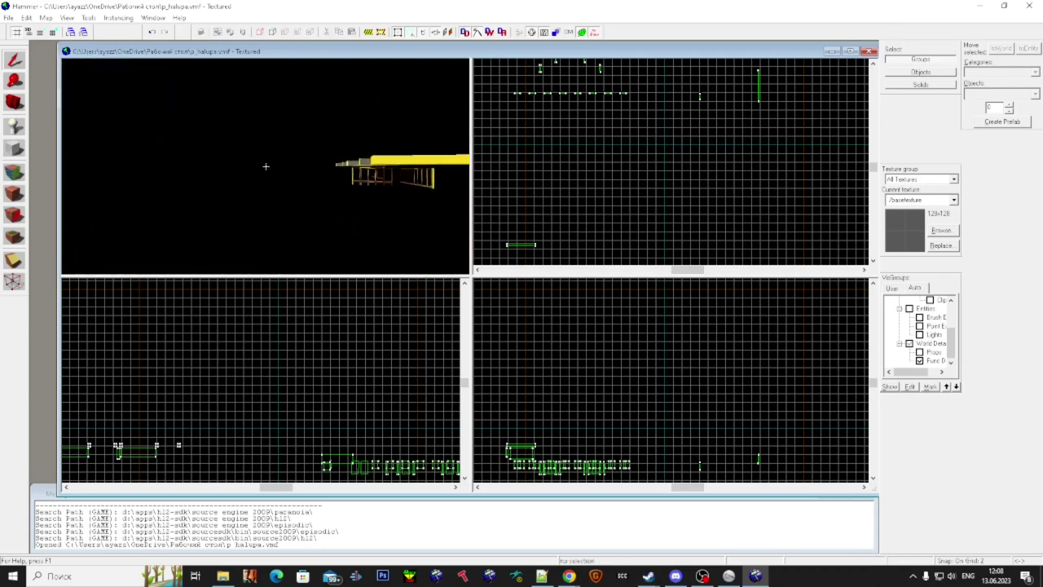
pyautogui.press('w')
# - Replace the red-stained texture of the door frame with halflife/steel through Replace Textures, and close the Face Edit Sheet
pyautogui.press('super')
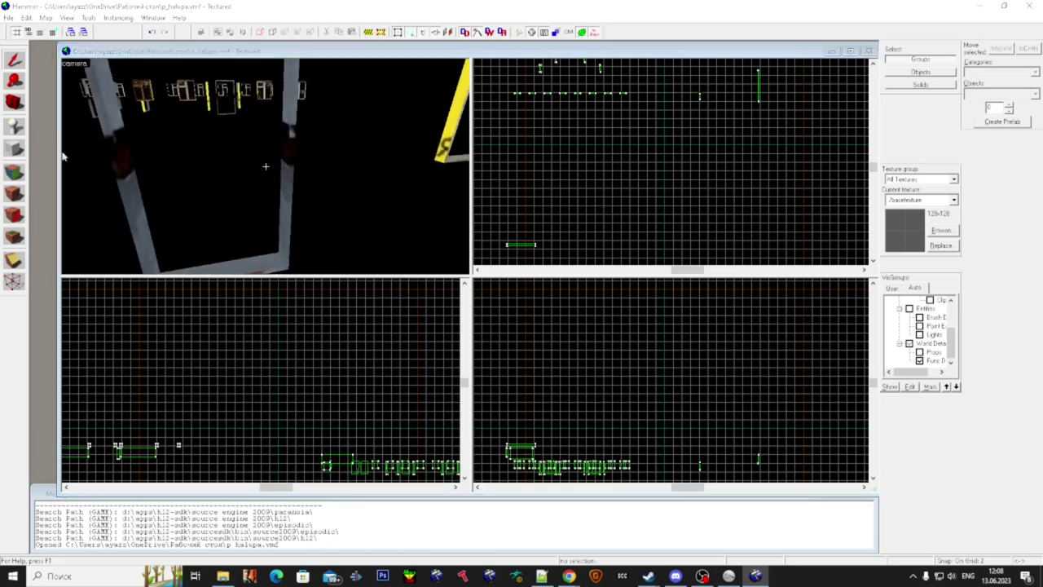
pyautogui.click(16, 173)
pyautogui.click(289, 171)
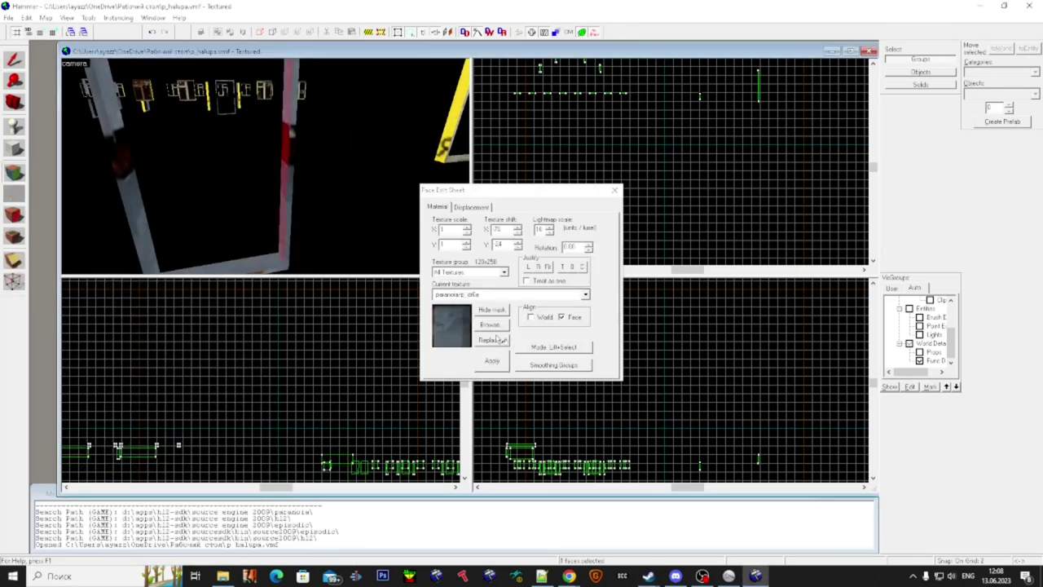
pyautogui.click(493, 339)
pyautogui.click(574, 240)
pyautogui.write('st')
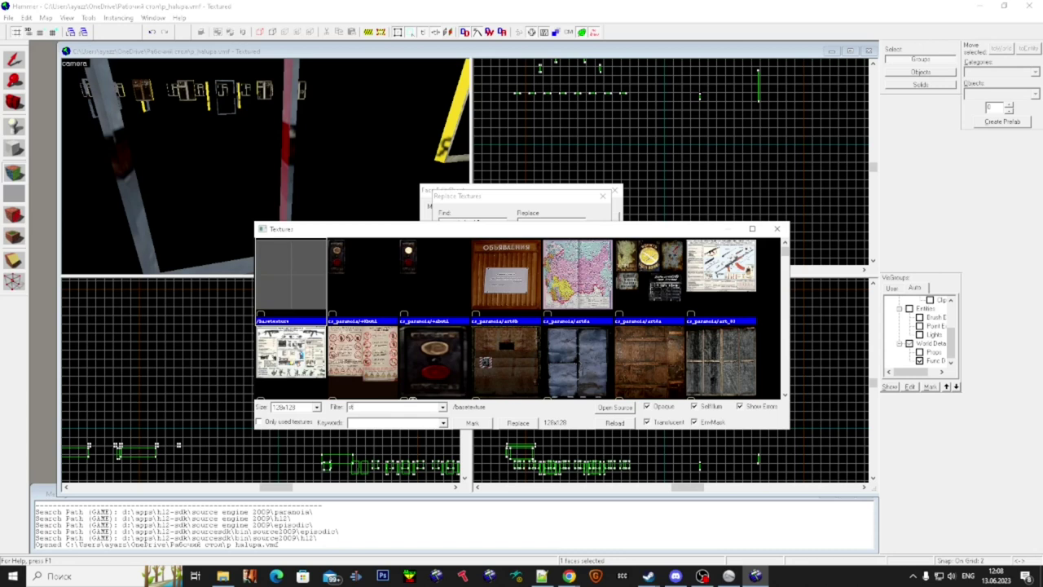
pyautogui.write('eel')
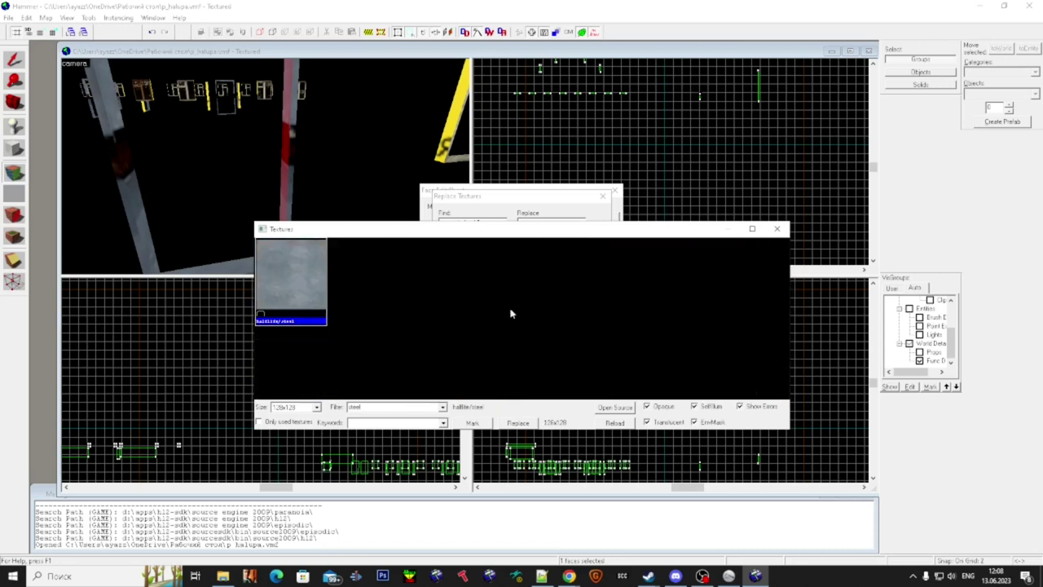
pyautogui.doubleClick(303, 284)
pyautogui.click(539, 361)
pyautogui.click(548, 324)
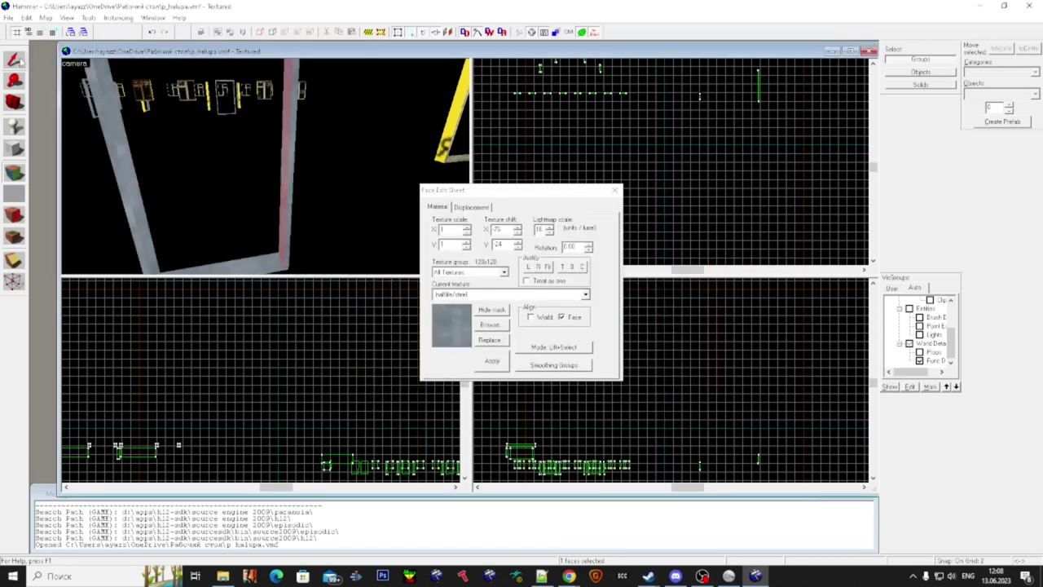
pyautogui.click(20, 62)
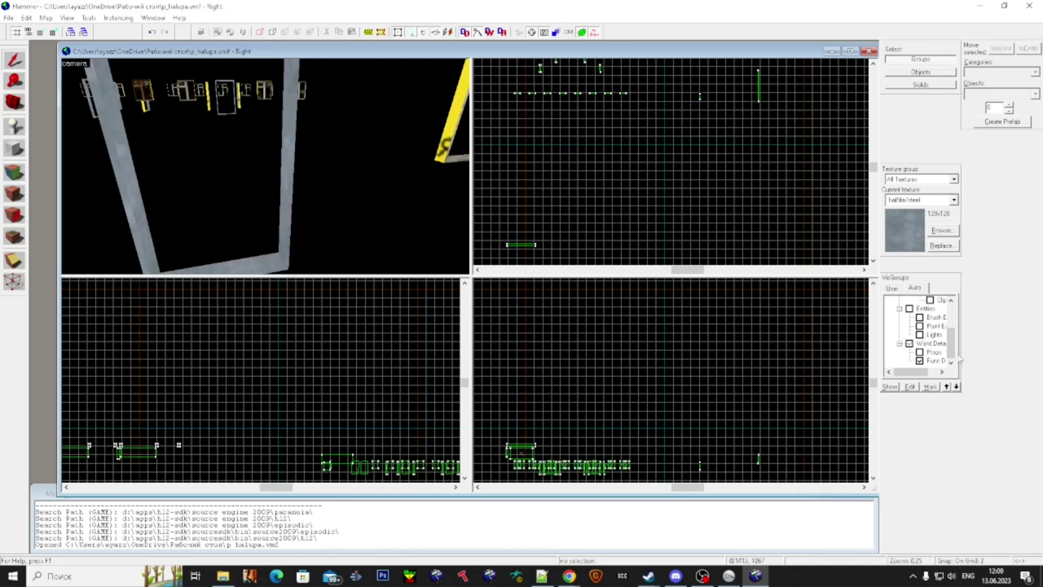
# - Show all automatic VisGroups again and inspect the retextured door frame in the house wall
pyautogui.scroll(3, 937, 330)
pyautogui.click(900, 300)
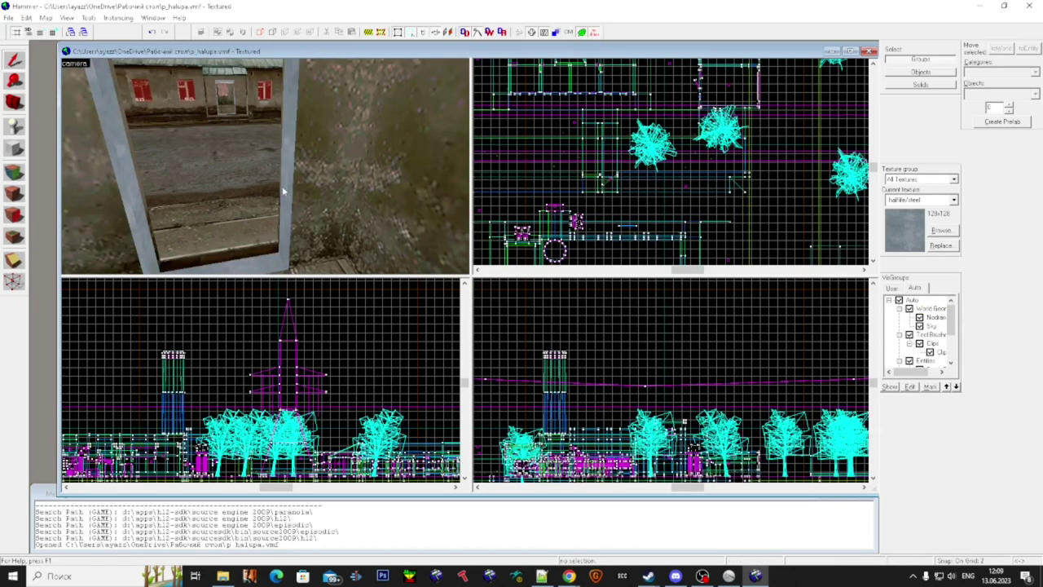
pyautogui.press('z')
pyautogui.press('w')
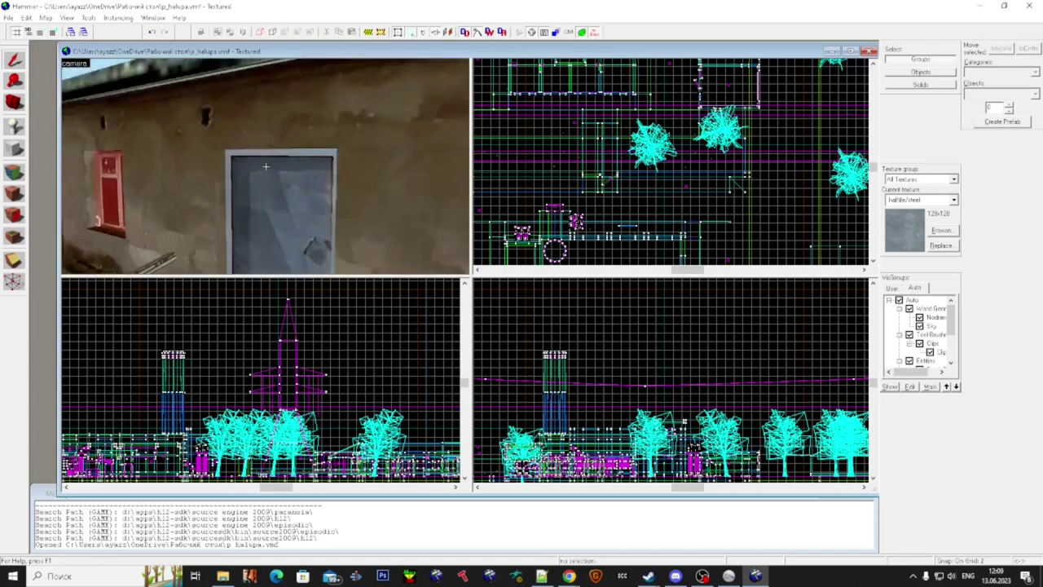
pyautogui.press('w')
pyautogui.press('s')
pyautogui.press('w')
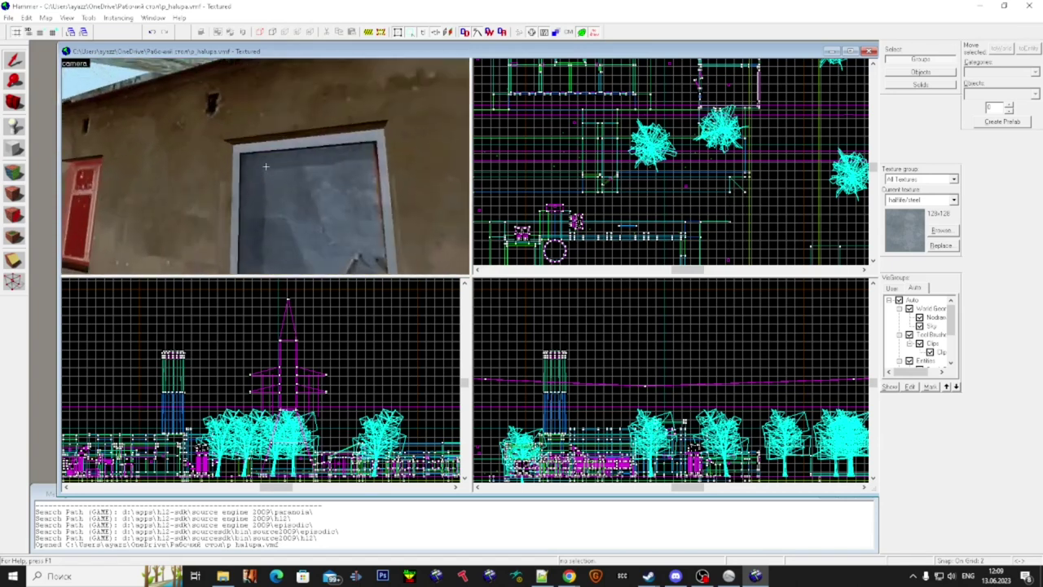
pyautogui.press('w')
pyautogui.press('s')
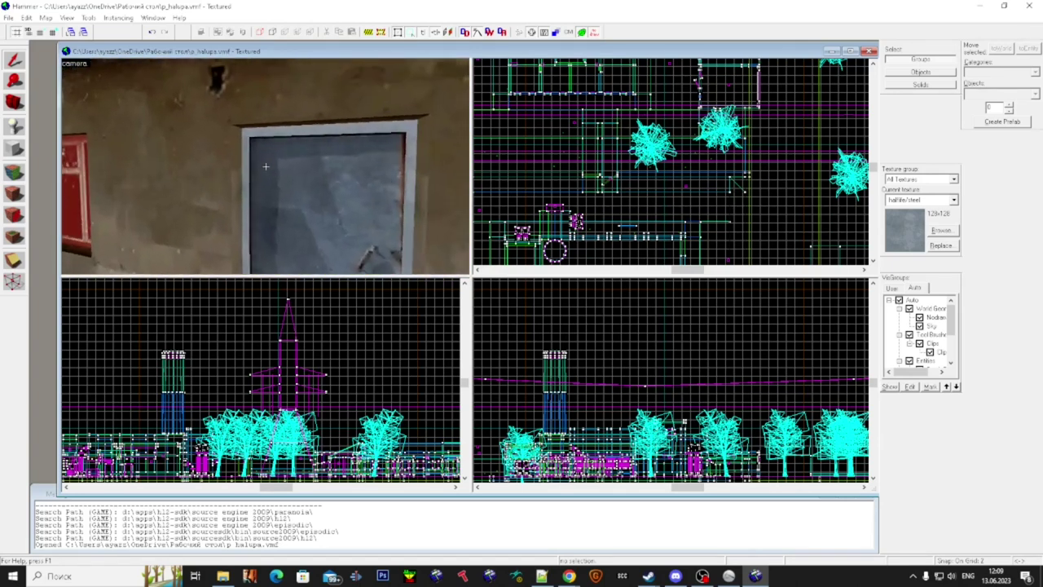
pyautogui.press('w')
pyautogui.press('super')
pyautogui.press('super')
pyautogui.hotkey('shift', 'a')
pyautogui.click(274, 121)
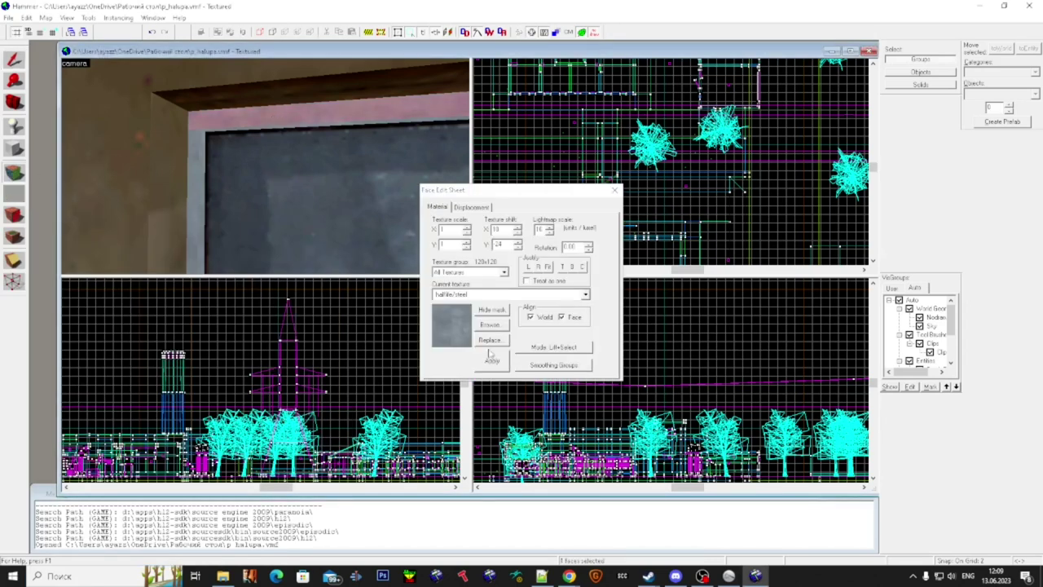
pyautogui.click(489, 340)
pyautogui.click(575, 239)
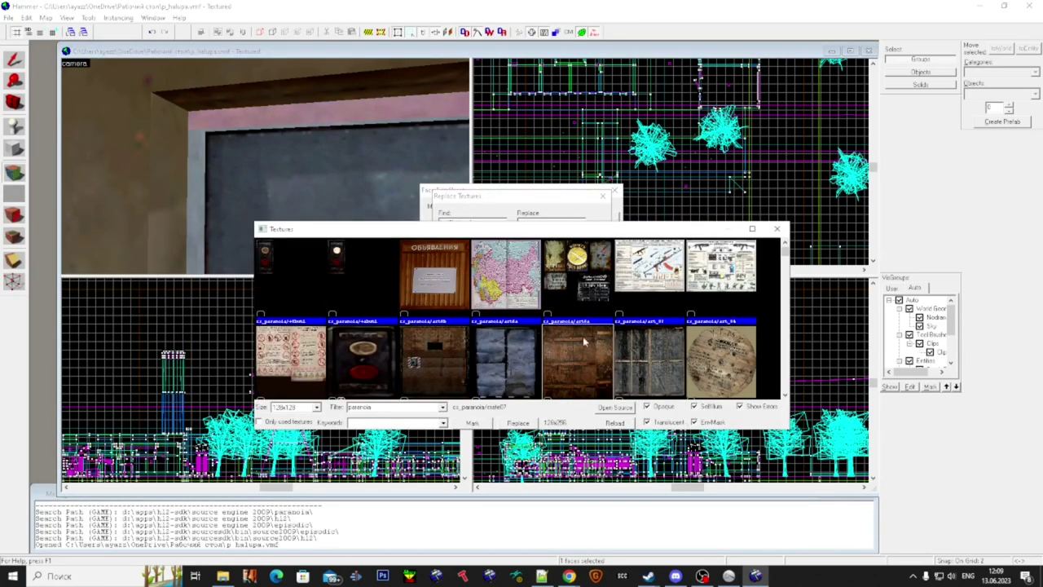
pyautogui.scroll(-5, 595, 314)
pyautogui.scroll(-10, 594, 304)
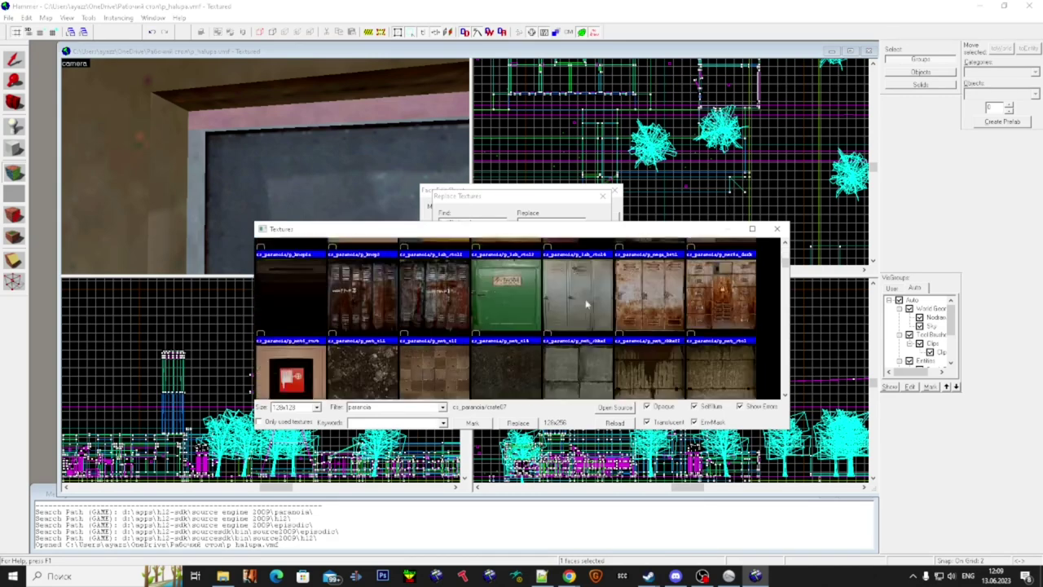
pyautogui.scroll(-10, 471, 359)
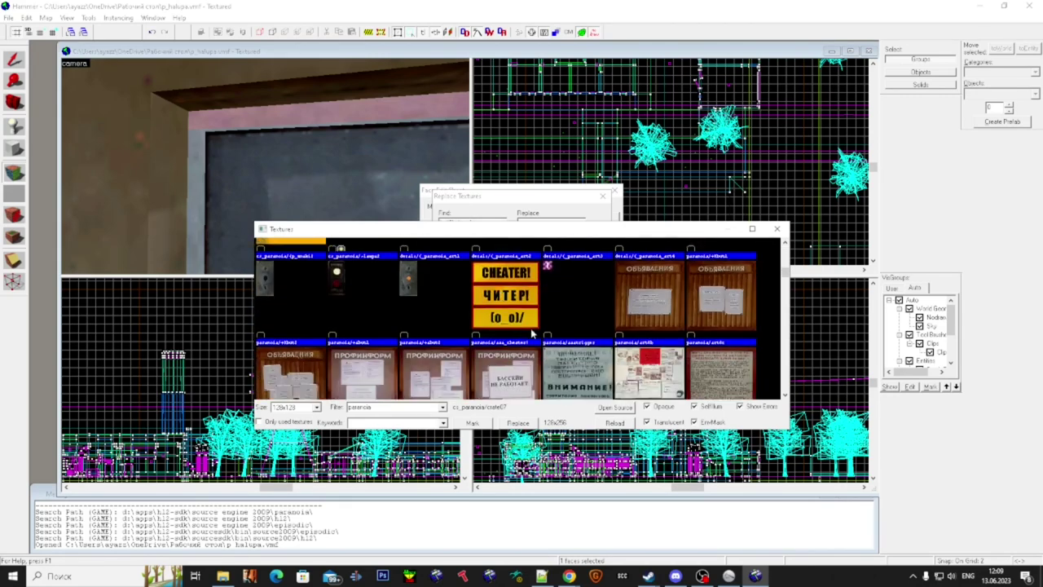
pyautogui.click(774, 231)
pyautogui.click(602, 197)
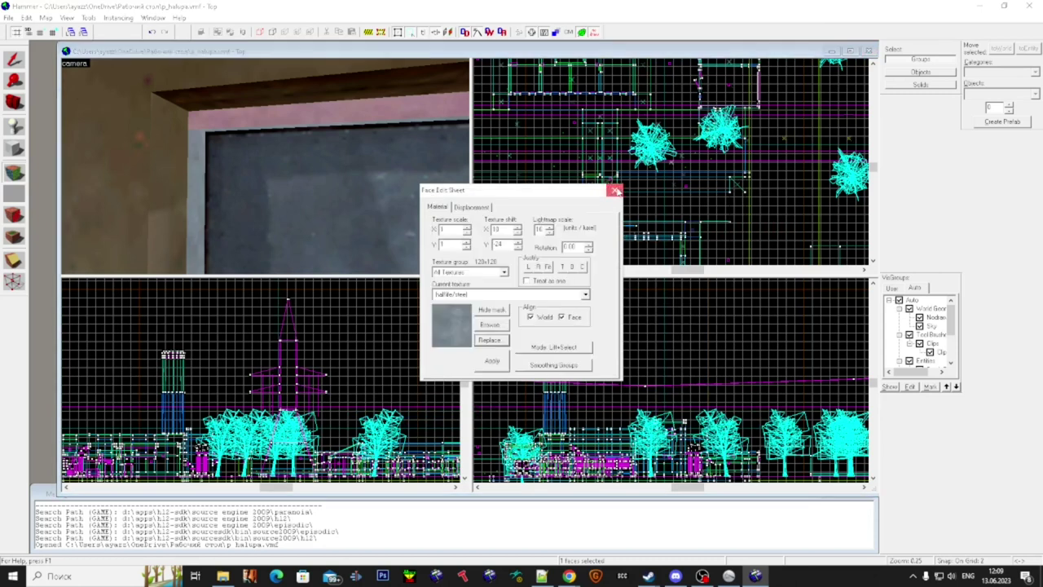
pyautogui.click(616, 190)
# - Look over the houses, roofs and the road beside the brick building, and check the map for problems
pyautogui.scroll(-6, 326, 180)
pyautogui.scroll(6, 293, 181)
pyautogui.press('z')
pyautogui.press('s')
pyautogui.press('s')
pyautogui.press('w')
pyautogui.press('w')
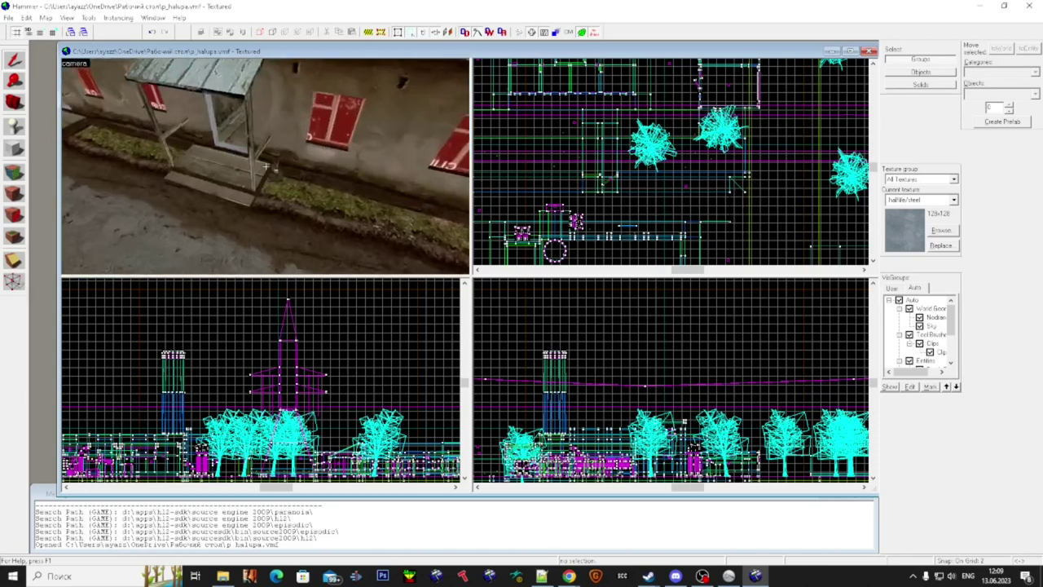
pyautogui.press('w')
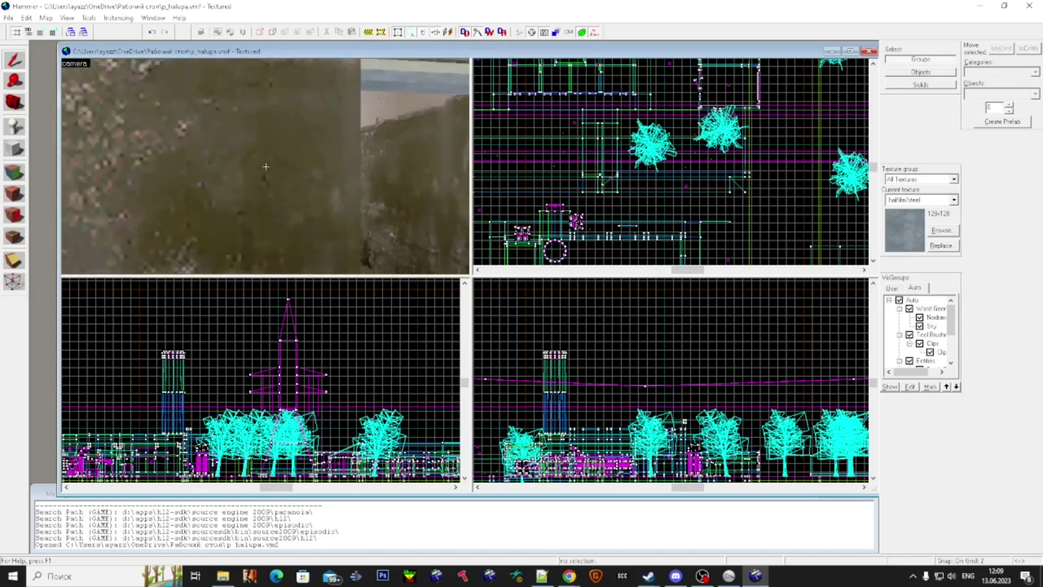
pyautogui.press('w')
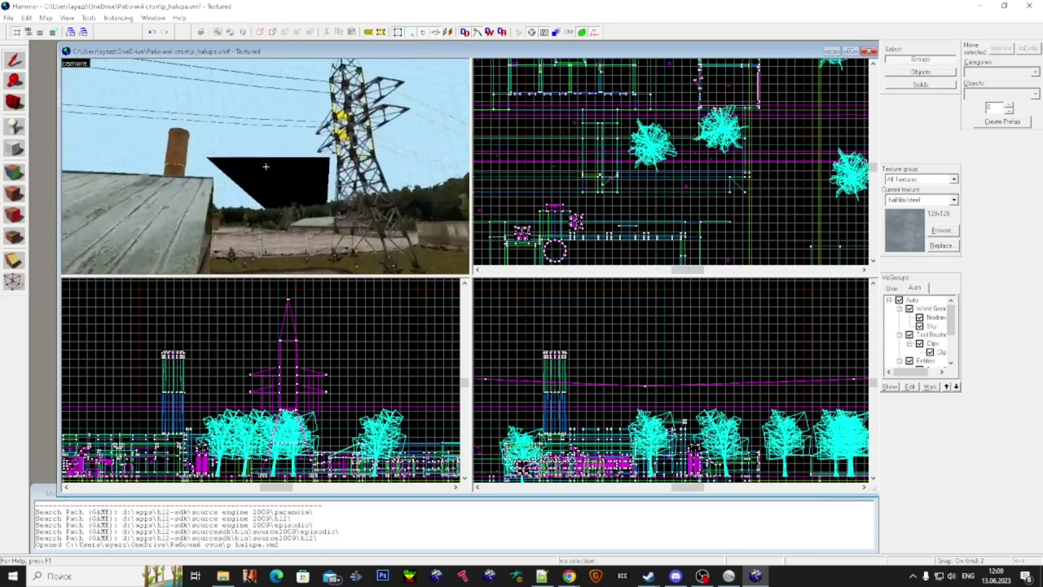
pyautogui.press('w')
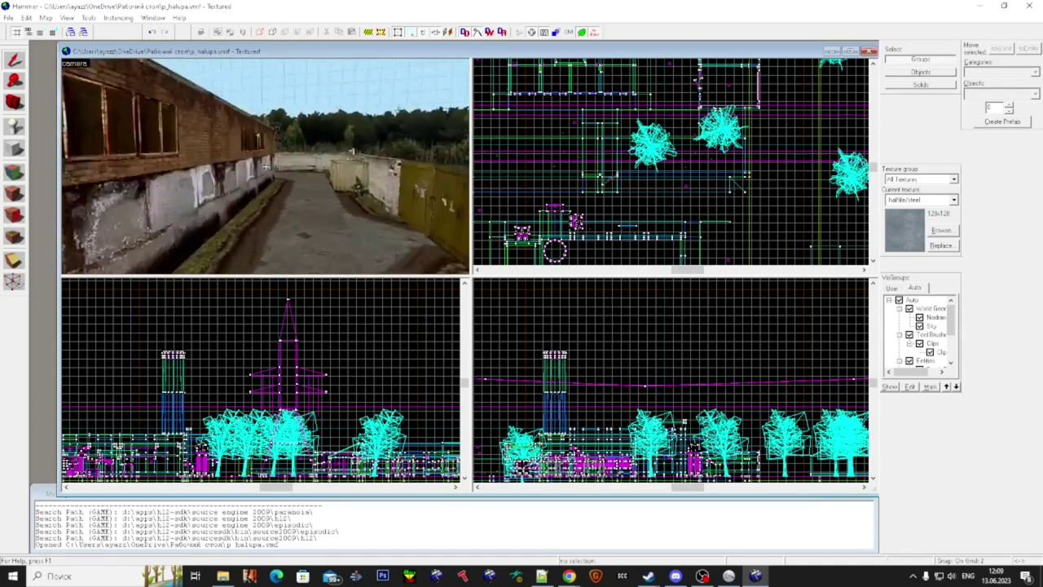
pyautogui.hotkey('alt', 'Tab')
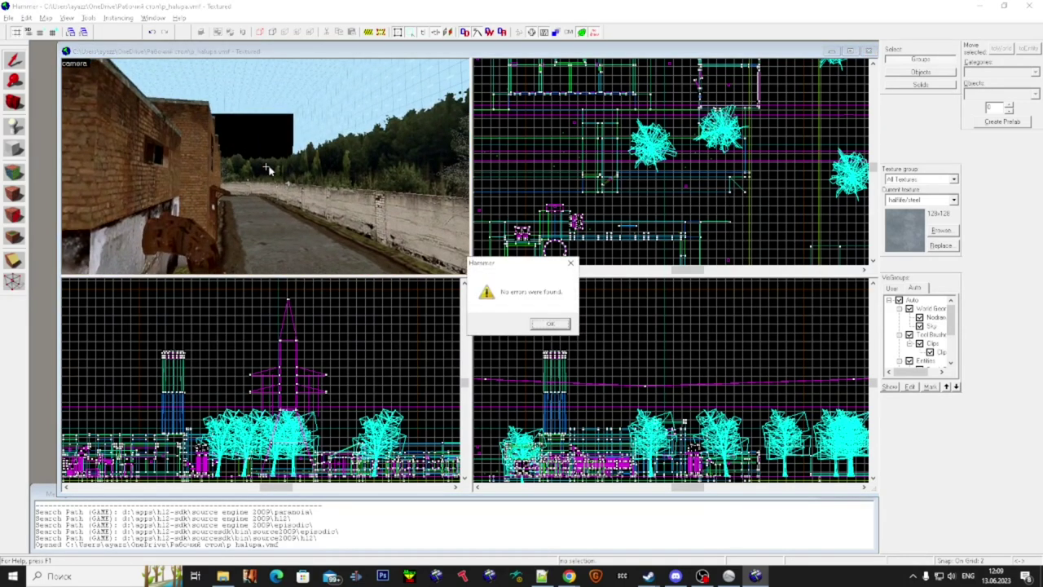
pyautogui.press('Return')
# - Choose the info_node entity and place the first nodes along the road beside the brick building
pyautogui.press('w')
pyautogui.press('w')
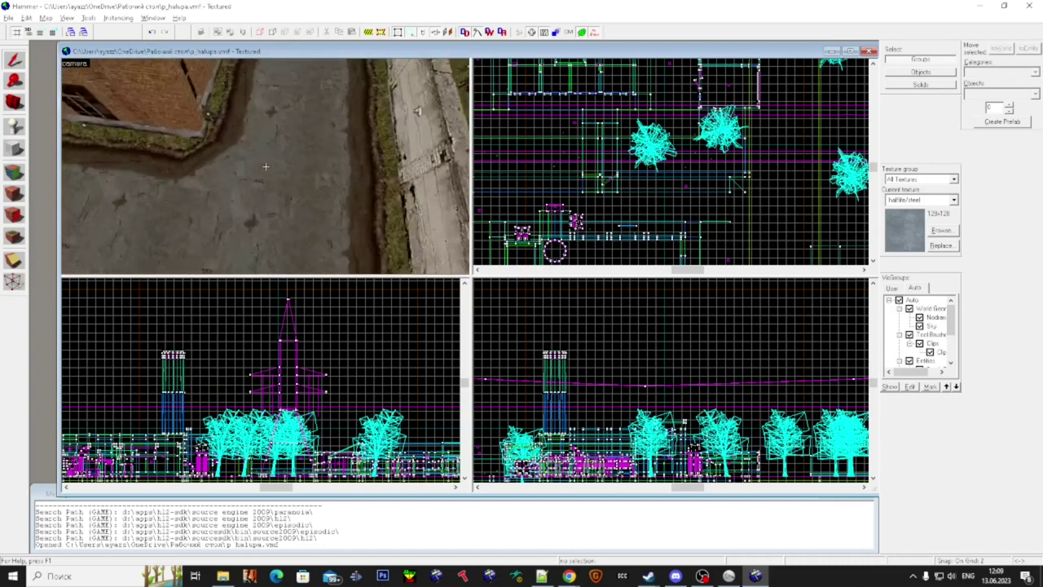
pyautogui.press('super')
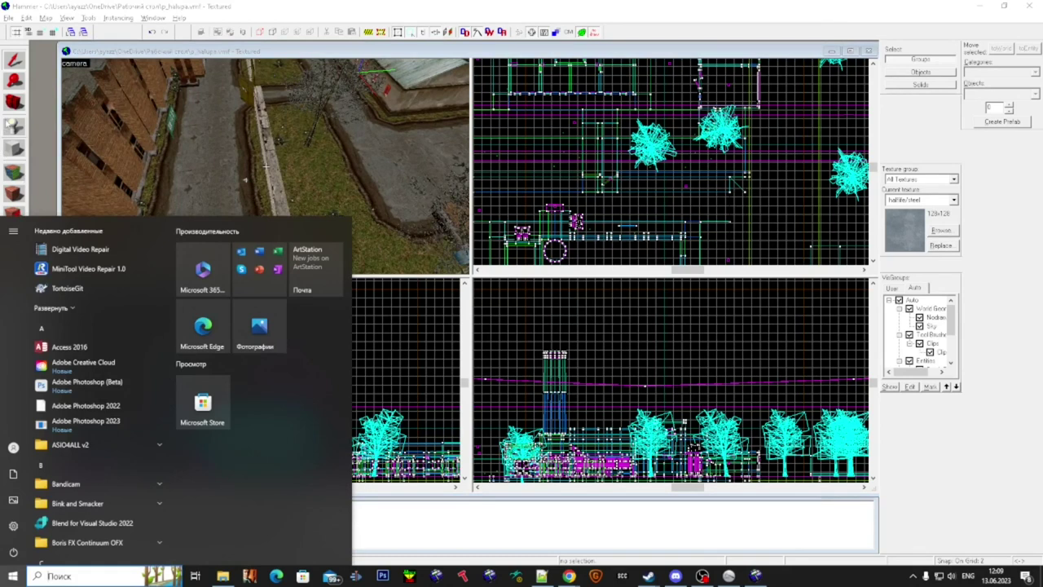
pyautogui.click(14, 127)
pyautogui.write('no')
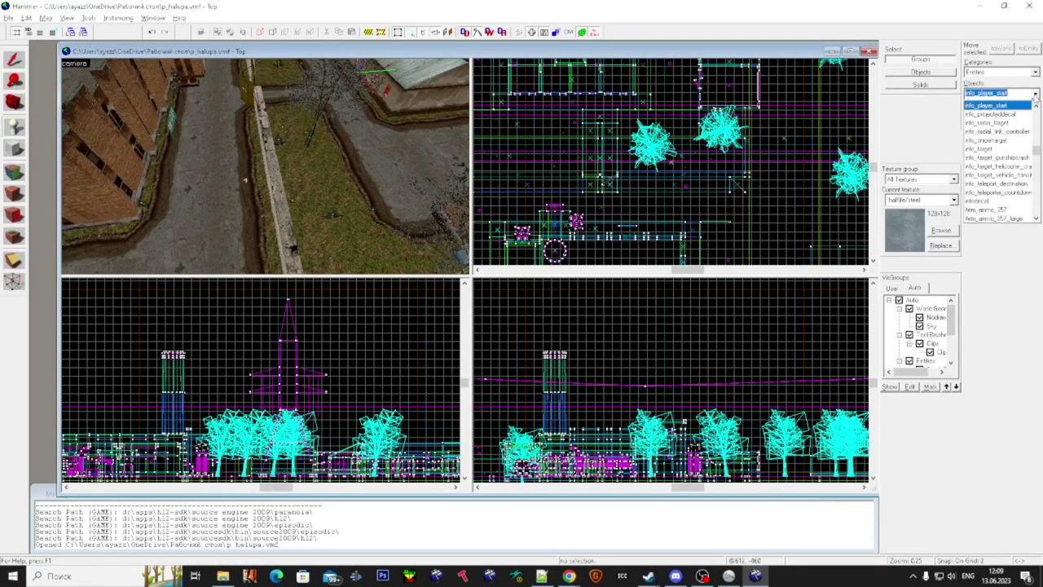
pyautogui.write('de')
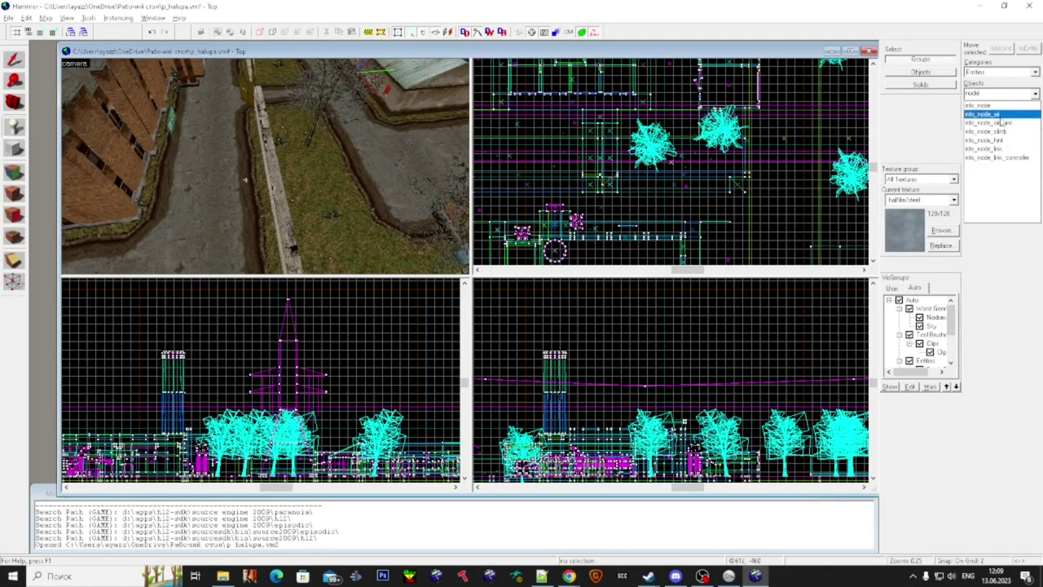
pyautogui.click(993, 107)
pyautogui.click(224, 82)
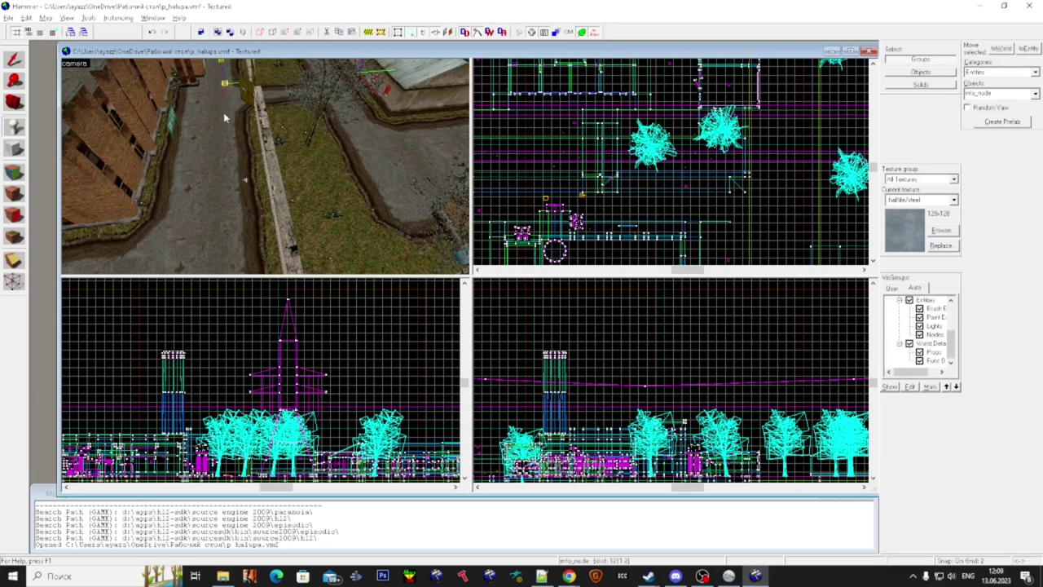
pyautogui.click(198, 214)
pyautogui.click(196, 244)
# - Place more info_node entities down the road between the concrete wall and the brick building
pyautogui.press('z')
pyautogui.click(265, 166)
pyautogui.press('super')
pyautogui.click(271, 113)
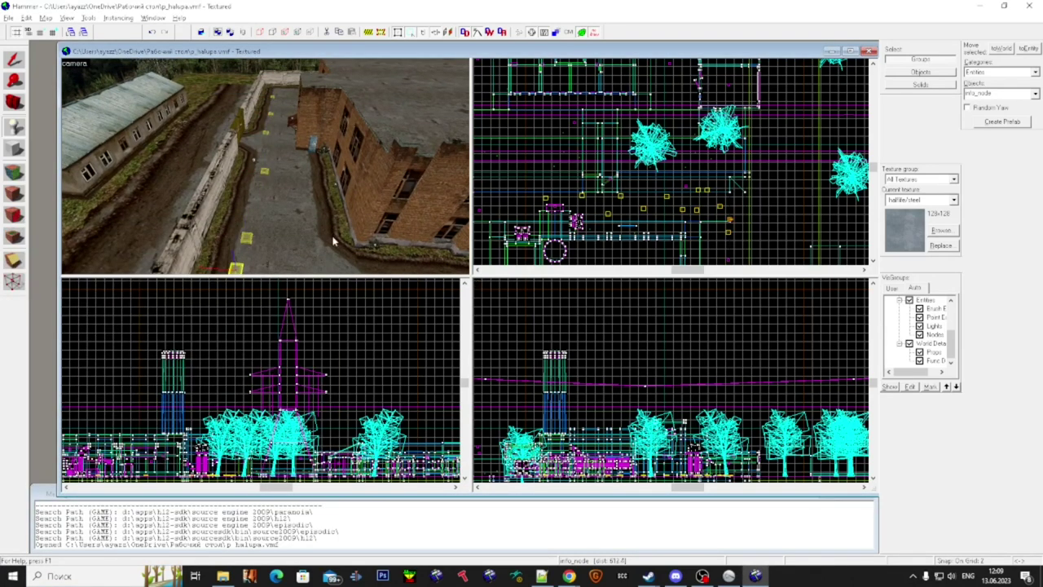
# - Place info_node entities in front of the brick building's arched entrance and along the road around its corner
pyautogui.press('z')
pyautogui.press('w')
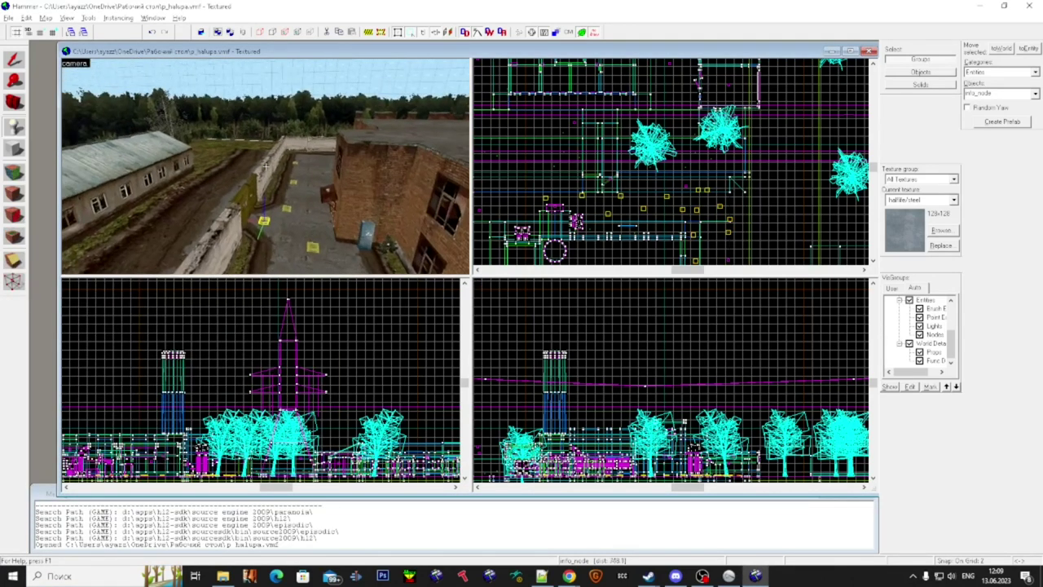
pyautogui.press('s')
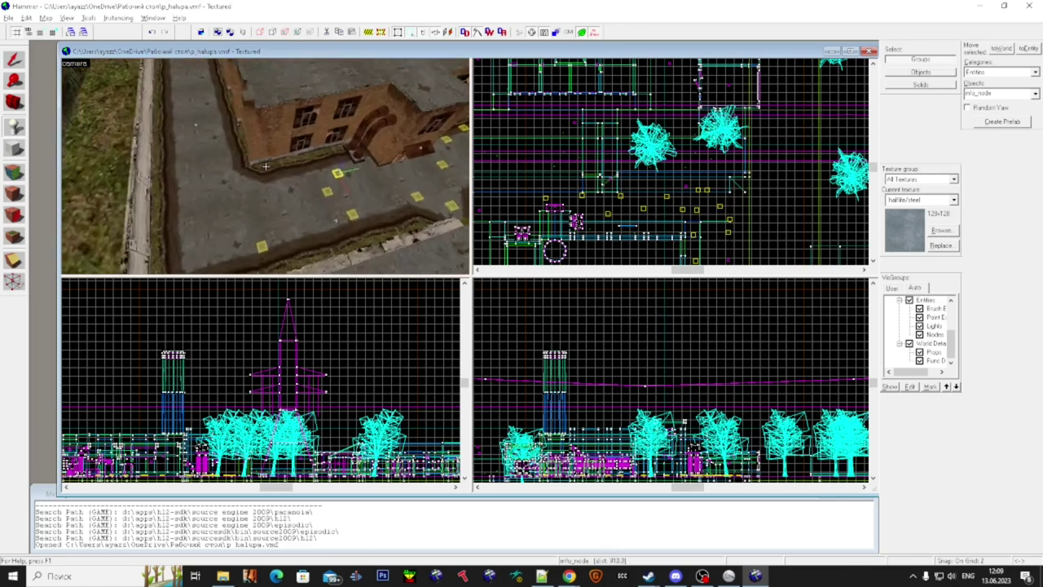
pyautogui.press('super')
pyautogui.click(233, 107)
pyautogui.click(238, 129)
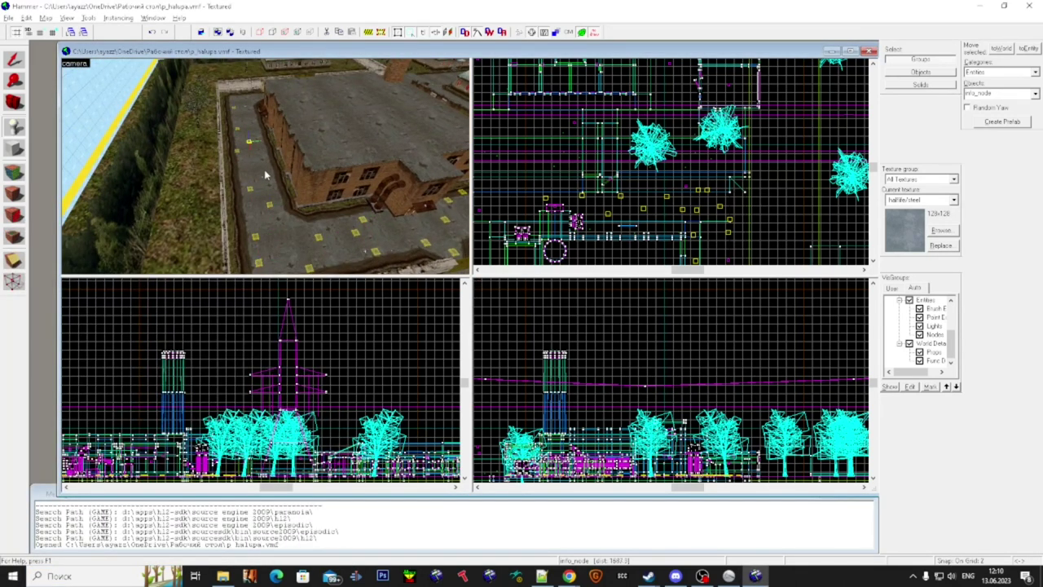
# - Place info_node entities on the road by the yellow container at the brick building's corner
pyautogui.press('z')
pyautogui.press('w')
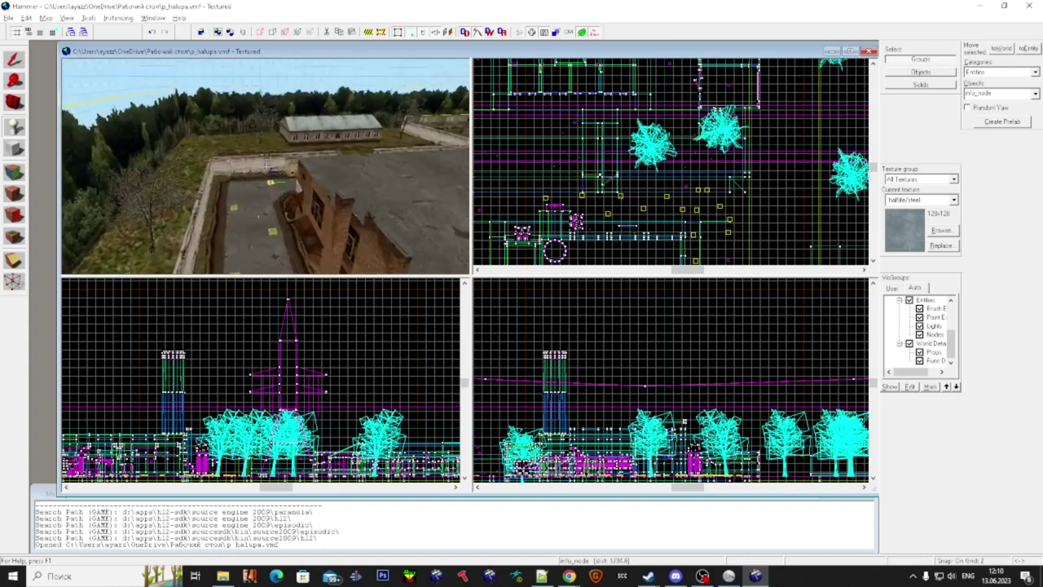
pyautogui.press('s')
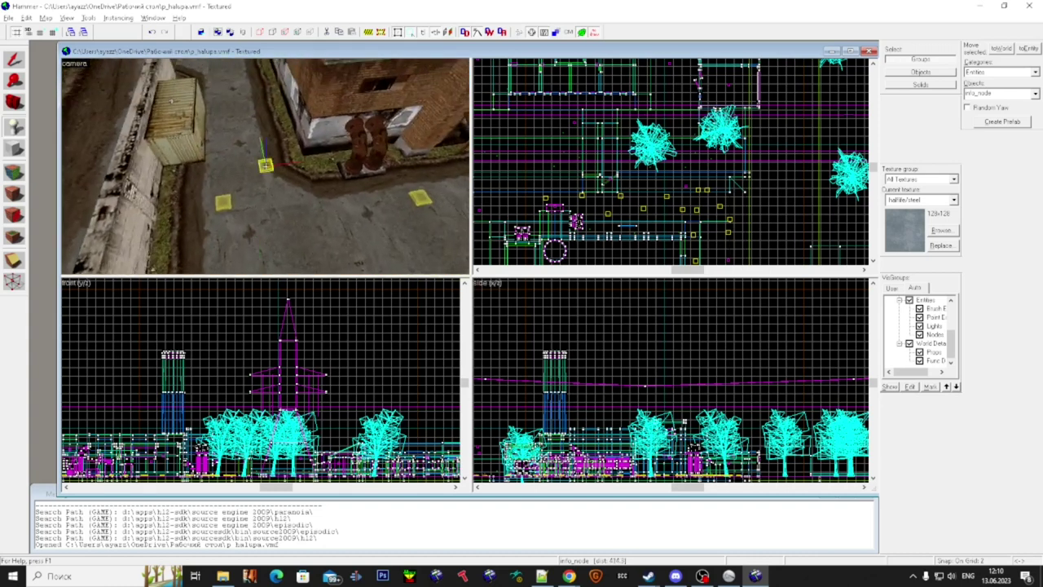
pyautogui.click(265, 166)
pyautogui.click(266, 166)
pyautogui.click(266, 167)
# - Place more info_node entities along the roads around the brick building and out to the lawn path beyond the concrete wall
pyautogui.press('w')
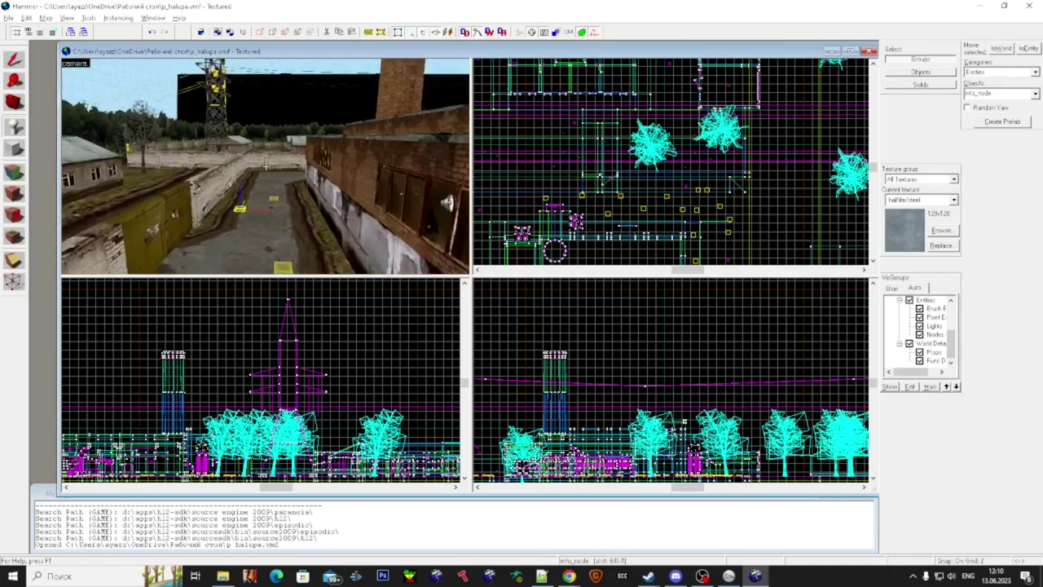
pyautogui.press('s')
pyautogui.click(265, 166)
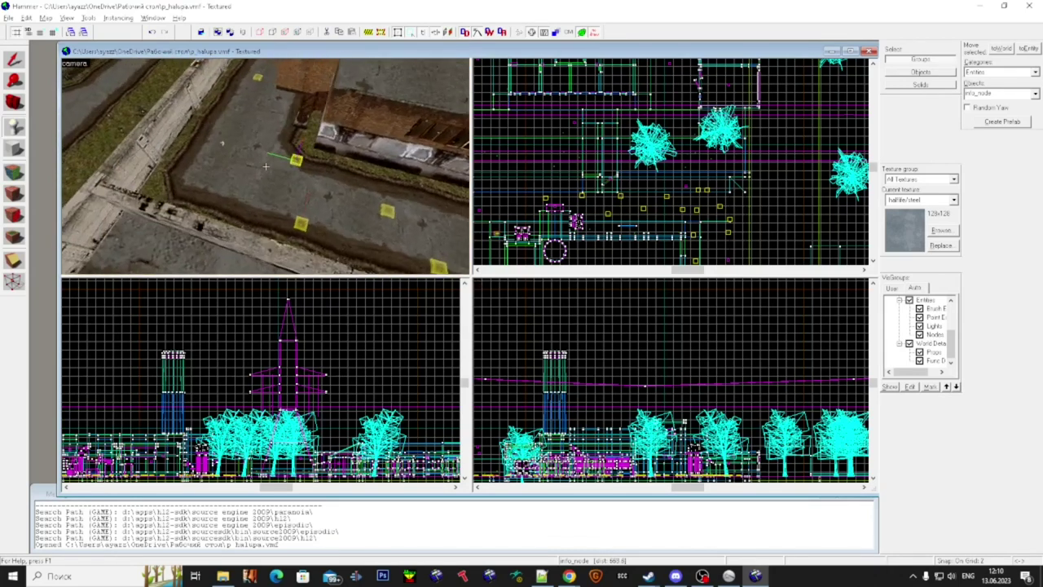
pyautogui.click(265, 166)
pyautogui.click(266, 167)
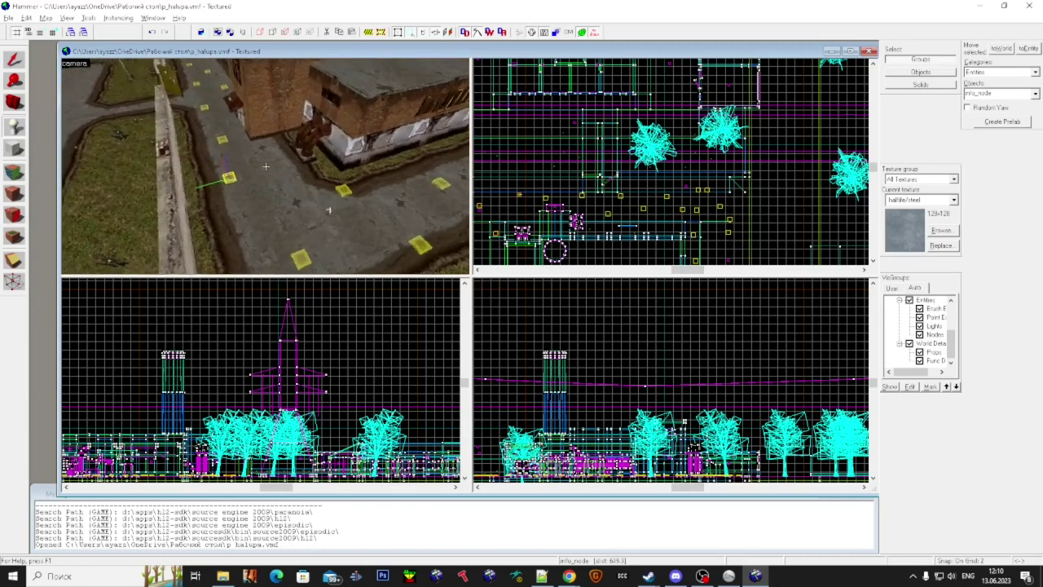
pyautogui.click(266, 167)
pyautogui.click(265, 166)
pyautogui.click(266, 166)
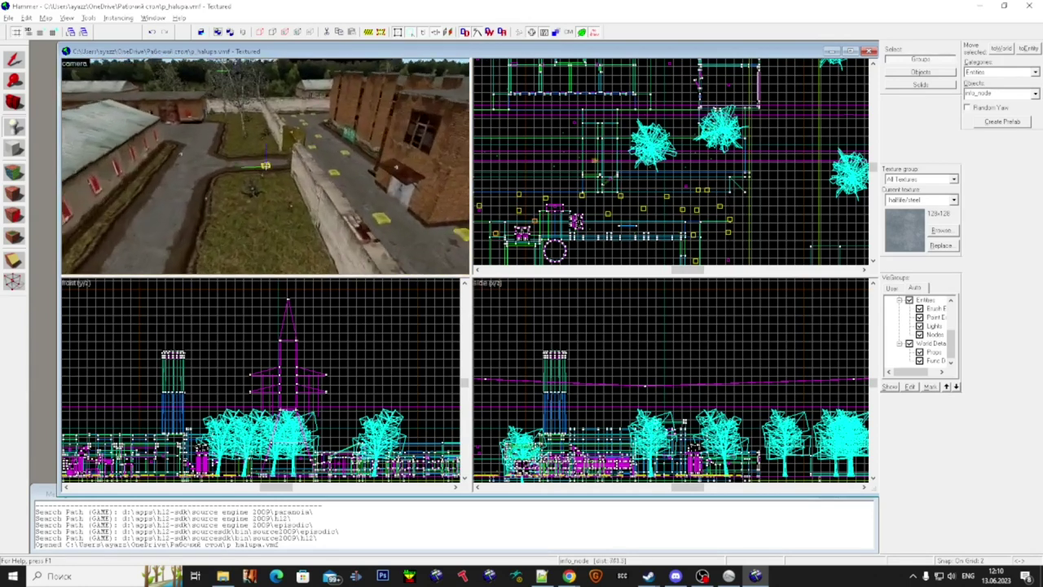
# - Place info_node entities on the grass near the power pylon and on the road beside the long metal-roofed house
pyautogui.press('s')
pyautogui.press('super')
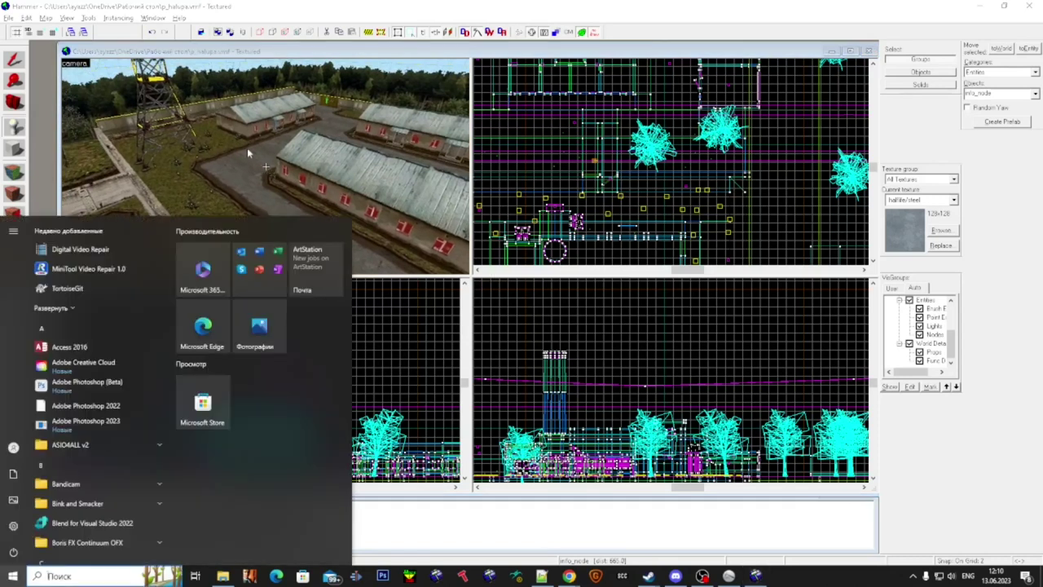
pyautogui.press('super')
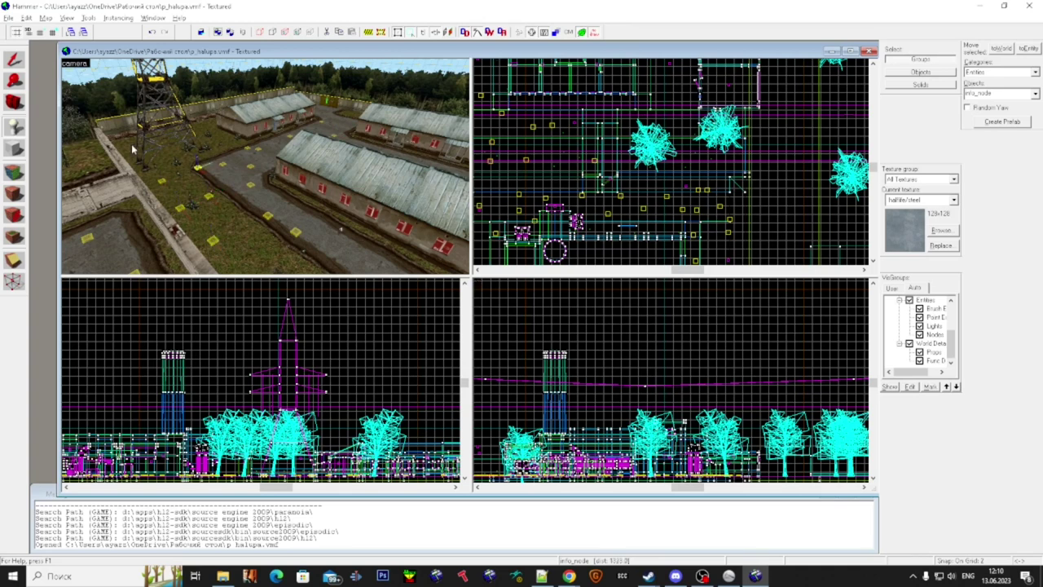
pyautogui.press('z')
pyautogui.click(266, 166)
pyautogui.click(266, 166)
pyautogui.click(266, 166)
# - Place info_node entities across the tree lawn and along the edge of the adjoining asphalt yard
pyautogui.press('w')
pyautogui.click(265, 166)
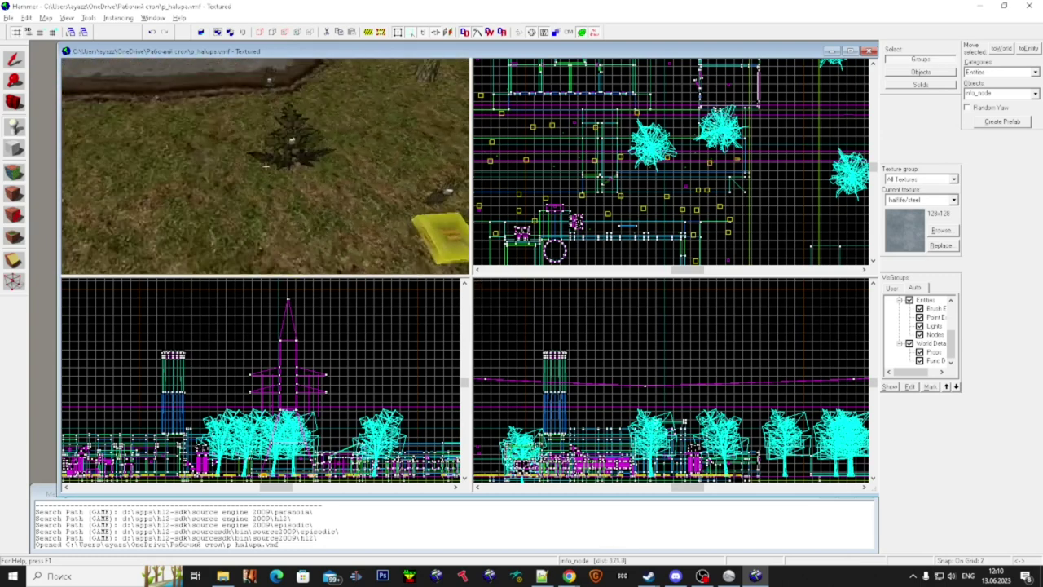
pyautogui.click(266, 166)
pyautogui.press('s')
pyautogui.press('w')
pyautogui.click(266, 166)
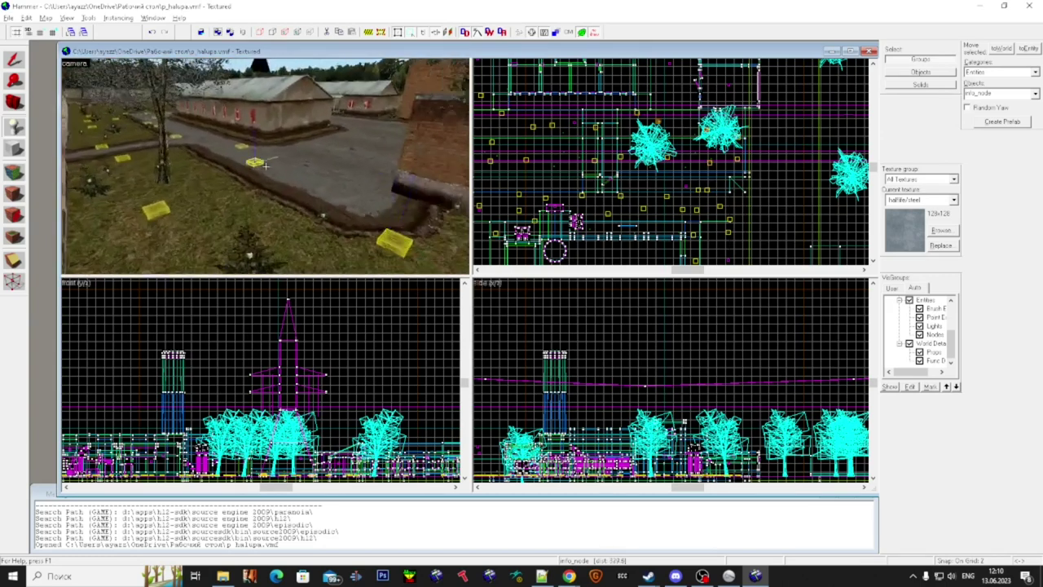
# - Place info_node entities over the asphalt yard between the grey house and the brick building with wooden gates
pyautogui.click(266, 166)
pyautogui.press('w')
pyautogui.click(266, 166)
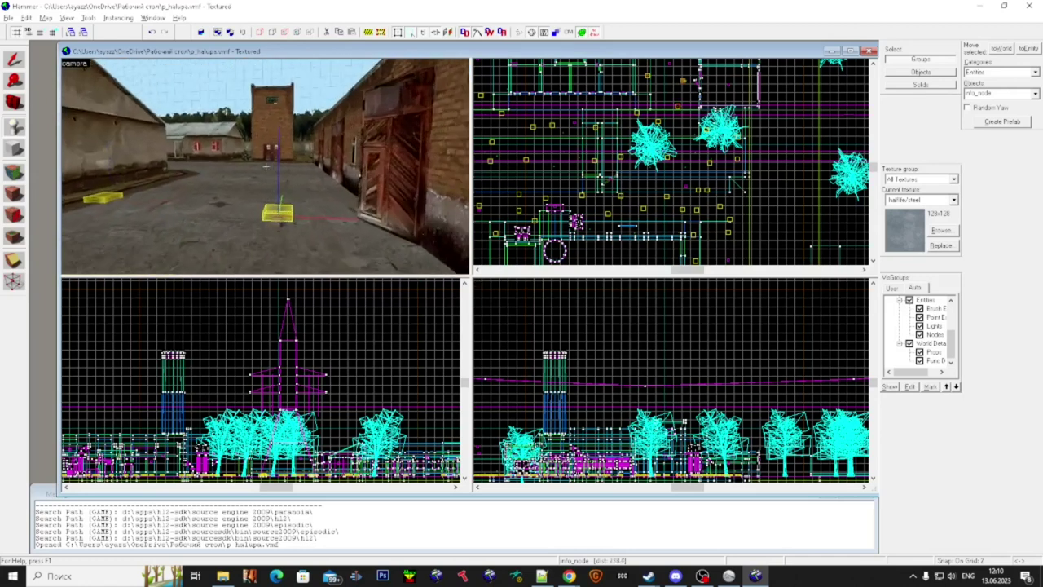
pyautogui.click(265, 166)
pyautogui.press('s')
pyautogui.click(266, 166)
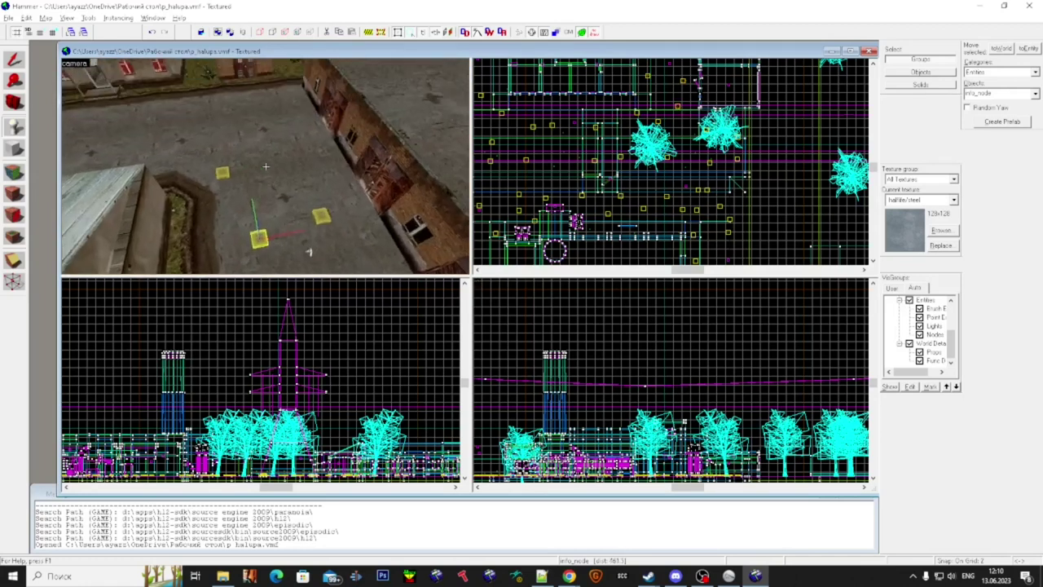
pyautogui.click(266, 166)
pyautogui.hotkey('ctrl', 'z')
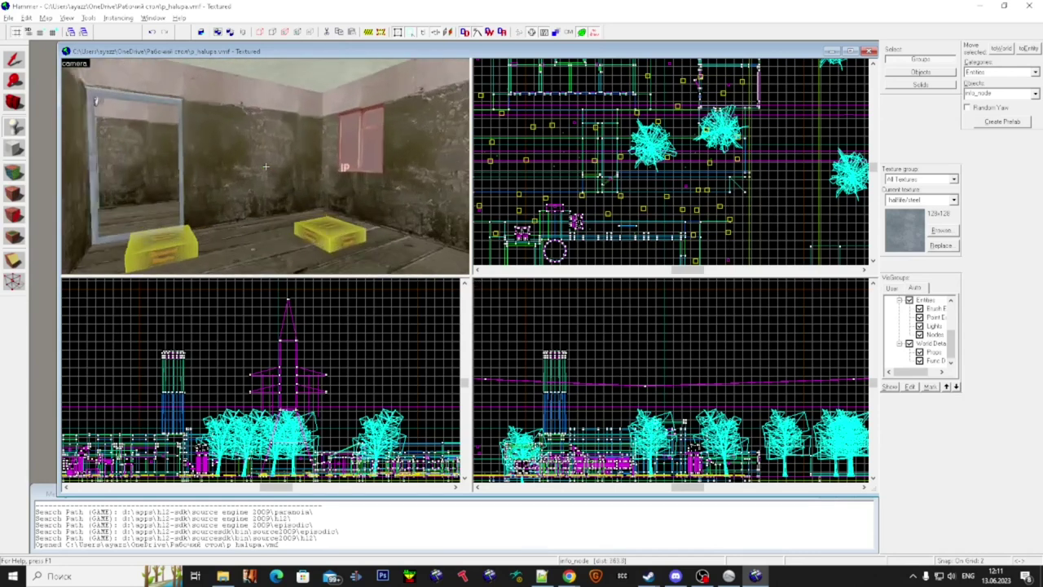
# - Place info_node entities on the wooden floors inside the house and on the asphalt outside its entrance
pyautogui.press('w')
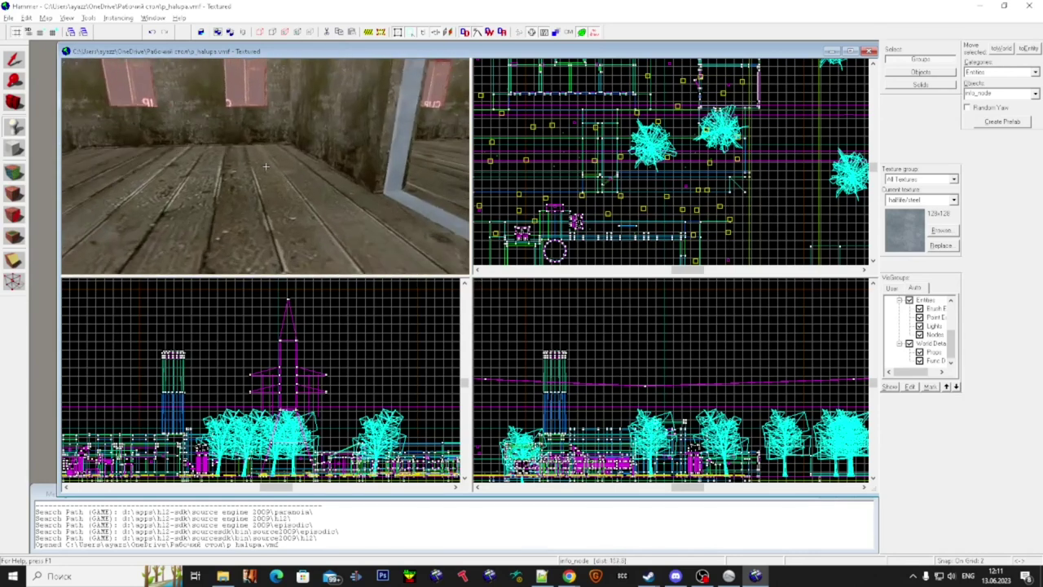
pyautogui.press('w')
pyautogui.click(265, 166)
pyautogui.click(266, 166)
pyautogui.press('w')
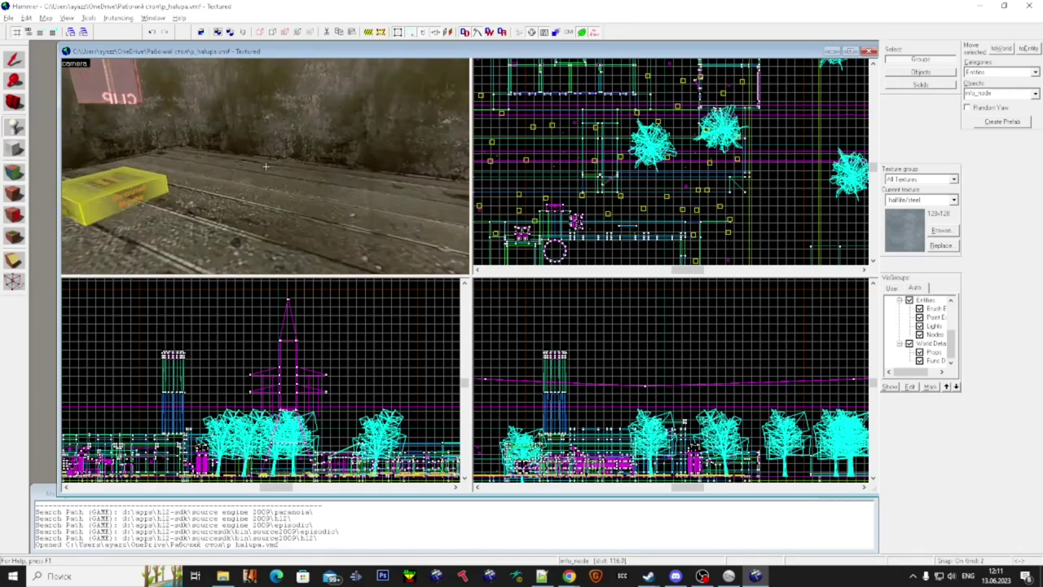
pyautogui.press('w')
pyautogui.press('s')
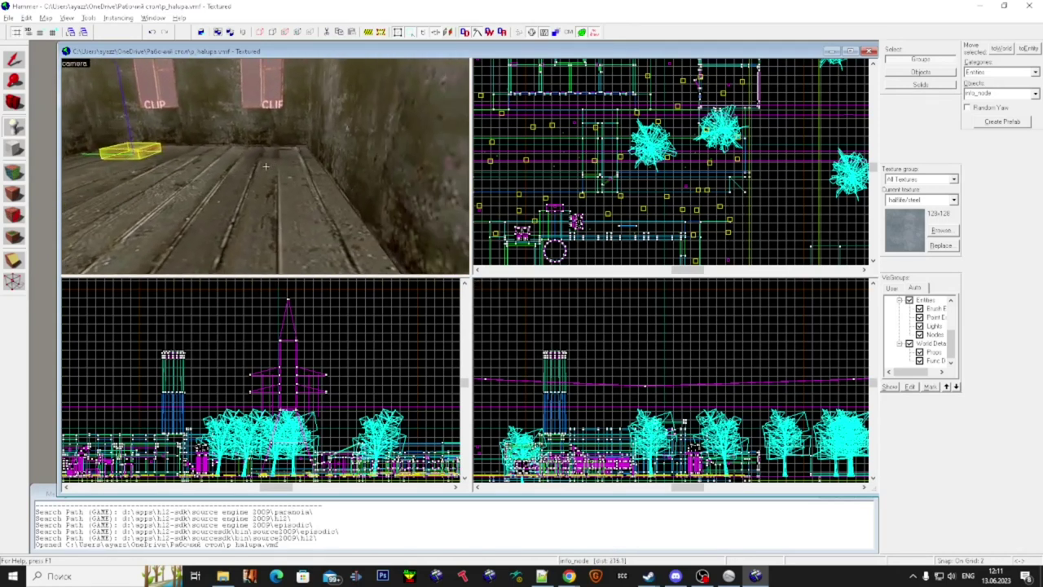
pyautogui.press('w')
pyautogui.press('s')
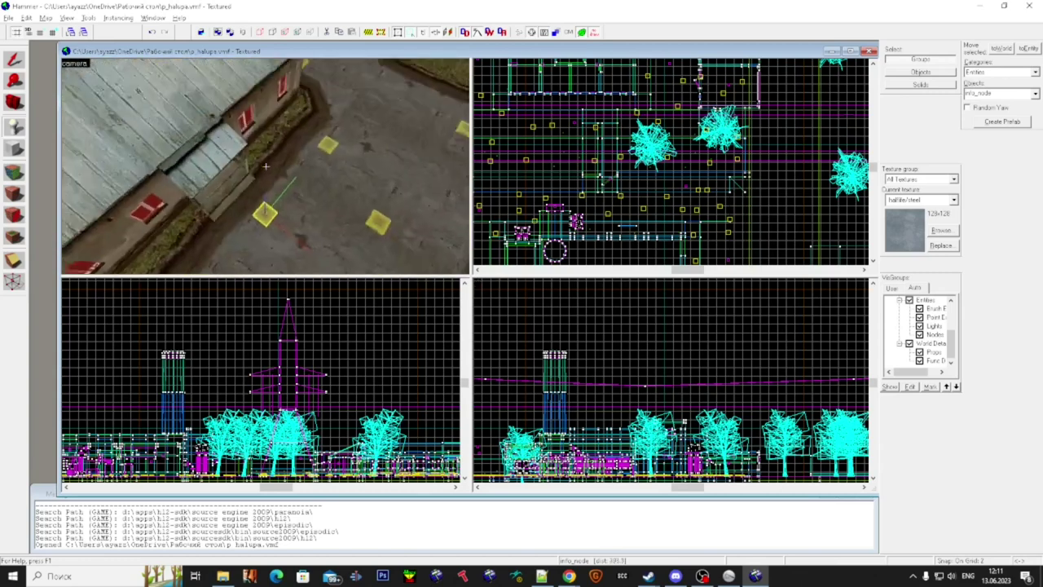
# - Place info_node entities in further wooden-floored rooms and inside the hall with the high row of windows
pyautogui.press('w')
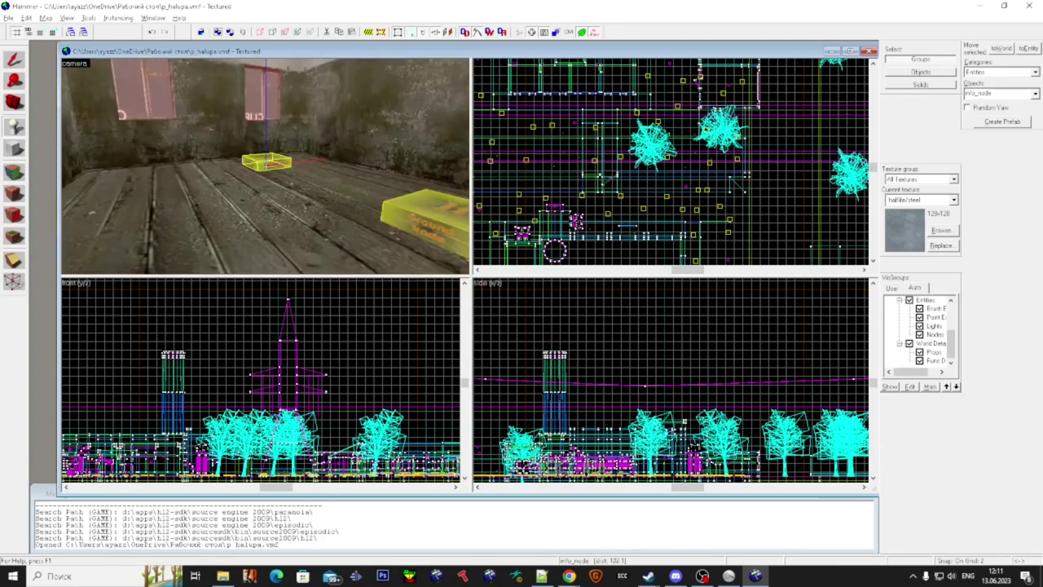
pyautogui.press('w')
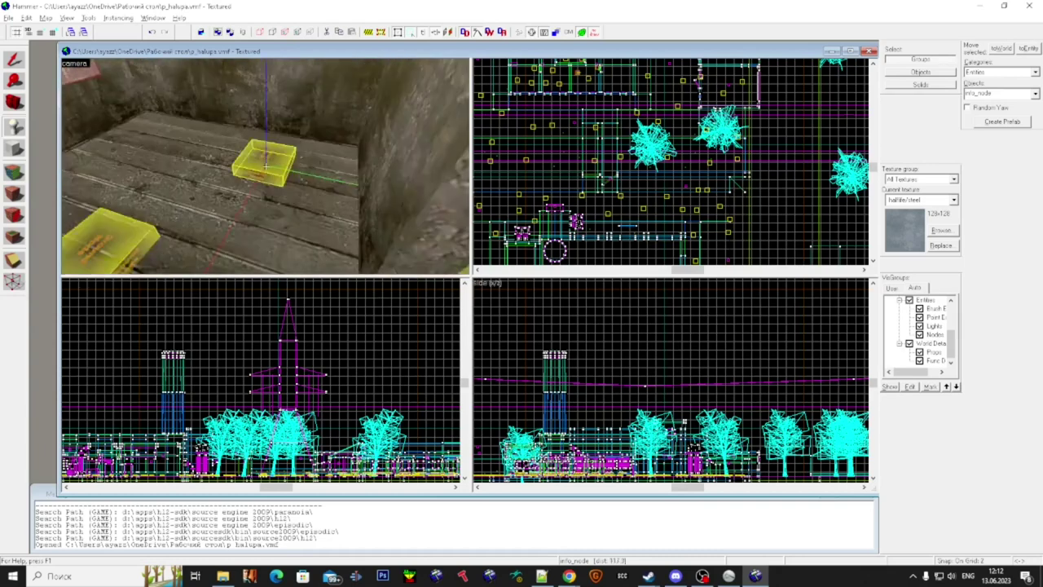
pyautogui.press('s')
pyautogui.press('w')
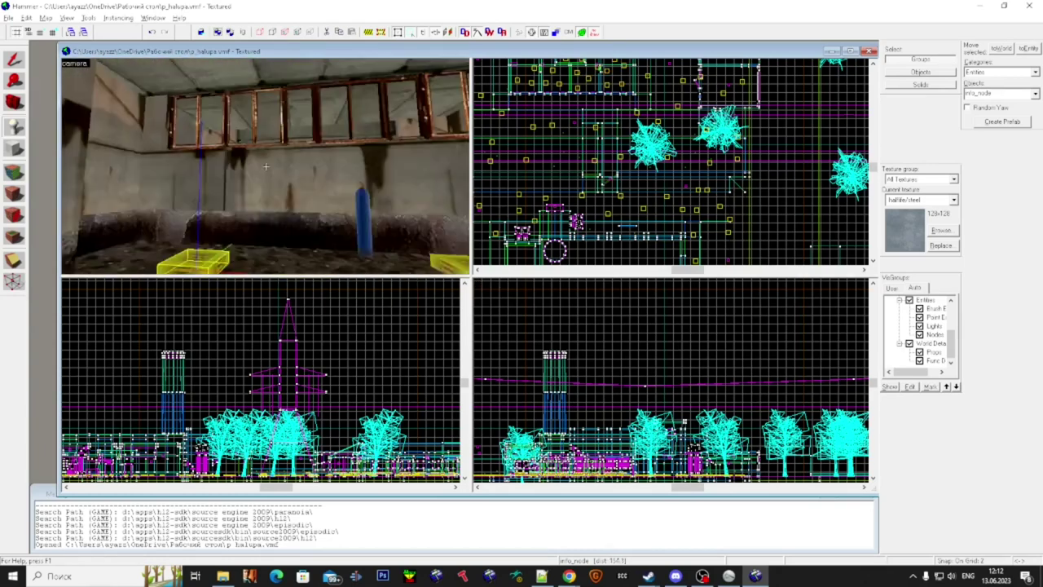
pyautogui.press('z')
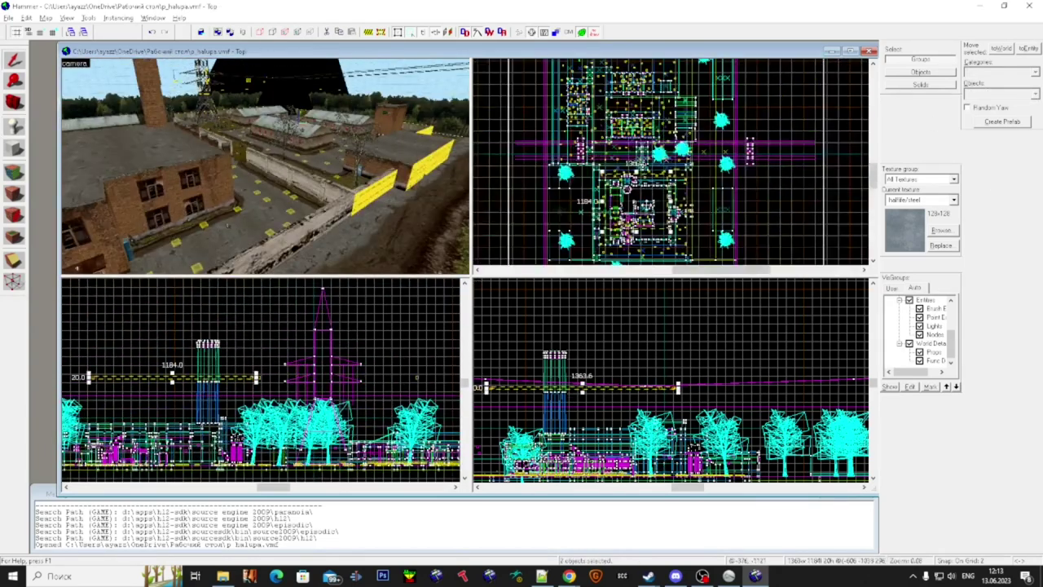
# - Duplicate the two selected air nodes to another part of the map in the top view and clear the selection
pyautogui.scroll(-3, 629, 97)
pyautogui.scroll(2, 637, 118)
pyautogui.moveTo(612, 147)
pyautogui.keyDown('shift'); pyautogui.mouseDown()
pyautogui.moveTo(711, 145)
pyautogui.moveTo(728, 265)
pyautogui.mouseUp(); pyautogui.keyUp('shift')
pyautogui.scroll(-5, 719, 149)
pyautogui.press('z')
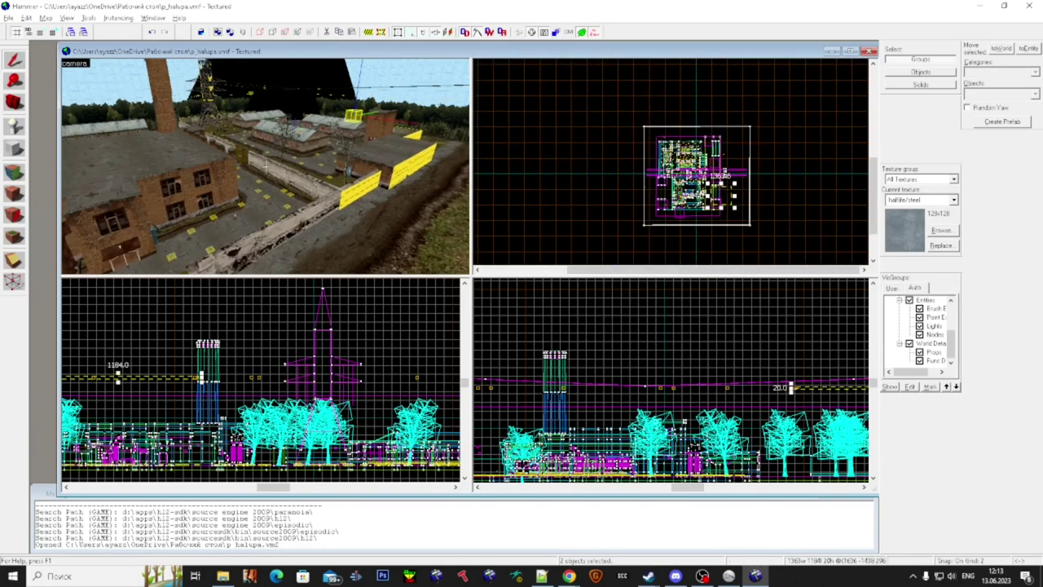
pyautogui.click(266, 166)
pyautogui.press('Escape')
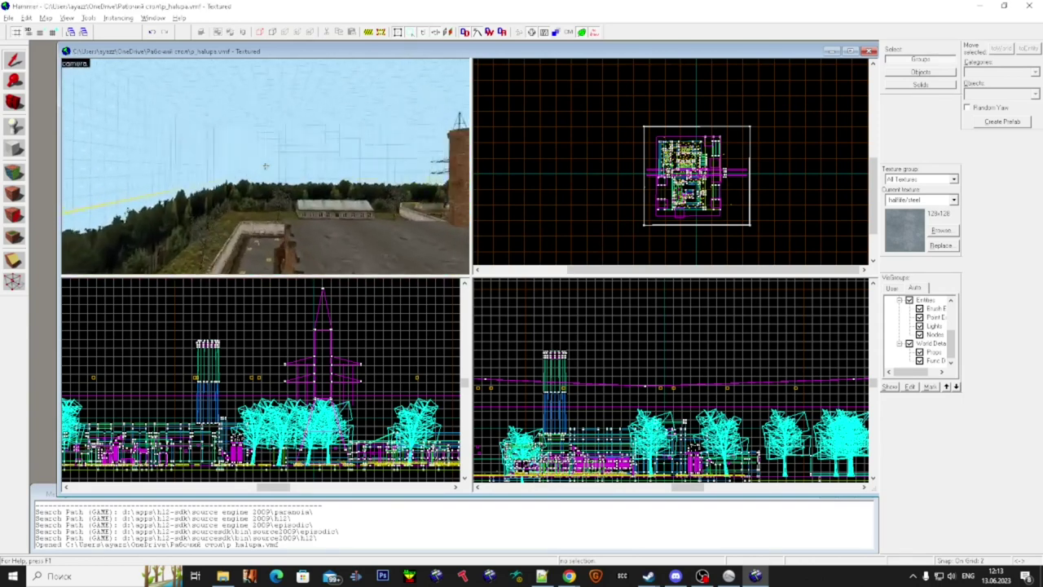
# - Look over the map's houses, roads, perimeter walls and forest edge from above to check the placed nodes
pyautogui.press('w')
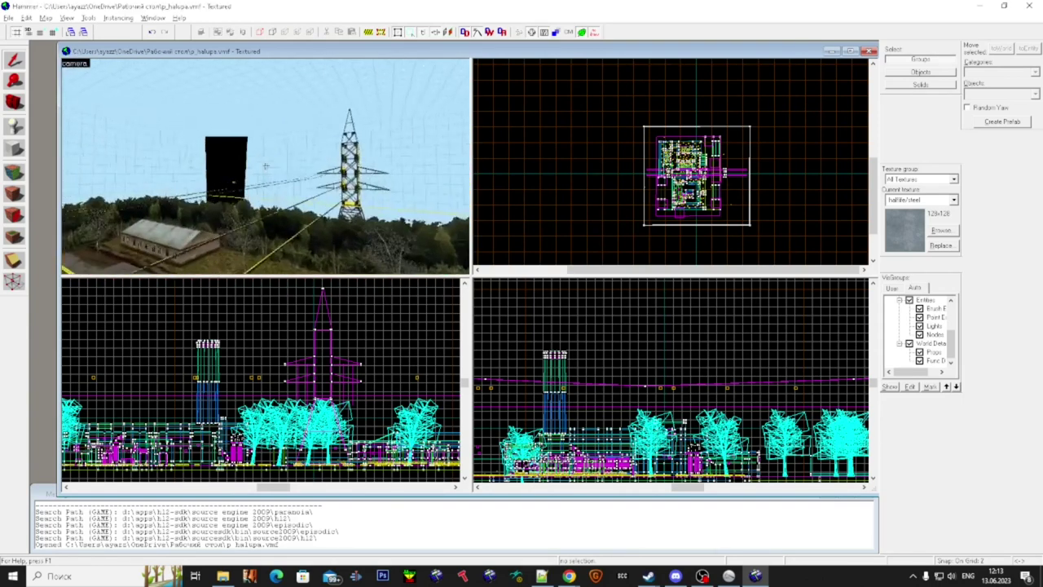
pyautogui.press('w')
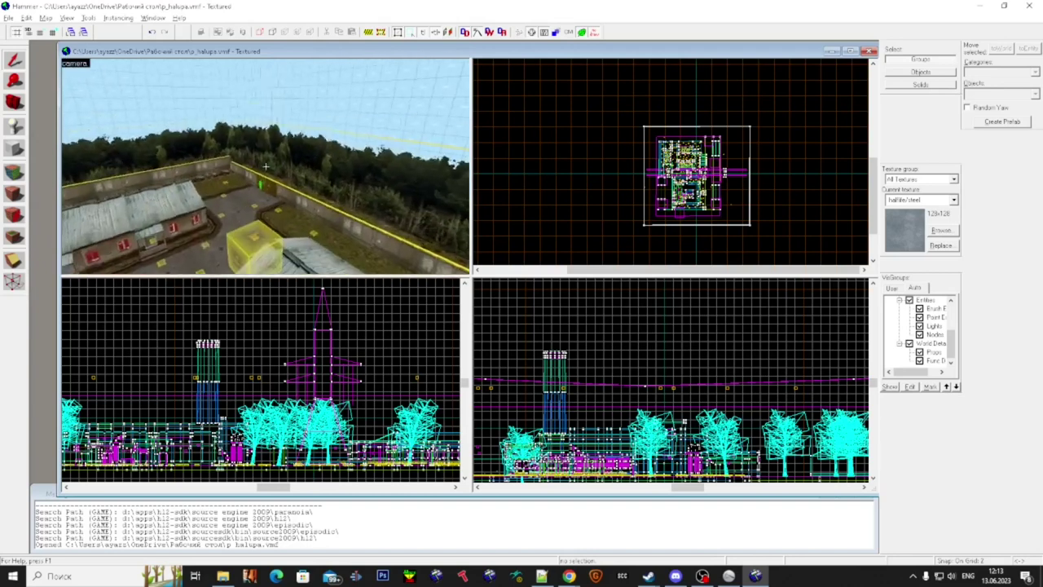
pyautogui.press('w')
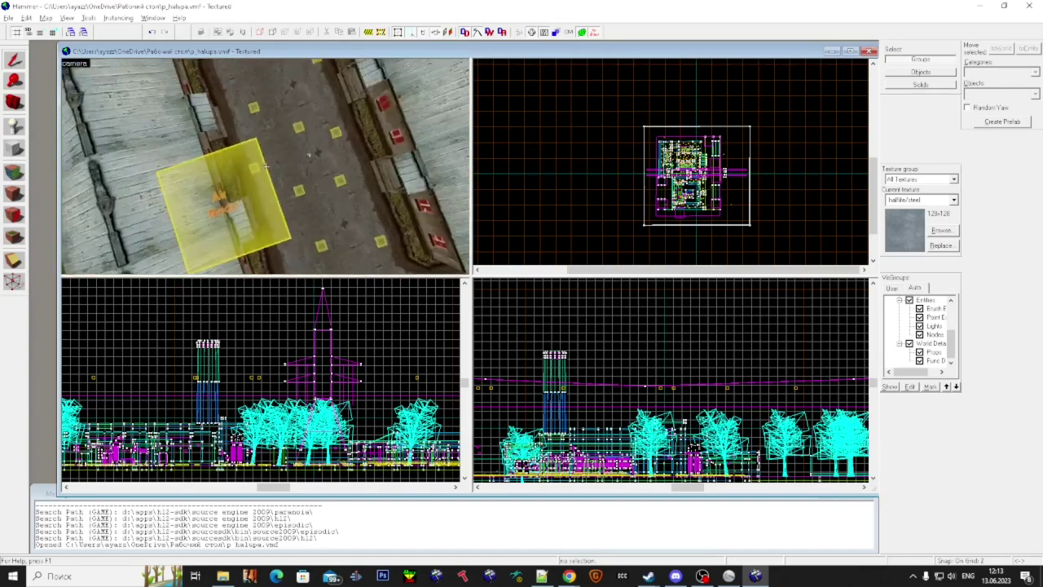
pyautogui.press('w')
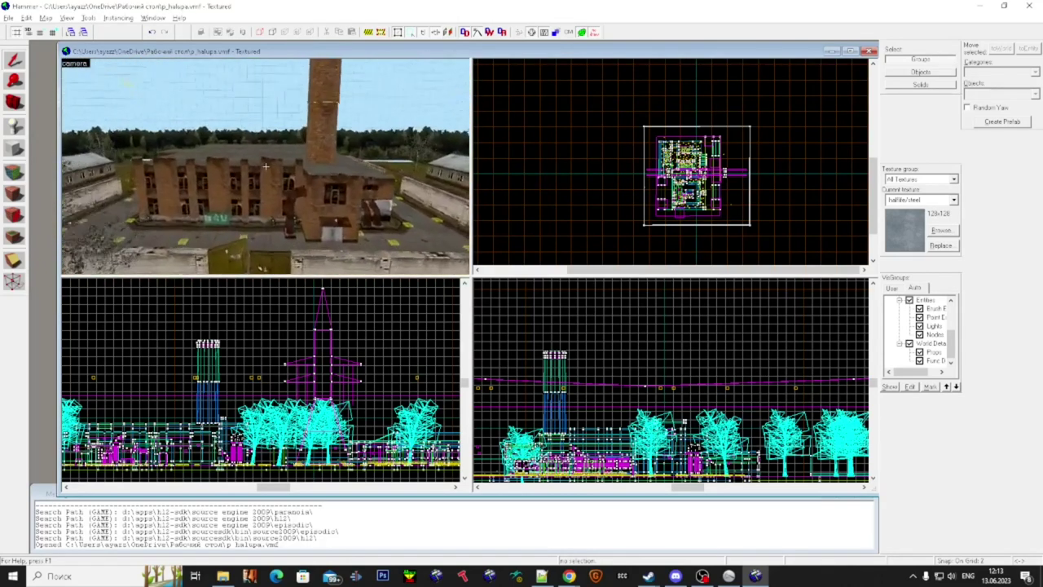
pyautogui.press('w')
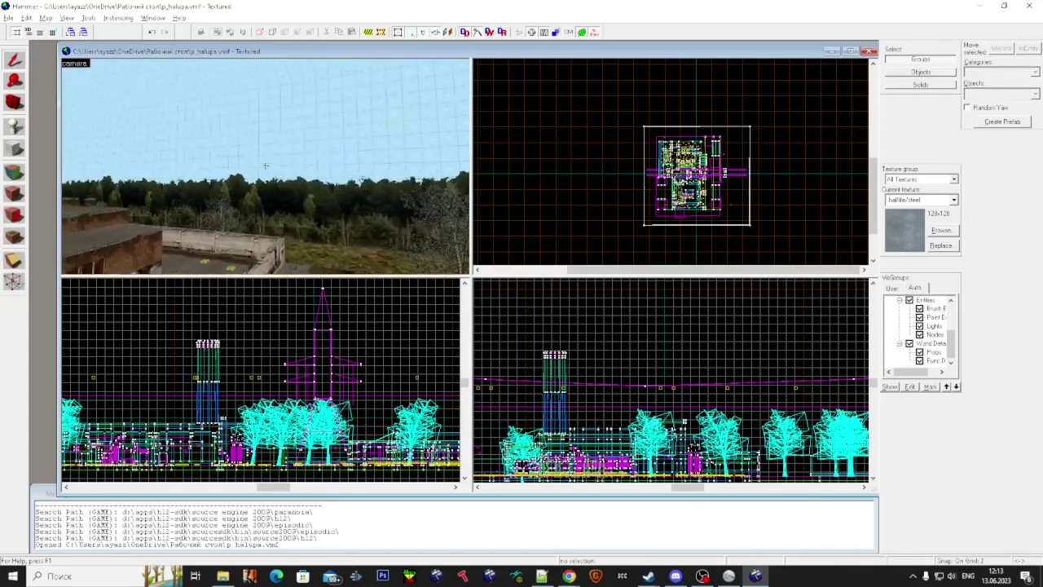
pyautogui.press('w')
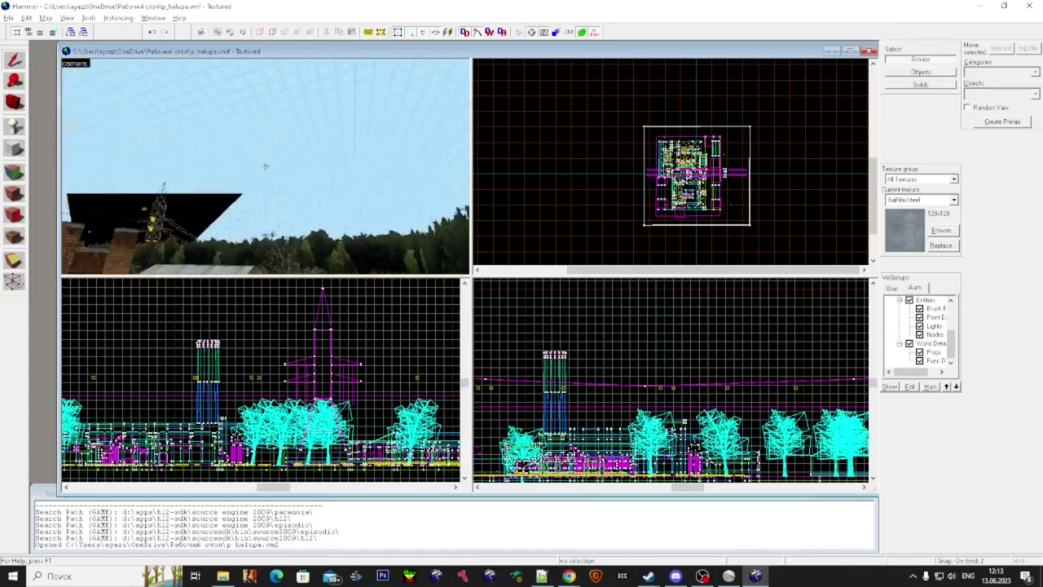
pyautogui.press('w')
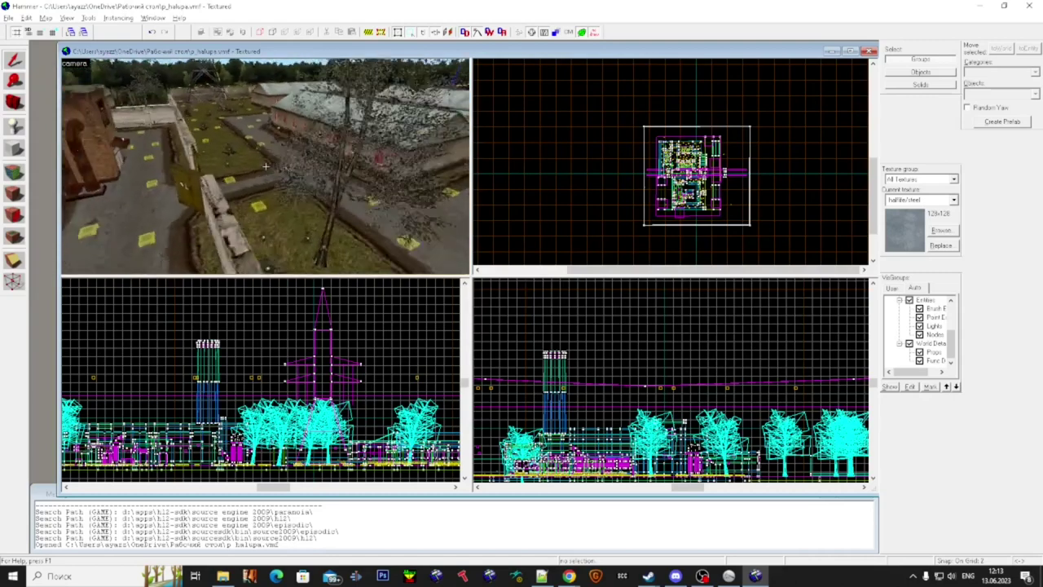
pyautogui.press('w')
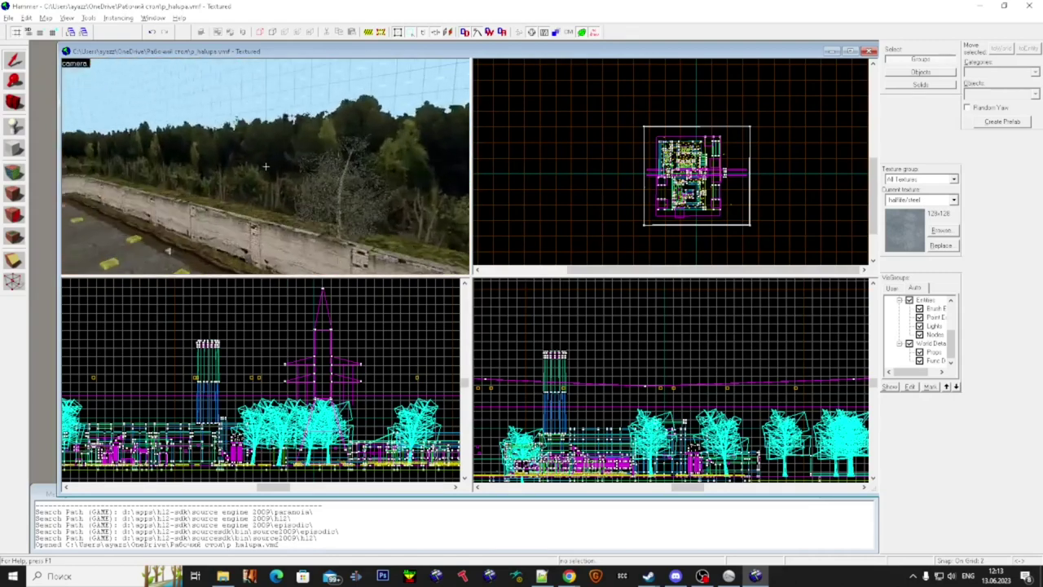
pyautogui.press('w')
pyautogui.press('super')
# - Place an env_cubemap entity over the road beside the brick building and raise it above the ground
pyautogui.click(14, 127)
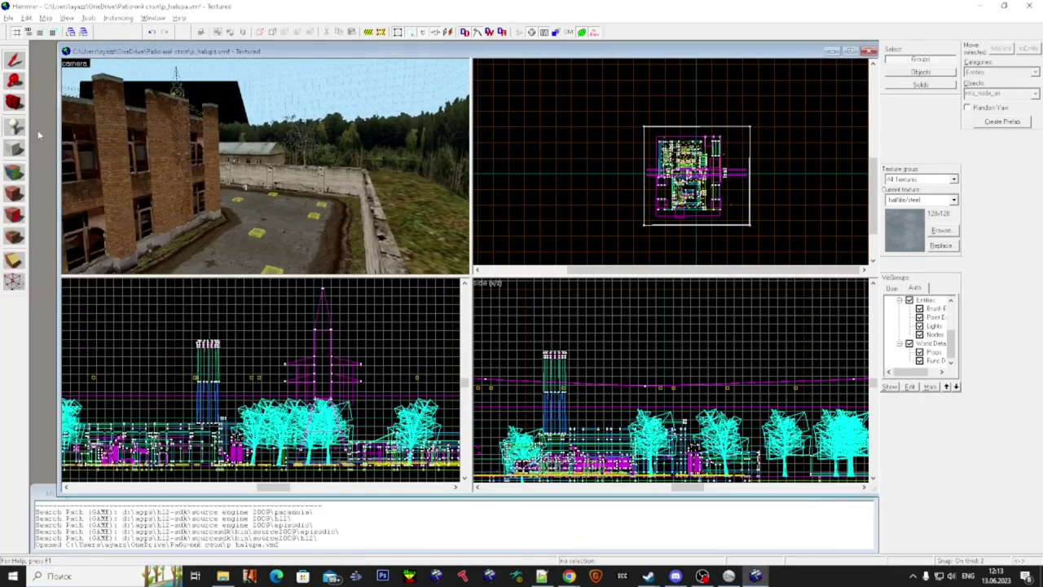
pyautogui.write('cub')
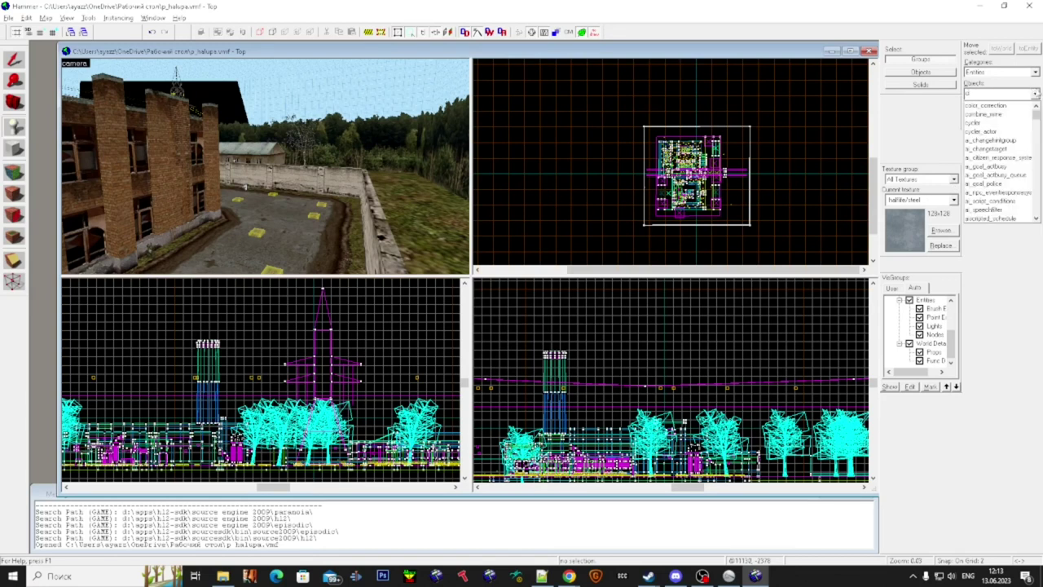
pyautogui.click(1008, 107)
pyautogui.click(14, 61)
pyautogui.scroll(-4, 235, 396)
pyautogui.scroll(5, 147, 427)
pyautogui.scroll(9, 107, 428)
pyautogui.moveTo(127, 440); pyautogui.dragTo(130, 376)
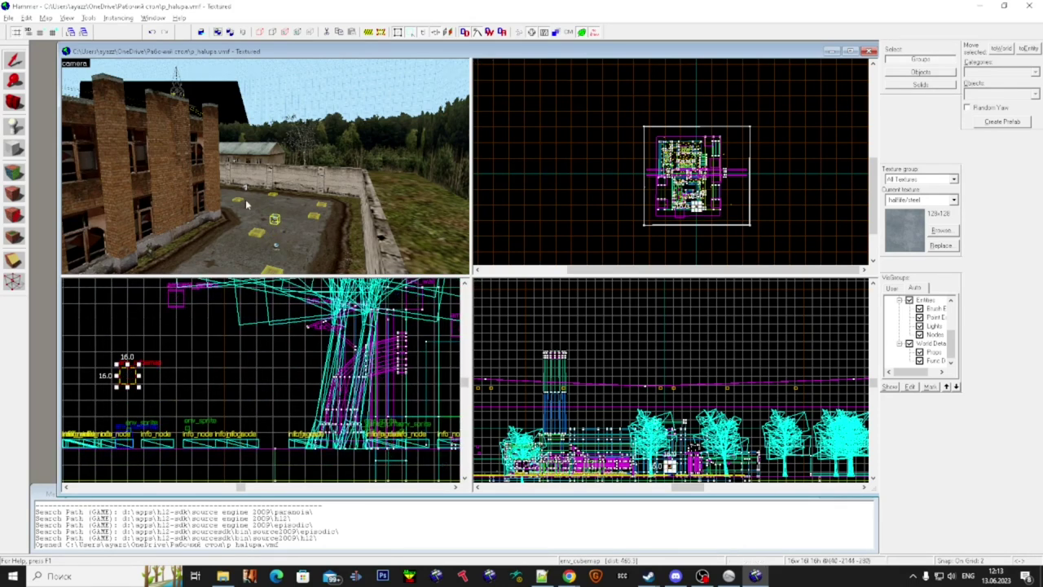
# - Copy the raised env_cubemap together with the one near the road surface, and delete the lower one
pyautogui.press('z')
pyautogui.press('w')
pyautogui.keyDown('ctrl'); pyautogui.click(266, 167); pyautogui.keyUp('ctrl')
pyautogui.keyDown('ctrl'); pyautogui.click(266, 166); pyautogui.keyUp('ctrl')
pyautogui.press('s')
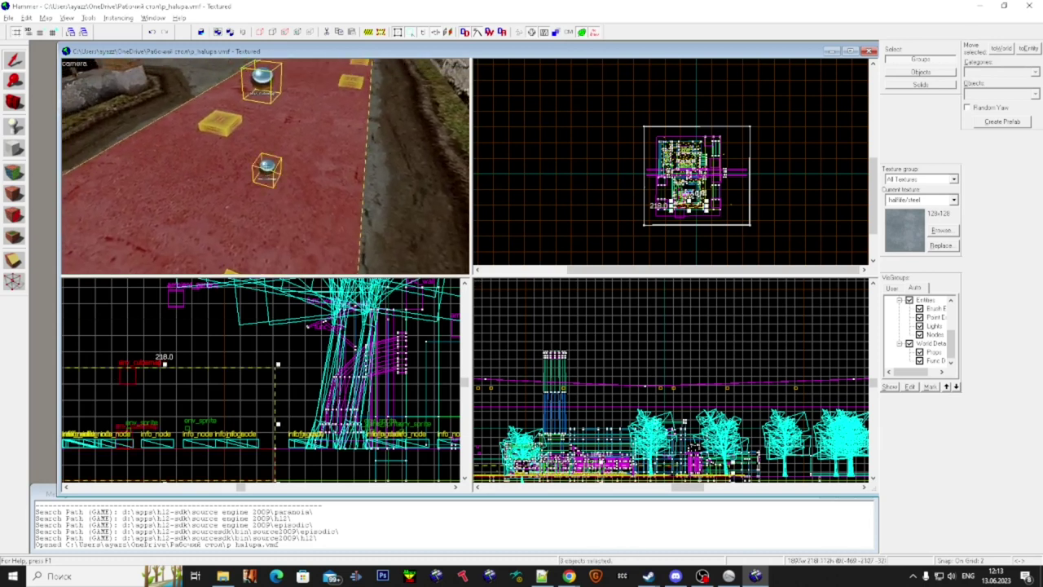
pyautogui.keyDown('ctrl'); pyautogui.click(265, 167); pyautogui.keyUp('ctrl')
pyautogui.hotkey('ctrl', 'c')
pyautogui.keyDown('ctrl'); pyautogui.click(265, 166); pyautogui.keyUp('ctrl')
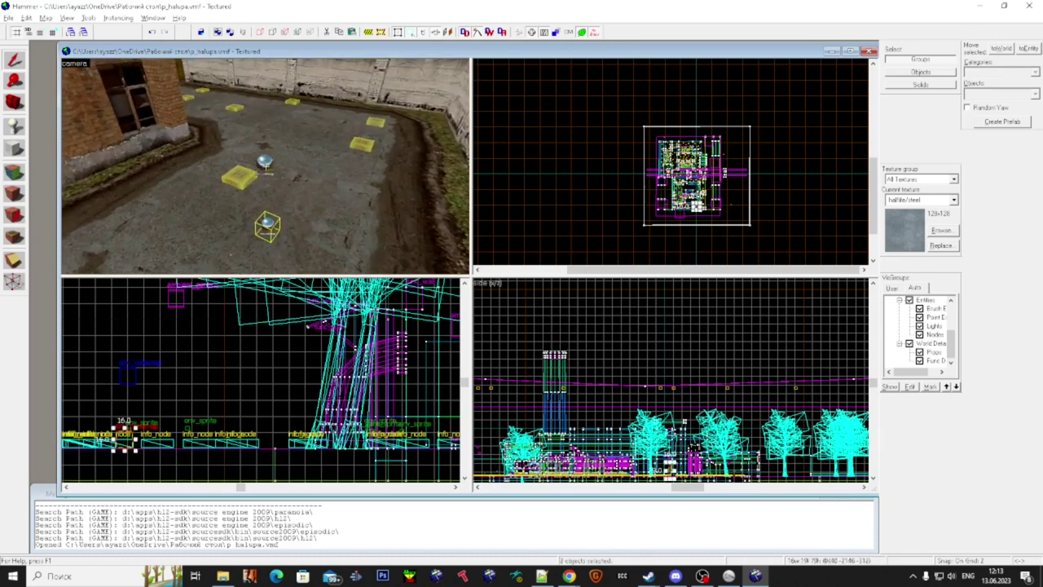
pyautogui.press('Delete')
# - Paste env_cubemap copies over the road beside the perimeter wall and by the yellow gate, keeping only the raised ones
pyautogui.hotkey('ctrl', 'v')
pyautogui.press('w')
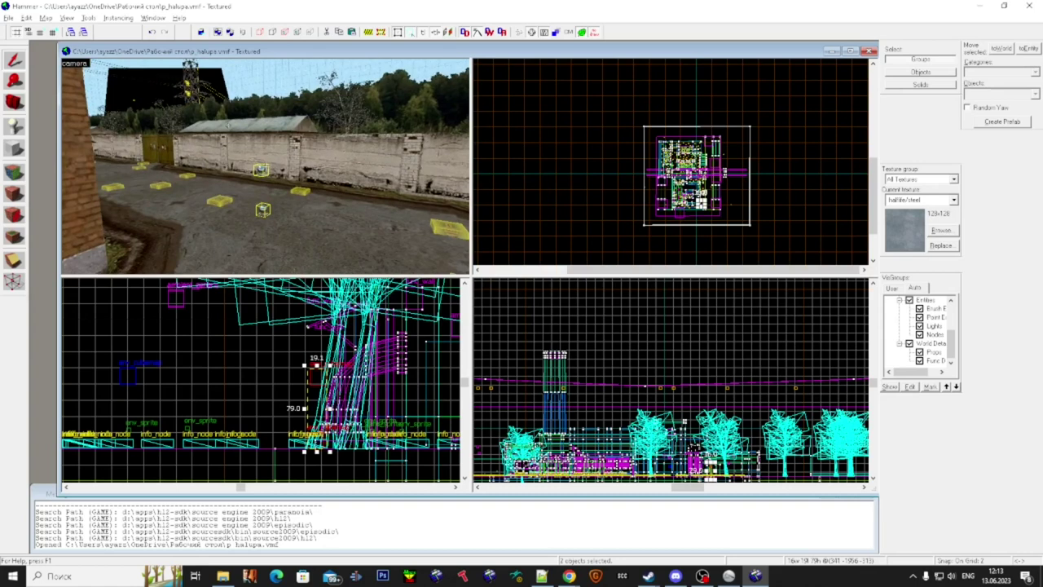
pyautogui.press('Escape')
pyautogui.press('w')
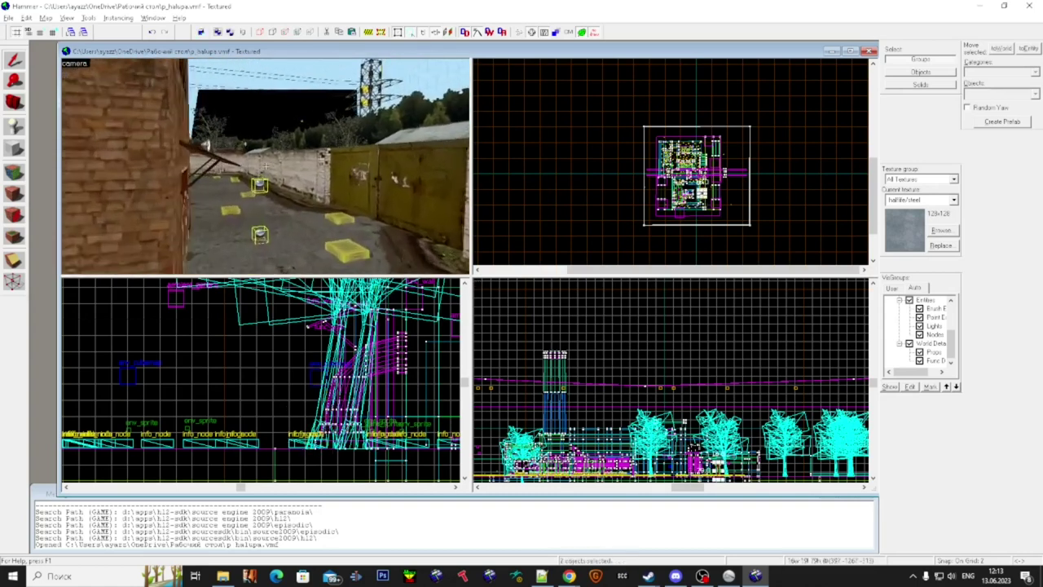
pyautogui.press('w')
pyautogui.hotkey('ctrl', 'v')
pyautogui.press('Escape')
# - Add raised env_cubemap copies over the road past the green board and in the alley along the brick building
pyautogui.hotkey('ctrl', 'v')
pyautogui.press('w')
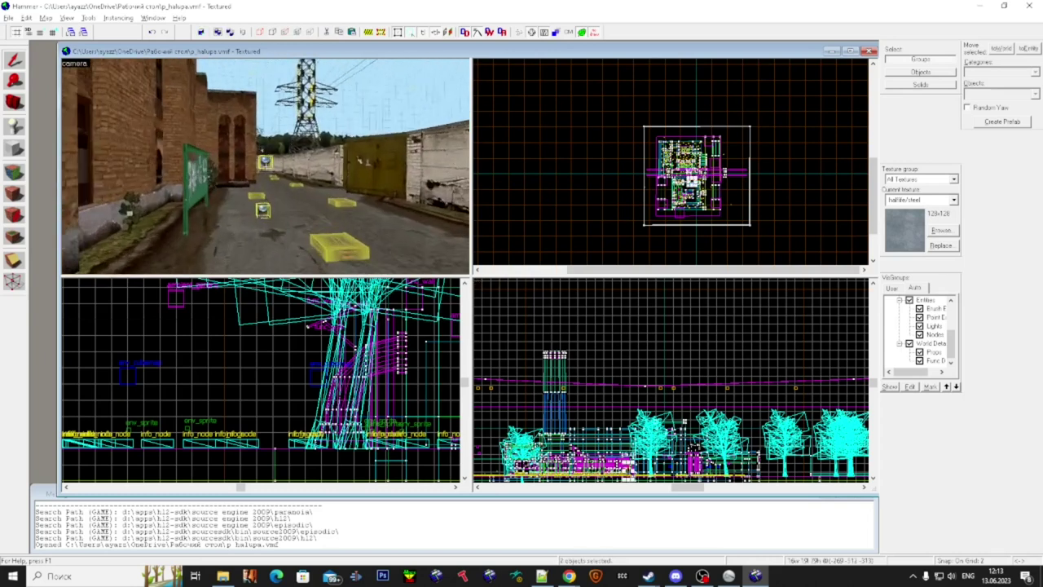
pyautogui.press('w')
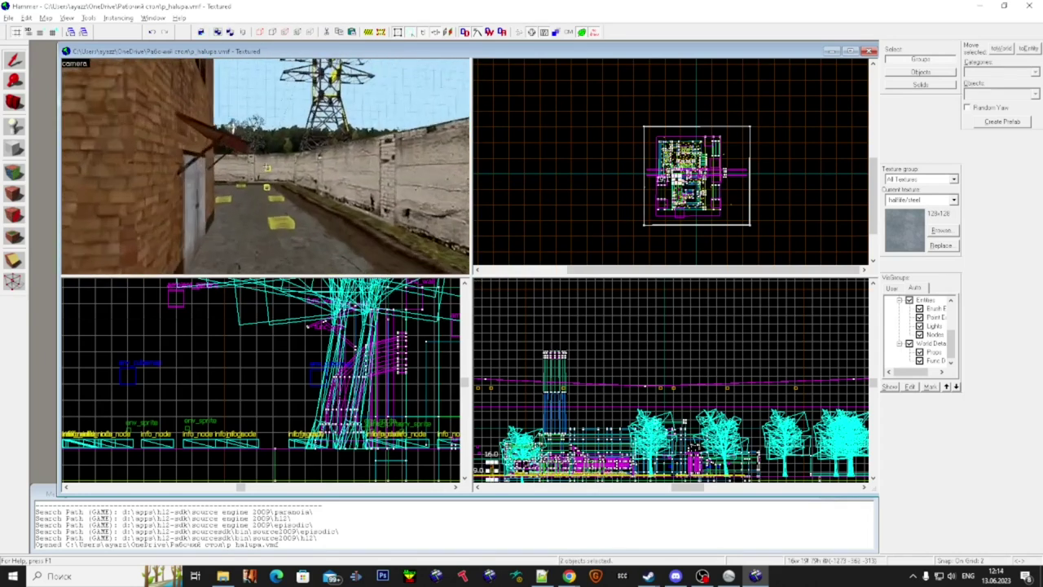
pyautogui.press('w')
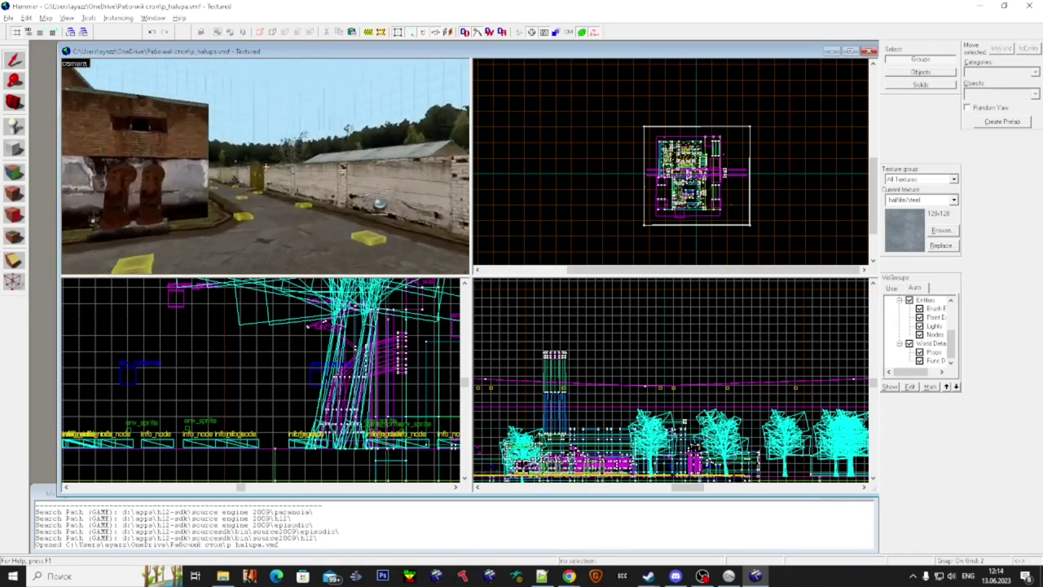
# - Add raised env_cubemap copies over the road opposite the yellow gate and around the brick building's corner
pyautogui.press('w')
pyautogui.hotkey('ctrl', 'v')
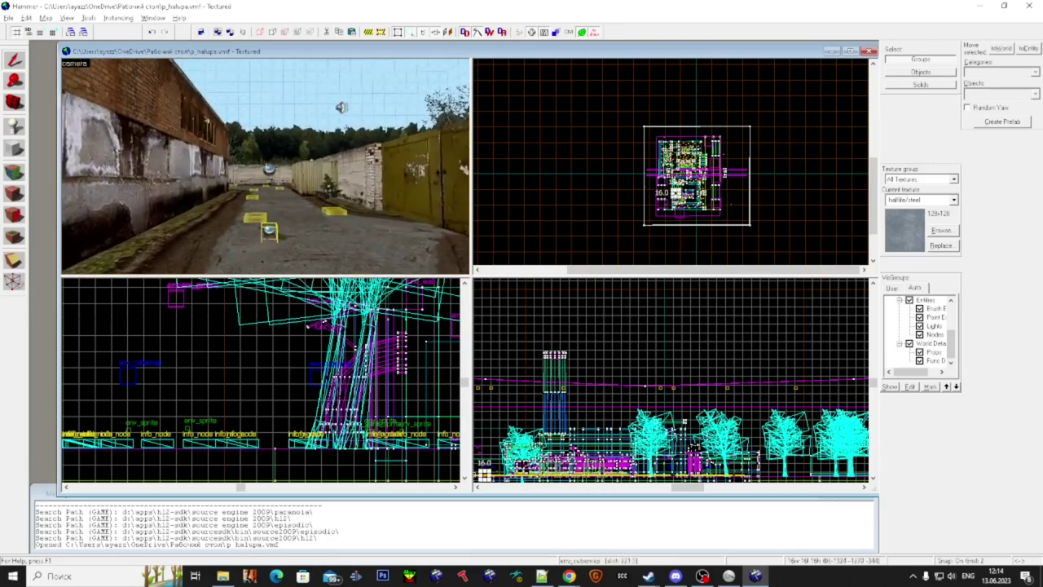
pyautogui.press('Escape')
pyautogui.press('w')
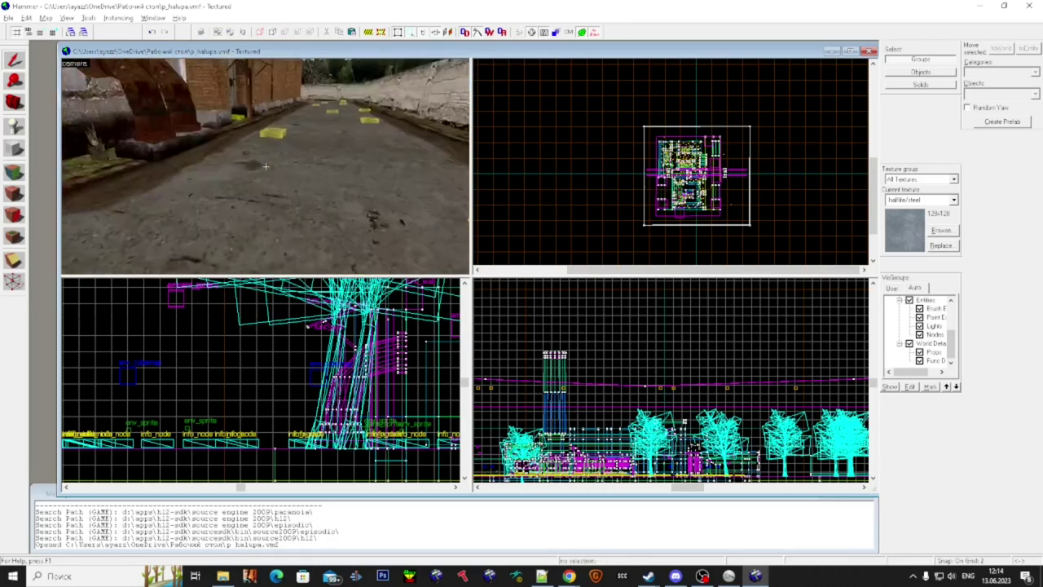
pyautogui.press('s')
pyautogui.hotkey('ctrl', 'v')
pyautogui.keyDown('ctrl'); pyautogui.click(265, 166); pyautogui.keyUp('ctrl')
pyautogui.press('Delete')
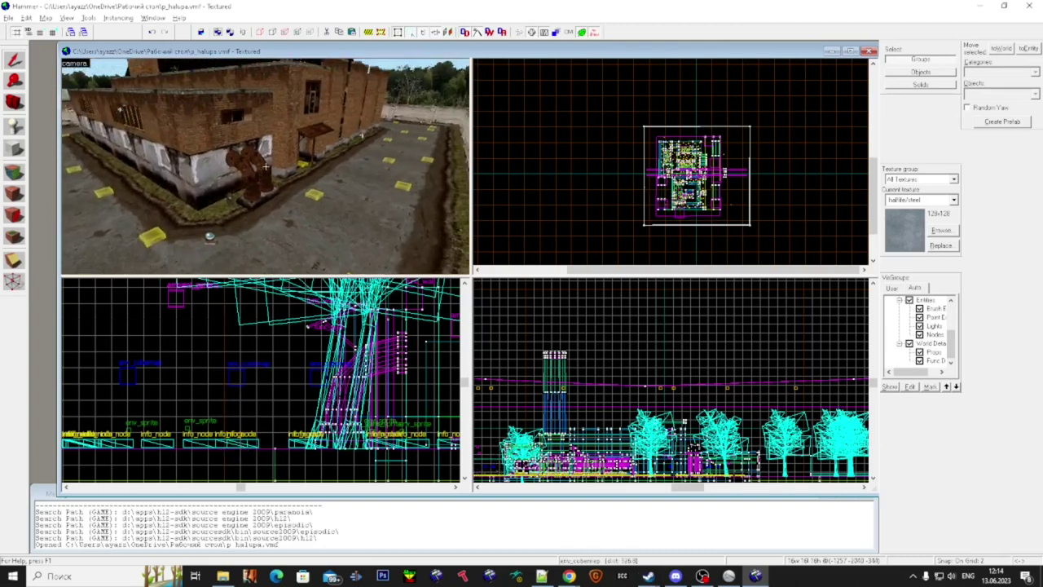
# - Place env_cubemap copies inside the brick building's concrete rooms, deleting the lower one of each pasted pair
pyautogui.press('w')
pyautogui.hotkey('ctrl', 'v')
pyautogui.press('w')
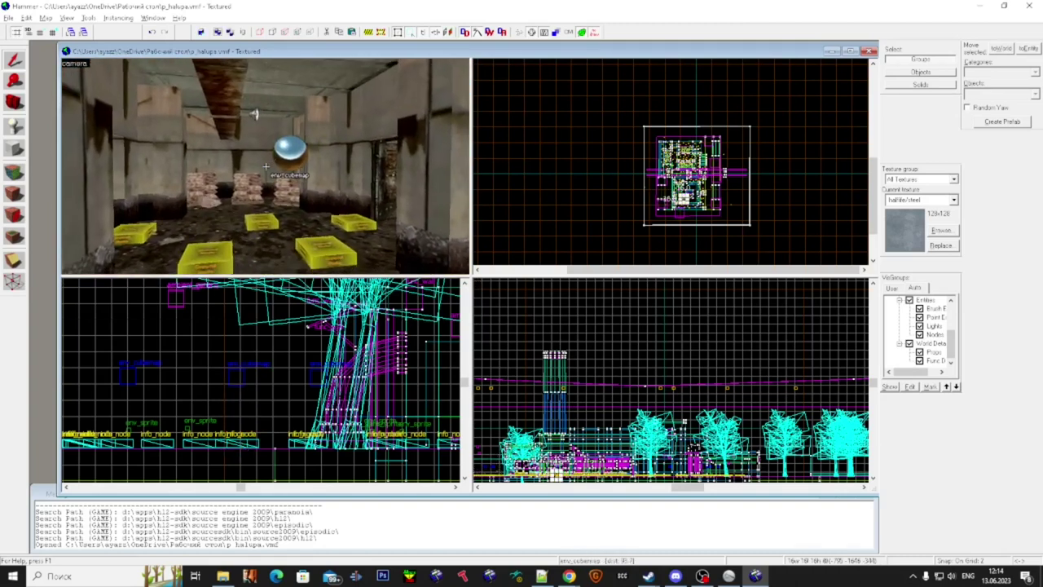
pyautogui.press('Delete')
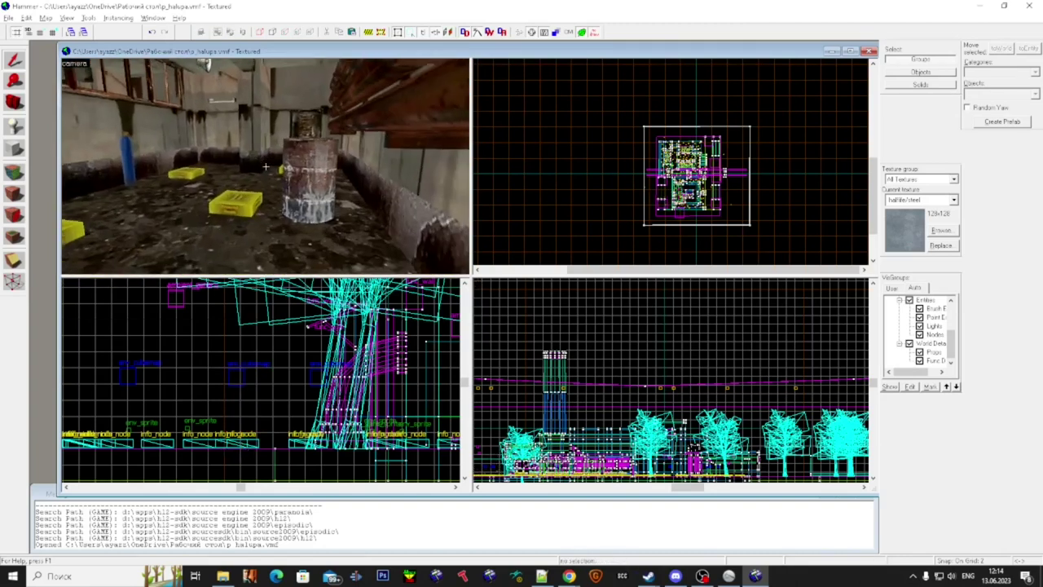
pyautogui.hotkey('ctrl', 'v')
pyautogui.press('w')
pyautogui.press('Delete')
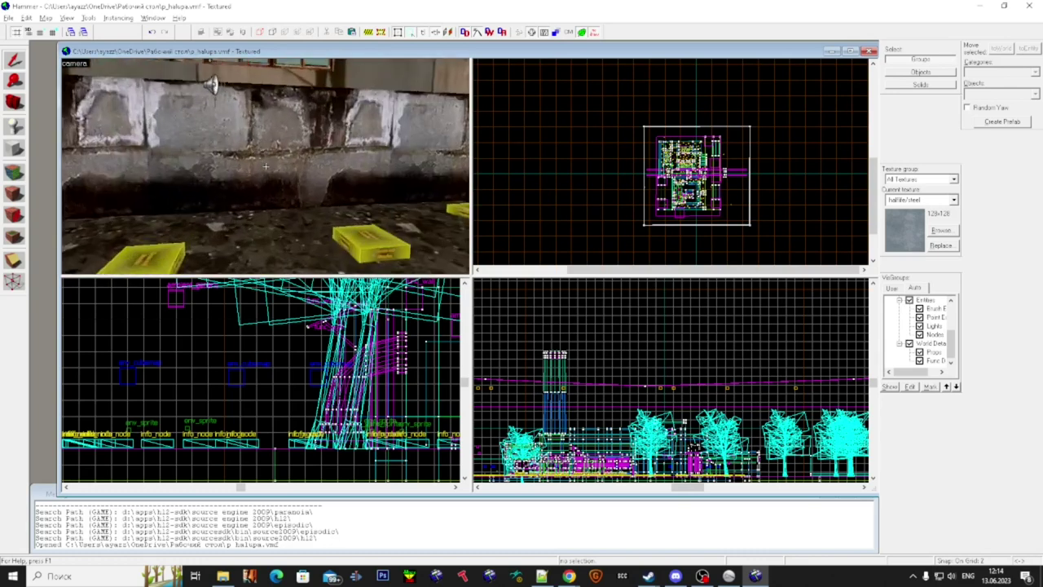
# - Place raised env_cubemap copies over the paved yard beside the lawns, deleting the lower duplicates
pyautogui.press('w')
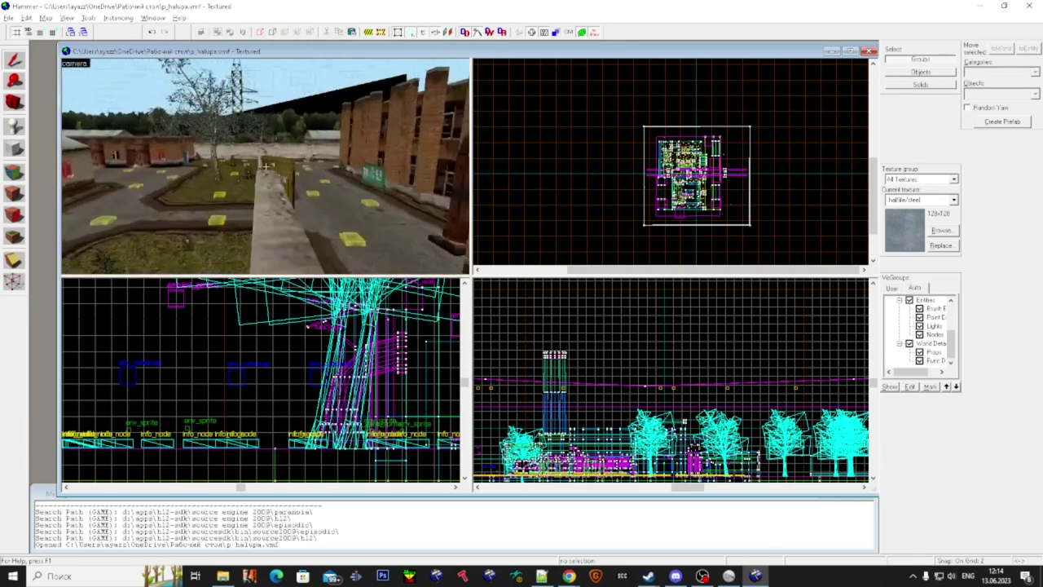
pyautogui.hotkey('ctrl', 'v')
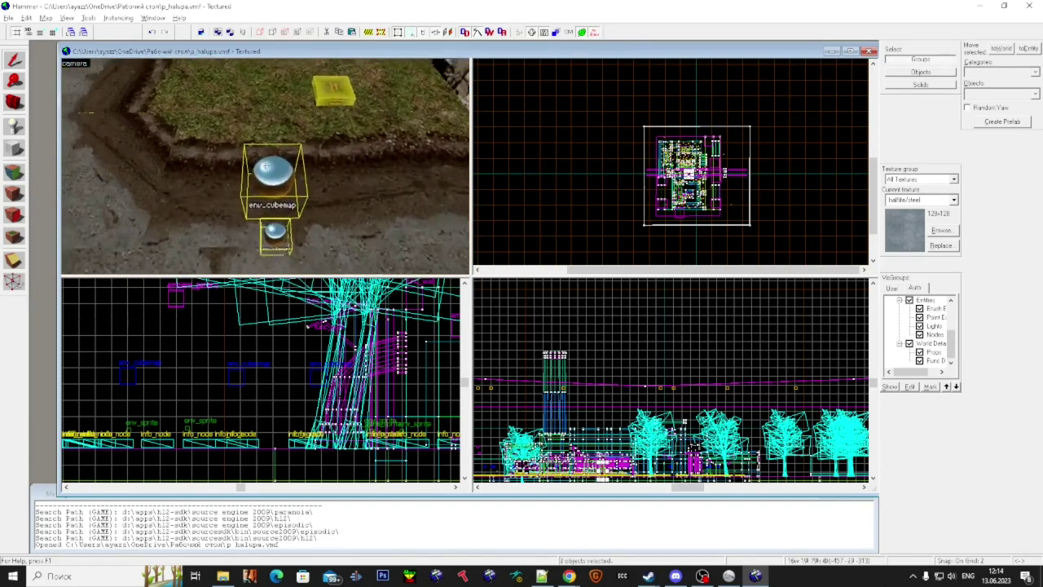
pyautogui.click(266, 166)
pyautogui.press('s')
pyautogui.press('Delete')
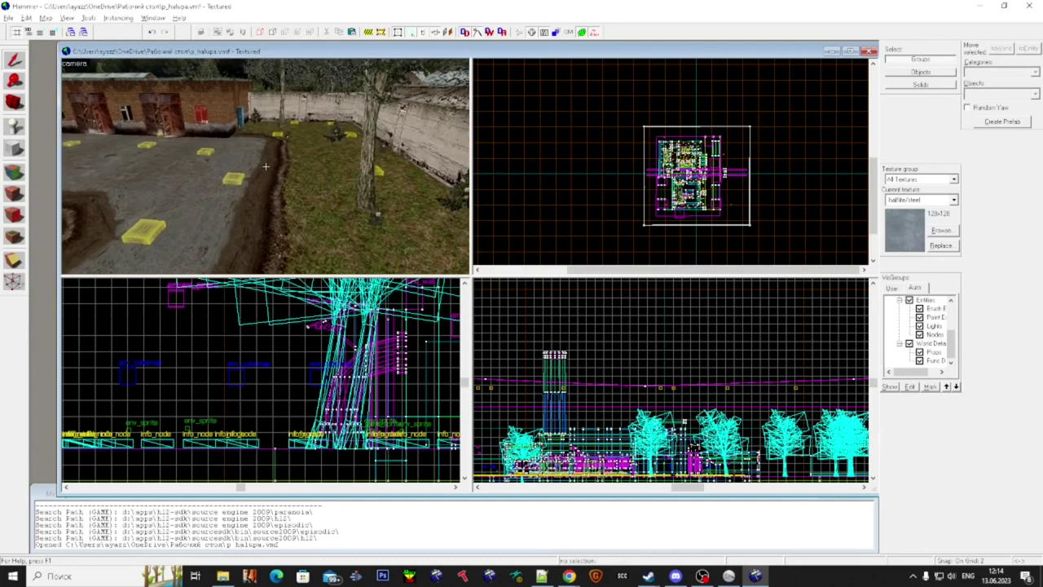
pyautogui.hotkey('ctrl', 'v')
pyautogui.press('w')
pyautogui.click(265, 166)
pyautogui.press('Delete')
# - Place raised env_cubemap copies in front of the brick garages and inside the garage with high windows
pyautogui.press('w')
pyautogui.hotkey('ctrl', 'v')
pyautogui.click(265, 166)
pyautogui.press('Delete')
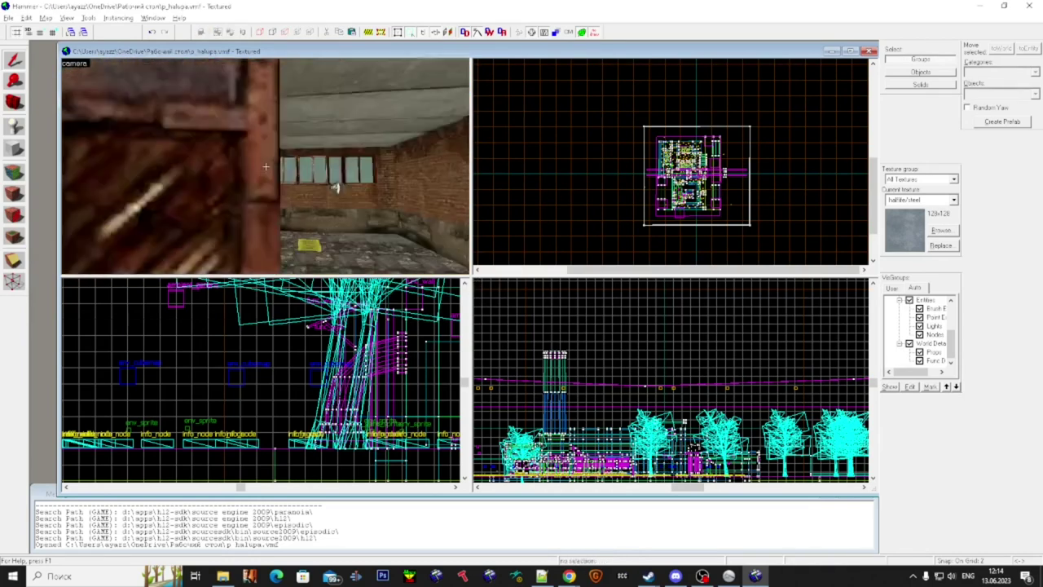
pyautogui.hotkey('ctrl', 'v')
pyautogui.click(266, 166)
pyautogui.press('s')
pyautogui.press('Delete')
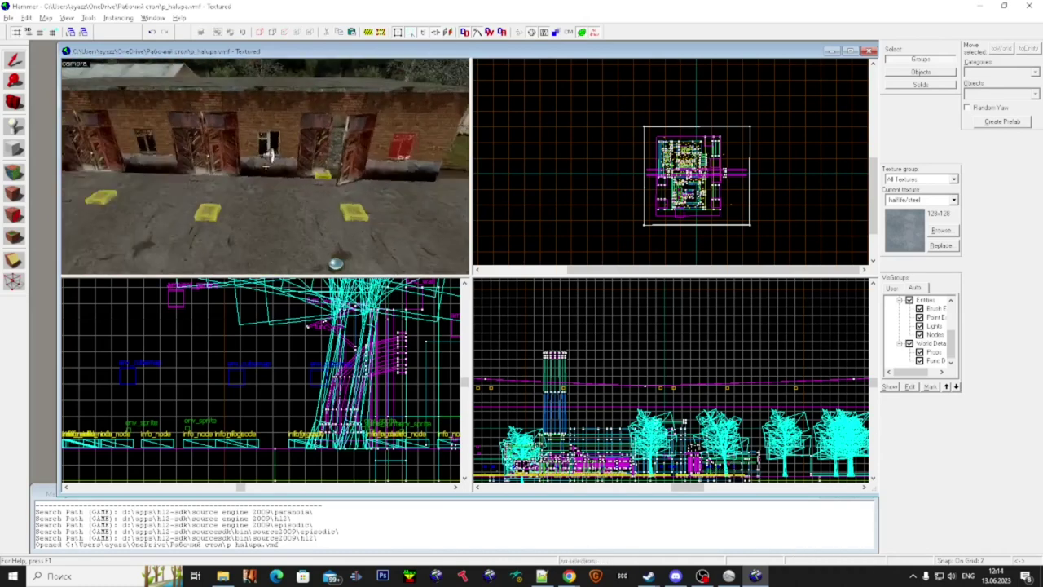
# - Continue the raised env_cubemap copies from the garage yard to the road between the houses with red windows
pyautogui.hotkey('ctrl', 'v')
pyautogui.click(266, 166)
pyautogui.press('w')
pyautogui.press('Delete')
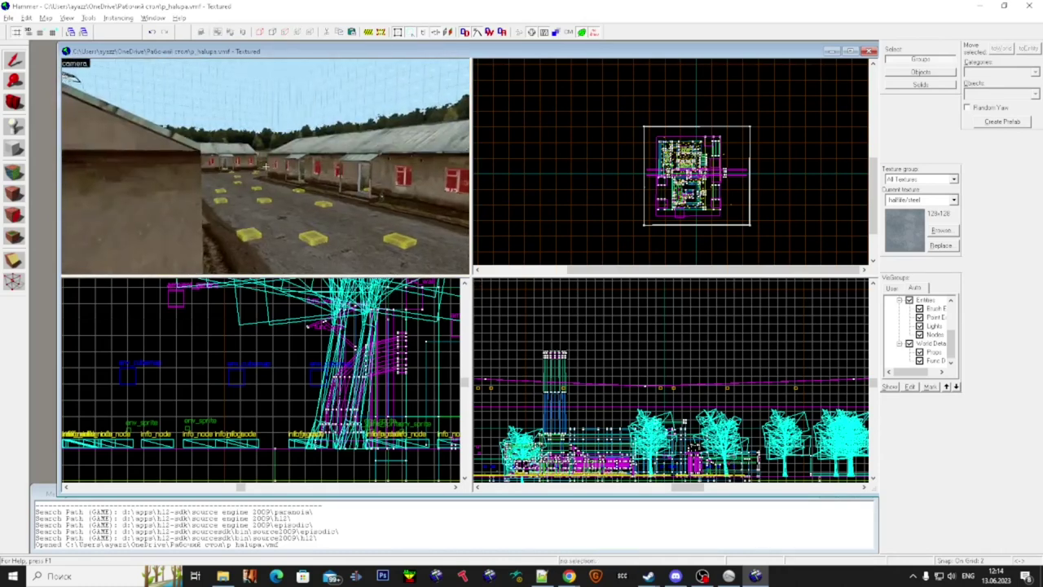
pyautogui.hotkey('ctrl', 'v')
pyautogui.press('w')
pyautogui.click(266, 167)
pyautogui.press('Delete')
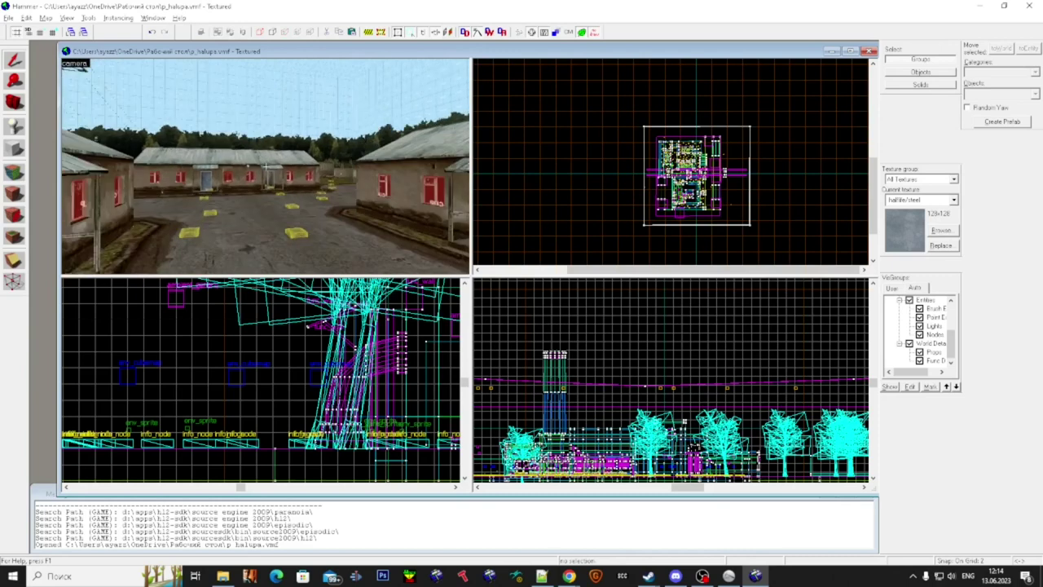
# - Add raised env_cubemap copies along the road junction between the houses and toward the power pylon
pyautogui.hotkey('ctrl', 'v')
pyautogui.click(266, 166)
pyautogui.press('w')
pyautogui.press('Delete')
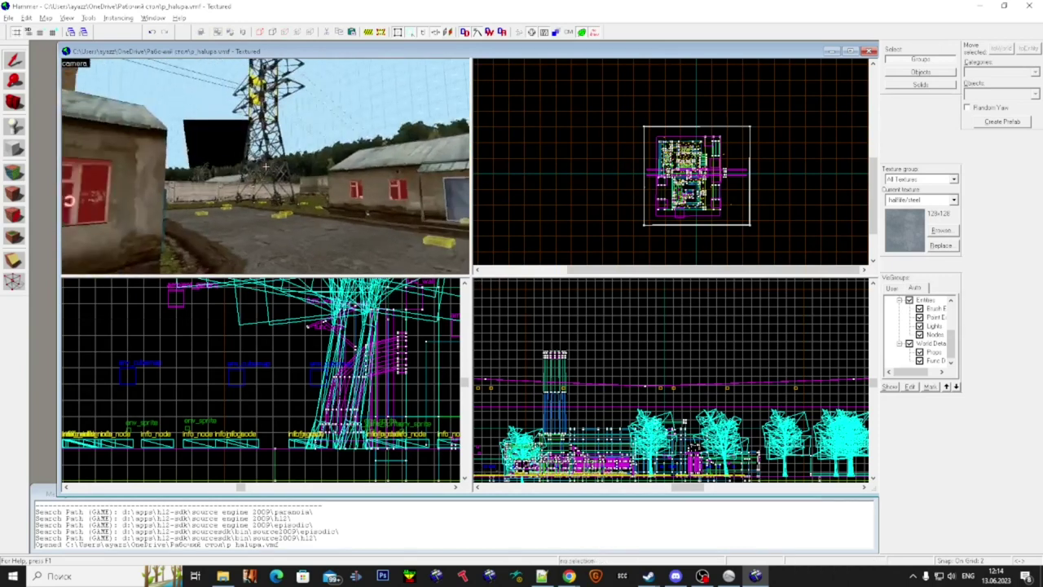
pyautogui.hotkey('ctrl', 'v')
pyautogui.click(265, 166)
pyautogui.press('w')
pyautogui.press('Delete')
# - Place raised env_cubemap copies over the grass beside the concrete fence and along the wall of the house
pyautogui.hotkey('ctrl', 'v')
pyautogui.click(266, 166)
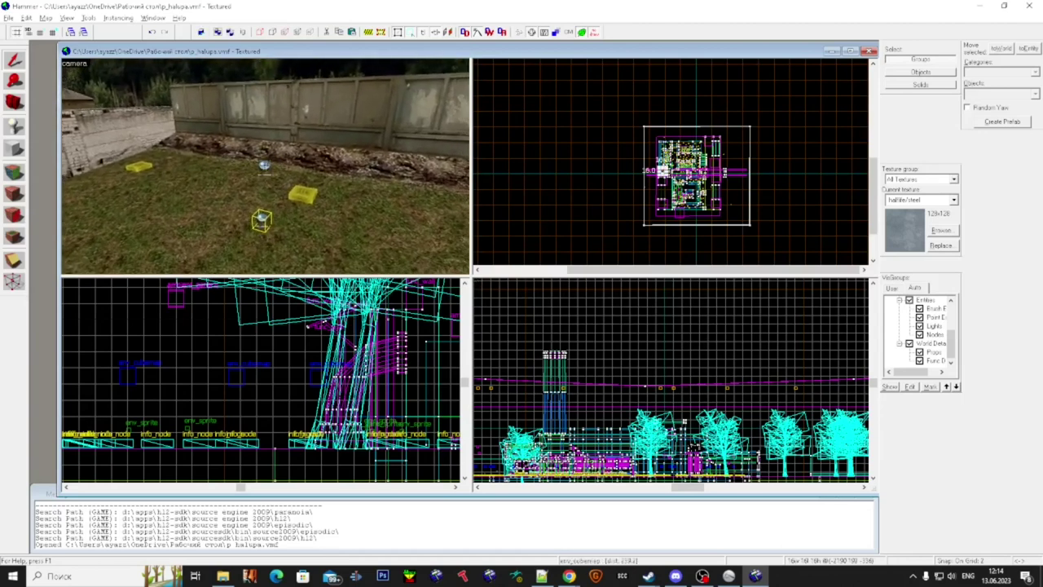
pyautogui.press('Delete')
pyautogui.press('w')
pyautogui.hotkey('ctrl', 'v')
pyautogui.press('Delete')
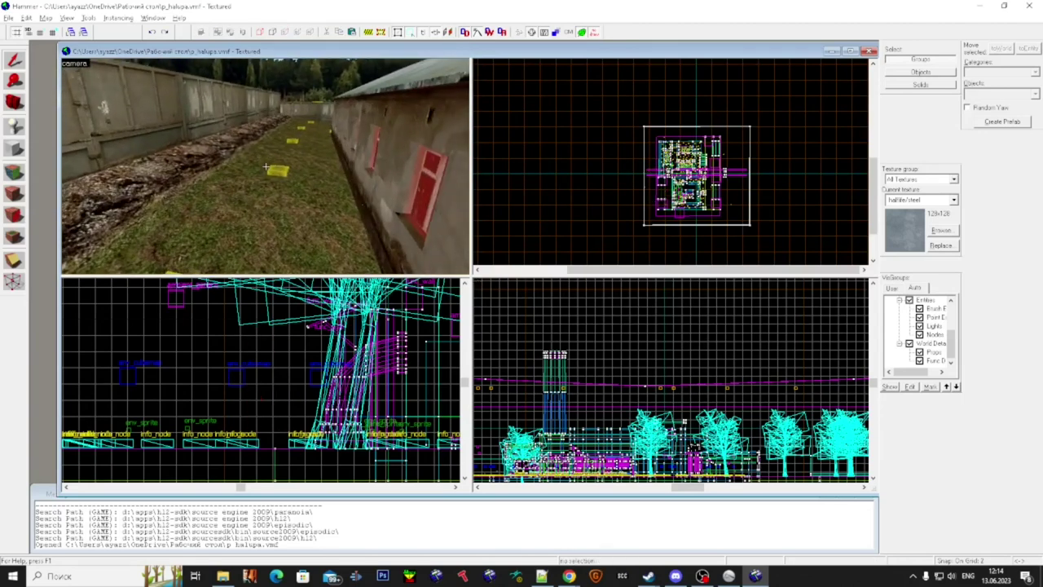
pyautogui.hotkey('ctrl', 'v')
pyautogui.keyDown('ctrl'); pyautogui.click(266, 166); pyautogui.keyUp('ctrl')
pyautogui.press('Up')
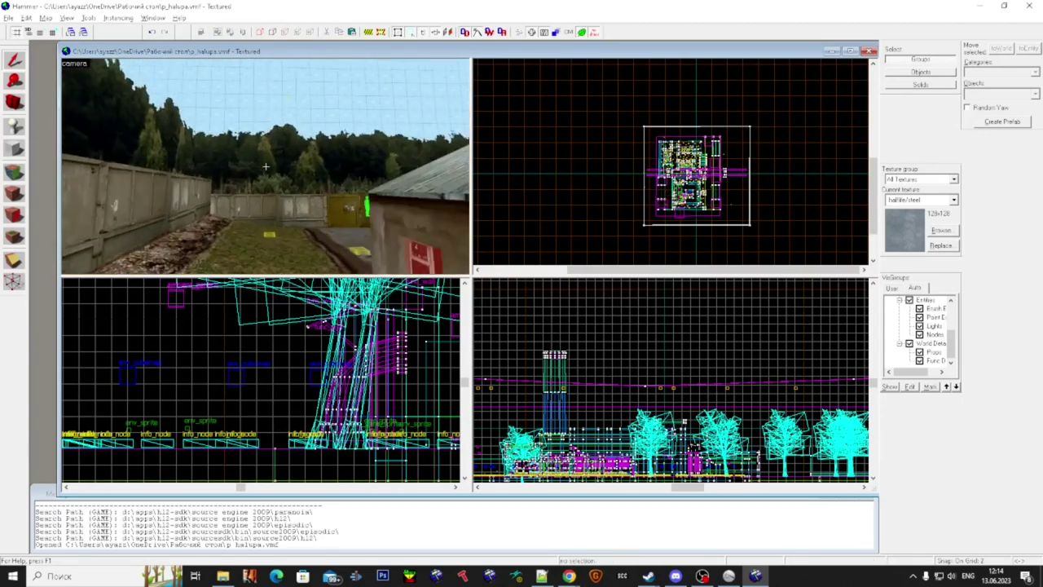
# - Place raised env_cubemap copies over the paved area near the fence gate and between the neighbouring houses
pyautogui.press('w')
pyautogui.keyDown('ctrl'); pyautogui.click(266, 166); pyautogui.keyUp('ctrl')
pyautogui.press('Delete')
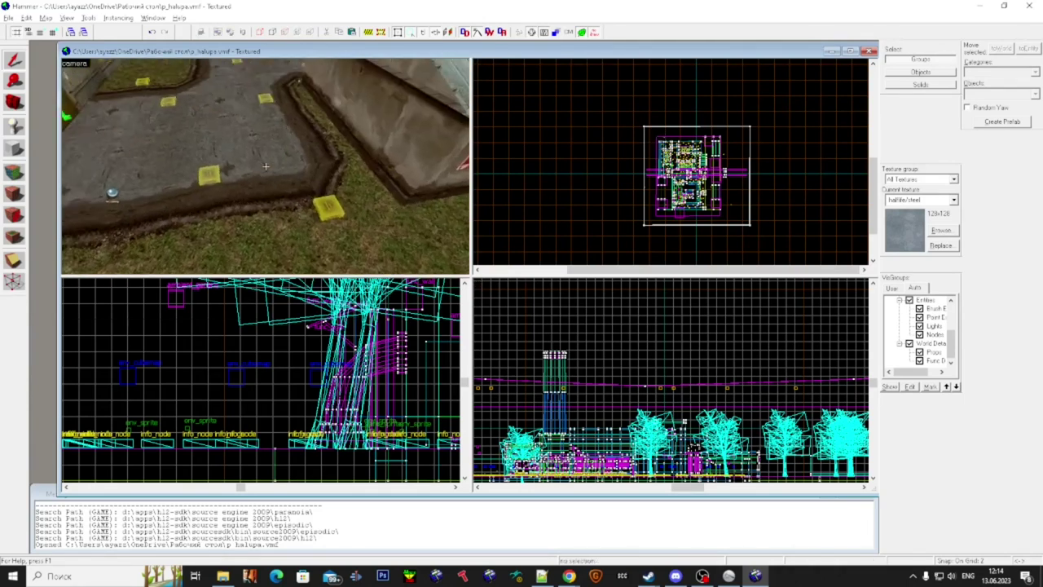
pyautogui.press('w')
pyautogui.hotkey('ctrl', 'v')
pyautogui.keyDown('ctrl'); pyautogui.click(266, 166); pyautogui.keyUp('ctrl')
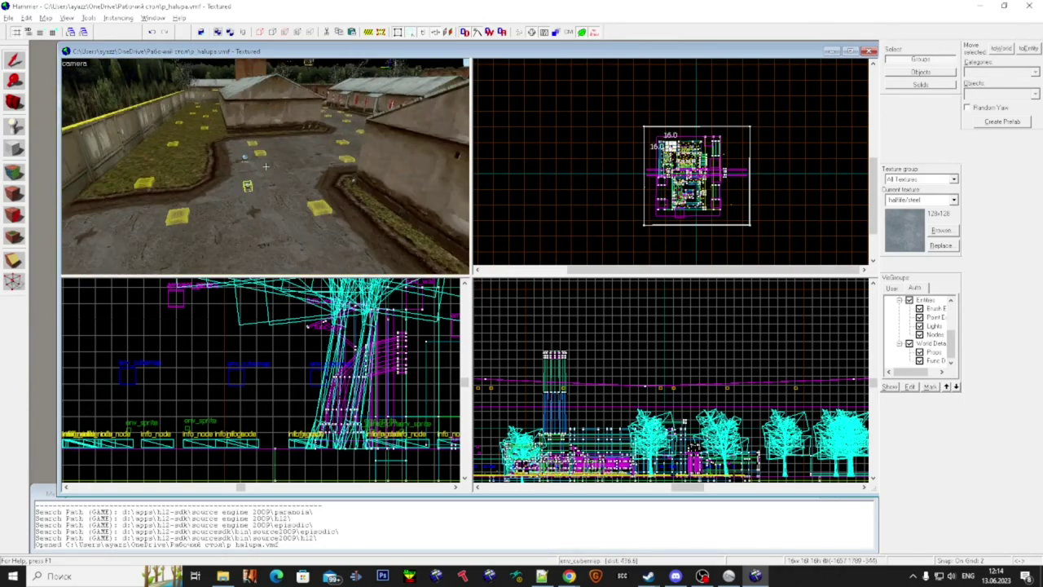
pyautogui.press('Delete')
pyautogui.press('w')
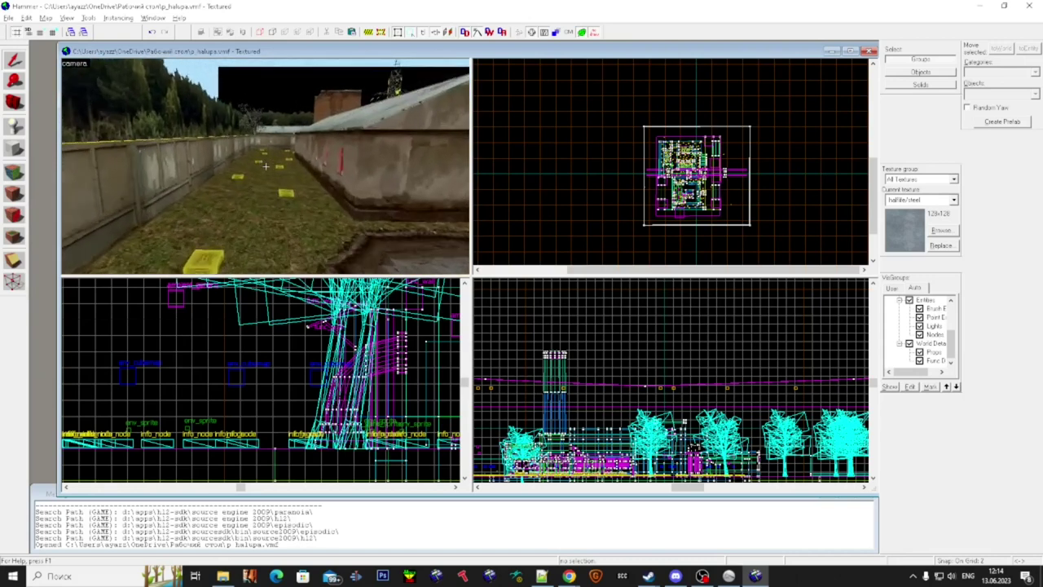
# - Place raised env_cubemap copies along the grass strip between the concrete fence and the rear of the houses
pyautogui.press('w')
pyautogui.hotkey('ctrl', 'v')
pyautogui.keyDown('ctrl'); pyautogui.click(265, 166); pyautogui.keyUp('ctrl')
pyautogui.press('w')
pyautogui.press('Delete')
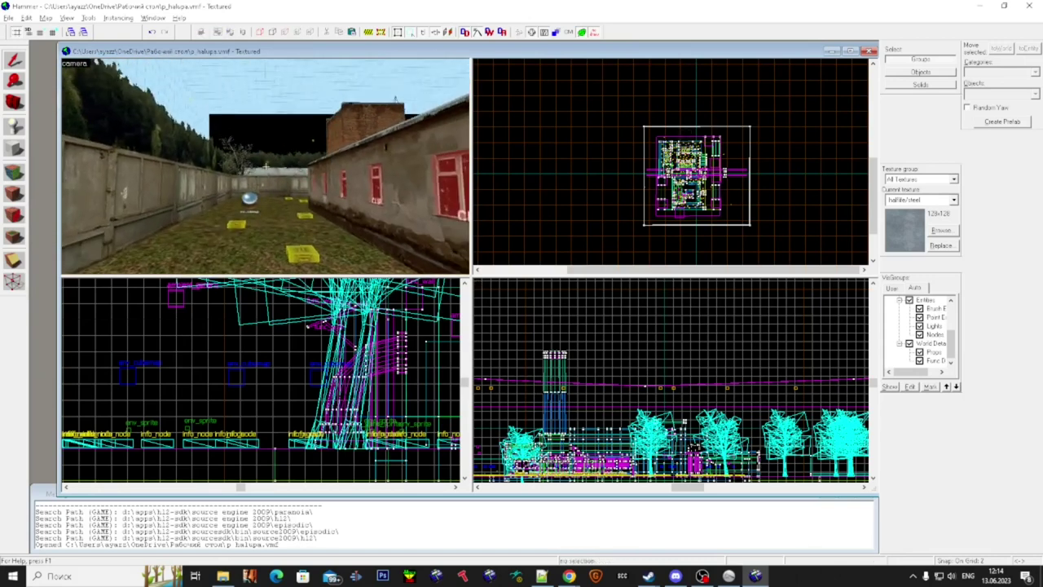
pyautogui.press('w')
pyautogui.hotkey('ctrl', 'v')
pyautogui.keyDown('ctrl'); pyautogui.click(265, 166); pyautogui.keyUp('ctrl')
pyautogui.press('Delete')
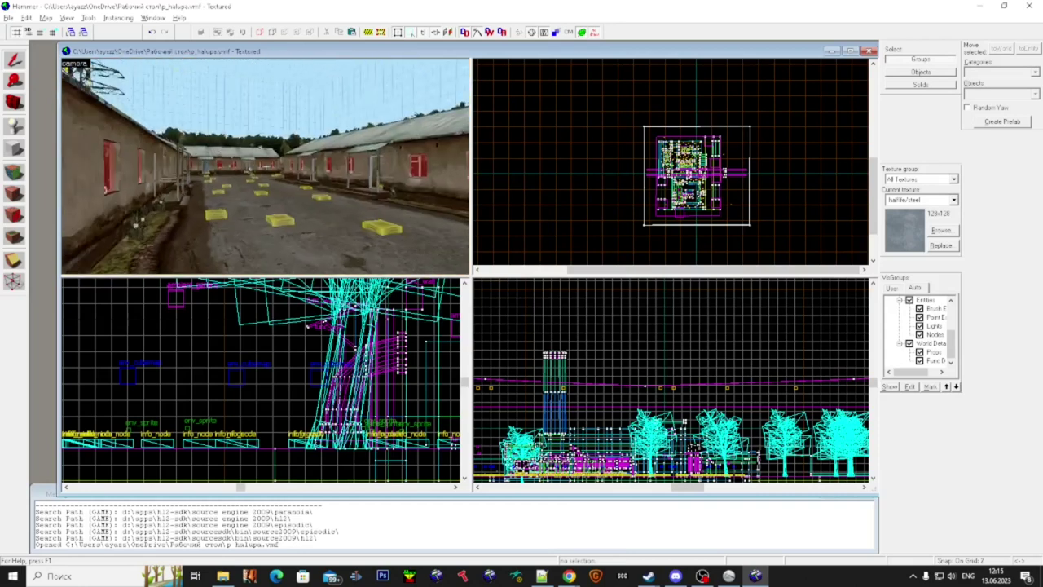
# - Place env_cubemap copies in the wooden-floored hallway and an adjoining room of a house, deleting the lower duplicates
pyautogui.press('w')
pyautogui.hotkey('ctrl', 'v')
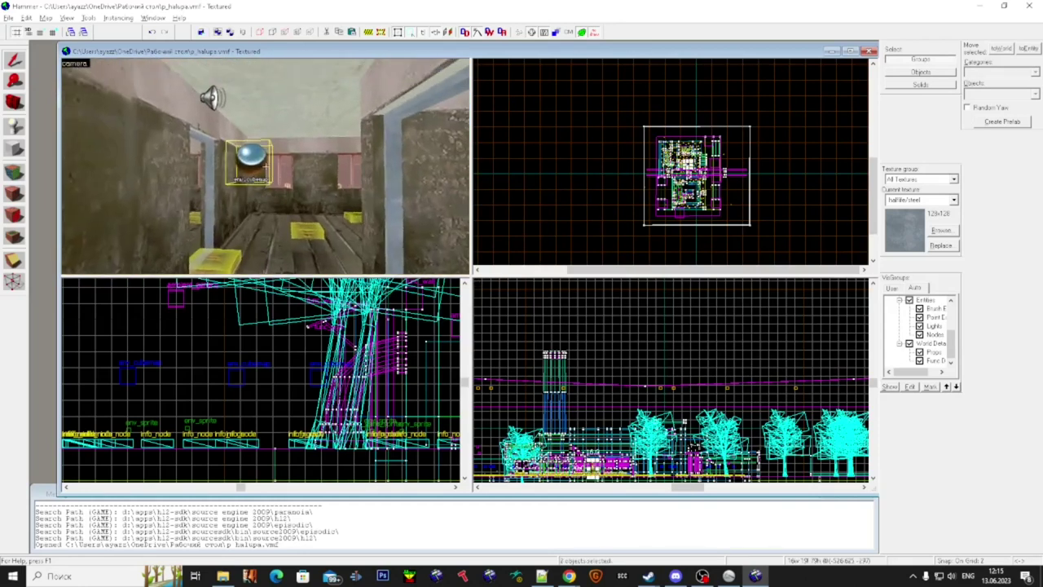
pyautogui.keyDown('ctrl'); pyautogui.click(265, 166); pyautogui.keyUp('ctrl')
pyautogui.press('Delete')
pyautogui.hotkey('ctrl', 'v')
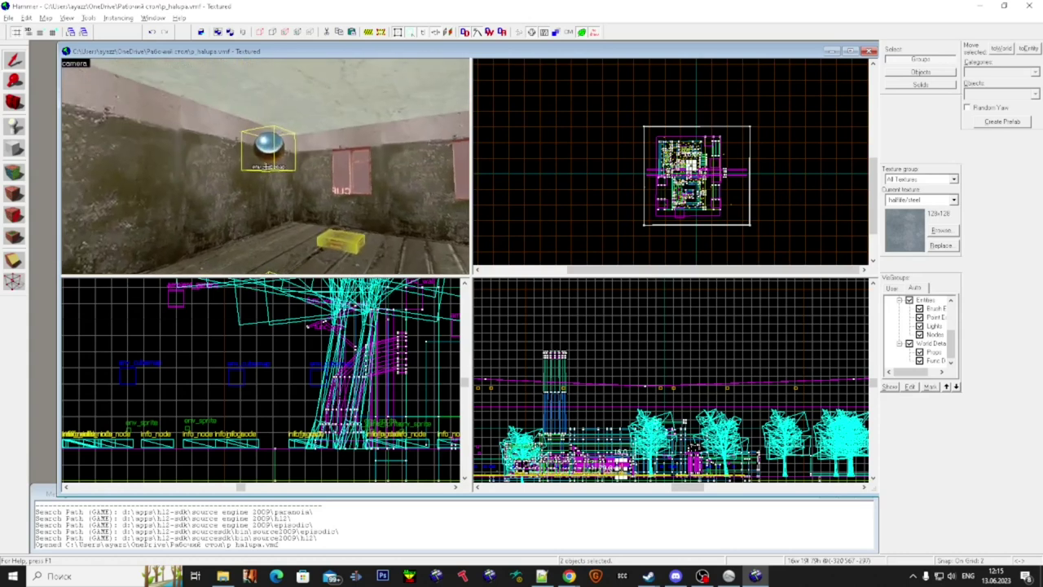
pyautogui.keyDown('ctrl'); pyautogui.click(266, 166); pyautogui.keyUp('ctrl')
pyautogui.press('Delete')
pyautogui.press('w')
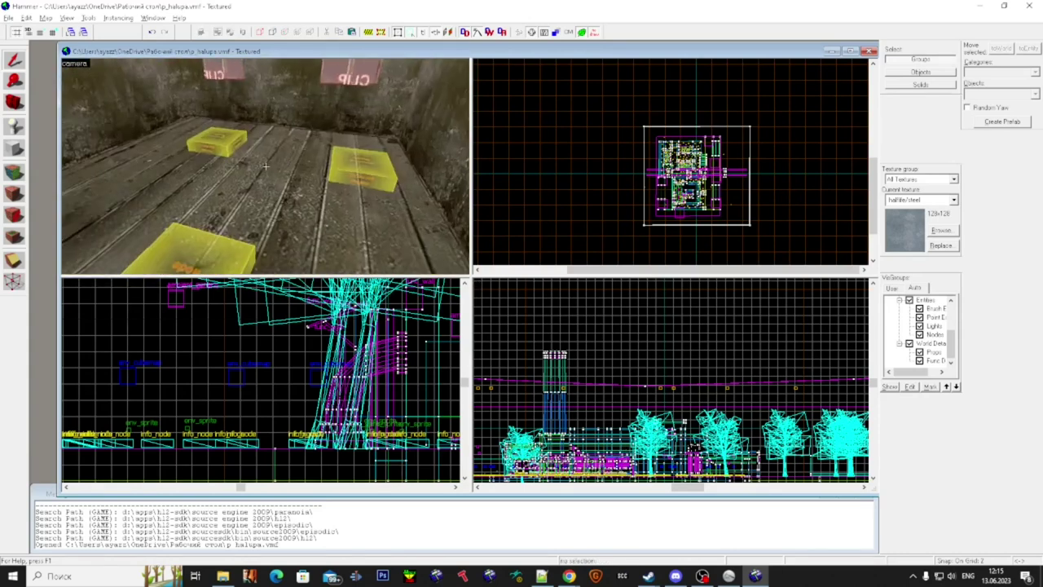
# - Place one env_cubemap copy near the ceiling in each of the next wooden-floored rooms, deleting the lower duplicates
pyautogui.hotkey('ctrl', 'v')
pyautogui.keyDown('ctrl'); pyautogui.click(266, 166); pyautogui.keyUp('ctrl')
pyautogui.press('Delete')
pyautogui.press('w')
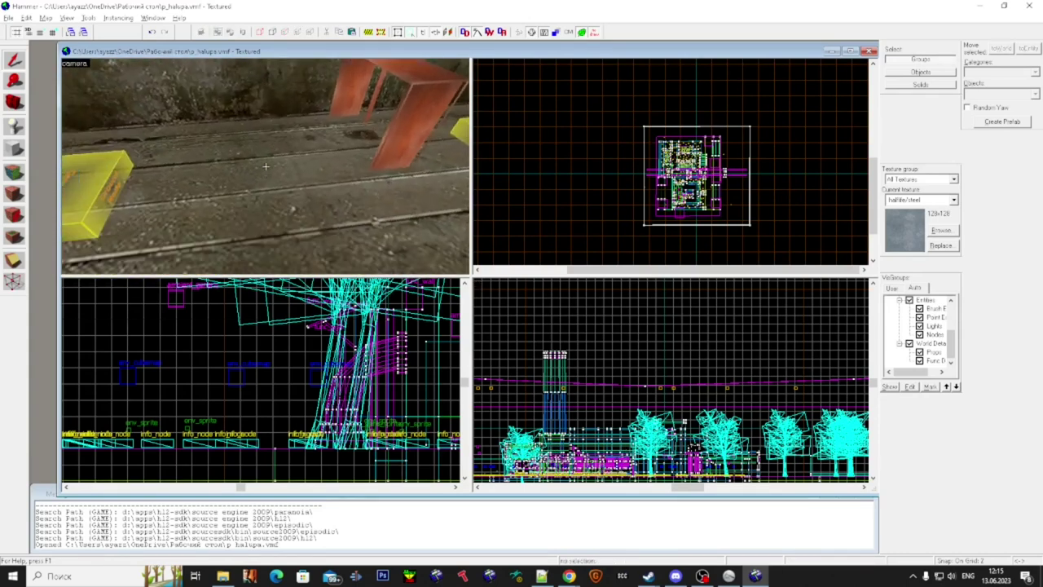
pyautogui.hotkey('ctrl', 'v')
pyautogui.keyDown('ctrl'); pyautogui.click(266, 166); pyautogui.keyUp('ctrl')
pyautogui.press('Delete')
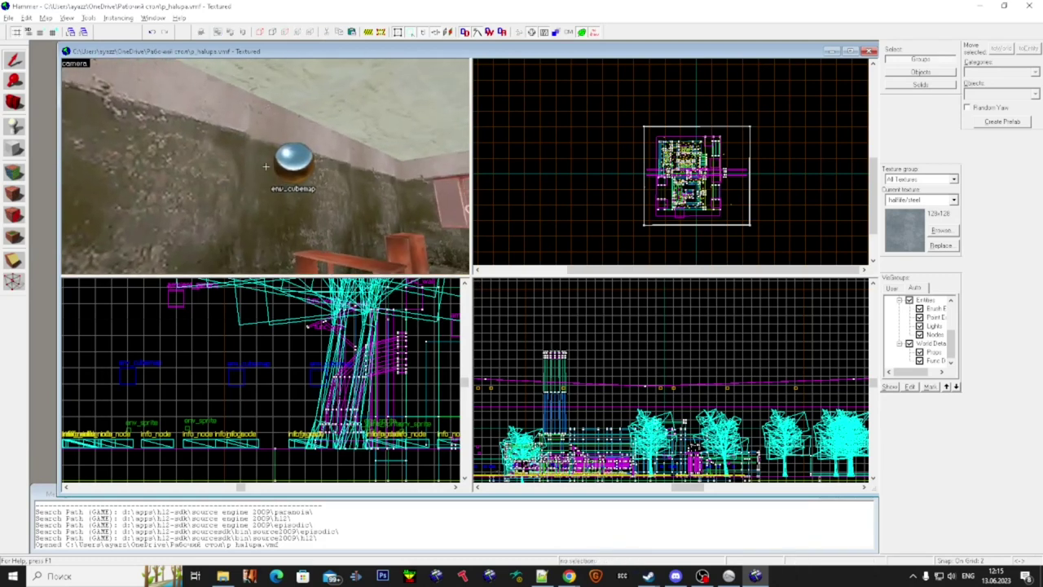
pyautogui.hotkey('ctrl', 'v')
pyautogui.keyDown('ctrl'); pyautogui.click(265, 166); pyautogui.keyUp('ctrl')
pyautogui.press('Delete')
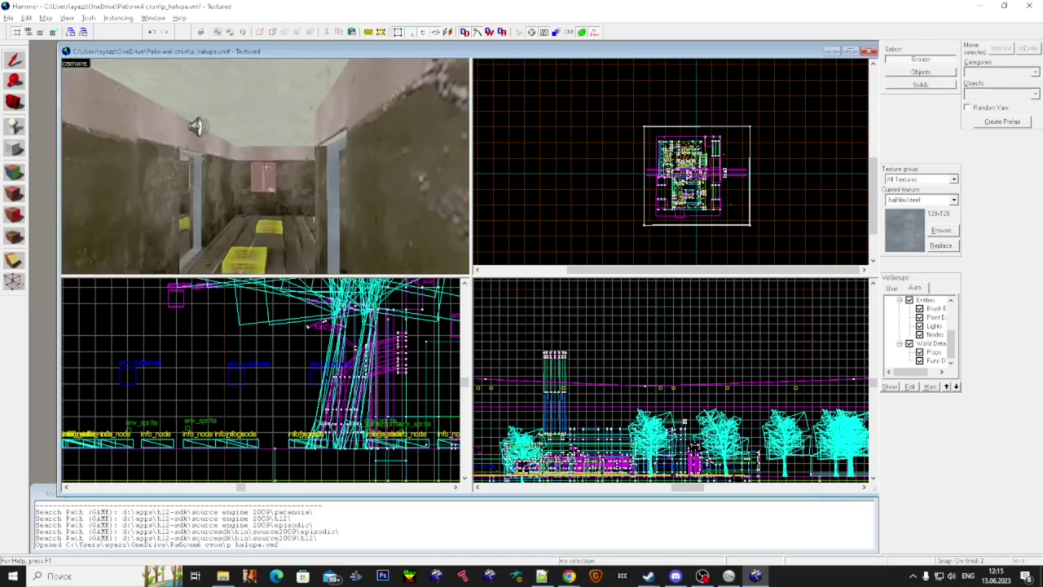
# - Place env_cubemap copies in the narrow wooden-floored hallway and the spot beyond its doorway, deleting the lower duplicates
pyautogui.hotkey('ctrl', 'v')
pyautogui.keyDown('ctrl'); pyautogui.click(266, 166); pyautogui.keyUp('ctrl')
pyautogui.press('Delete')
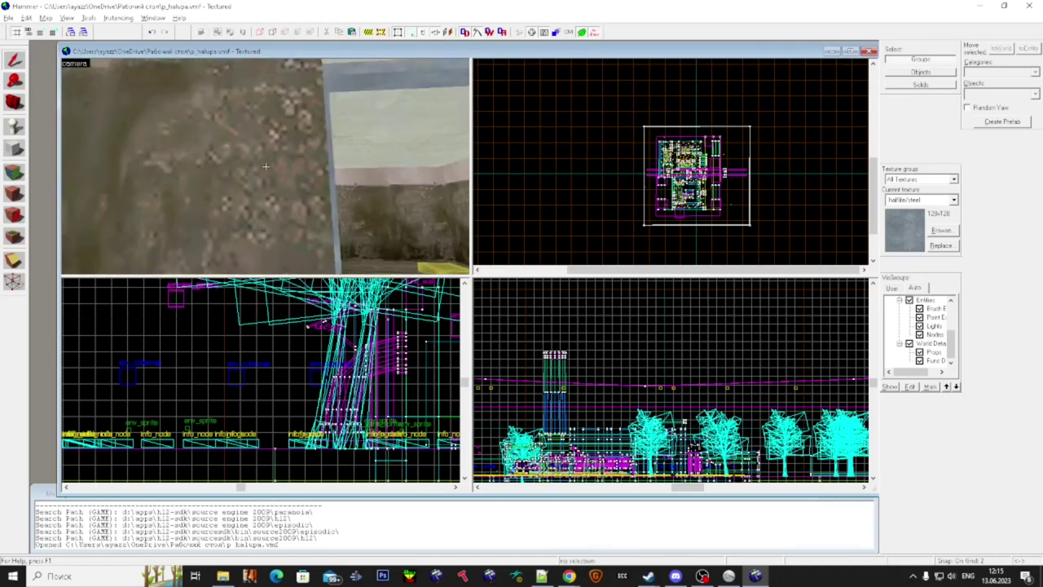
pyautogui.hotkey('ctrl', 'v')
pyautogui.keyDown('ctrl'); pyautogui.click(266, 166); pyautogui.keyUp('ctrl')
pyautogui.press('Delete')
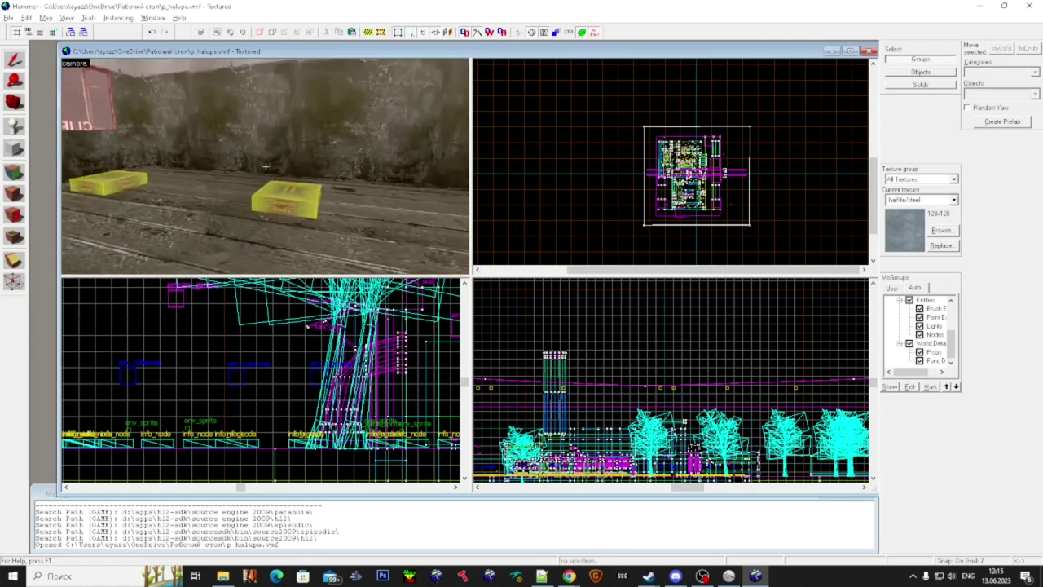
# - Place an env_cubemap copy in each of the two following rooms with info_nodes on the plank floor, deleting the lower duplicates
pyautogui.hotkey('ctrl', 'v')
pyautogui.keyDown('ctrl'); pyautogui.click(265, 166); pyautogui.keyUp('ctrl')
pyautogui.press('Delete')
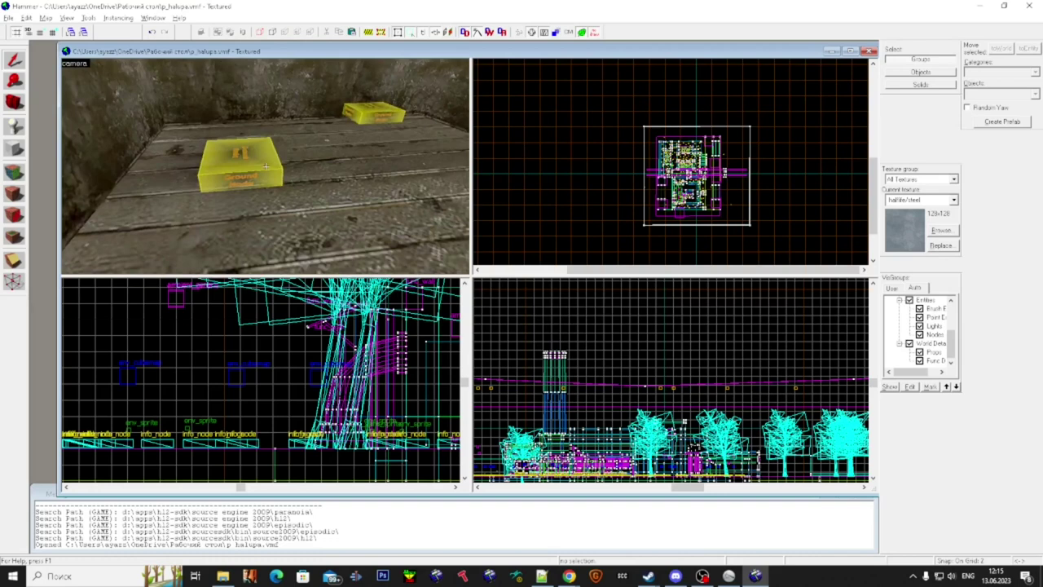
pyautogui.hotkey('ctrl', 'v')
pyautogui.keyDown('ctrl'); pyautogui.click(266, 167); pyautogui.keyUp('ctrl')
pyautogui.press('Delete')
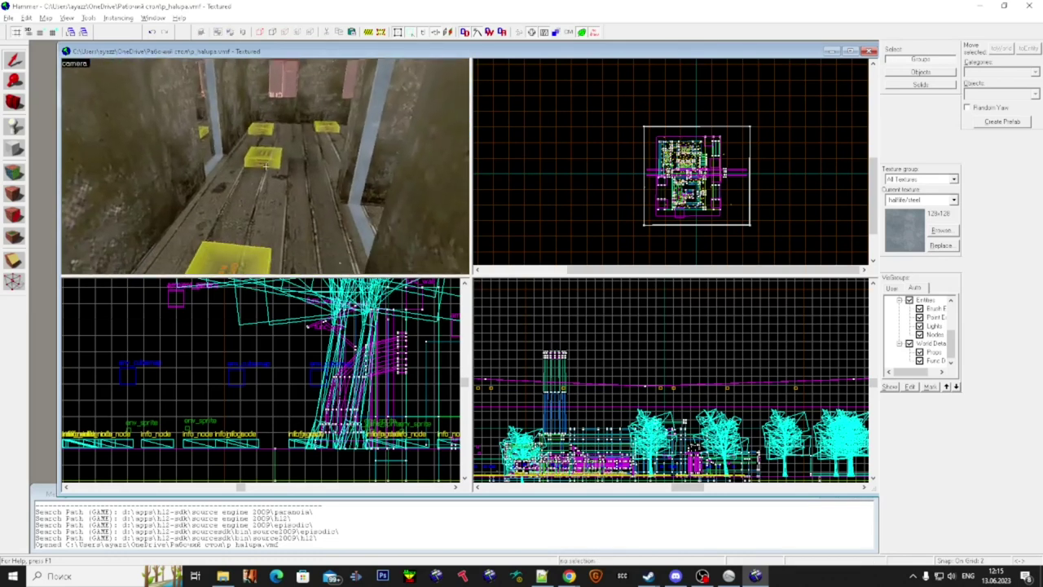
# - Place env_cubemap copies near the ceiling in the long passage and the adjoining room with two clip-covered windows, deleting the lower duplicates
pyautogui.hotkey('ctrl', 'v')
pyautogui.keyDown('ctrl'); pyautogui.click(265, 166); pyautogui.keyUp('ctrl')
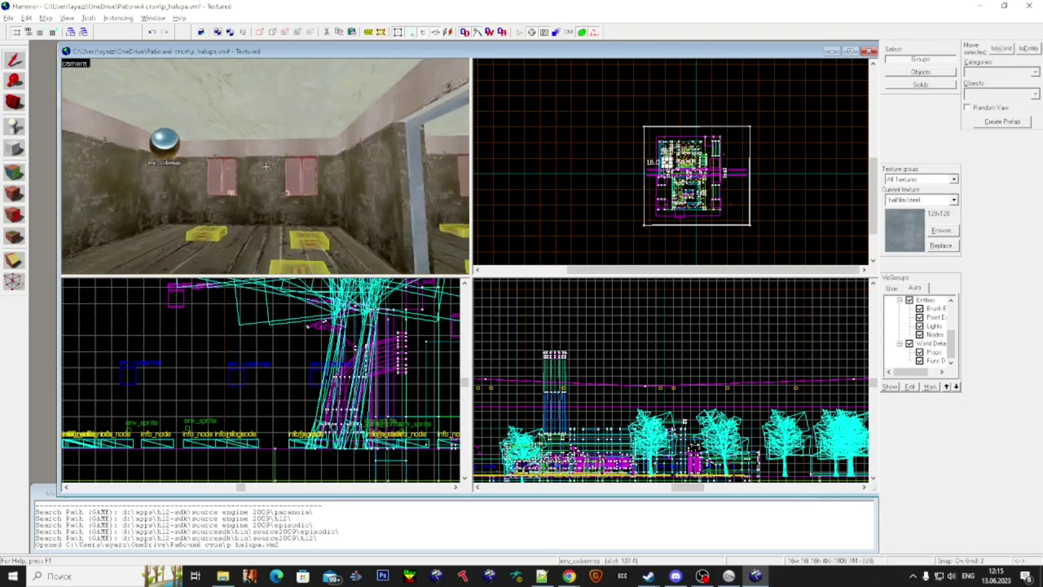
pyautogui.press('Delete')
pyautogui.hotkey('ctrl', 'v')
pyautogui.keyDown('ctrl'); pyautogui.click(266, 166); pyautogui.keyUp('ctrl')
pyautogui.press('Delete')
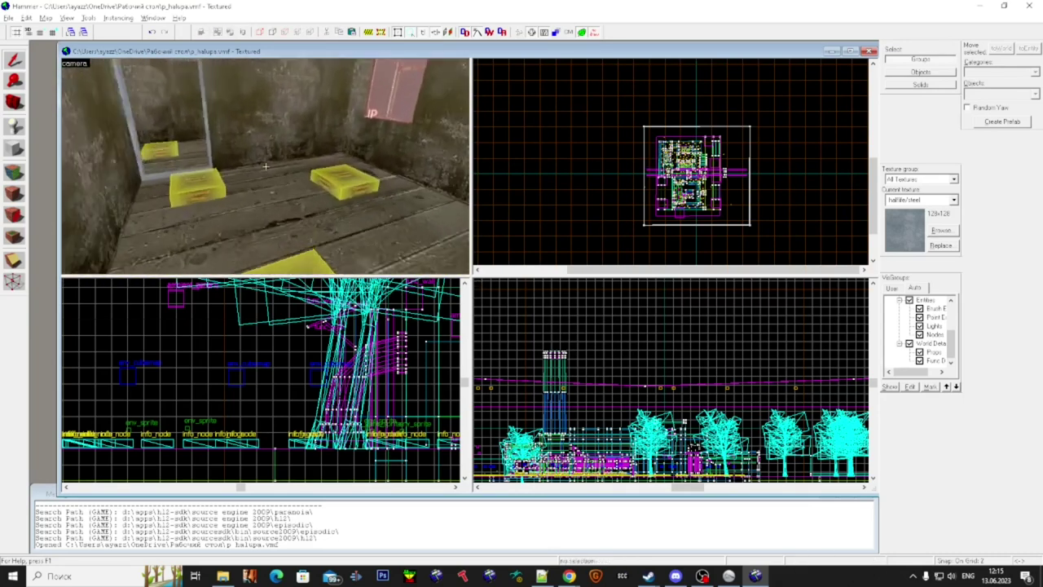
# - Place env_cubemap copies near the ceiling in the house's last three connected rooms, deleting the lower duplicates
pyautogui.hotkey('ctrl', 'v')
pyautogui.keyDown('ctrl'); pyautogui.click(266, 166); pyautogui.keyUp('ctrl')
pyautogui.press('Delete')
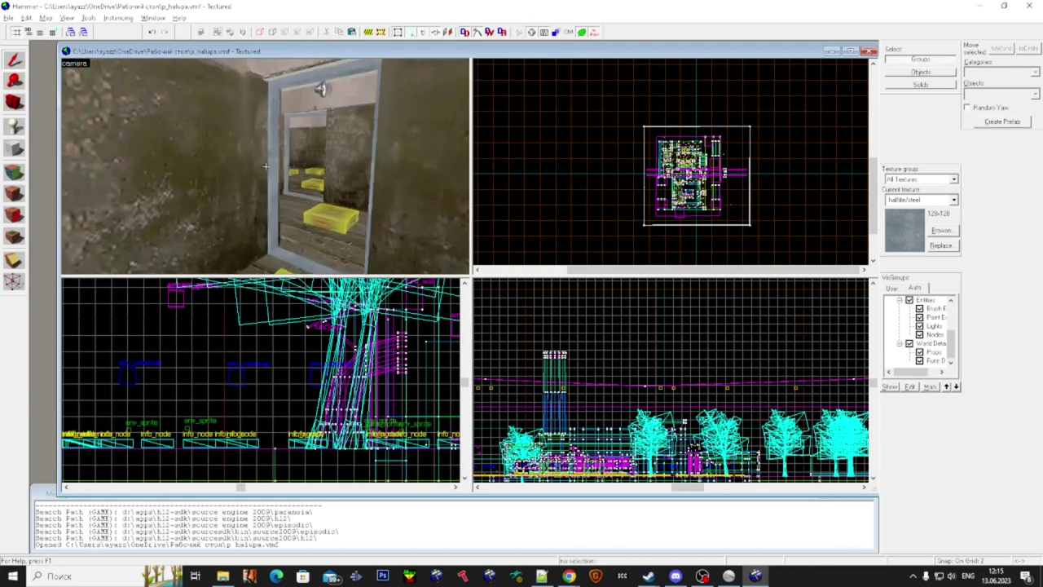
pyautogui.hotkey('ctrl', 'v')
pyautogui.keyDown('ctrl'); pyautogui.click(266, 166); pyautogui.keyUp('ctrl')
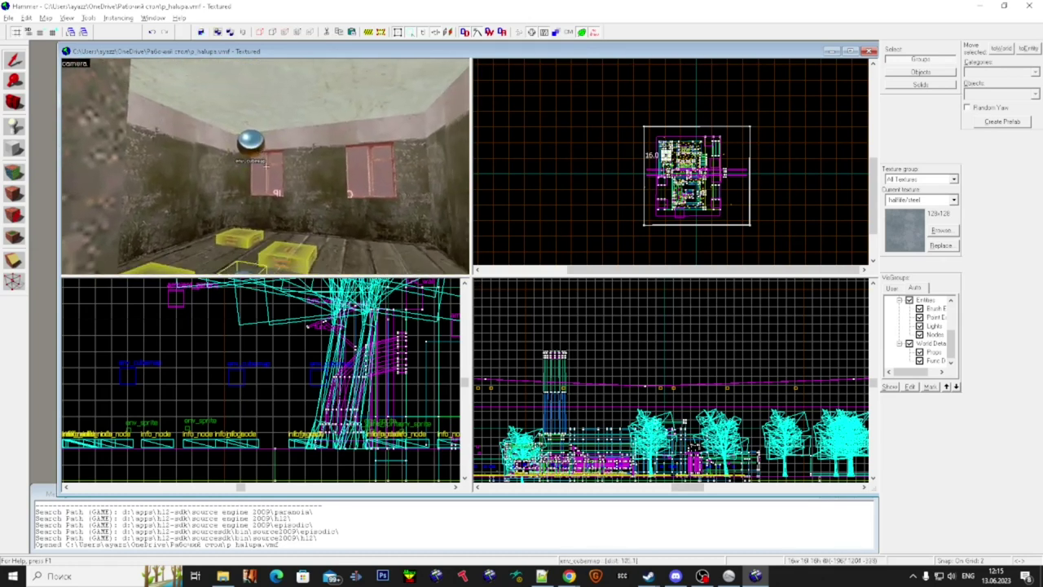
pyautogui.press('Delete')
pyautogui.hotkey('ctrl', 'v')
pyautogui.keyDown('ctrl'); pyautogui.click(266, 166); pyautogui.keyUp('ctrl')
pyautogui.press('Delete')
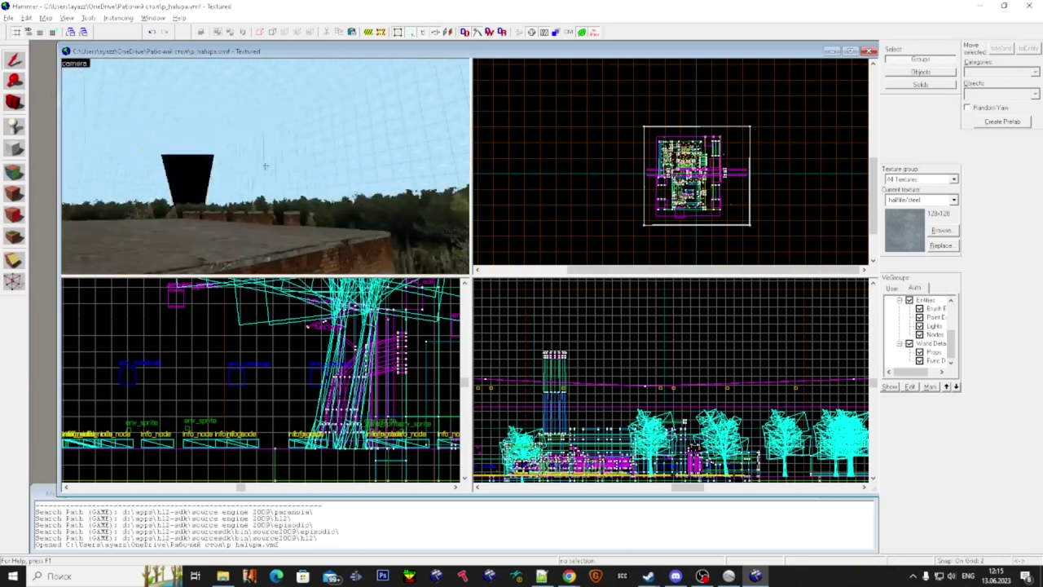
# - Replace the sky texture on the brushes enclosing the map with tools/toolsskybox2d
pyautogui.press('w')
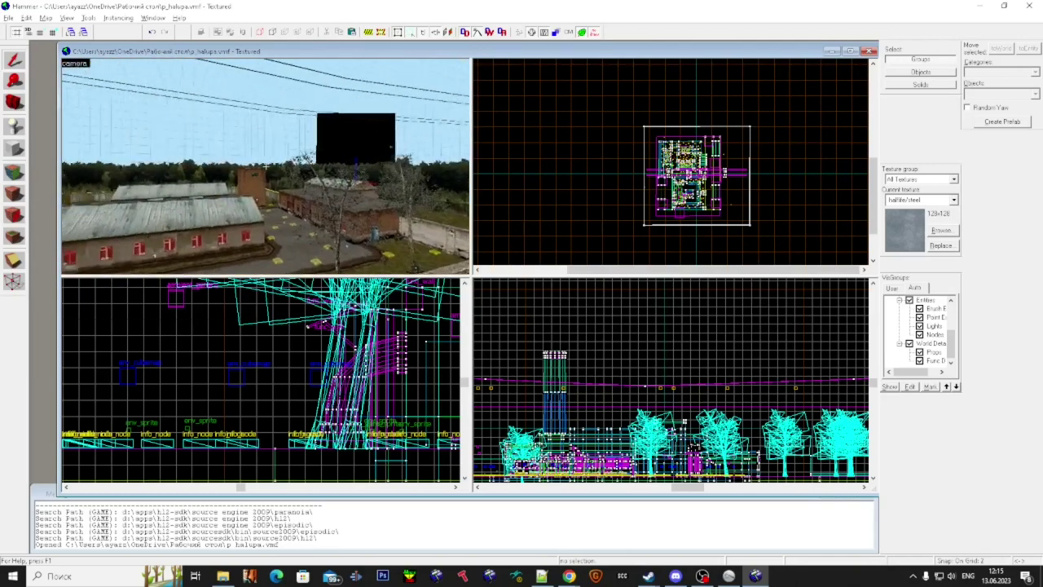
pyautogui.press('w')
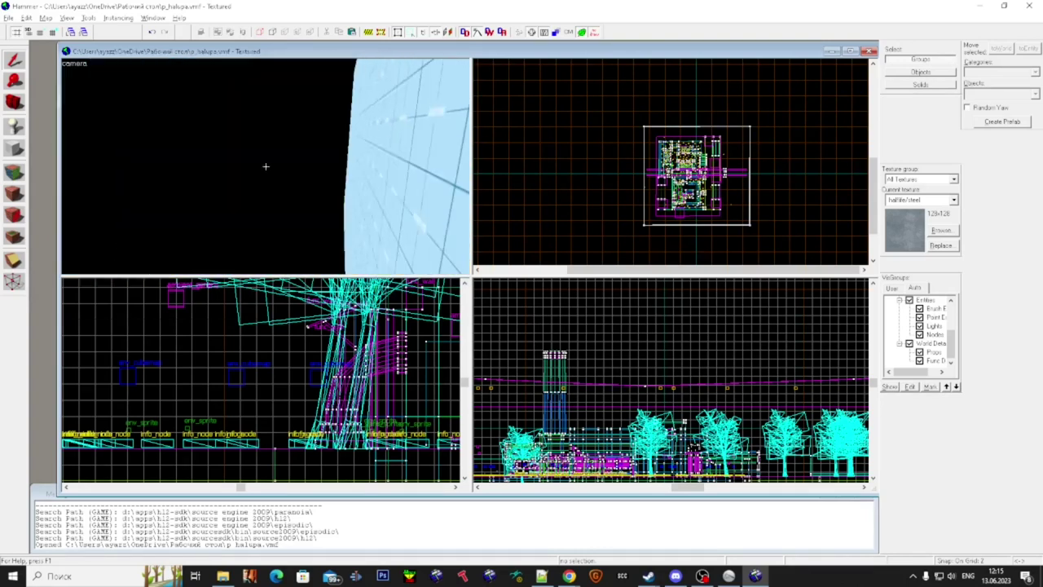
pyautogui.press('w')
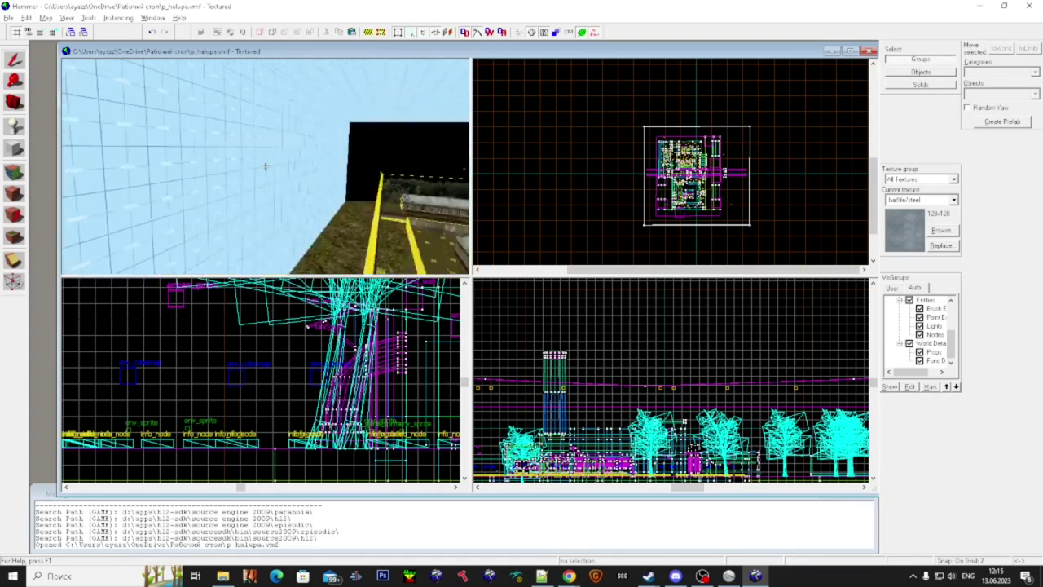
pyautogui.click(266, 167)
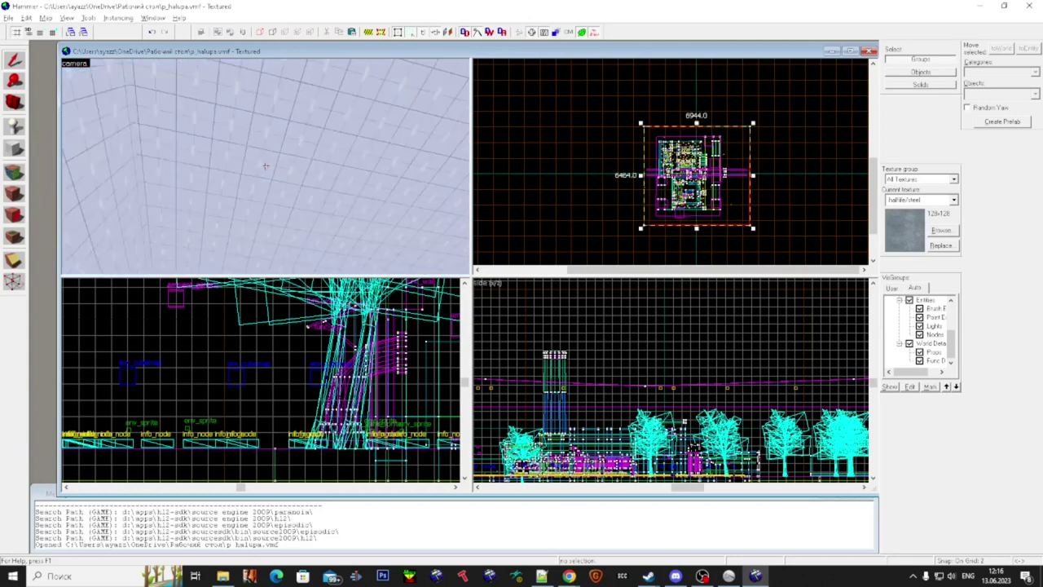
pyautogui.press('z')
pyautogui.click(14, 173)
pyautogui.click(298, 175)
pyautogui.click(499, 340)
pyautogui.click(576, 240)
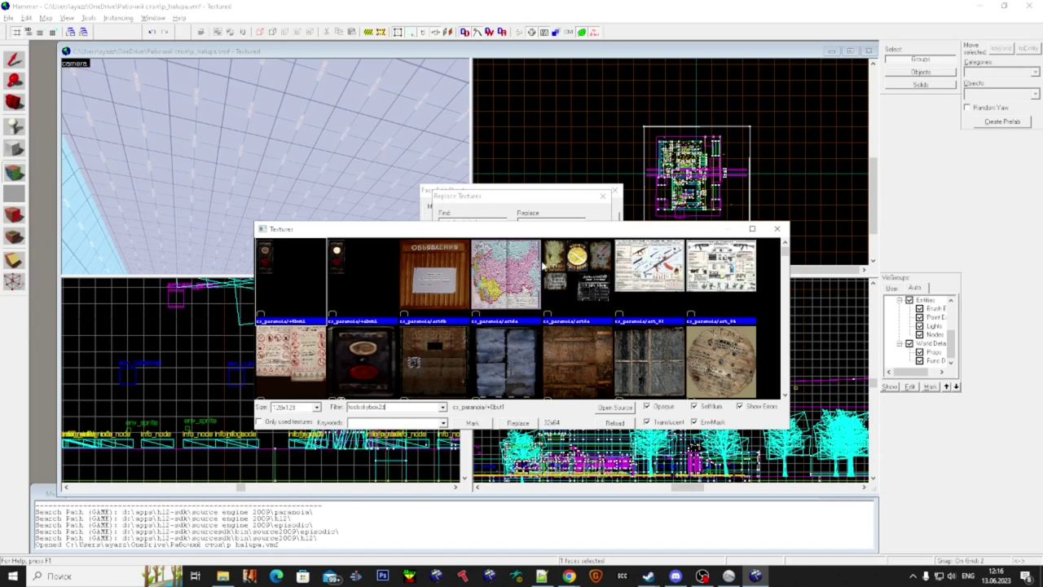
pyautogui.doubleClick(291, 279)
pyautogui.click(544, 362)
pyautogui.click(549, 322)
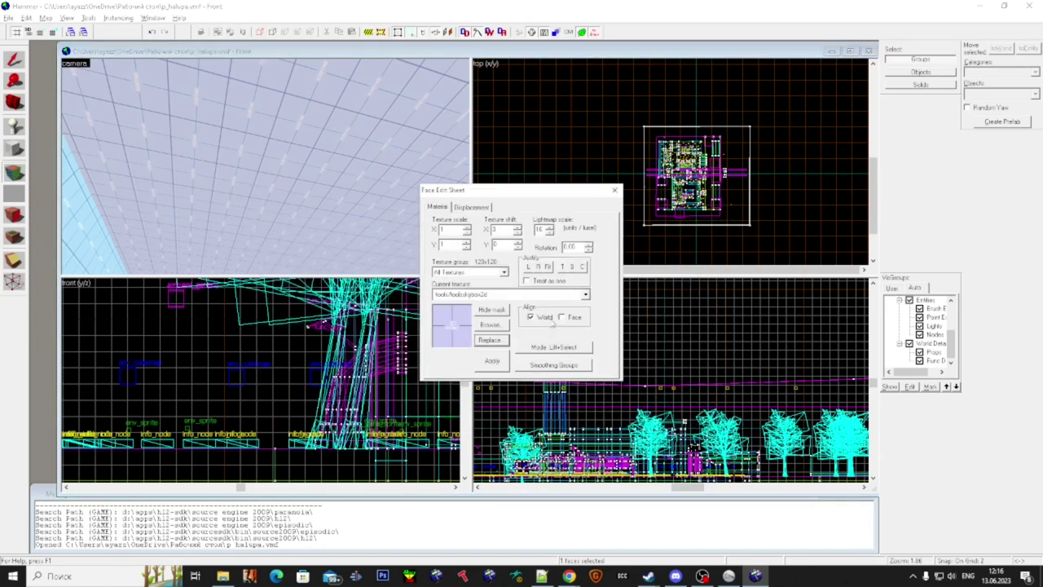
pyautogui.click(614, 190)
# - Examine the retextured sky enclosure, the outer fence, the house surroundings and the brick chimney across the map
pyautogui.press('z')
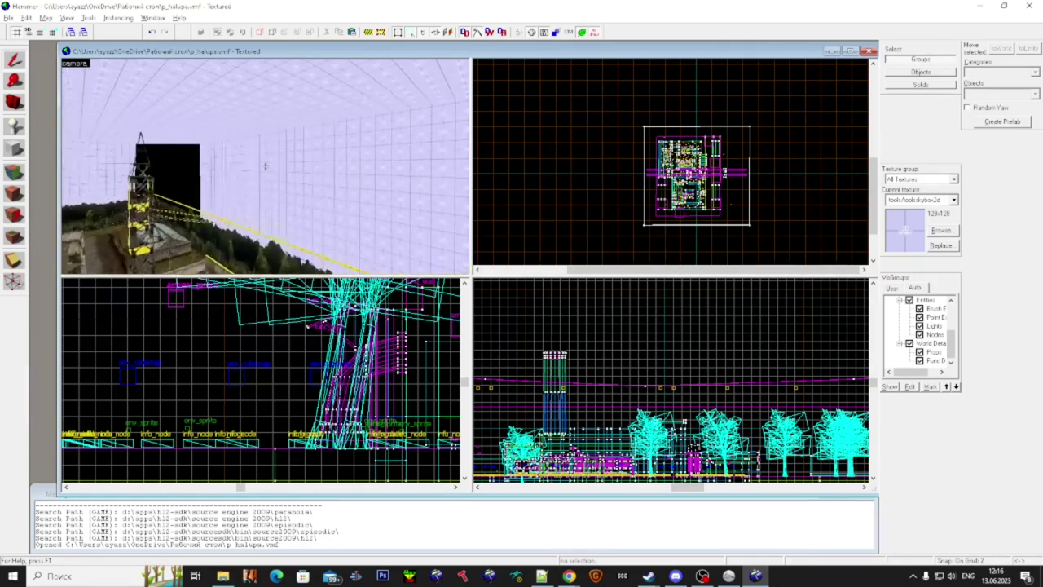
pyautogui.press('w')
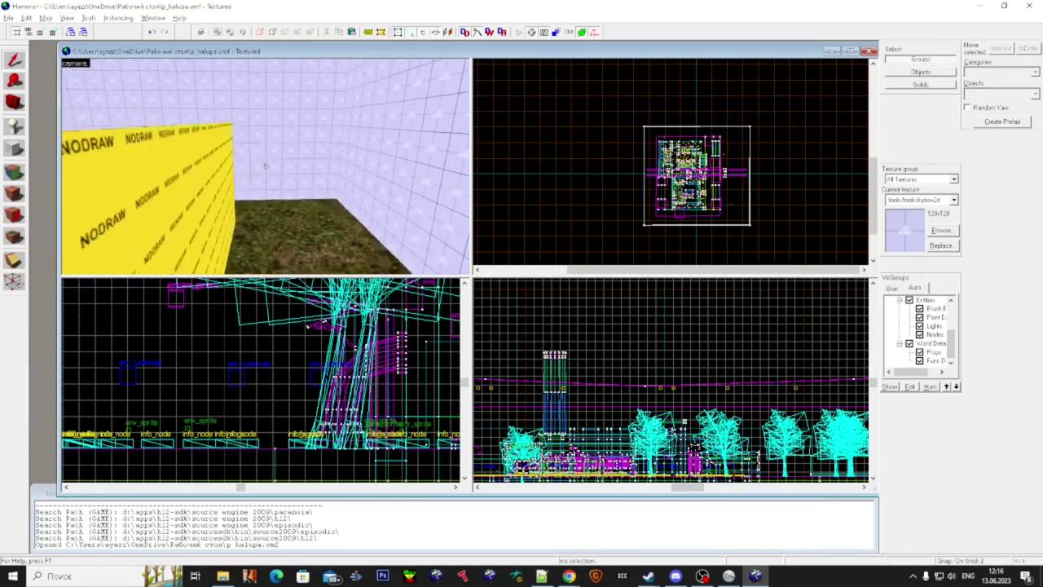
pyautogui.press('w')
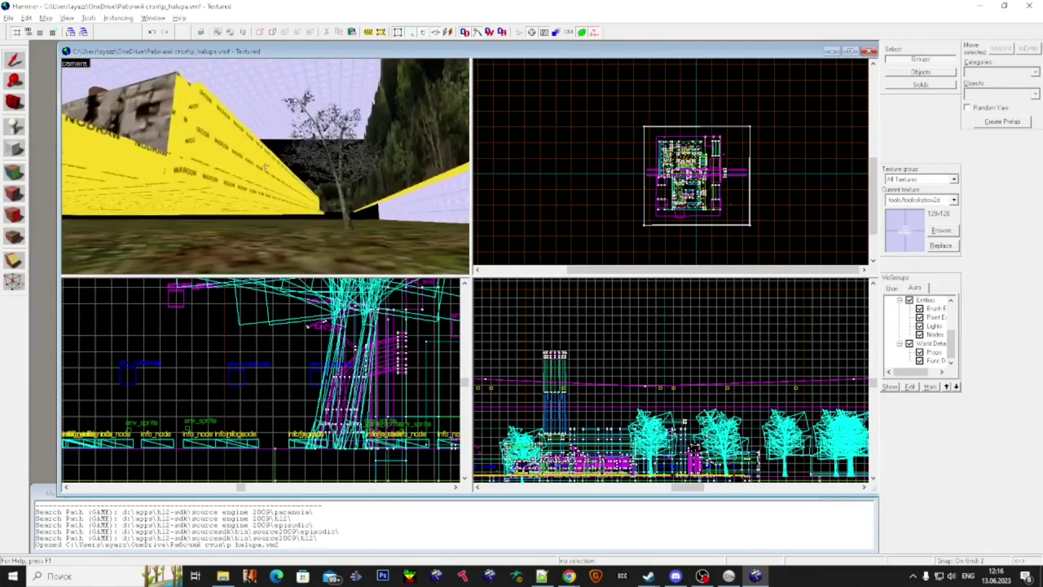
pyautogui.press('w')
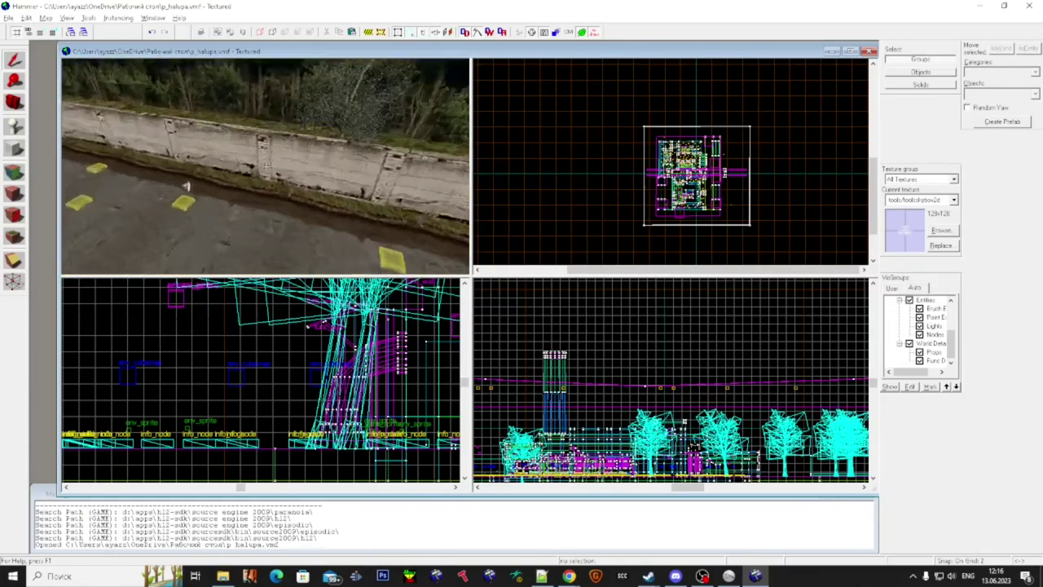
pyautogui.press('w')
pyautogui.press('w')
pyautogui.press('w')
pyautogui.press('w')
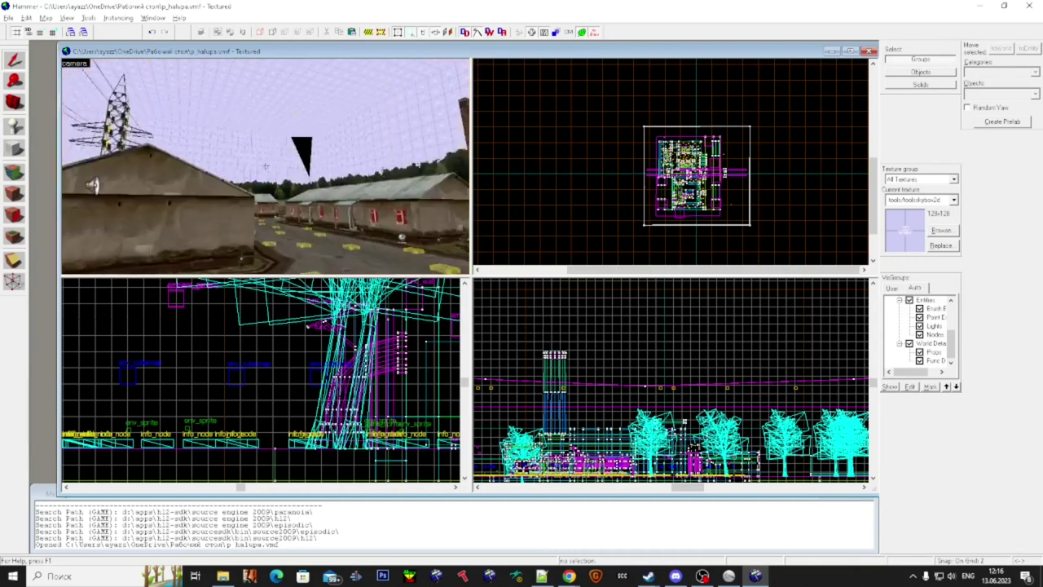
pyautogui.press('w')
pyautogui.press('w')
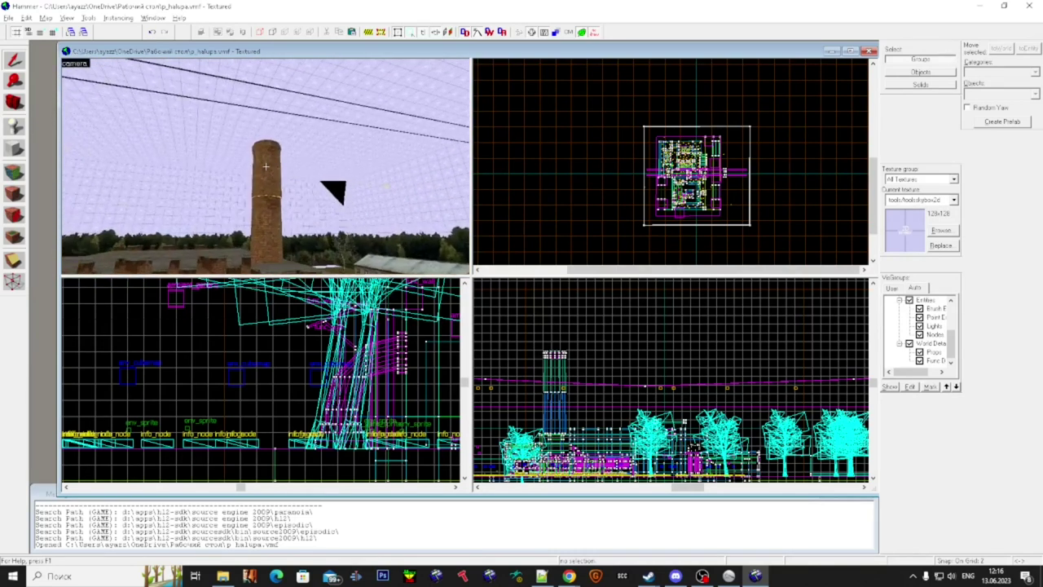
pyautogui.press('w')
# - Delete the upper cylindrical section of the tall brick chimney
pyautogui.click(266, 166)
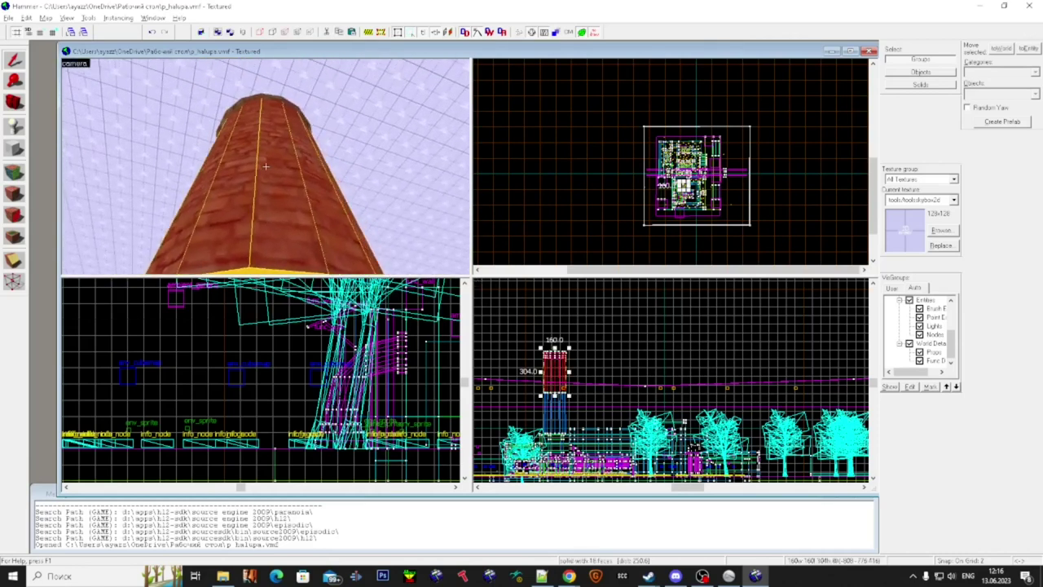
pyautogui.press('w')
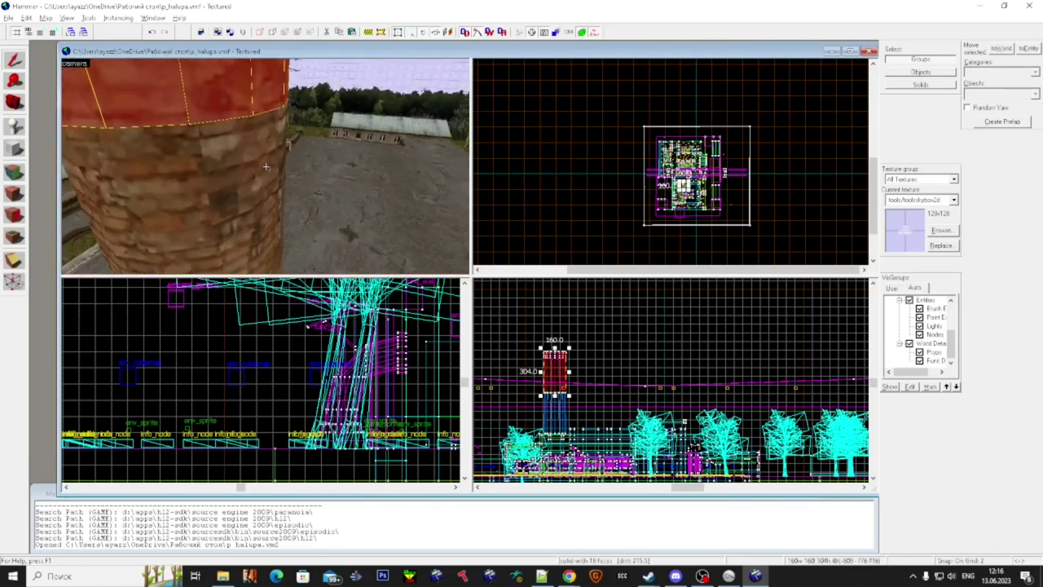
pyautogui.press('s')
pyautogui.press('z')
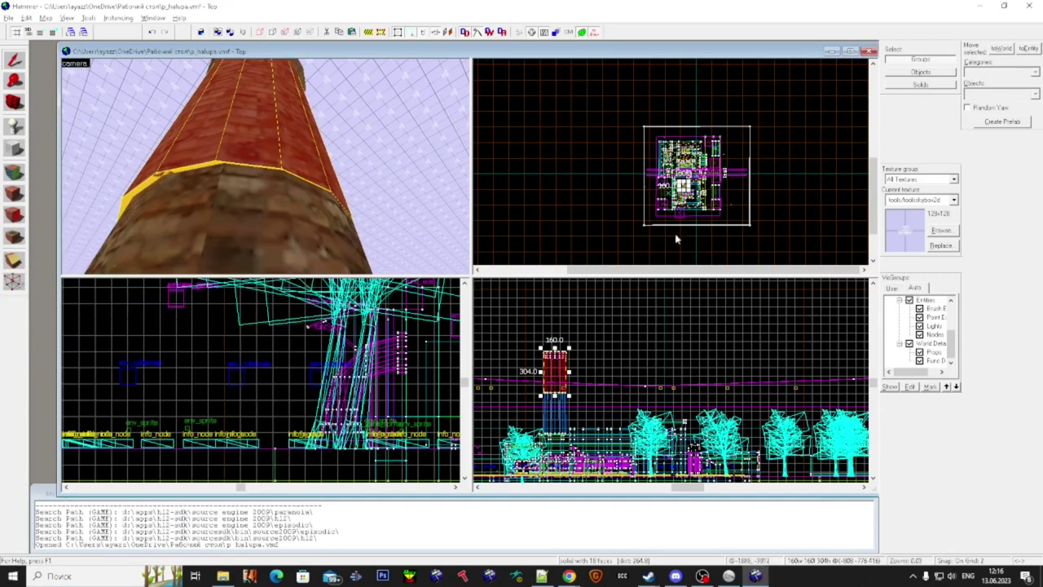
pyautogui.scroll(10, 675, 238)
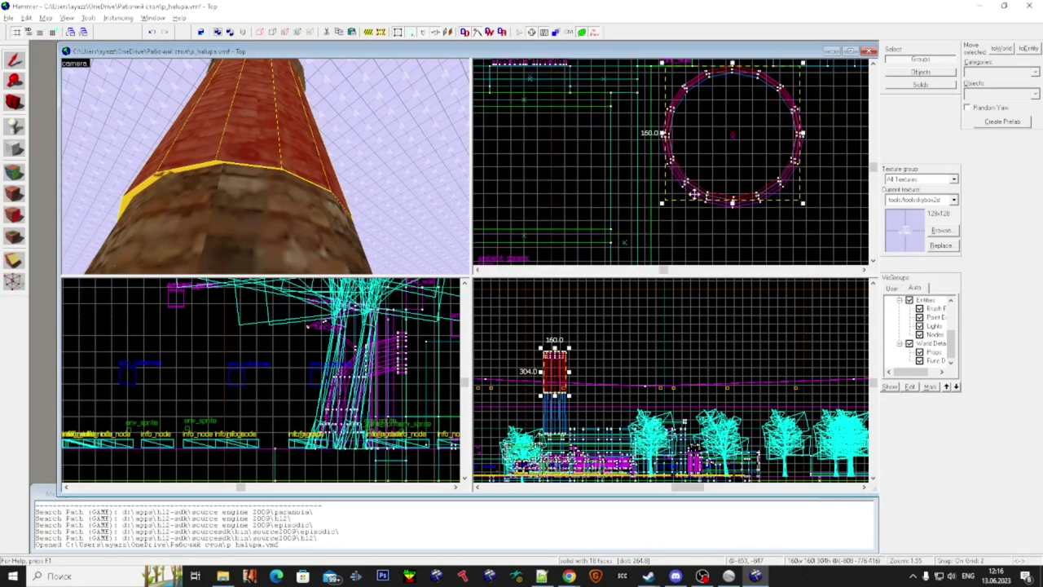
pyautogui.scroll(3, 671, 192)
pyautogui.click(284, 176)
pyautogui.click(279, 157)
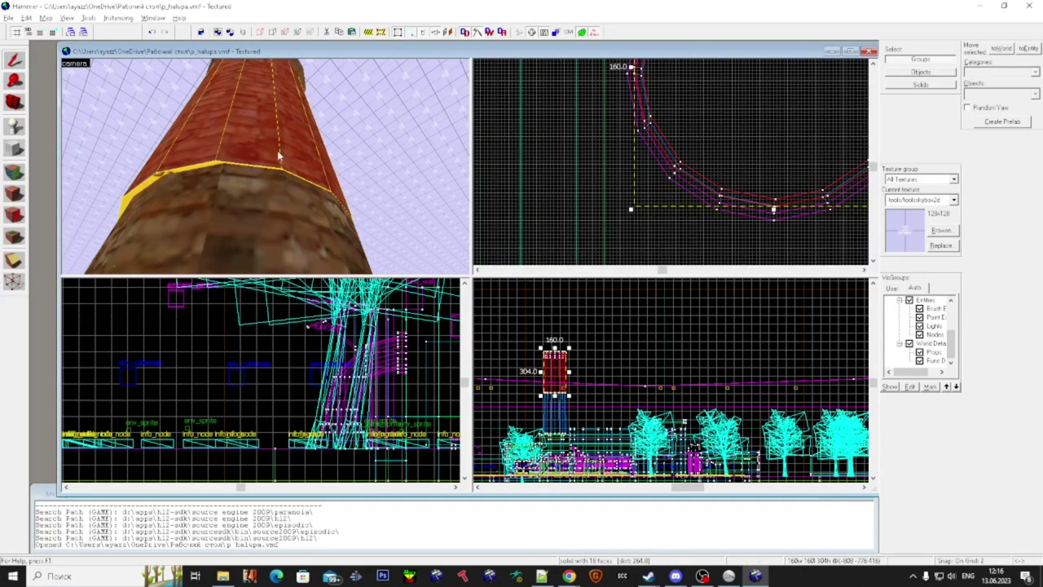
pyautogui.press('Delete')
# - Duplicate the chimney's lower brick section upward and set the copy on top as the new upper section
pyautogui.click(275, 224)
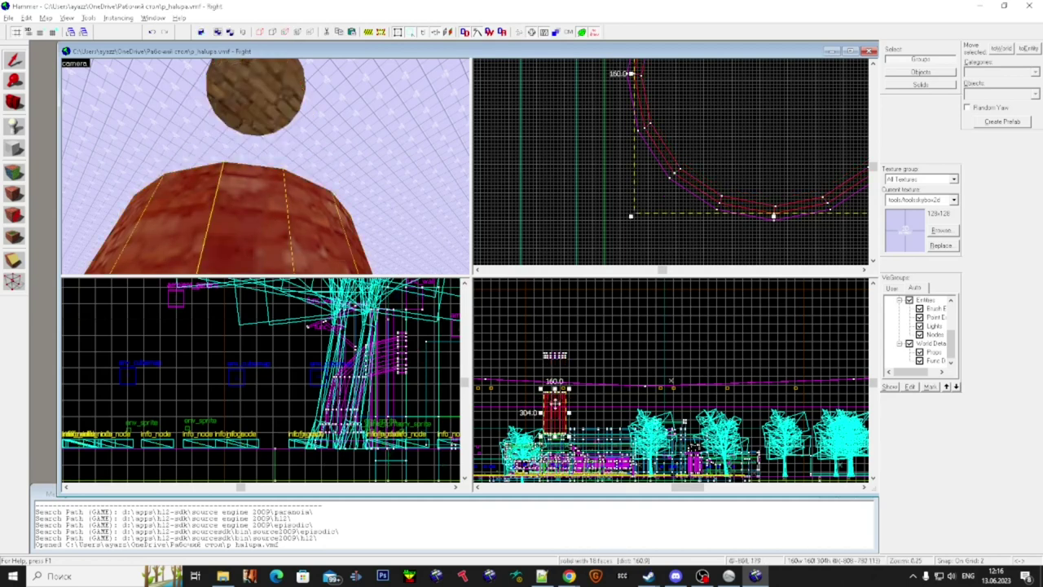
pyautogui.scroll(6, 555, 405)
pyautogui.keyDown('shift'); pyautogui.moveTo(554, 405); pyautogui.dragTo(591, 321); pyautogui.keyUp('shift')
pyautogui.scroll(4, 563, 375)
pyautogui.scroll(4, 608, 391)
pyautogui.moveTo(613, 393); pyautogui.dragTo(583, 325)
pyautogui.scroll(-5, 593, 350)
pyautogui.scroll(8, 601, 352)
pyautogui.moveTo(603, 371); pyautogui.dragTo(600, 321)
# - Align the copied upper chimney section with the lower section at their joint in the side and top views
pyautogui.scroll(-4, 608, 334)
pyautogui.click(608, 335)
pyautogui.scroll(-4, 608, 341)
pyautogui.scroll(3, 613, 379)
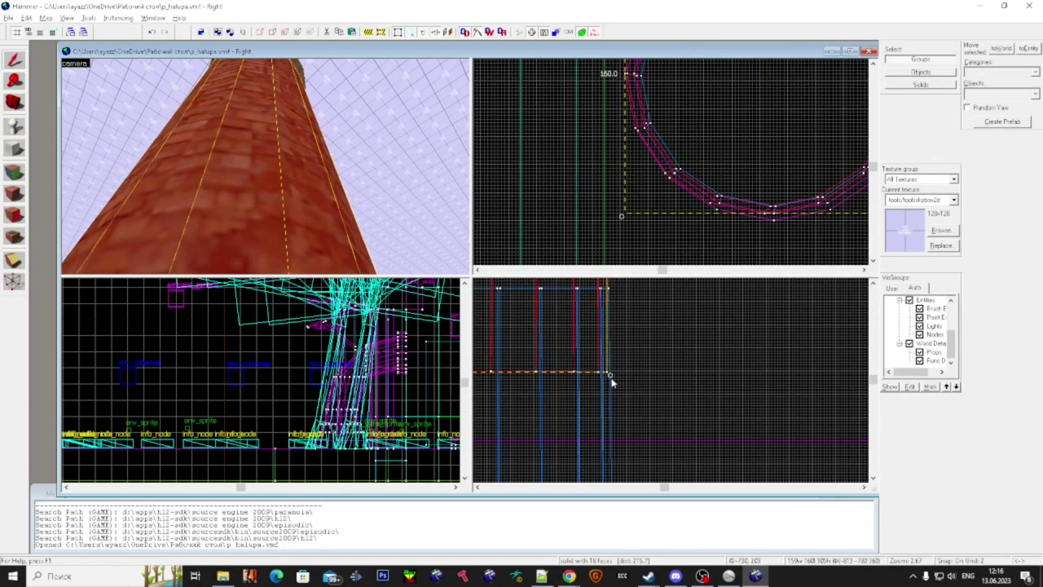
pyautogui.scroll(-1, 612, 379)
pyautogui.scroll(7, 609, 340)
pyautogui.moveTo(611, 391); pyautogui.dragTo(609, 282)
pyautogui.scroll(5, 612, 369)
pyautogui.scroll(4, 618, 330)
pyautogui.moveTo(625, 316); pyautogui.dragTo(661, 351)
pyautogui.scroll(-6, 675, 198)
pyautogui.scroll(8, 726, 121)
pyautogui.moveTo(712, 171); pyautogui.dragTo(717, 171)
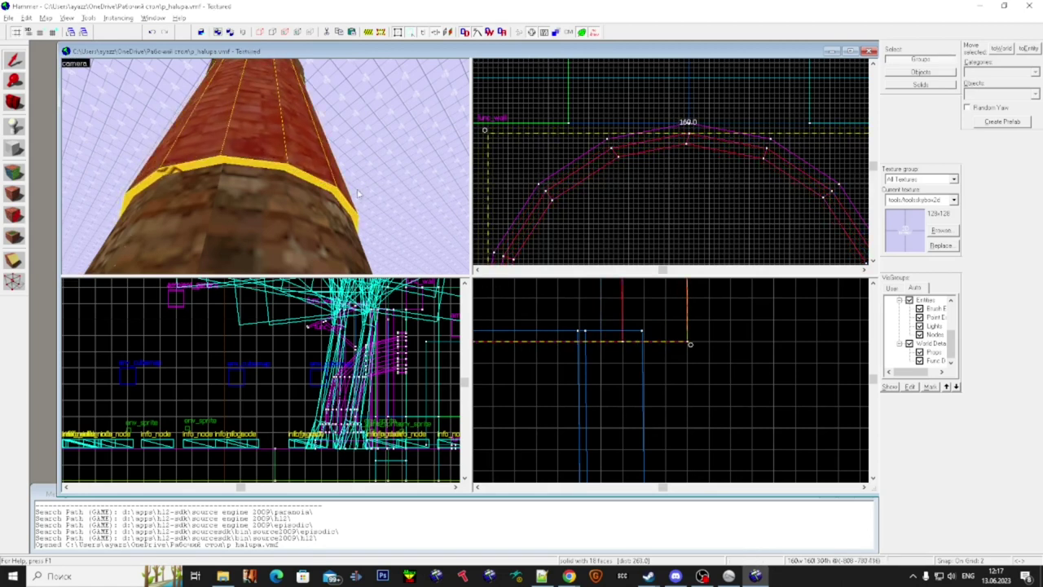
# - Select the chimney's lower brick section and bring its full height into view down to the roof
pyautogui.press('a')
pyautogui.click(407, 231)
pyautogui.press('Escape')
pyautogui.click(390, 165)
pyautogui.click(407, 222)
pyautogui.scroll(-2, 605, 395)
pyautogui.scroll(-5, 605, 395)
pyautogui.press('z')
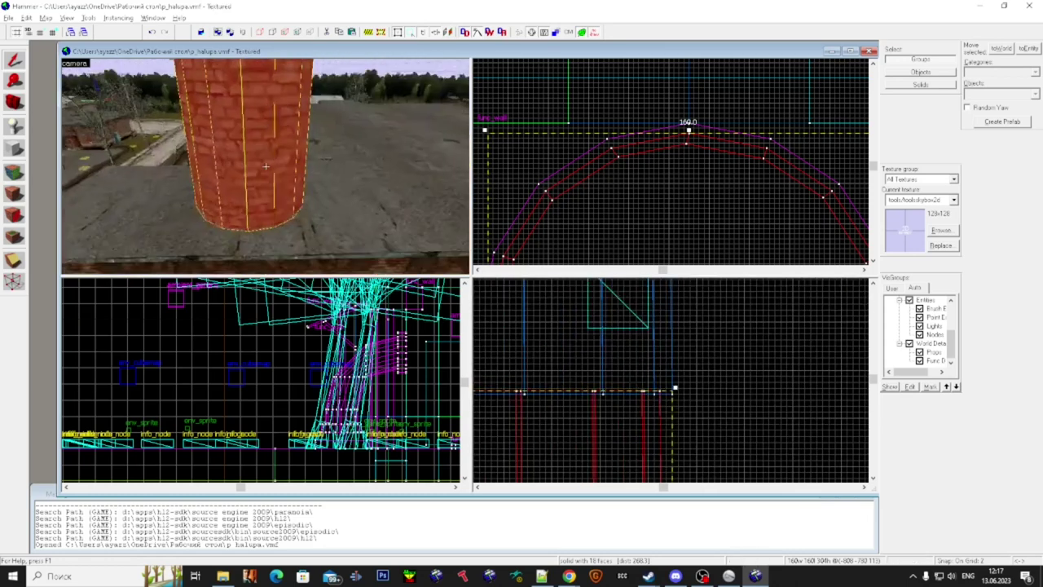
# - Resize the upper chimney section to 150 by 154 units in the top view to match the section below
pyautogui.press('Escape')
pyautogui.press('w')
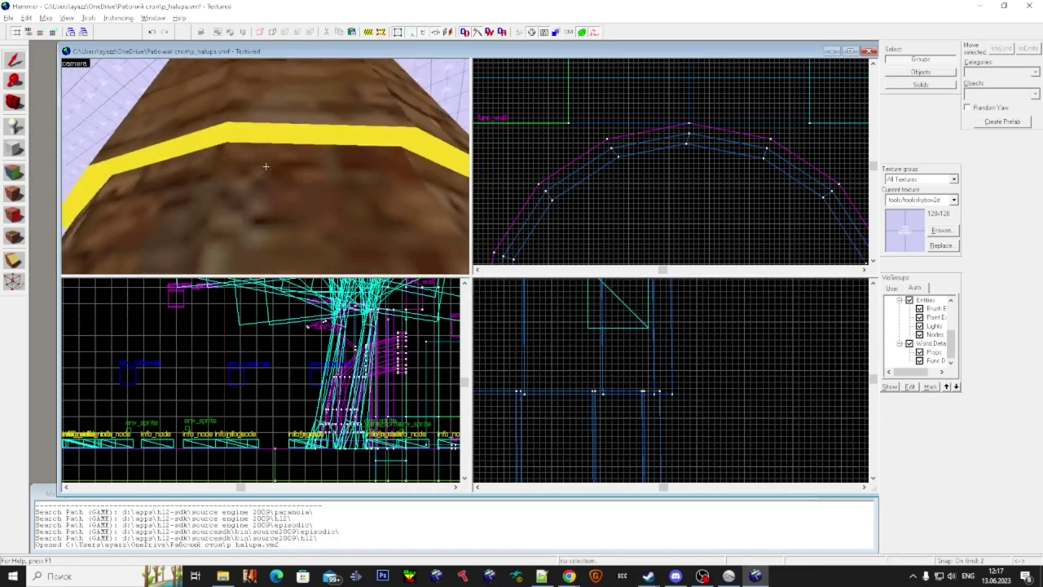
pyautogui.click(265, 166)
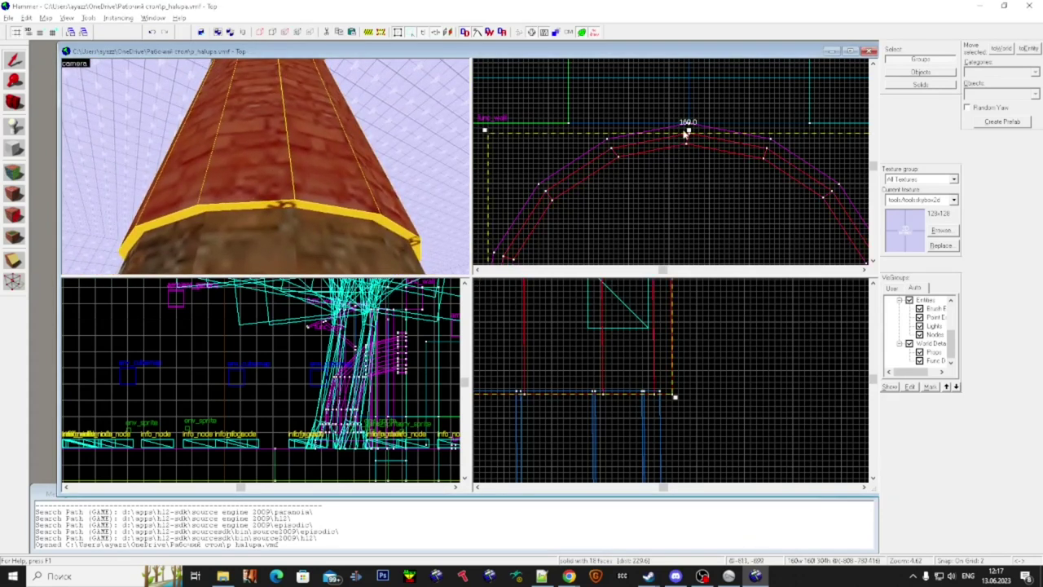
pyautogui.moveTo(691, 132); pyautogui.dragTo(700, 165)
pyautogui.scroll(-7, 691, 111)
pyautogui.scroll(-1, 691, 109)
pyautogui.scroll(4, 692, 213)
pyautogui.moveTo(695, 201); pyautogui.dragTo(695, 194)
pyautogui.scroll(-4, 695, 198)
pyautogui.scroll(4, 639, 143)
pyautogui.moveTo(639, 150); pyautogui.dragTo(646, 152)
pyautogui.moveTo(838, 152); pyautogui.dragTo(829, 151)
pyautogui.moveTo(761, 159); pyautogui.dragTo(765, 162)
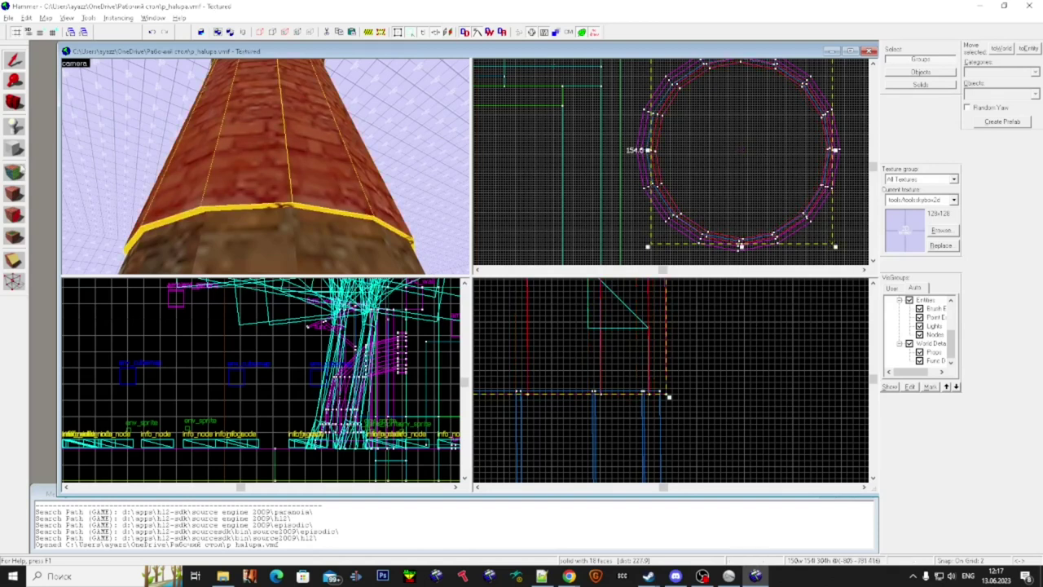
# - Sample the brick texture from the upper chimney section and apply it to the face at the joint below
pyautogui.click(18, 170)
pyautogui.click(275, 189)
pyautogui.rightClick(271, 208)
pyautogui.scroll(-3, 212, 184)
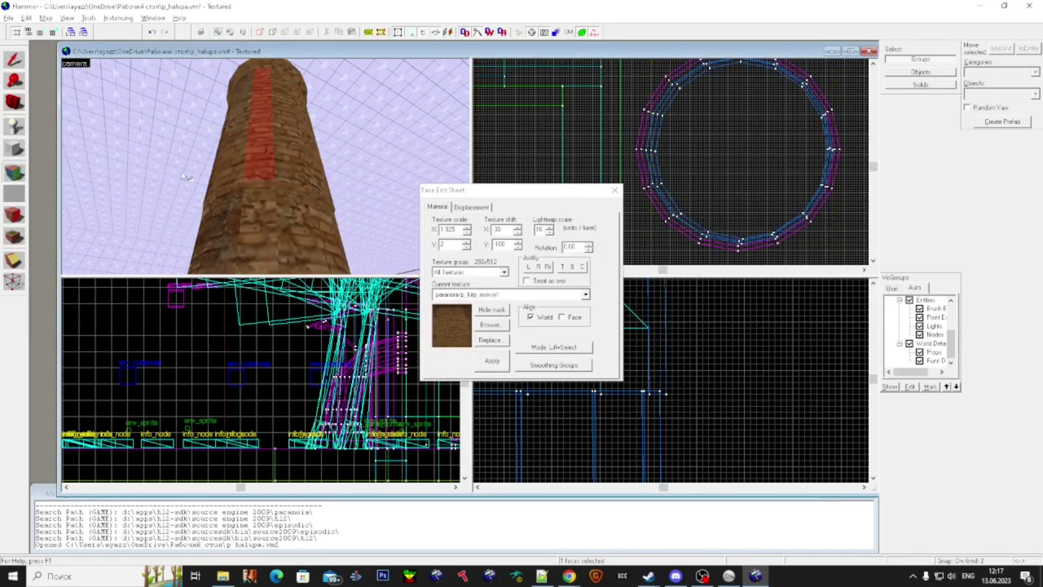
pyautogui.click(14, 60)
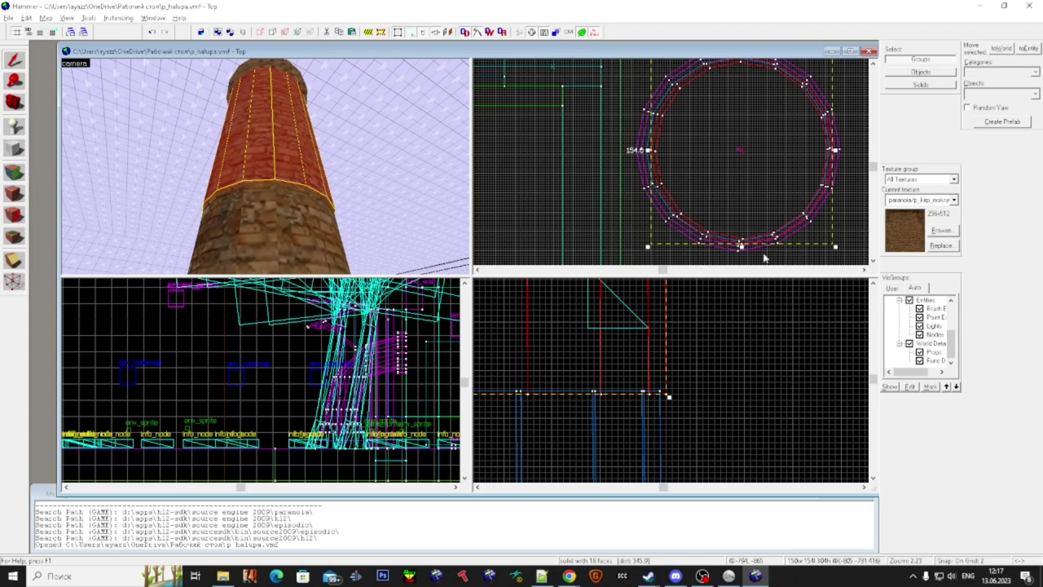
# - Reselect the upper chimney section and narrow it to 148 units wide in the top view
pyautogui.press('Escape')
pyautogui.press('z')
pyautogui.press('w')
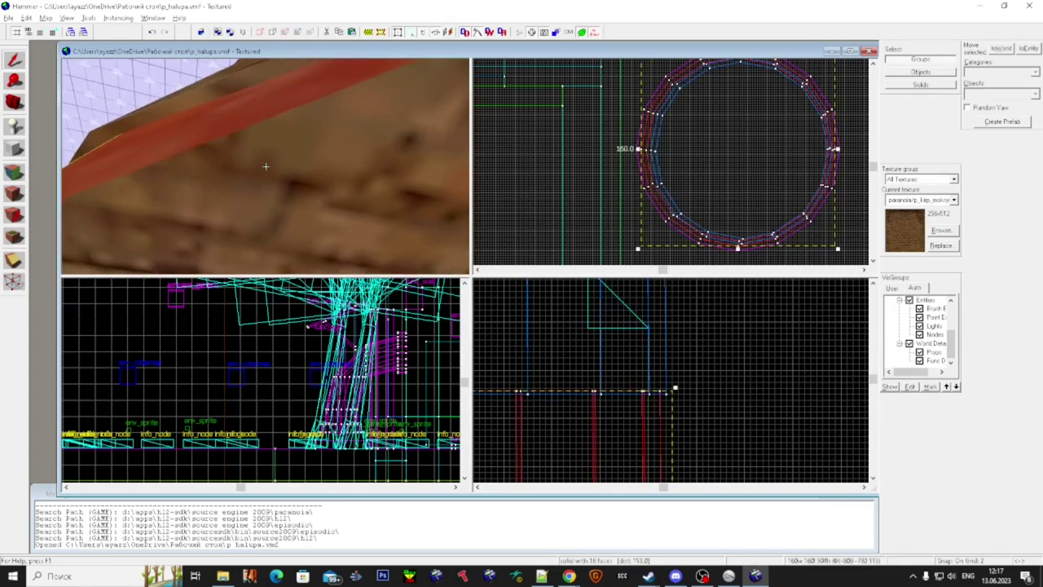
pyautogui.click(265, 166)
pyautogui.press('z')
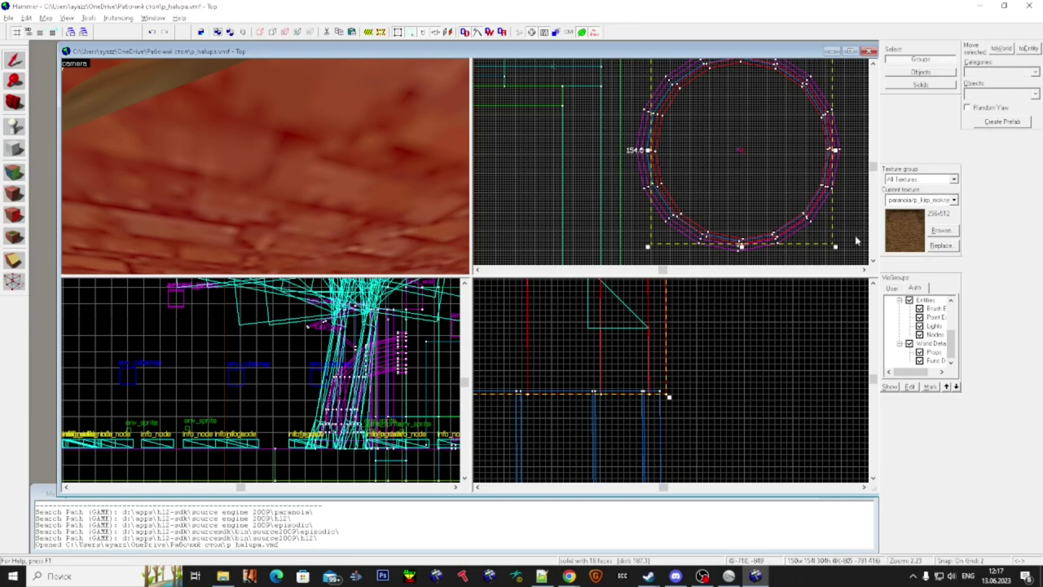
pyautogui.moveTo(836, 150); pyautogui.dragTo(834, 150)
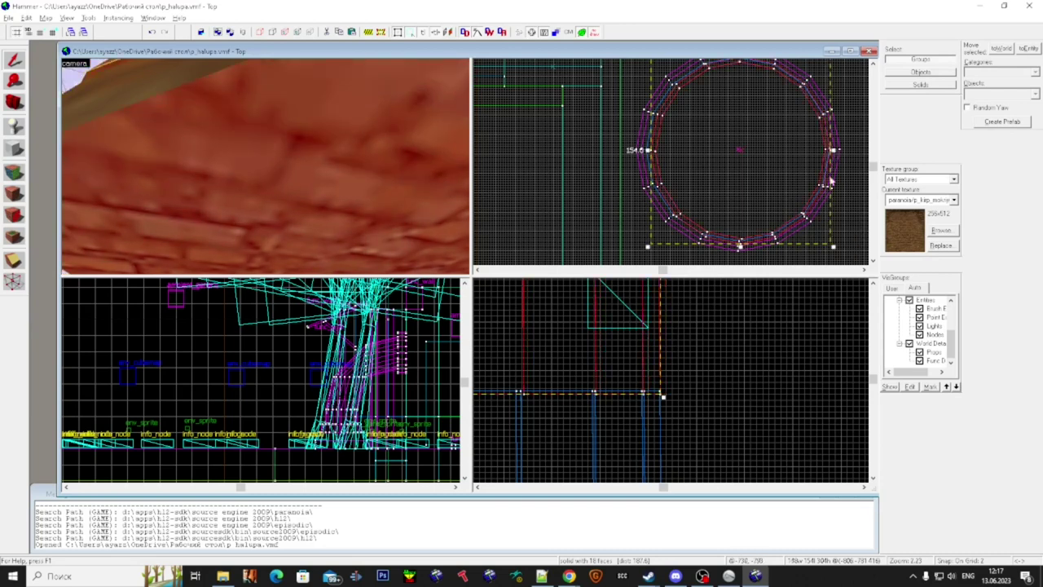
# - Enlarge the upper chimney section to 150 by 156 units to cover the exposed nodraw edge at the joint
pyautogui.press('z')
pyautogui.press('s')
pyautogui.press('Escape')
pyautogui.click(266, 167)
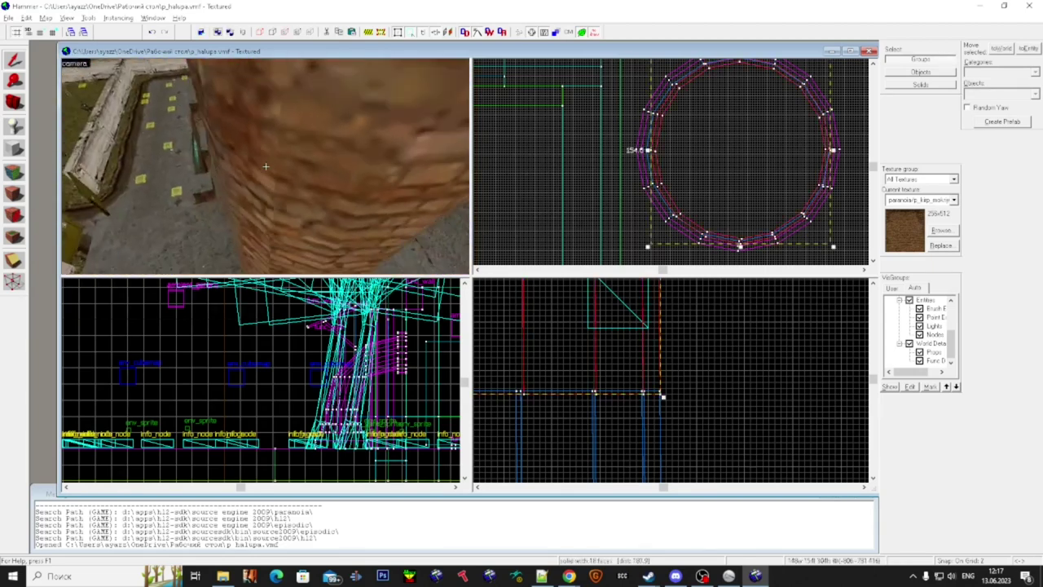
pyautogui.press('super')
pyautogui.press('super')
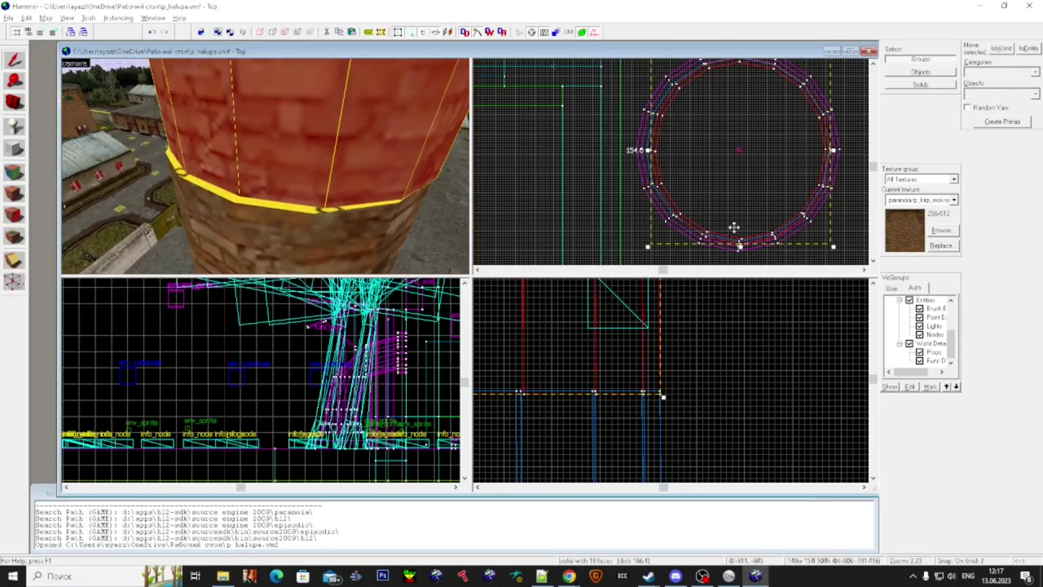
pyautogui.scroll(-2, 734, 228)
pyautogui.click(334, 218)
pyautogui.click(333, 188)
pyautogui.scroll(3, 642, 132)
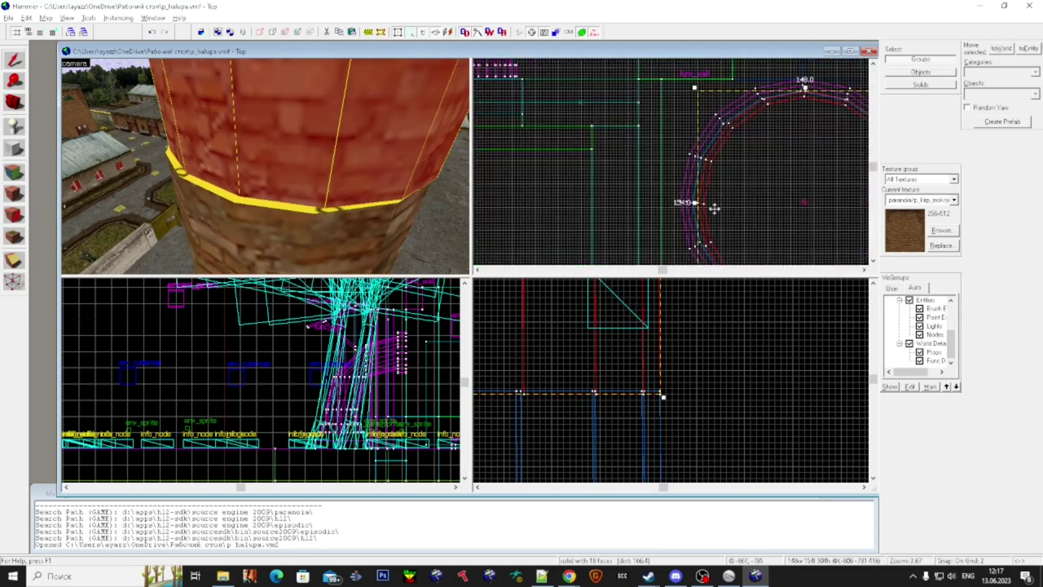
pyautogui.moveTo(695, 203); pyautogui.dragTo(692, 202)
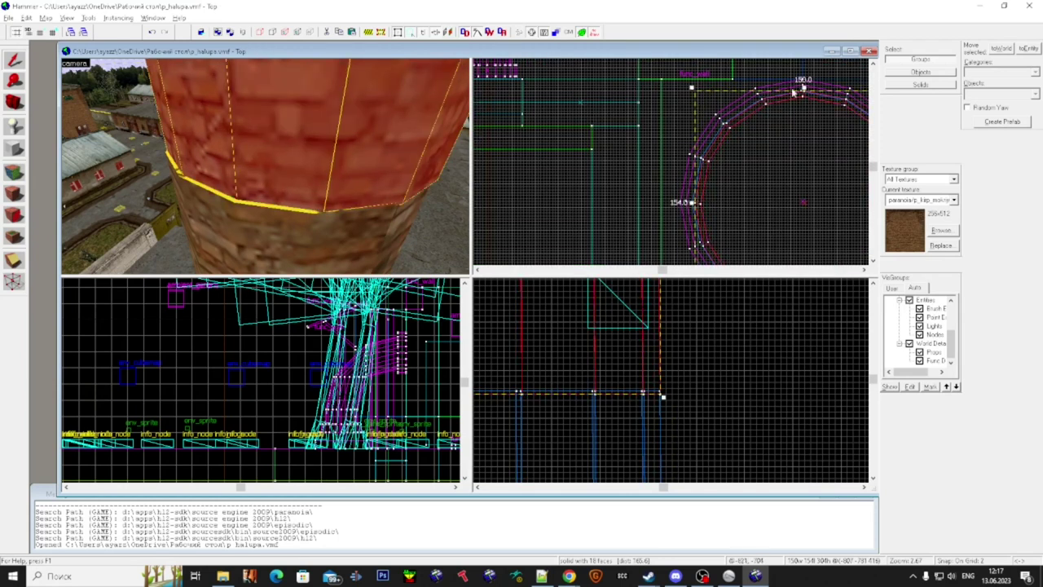
pyautogui.moveTo(803, 87); pyautogui.dragTo(803, 84)
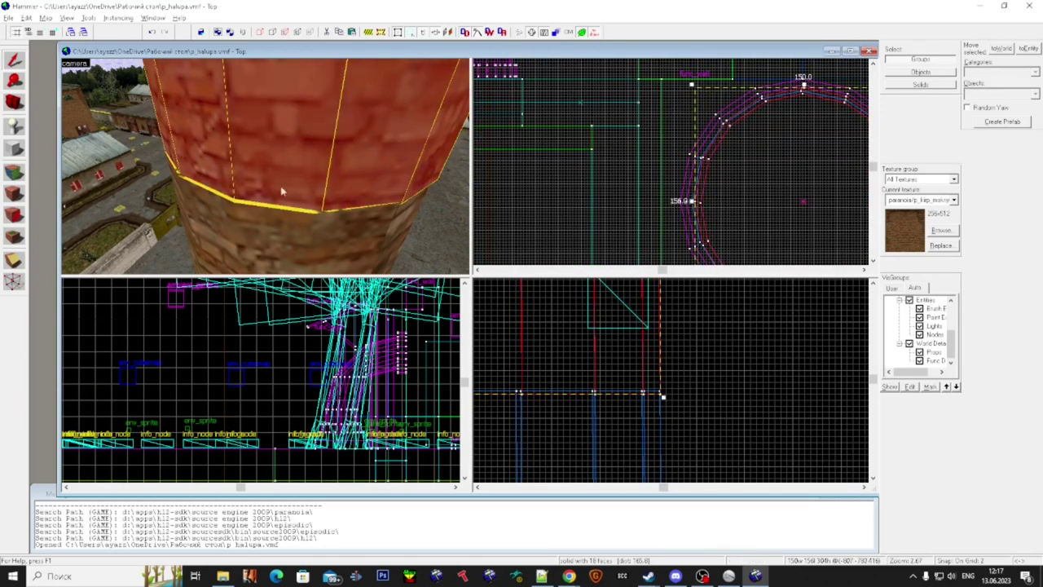
# - Select the nodraw face at the chimney joint and examine the seam from above and below
pyautogui.scroll(-4, 678, 215)
pyautogui.scroll(3, 736, 211)
pyautogui.scroll(3, 830, 201)
pyautogui.scroll(-3, 833, 165)
pyautogui.scroll(-1, 820, 144)
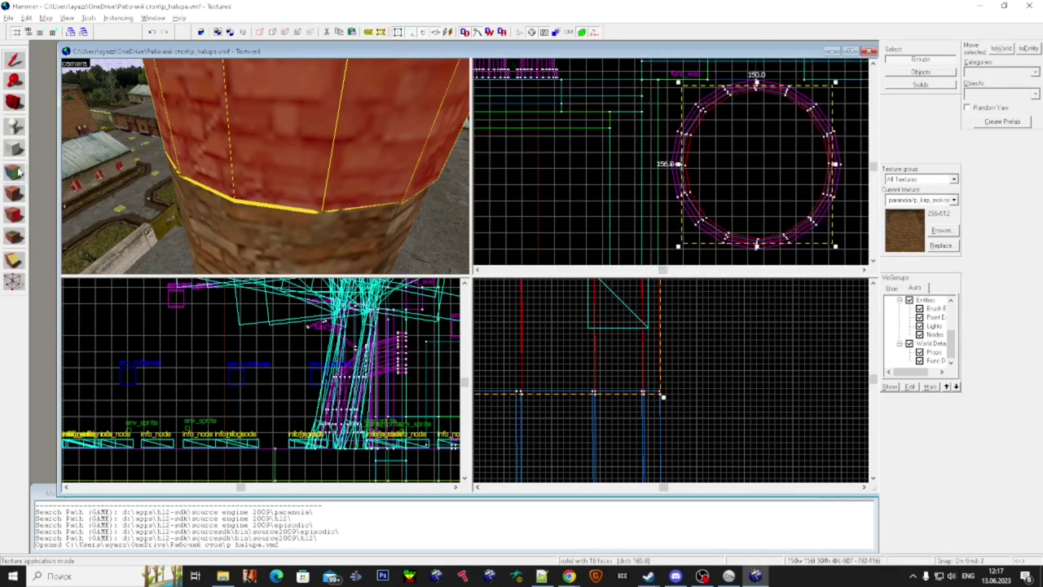
pyautogui.click(19, 172)
pyautogui.click(235, 203)
pyautogui.press('z')
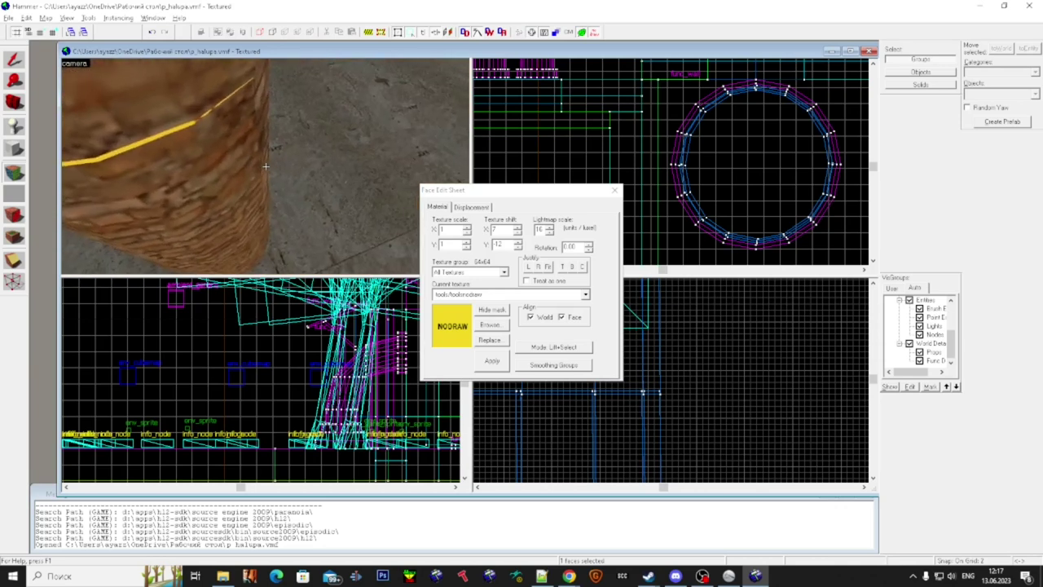
pyautogui.press('s')
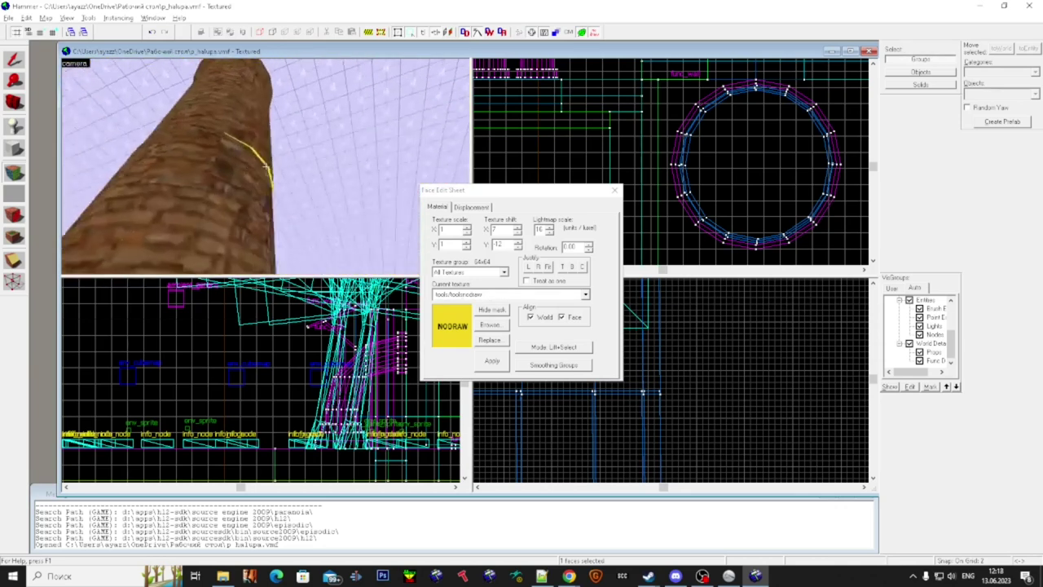
pyautogui.press('z')
pyautogui.press('super')
# - Scale the upper chimney section down slightly from its corner in the top view and save the map
pyautogui.click(14, 60)
pyautogui.click(295, 147)
pyautogui.click(295, 147)
pyautogui.press('Escape')
pyautogui.click(257, 159)
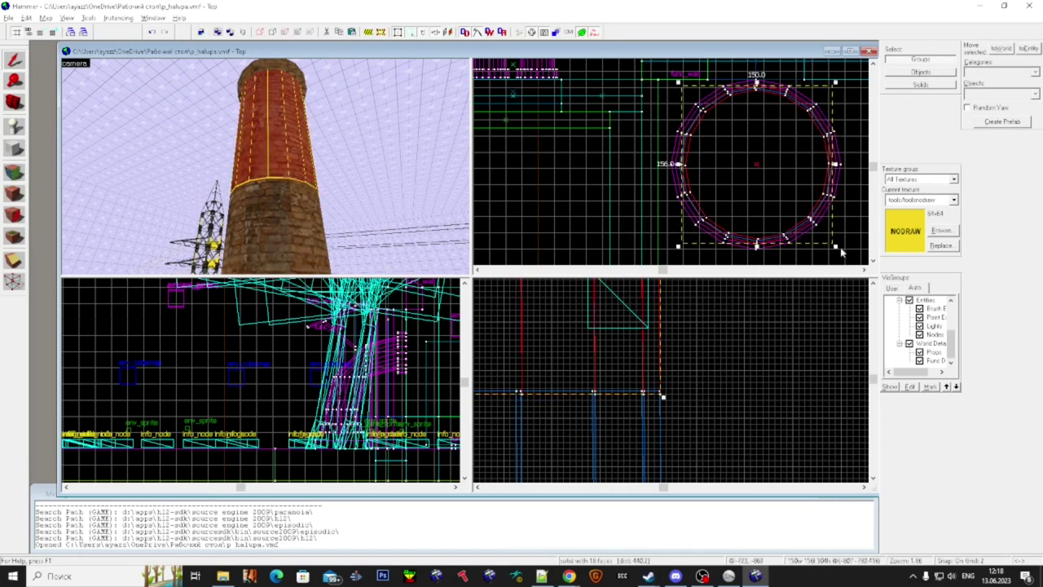
pyautogui.moveTo(836, 247); pyautogui.dragTo(834, 246)
pyautogui.press('Escape')
pyautogui.hotkey('ctrl', 's')
# - Shrink the upper chimney section to 148 by 152 units in the top view
pyautogui.press('z')
pyautogui.press('w')
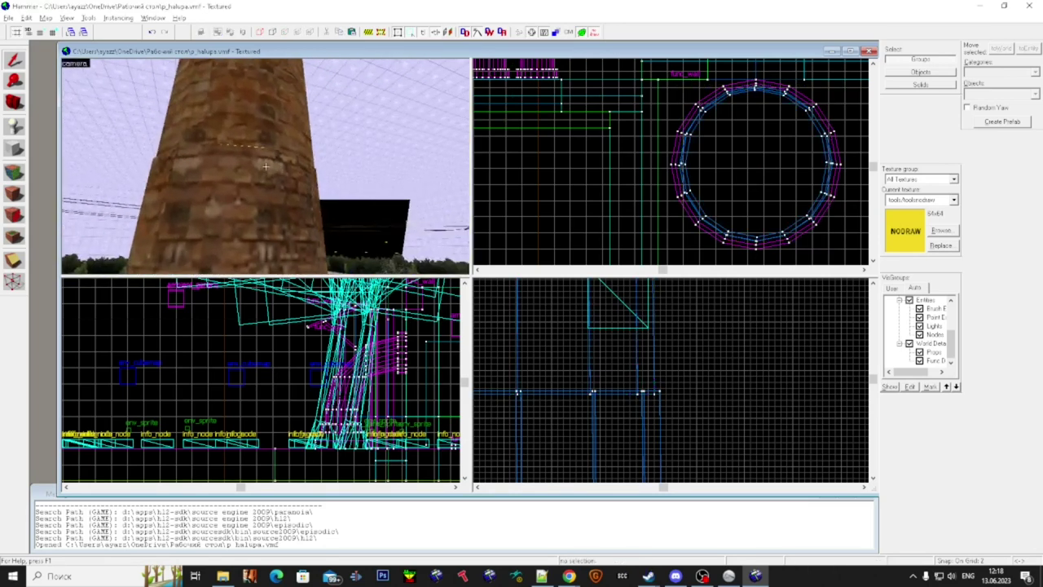
pyautogui.press('w')
pyautogui.click(266, 166)
pyautogui.press('z')
pyautogui.moveTo(757, 81); pyautogui.dragTo(761, 84)
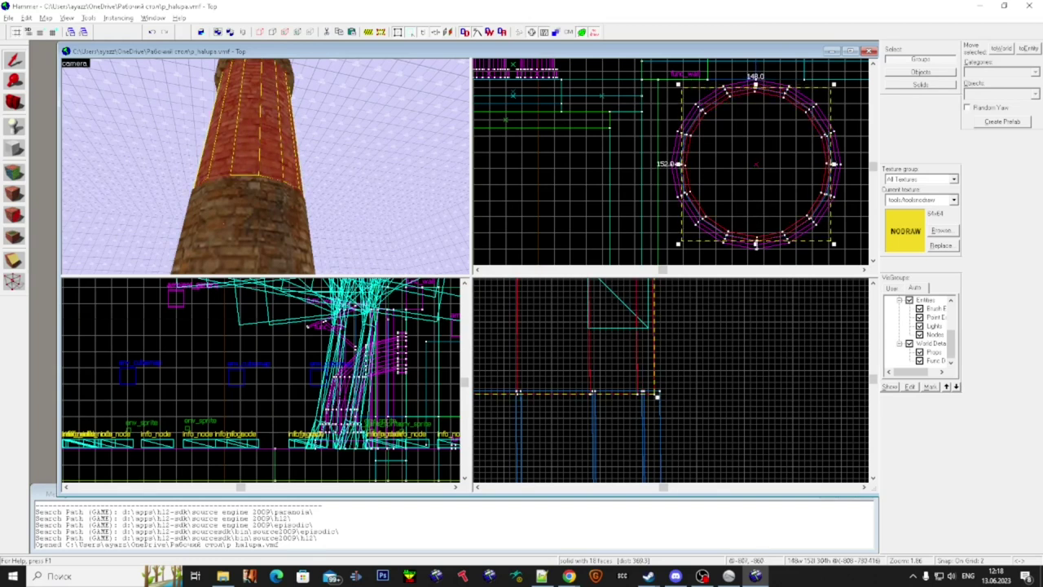
pyautogui.press('z')
pyautogui.press('Escape')
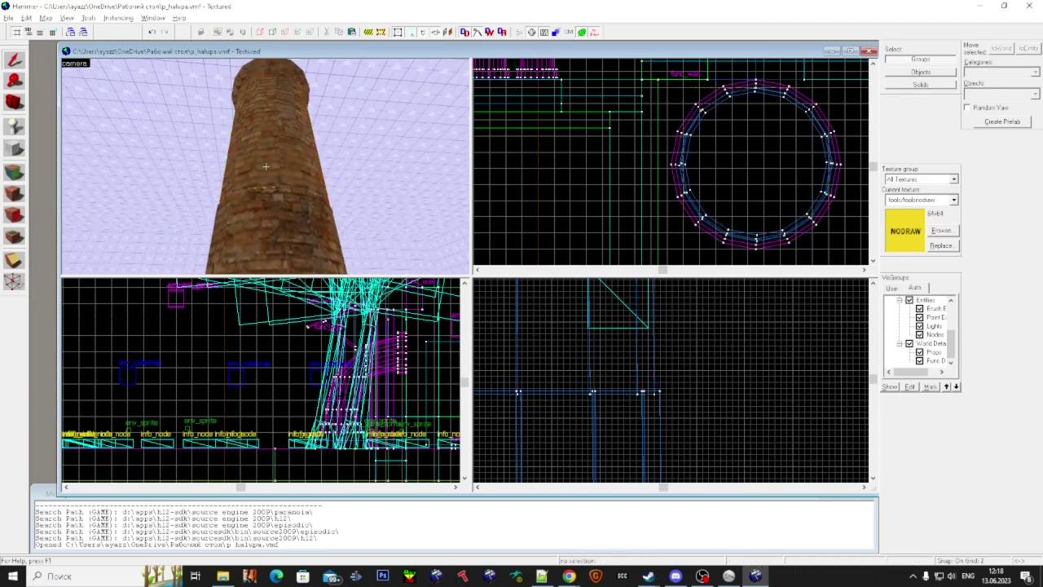
# - Try to stretch the lower chimney section upward to about 451 units tall in the side view
pyautogui.press('w')
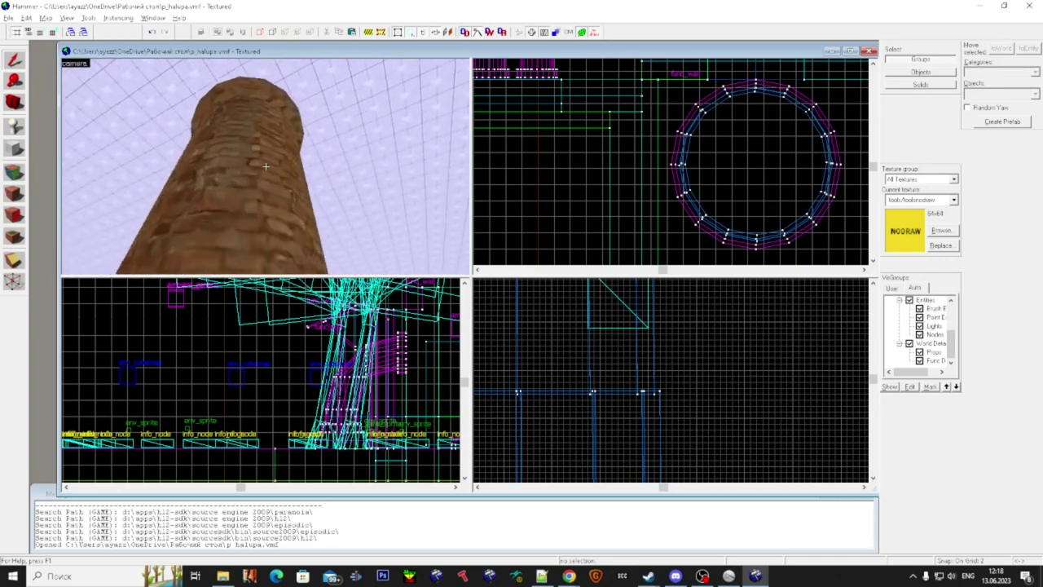
pyautogui.press('w')
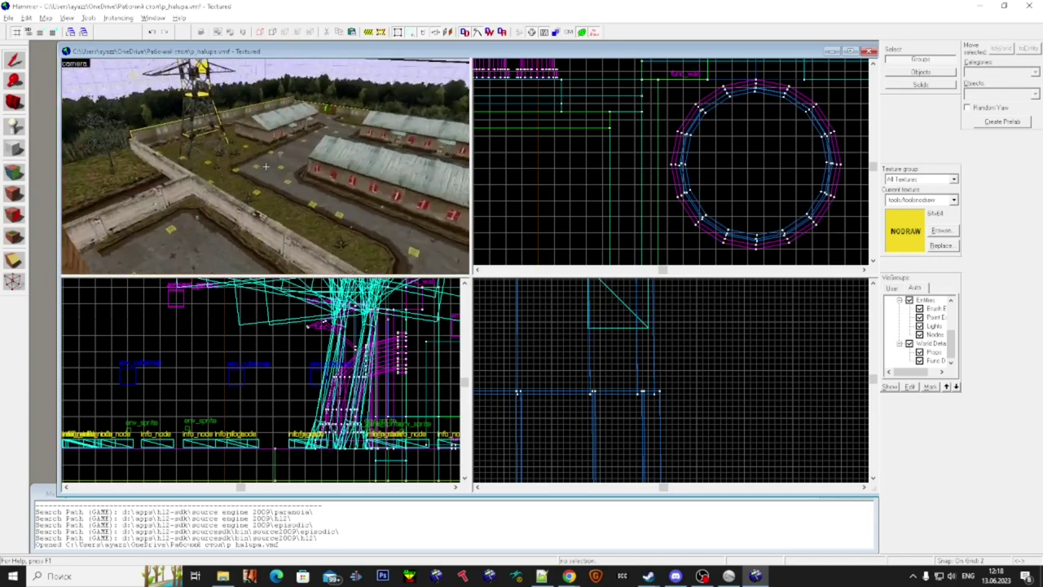
pyautogui.click(266, 167)
pyautogui.press('z')
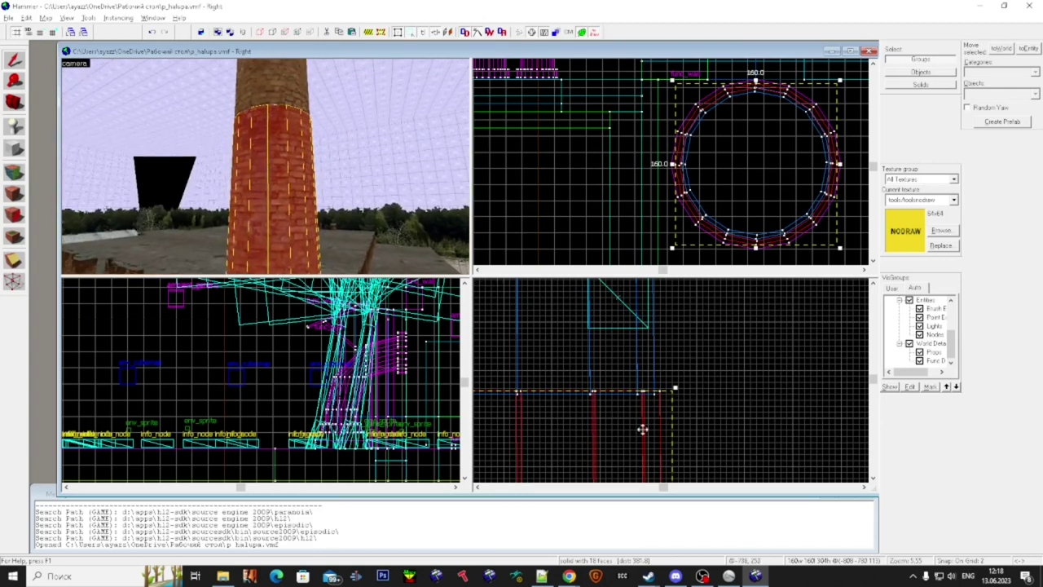
pyautogui.scroll(-10, 659, 446)
pyautogui.moveTo(626, 436); pyautogui.dragTo(626, 364)
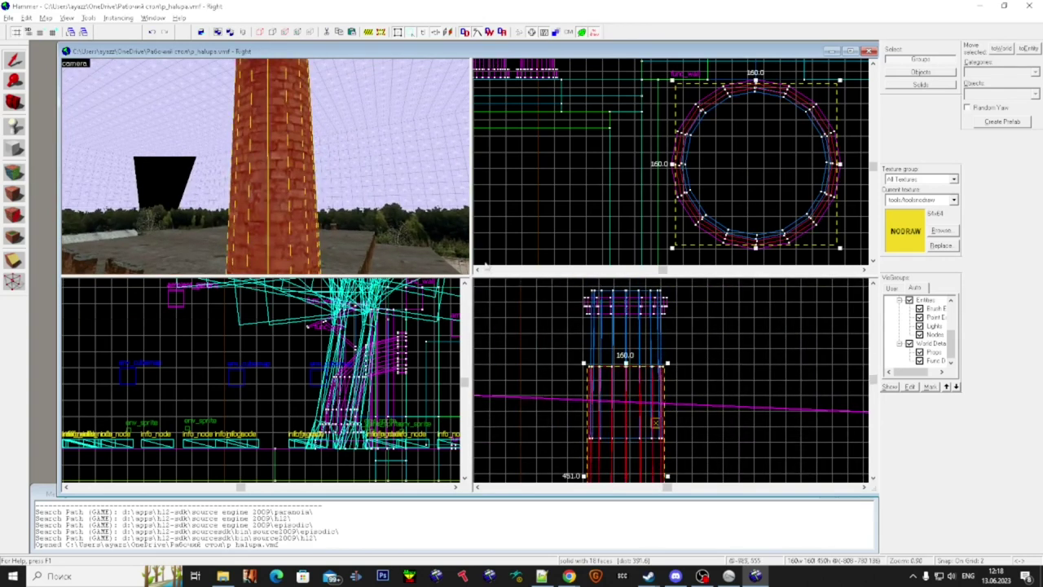
pyautogui.scroll(-4, 310, 160)
# - Check the texture settings of a side face on the upper chimney section
pyautogui.click(269, 87)
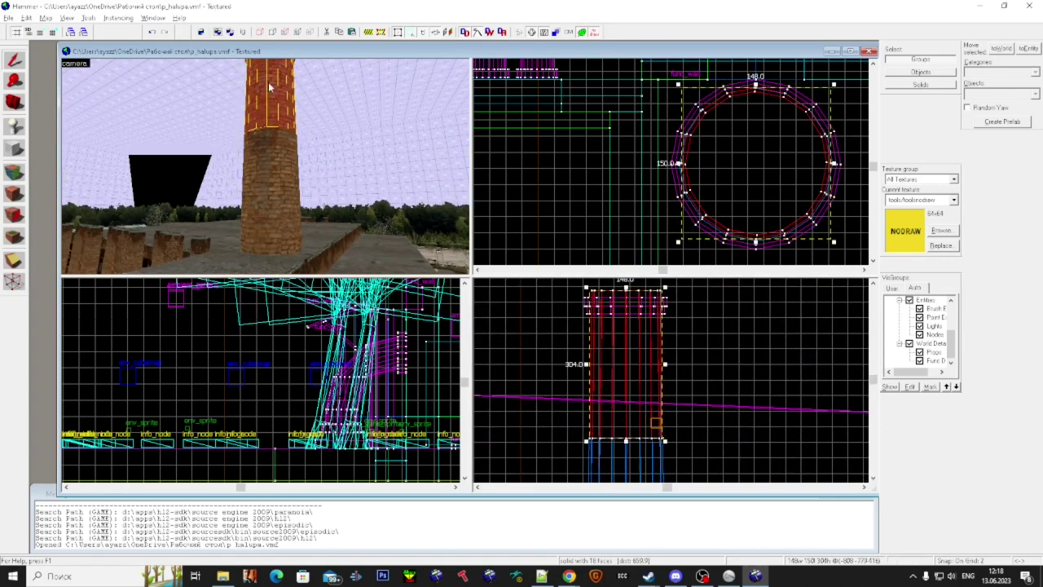
pyautogui.click(13, 172)
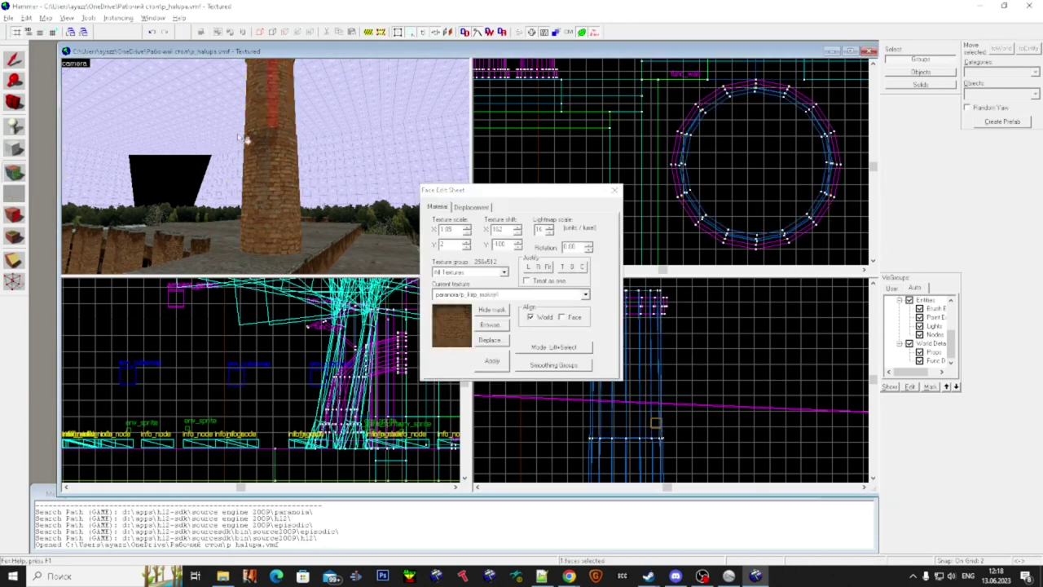
pyautogui.scroll(-4, 385, 206)
pyautogui.scroll(4, 385, 206)
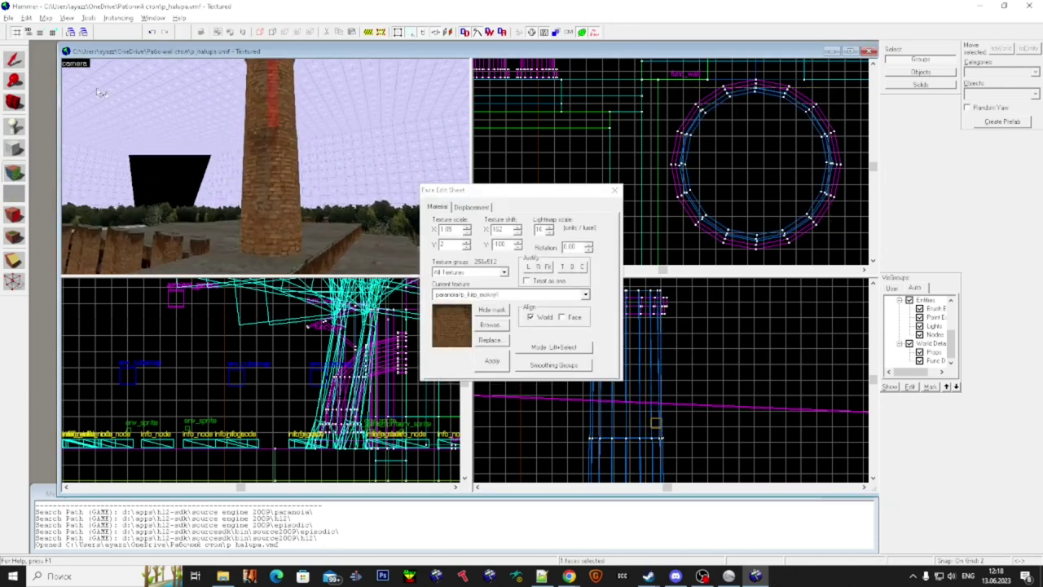
pyautogui.click(13, 60)
pyautogui.click(8, 175)
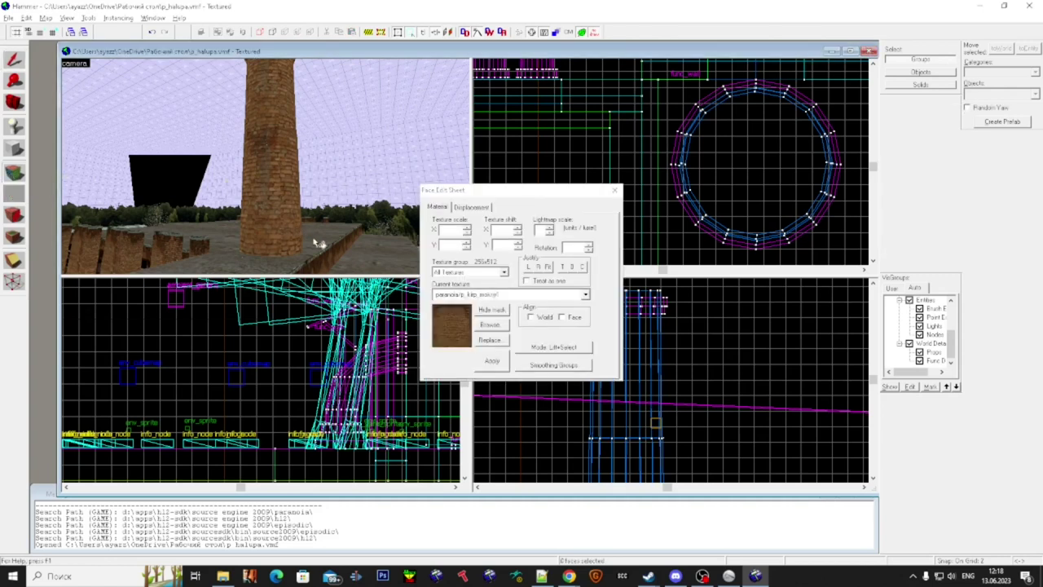
pyautogui.scroll(1, 275, 181)
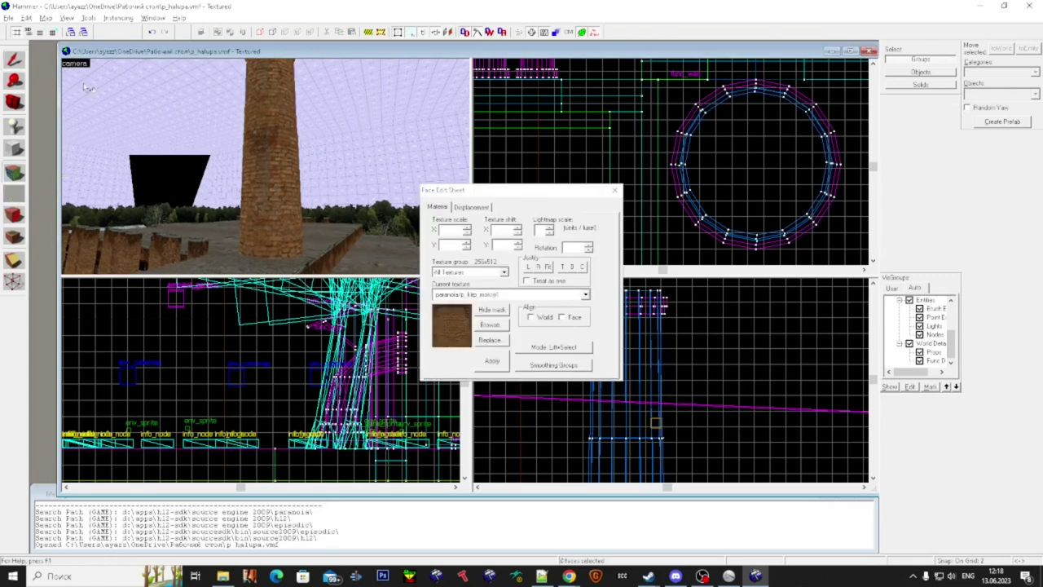
# - Delete the upper chimney section and stretch the lower section upward to 491 units tall in the side view
pyautogui.click(13, 60)
pyautogui.click(268, 115)
pyautogui.press('Delete')
pyautogui.click(274, 183)
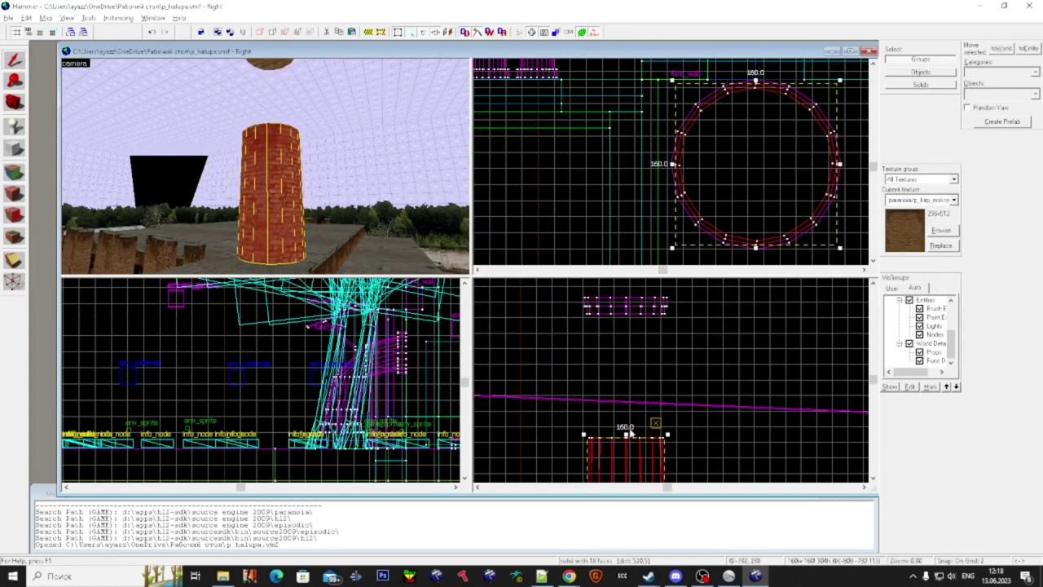
pyautogui.moveTo(625, 433); pyautogui.dragTo(625, 343)
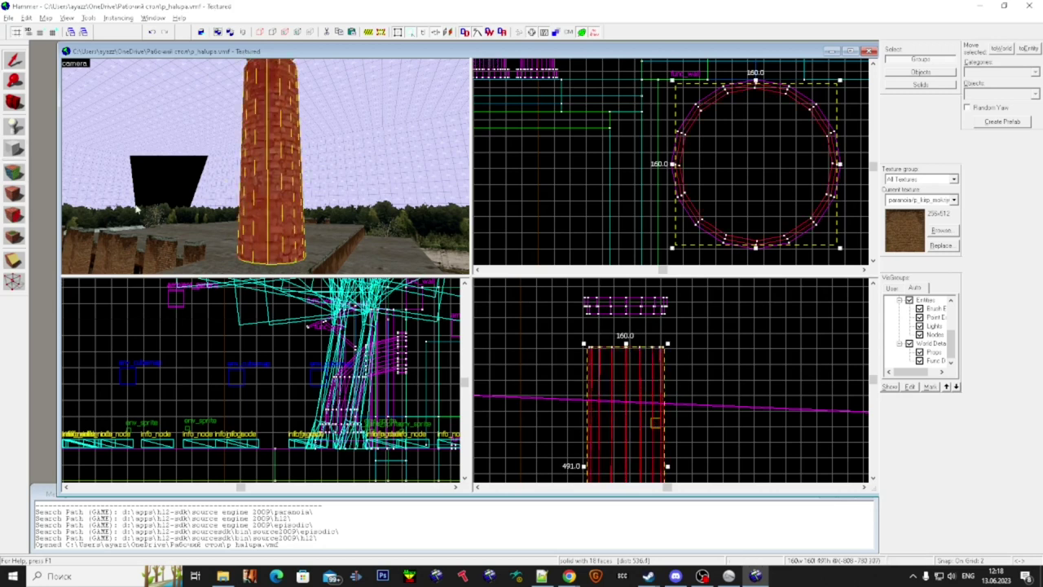
pyautogui.click(211, 242)
pyautogui.click(14, 193)
pyautogui.scroll(5, 281, 174)
pyautogui.click(279, 176)
pyautogui.scroll(-5, 328, 190)
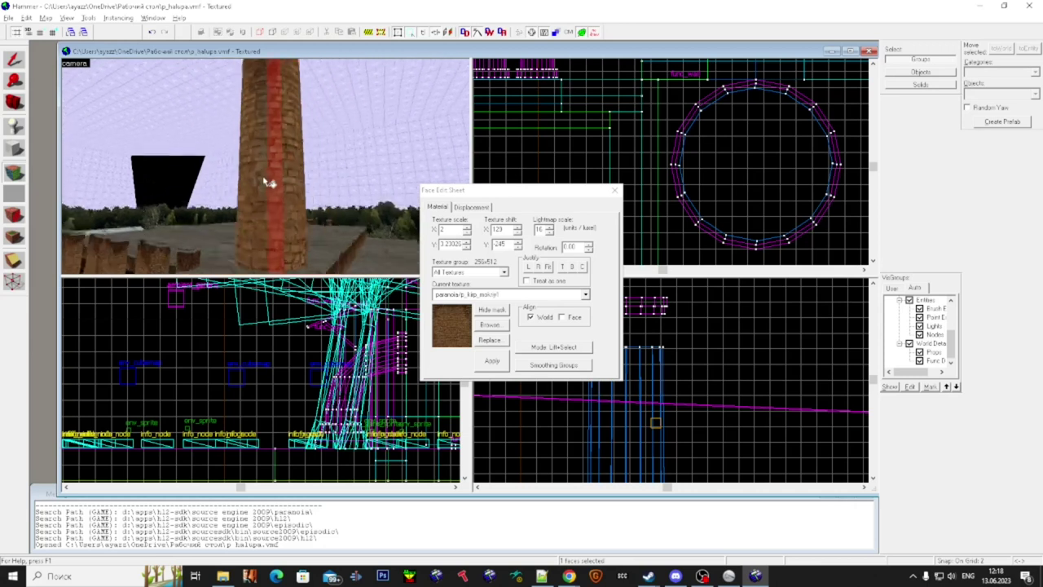
pyautogui.press('w')
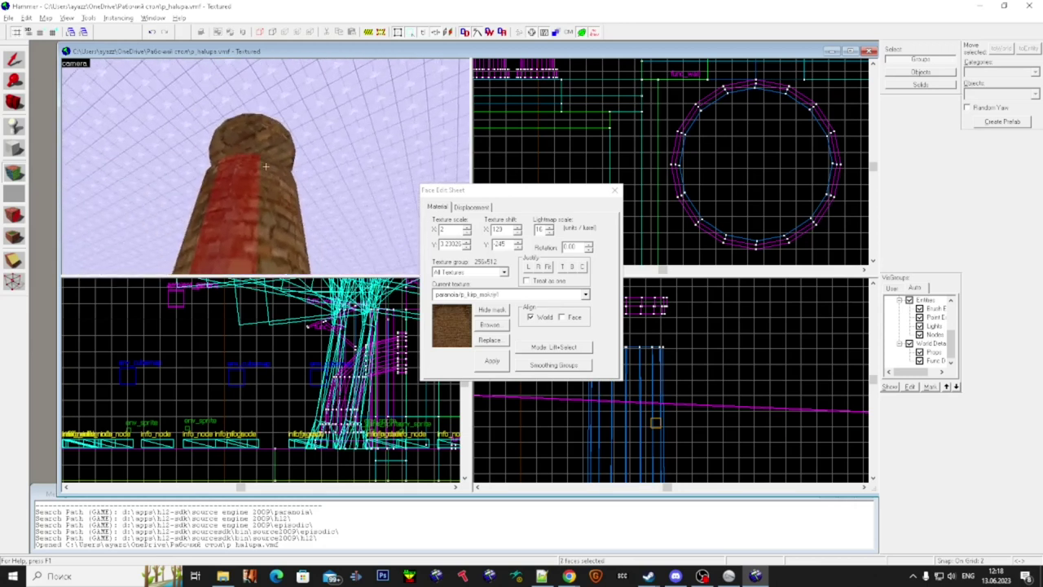
pyautogui.keyDown('ctrl'); pyautogui.click(266, 166); pyautogui.keyUp('ctrl')
pyautogui.press('a')
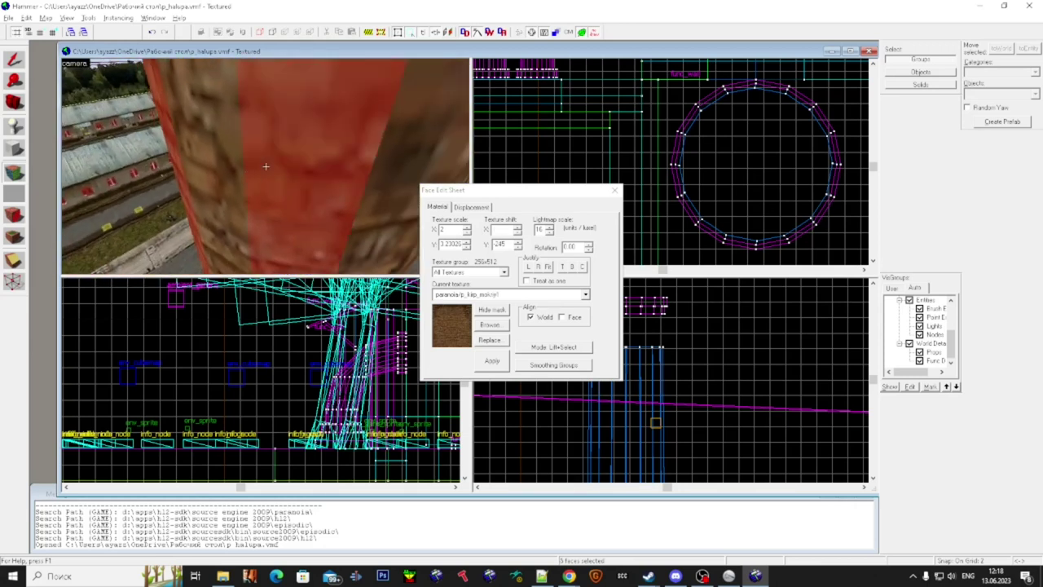
pyautogui.keyDown('ctrl'); pyautogui.click(266, 166); pyautogui.keyUp('ctrl')
pyautogui.press('s')
pyautogui.press('a')
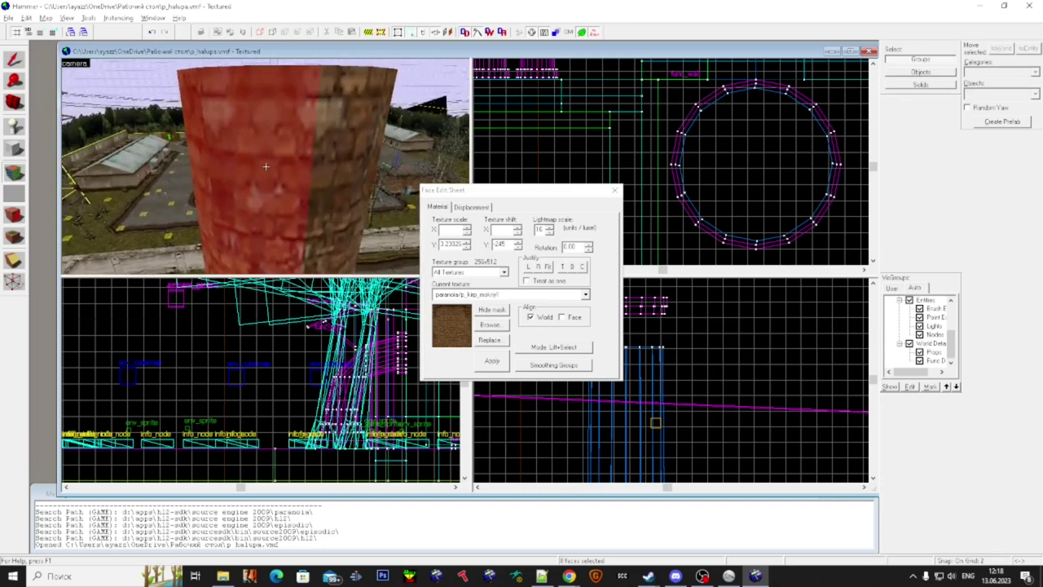
pyautogui.keyDown('ctrl'); pyautogui.click(265, 166); pyautogui.keyUp('ctrl')
pyautogui.press('s')
pyautogui.press('s')
pyautogui.press('super')
# - Stretch the lower chimney section upward in the side view until it meets the underside of the rim
pyautogui.click(13, 61)
pyautogui.scroll(-3, 479, 329)
pyautogui.click(317, 232)
pyautogui.scroll(5, 648, 358)
pyautogui.moveTo(641, 366)
pyautogui.mouseDown()
pyautogui.moveTo(654, 316)
pyautogui.moveTo(664, 324)
pyautogui.mouseUp()
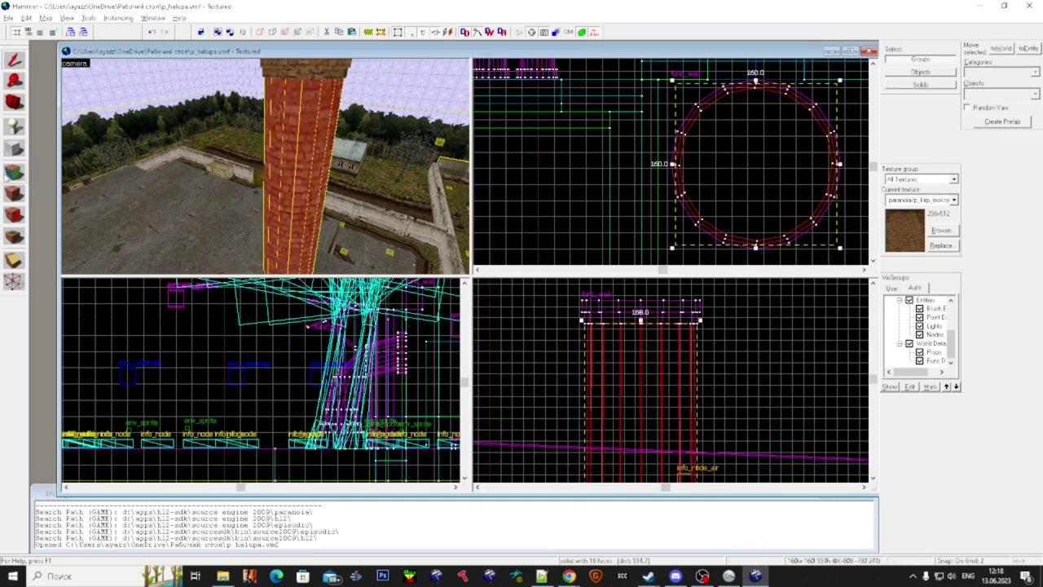
# - Apply a texture scale of 1 in X and Y to all faces of the chimney shaft
pyautogui.hotkey('shift', 'a')
pyautogui.click(445, 232)
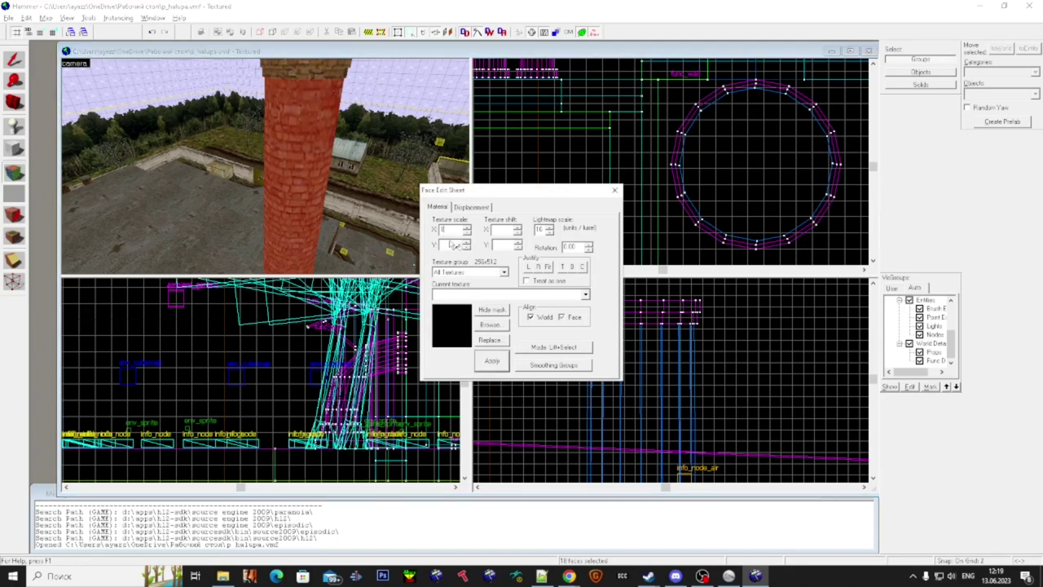
pyautogui.click(506, 365)
pyautogui.press('d')
# - Set the texture scale of all chimney shaft faces to 2 in X and Y, apply it and leave face editing
pyautogui.moveTo(448, 230); pyautogui.dragTo(431, 228)
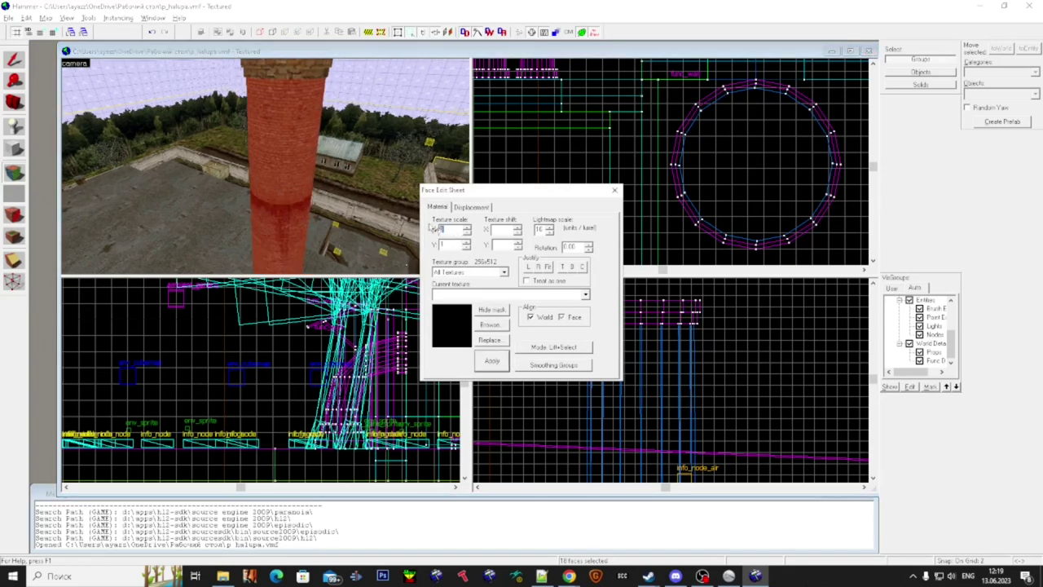
pyautogui.click(491, 356)
pyautogui.scroll(-3, 302, 212)
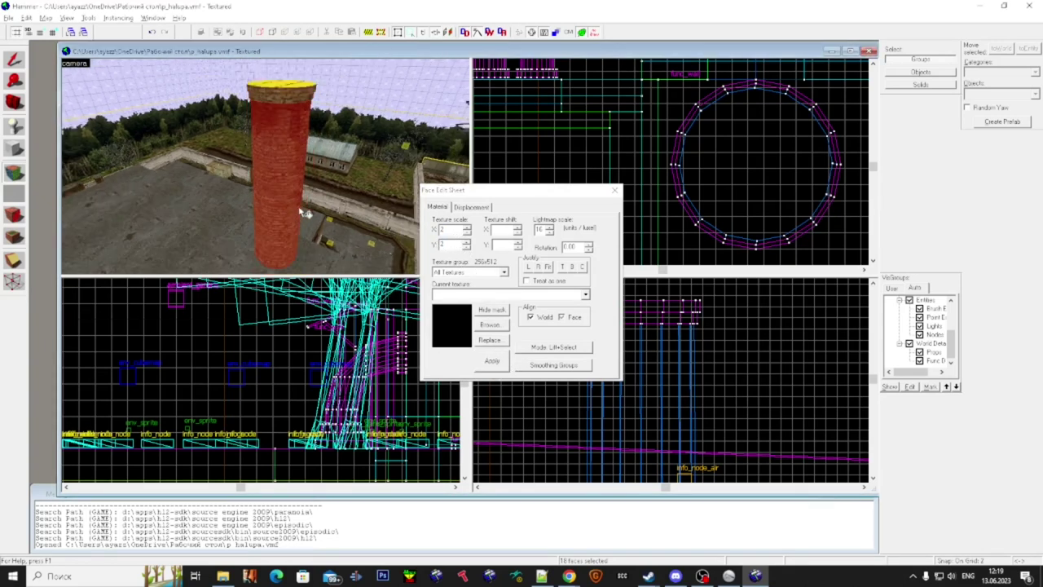
pyautogui.scroll(3, 259, 145)
pyautogui.hotkey('shift', 's')
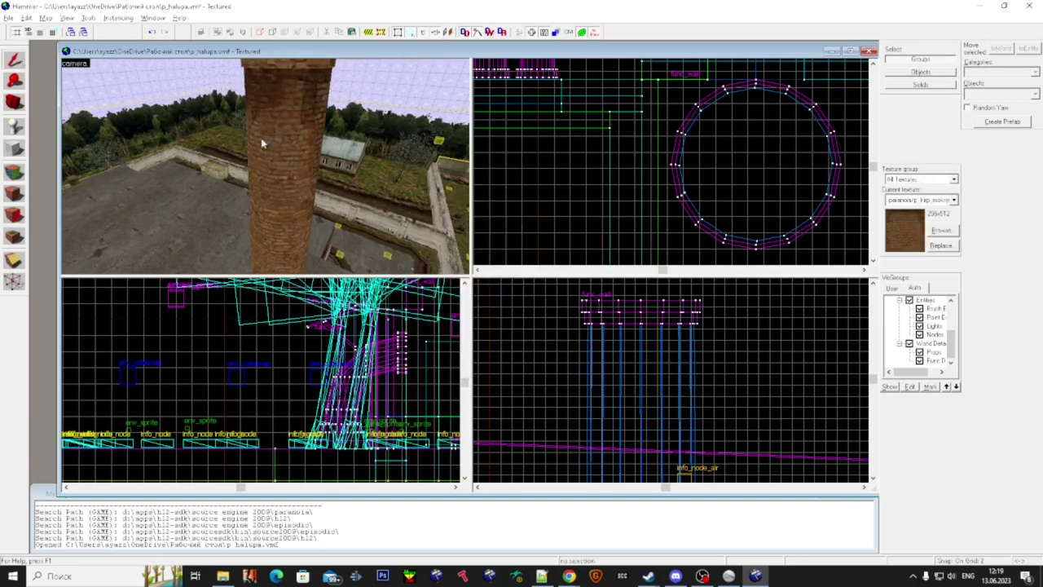
# - Inspect the retextured chimney from several distances and sides around the brick building and the surrounding yard
pyautogui.press('z')
pyautogui.press('s')
pyautogui.press('d')
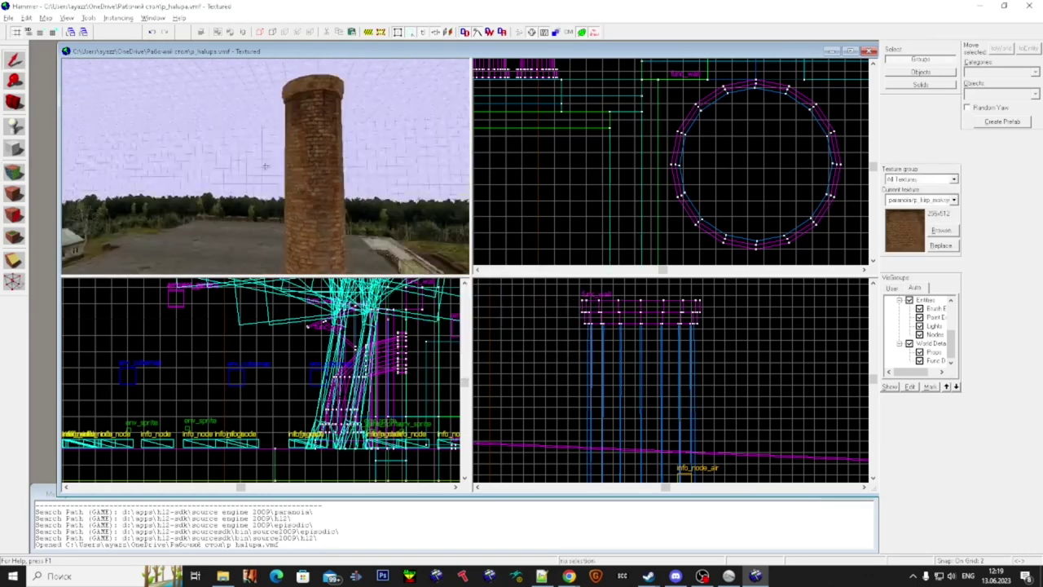
pyautogui.press('w')
pyautogui.press('w')
pyautogui.press('s')
pyautogui.press('w')
pyautogui.press('s')
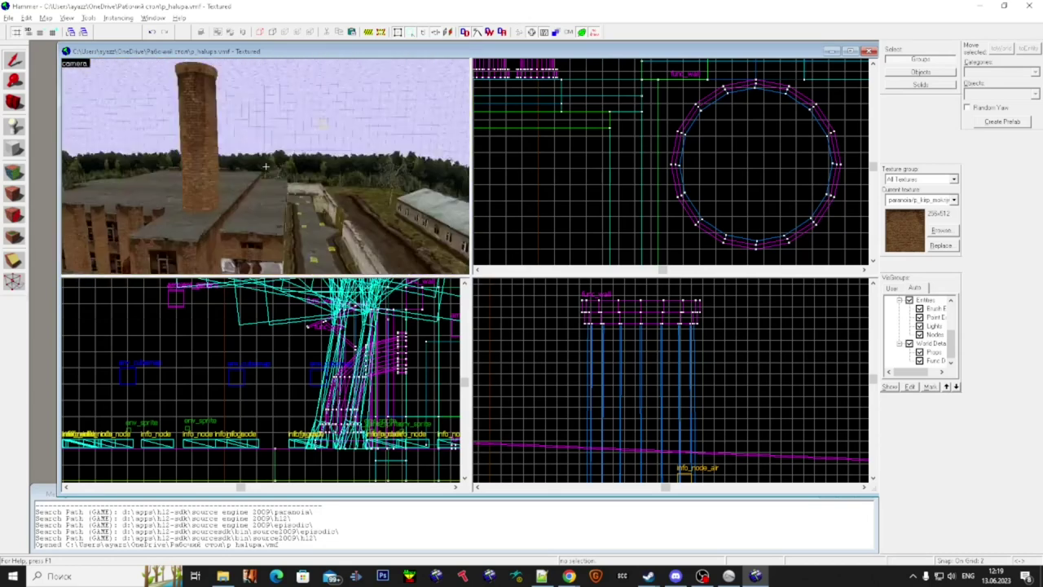
pyautogui.press('w')
pyautogui.press('s')
pyautogui.press('w')
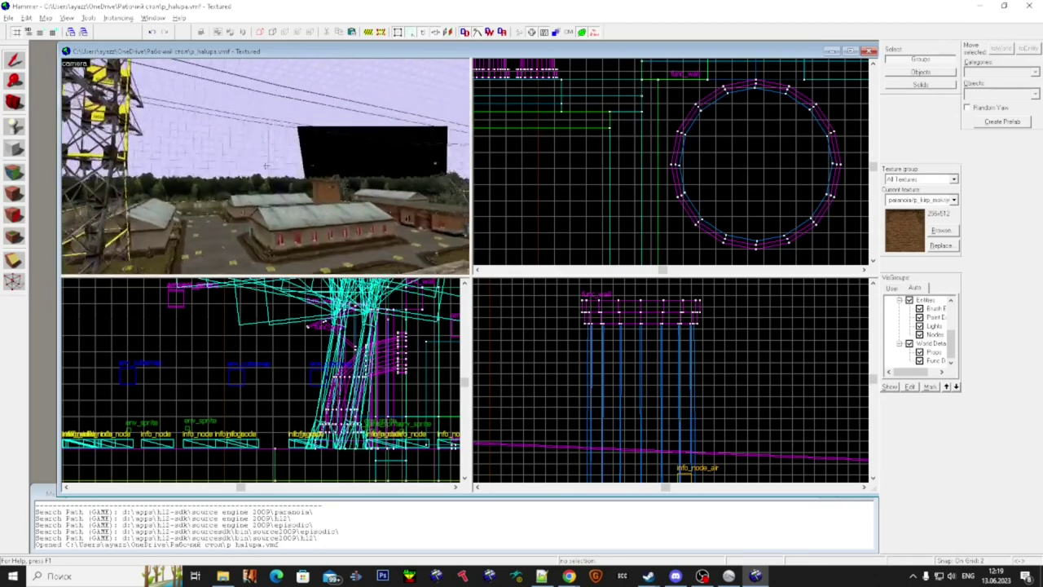
pyautogui.press('w')
pyautogui.click(266, 167)
pyautogui.press('Escape')
pyautogui.press('w')
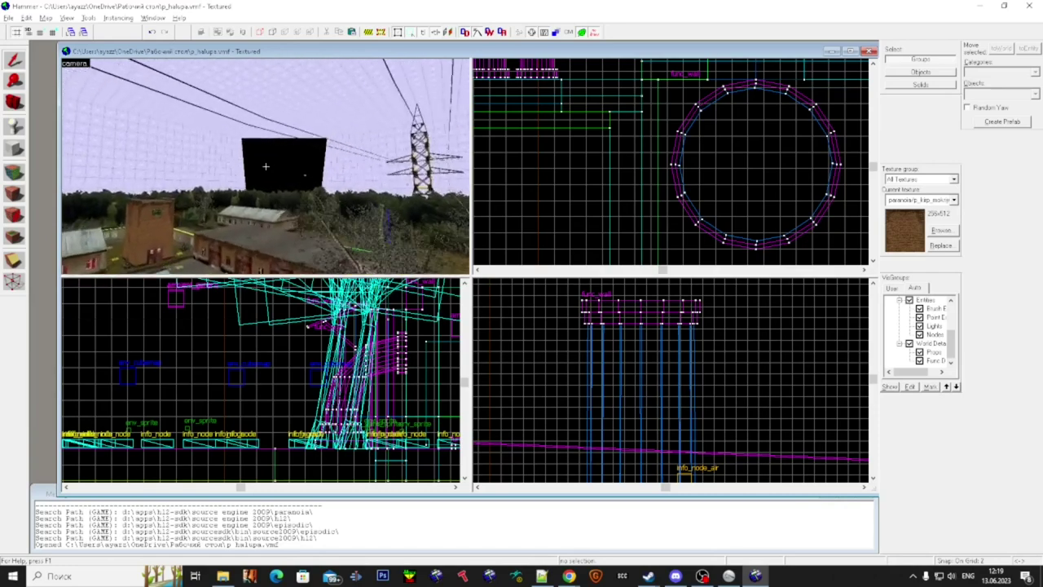
pyautogui.press('w')
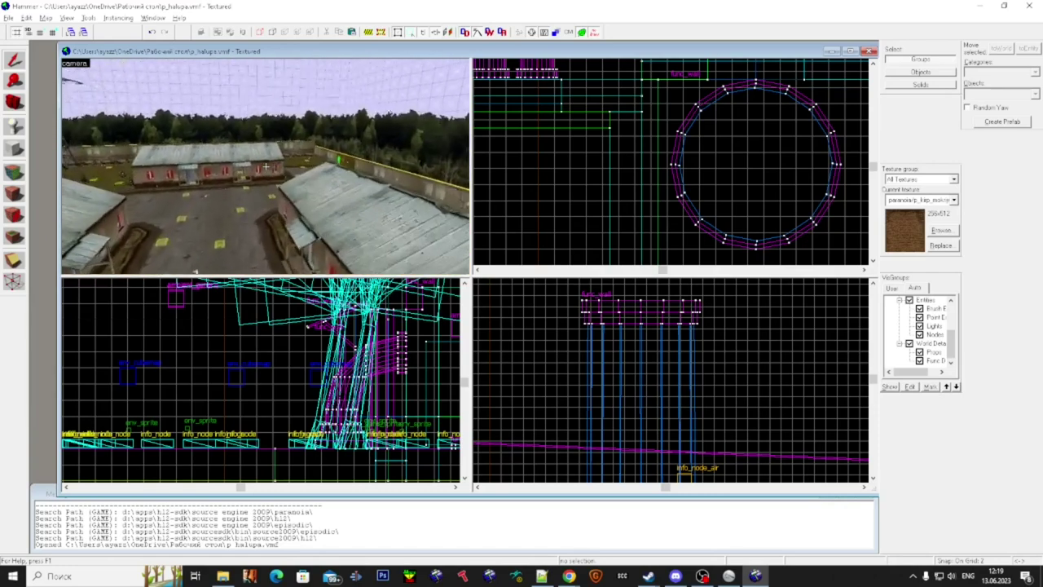
pyautogui.press('w')
pyautogui.press('w')
pyautogui.press('w')
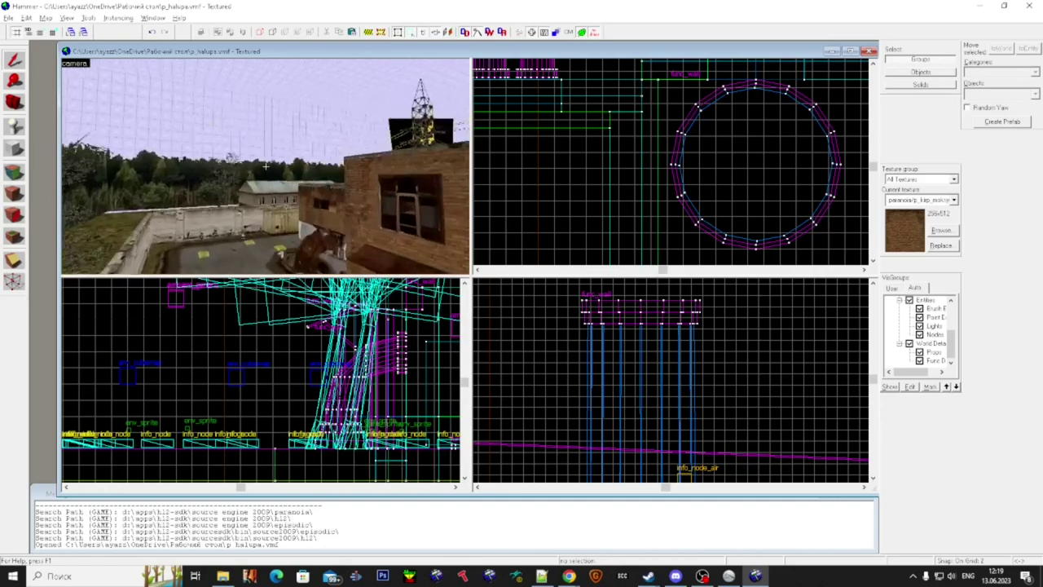
pyautogui.press('w')
pyautogui.press('w')
pyautogui.press('w')
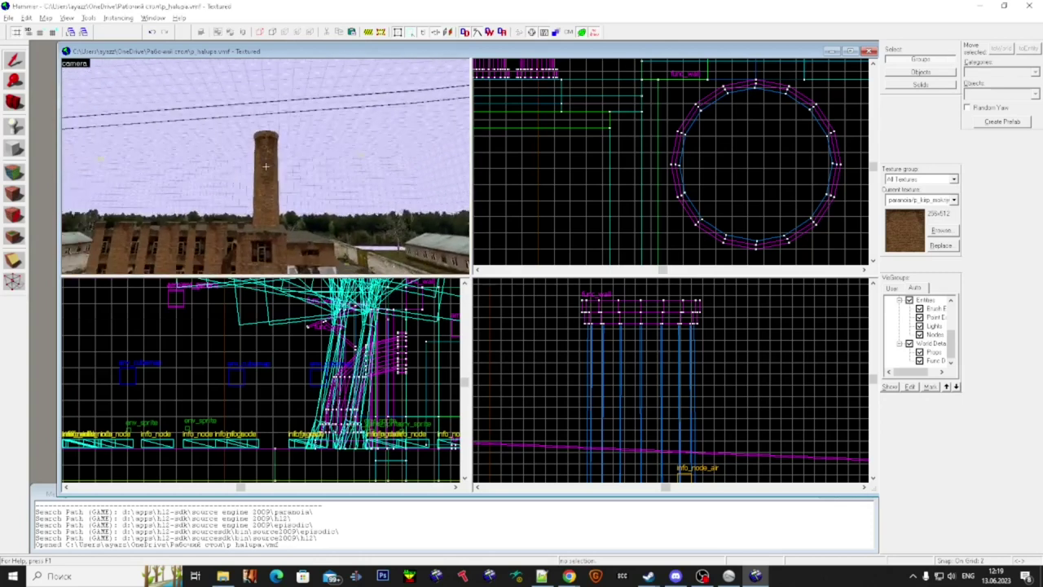
pyautogui.moveTo(265, 166); pyautogui.dragTo(266, 166)
pyautogui.press('w')
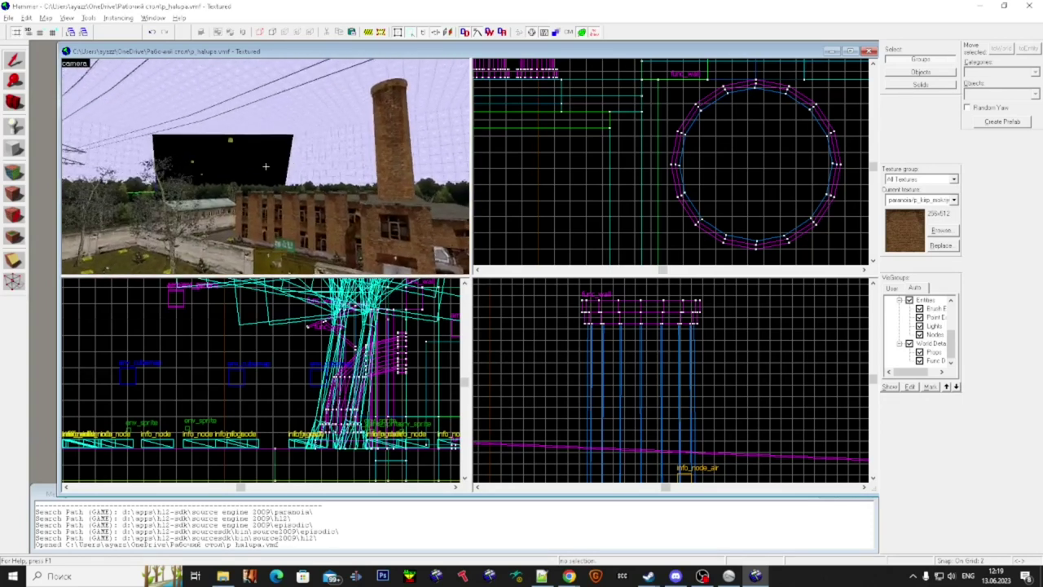
pyautogui.press('z')
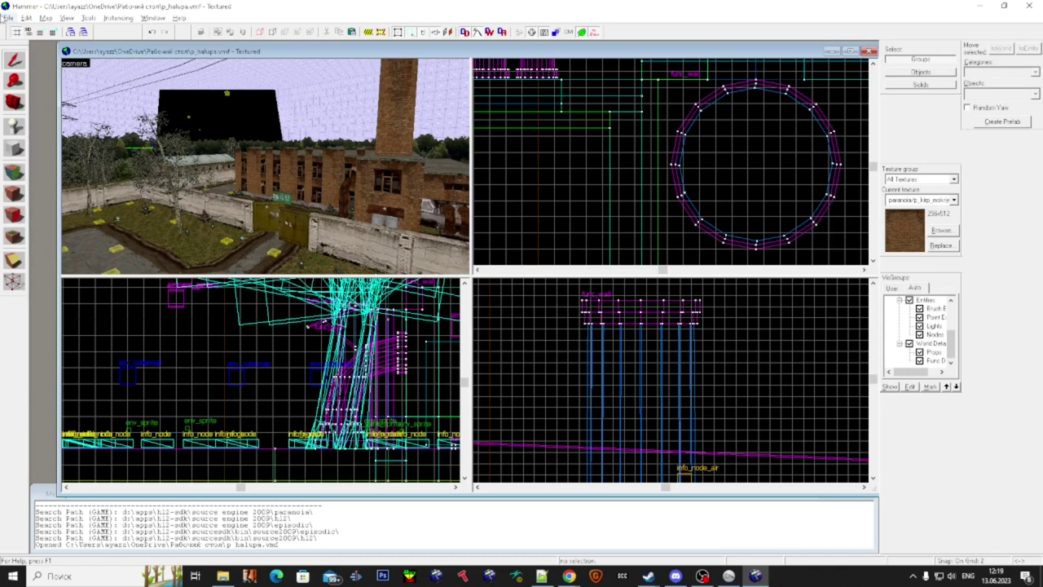
# - Save the map and configure its Full Compile run with Put compiled map to $bspdir switched off
pyautogui.click(9, 16)
pyautogui.click(24, 68)
pyautogui.click(10, 18)
pyautogui.click(71, 137)
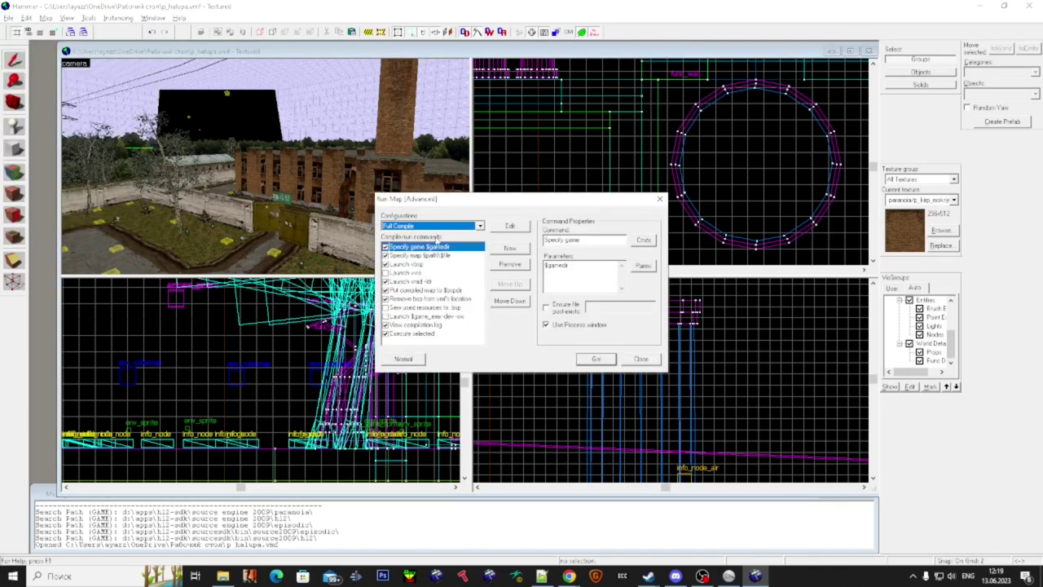
pyautogui.click(392, 283)
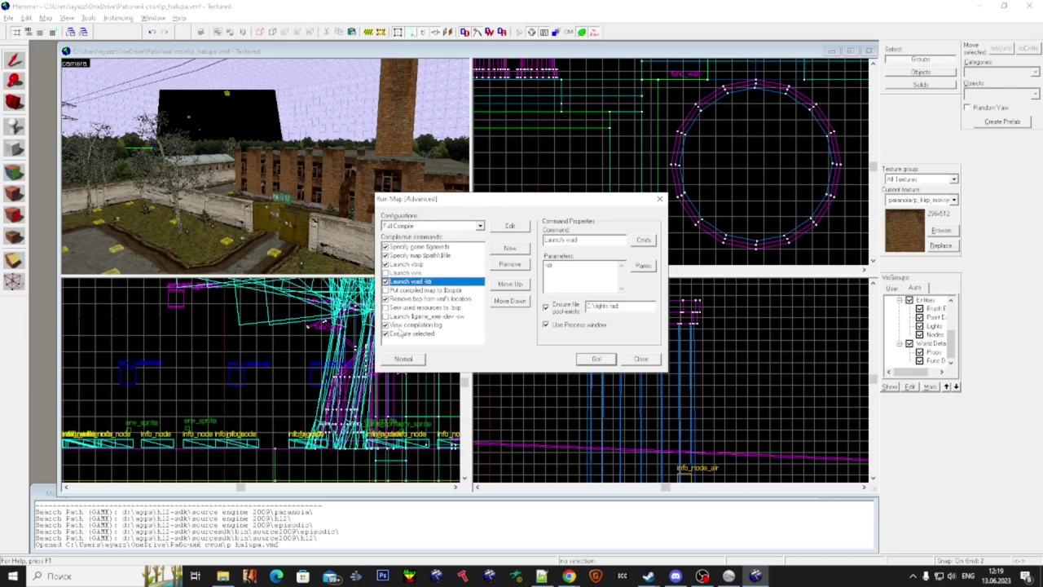
pyautogui.click(394, 308)
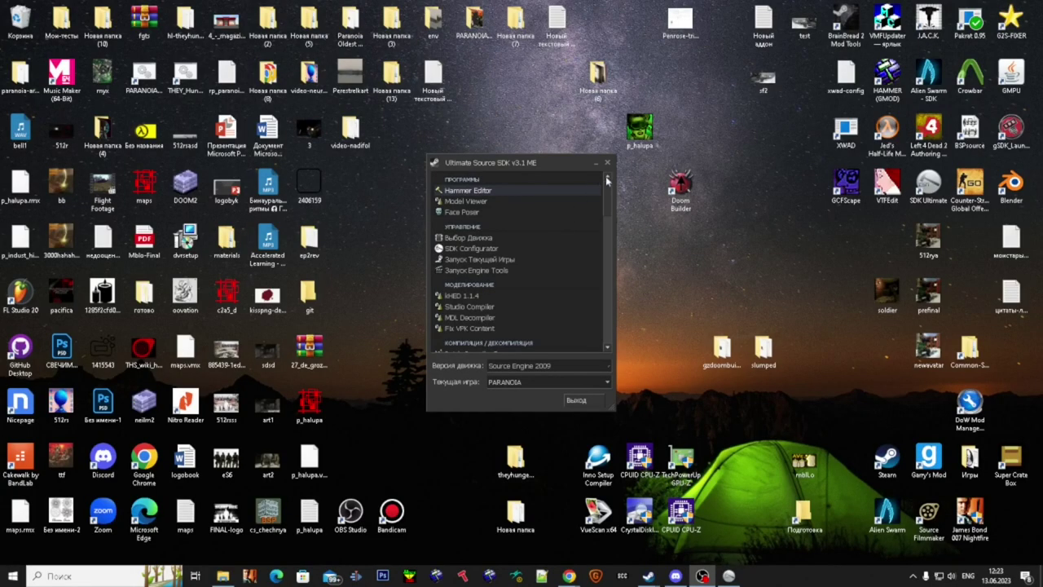
# - Open the BSPsource 1.4.0 folder and browse from it to the compiled p_halupa map on DISK (D:)
pyautogui.doubleClick(968, 132)
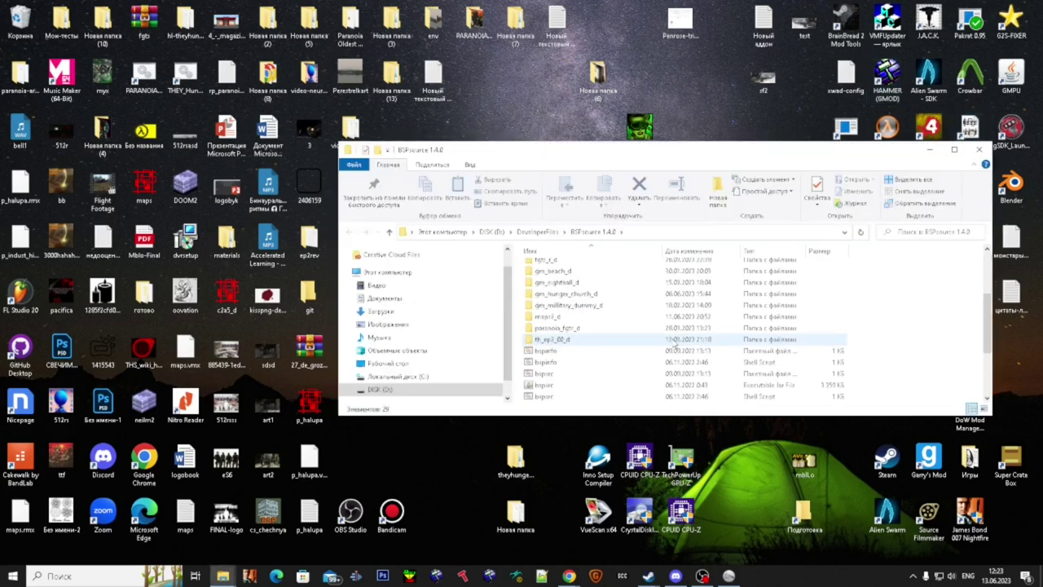
pyautogui.click(460, 392)
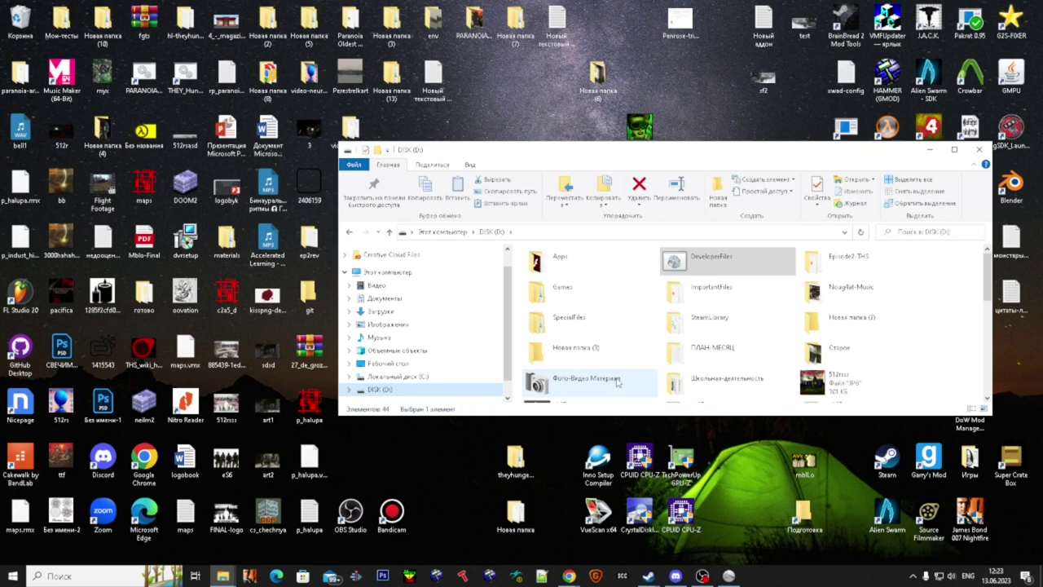
pyautogui.scroll(-5, 618, 383)
pyautogui.click(709, 280)
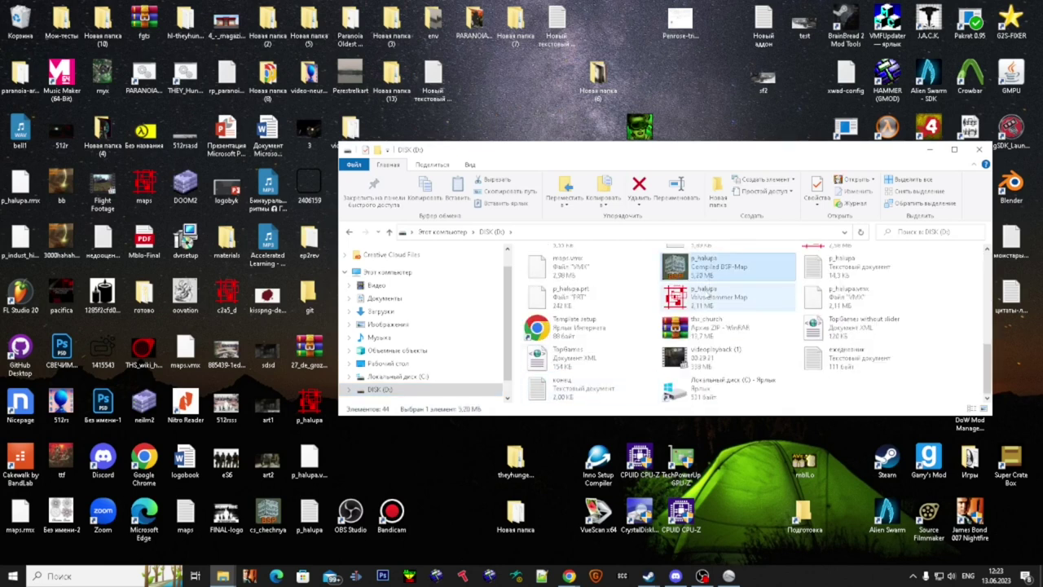
pyautogui.hotkey('alt', 'Left')
pyautogui.hotkey('alt', 'Right')
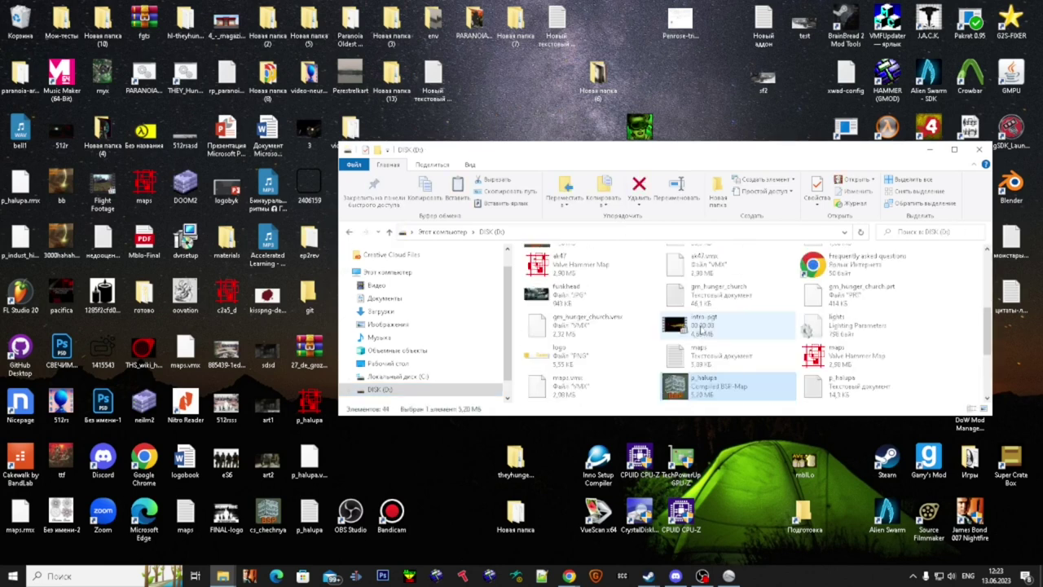
# - Check the compiled p_halupa map in Object Viewer, close the viewer and reposition the DISK (D:) folder window
pyautogui.doubleClick(691, 385)
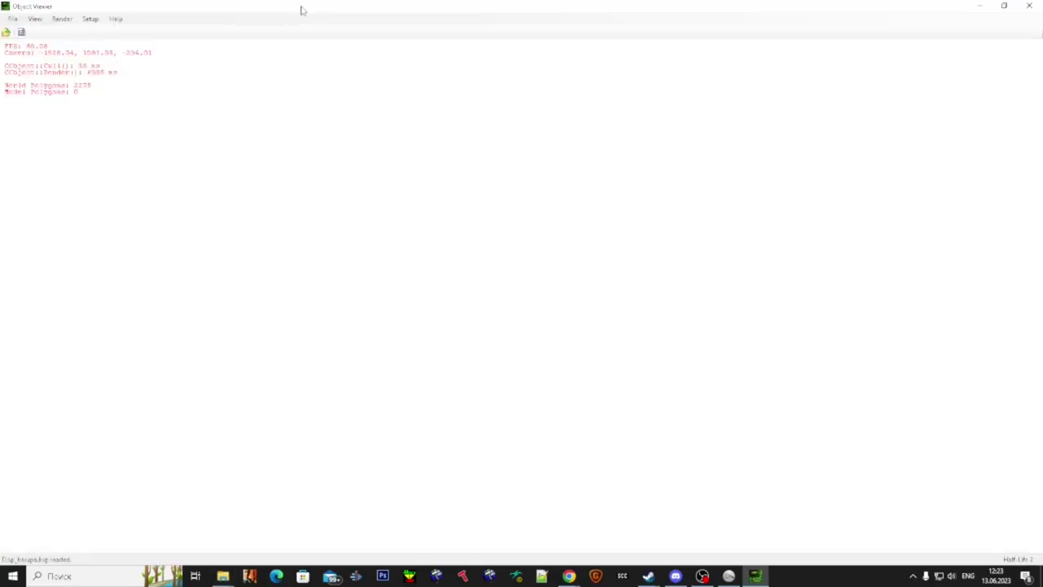
pyautogui.moveTo(302, 11); pyautogui.dragTo(306, 208)
pyautogui.click(458, 210)
pyautogui.moveTo(691, 168); pyautogui.dragTo(571, 205)
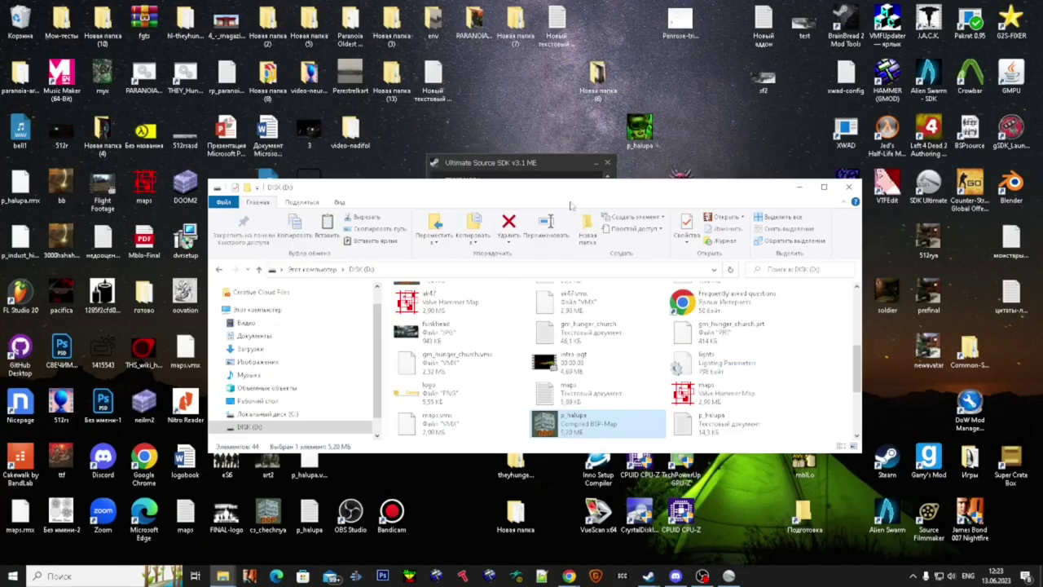
# - Open the SDK Ultimate shortcut's file location, browse to Source Engine 2009 > paranoia > maps and place that window beside the DISK (D:) window
pyautogui.click(940, 188)
pyautogui.rightClick(937, 192)
pyautogui.click(931, 208)
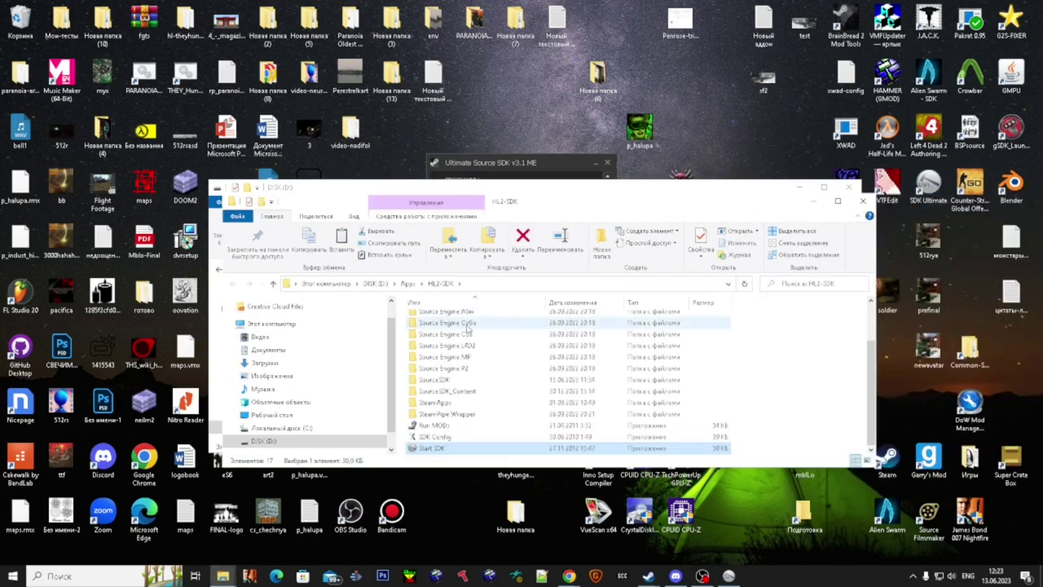
pyautogui.scroll(2, 467, 329)
pyautogui.doubleClick(467, 355)
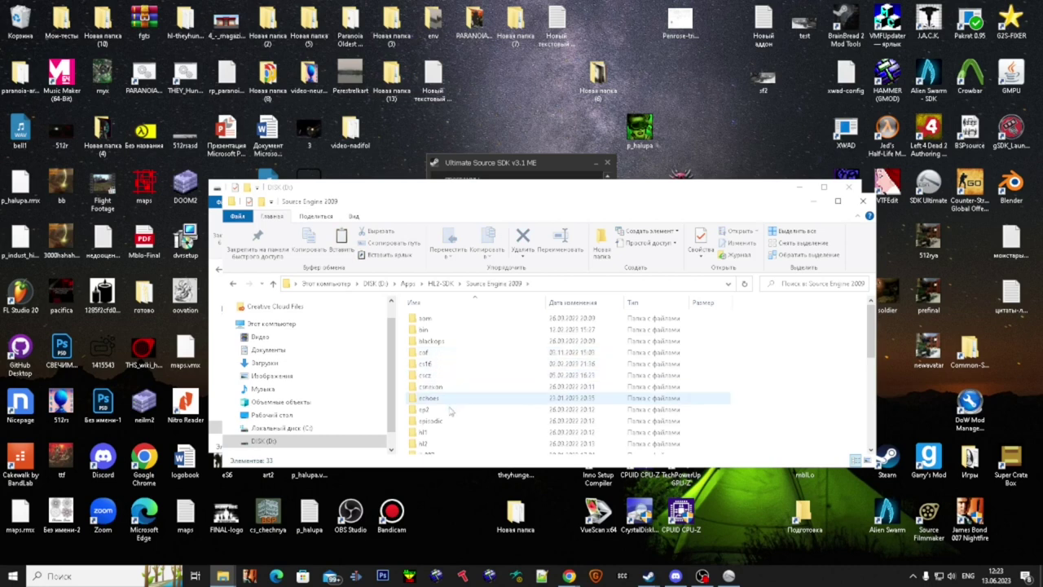
pyautogui.scroll(-1, 442, 429)
pyautogui.doubleClick(441, 436)
pyautogui.doubleClick(432, 353)
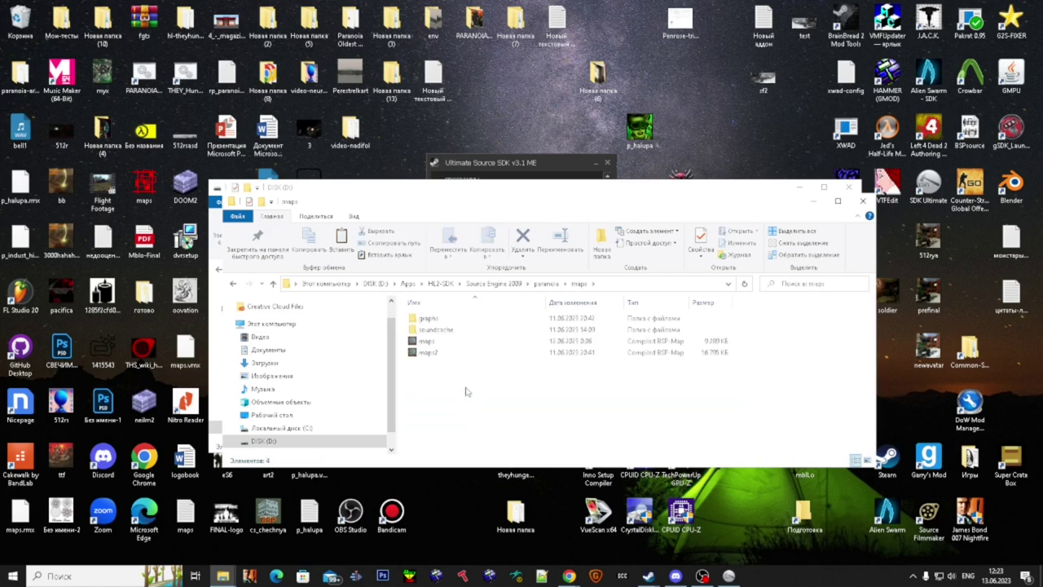
pyautogui.moveTo(503, 203); pyautogui.dragTo(749, 334)
# - Transfer the compiled p_halupa map from DISK (D:) into the paranoia maps folder
pyautogui.moveTo(468, 302); pyautogui.dragTo(627, 392)
pyautogui.click(599, 304)
pyautogui.scroll(-1, 616, 397)
pyautogui.scroll(1, 615, 397)
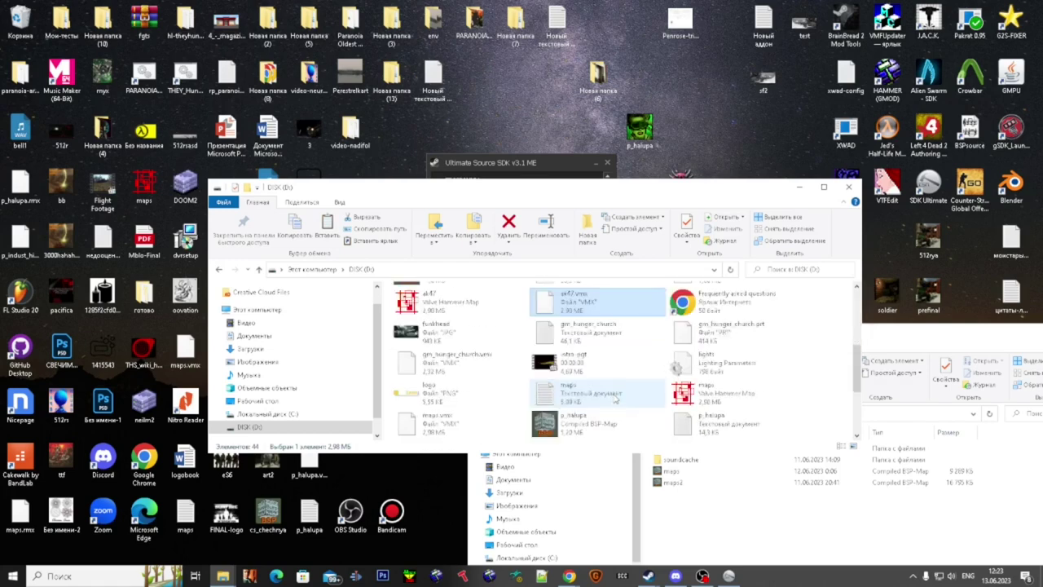
pyautogui.scroll(-1, 615, 396)
pyautogui.scroll(1, 556, 344)
pyautogui.scroll(-1, 561, 358)
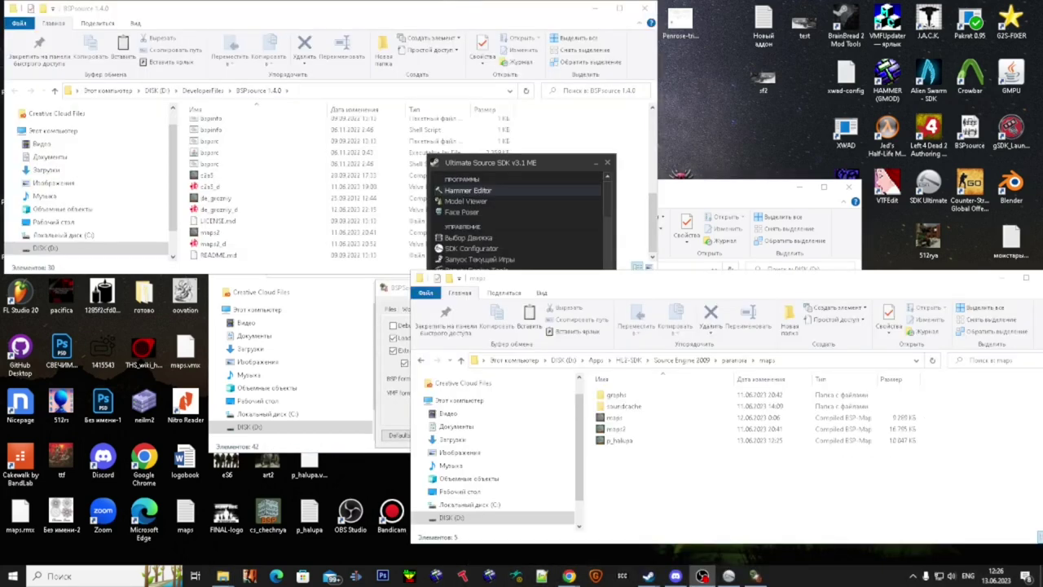
# - Copy the compiled p_halupa map from the paranoia maps folder into the BSPsource 1.4.0 folder
pyautogui.click(269, 221)
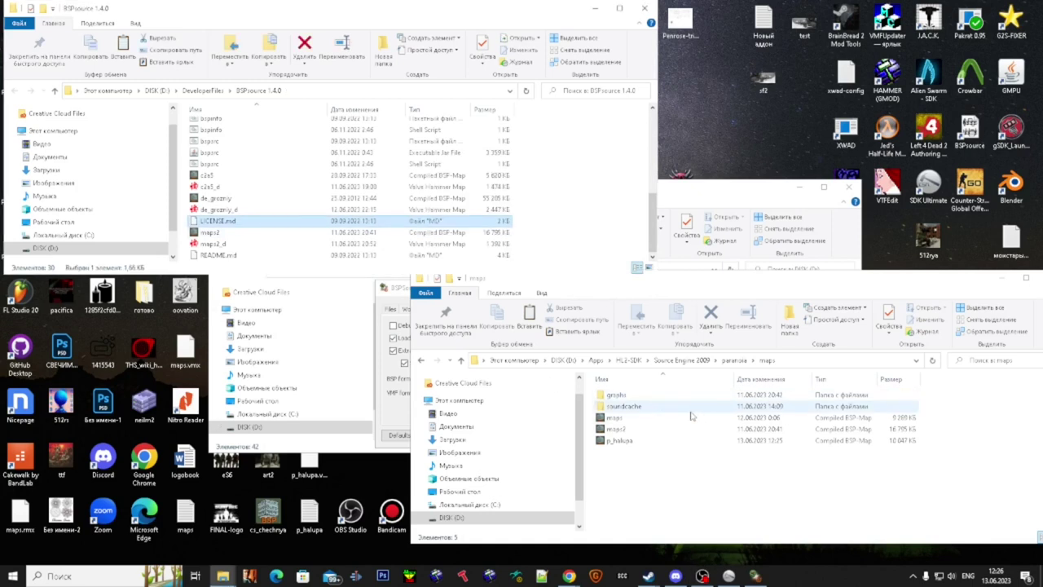
pyautogui.click(557, 238)
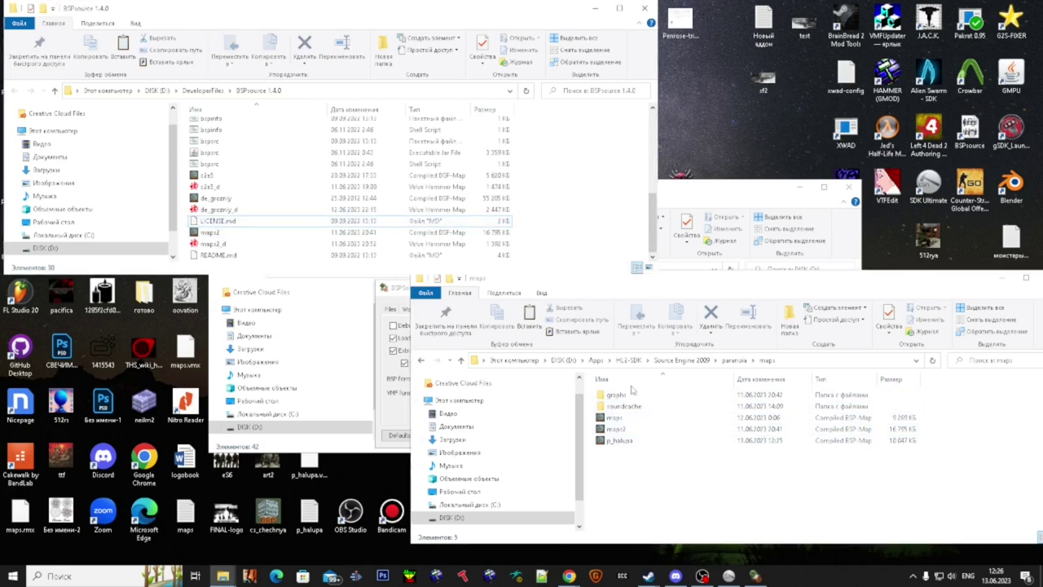
pyautogui.click(643, 441)
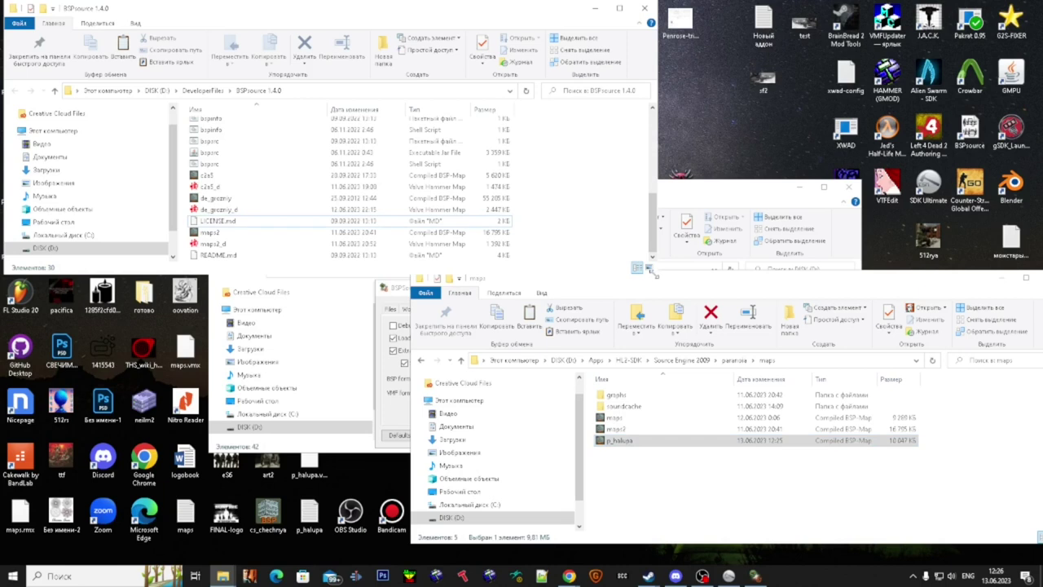
pyautogui.moveTo(655, 275); pyautogui.dragTo(896, 512)
pyautogui.hotkey('ctrl', 'v')
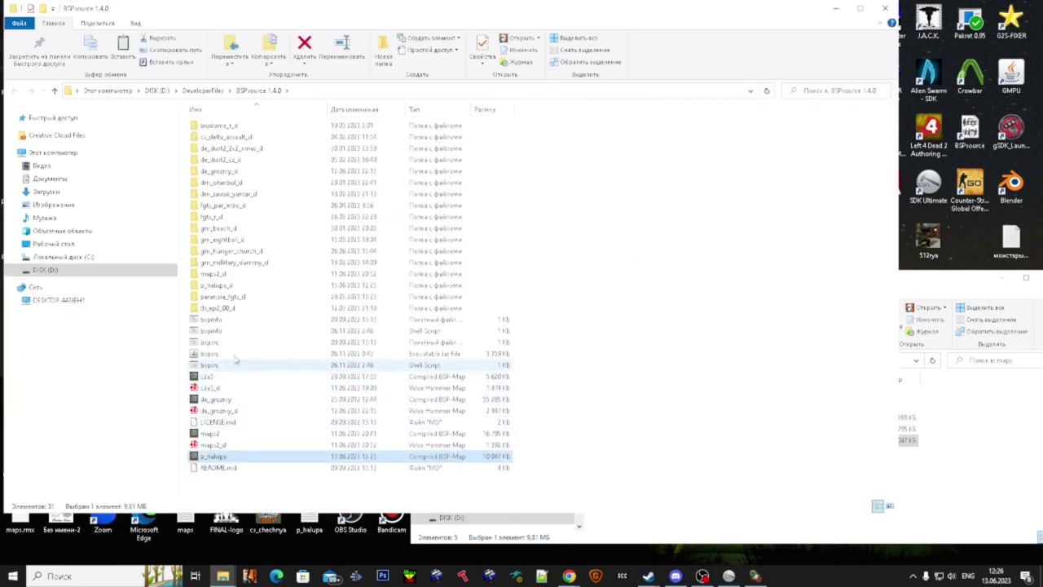
# - Launch the bspsrc executable jar and place the BSPSource window clear of both folder windows
pyautogui.doubleClick(225, 355)
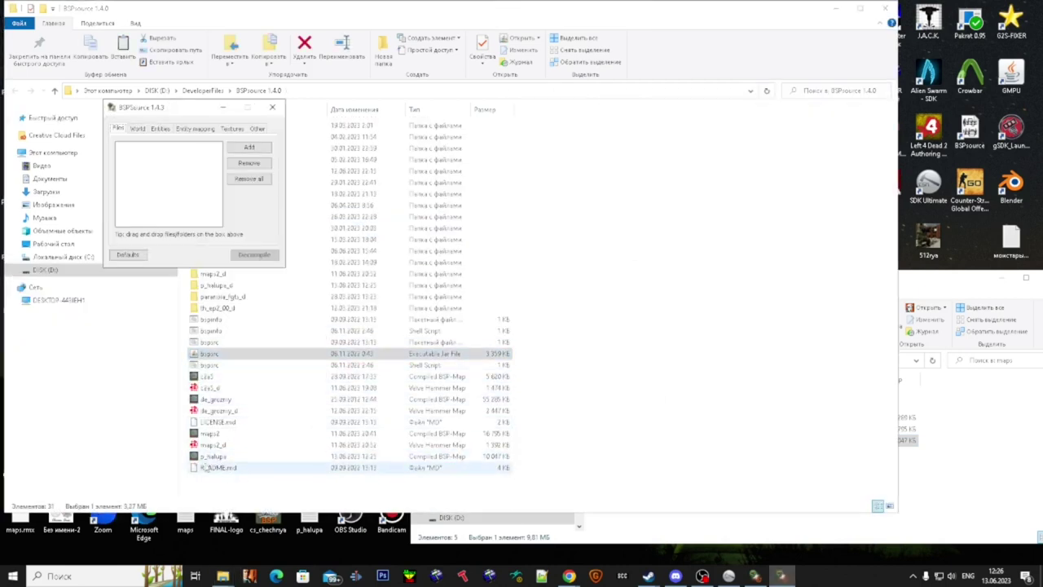
pyautogui.moveTo(183, 102); pyautogui.dragTo(758, 155)
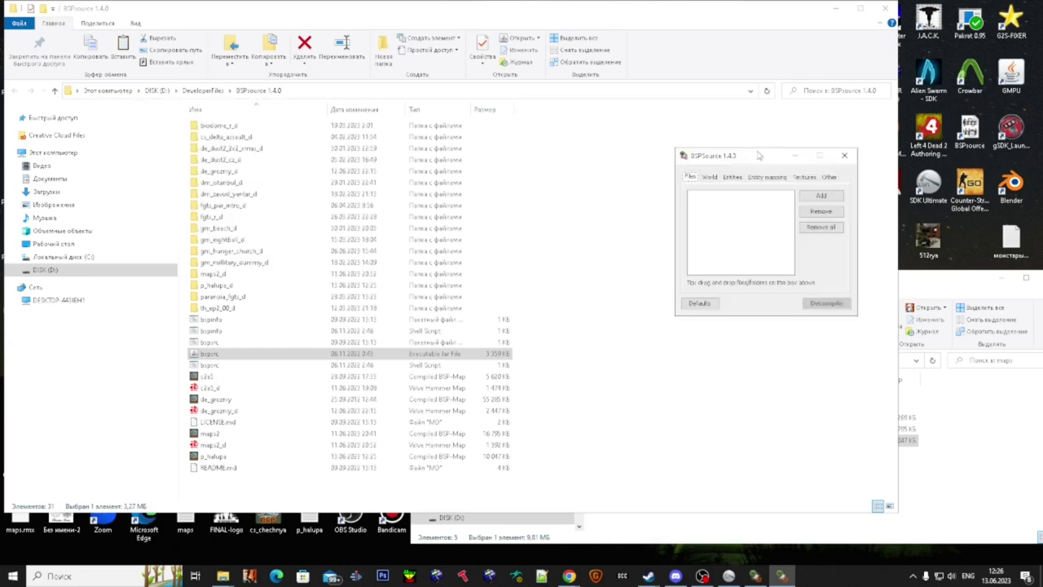
pyautogui.click(932, 481)
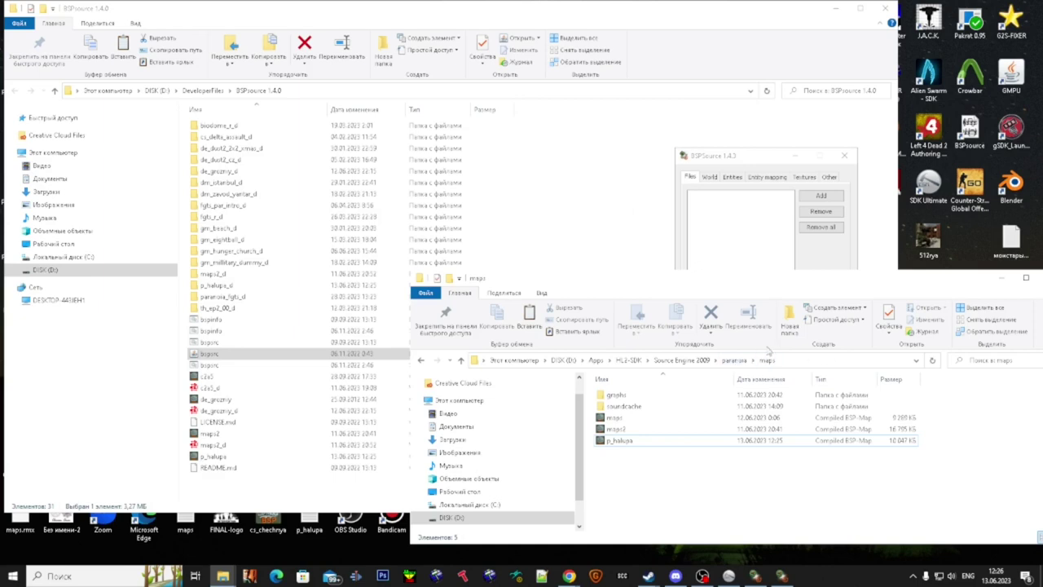
pyautogui.moveTo(753, 158); pyautogui.dragTo(915, 127)
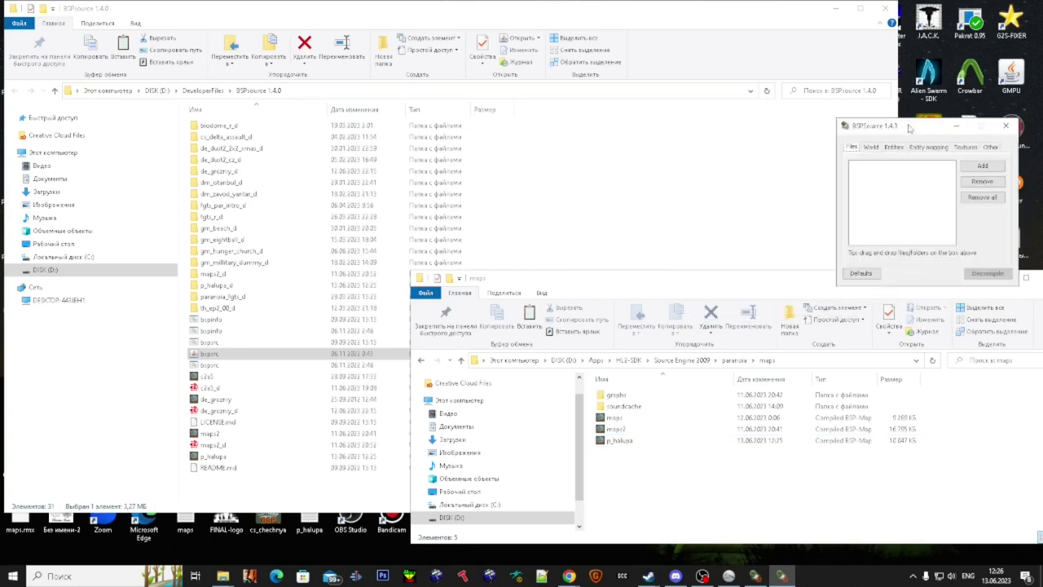
# - Add p_halupa to BSPSource, enable extraction of embedded files and decompile it to p_halupa_d.vmf in the BSPsource 1.4.0 folder
pyautogui.moveTo(213, 457); pyautogui.dragTo(935, 196)
pyautogui.click(989, 147)
pyautogui.click(874, 190)
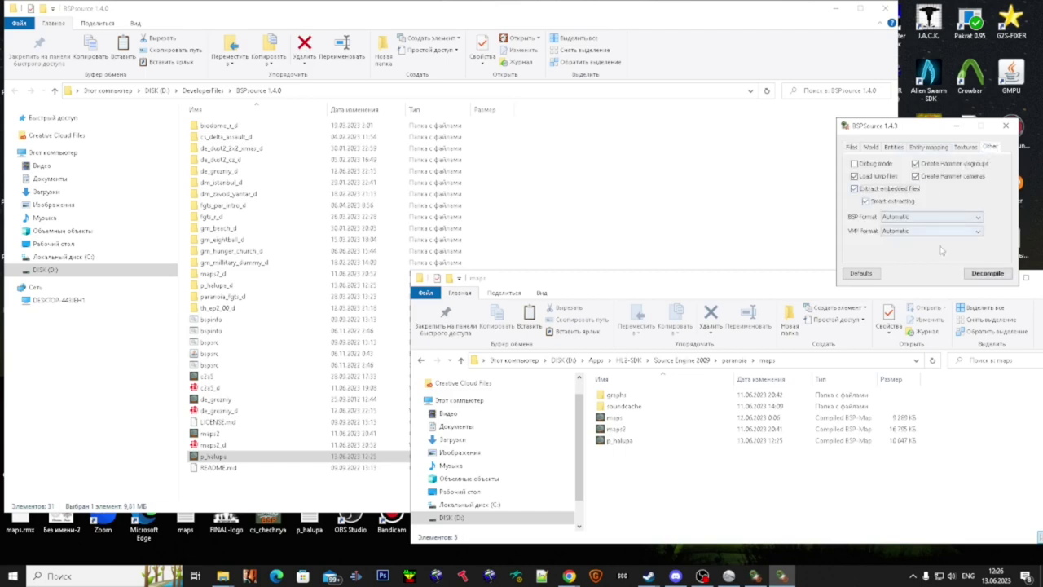
pyautogui.click(983, 274)
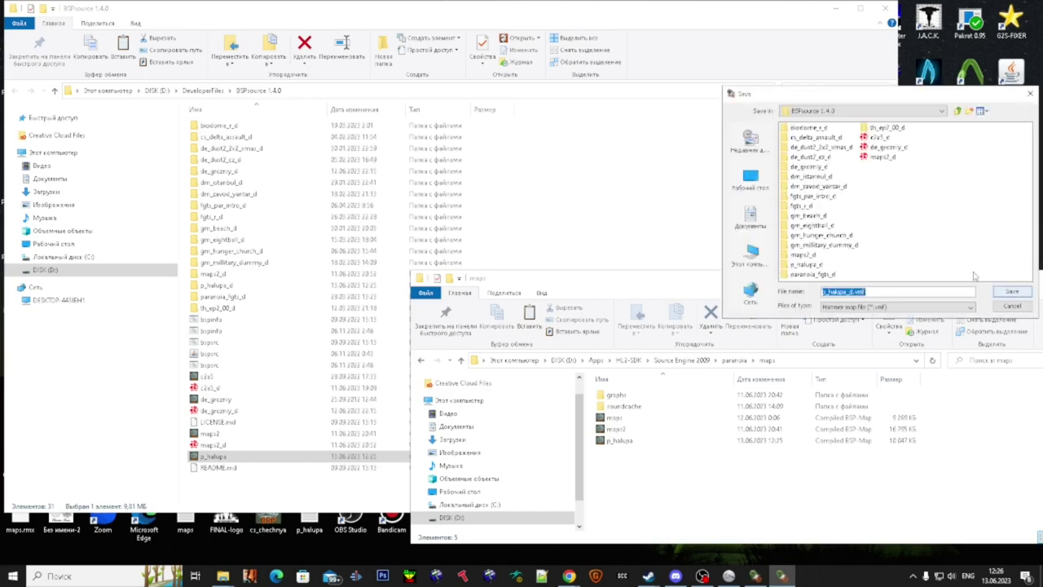
pyautogui.click(1011, 292)
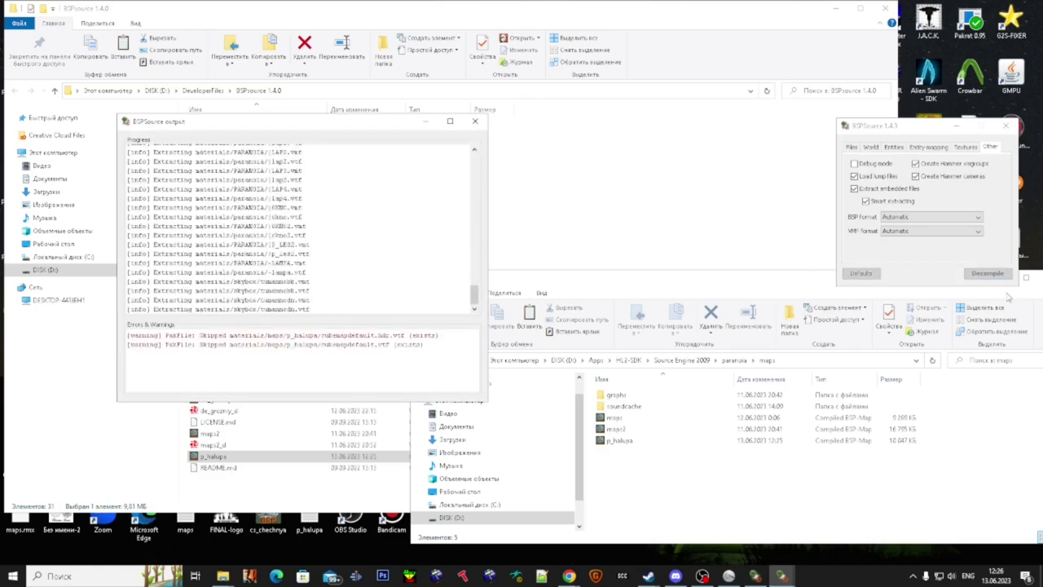
# - Browse the paranoia folder to materials > sprites, check the buzz folder inside and return to sprites
pyautogui.click(735, 360)
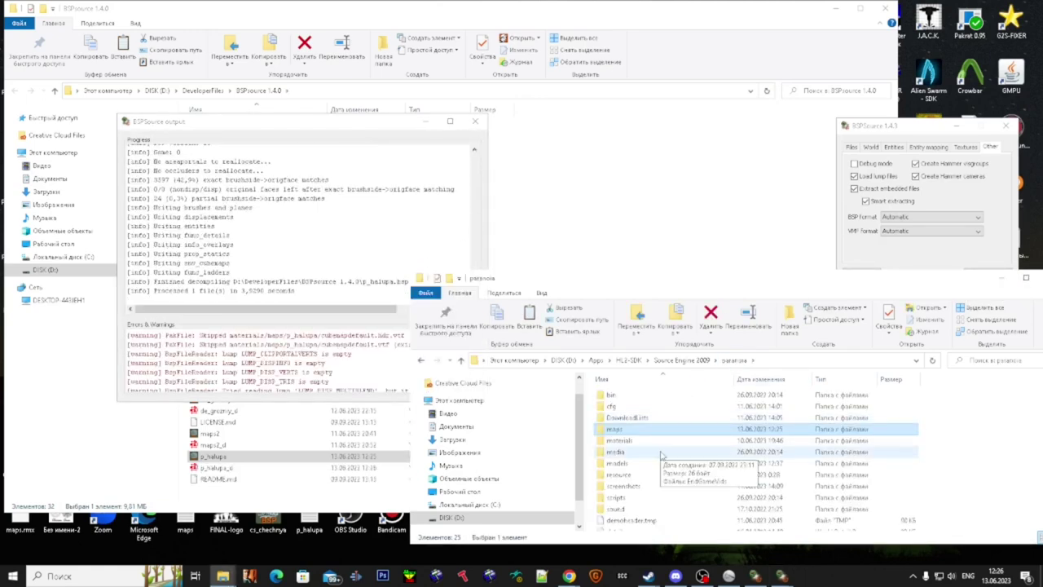
pyautogui.doubleClick(656, 447)
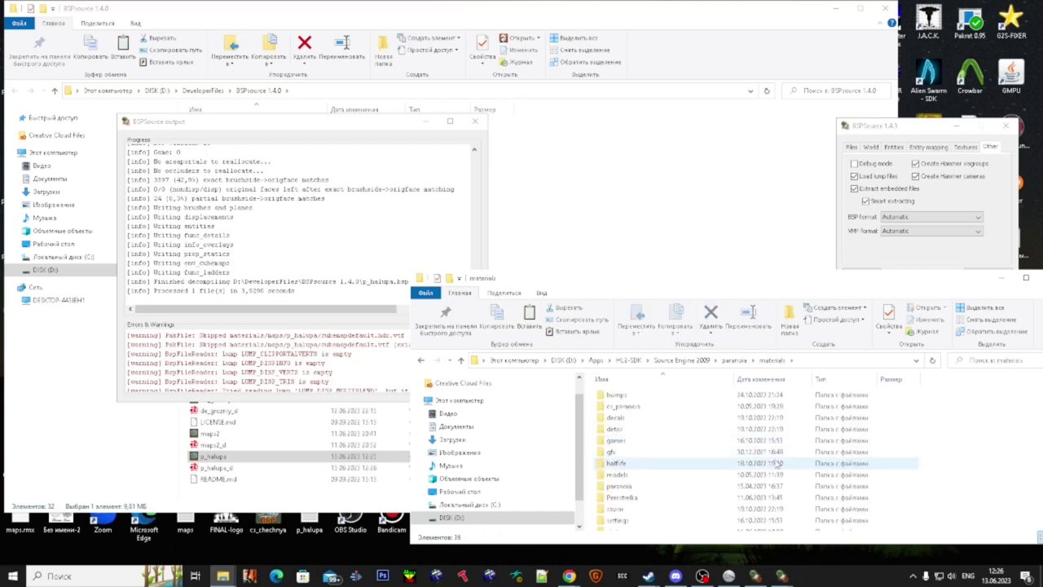
pyautogui.scroll(-2, 776, 462)
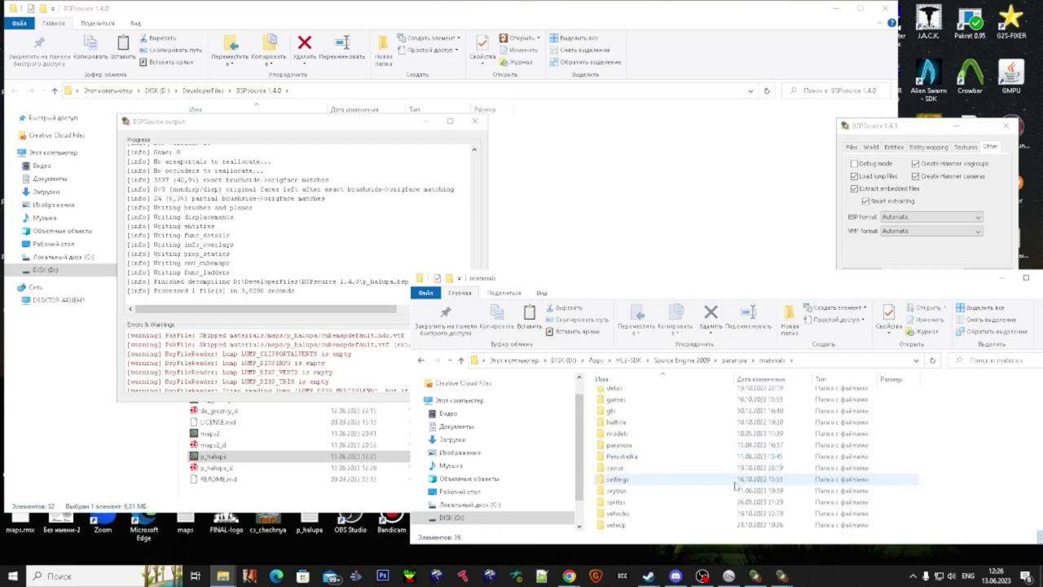
pyautogui.doubleClick(710, 502)
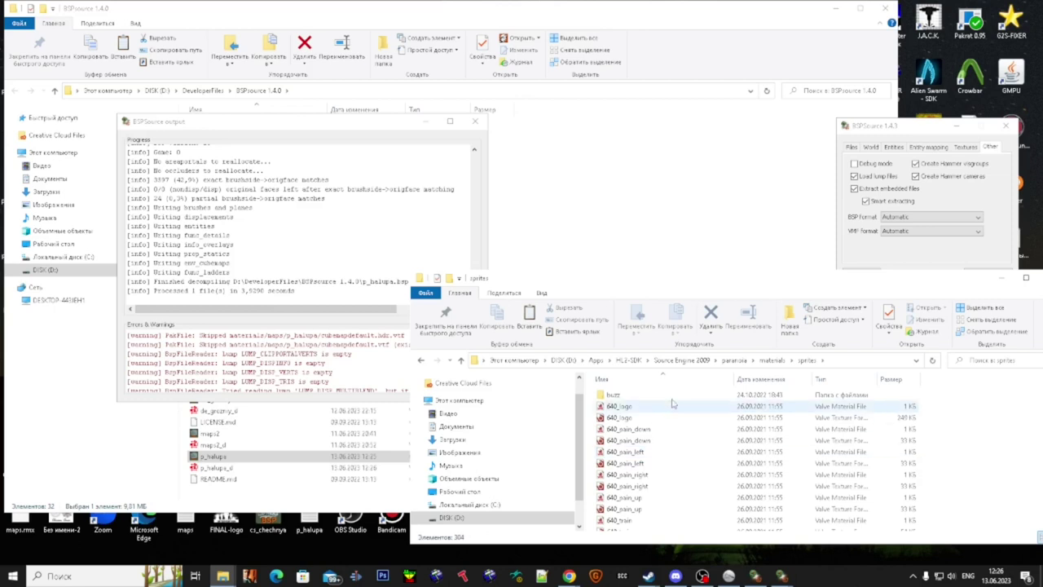
pyautogui.doubleClick(669, 396)
pyautogui.hotkey('alt', 'Left')
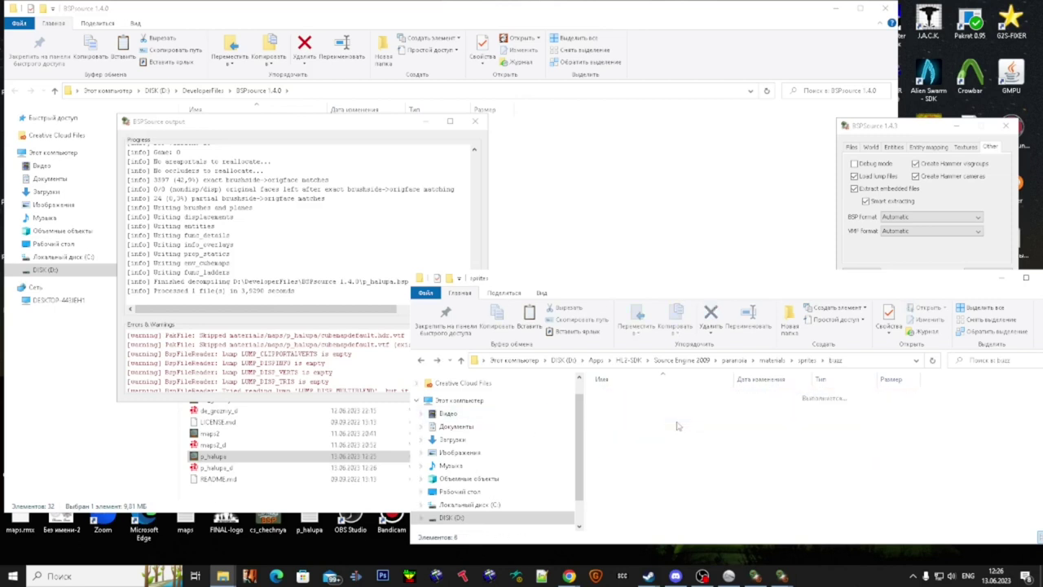
# - Close the decompile output and open the materials folder inside the extracted p_halupa_d folder
pyautogui.click(475, 123)
pyautogui.doubleClick(279, 291)
pyautogui.click(1003, 483)
pyautogui.click(559, 203)
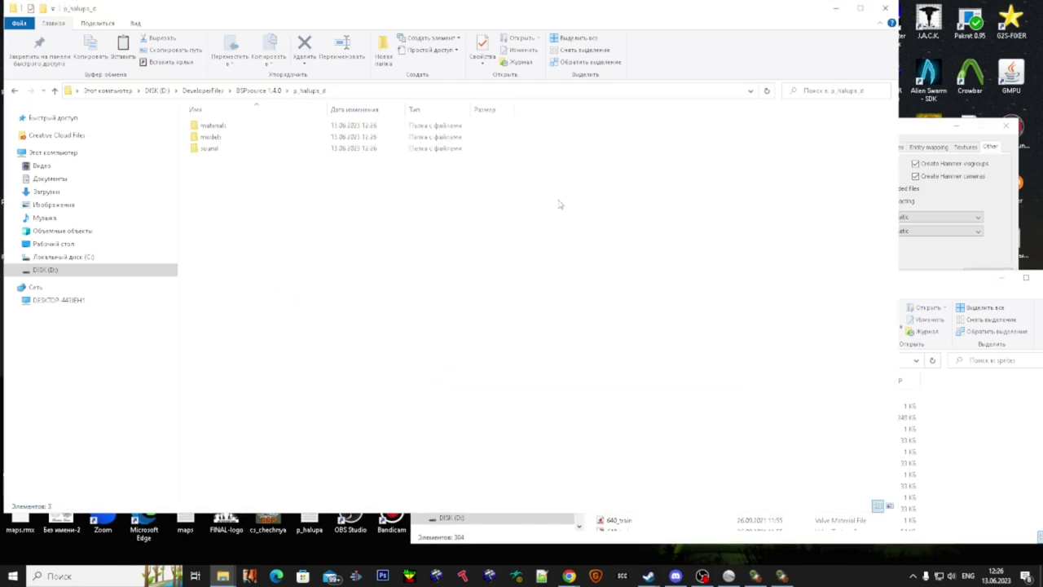
pyautogui.doubleClick(289, 127)
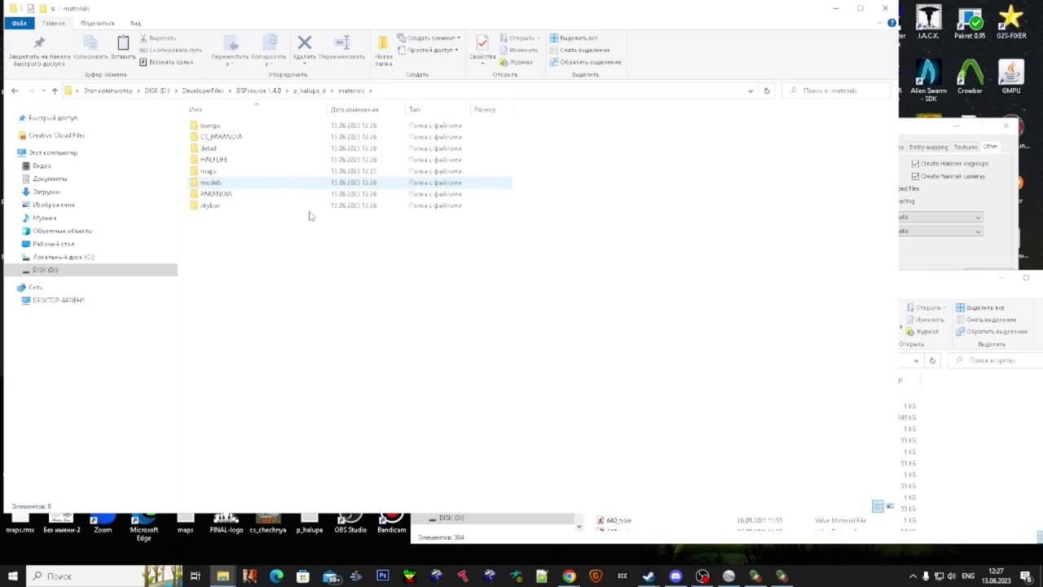
# - Create a folder named sprites in the extracted materials folder and paste the clipboard contents into it
pyautogui.rightClick(600, 296)
pyautogui.moveTo(734, 499)
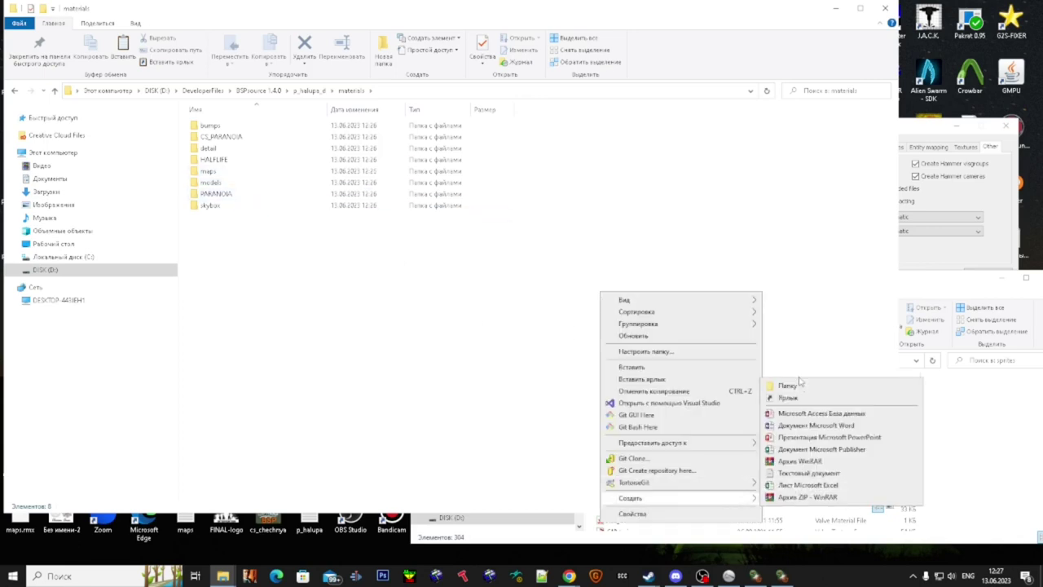
pyautogui.click(800, 385)
pyautogui.write('sprites')
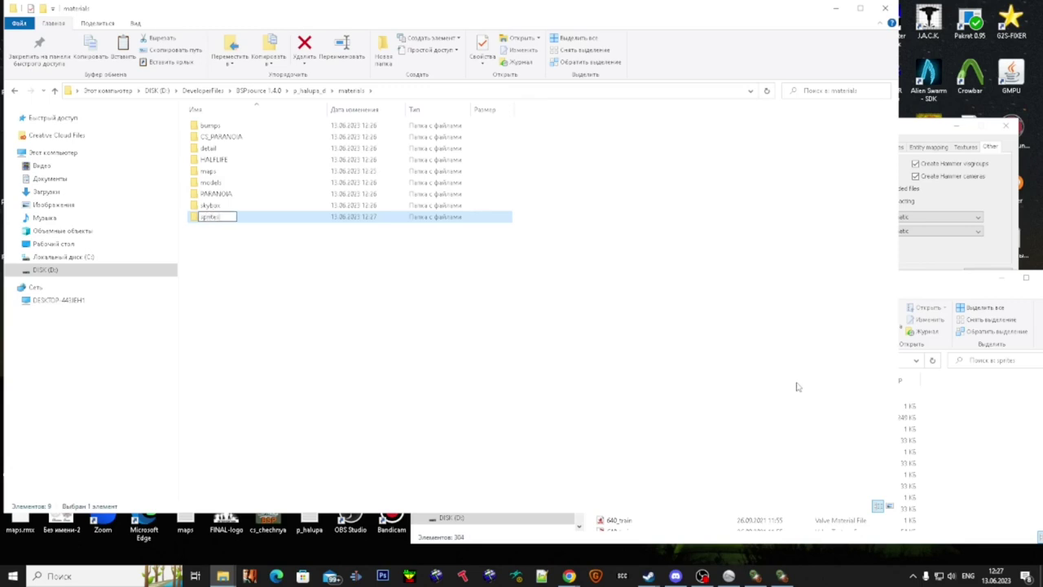
pyautogui.doubleClick(443, 221)
pyautogui.rightClick(430, 196)
pyautogui.click(471, 275)
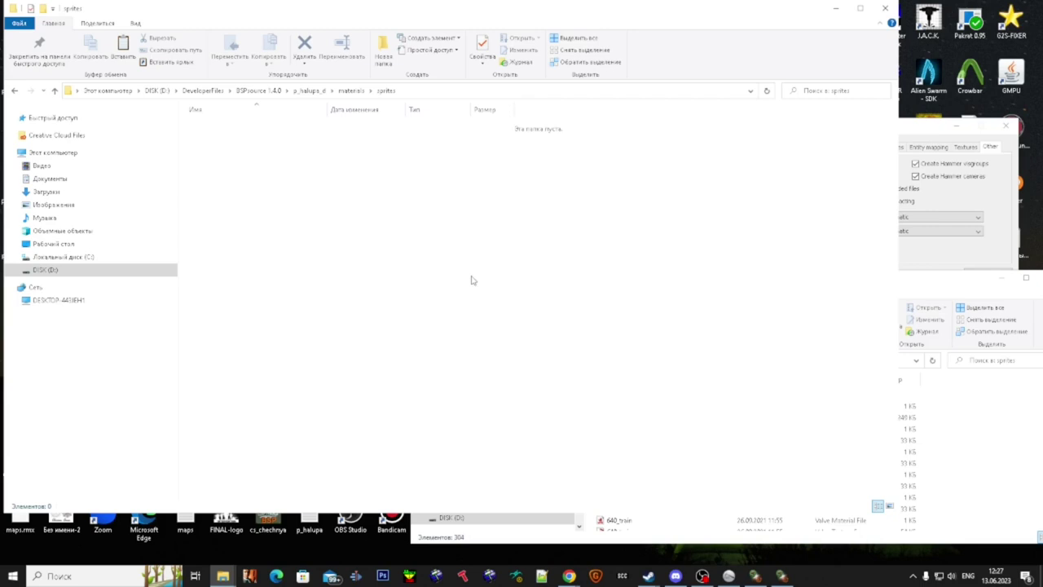
# - Return to the p_halupa_d folder, take the other window back to paranoia > materials and minimize it
pyautogui.hotkey('alt', 'Left')
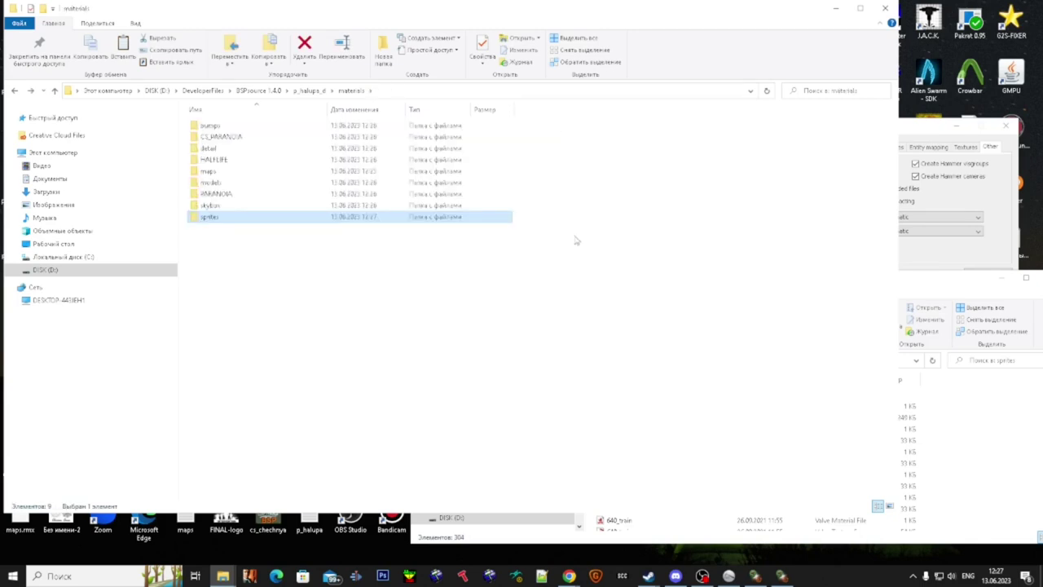
pyautogui.press('BackSpace')
pyautogui.click(948, 457)
pyautogui.click(768, 361)
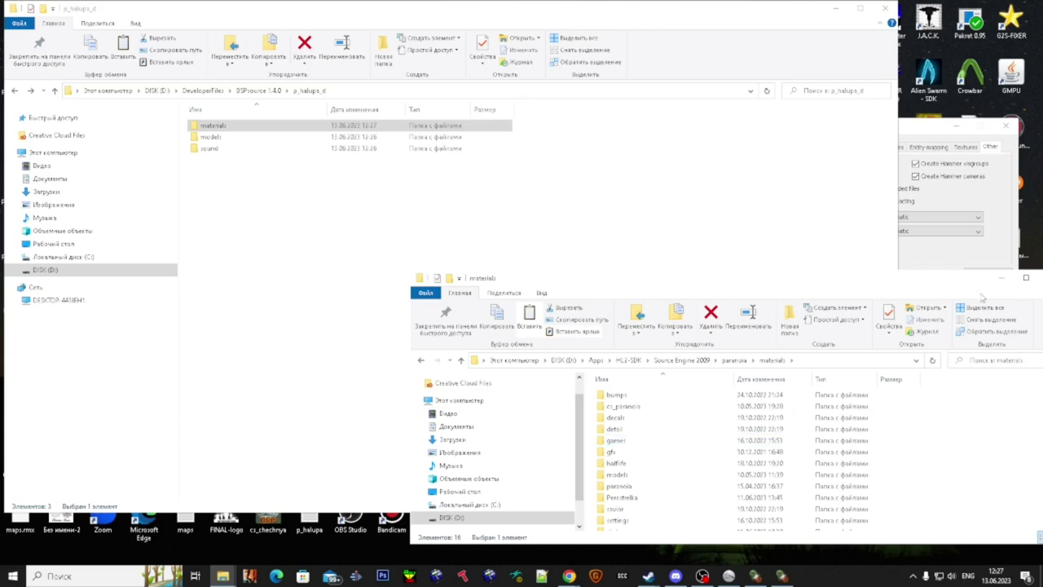
pyautogui.click(1002, 281)
# - Copy the materials, models and sound folders in p_halupa_d and move that window lower on the desktop
pyautogui.click(554, 222)
pyautogui.moveTo(481, 14); pyautogui.dragTo(603, 102)
pyautogui.moveTo(126, 90); pyautogui.dragTo(352, 267)
pyautogui.click(445, 290)
pyautogui.moveTo(479, 280); pyautogui.dragTo(298, 156)
pyautogui.moveTo(469, 352); pyautogui.dragTo(380, 259)
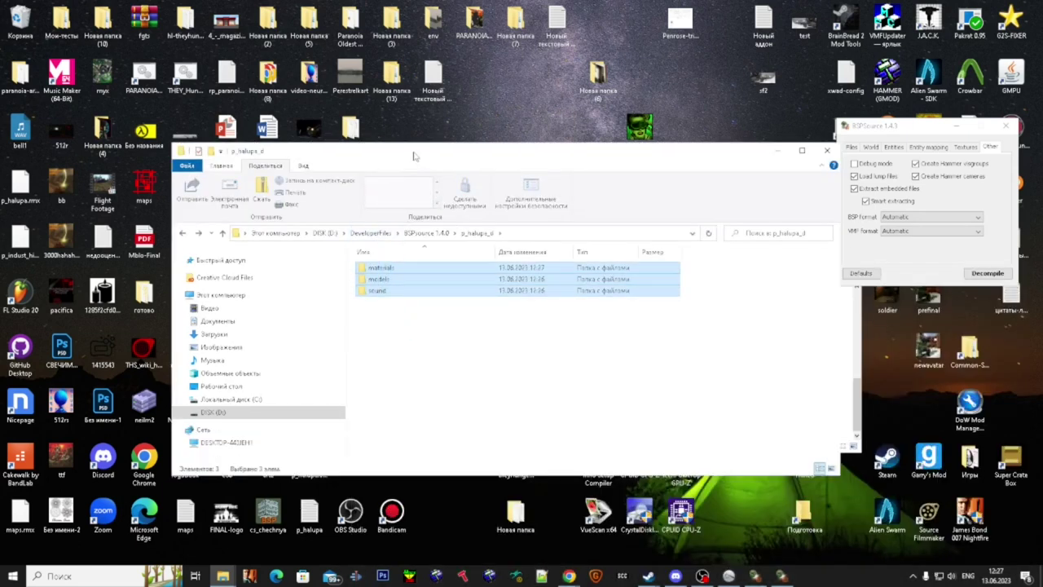
pyautogui.moveTo(414, 153); pyautogui.dragTo(521, 339)
pyautogui.click(593, 524)
# - Open the file location of the HAMMER (GMOD) shortcut and go up to the GarrysMod folder
pyautogui.doubleClick(887, 80)
pyautogui.rightClick(886, 83)
pyautogui.click(881, 98)
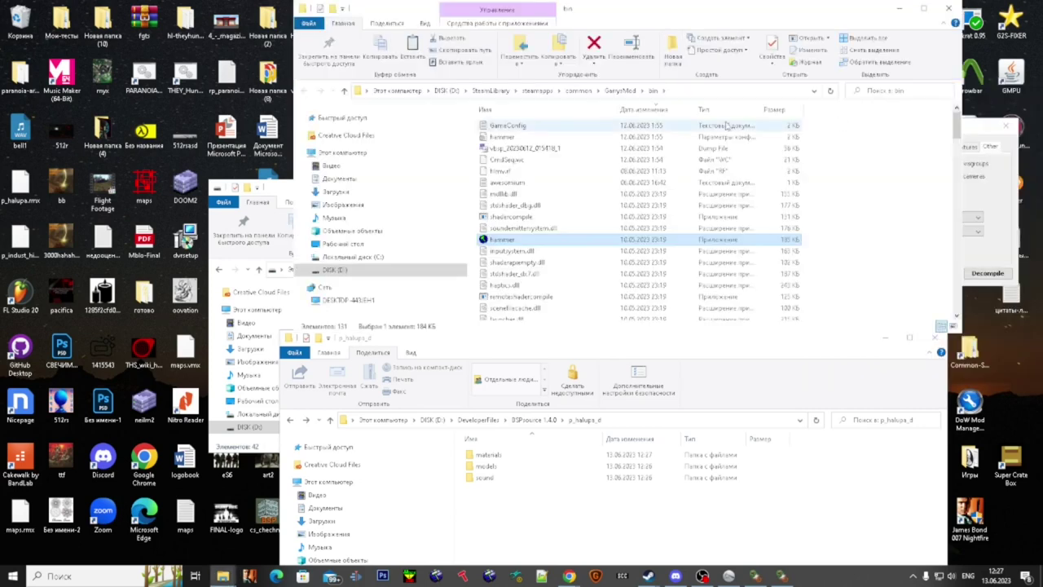
pyautogui.click(621, 91)
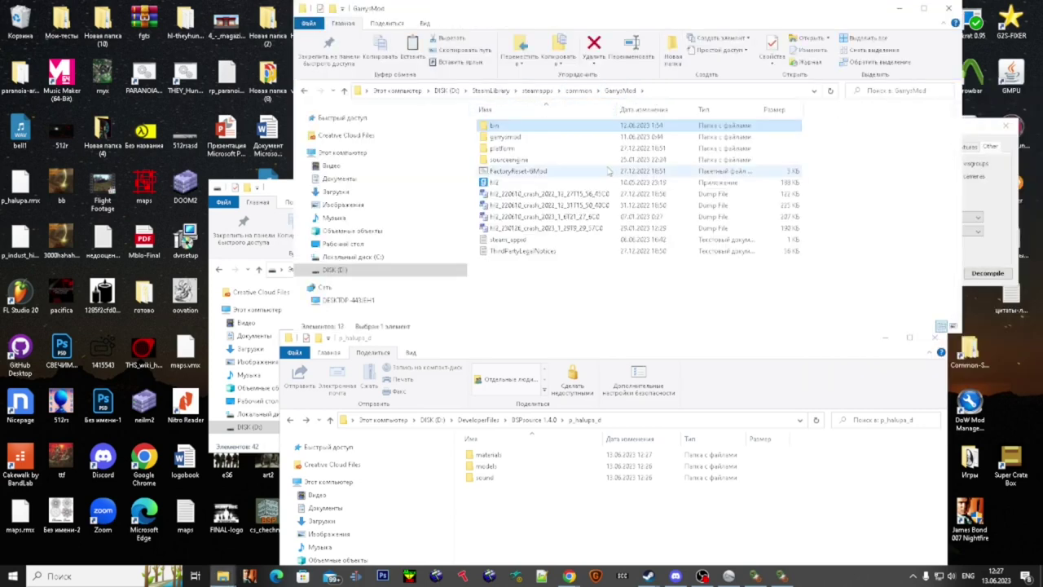
# - Open the garrysmod folder inside GarrysMod, paste the extracted materials, models and sound folders there and move the window lower
pyautogui.doubleClick(499, 126)
pyautogui.hotkey('alt', 'Left')
pyautogui.hotkey('alt', 'Left')
pyautogui.hotkey('alt', 'Right')
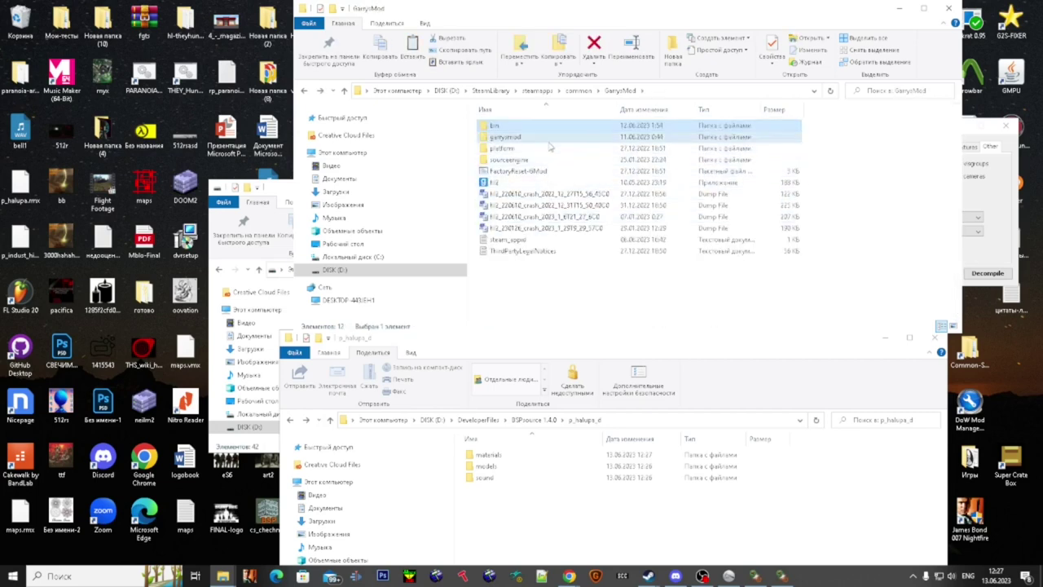
pyautogui.doubleClick(548, 138)
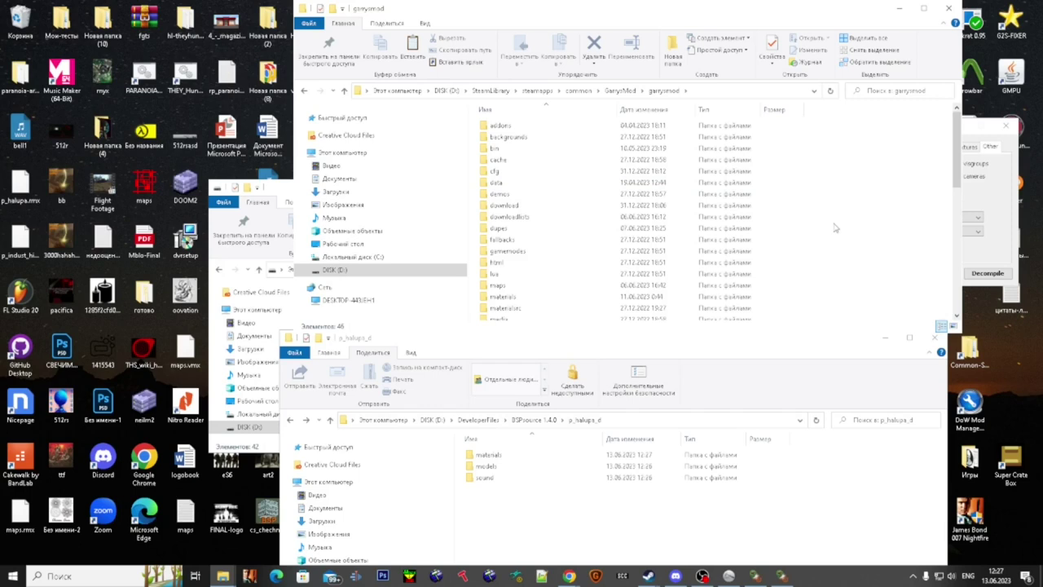
pyautogui.hotkey('ctrl', 'v')
pyautogui.moveTo(639, 9); pyautogui.dragTo(647, 185)
# - Start the Garry's Mod version of Hammer and open the recent map D:\p_halupa
pyautogui.doubleClick(893, 87)
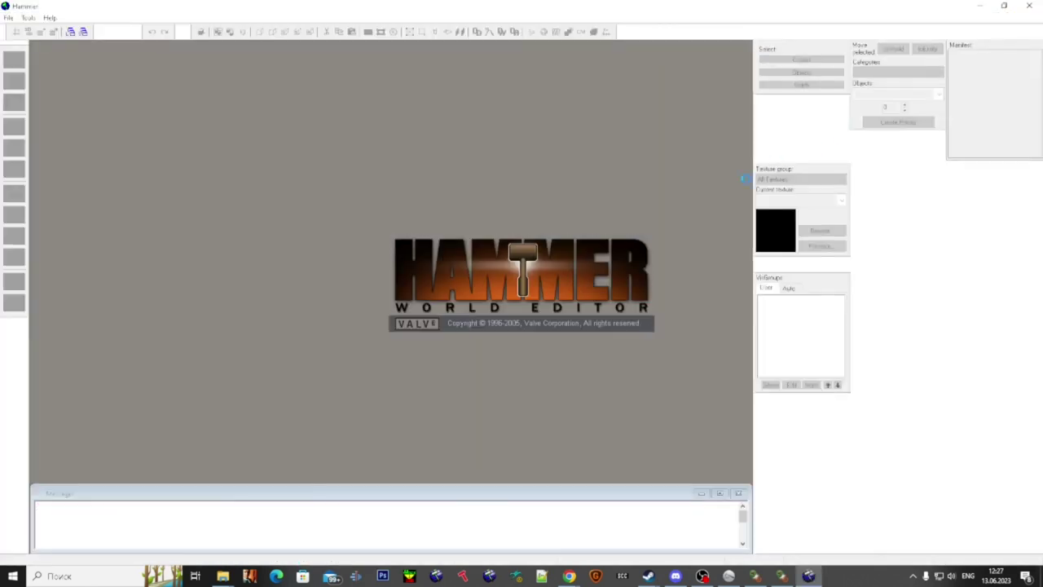
pyautogui.click(8, 17)
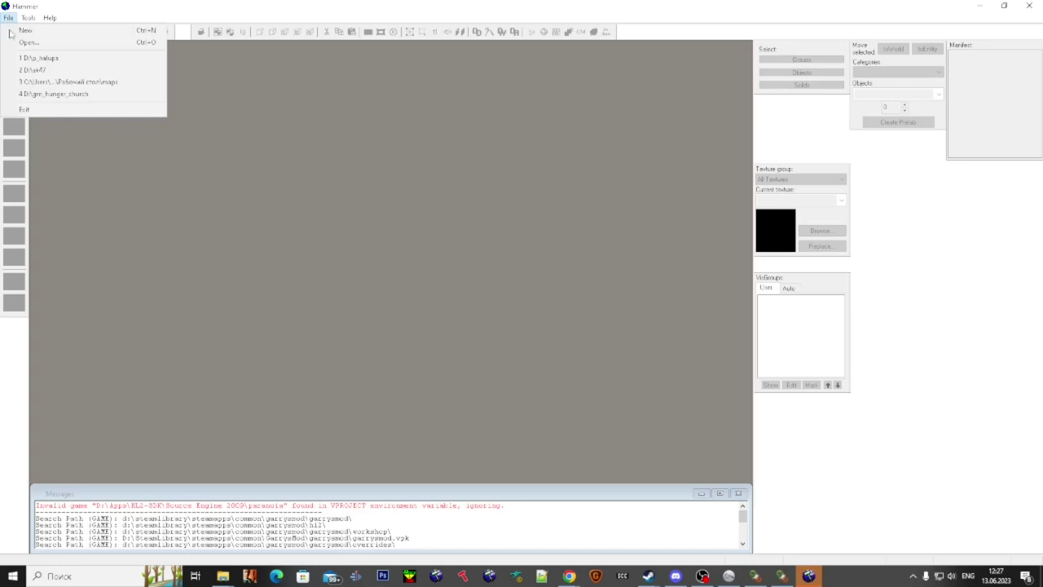
pyautogui.click(23, 58)
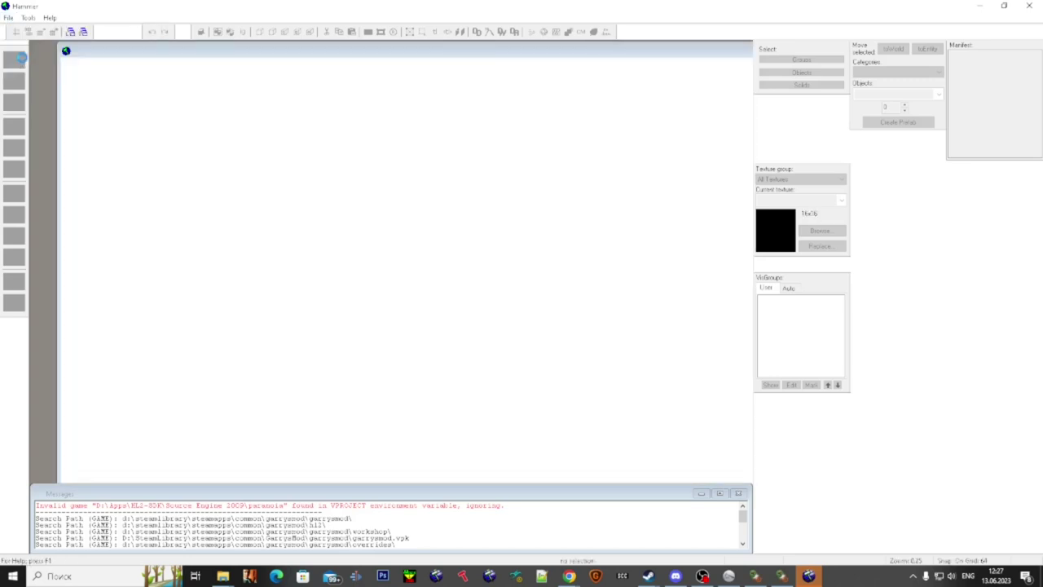
# - Select the info_player_start in front of the yellow gate and duplicate it into a row of three in the top view
pyautogui.press('z')
pyautogui.press('w')
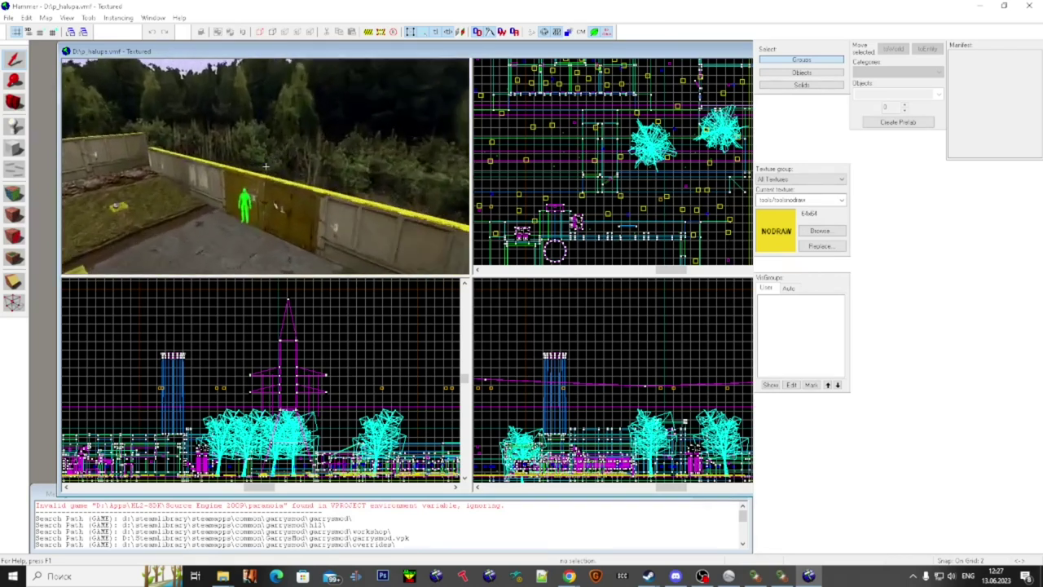
pyautogui.press('w')
pyautogui.doubleClick(266, 167)
pyautogui.doubleClick(240, 166)
pyautogui.click(241, 166)
pyautogui.click(693, 163)
pyautogui.click(260, 170)
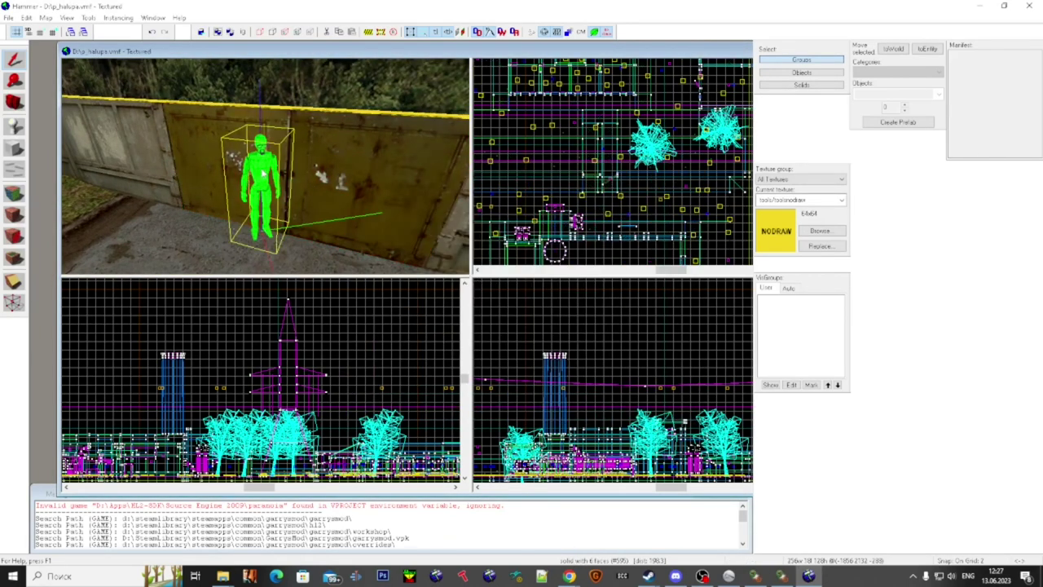
pyautogui.scroll(-8, 612, 174)
pyautogui.scroll(17, 582, 119)
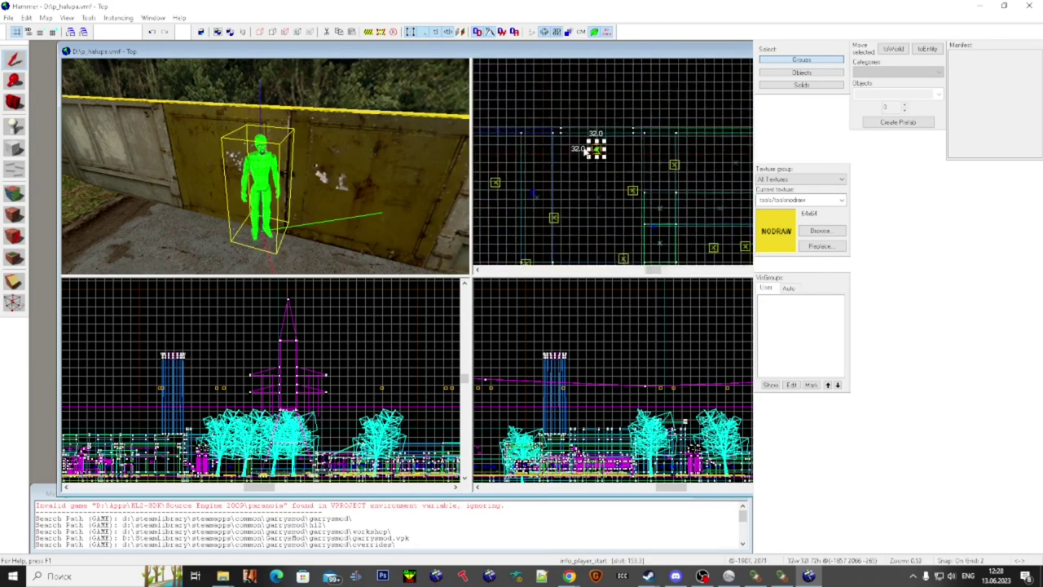
pyautogui.moveTo(599, 145)
pyautogui.mouseDown()
pyautogui.moveTo(601, 222)
pyautogui.moveTo(584, 153)
pyautogui.moveTo(597, 166)
pyautogui.moveTo(533, 166)
pyautogui.moveTo(668, 163)
pyautogui.moveTo(513, 162)
pyautogui.mouseUp()
pyautogui.scroll(-5, 361, 180)
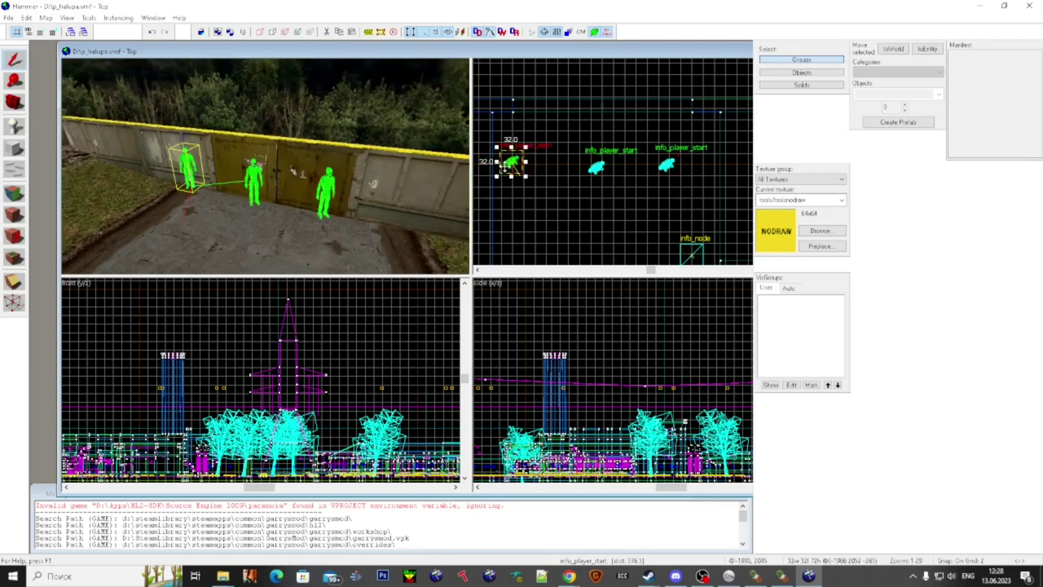
# - Select all three info_player_start entities in the row and duplicate the row repeatedly in the top view to form successive rows below
pyautogui.keyDown('ctrl'); pyautogui.click(250, 179); pyautogui.keyUp('ctrl')
pyautogui.keyDown('ctrl'); pyautogui.click(329, 193); pyautogui.keyUp('ctrl')
pyautogui.keyDown('shift'); pyautogui.moveTo(596, 166); pyautogui.dragTo(597, 213); pyautogui.keyUp('shift')
pyautogui.scroll(-4, 598, 211)
pyautogui.scroll(5, 607, 198)
pyautogui.keyDown('shift'); pyautogui.moveTo(606, 171); pyautogui.dragTo(607, 235); pyautogui.keyUp('shift')
pyautogui.scroll(-5, 614, 147)
pyautogui.scroll(4, 612, 194)
pyautogui.keyDown('shift'); pyautogui.moveTo(611, 154); pyautogui.dragTo(610, 209); pyautogui.keyUp('shift')
pyautogui.scroll(-3, 609, 211)
pyautogui.scroll(3, 610, 212)
# - Duplicate the selected three player starts once more to complete the grid near the yellow gate, then clear the selection
pyautogui.moveTo(610, 156)
pyautogui.keyDown('shift'); pyautogui.mouseDown()
pyautogui.moveTo(610, 206)
pyautogui.moveTo(601, 205)
pyautogui.moveTo(693, 199)
pyautogui.moveTo(681, 203)
pyautogui.moveTo(631, 153)
pyautogui.moveTo(628, 169)
pyautogui.moveTo(628, 102)
pyautogui.mouseUp(); pyautogui.keyUp('shift')
pyautogui.scroll(-5, 420, 232)
pyautogui.scroll(-4, 569, 198)
pyautogui.scroll(-4, 354, 212)
pyautogui.press('d')
pyautogui.scroll(-4, 573, 203)
pyautogui.scroll(4, 674, 207)
pyautogui.press('w')
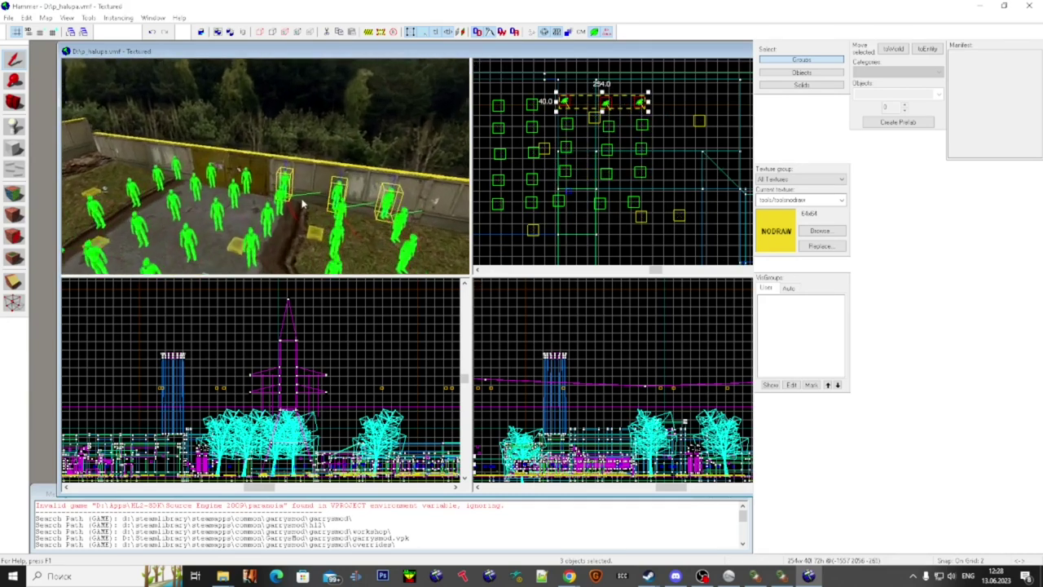
pyautogui.click(302, 185)
pyautogui.press('Escape')
# - Examine the grid of player starts and the surrounding buildings in the 3D view
pyautogui.press('s')
pyautogui.press('z')
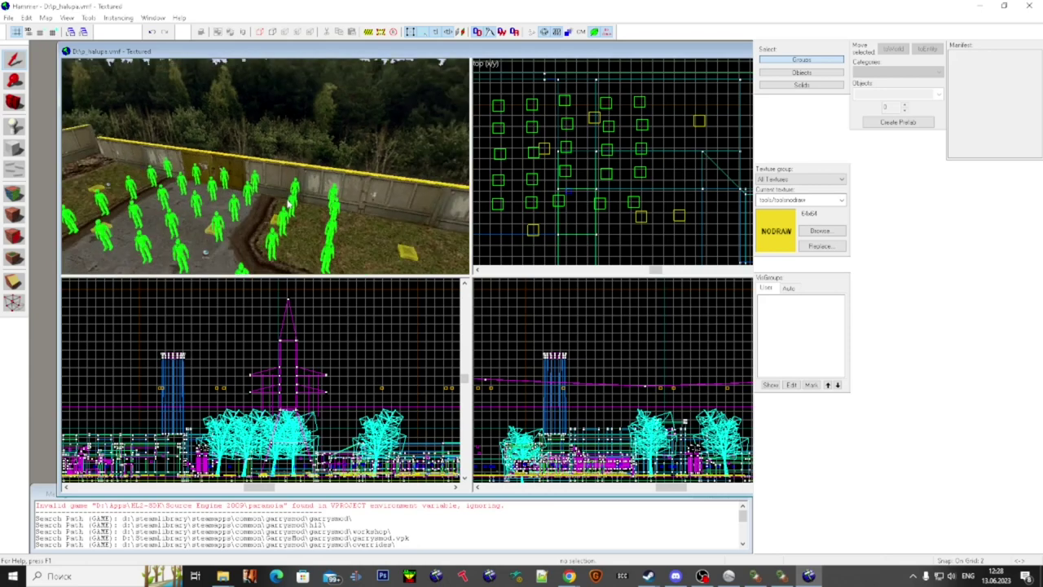
pyautogui.press('w')
pyautogui.press('d')
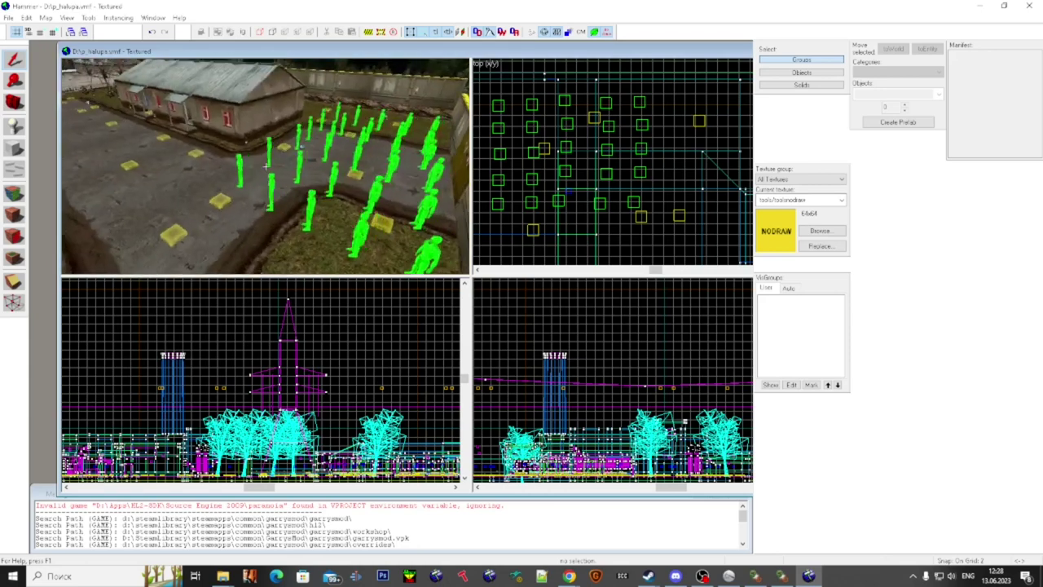
pyautogui.press('w')
pyautogui.press('w')
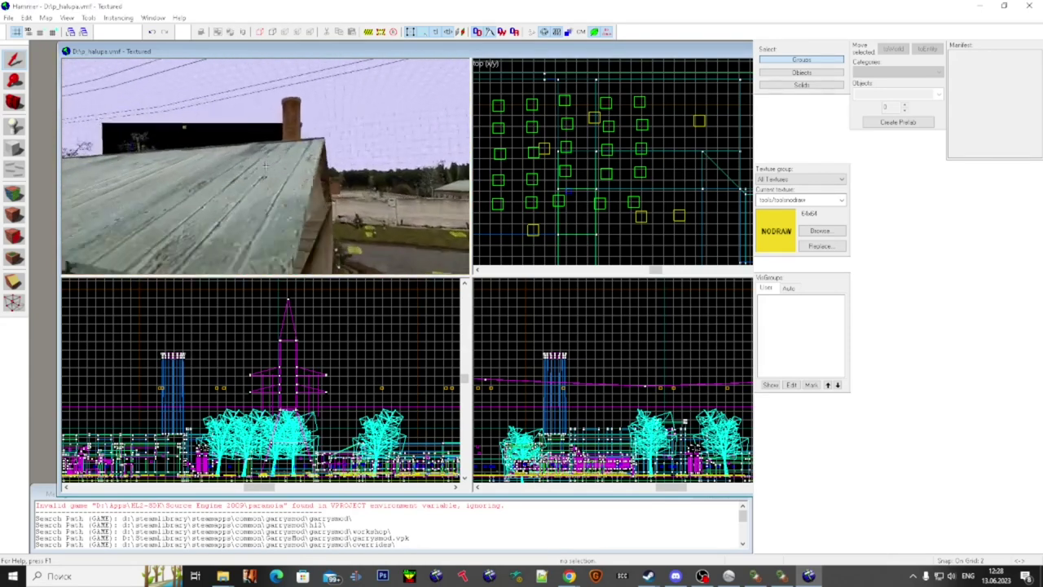
pyautogui.press('w')
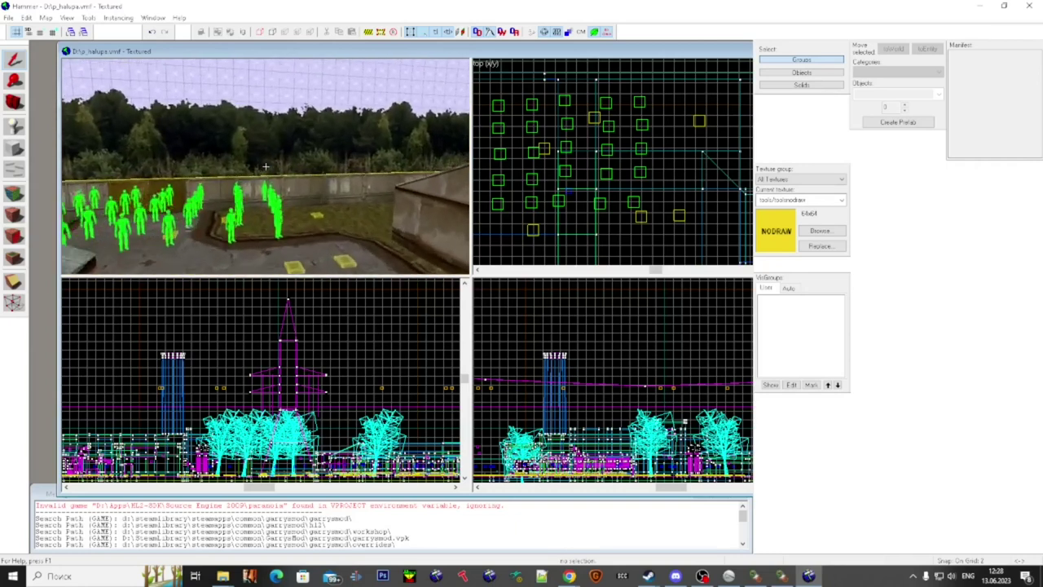
pyautogui.press('w')
pyautogui.press('s')
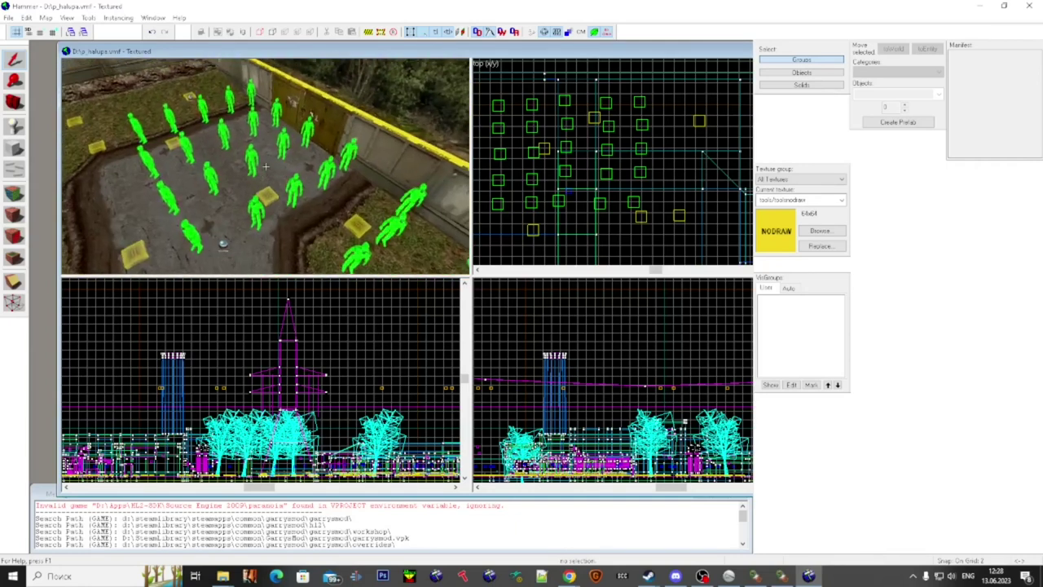
# - Check the map for problems, inspect the reported info_node_air entity and clear the selection
pyautogui.hotkey('alt', 'p')
pyautogui.moveTo(130, 128); pyautogui.dragTo(141, 37)
pyautogui.click(182, 300)
pyautogui.hotkey('alt', 'p')
pyautogui.press('Return')
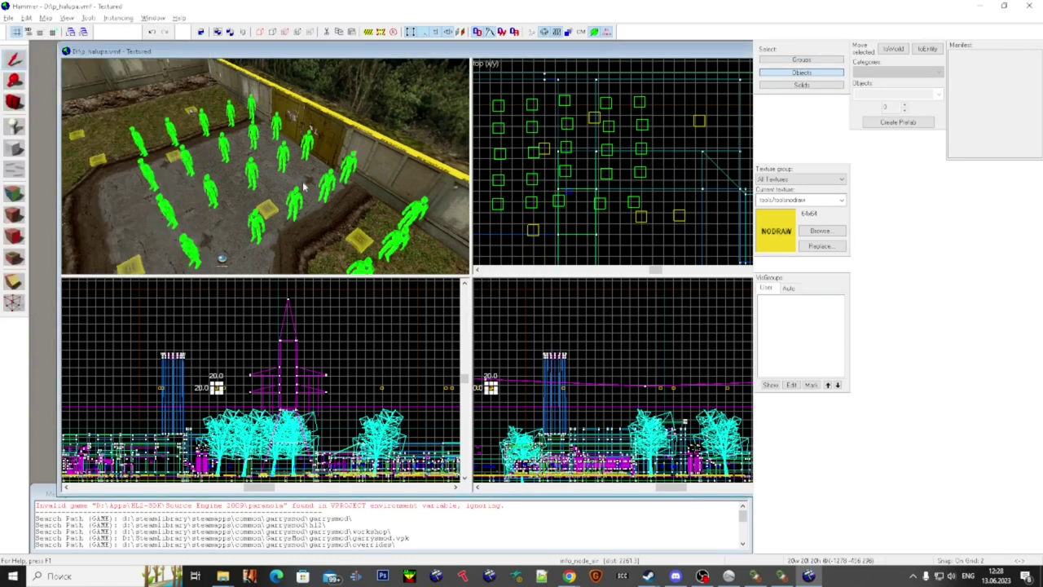
pyautogui.hotkey('alt', 'p')
pyautogui.press('Return')
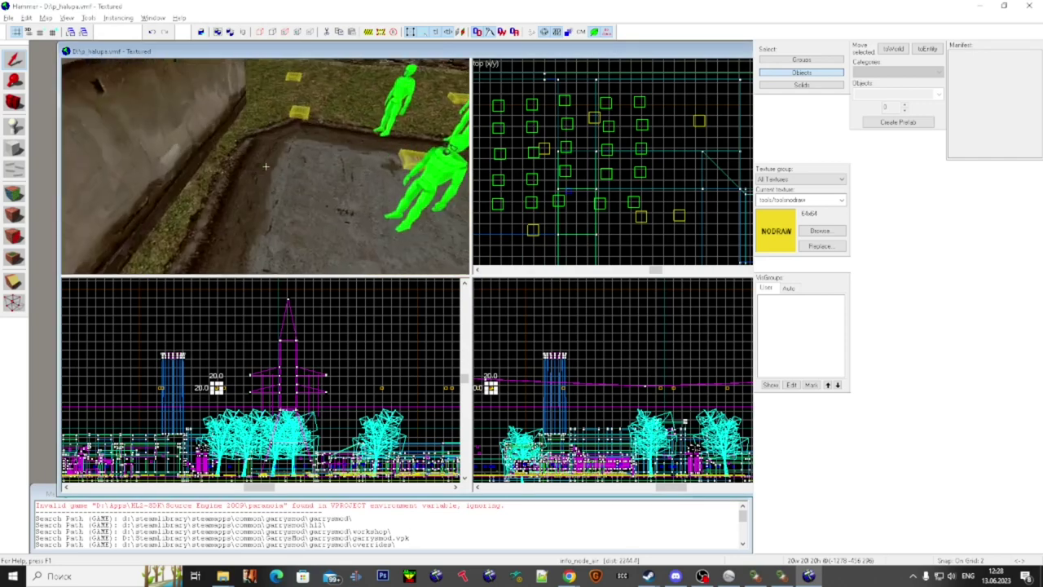
pyautogui.click(266, 166)
pyautogui.press('Escape')
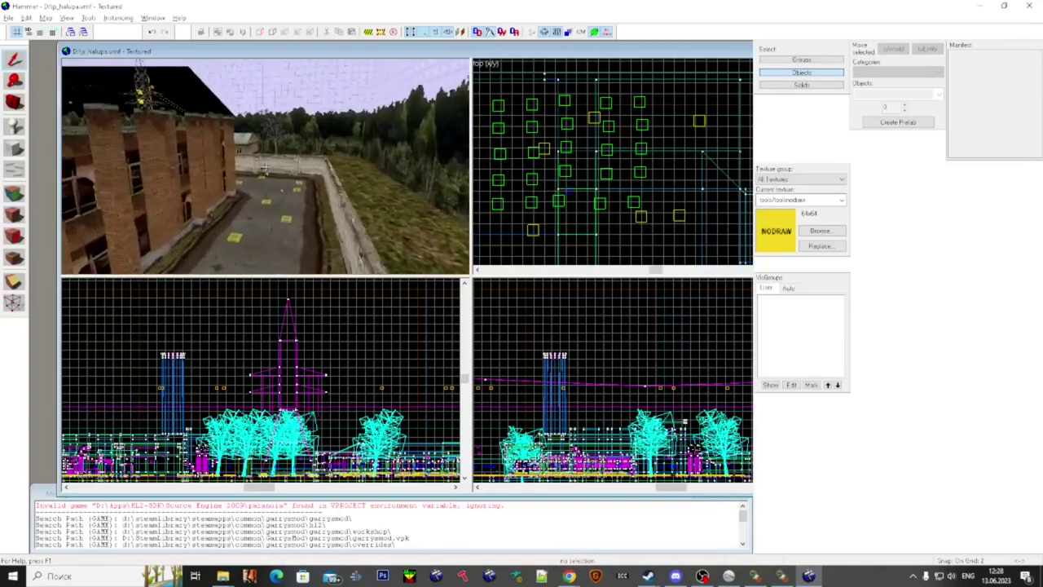
pyautogui.press('w')
pyautogui.press('w')
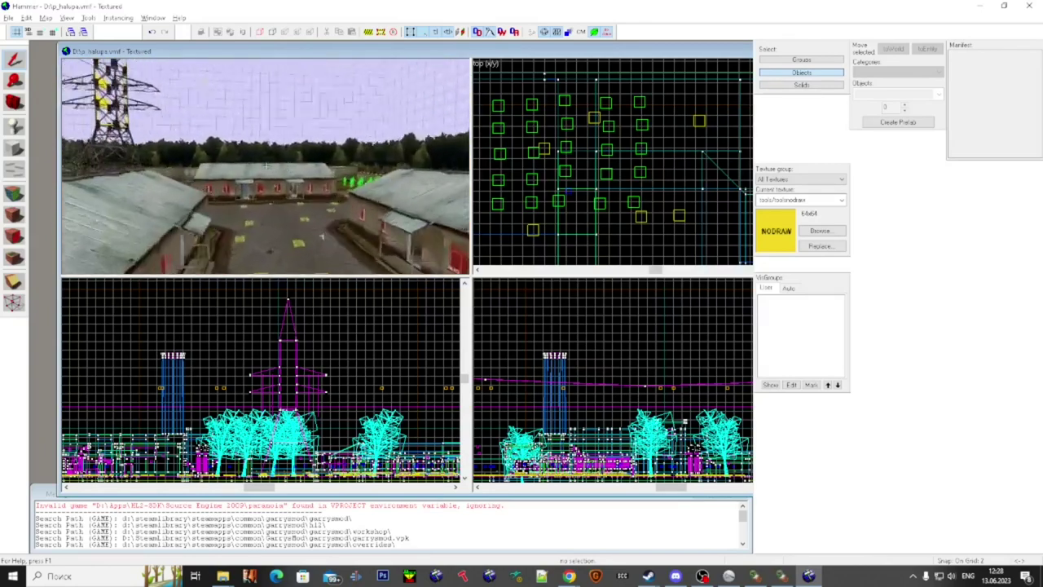
pyautogui.press('w')
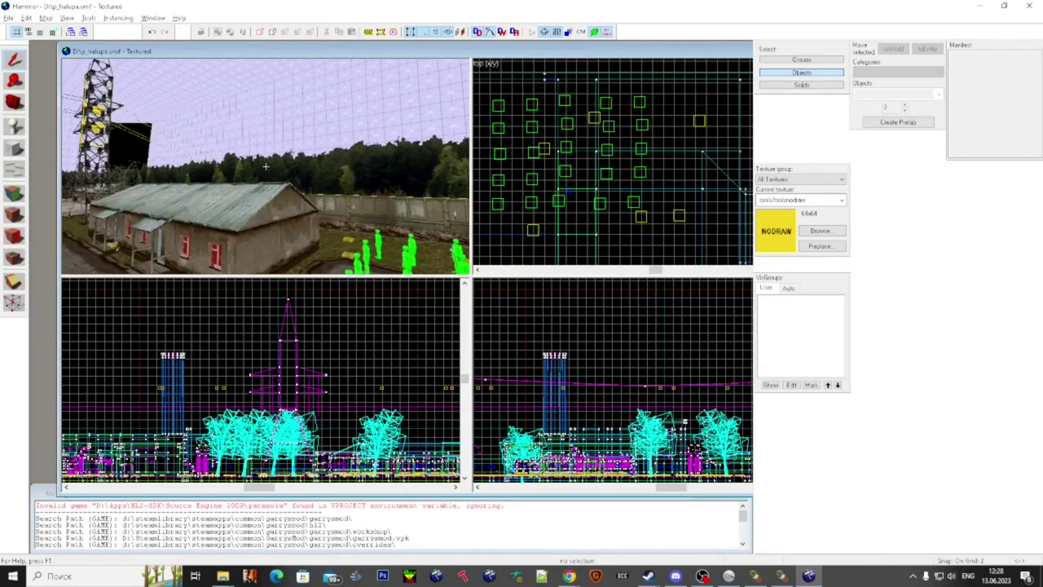
# - Switch to Photoshop and open the textures japanese_tree_round_02 to japanese_tree_round_05 from the buzzer_tree folder, accepting the import options
pyautogui.press('super')
pyautogui.press('super')
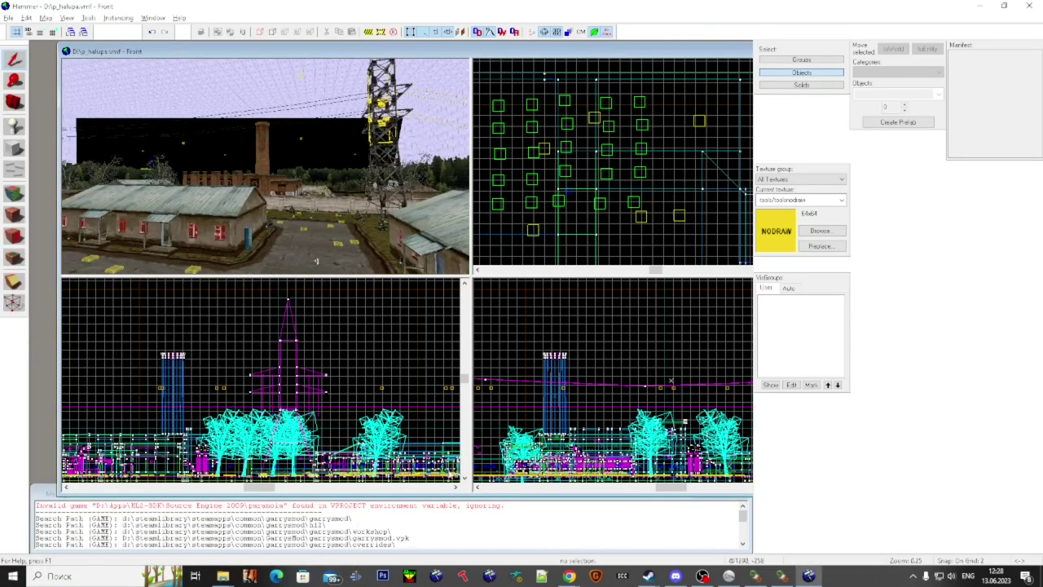
pyautogui.click(385, 577)
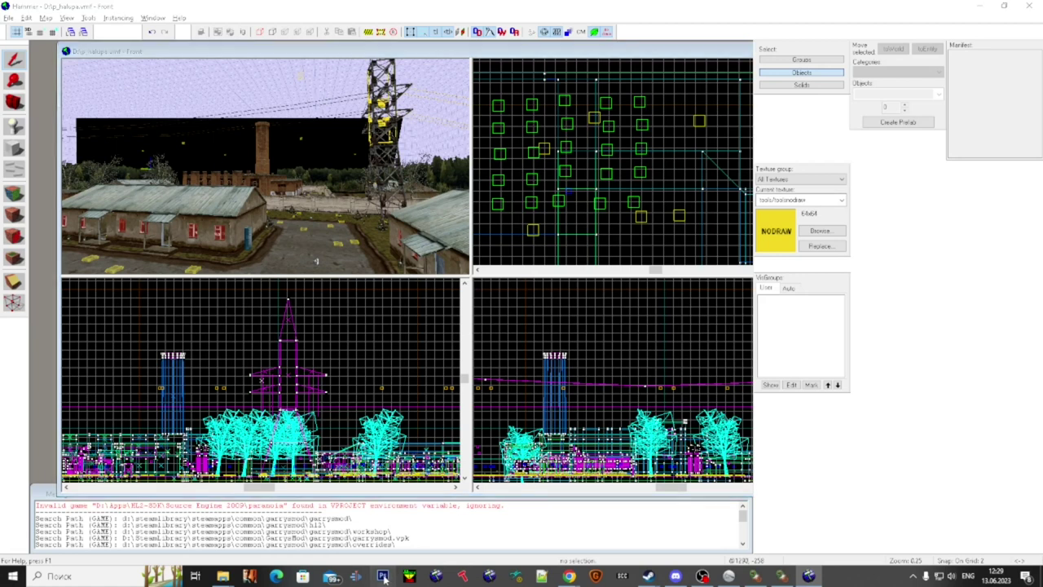
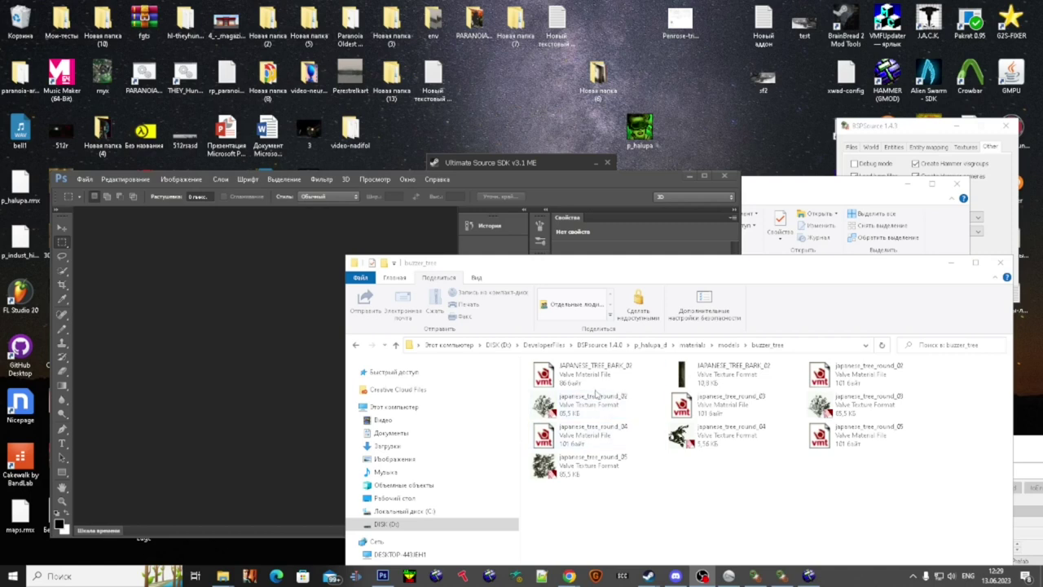
pyautogui.click(603, 404)
pyautogui.keyDown('ctrl'); pyautogui.click(599, 465); pyautogui.keyUp('ctrl')
pyautogui.keyDown('ctrl'); pyautogui.click(734, 434); pyautogui.keyUp('ctrl')
pyautogui.keyDown('ctrl'); pyautogui.click(844, 408); pyautogui.keyUp('ctrl')
pyautogui.moveTo(844, 412); pyautogui.dragTo(231, 334)
pyautogui.press('Return')
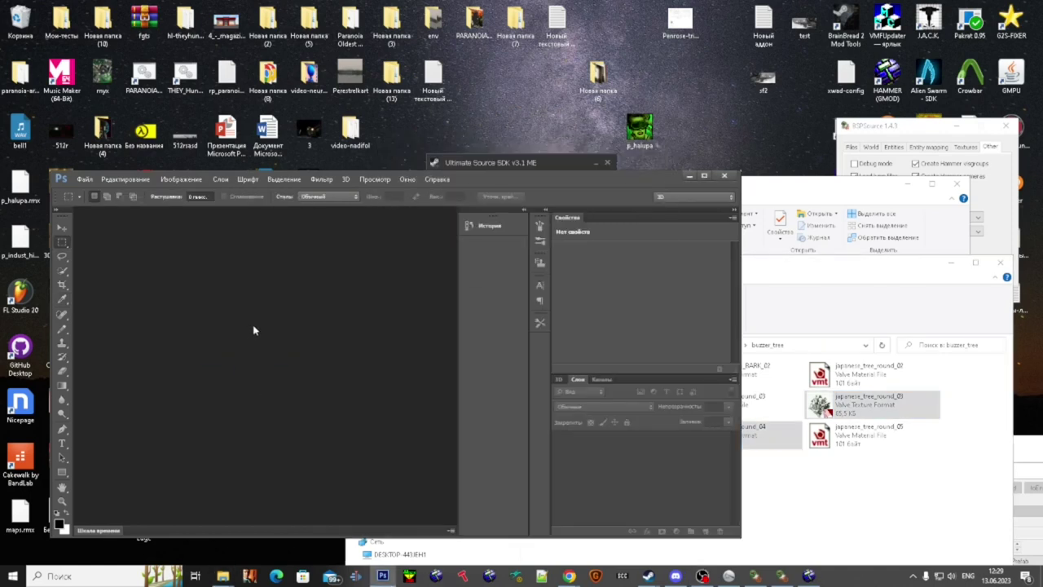
pyautogui.press('Return')
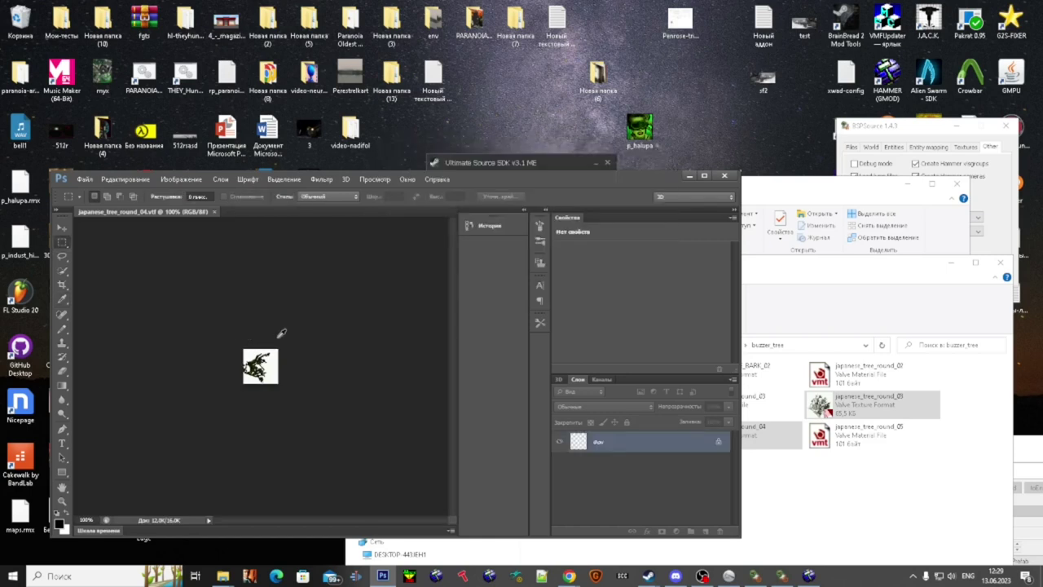
pyautogui.press('Return')
pyautogui.press('Return')
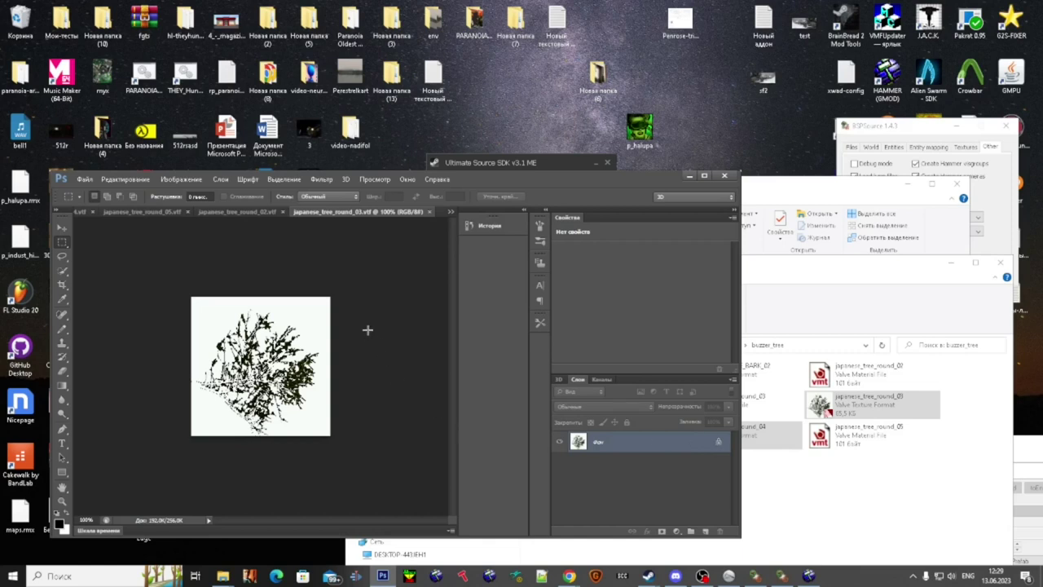
# - Select the white background of japanese_tree_round_03.vtf with Color Range at fuzziness 200
pyautogui.click(326, 304)
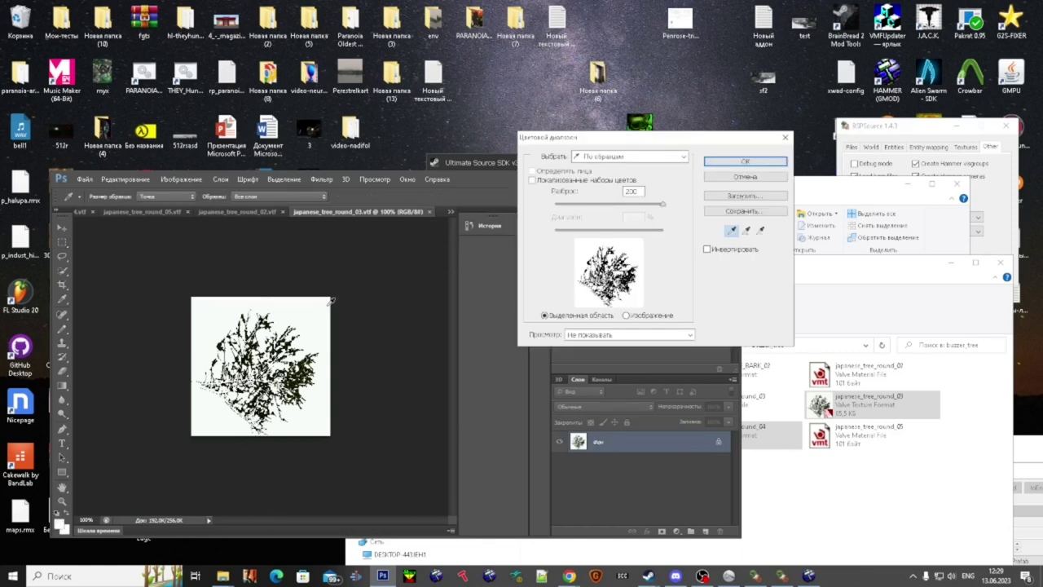
pyautogui.click(746, 178)
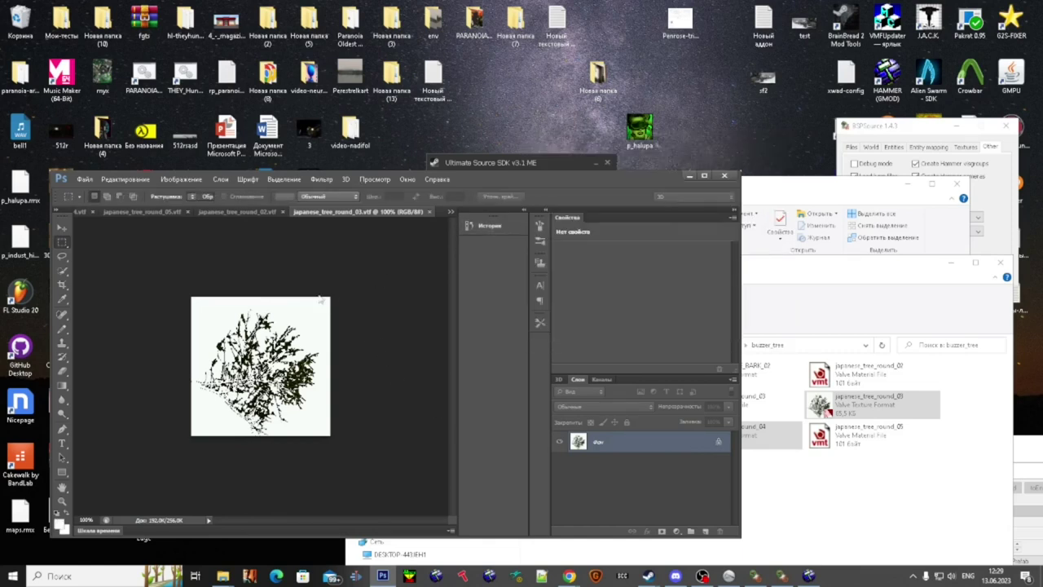
pyautogui.click(286, 179)
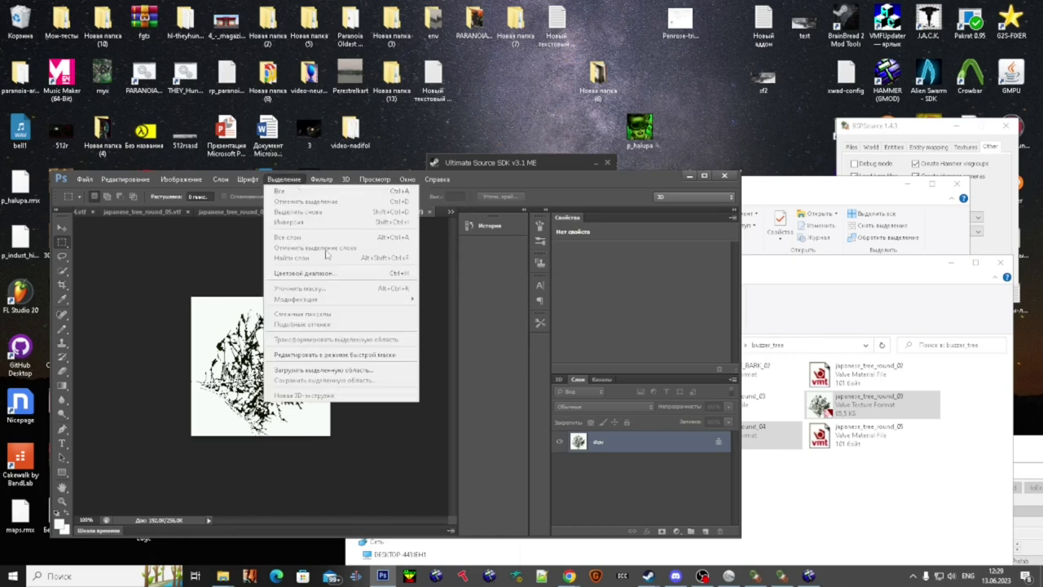
pyautogui.click(246, 236)
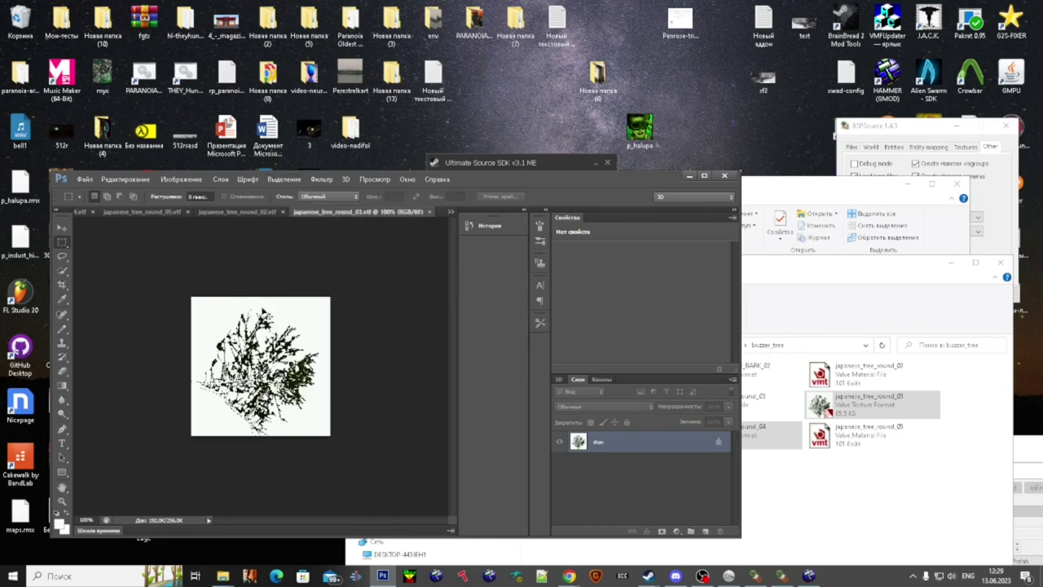
pyautogui.click(753, 162)
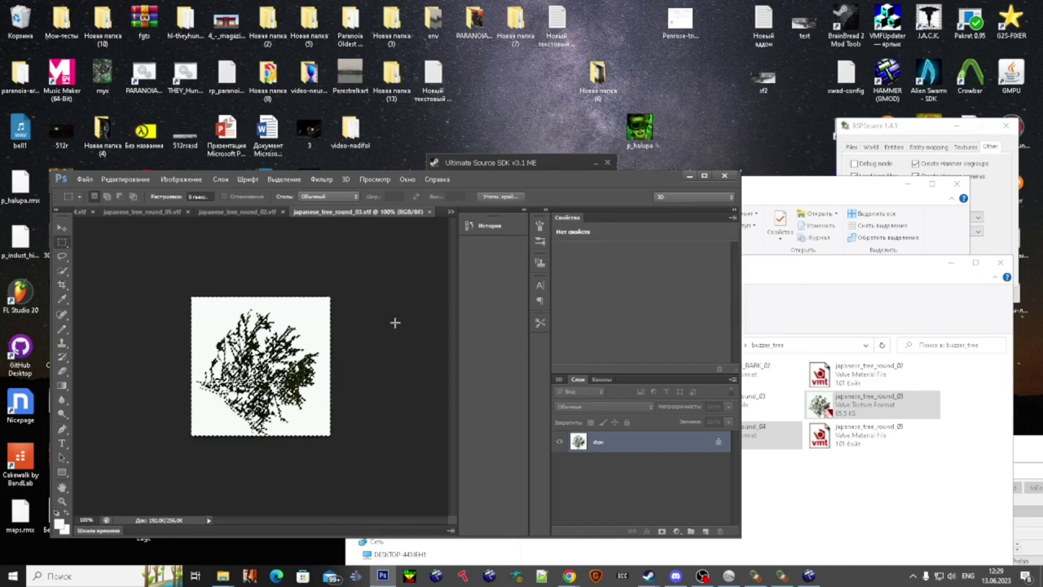
# - Turn the selected background black by setting its Hue/Saturation lightness to -100, then deselect it
pyautogui.click(180, 178)
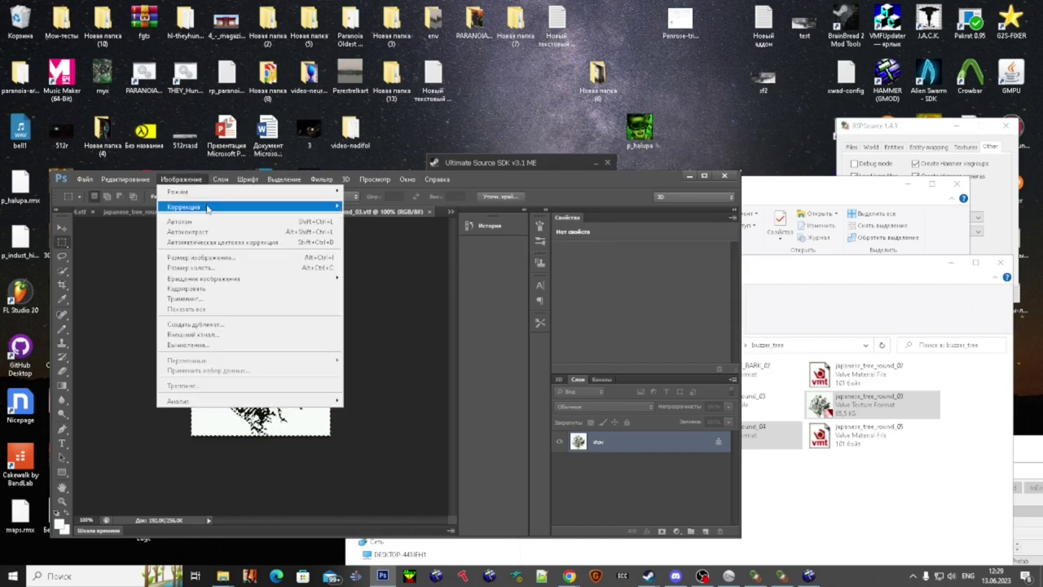
pyautogui.moveTo(209, 206)
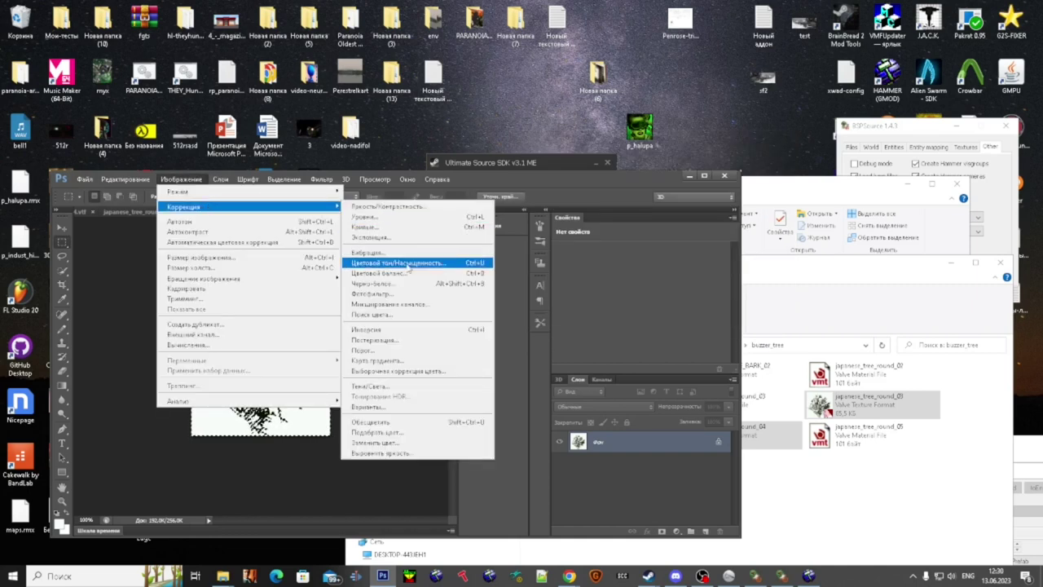
pyautogui.click(408, 268)
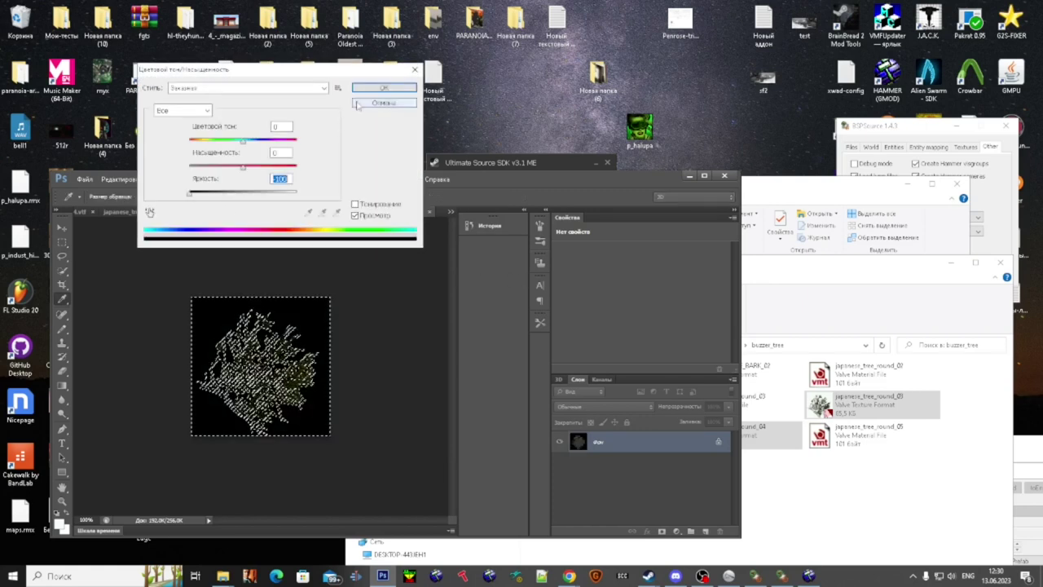
pyautogui.click(398, 89)
pyautogui.click(365, 258)
# - Save japanese_tree_round_03.vtf, confirm the export options and close it
pyautogui.hotkey('ctrl', 's')
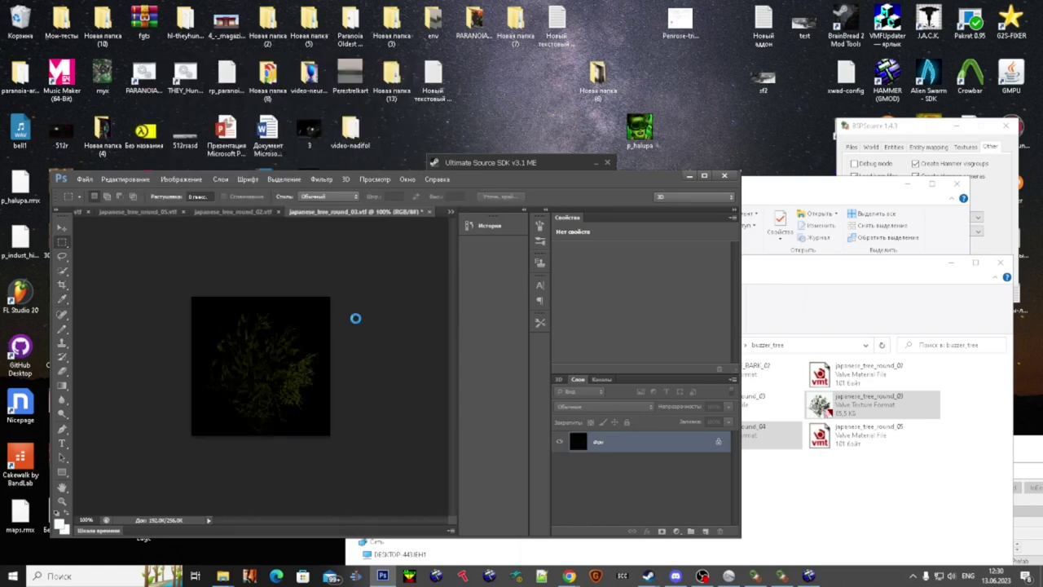
pyautogui.click(529, 398)
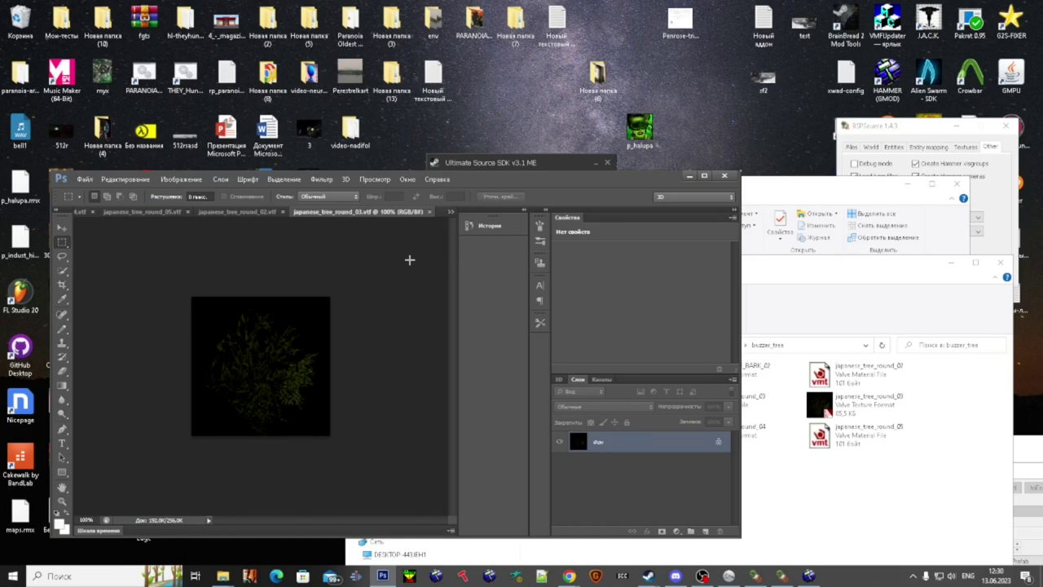
pyautogui.click(430, 212)
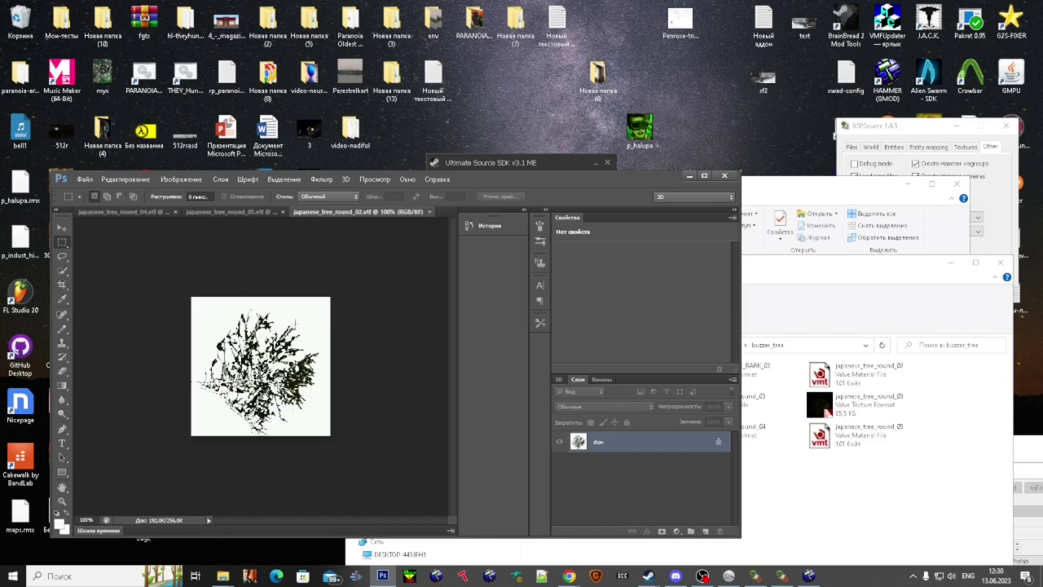
# - Select the white background of japanese_tree_round_02.vtf with Color Range and set its lightness to -100, then deselect it
pyautogui.hotkey('ctrl', 'alt', 'shift', 'c')
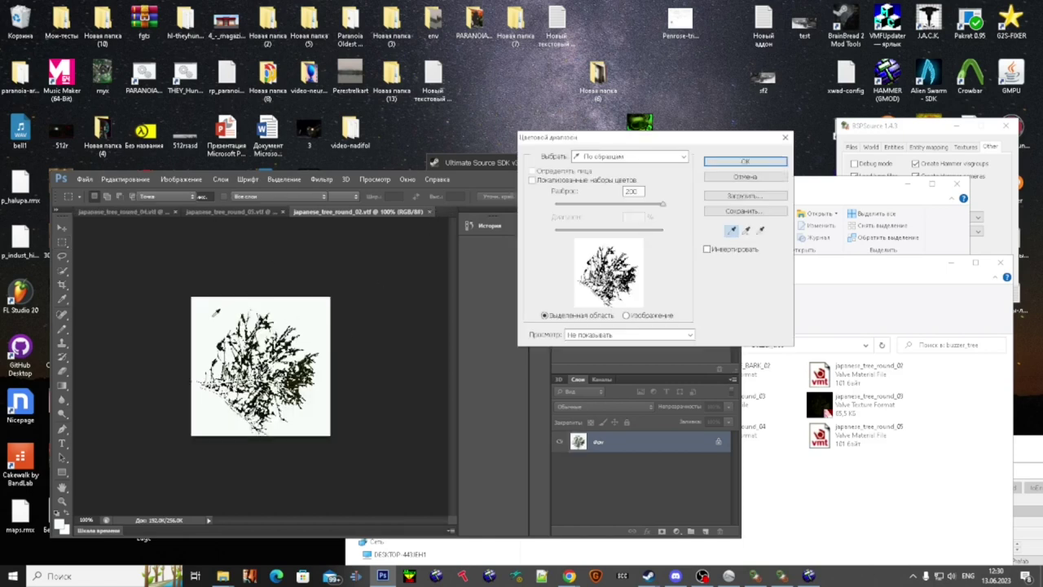
pyautogui.click(764, 161)
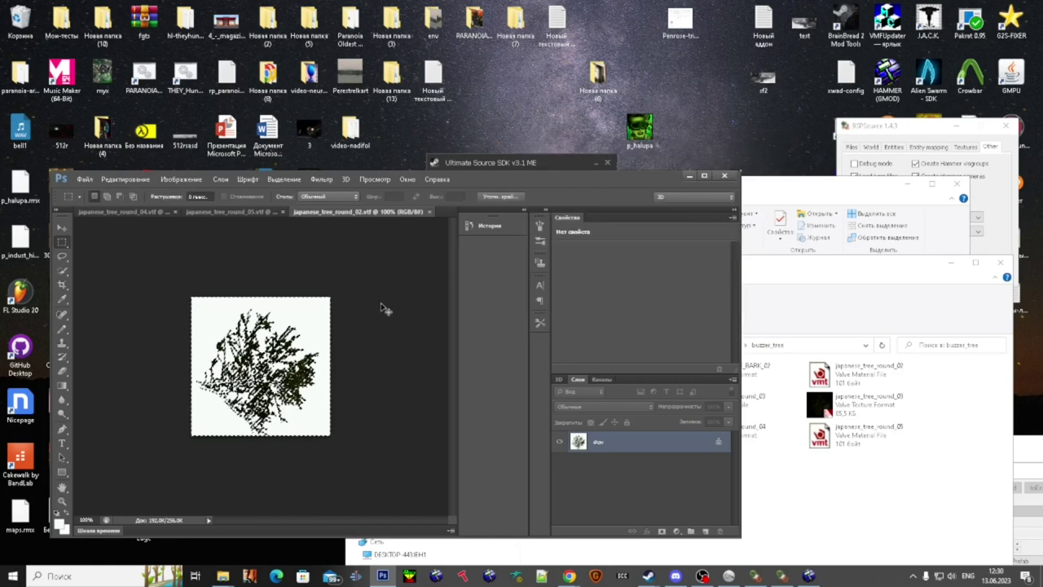
pyautogui.hotkey('ctrl', 'u')
pyautogui.moveTo(242, 194); pyautogui.dragTo(130, 196)
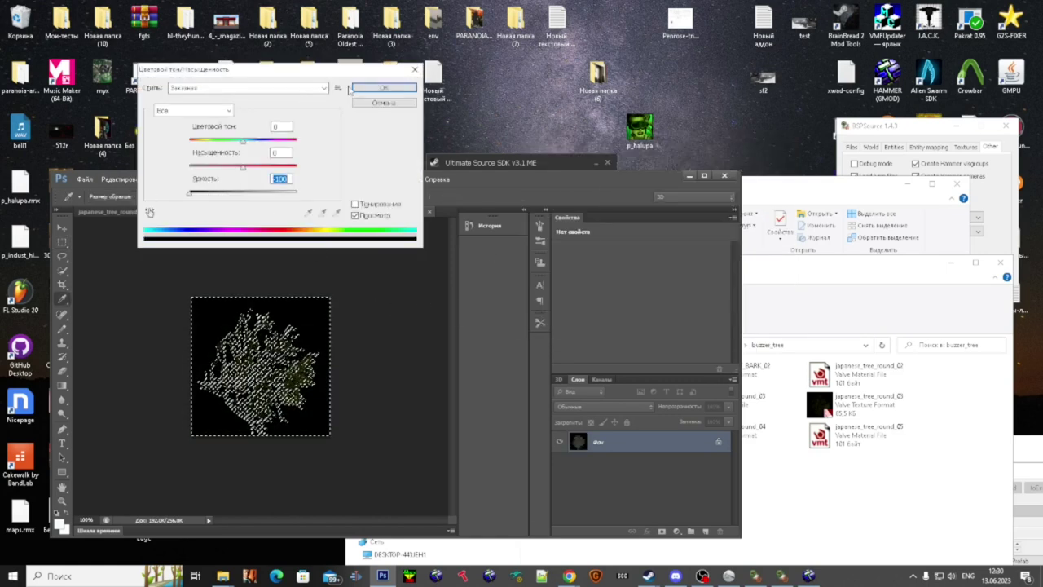
pyautogui.click(384, 88)
pyautogui.click(328, 283)
# - Save japanese_tree_round_02.vtf, confirm the export options and close it
pyautogui.hotkey('ctrl', 's')
pyautogui.click(534, 398)
pyautogui.click(428, 213)
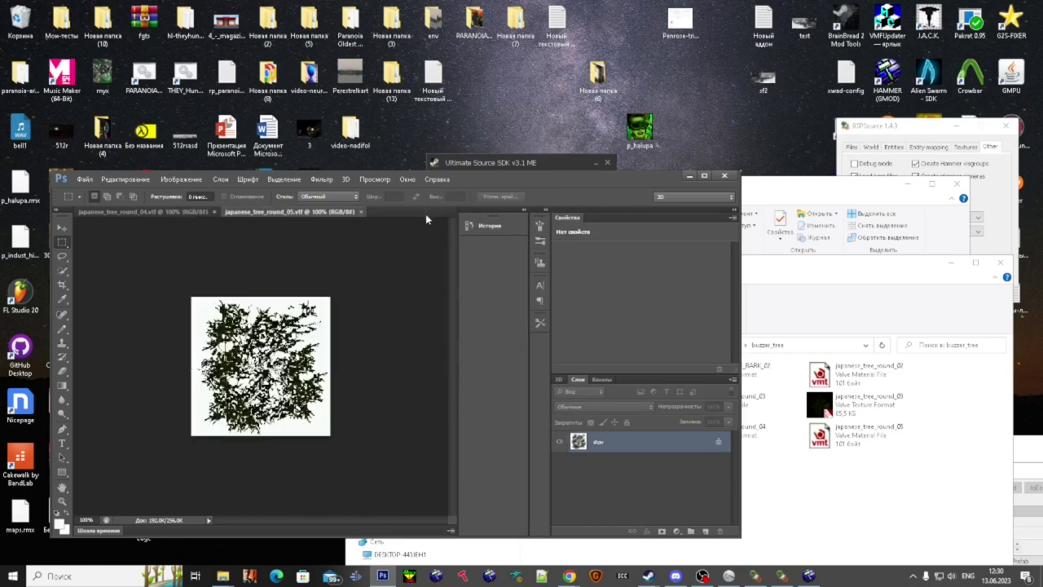
# - Select the white background of japanese_tree_round_05.vtf with Color Range and set its lightness to -100, then deselect it
pyautogui.hotkey('ctrl', 'alt', 'shift', 'c')
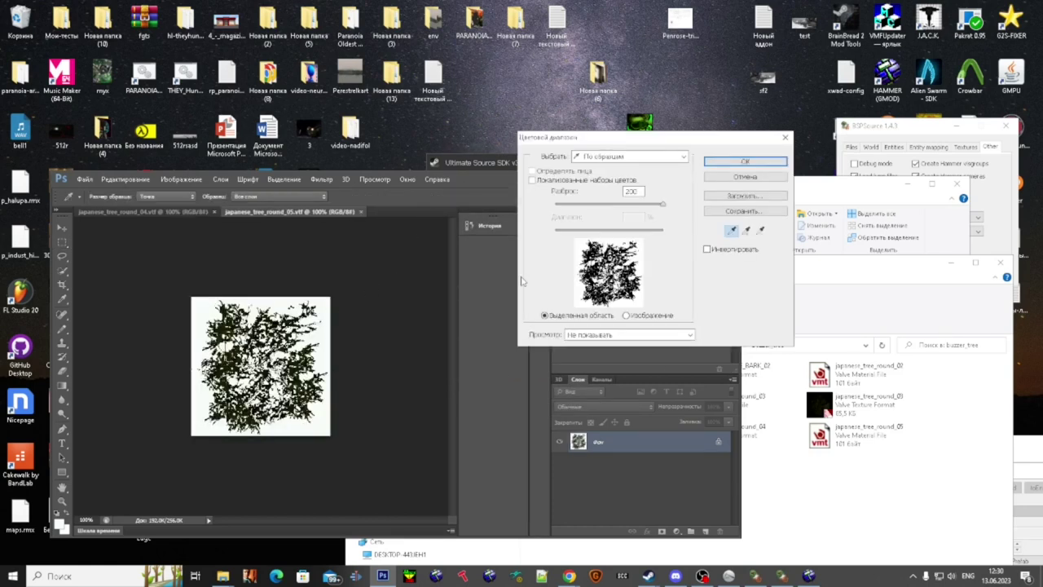
pyautogui.click(745, 161)
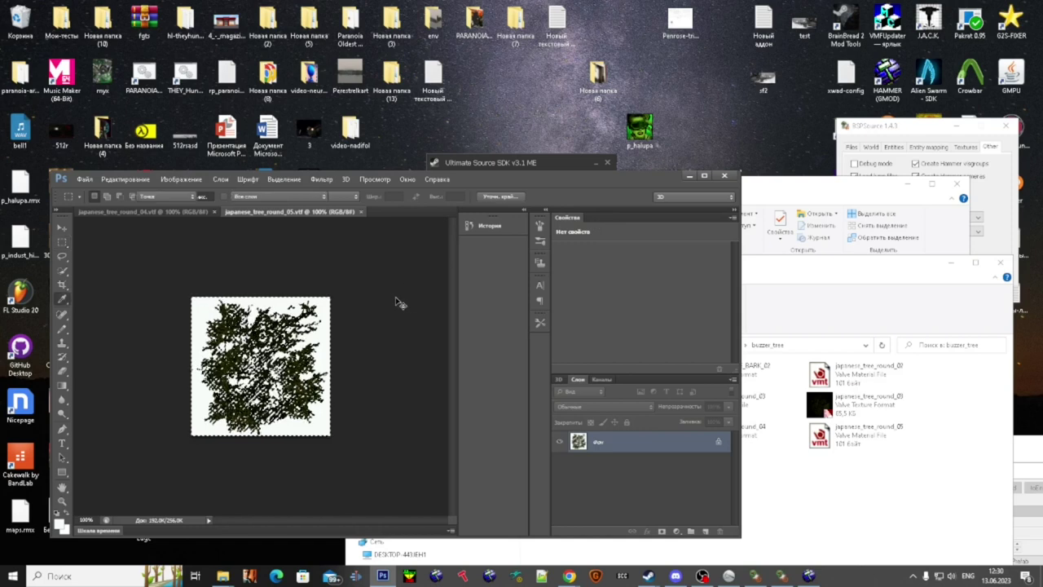
pyautogui.hotkey('ctrl', 'u')
pyautogui.moveTo(243, 194); pyautogui.dragTo(189, 194)
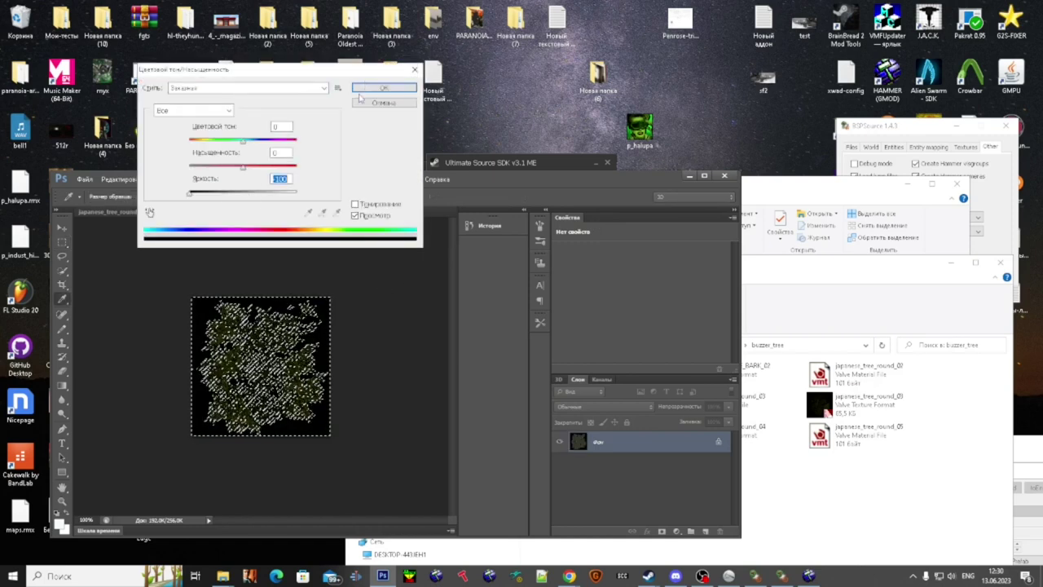
pyautogui.click(383, 88)
pyautogui.hotkey('ctrl', 'd')
# - Save japanese_tree_round_05.vtf, confirm the export options and close it
pyautogui.hotkey('ctrl', 's')
pyautogui.click(528, 396)
pyautogui.click(361, 212)
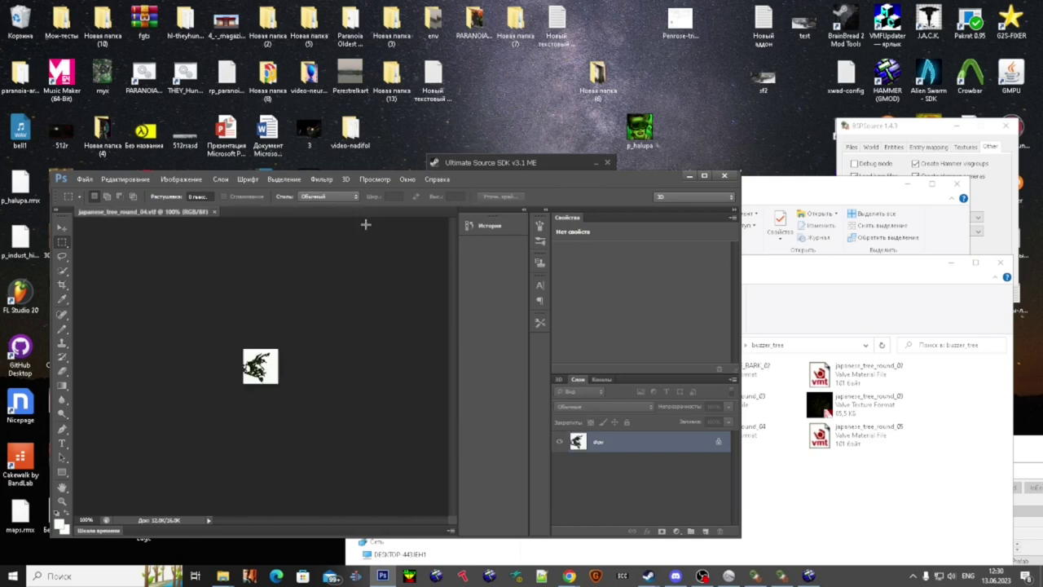
# - Select the white background of japanese_tree_round_04.vtf with Color Range and set its lightness to -100, then deselect it
pyautogui.keyDown('alt'); pyautogui.scroll(3, 283, 356); pyautogui.keyUp('alt')
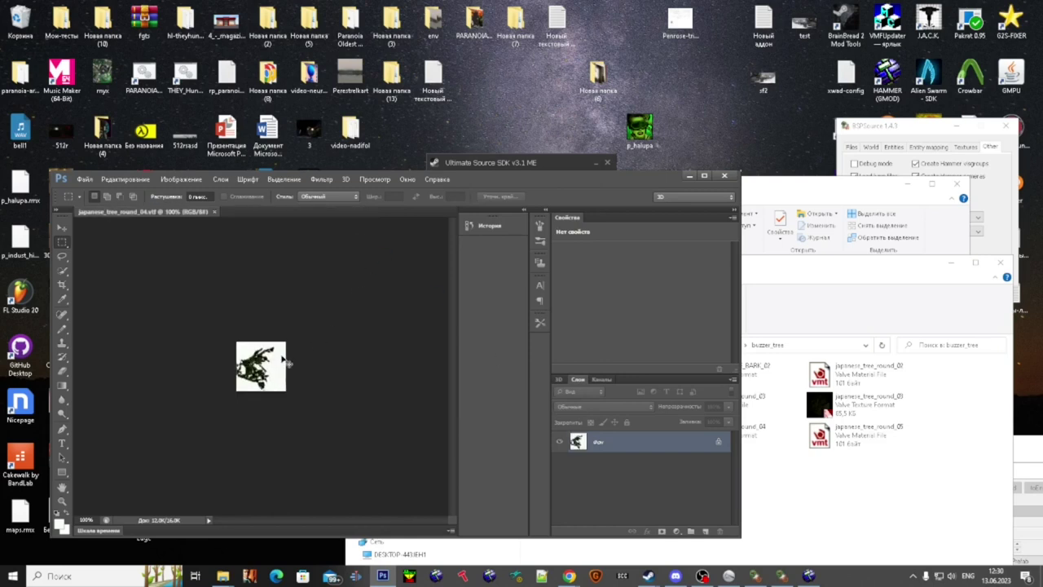
pyautogui.hotkey('ctrl', 'shift', 'c')
pyautogui.click(232, 324)
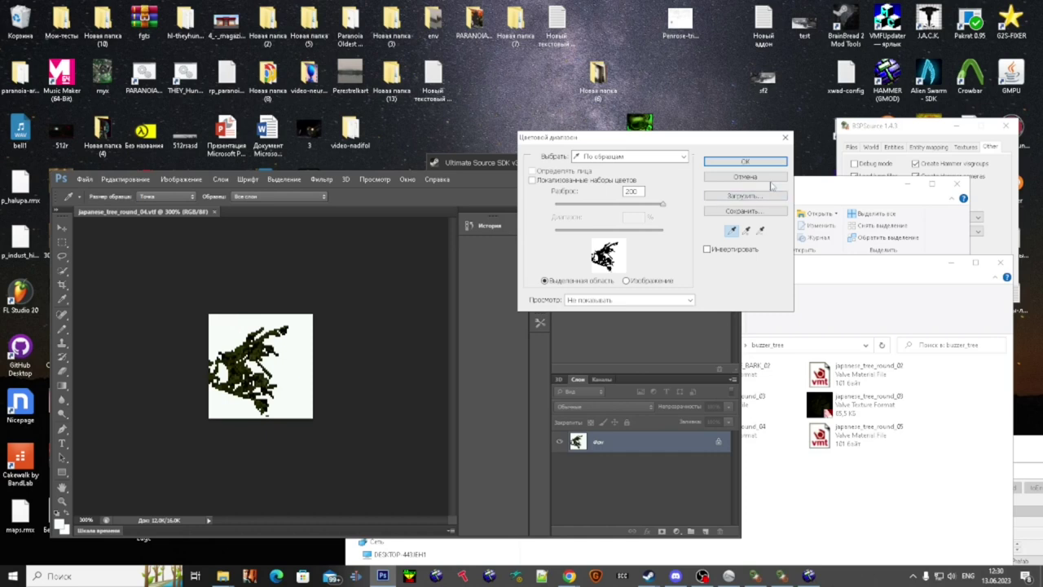
pyautogui.click(758, 164)
pyautogui.hotkey('ctrl', 'u')
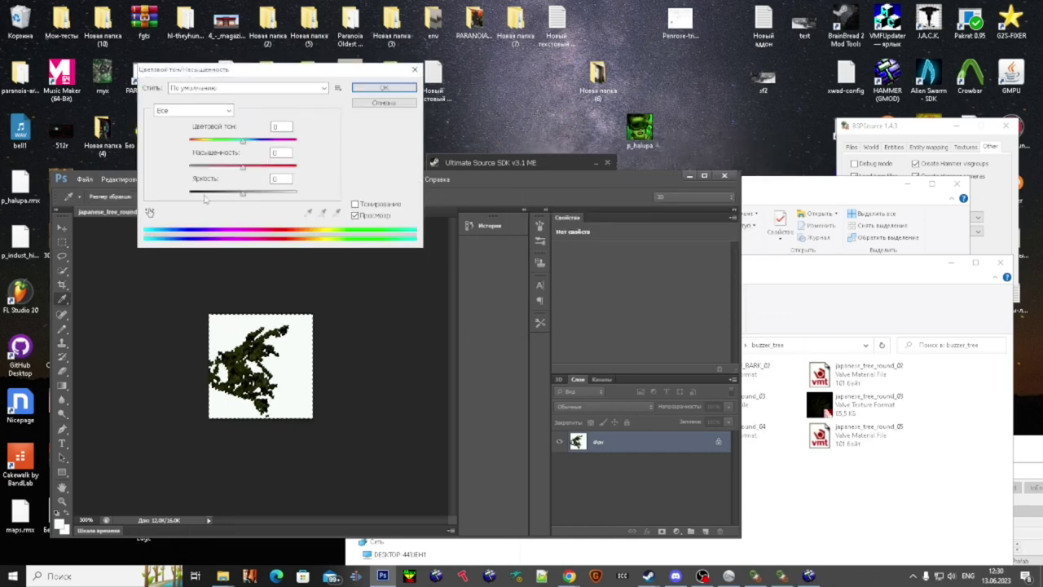
pyautogui.moveTo(243, 194); pyautogui.dragTo(189, 194)
pyautogui.click(383, 87)
pyautogui.click(338, 277)
# - Save japanese_tree_round_04.vtf with the export options confirmed, then close the file and Photoshop
pyautogui.hotkey('ctrl', 's')
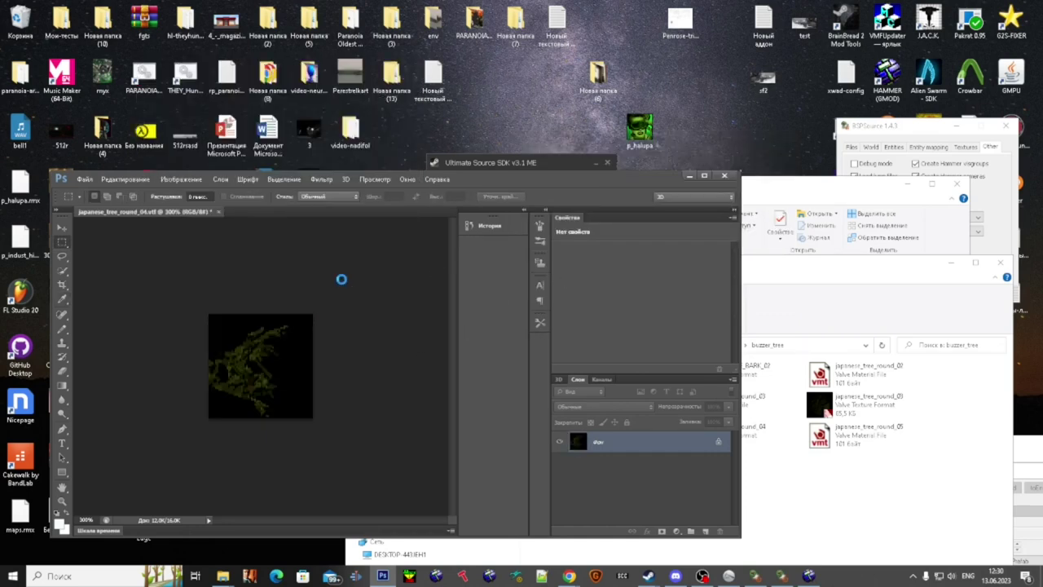
pyautogui.click(525, 399)
pyautogui.click(218, 211)
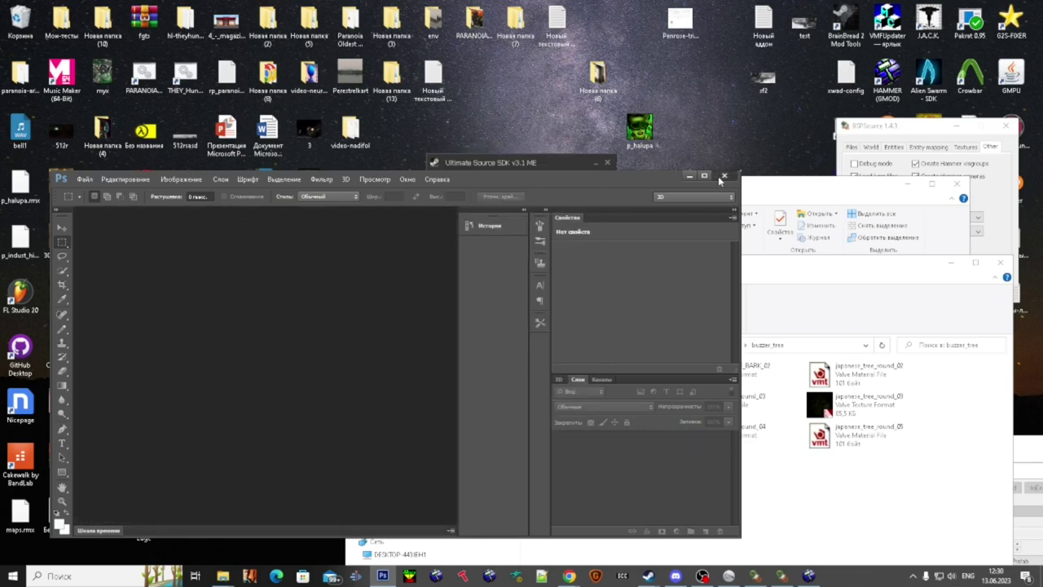
pyautogui.click(724, 176)
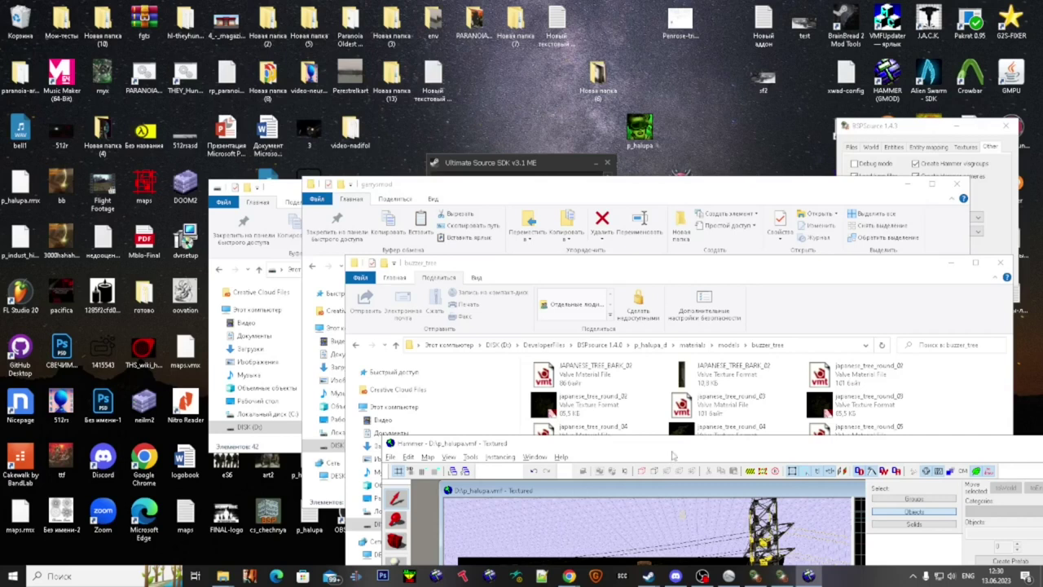
# - Switch to Hammer and close the p_halupa.vmf map
pyautogui.moveTo(674, 445); pyautogui.dragTo(539, 198)
pyautogui.click(255, 210)
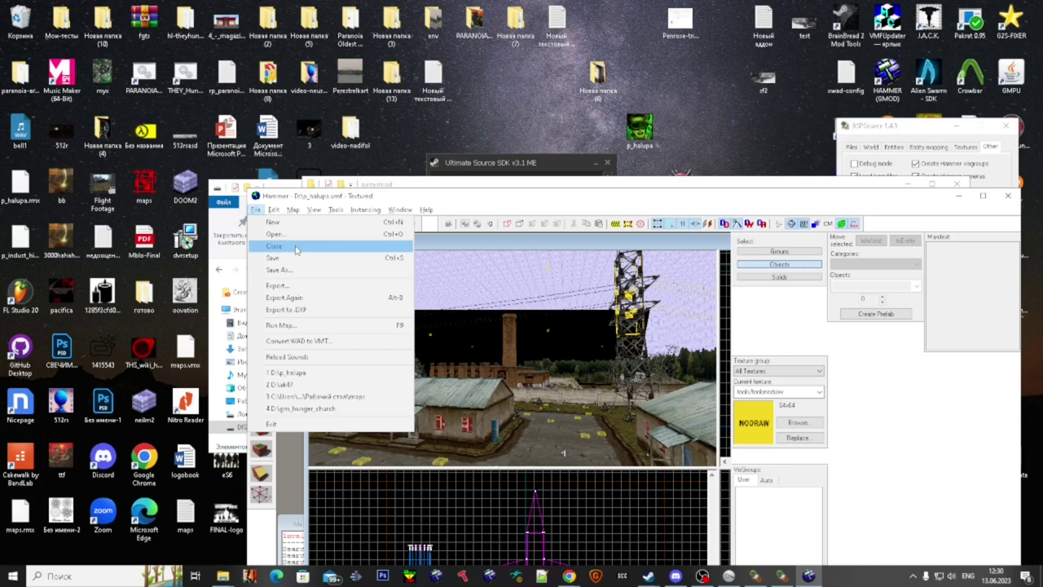
pyautogui.click(296, 248)
# - Open the p_halupa Valve Hammer map from DISK (D:) in Notepad++
pyautogui.click(227, 449)
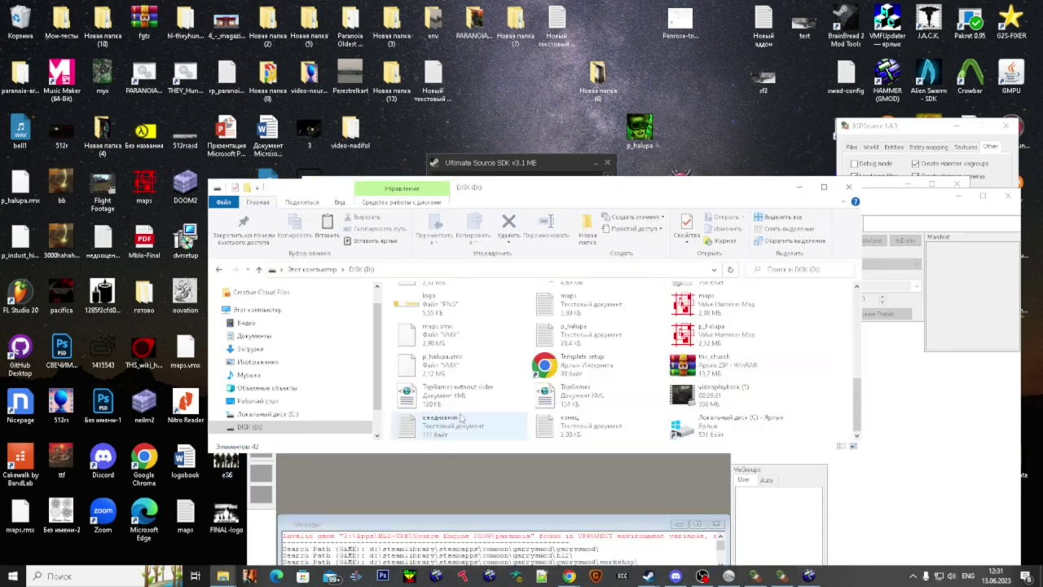
pyautogui.rightClick(688, 334)
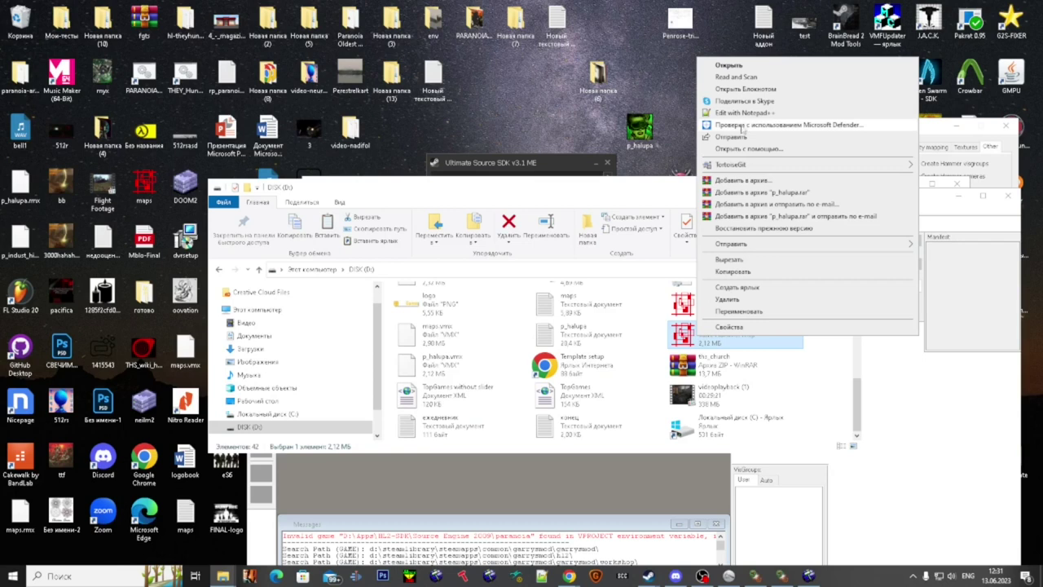
pyautogui.click(742, 112)
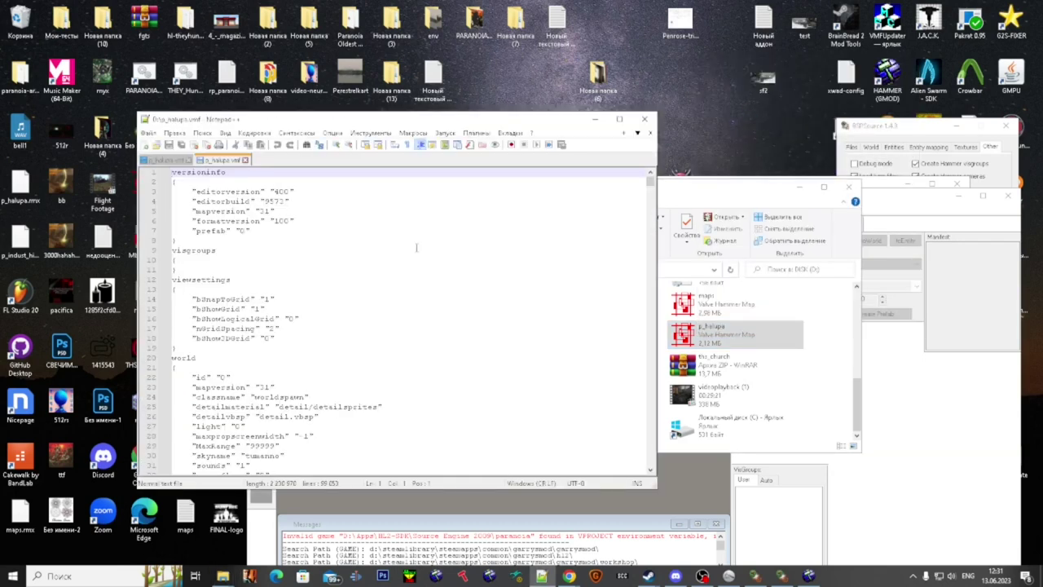
# - Search the map file for "allowphy" and copy the complete "gmod_allowphysgun" "1" entry
pyautogui.hotkey('ctrl', 'f')
pyautogui.write('allowph')
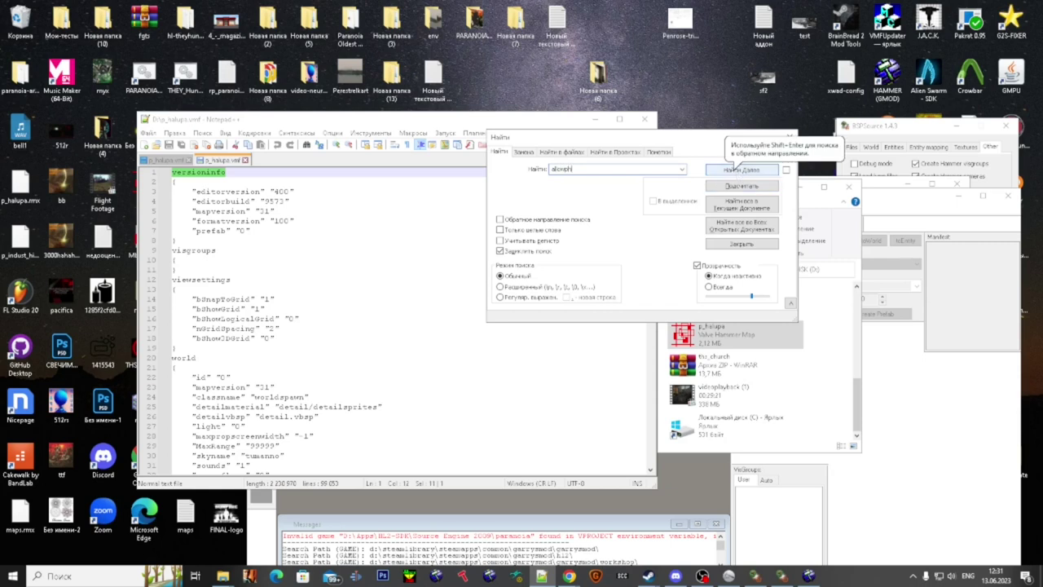
pyautogui.write('y')
pyautogui.click(740, 170)
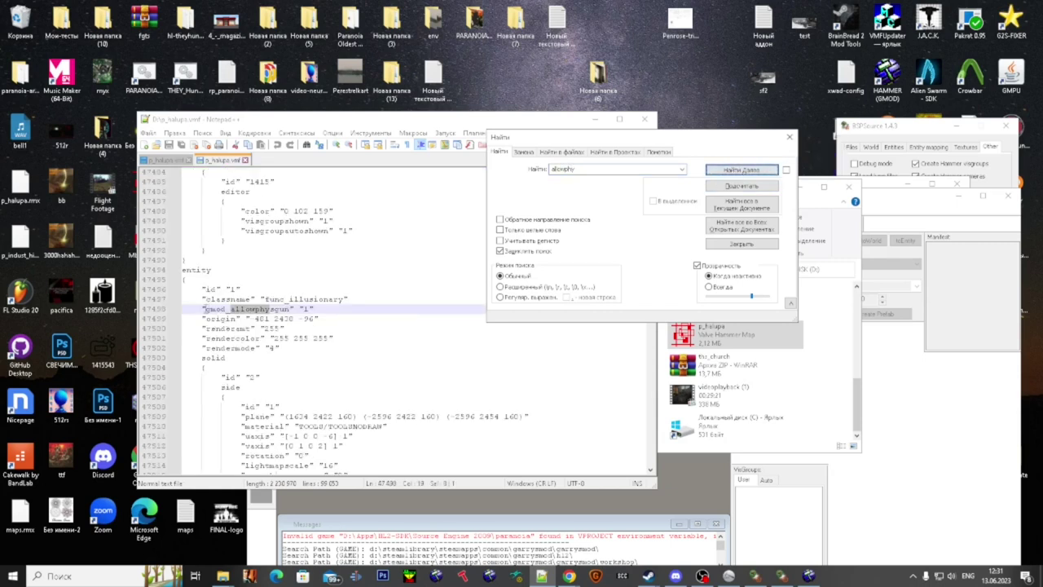
pyautogui.moveTo(203, 309); pyautogui.dragTo(322, 310)
pyautogui.click(326, 300)
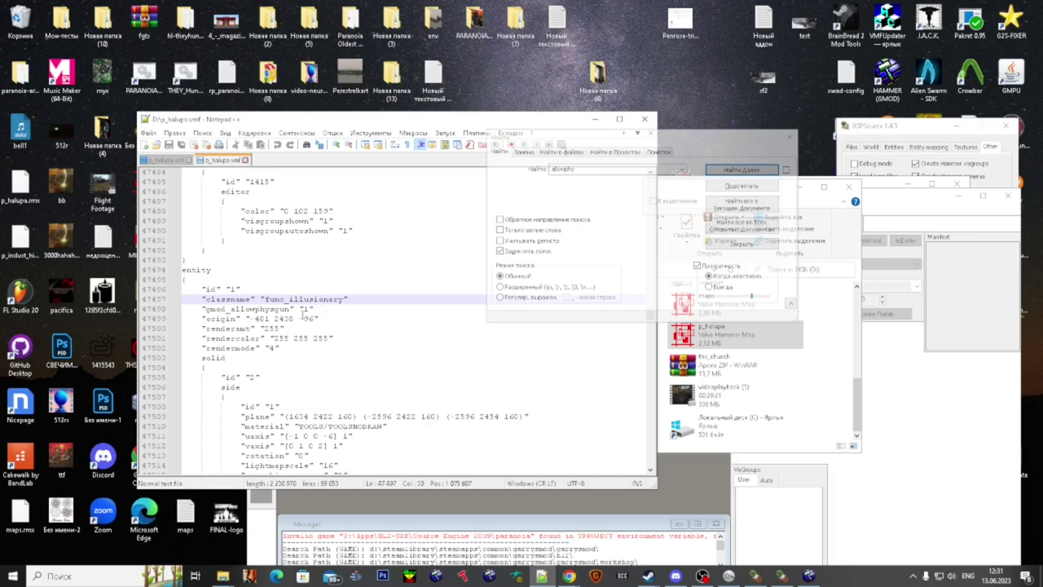
pyautogui.moveTo(330, 299); pyautogui.dragTo(203, 310)
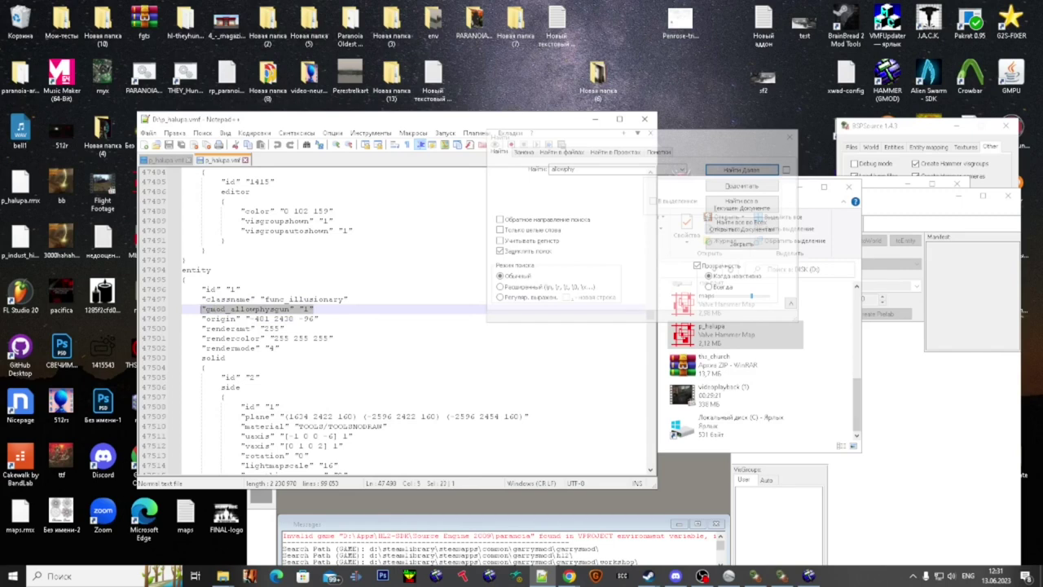
# - Replace every "gmod_allowphysgun" "1" in the file with "gmod_allowphysgun" "0"
pyautogui.moveTo(629, 170); pyautogui.dragTo(544, 168)
pyautogui.hotkey('ctrl', 'v')
pyautogui.click(524, 152)
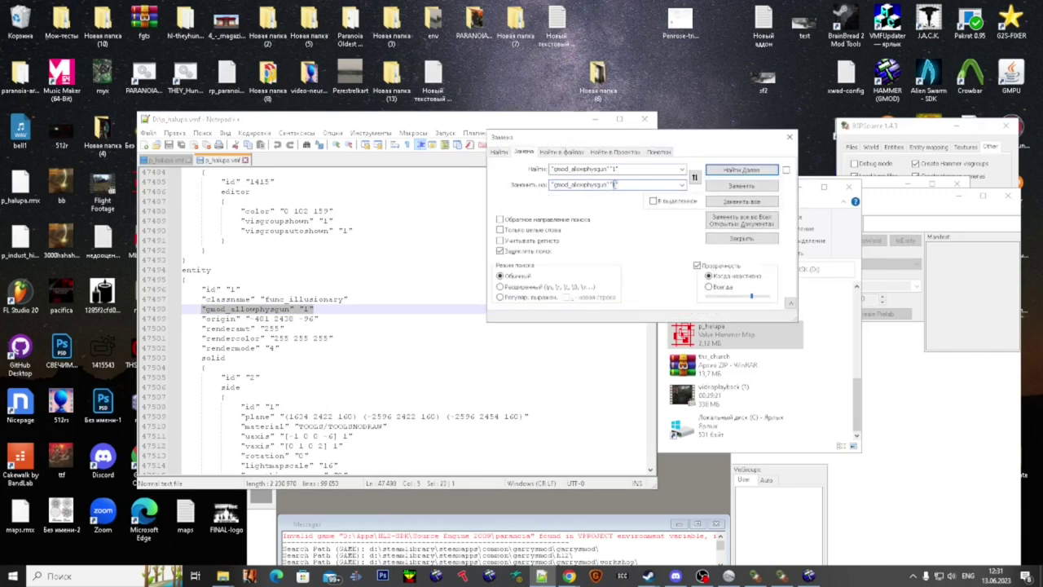
pyautogui.write('0')
pyautogui.scroll(-5, 311, 356)
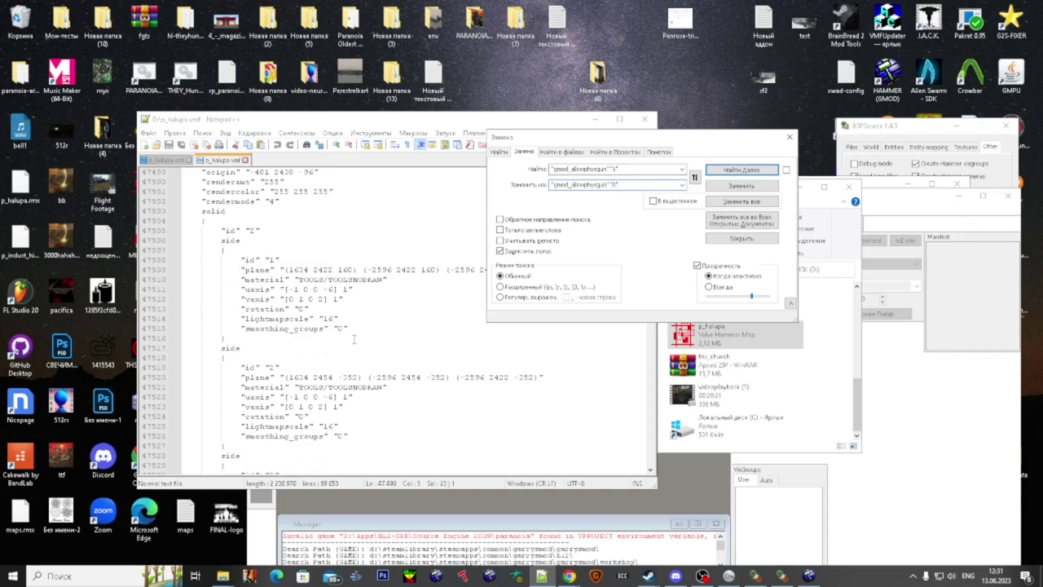
pyautogui.scroll(4, 409, 223)
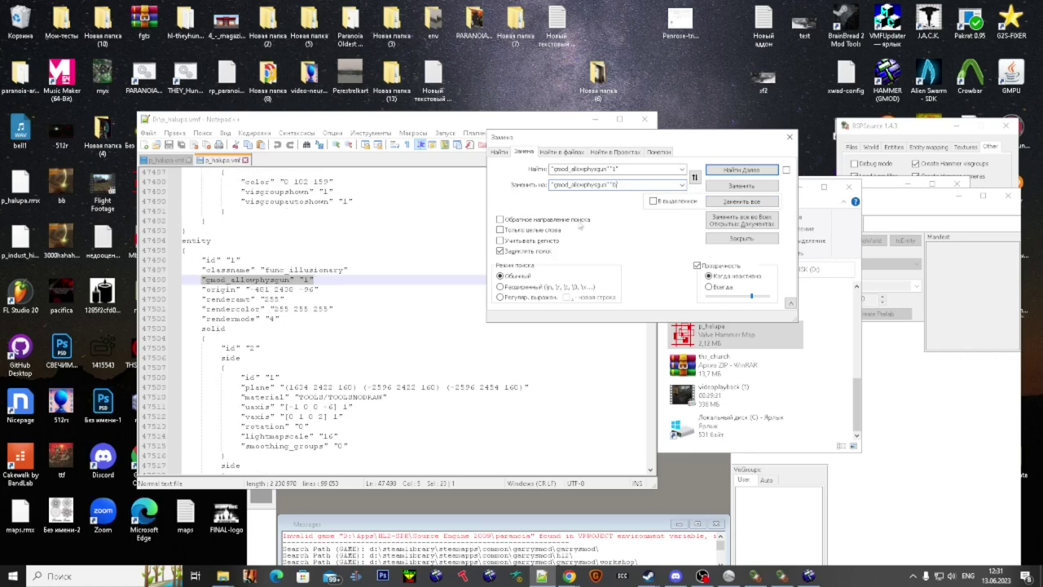
pyautogui.moveTo(636, 168); pyautogui.dragTo(537, 166)
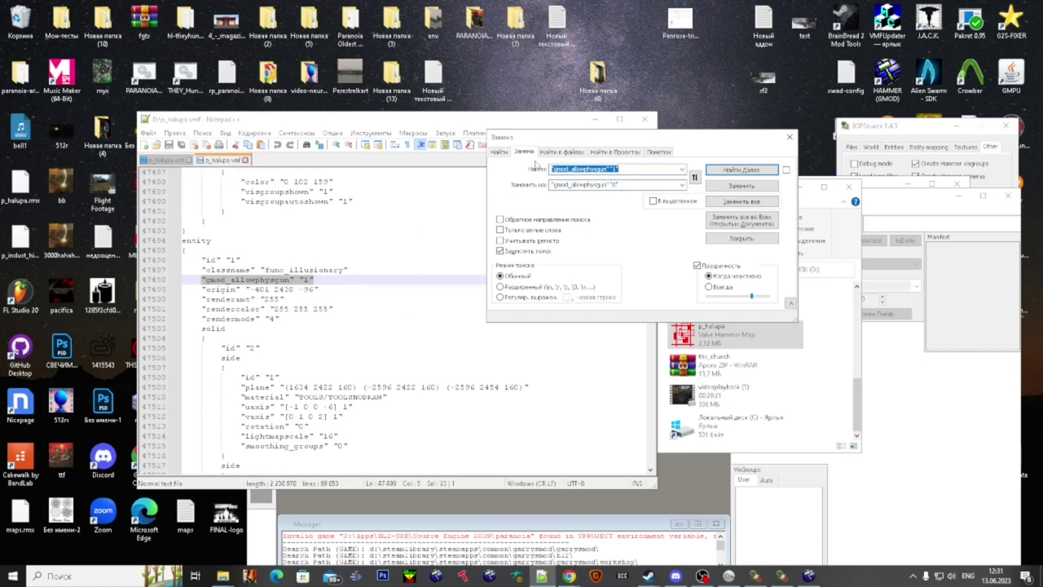
pyautogui.moveTo(642, 170); pyautogui.dragTo(591, 170)
pyautogui.click(623, 167)
pyautogui.doubleClick(581, 185)
pyautogui.moveTo(582, 185); pyautogui.dragTo(627, 185)
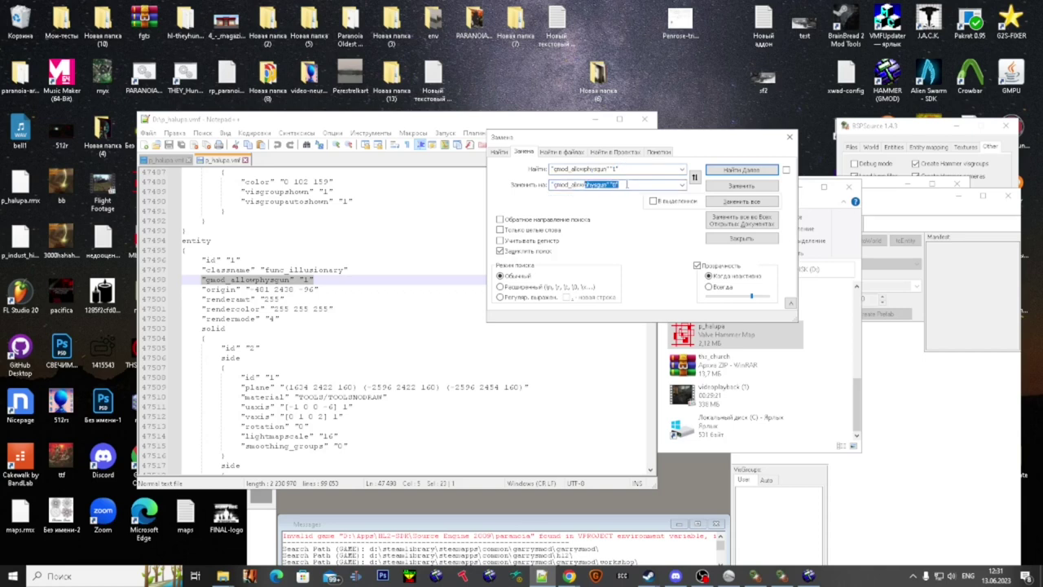
pyautogui.click(740, 202)
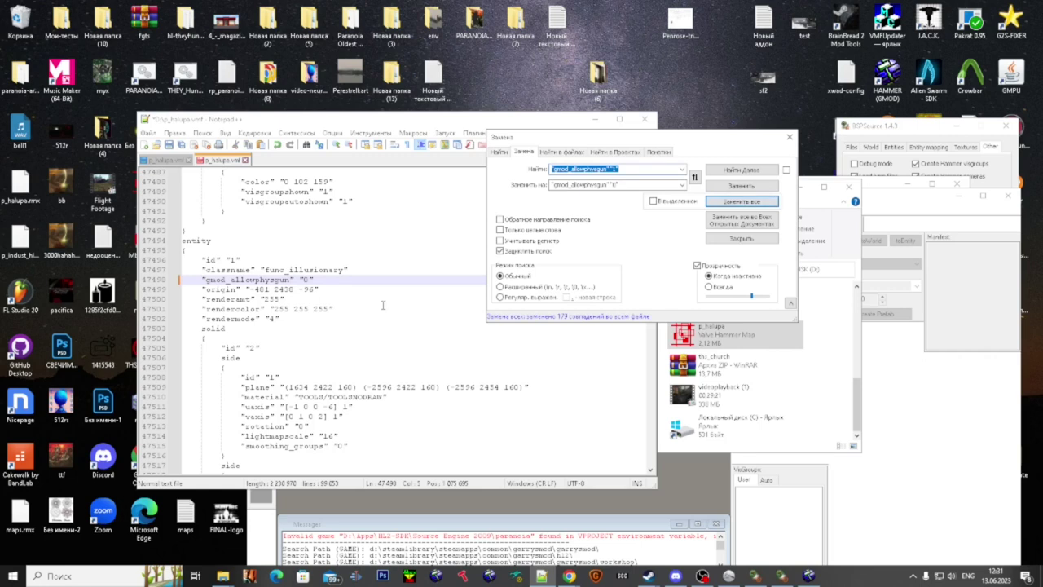
# - Save the edited p_halupa.vmf, then close its tabs and Notepad++
pyautogui.click(348, 273)
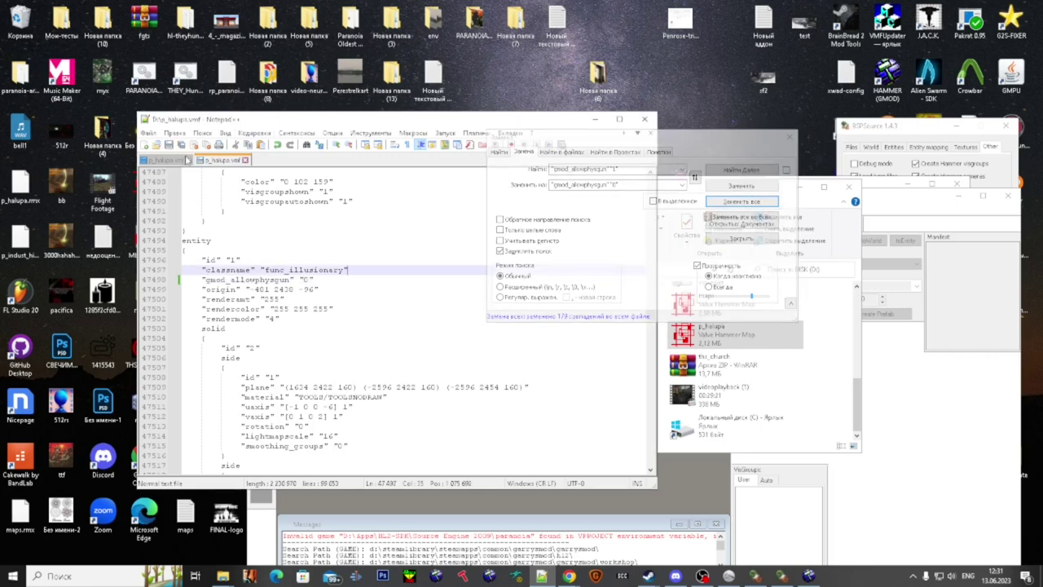
pyautogui.click(189, 159)
pyautogui.click(189, 160)
pyautogui.click(644, 120)
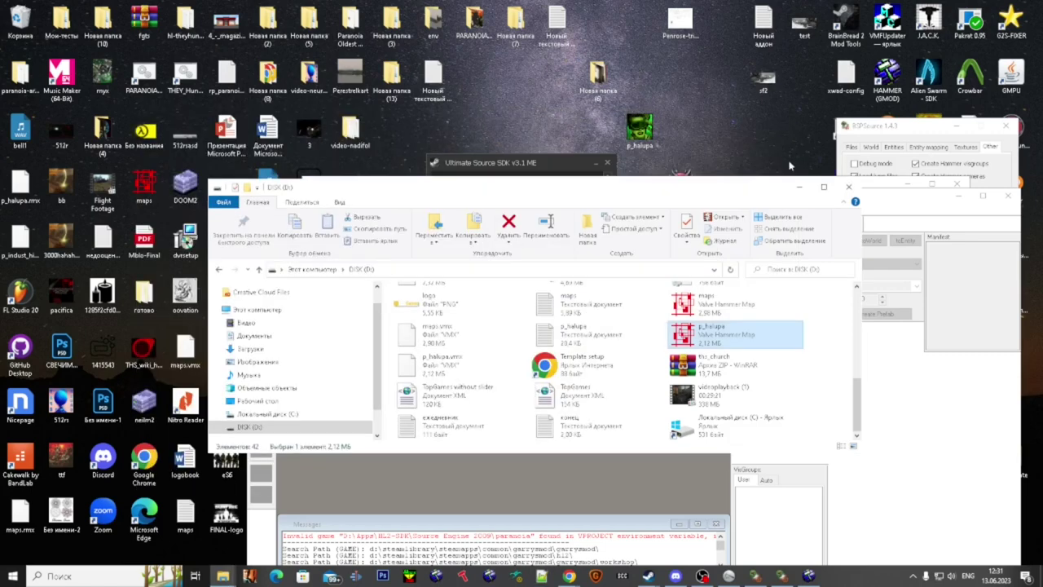
# - Return to Hammer and reopen p_halupa.vmf from the recent files
pyautogui.click(577, 517)
pyautogui.click(256, 210)
pyautogui.click(338, 373)
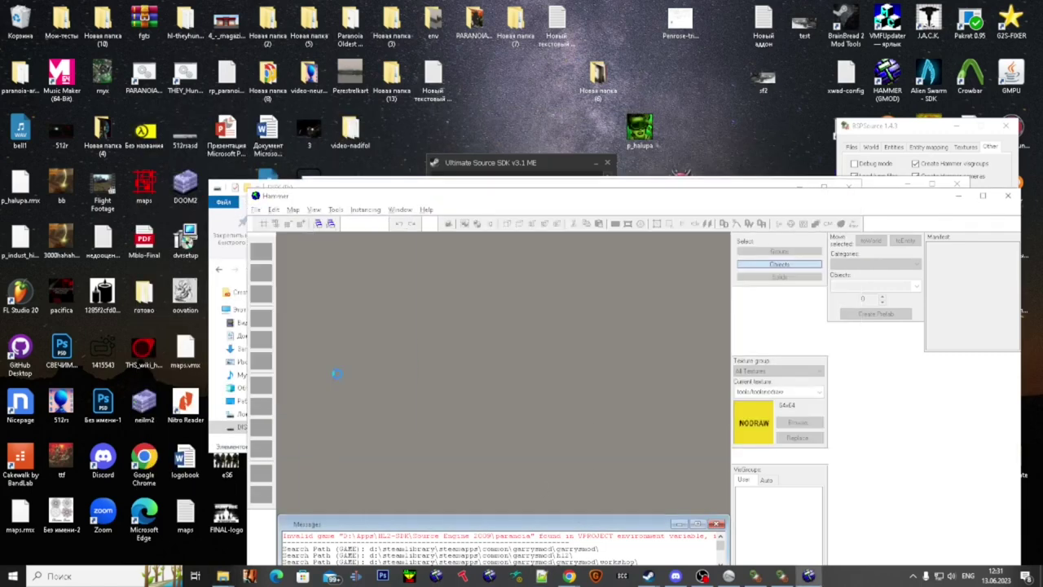
pyautogui.scroll(-2, 541, 385)
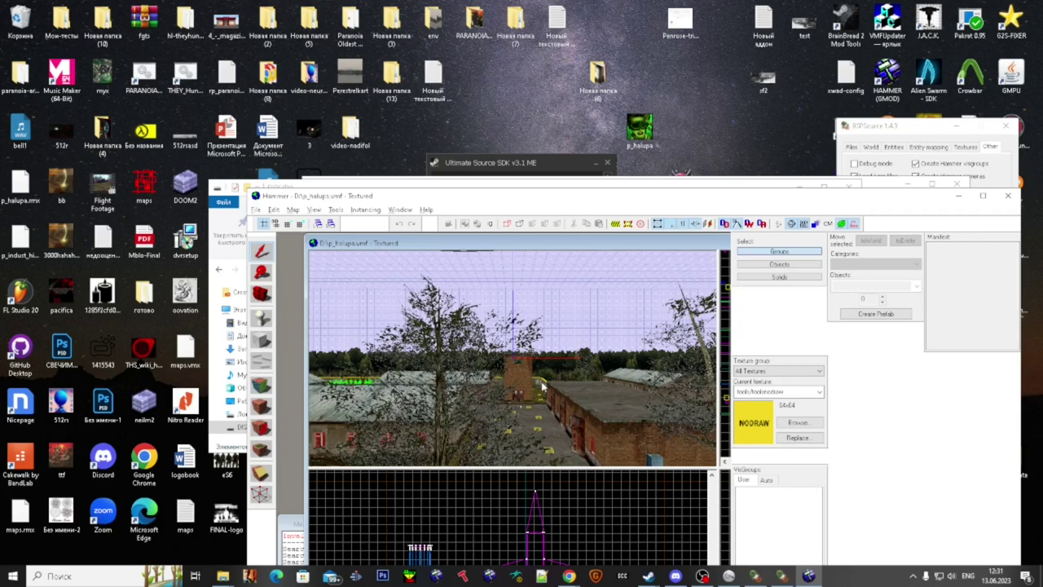
# - Maximize the Hammer window and fly through the map in the 3D view to inspect the buildings and surroundings
pyautogui.click(550, 324)
pyautogui.moveTo(586, 196); pyautogui.dragTo(505, 1)
pyautogui.press('z')
pyautogui.press('w')
pyautogui.press('w')
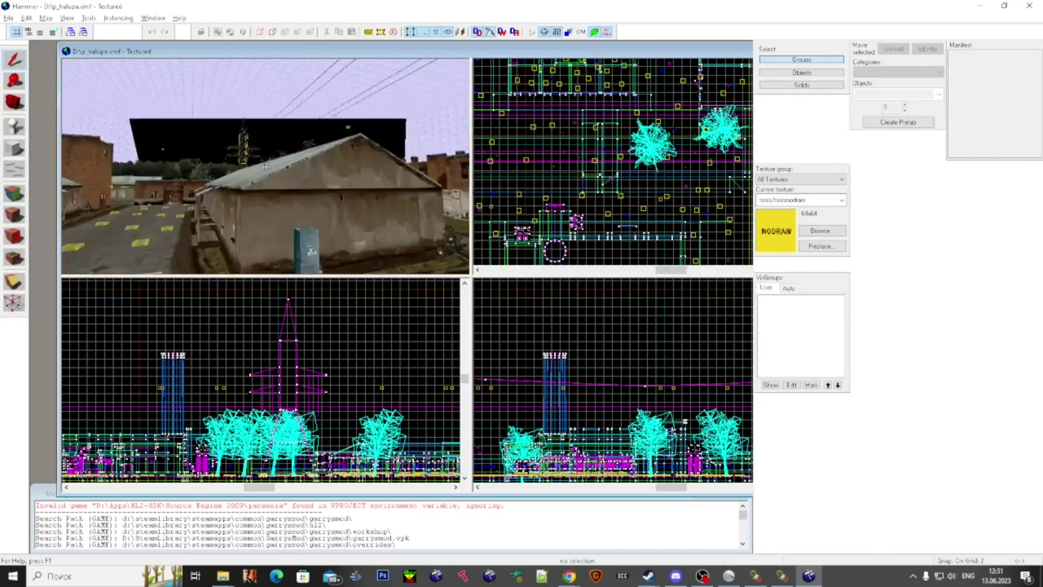
pyautogui.press('w')
pyautogui.press('w')
pyautogui.hotkey('alt', 'Tab')
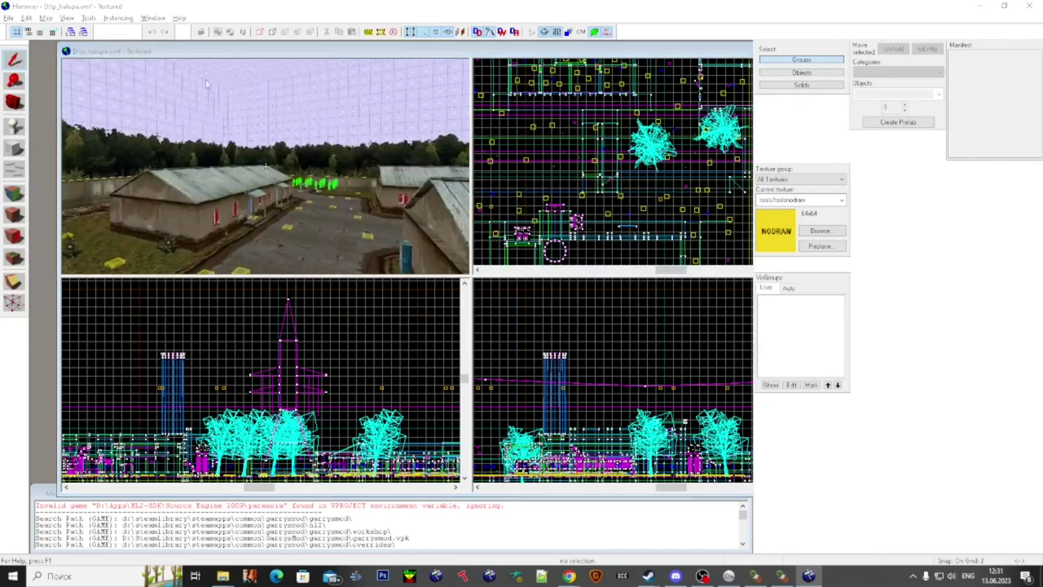
# - Open the advanced Run Map settings and choose the HDR Full compile -final (slow) configuration
pyautogui.click(8, 18)
pyautogui.click(86, 137)
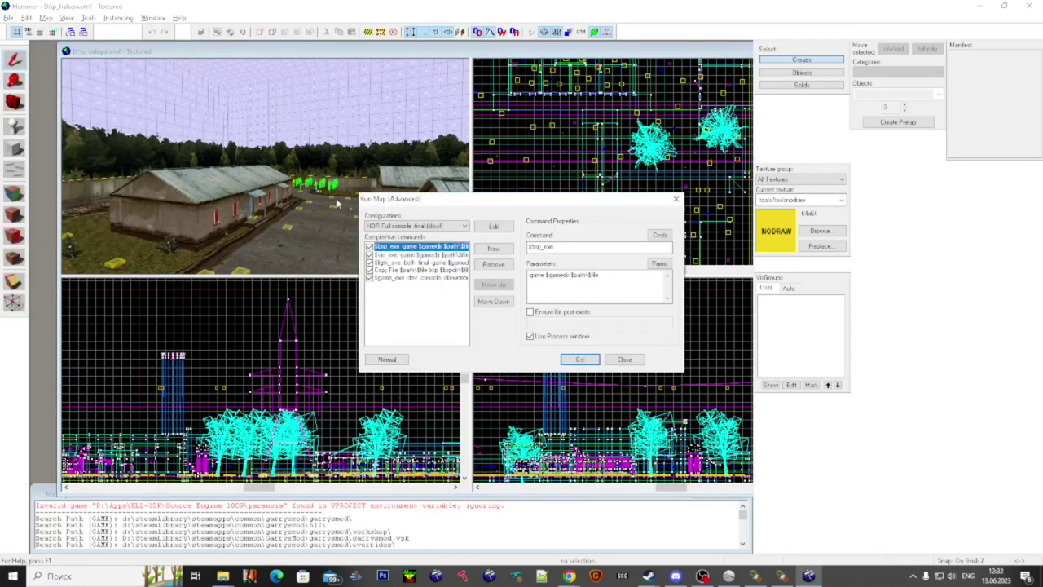
pyautogui.click(450, 226)
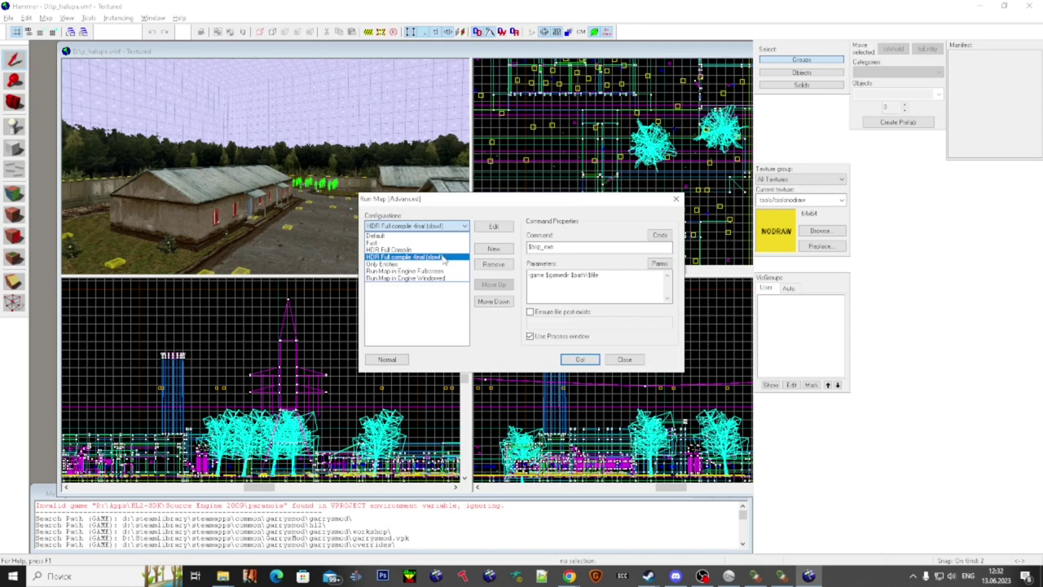
pyautogui.click(443, 258)
# - Go through the compile commands and examine the -both -final parameters of the $light_exe command
pyautogui.click(427, 262)
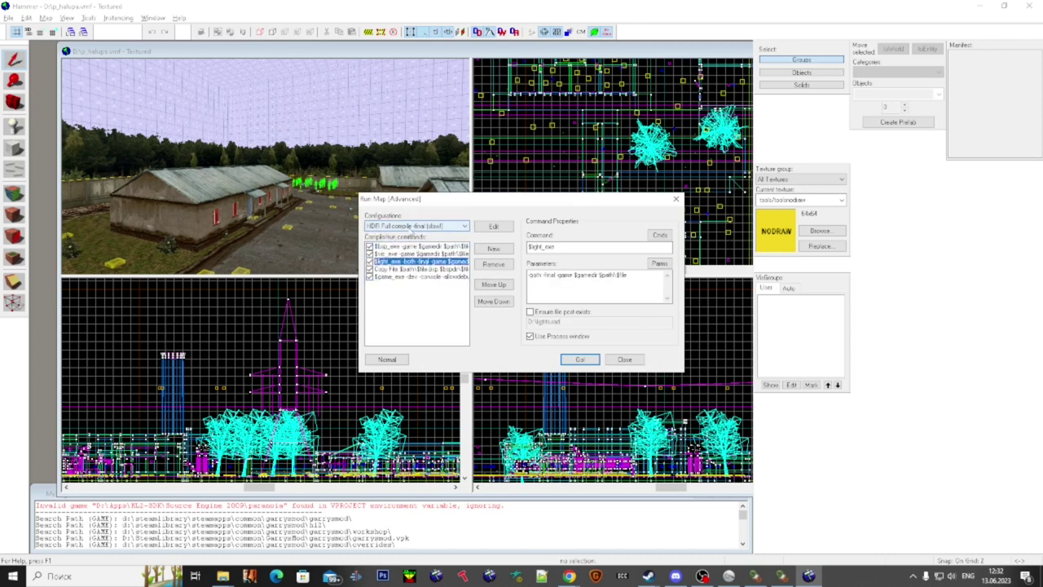
pyautogui.click(447, 255)
pyautogui.click(443, 269)
pyautogui.click(440, 261)
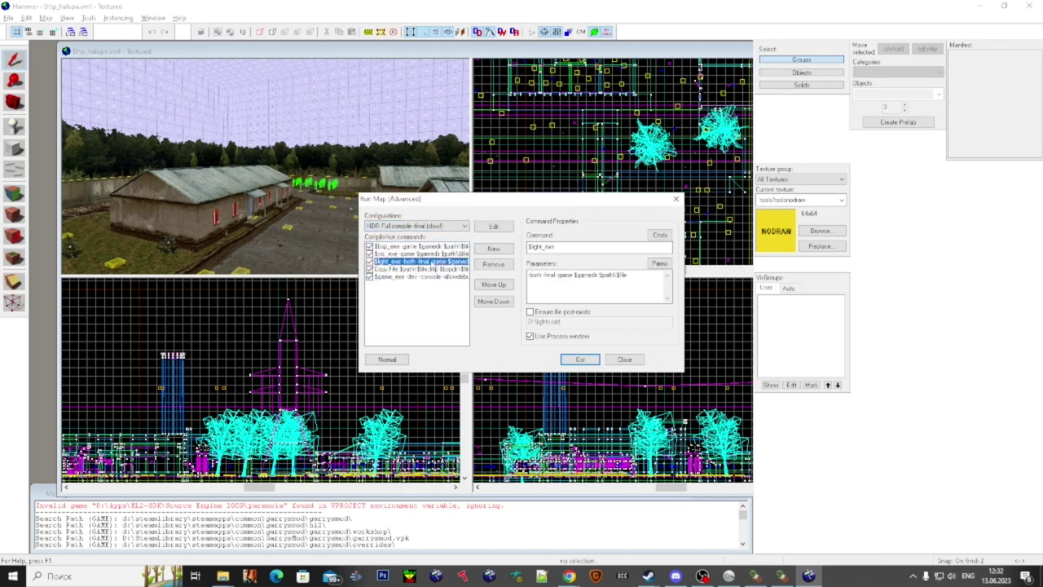
pyautogui.doubleClick(540, 275)
pyautogui.click(537, 276)
pyautogui.doubleClick(540, 276)
# - Examine the launch parameters of the $game_exe command through to their end
pyautogui.click(403, 278)
pyautogui.moveTo(595, 281); pyautogui.dragTo(692, 284)
pyautogui.click(663, 284)
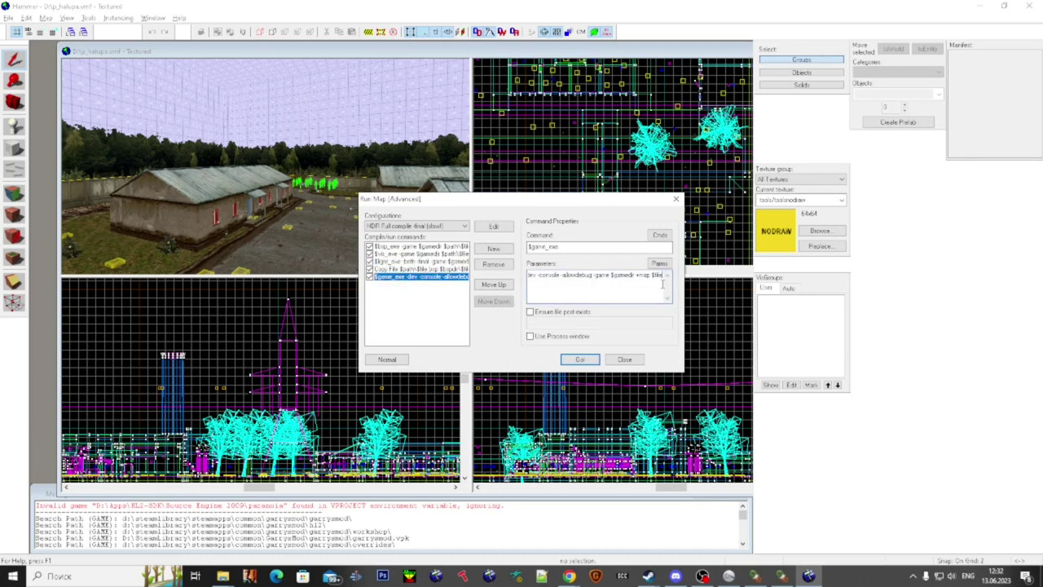
# - Start compiling the map with the HDR Full compile -final (slow) configuration
pyautogui.write('-w 1')
pyautogui.click(578, 362)
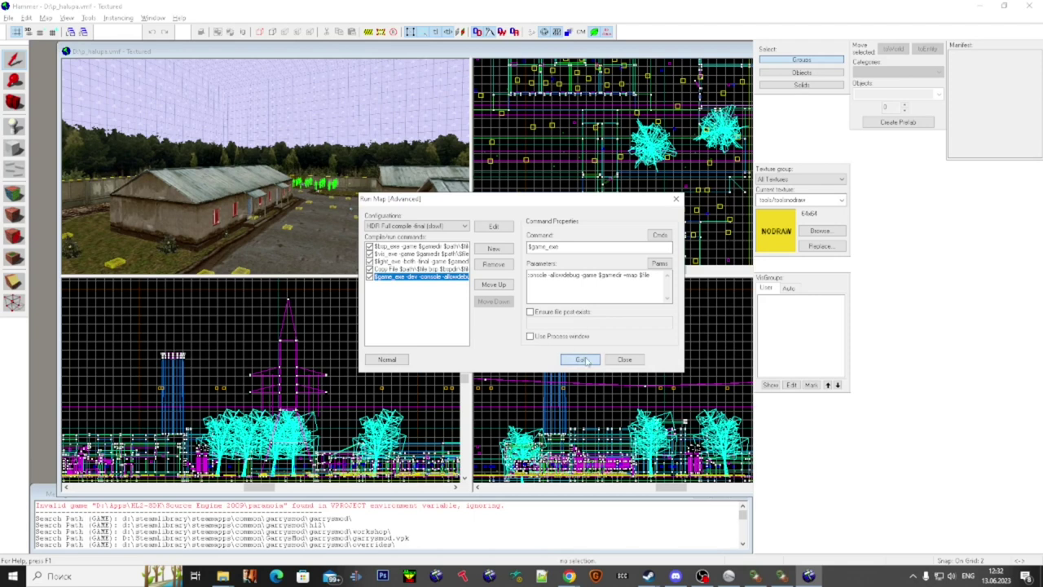
pyautogui.click(585, 361)
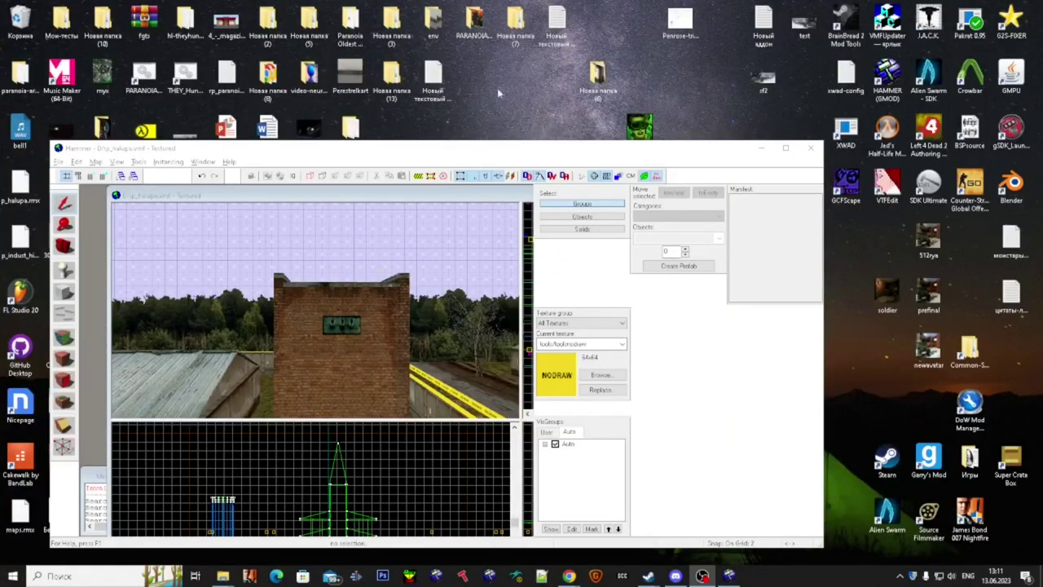
# - Maximize the Hammer window, open the properties of the grass env_sprite beside the brick wall, and examine its sprite name and render mode
pyautogui.click(785, 147)
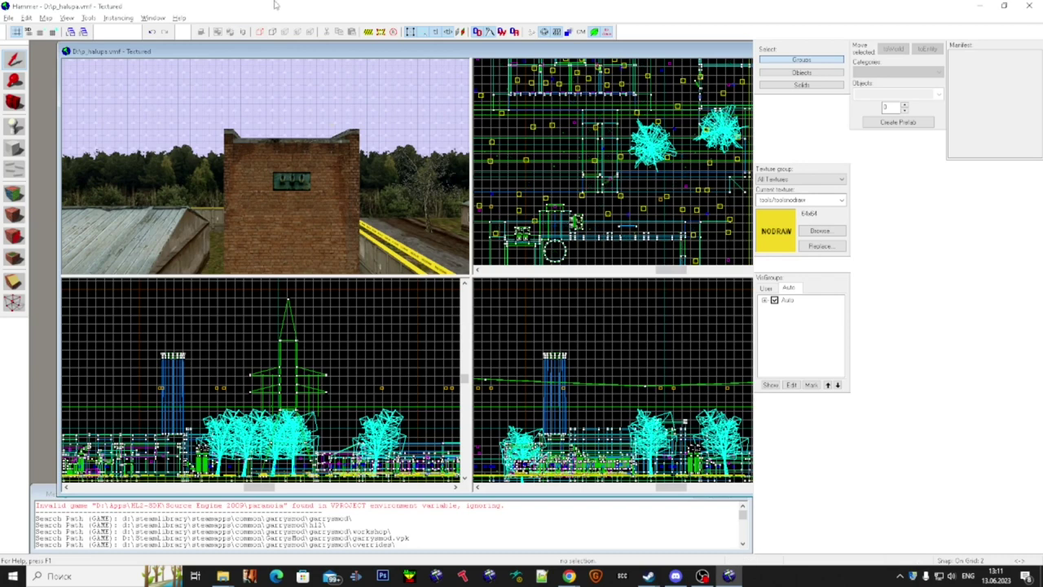
pyautogui.press('z')
pyautogui.press('w')
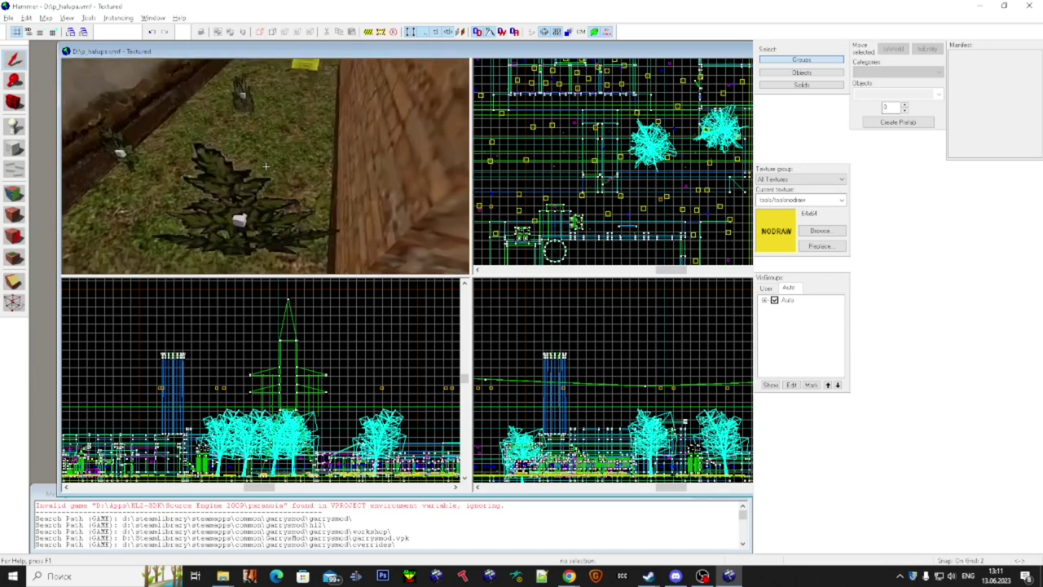
pyautogui.doubleClick(266, 166)
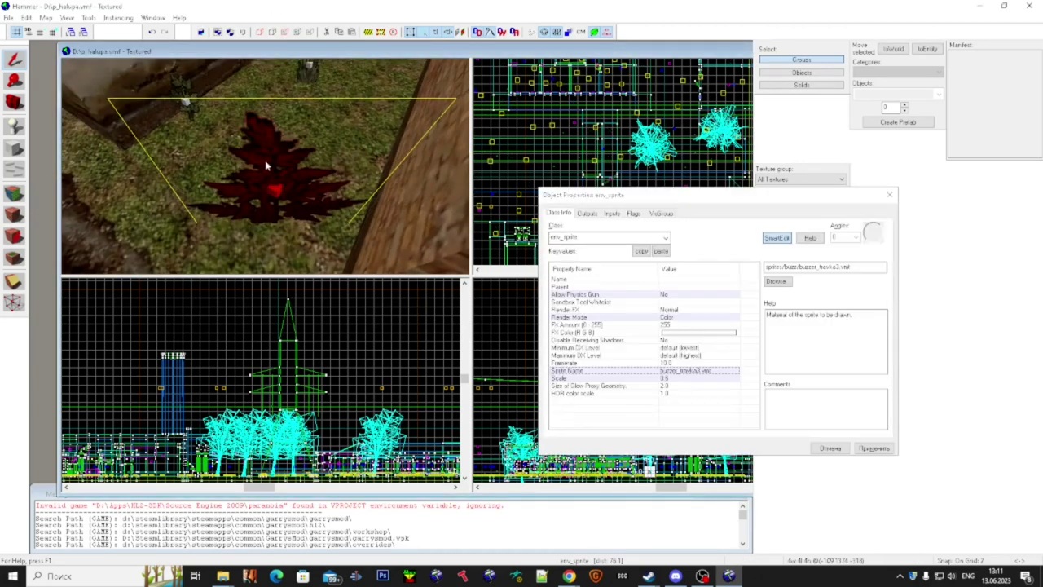
pyautogui.click(846, 267)
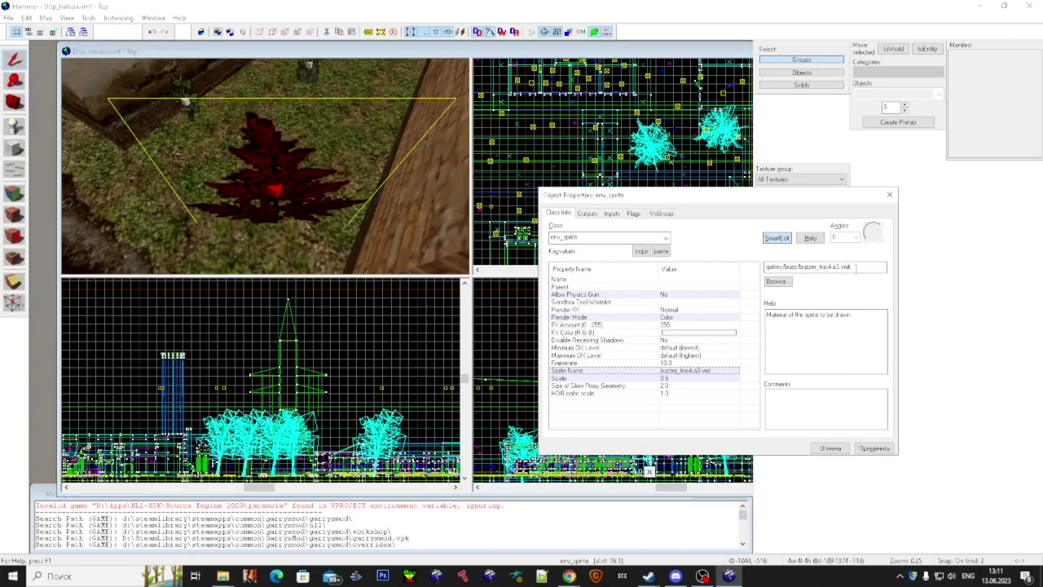
pyautogui.click(677, 317)
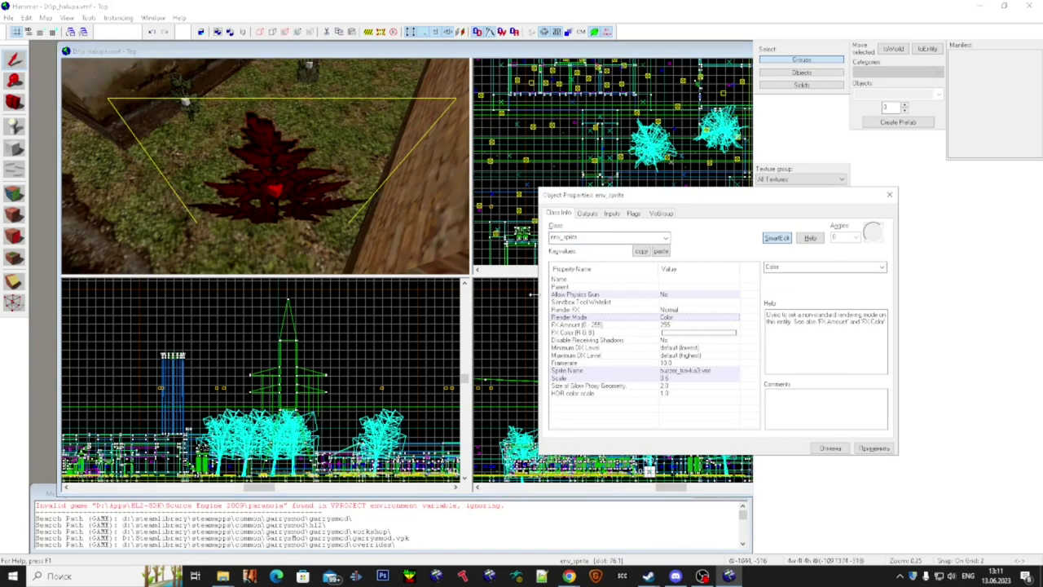
pyautogui.click(882, 268)
pyautogui.click(784, 395)
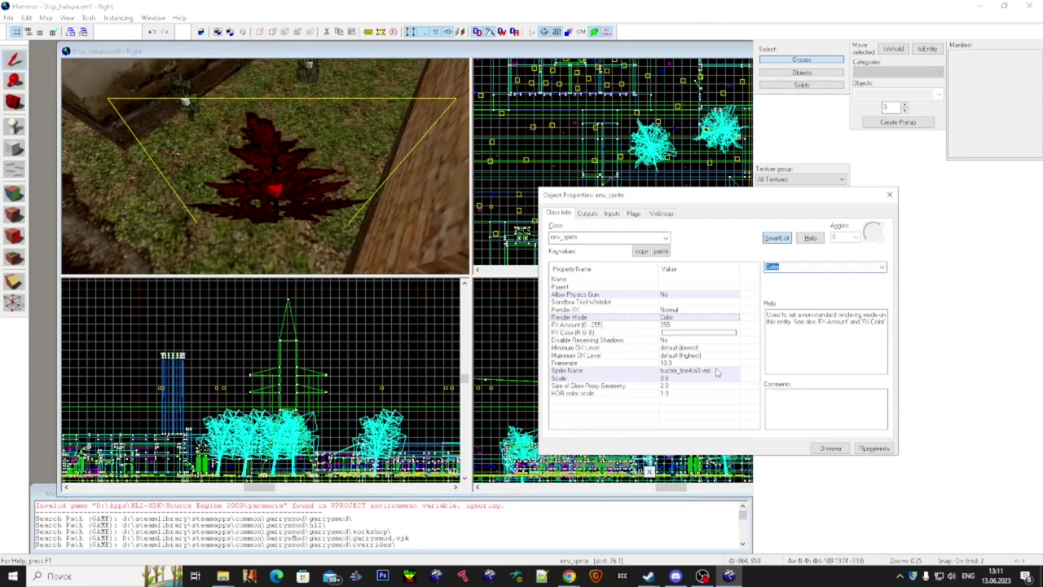
# - Examine the grass sprite's FX amount and FX color properties
pyautogui.click(687, 371)
pyautogui.click(674, 325)
pyautogui.click(678, 319)
pyautogui.click(682, 328)
pyautogui.click(692, 335)
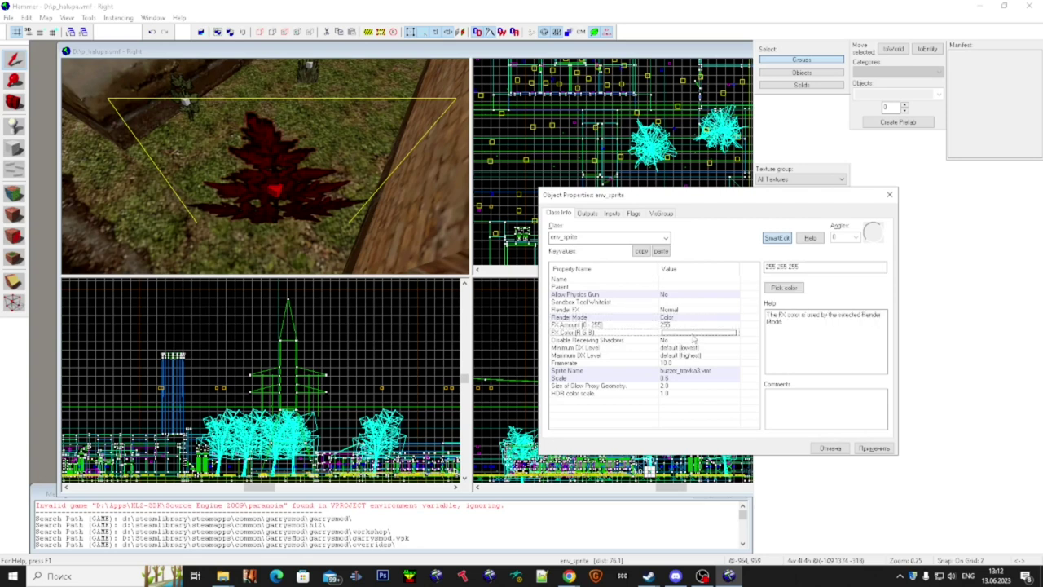
pyautogui.moveTo(811, 268); pyautogui.dragTo(766, 263)
pyautogui.click(414, 191)
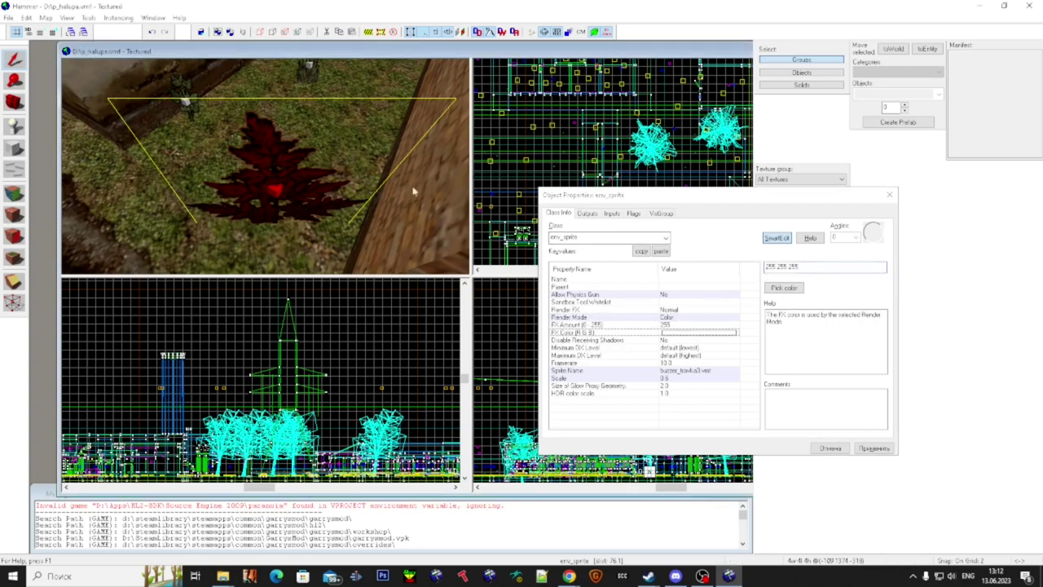
# - Place a copy of the grass sprite at the edge of the dirt path and set its sprite material to sprites/blueflare1_noz_gmod.vmt
pyautogui.click(273, 187)
pyautogui.scroll(-6, 286, 217)
pyautogui.click(186, 190)
pyautogui.click(720, 373)
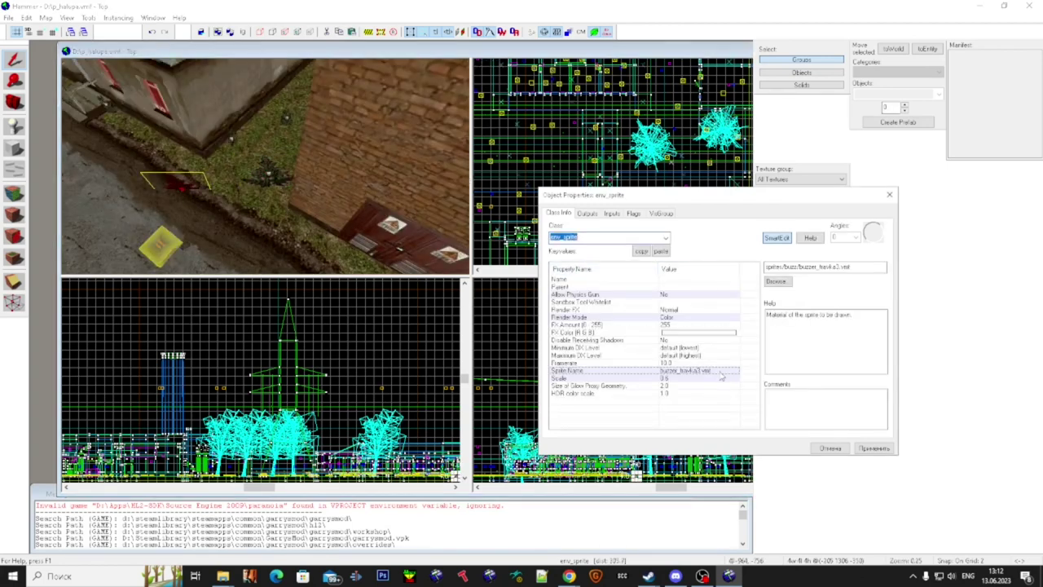
pyautogui.click(789, 282)
pyautogui.scroll(-5, 514, 334)
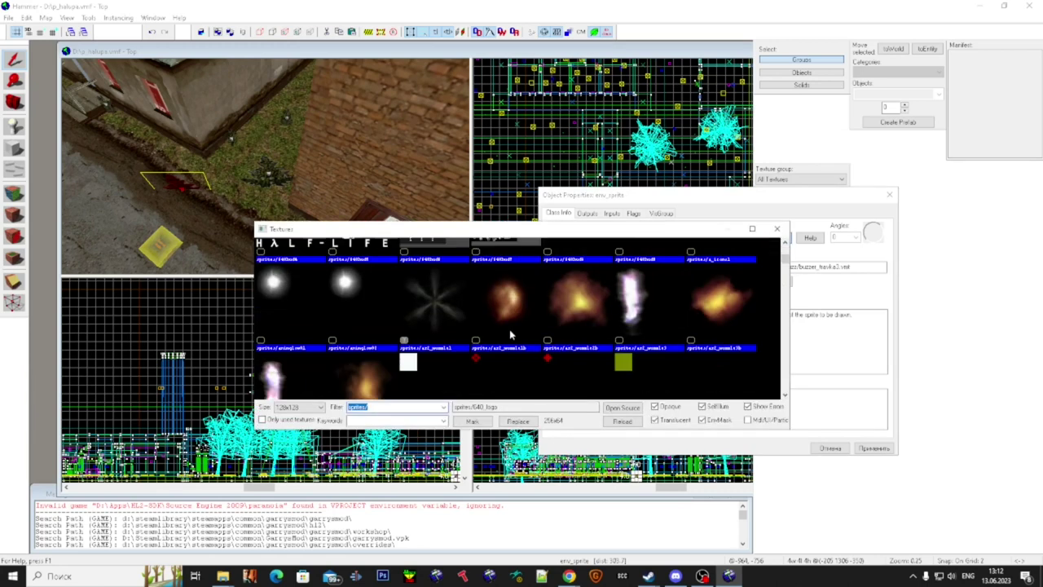
pyautogui.scroll(2, 516, 325)
pyautogui.doubleClick(547, 301)
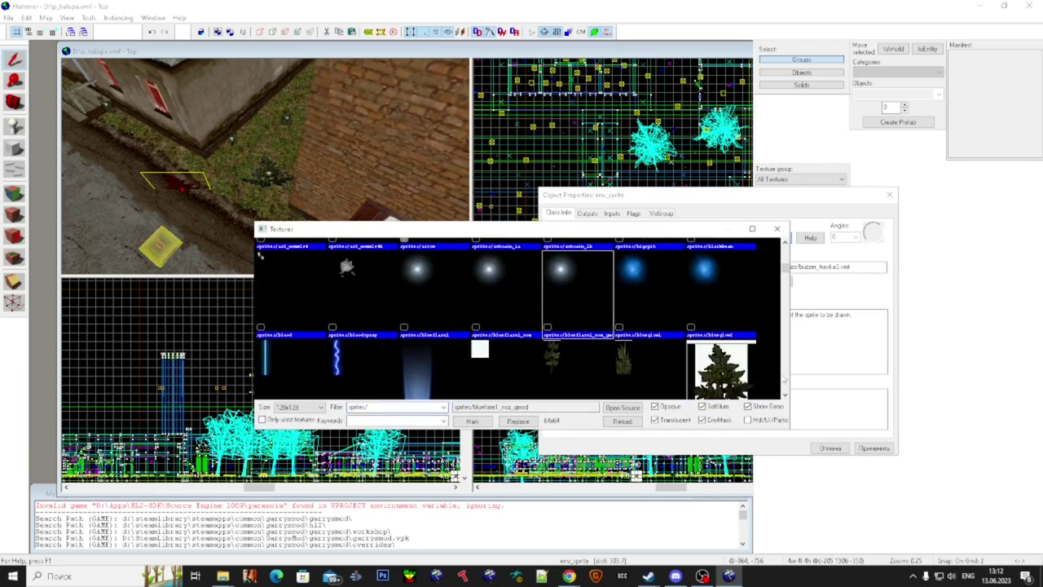
pyautogui.click(872, 447)
# - Set the render mode of the flare sprite beside the path to Glow
pyautogui.press('w')
pyautogui.press('a')
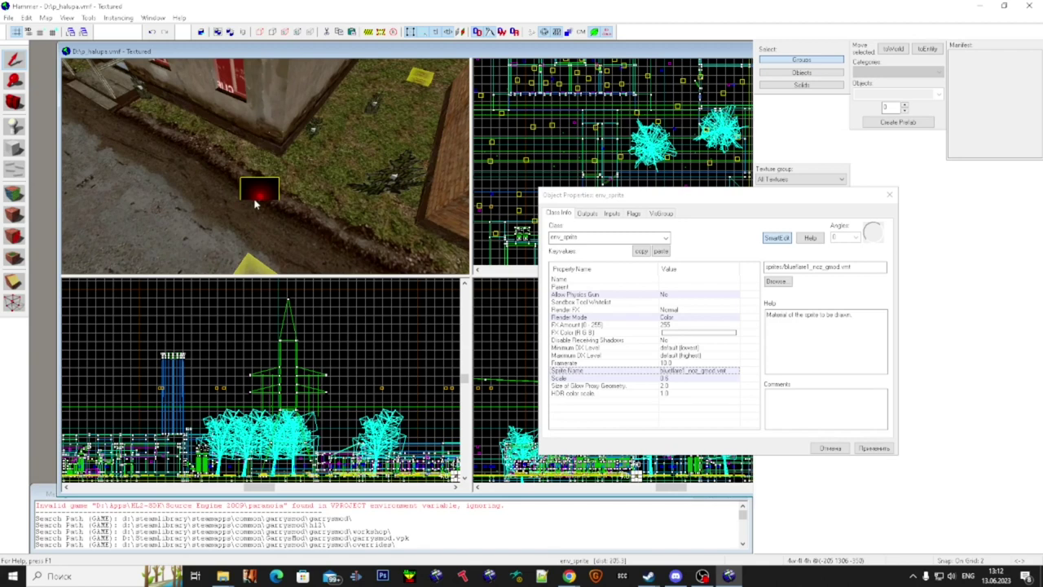
pyautogui.press('w')
pyautogui.press('a')
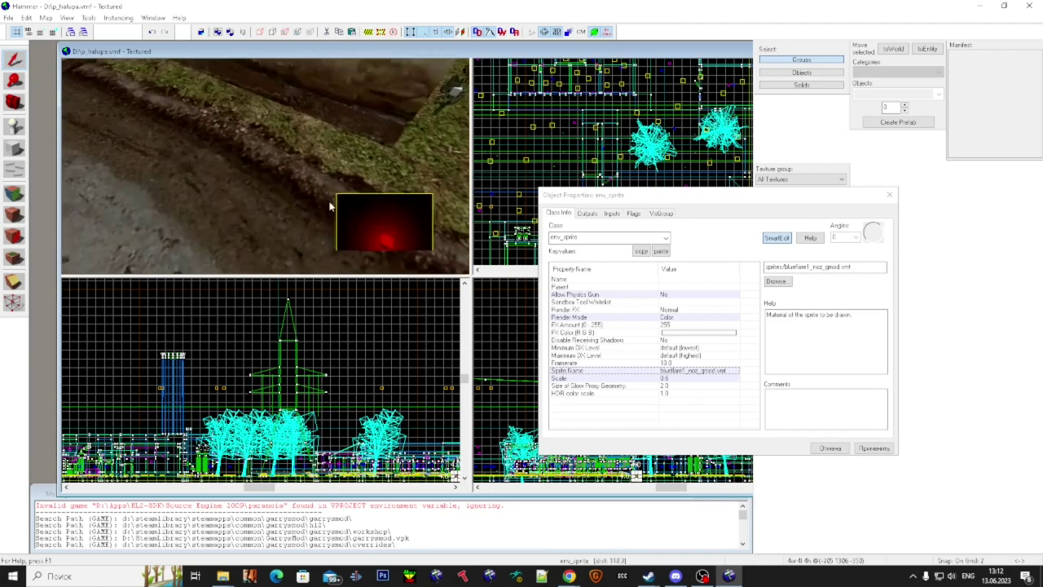
pyautogui.press('d')
pyautogui.click(387, 290)
pyautogui.click(336, 253)
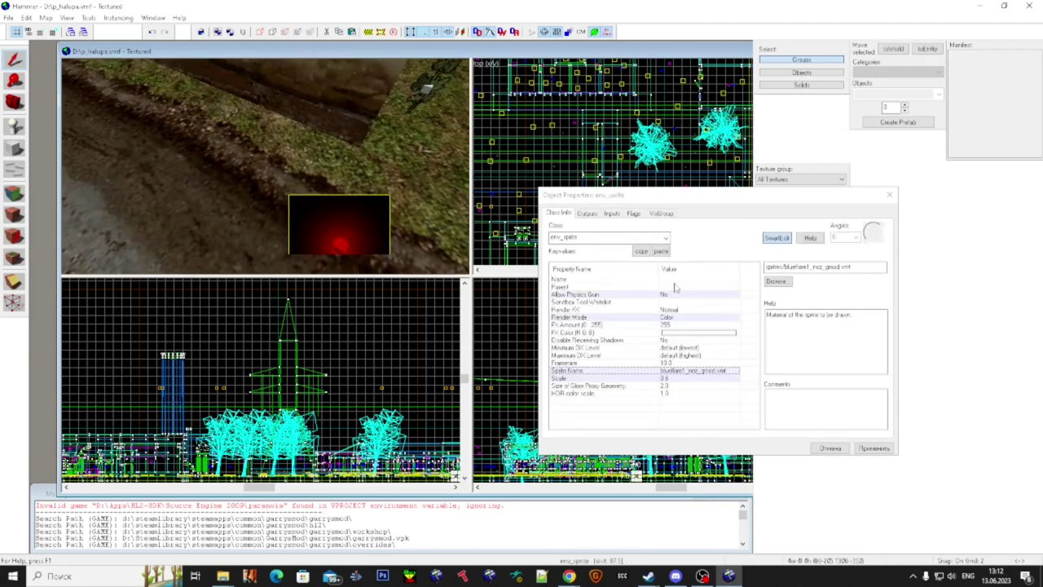
pyautogui.click(702, 318)
pyautogui.click(884, 268)
pyautogui.click(844, 299)
pyautogui.click(874, 448)
pyautogui.press('Escape')
# - Set the flare sprite's FX color to red, 221 0 5, and apply it
pyautogui.click(344, 242)
pyautogui.click(693, 333)
pyautogui.click(789, 286)
pyautogui.click(818, 254)
pyautogui.click(837, 311)
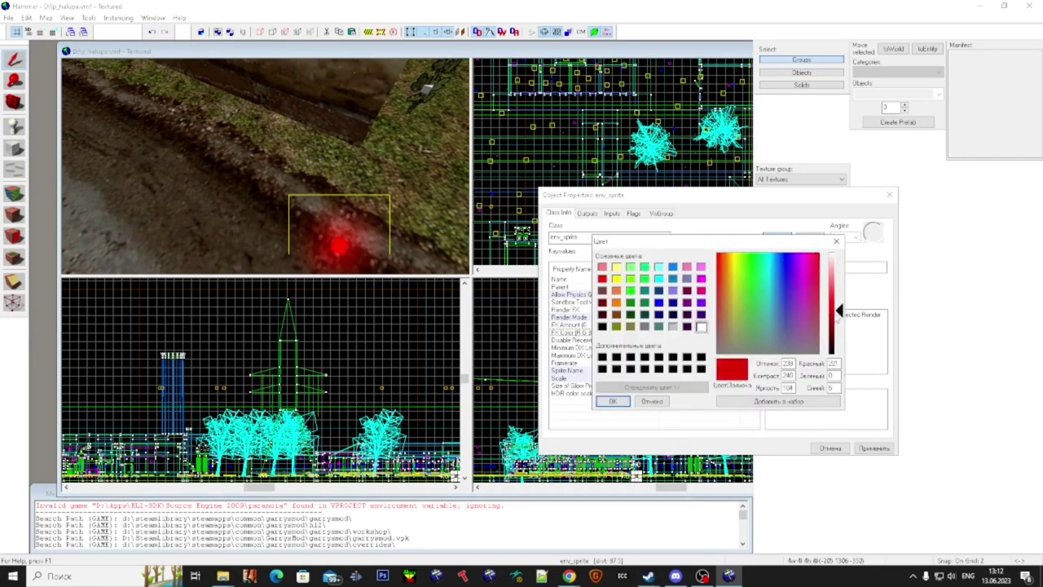
pyautogui.click(612, 403)
pyautogui.click(874, 448)
# - Inspect the red glow sprite beside the path in the 3D view and delete it
pyautogui.click(235, 169)
pyautogui.scroll(-5, 236, 169)
pyautogui.press('Escape')
pyautogui.press('w')
pyautogui.click(315, 218)
pyautogui.click(312, 217)
pyautogui.press('d')
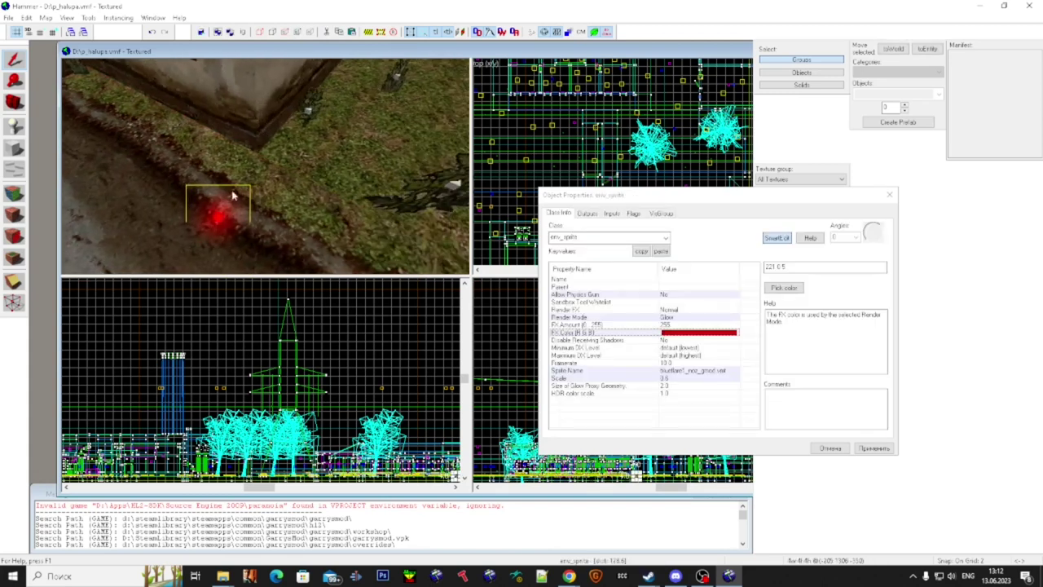
pyautogui.press('Delete')
pyautogui.press('d')
pyautogui.click(373, 185)
pyautogui.click(371, 186)
pyautogui.click(289, 128)
pyautogui.press('Escape')
# - Save the p_halupa map and close Hammer
pyautogui.hotkey('ctrl', 's')
pyautogui.moveTo(148, 9); pyautogui.dragTo(355, 108)
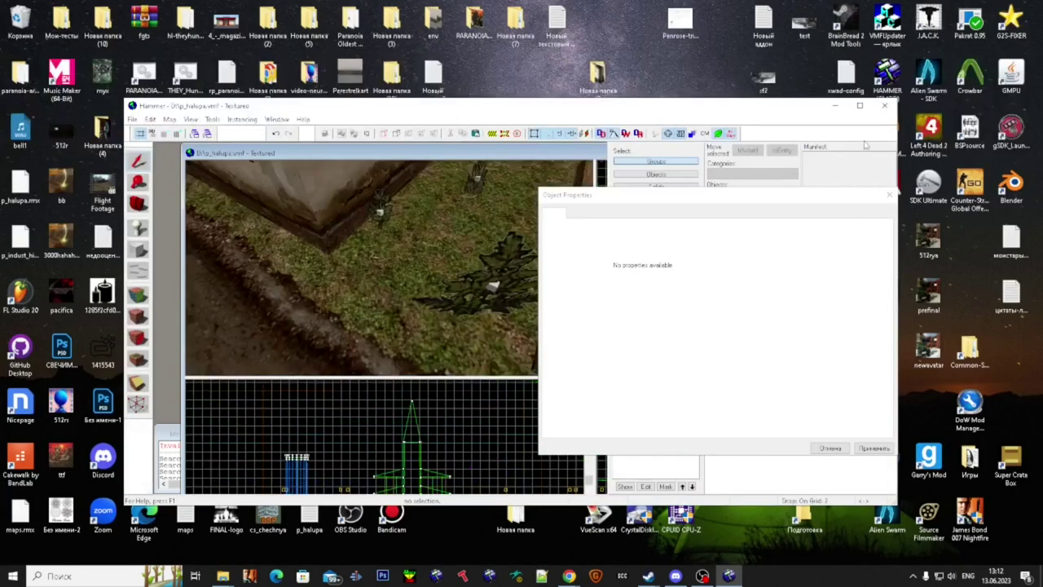
pyautogui.click(883, 106)
pyautogui.rightClick(881, 85)
pyautogui.click(876, 103)
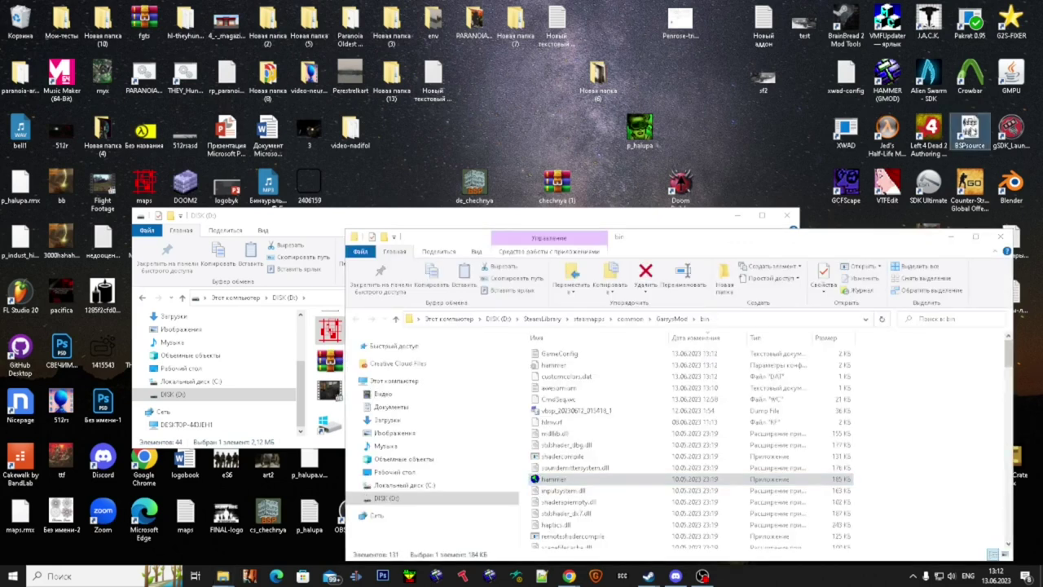
# - Open the Pakrat 0.95 folder and copy the compiled p_halupa map from the GarrysMod\garrysmod\maps folder
pyautogui.doubleClick(970, 21)
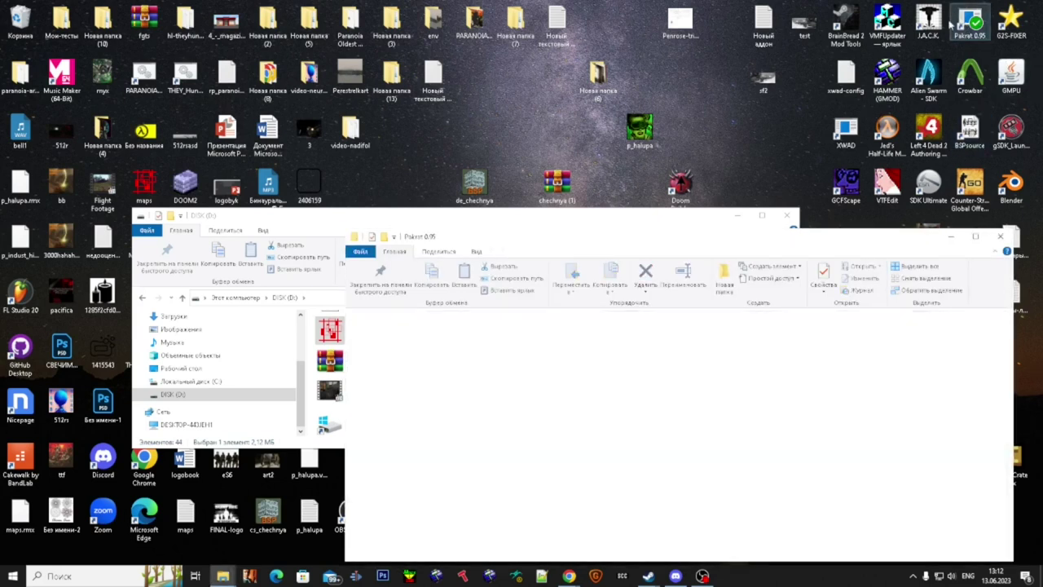
pyautogui.moveTo(449, 241); pyautogui.dragTo(366, 79)
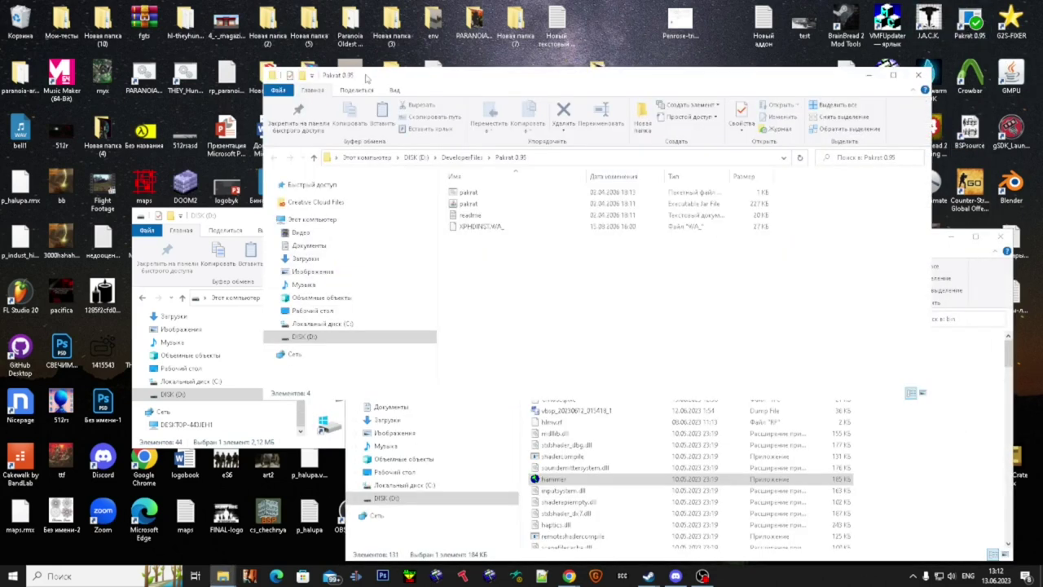
pyautogui.click(654, 492)
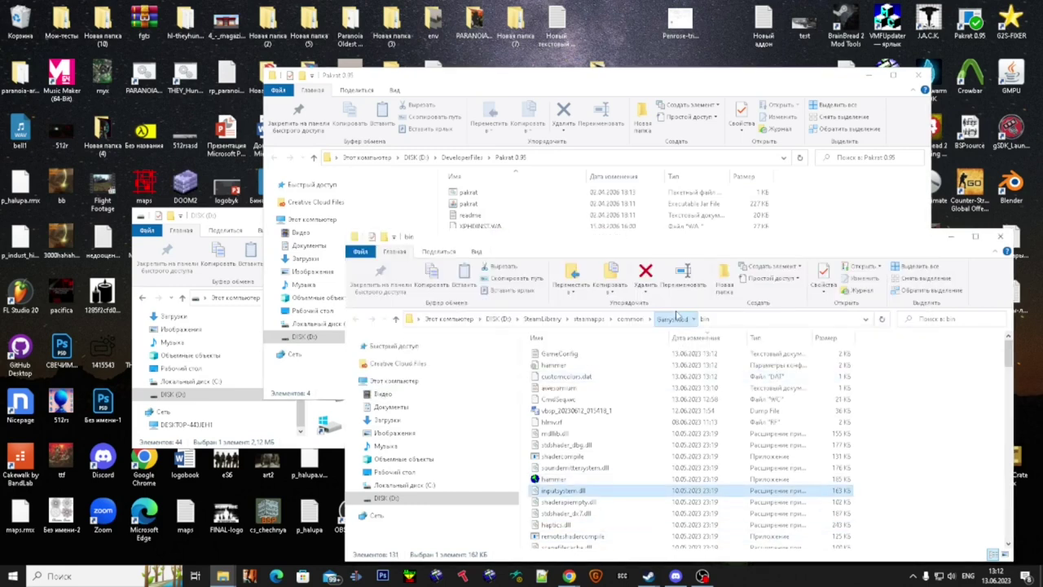
pyautogui.click(678, 318)
pyautogui.click(557, 366)
pyautogui.doubleClick(557, 366)
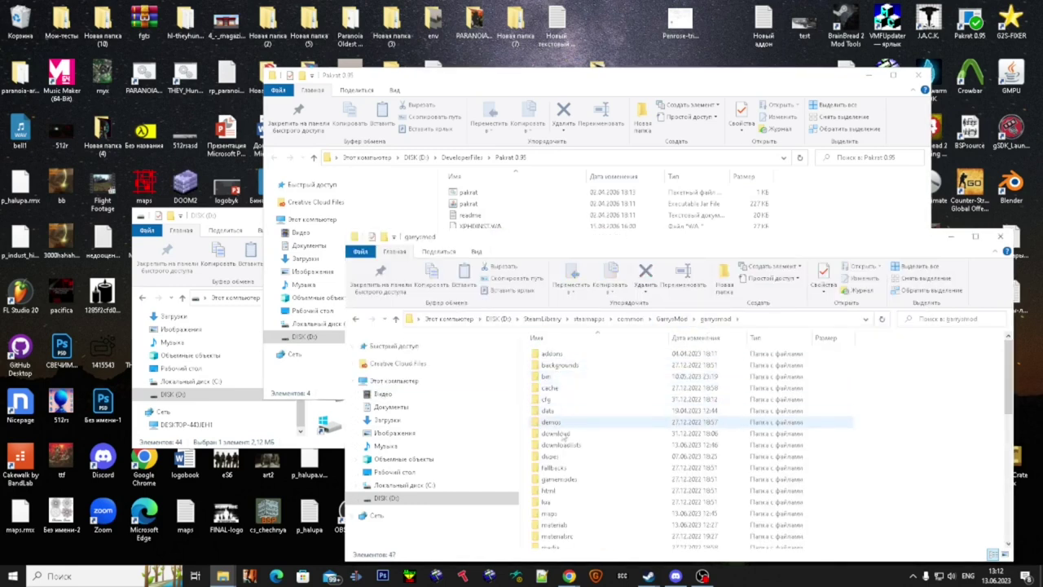
pyautogui.doubleClick(558, 513)
pyautogui.scroll(-5, 565, 381)
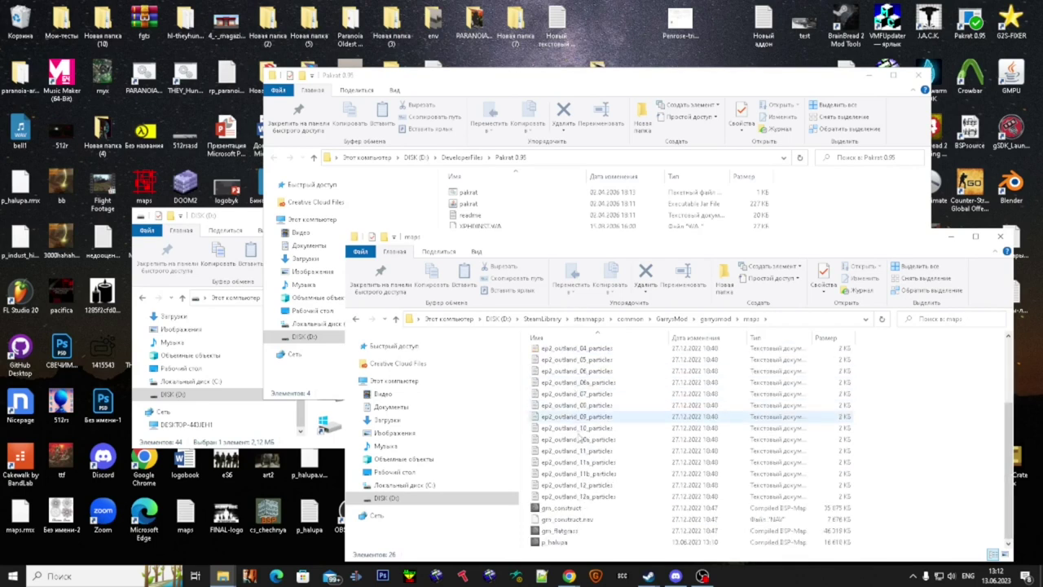
pyautogui.rightClick(572, 542)
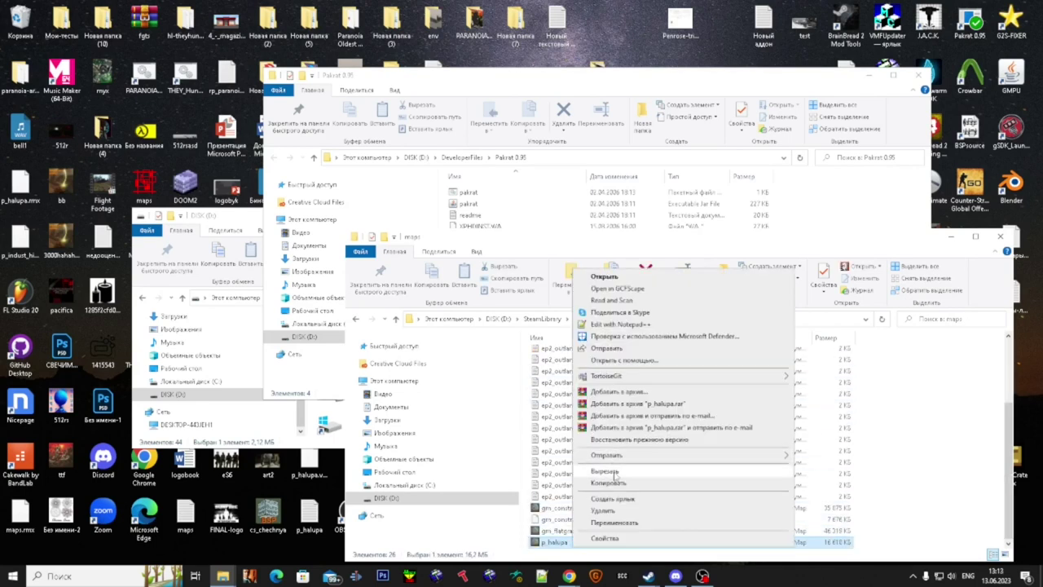
pyautogui.click(610, 482)
# - Open the BSPsource folder alongside and paste the compiled p_halupa map into the Pakrat 0.95 folder
pyautogui.click(951, 237)
pyautogui.doubleClick(970, 130)
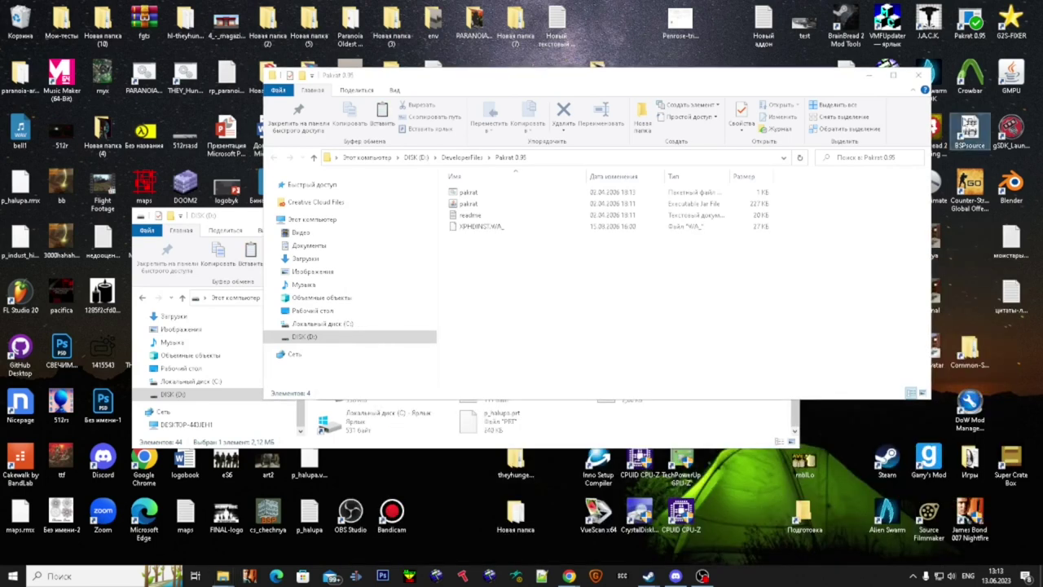
pyautogui.moveTo(590, 95); pyautogui.dragTo(631, 328)
pyautogui.click(600, 264)
pyautogui.hotkey('ctrl', 'v')
# - Copy the materials, models and sound folders from BSPsource's p_halupa_d folder into the Pakrat 0.95 folder
pyautogui.click(568, 510)
pyautogui.scroll(-3, 568, 518)
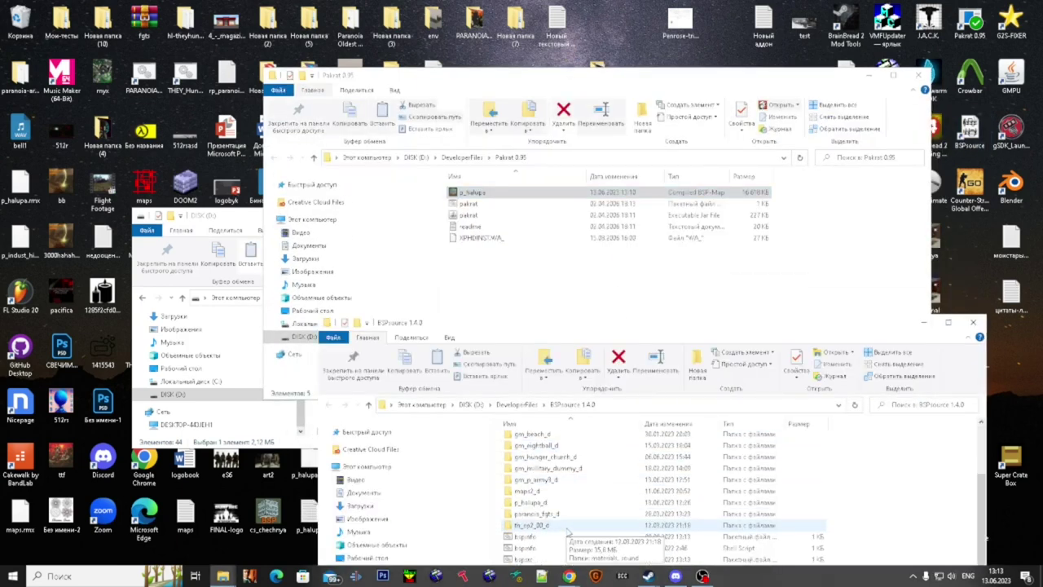
pyautogui.doubleClick(555, 505)
pyautogui.moveTo(554, 515); pyautogui.dragTo(544, 401)
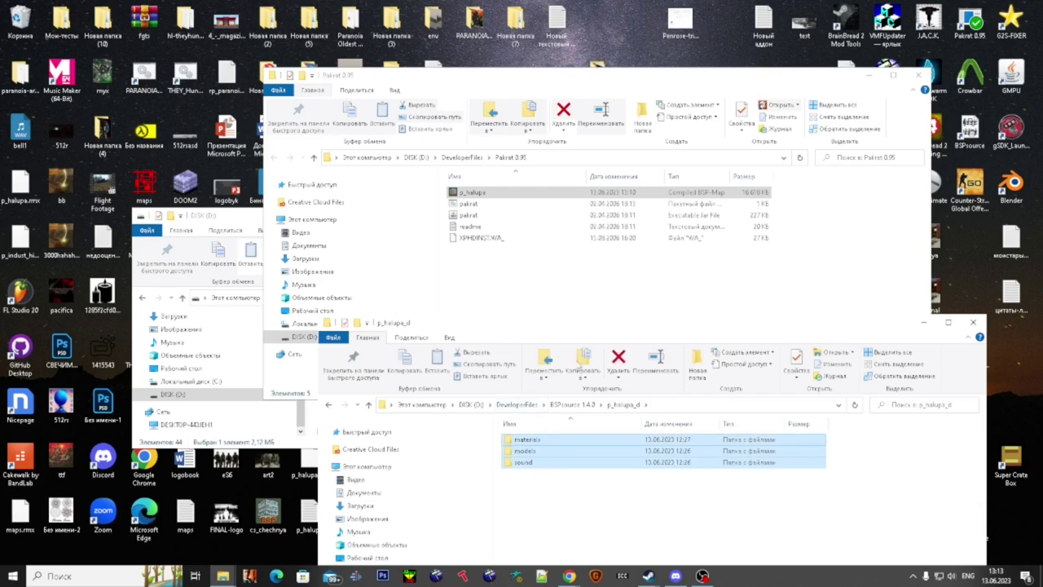
pyautogui.hotkey('ctrl', 'c')
pyautogui.click(582, 277)
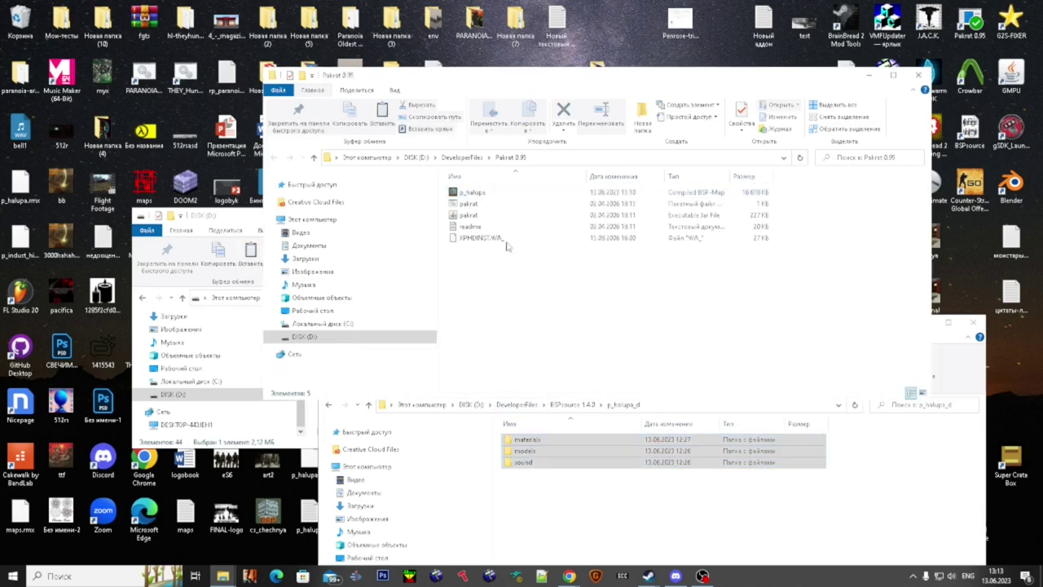
pyautogui.hotkey('ctrl', 'v')
# - Launch the pakrat Executable Jar and open the p_halupa map from the Pakrat 0.95 folder
pyautogui.click(480, 252)
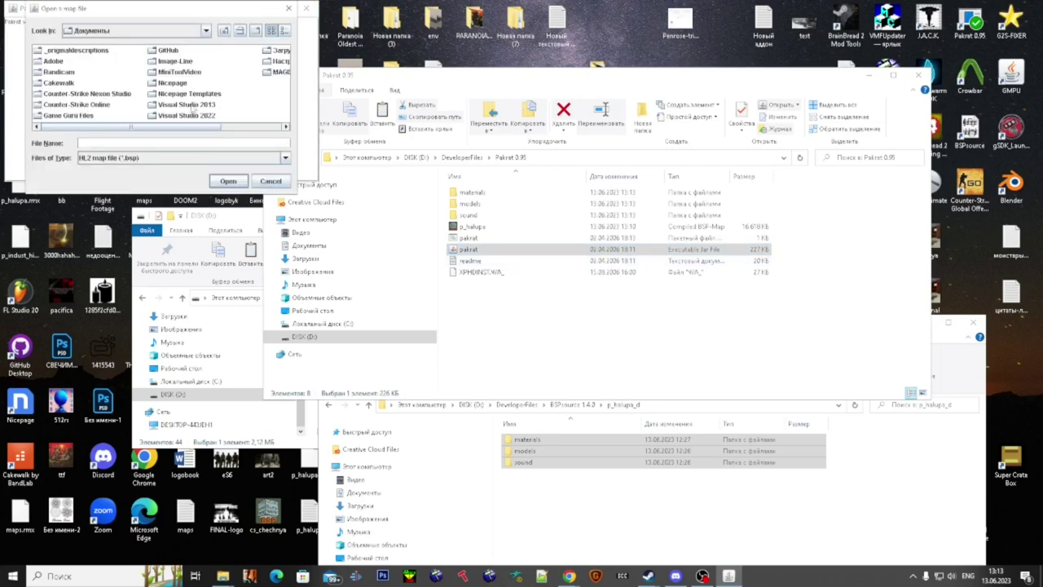
pyautogui.click(149, 36)
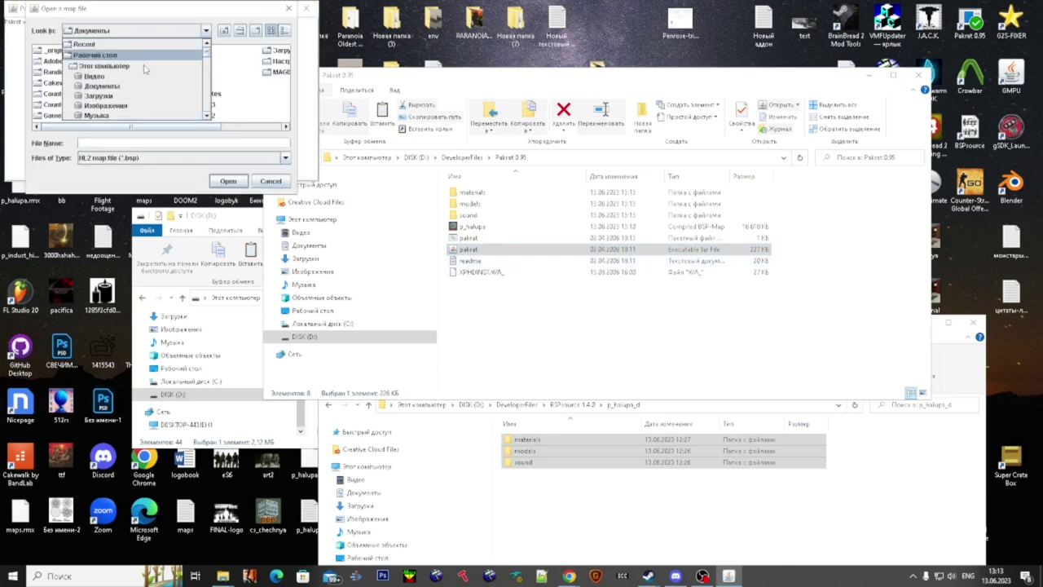
pyautogui.click(130, 56)
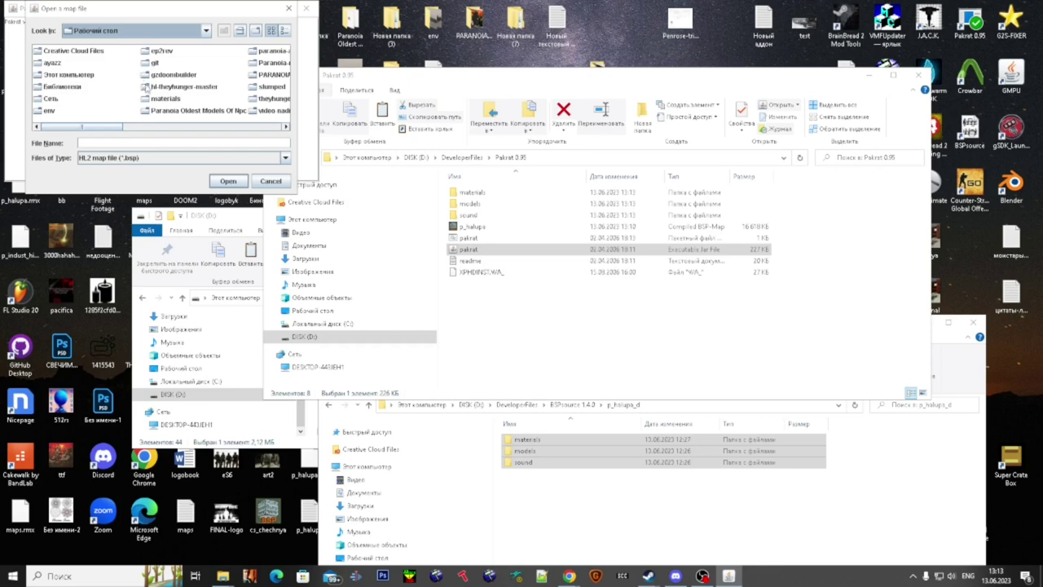
pyautogui.scroll(-5, 150, 91)
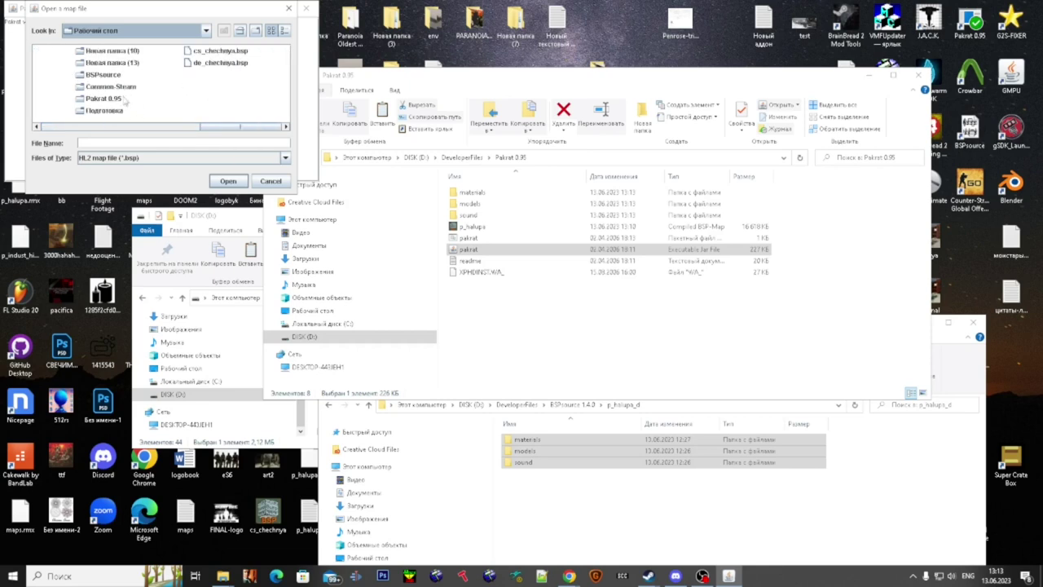
pyautogui.doubleClick(122, 99)
pyautogui.doubleClick(72, 87)
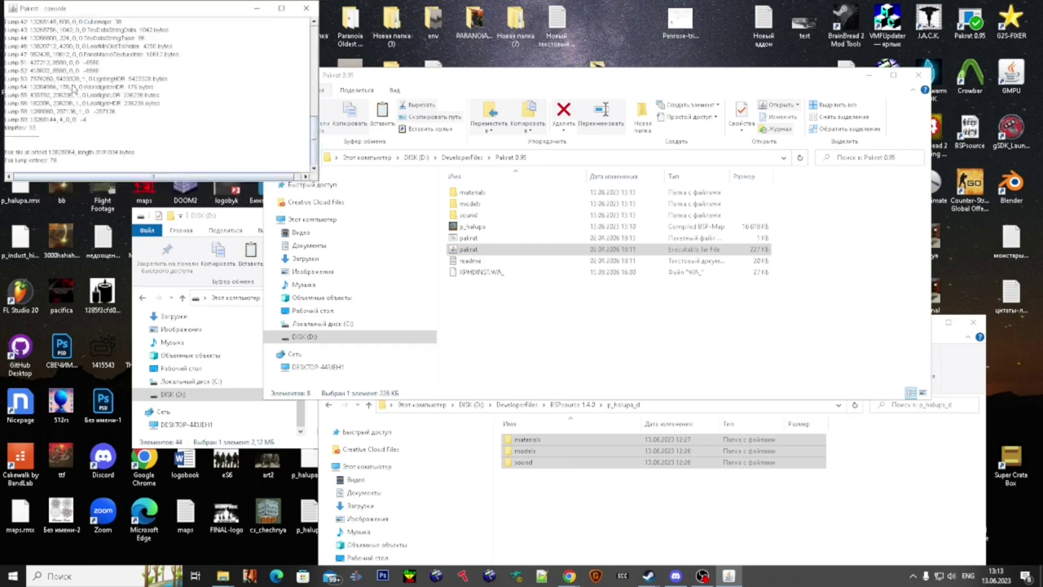
# - Add the materials, models and sound folders from the Pakrat 0.95 folder to the p_halupa map's pak
pyautogui.click(100, 249)
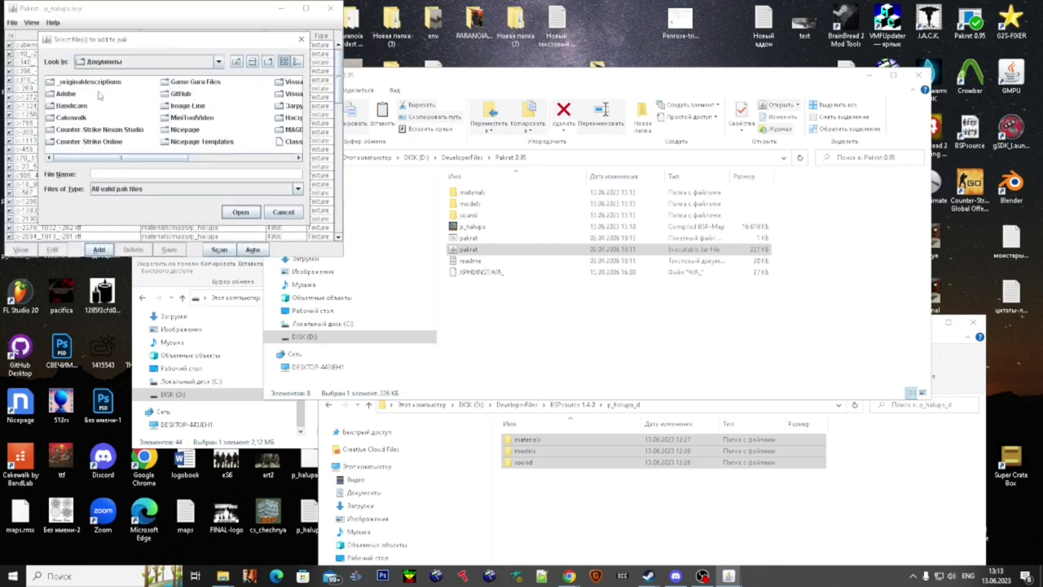
pyautogui.click(112, 65)
pyautogui.click(115, 84)
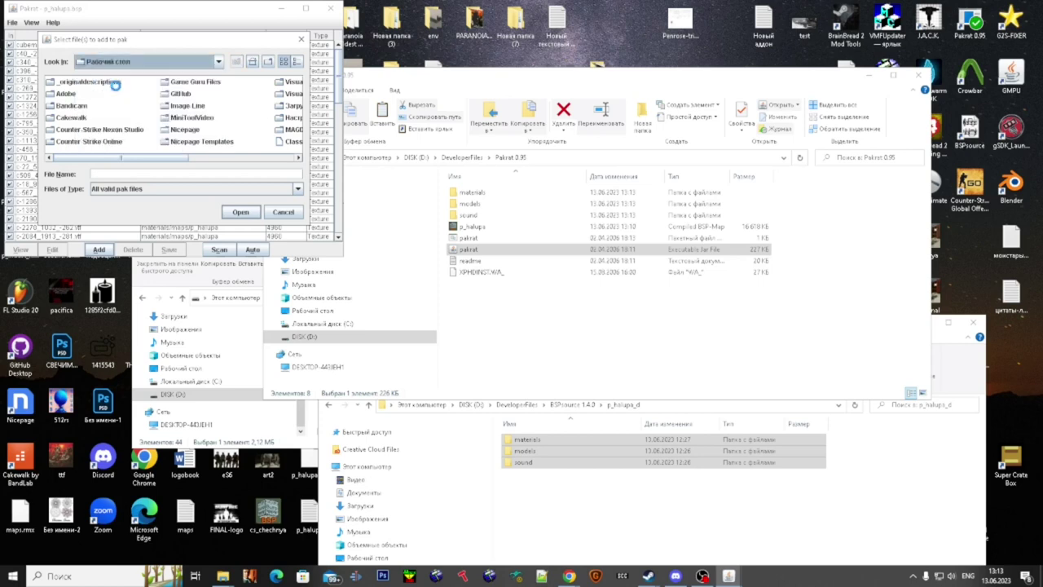
pyautogui.scroll(-5, 117, 92)
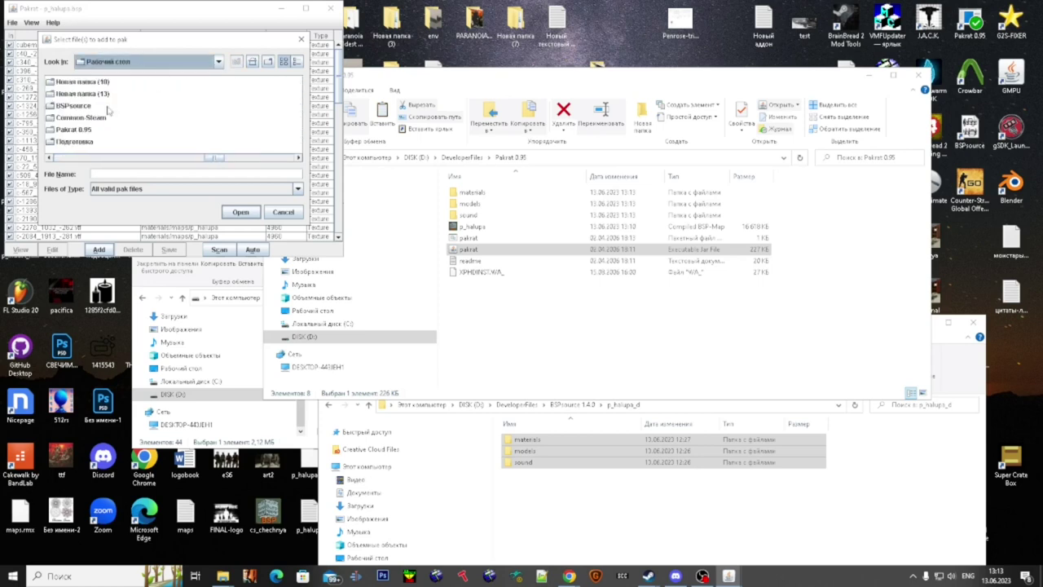
pyautogui.doubleClick(86, 131)
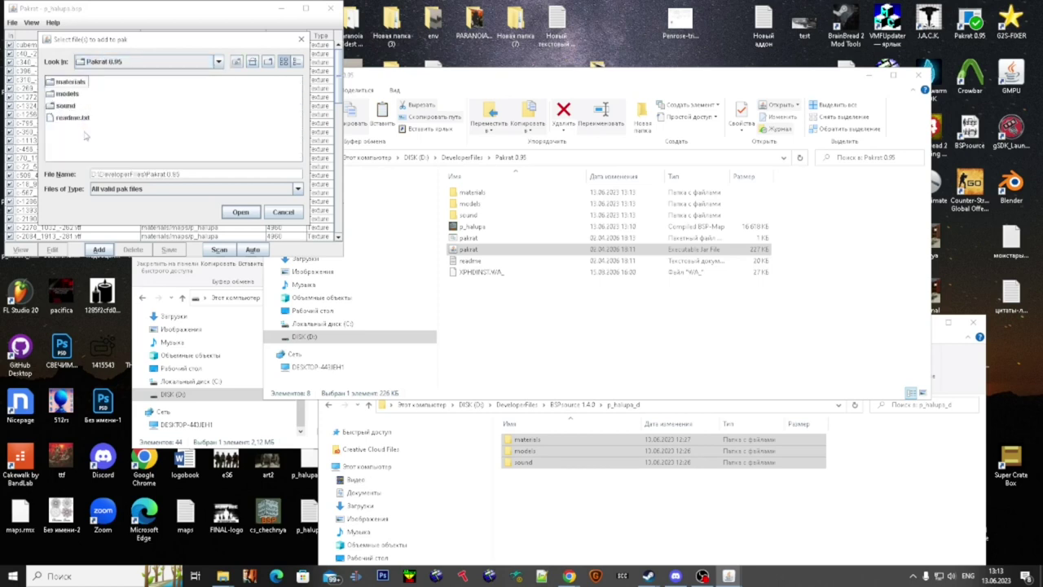
pyautogui.click(74, 95)
pyautogui.keyDown('ctrl'); pyautogui.click(76, 85); pyautogui.keyUp('ctrl')
pyautogui.keyDown('ctrl'); pyautogui.click(67, 107); pyautogui.keyUp('ctrl')
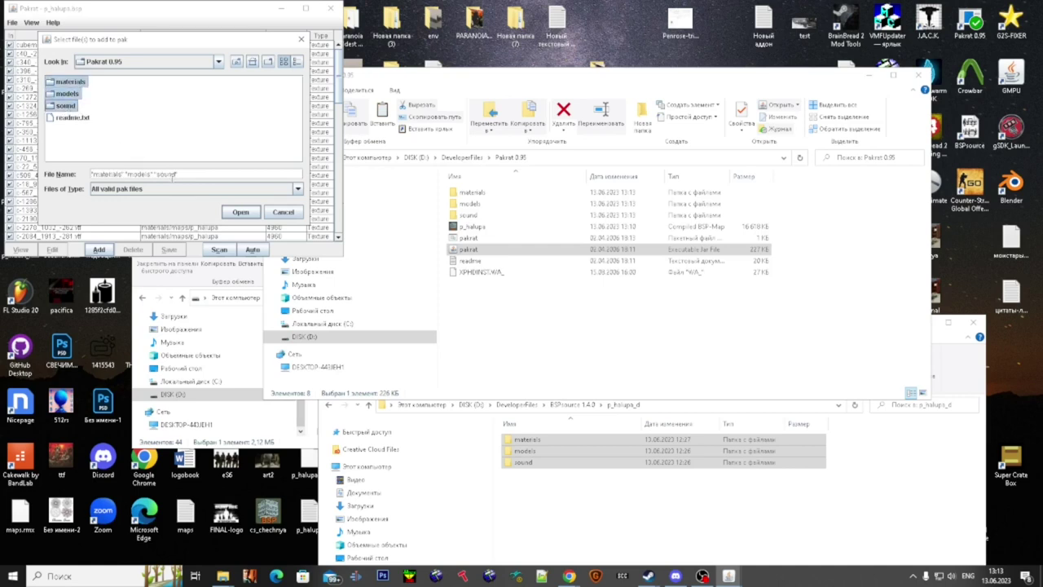
pyautogui.click(229, 214)
pyautogui.click(134, 147)
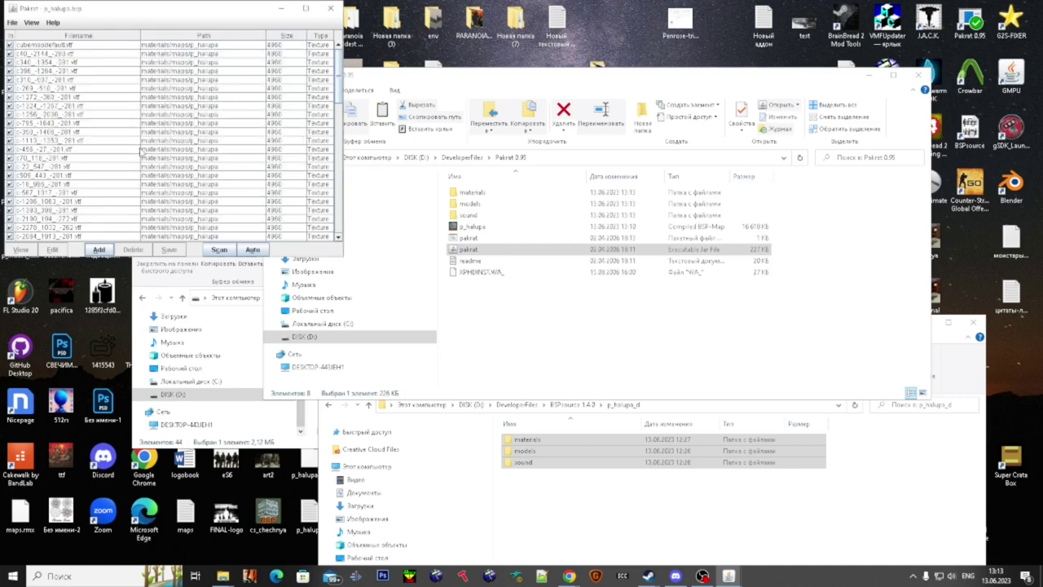
# - Save the packed map over the existing p_halupa.bsp in the Pakrat 0.95 folder
pyautogui.click(18, 25)
pyautogui.click(26, 48)
pyautogui.click(239, 212)
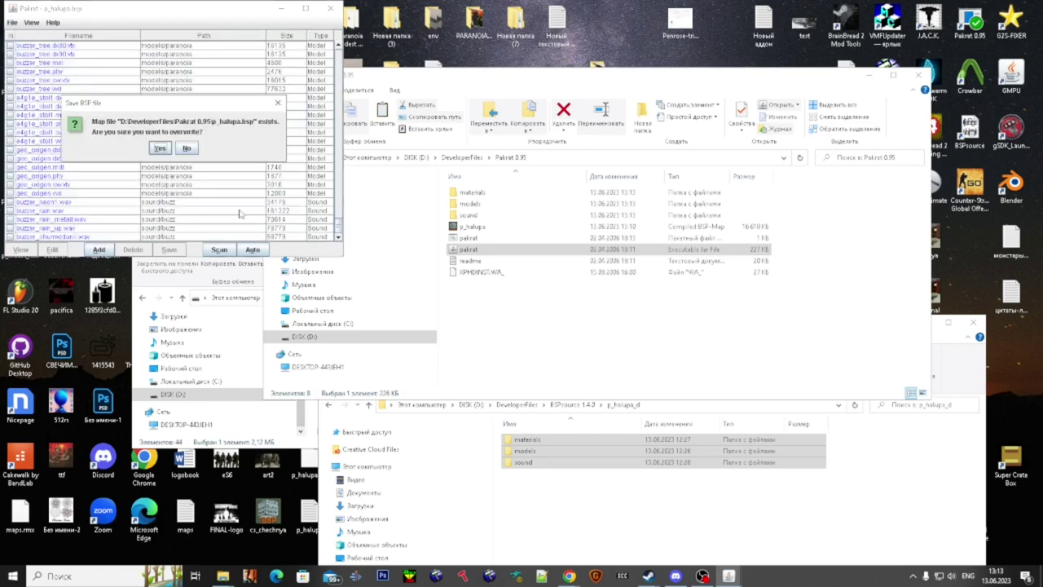
pyautogui.click(160, 148)
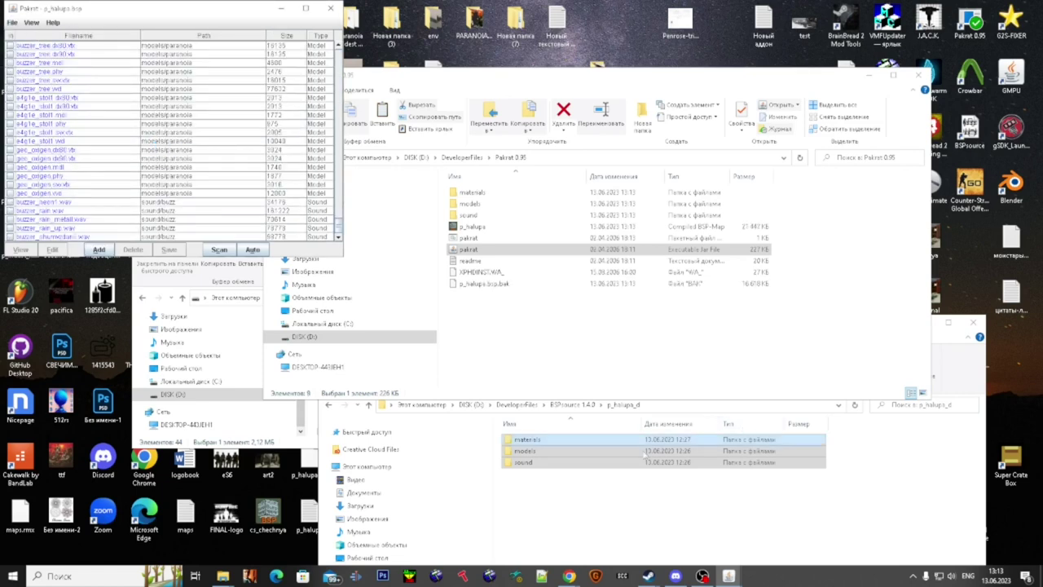
# - Close the BSPsource folder and Pakrat, then copy the packed p_halupa map from the Pakrat 0.95 folder
pyautogui.click(956, 441)
pyautogui.click(925, 322)
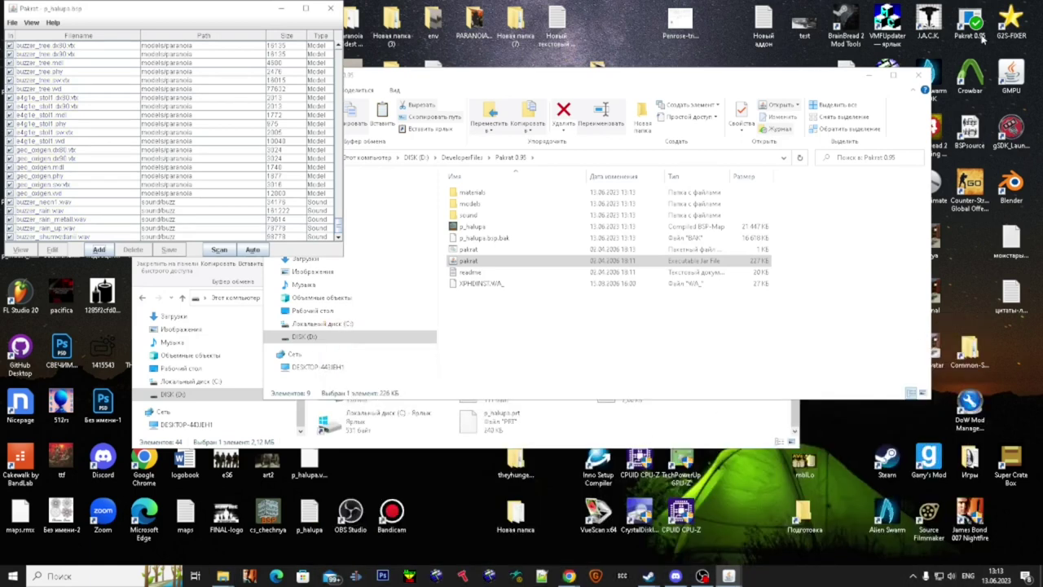
pyautogui.rightClick(880, 55)
pyautogui.click(331, 8)
pyautogui.click(493, 229)
pyautogui.moveTo(775, 80); pyautogui.dragTo(701, 213)
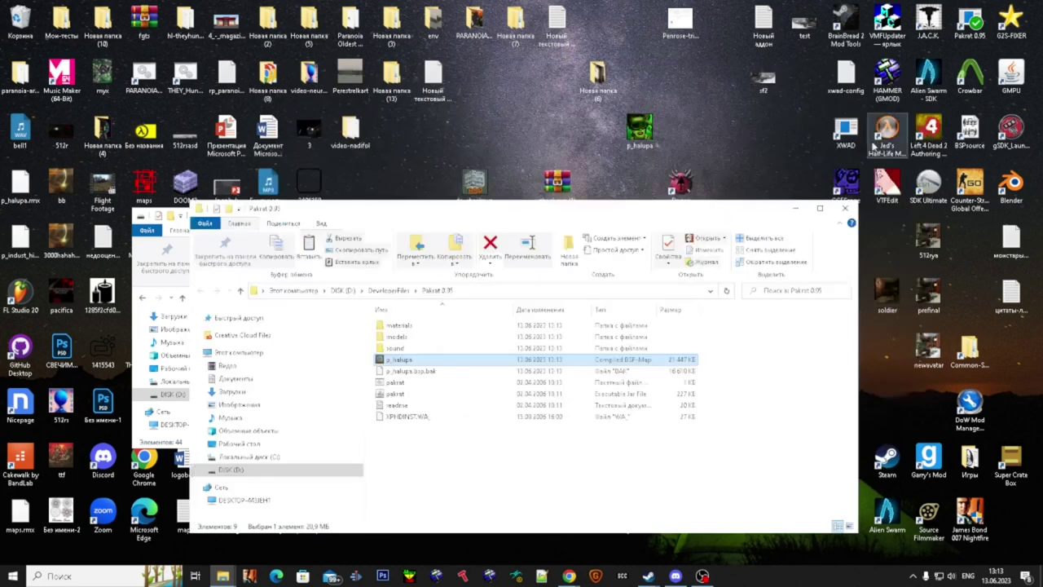
# - Open the file location of the HAMMER (GMOD) shortcut and go to the GarrysMod\garrysmod folder
pyautogui.rightClick(886, 79)
pyautogui.click(885, 104)
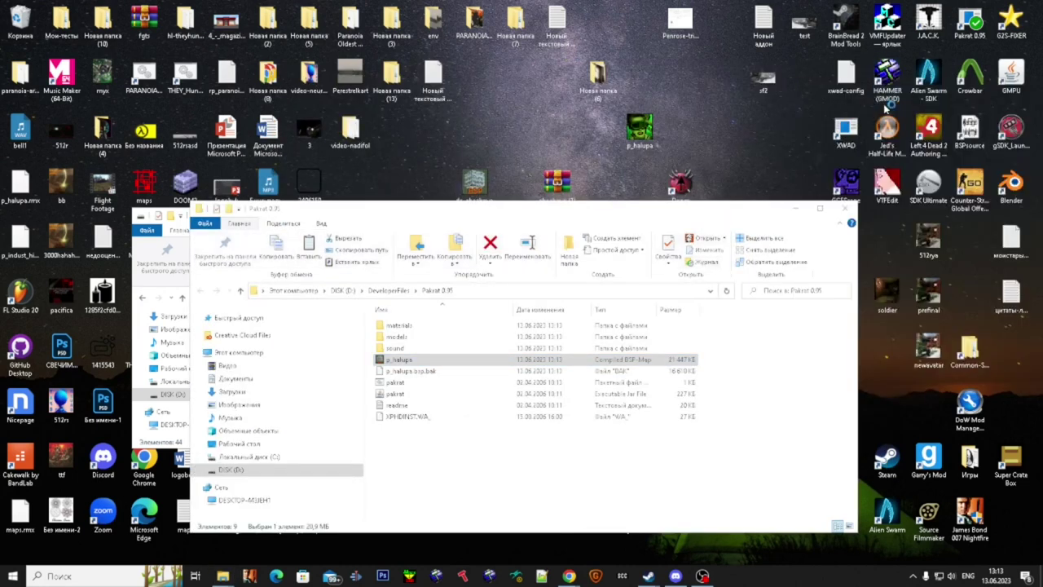
pyautogui.click(527, 305)
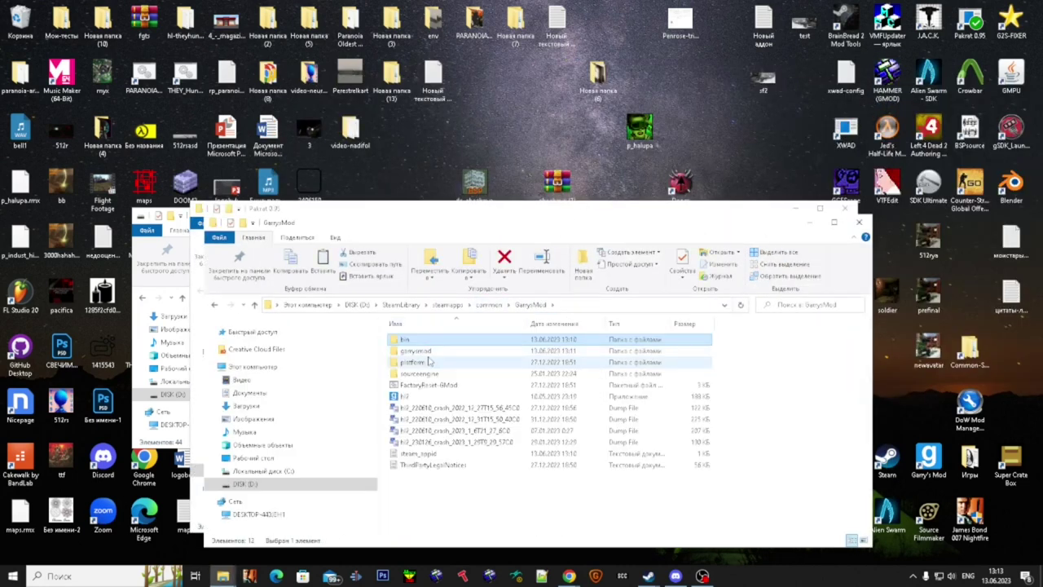
pyautogui.doubleClick(415, 351)
# - Delete the materials, models and sound folders from GarrysMod\garrysmod
pyautogui.scroll(-3, 425, 493)
pyautogui.click(426, 414)
pyautogui.keyDown('ctrl'); pyautogui.click(436, 448); pyautogui.keyUp('ctrl')
pyautogui.scroll(-2, 434, 498)
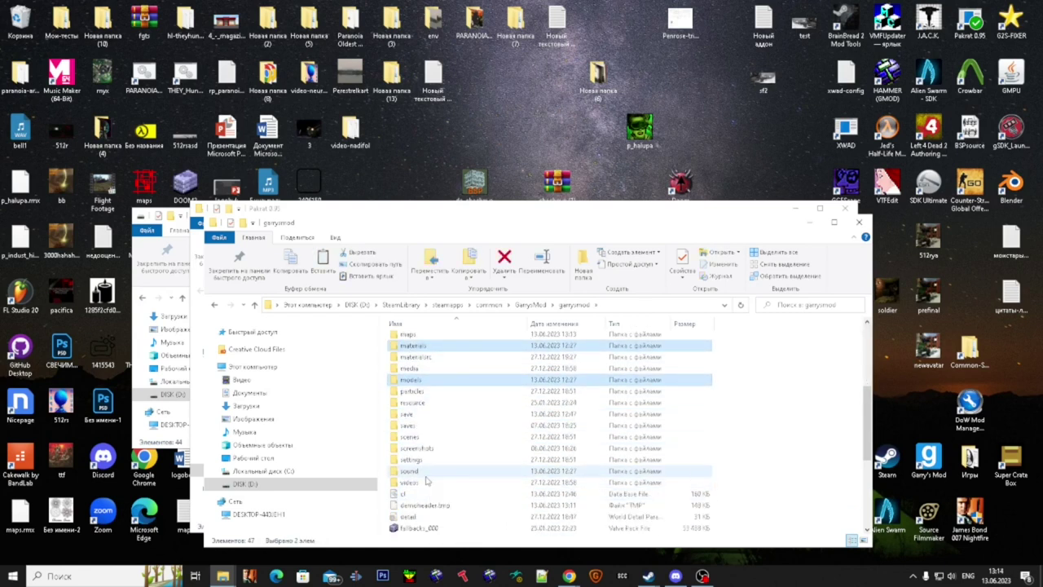
pyautogui.scroll(3, 437, 476)
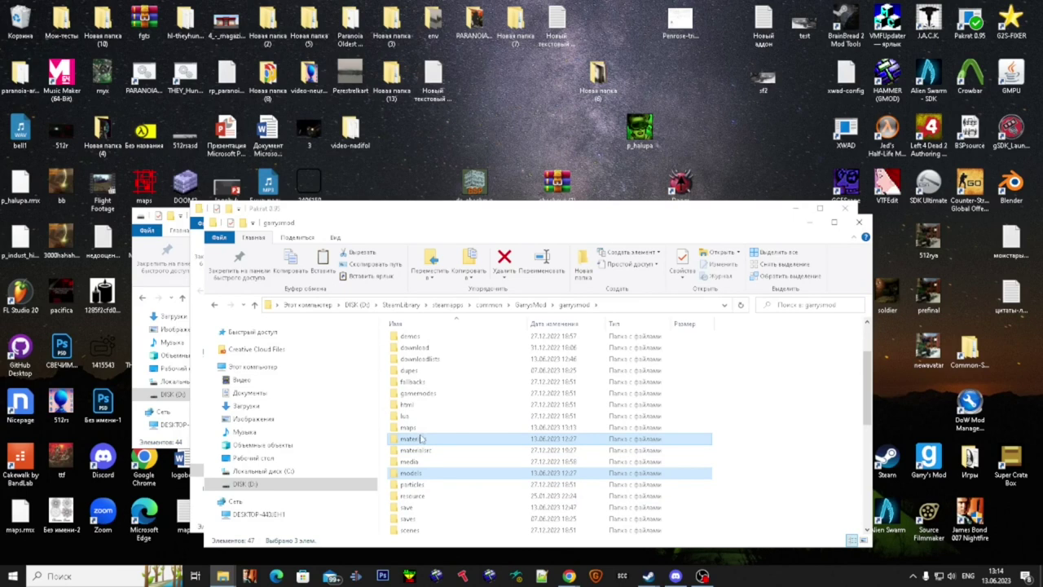
pyautogui.press('Delete')
# - Delete the old p_halupa map from the garrysmod maps folder and paste the packed p_halupa map there
pyautogui.doubleClick(432, 427)
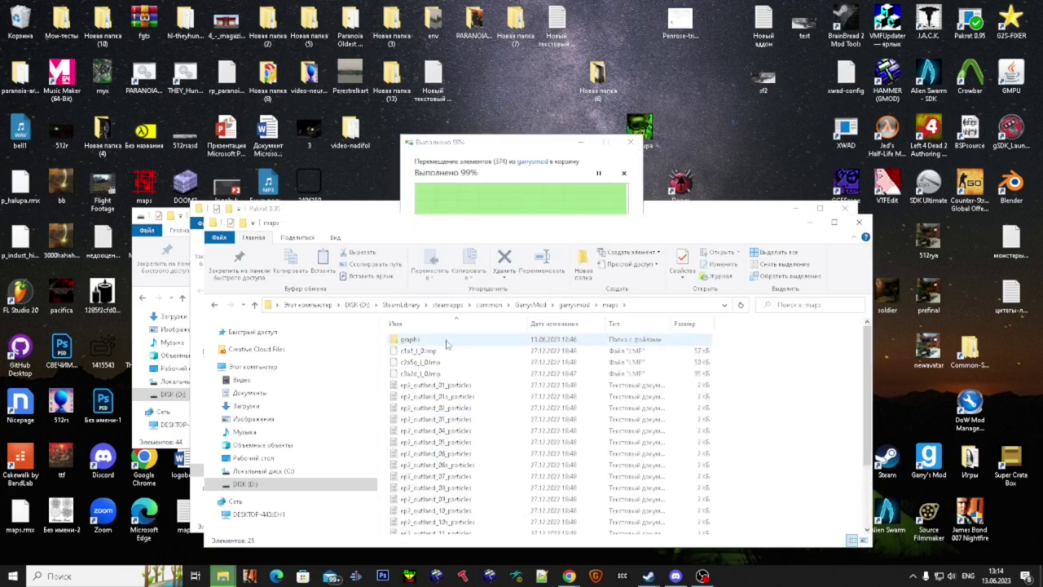
pyautogui.hotkey('alt', 'Left')
pyautogui.scroll(-3, 428, 484)
pyautogui.scroll(-5, 430, 484)
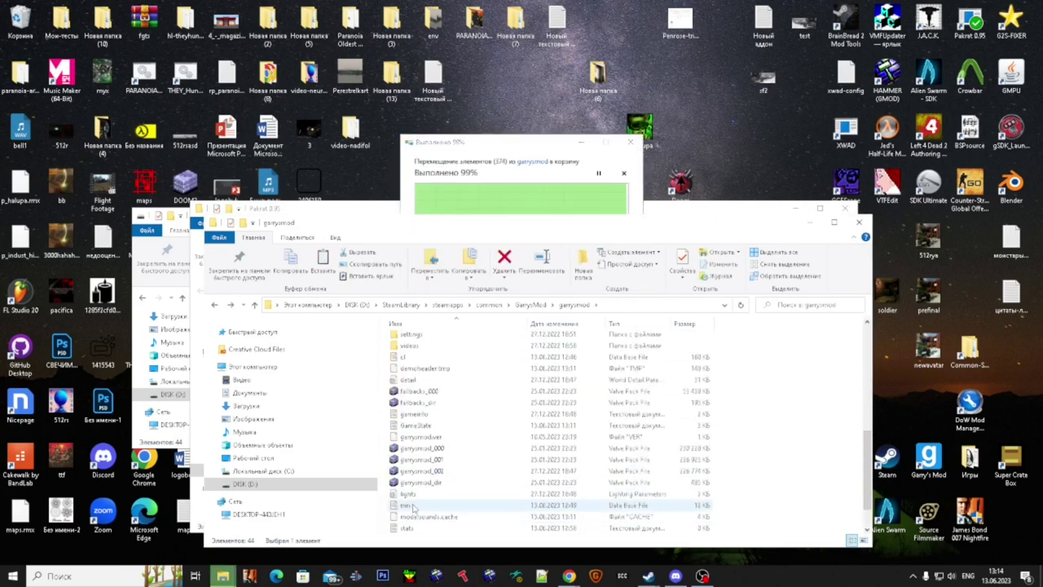
pyautogui.hotkey('alt', 'Right')
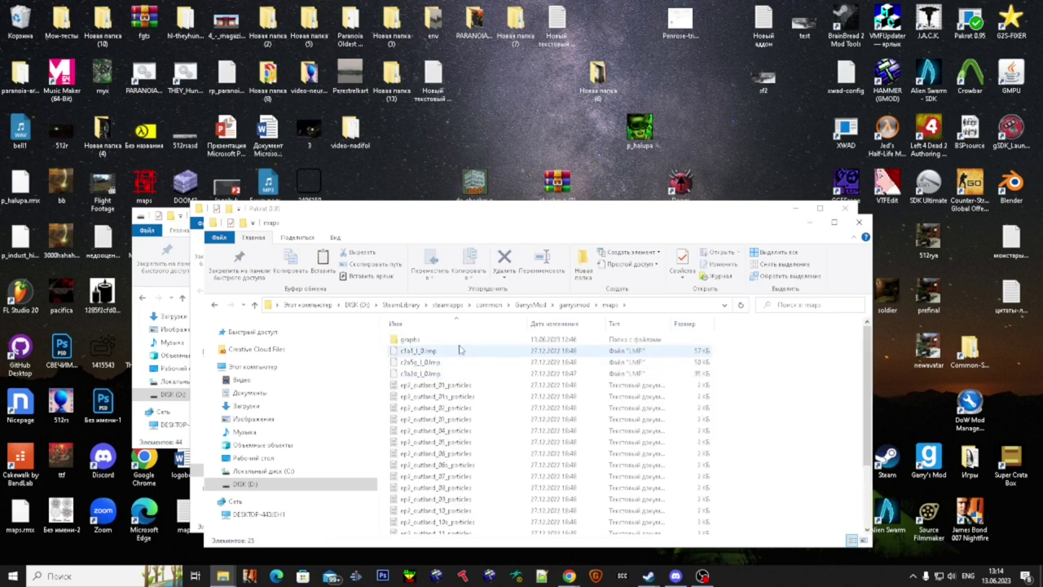
pyautogui.scroll(-2, 478, 448)
pyautogui.press('Delete')
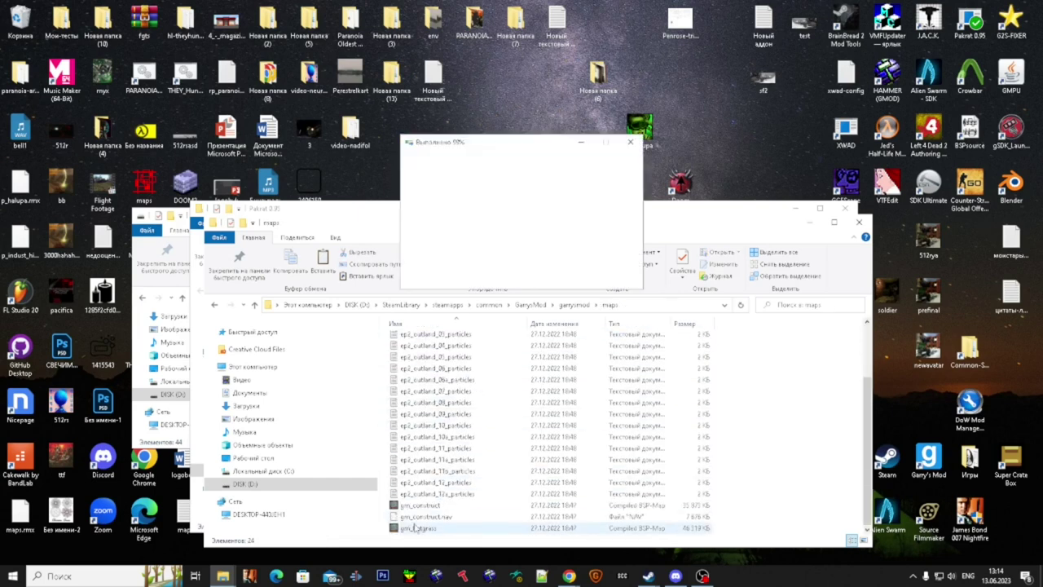
pyautogui.hotkey('ctrl', 'v')
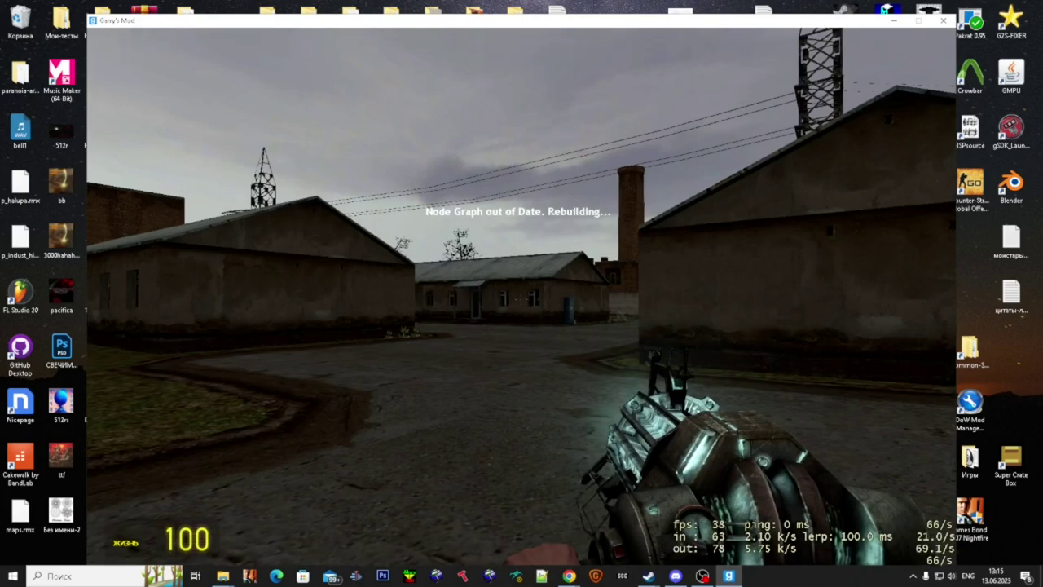
# - Equip the Camera in Garry's Mod and walk the p_halupa map to examine its yard and building exteriors
pyautogui.press('6')
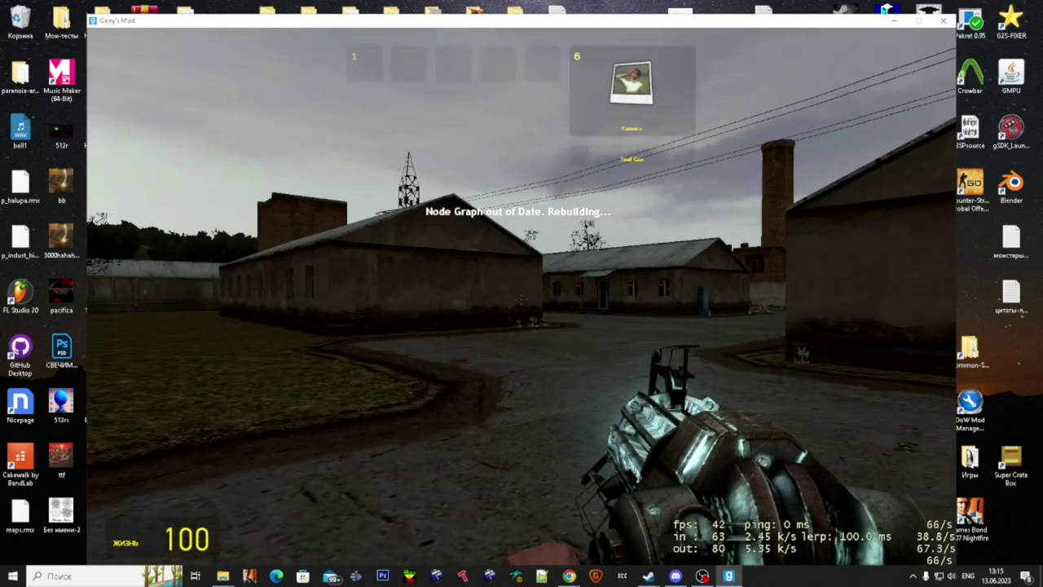
pyautogui.click(522, 298)
pyautogui.press('w')
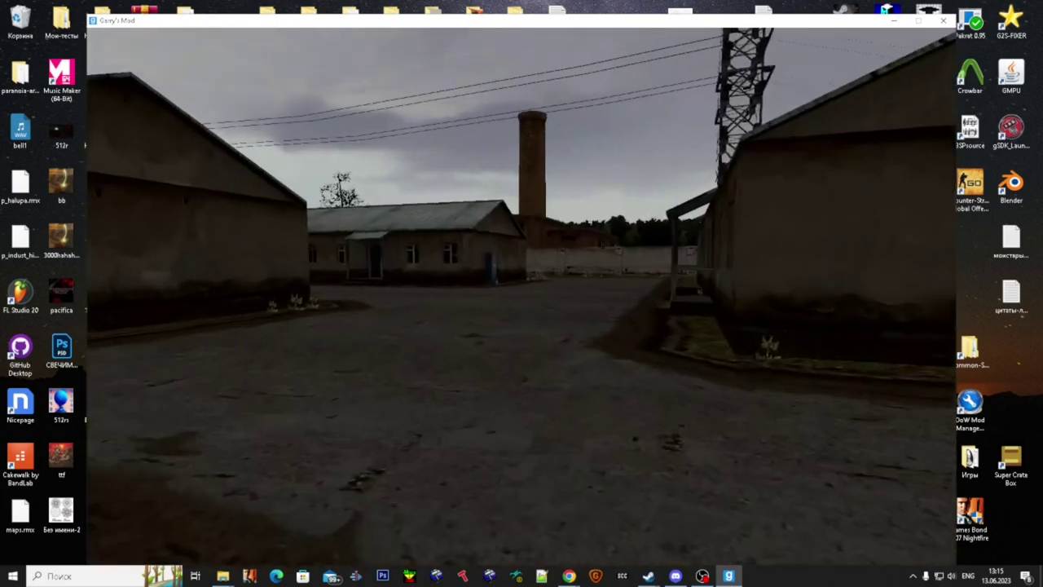
pyautogui.press('w')
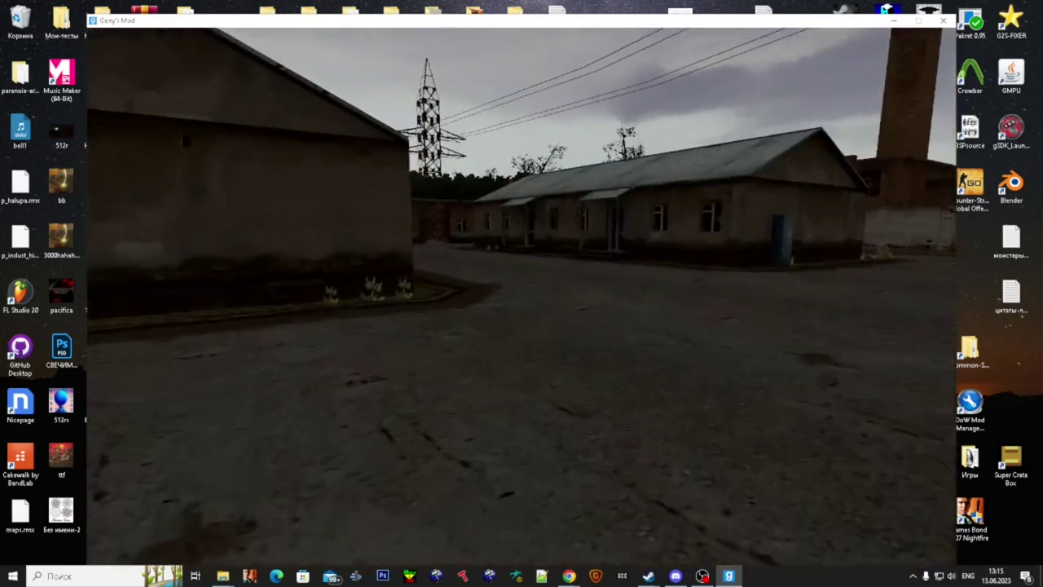
pyautogui.press('w')
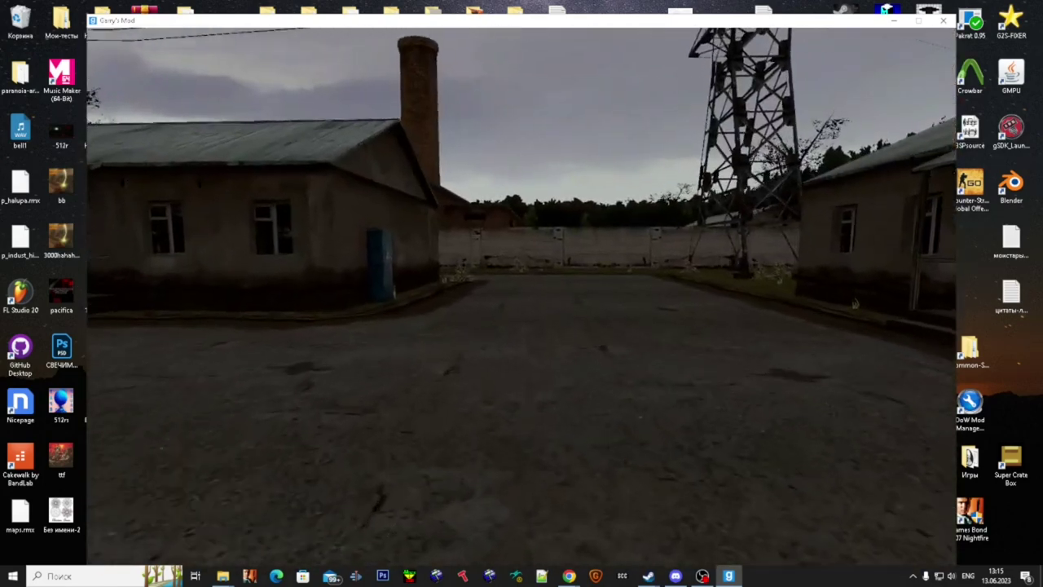
pyautogui.press('w')
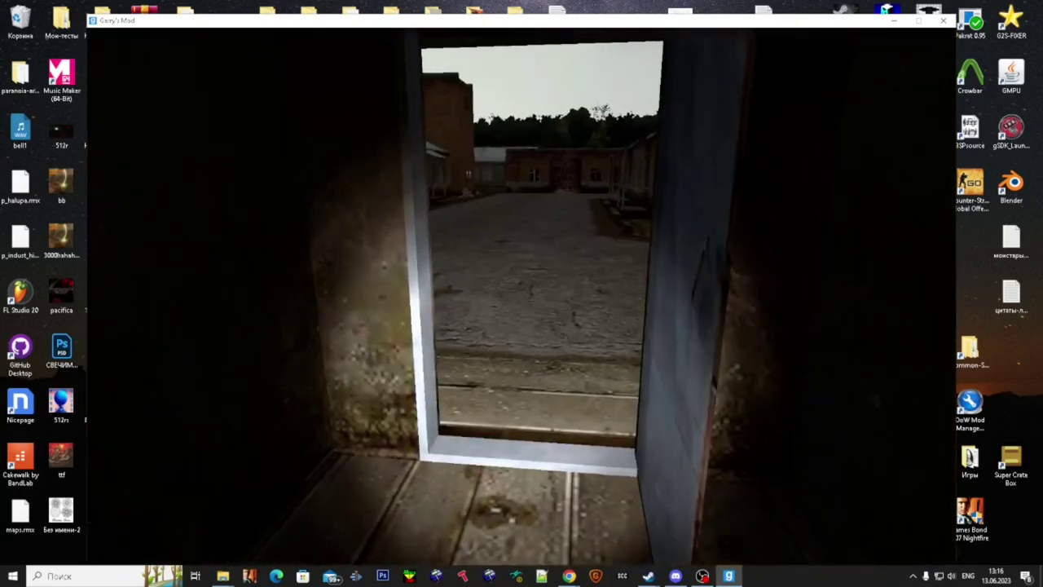
pyautogui.press('w')
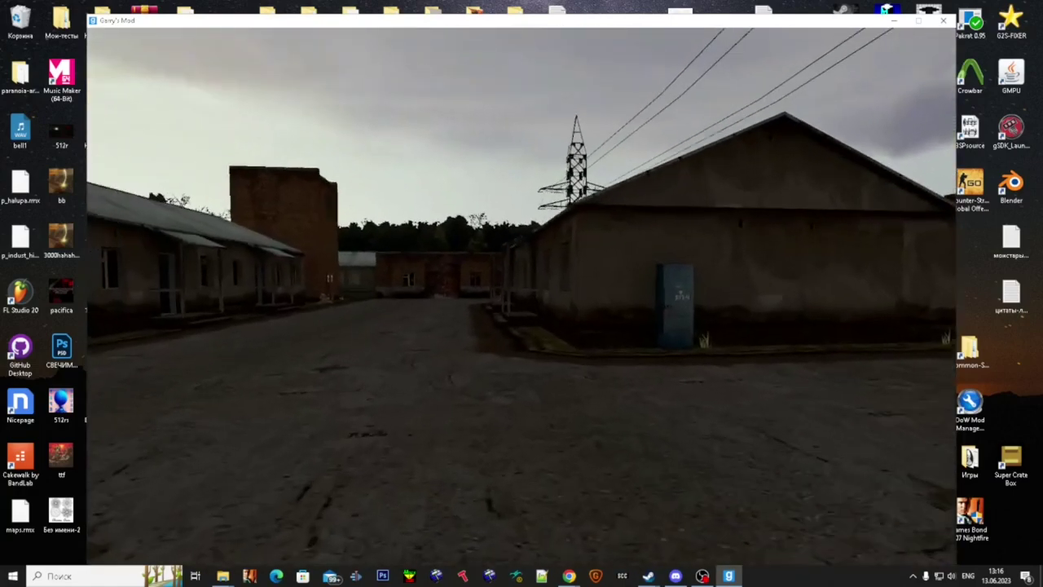
pyautogui.press('w')
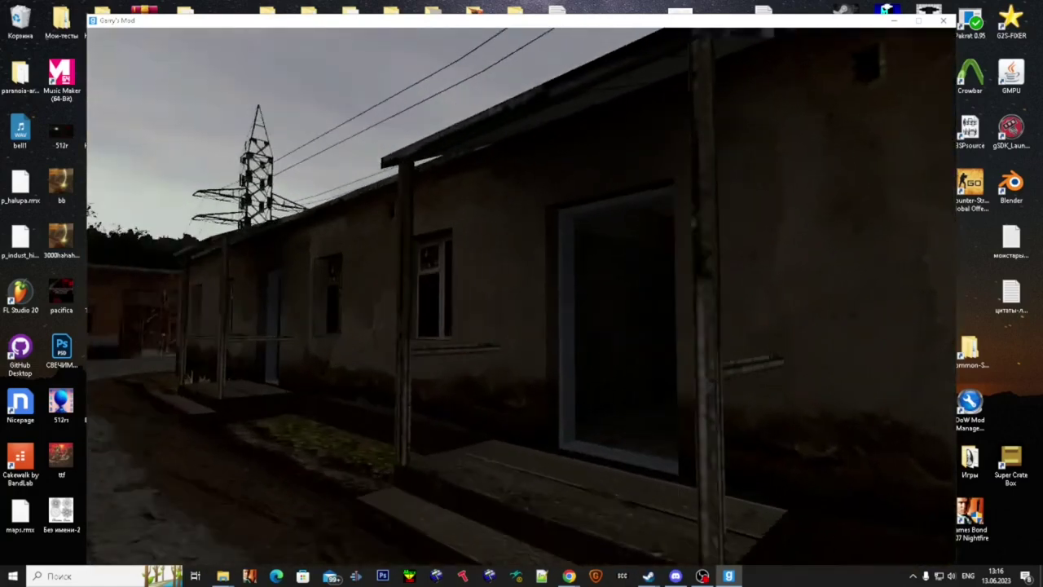
# - Toggle the flashlight, enter the building and examine its dark interior and the view through the window
pyautogui.press('f')
pyautogui.press('f')
pyautogui.press('w')
pyautogui.press('f')
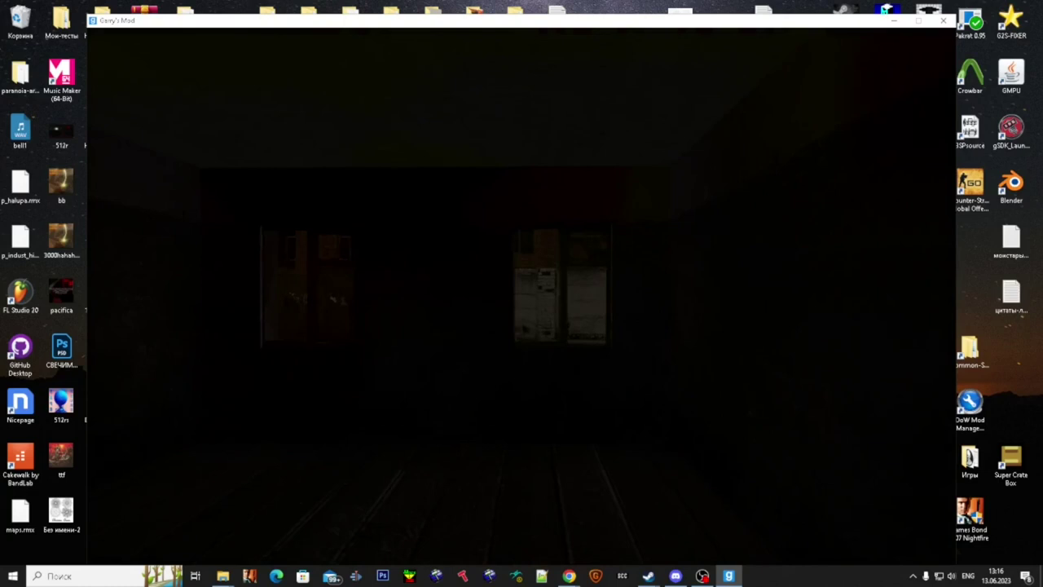
pyautogui.press('w')
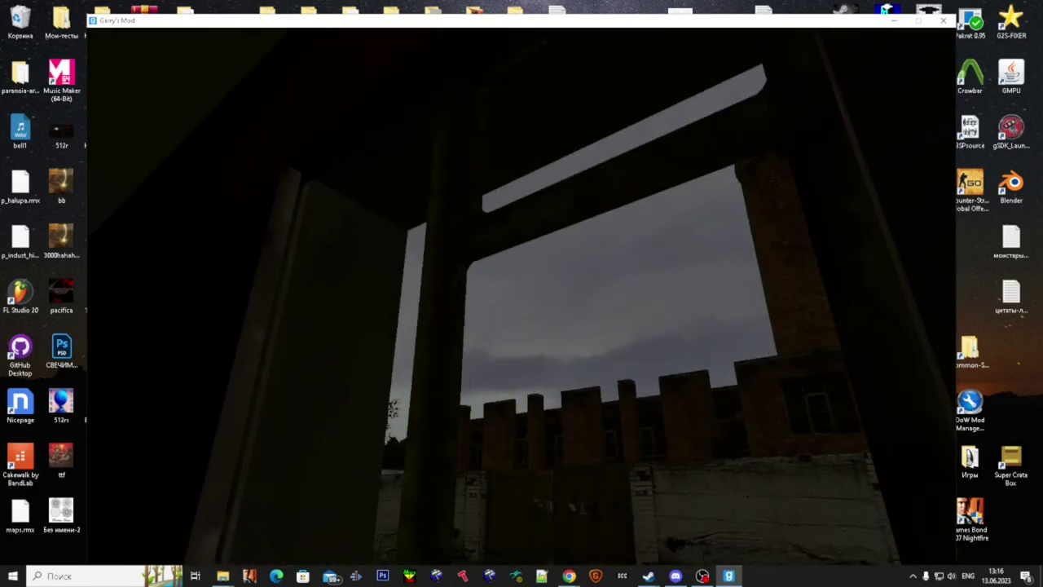
pyautogui.press('a')
pyautogui.press('w')
pyautogui.press('space')
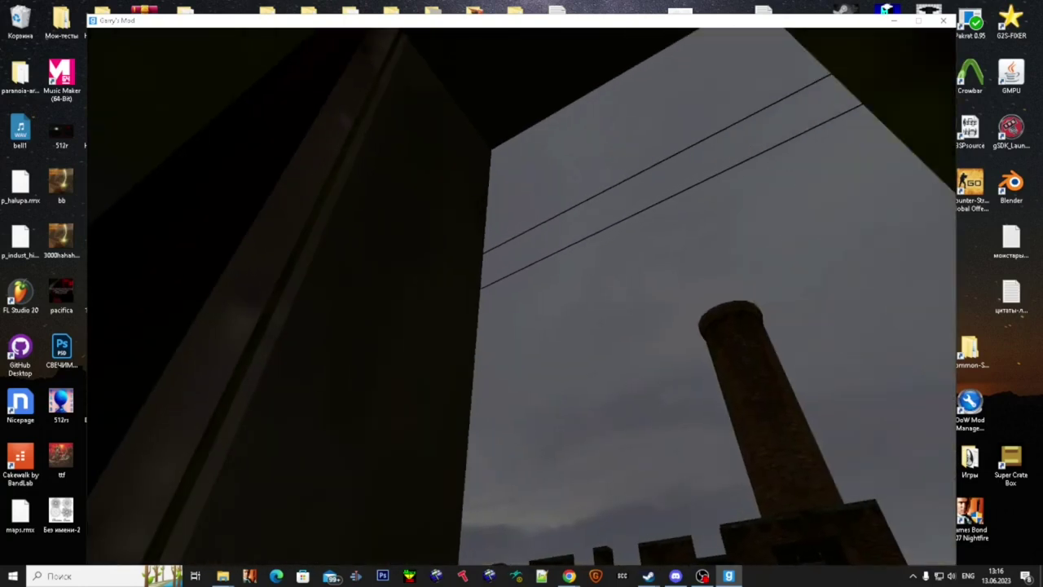
pyautogui.press('s')
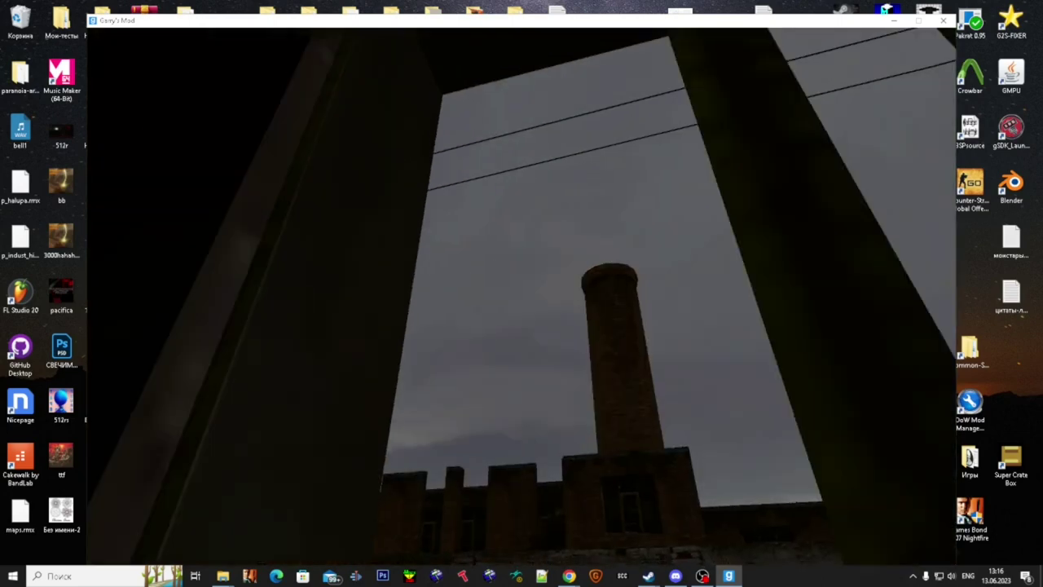
pyautogui.press('w')
pyautogui.press('space')
pyautogui.press('s')
pyautogui.press('w')
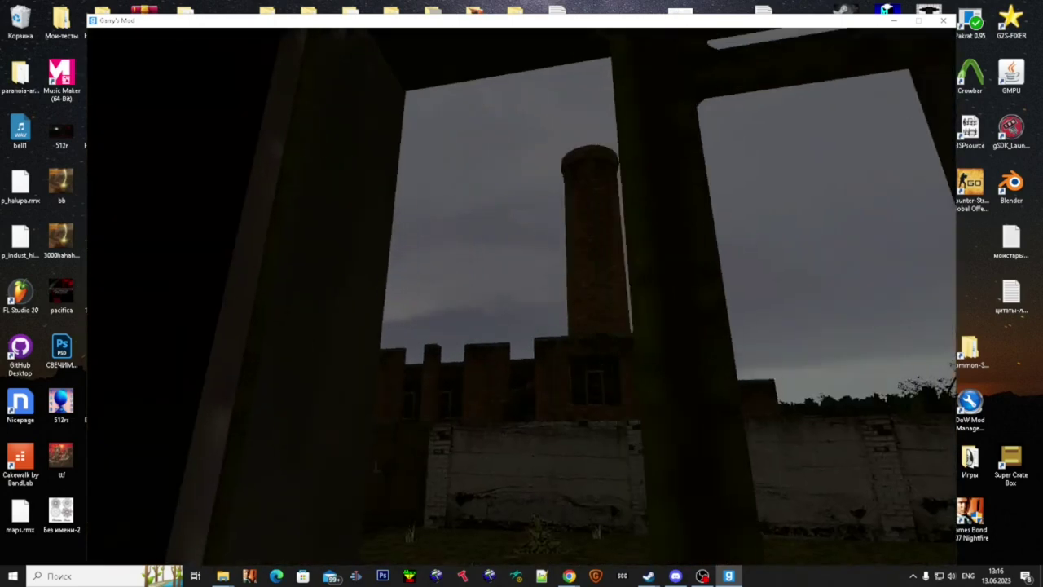
pyautogui.press('space')
pyautogui.press('s')
# - Fly through the window with no-clip and examine the yard, rooftops and factory gate of the map
pyautogui.press('v')
pyautogui.press('w')
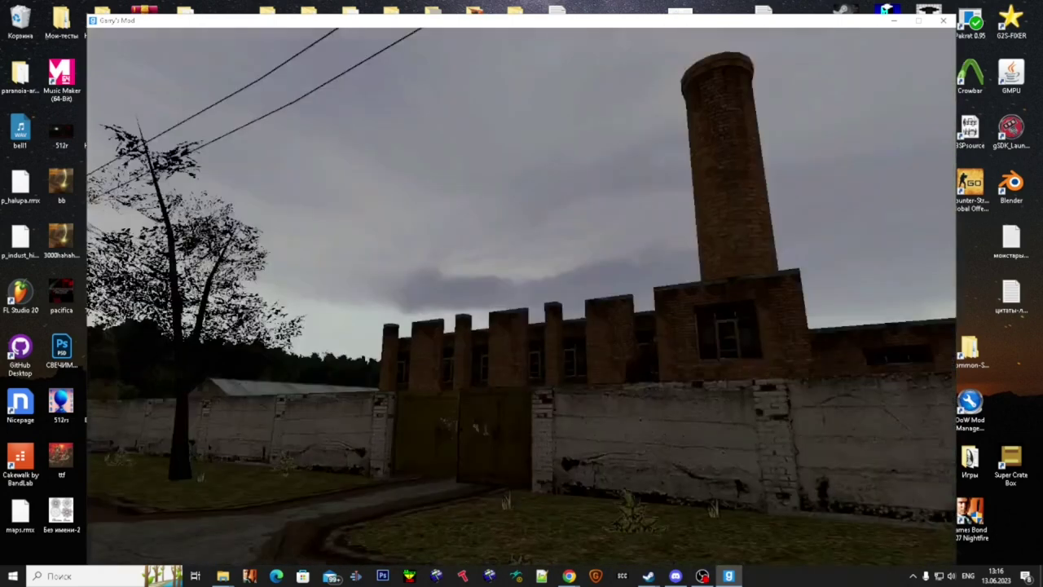
pyautogui.press('a')
pyautogui.press('space')
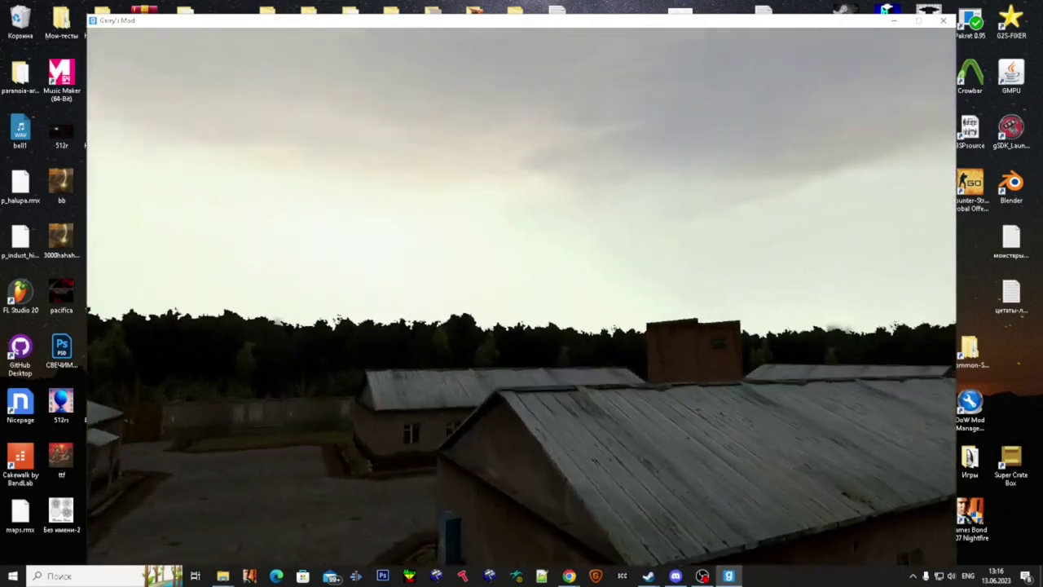
pyautogui.press('w')
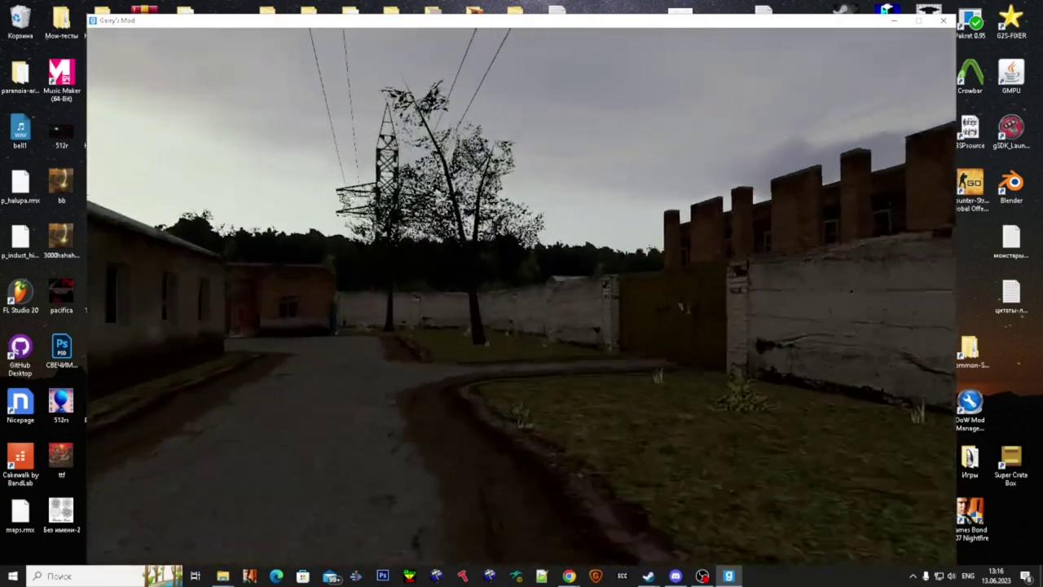
pyautogui.press('w')
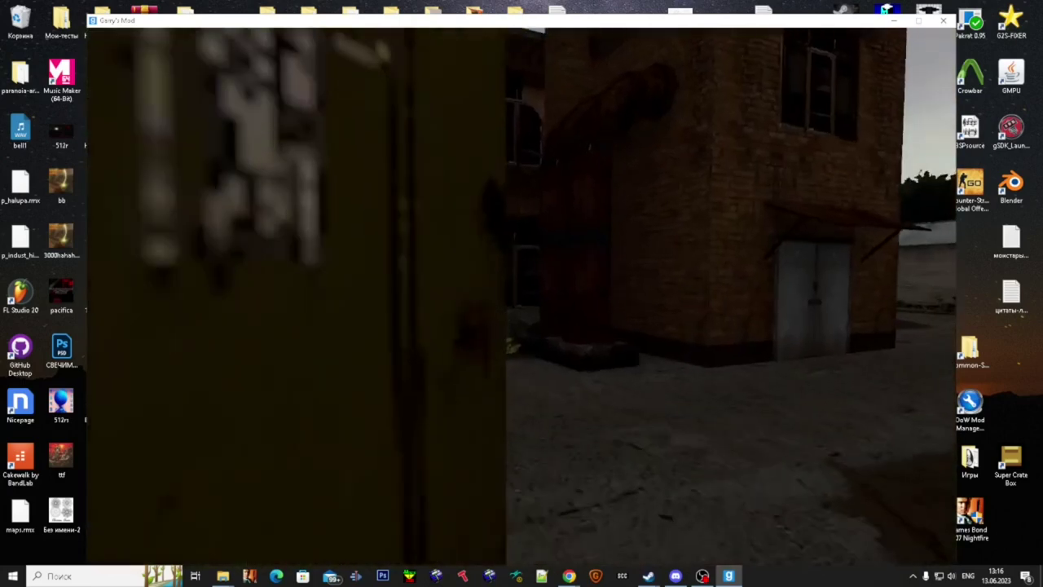
# - Query the HDR state with the mat_hdr_enabled console command and return to the map
pyautogui.press('`')
pyautogui.write('mat_hd')
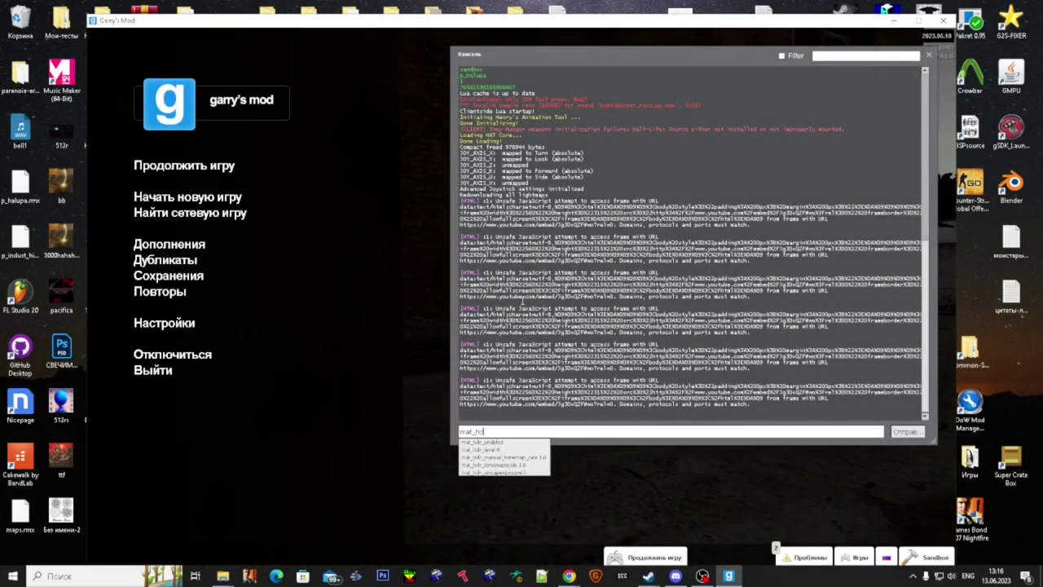
pyautogui.press('Return')
pyautogui.press('`')
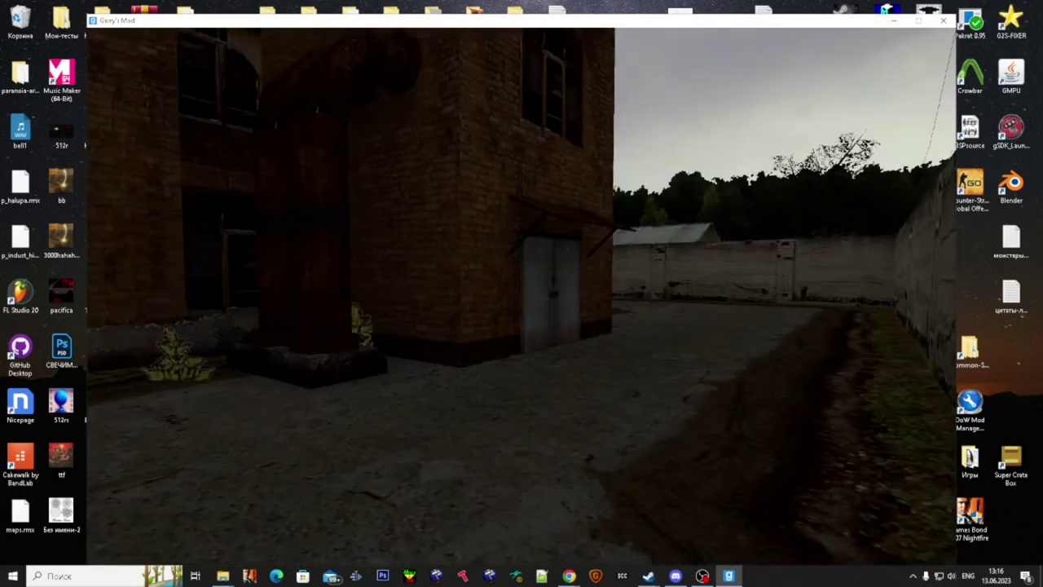
# - Walk around the brick factory building and examine its walls, the concrete fence and the metal container up to the doorway
pyautogui.press('w')
pyautogui.press('w')
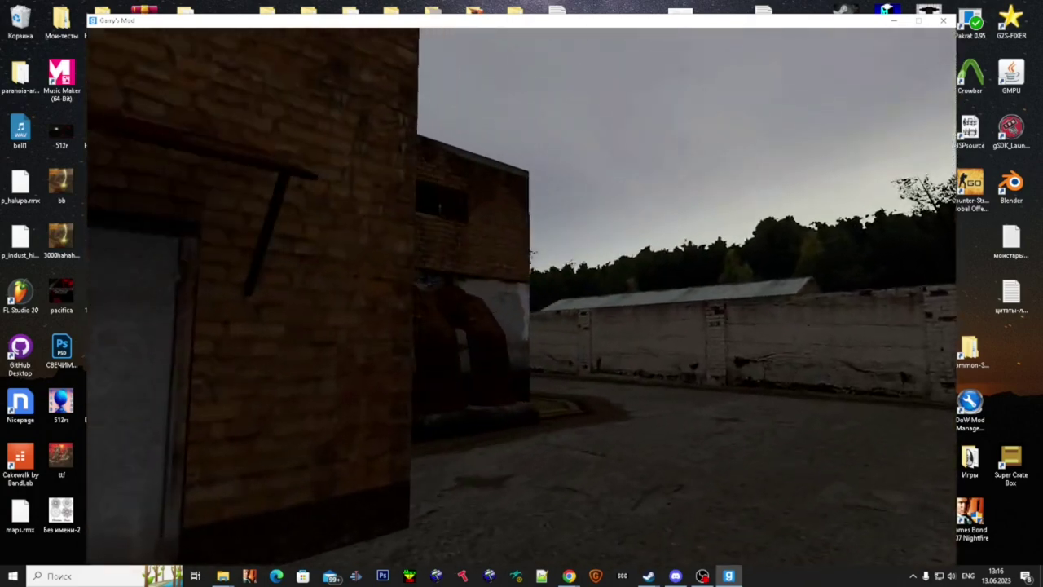
pyautogui.press('w')
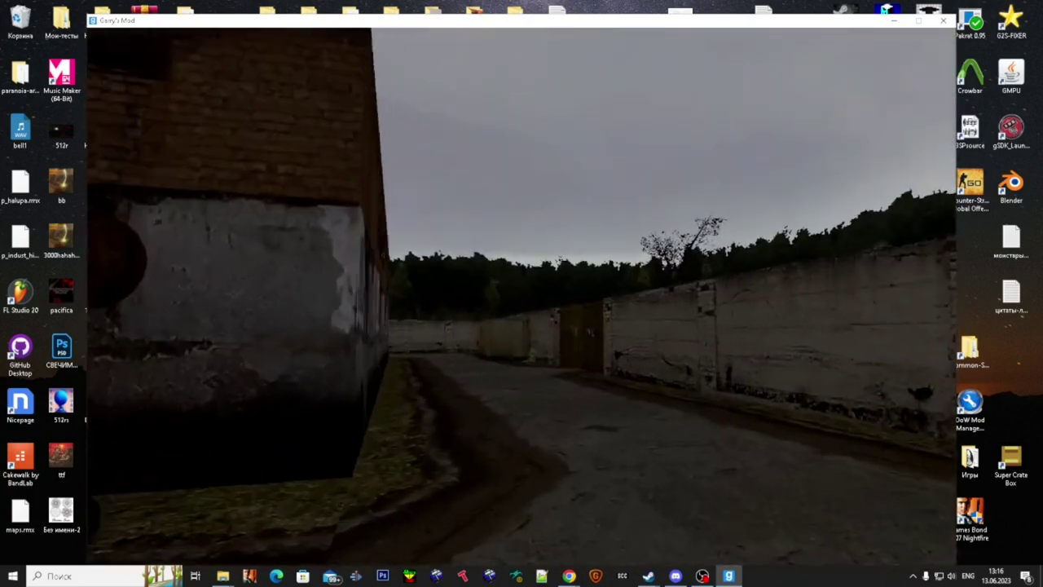
pyautogui.press('w')
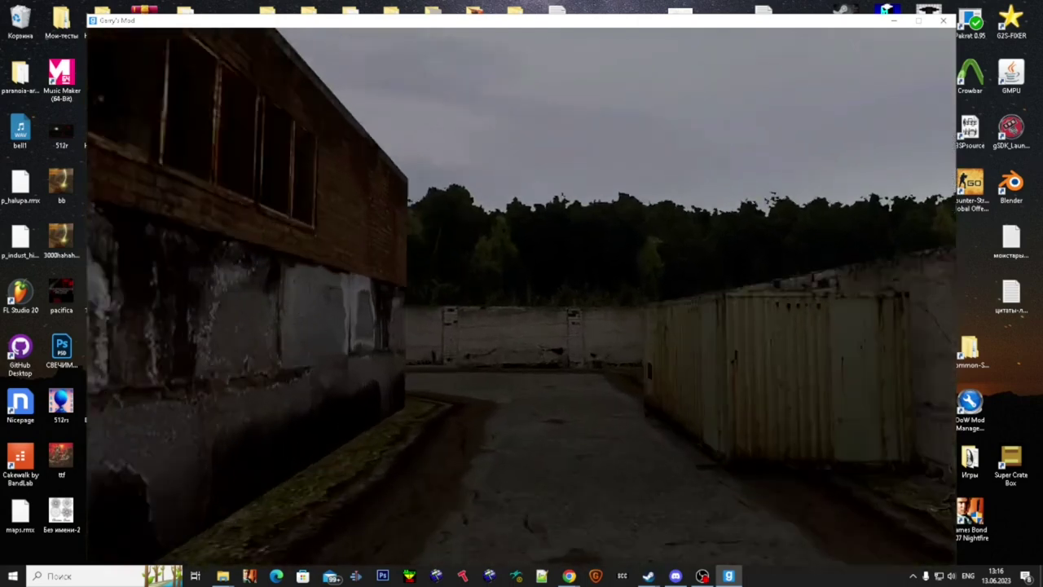
pyautogui.press('w')
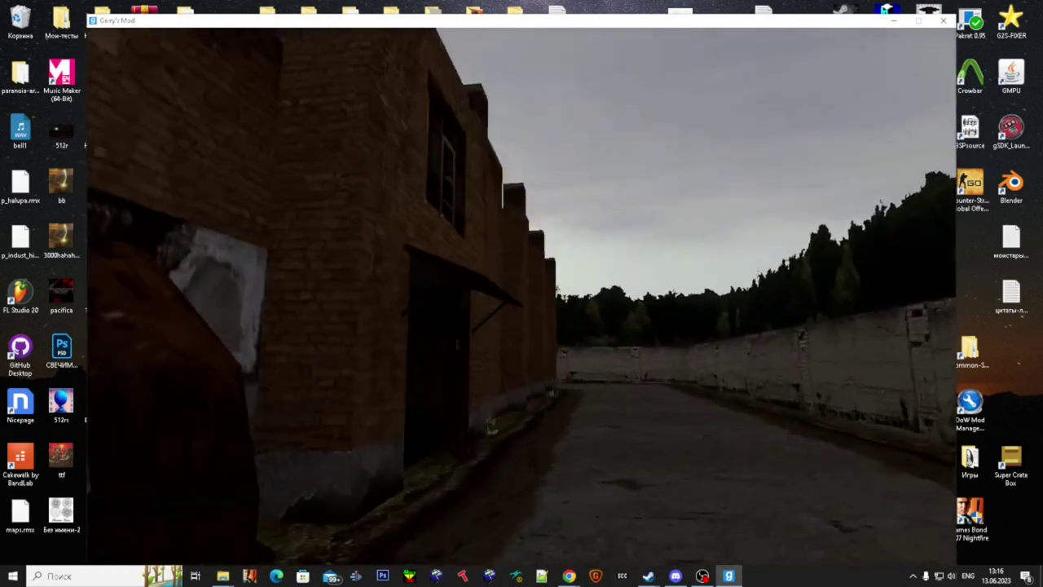
pyautogui.press('w')
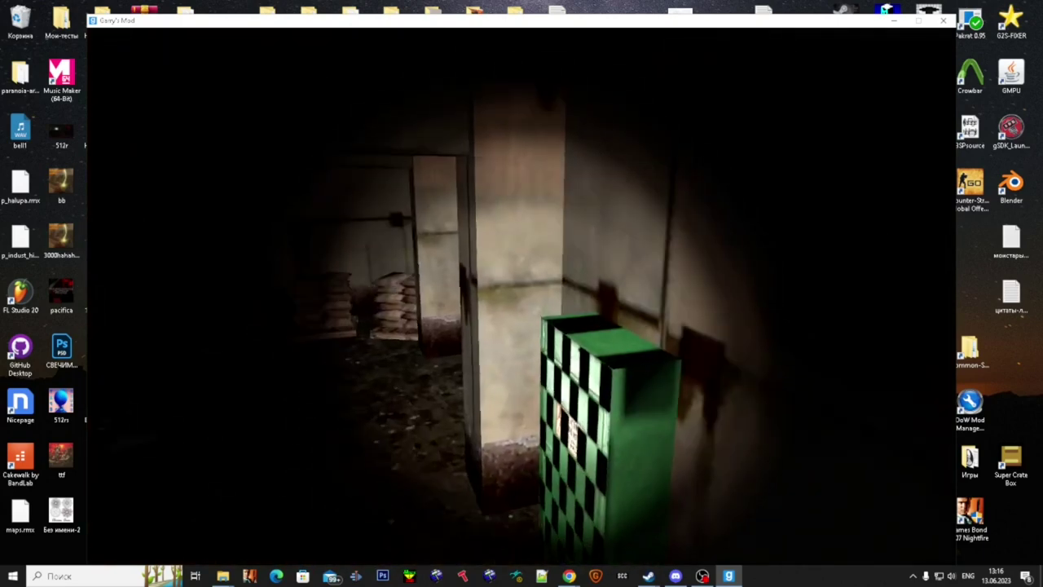
# - Examine the factory's dark rooms by flashlight, including the green locker, blue cylinder, interior windows and wooden doors
pyautogui.press('w')
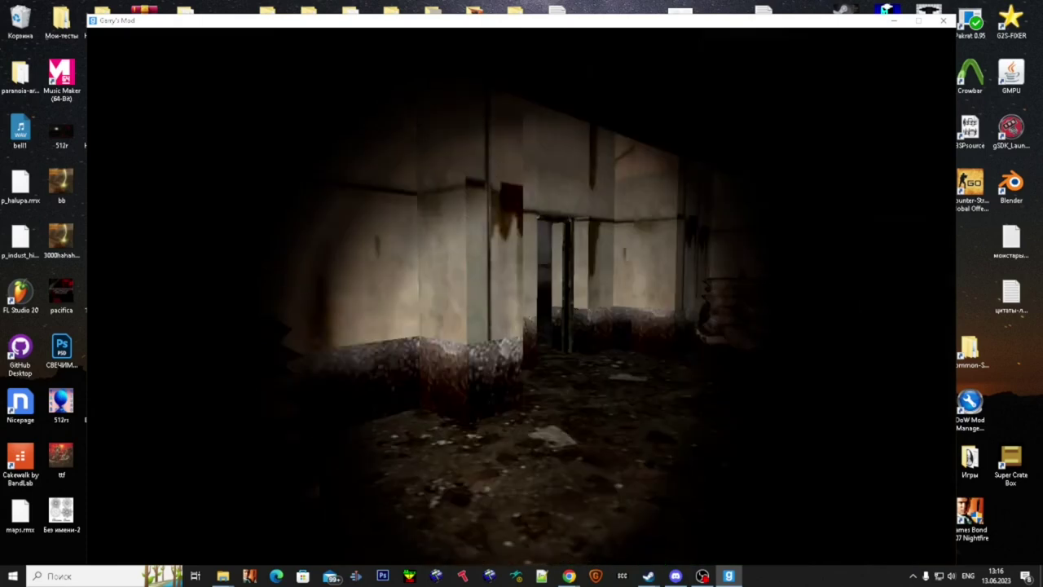
pyautogui.press('w')
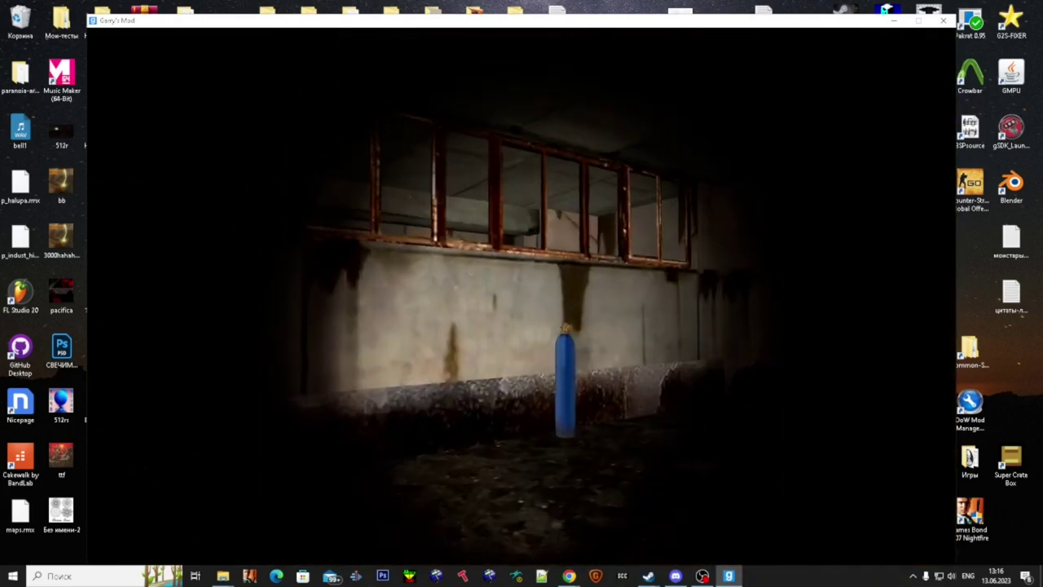
pyautogui.press('w')
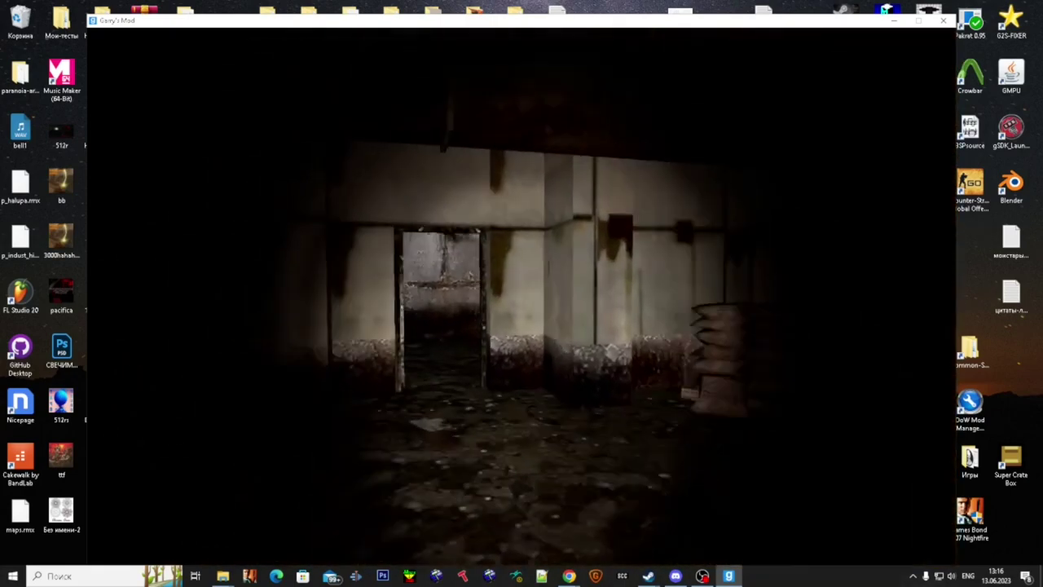
pyautogui.press('w')
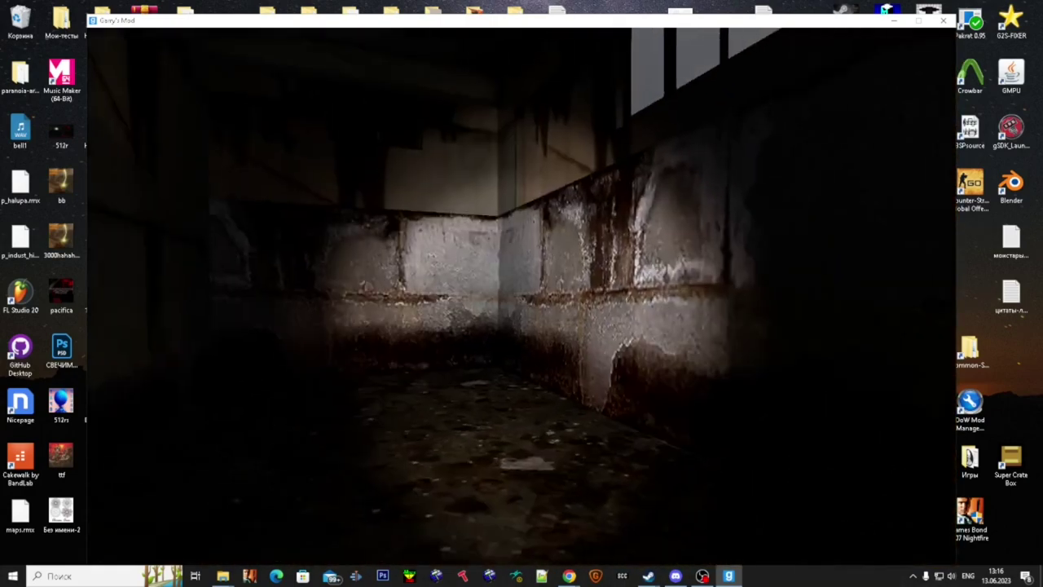
pyautogui.press('w')
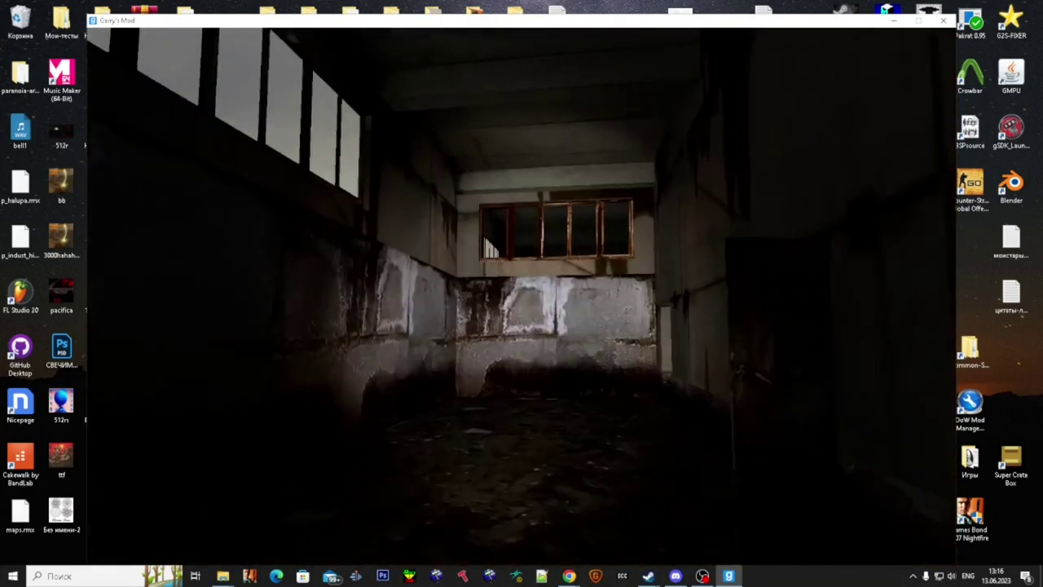
pyautogui.press('w')
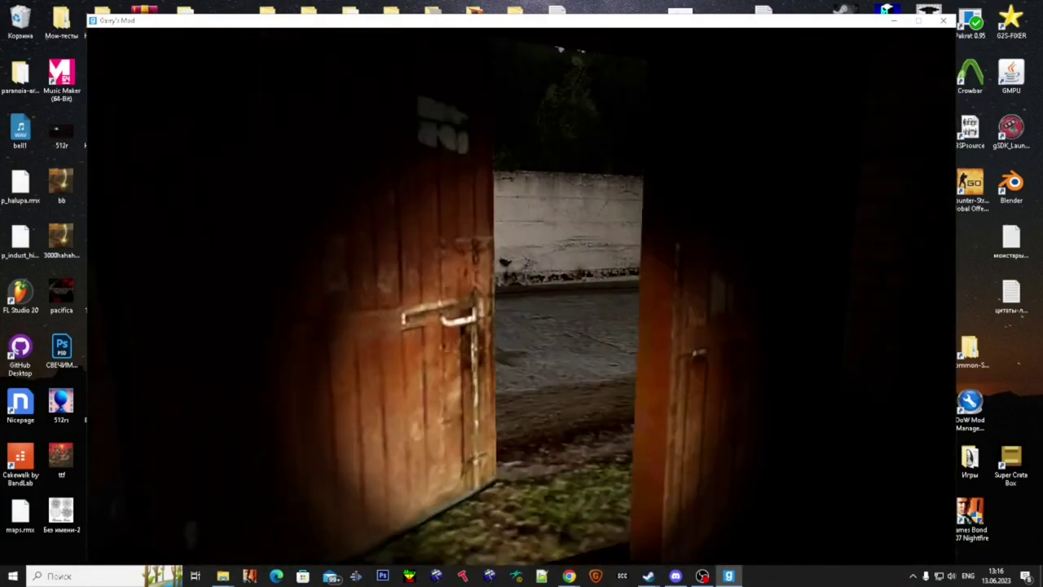
pyautogui.press('w')
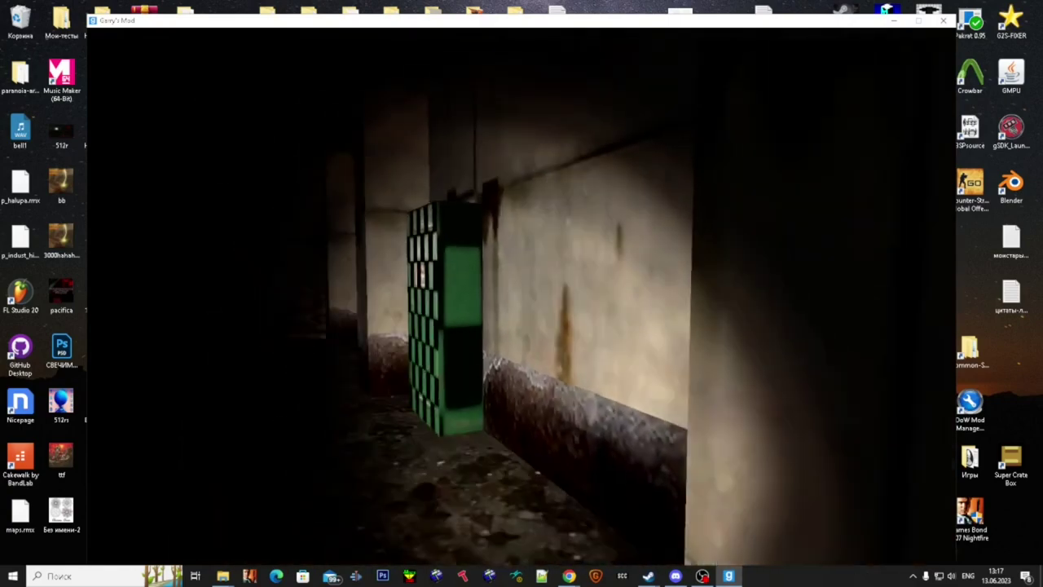
pyautogui.press('w')
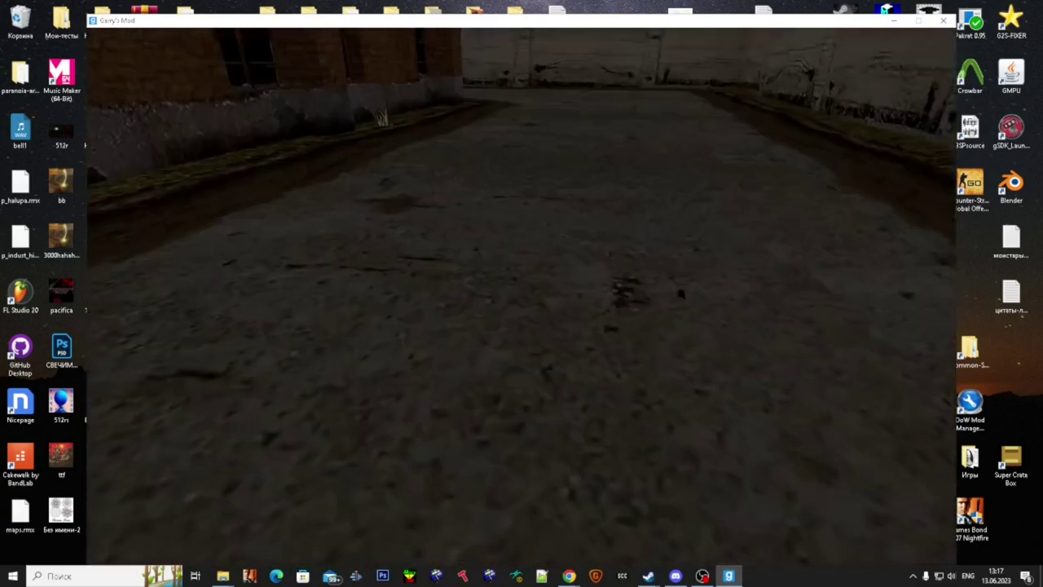
# - Toggle the flashlight outdoors and walk around the factory into the residential yard to examine the buildings, trees and power pylon
pyautogui.press('f')
pyautogui.press('f')
pyautogui.press('w')
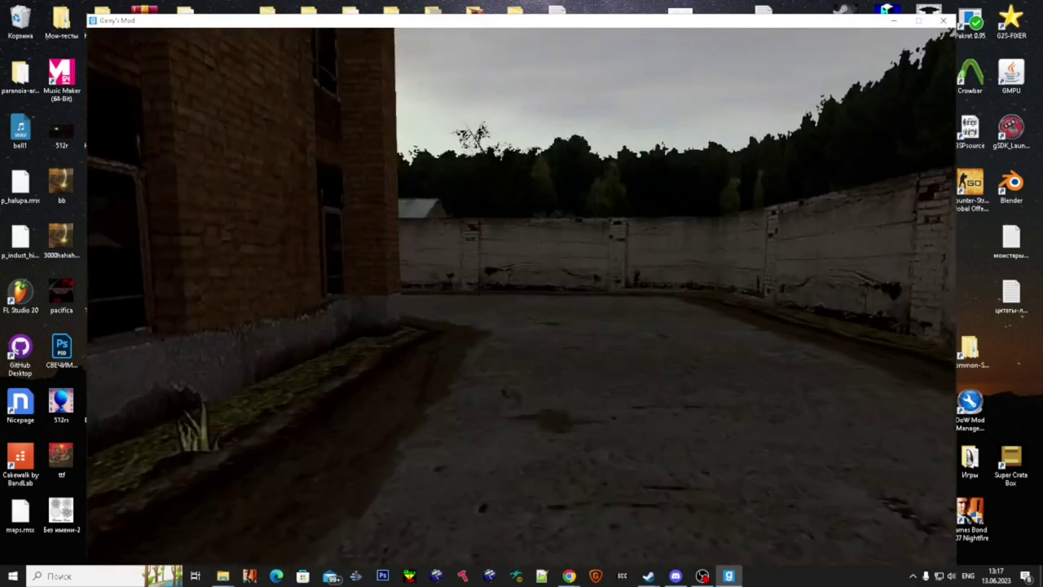
pyautogui.press('w')
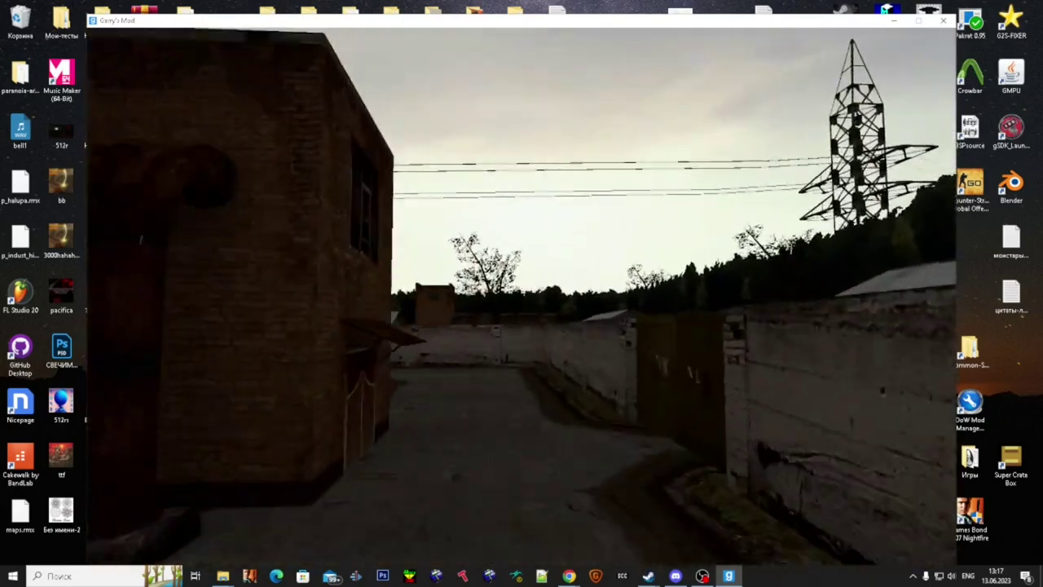
pyautogui.press('w')
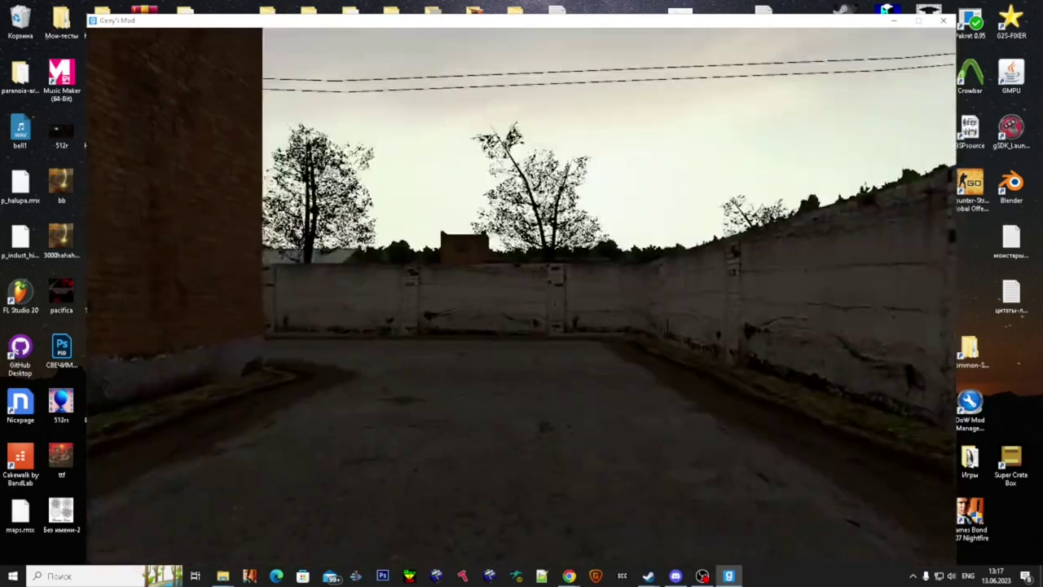
pyautogui.press('w')
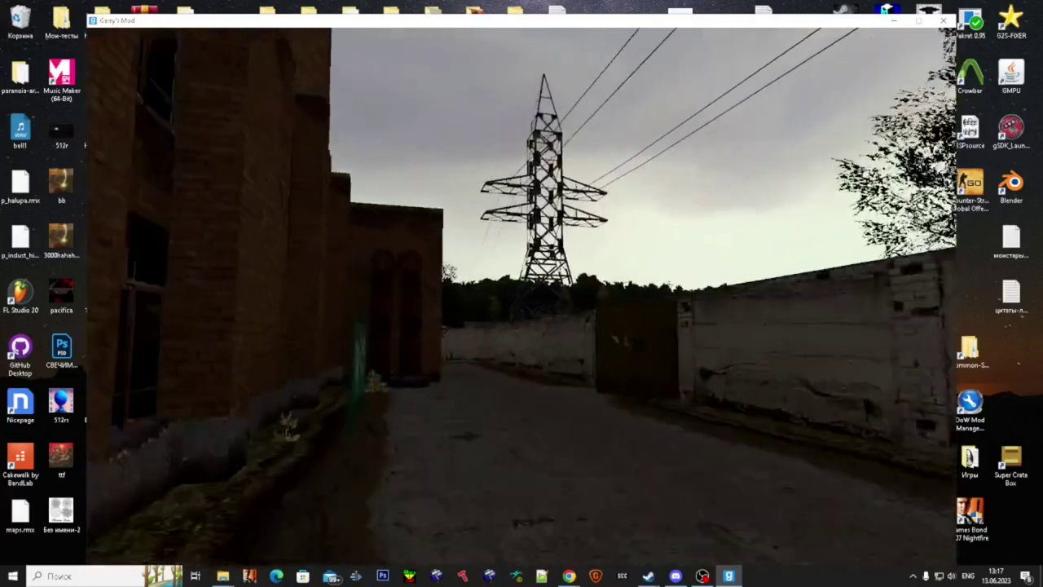
pyautogui.press('w')
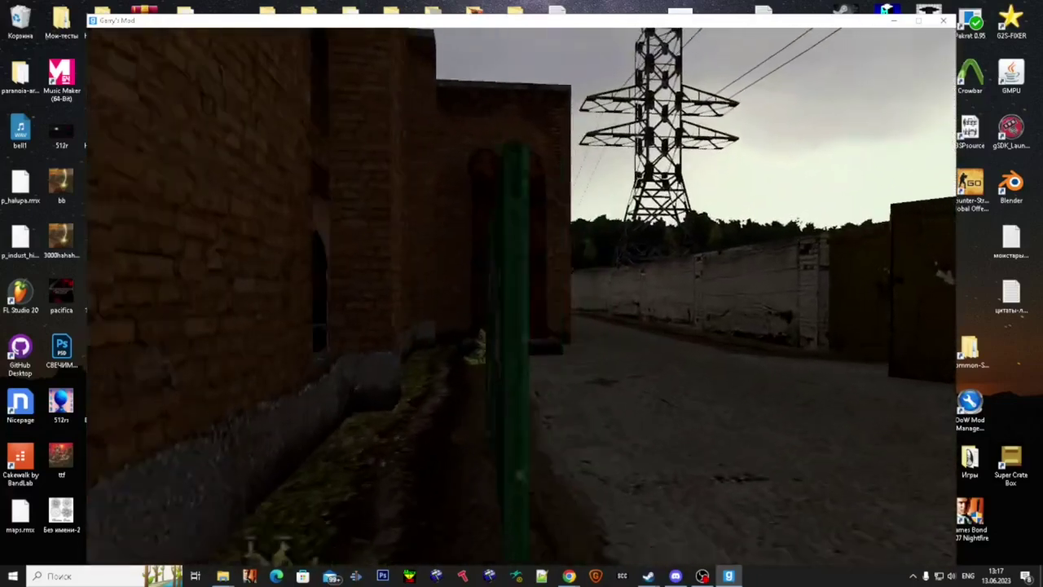
pyautogui.press('w')
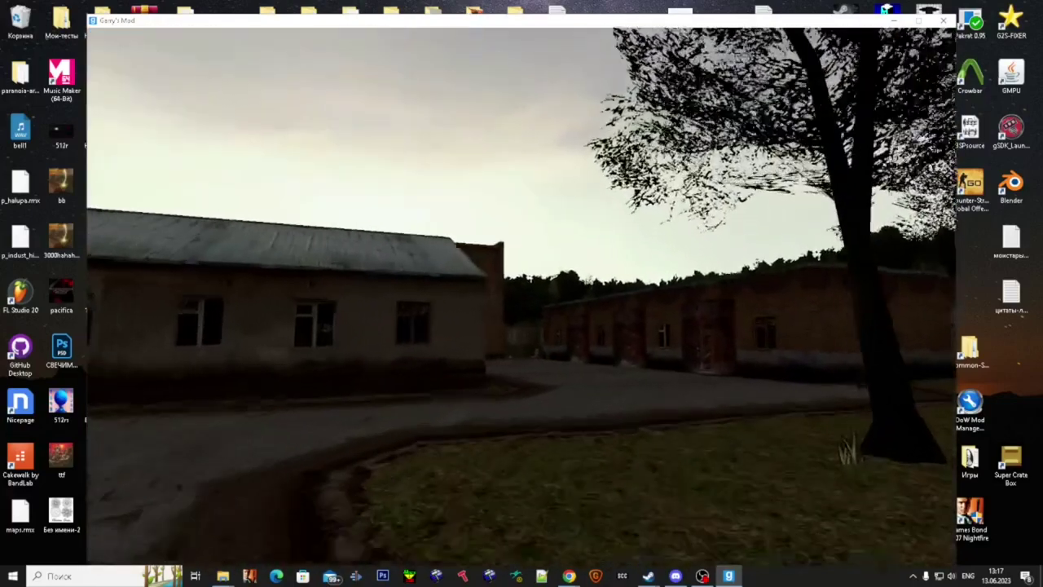
pyautogui.press('w')
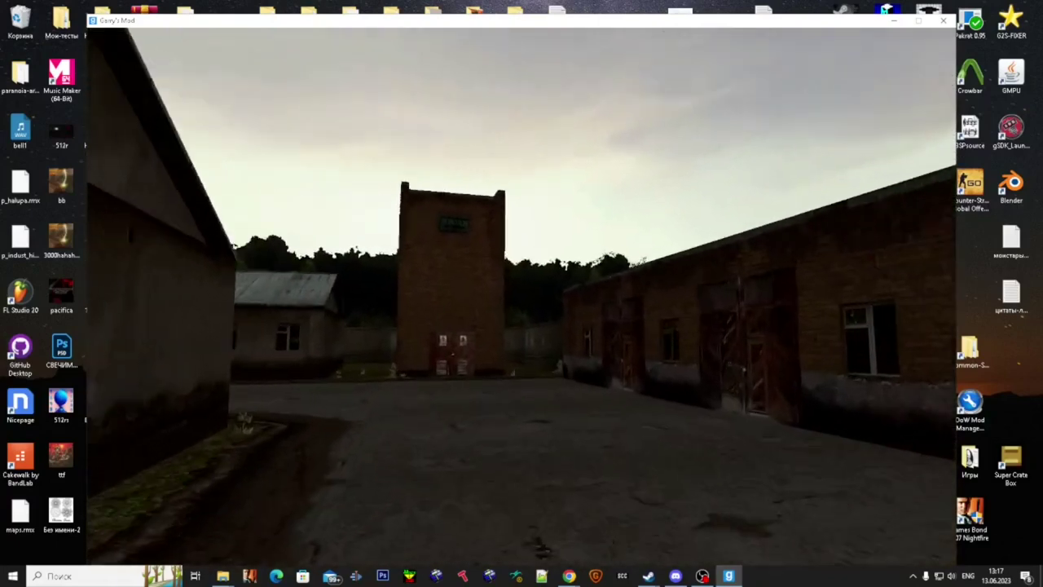
pyautogui.press('w')
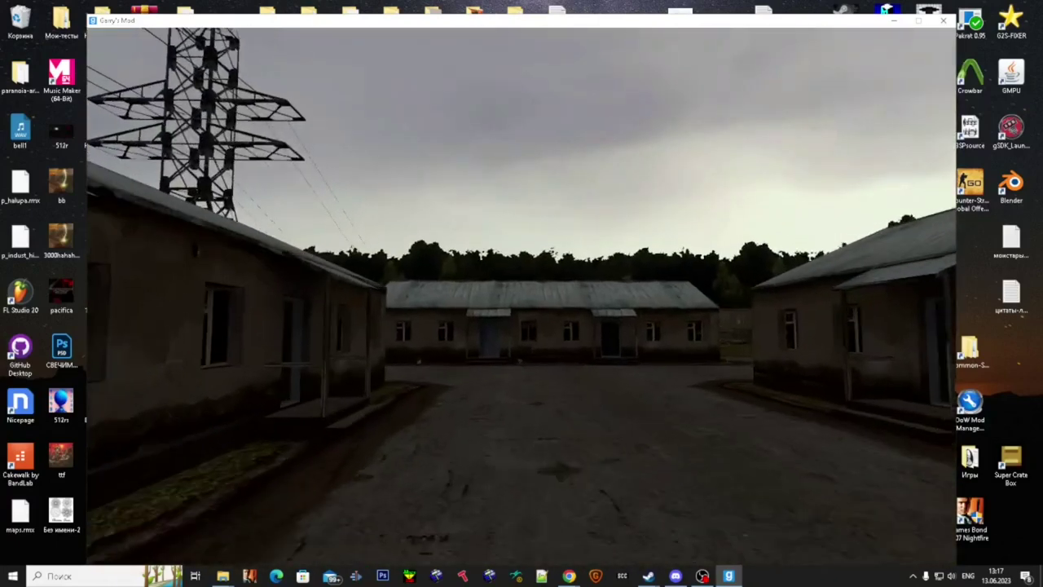
pyautogui.press('w')
# - Build the map's cubemaps with the buildcubemaps console command
pyautogui.press('`')
pyautogui.write('buildcubemaps')
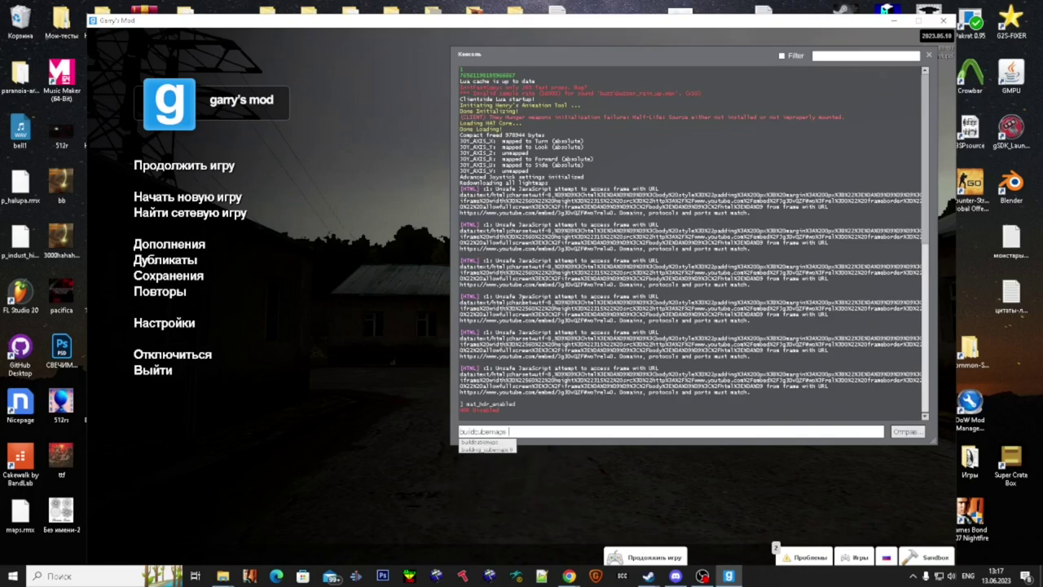
pyautogui.press('Return')
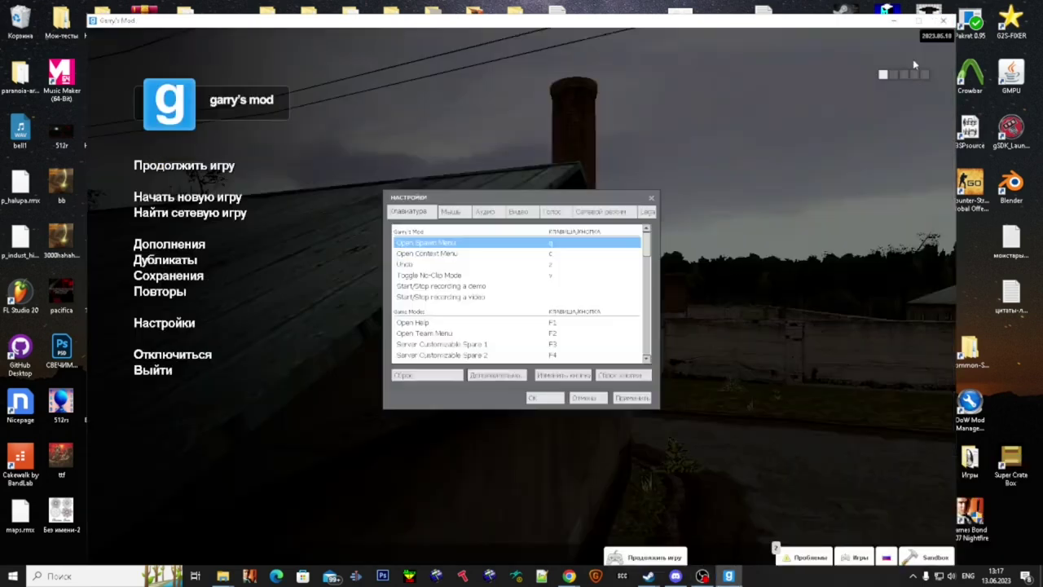
# - Set High Dynamic Range to the full (Полн.) option in the advanced video settings and accept the settings
pyautogui.click(519, 211)
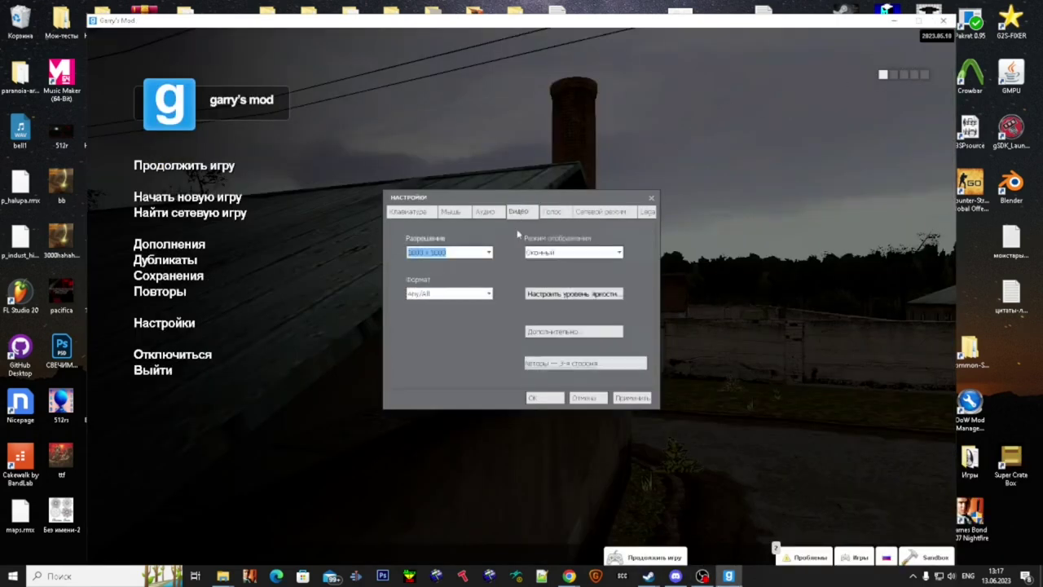
pyautogui.click(534, 331)
pyautogui.click(453, 340)
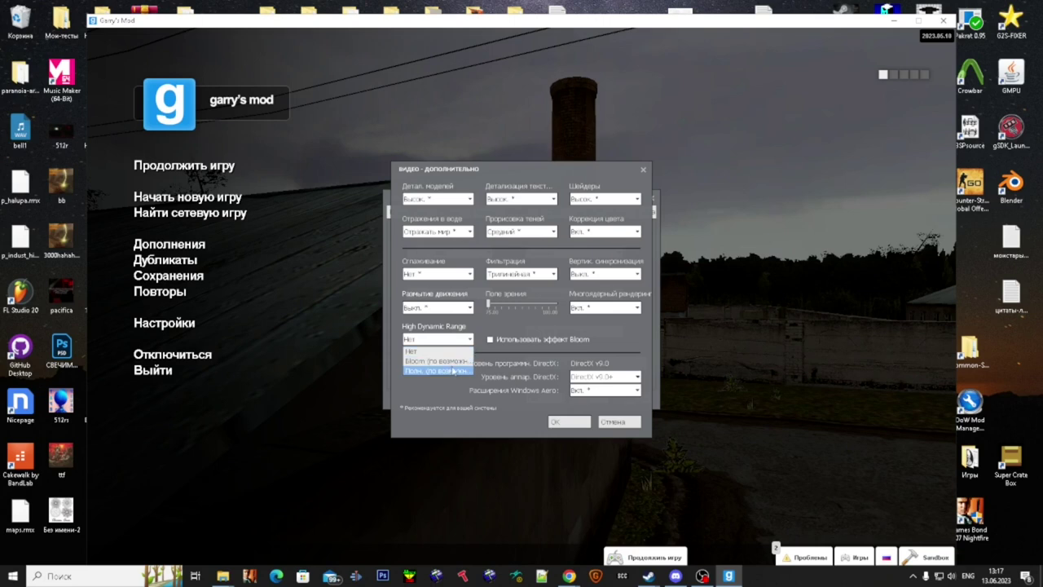
pyautogui.click(455, 370)
pyautogui.click(575, 424)
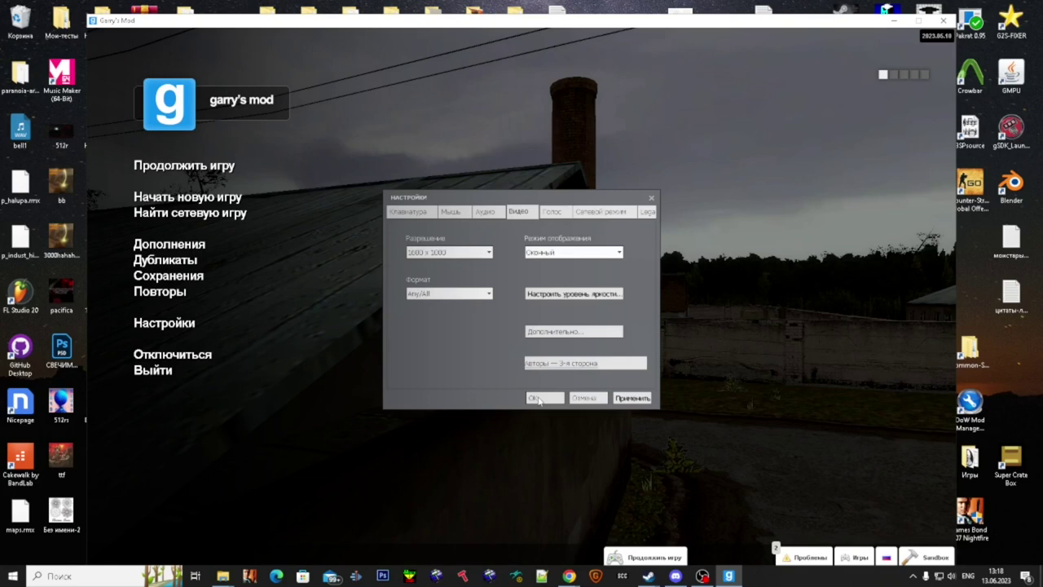
pyautogui.click(537, 398)
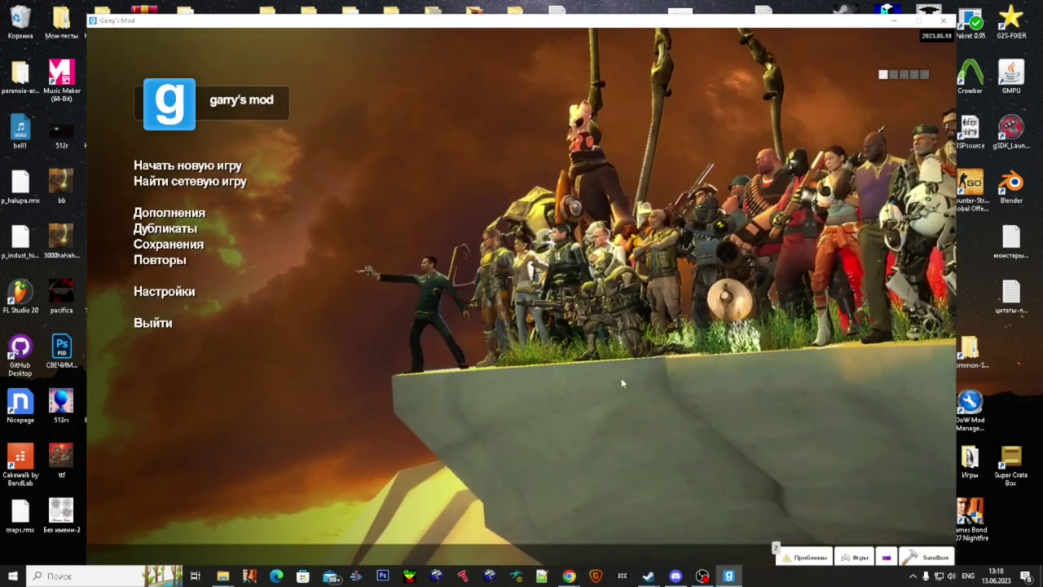
# - Reselect the High Dynamic Range option in the advanced video settings and accept the settings
pyautogui.click(142, 291)
pyautogui.click(518, 211)
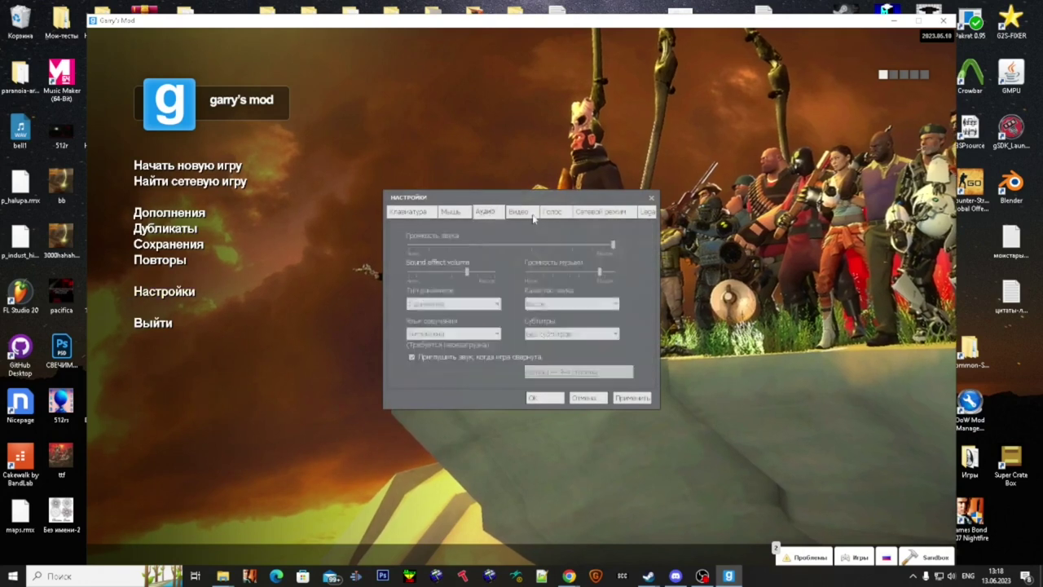
pyautogui.click(559, 333)
pyautogui.click(438, 338)
pyautogui.click(433, 371)
pyautogui.click(566, 422)
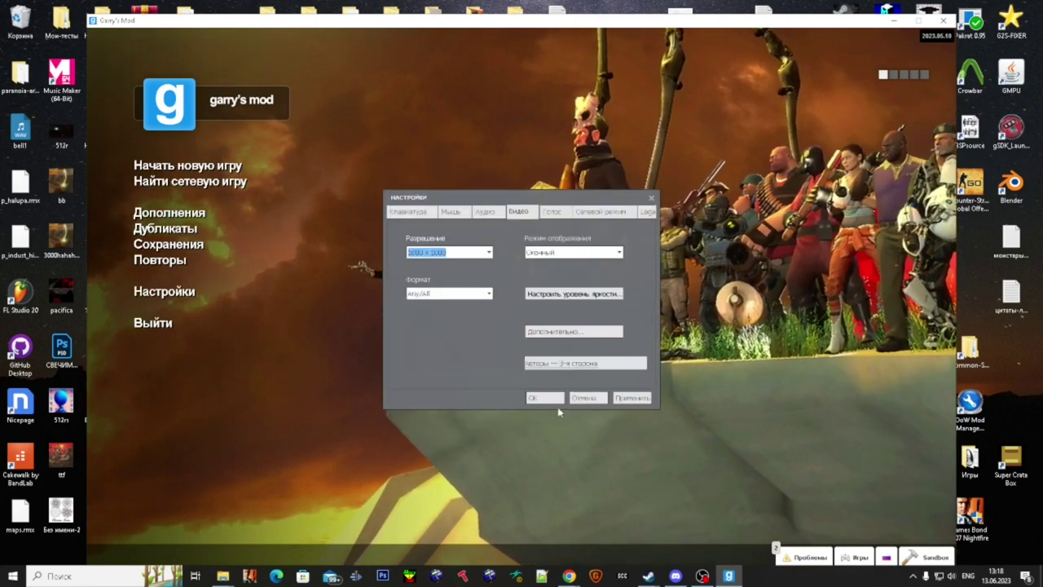
pyautogui.click(534, 398)
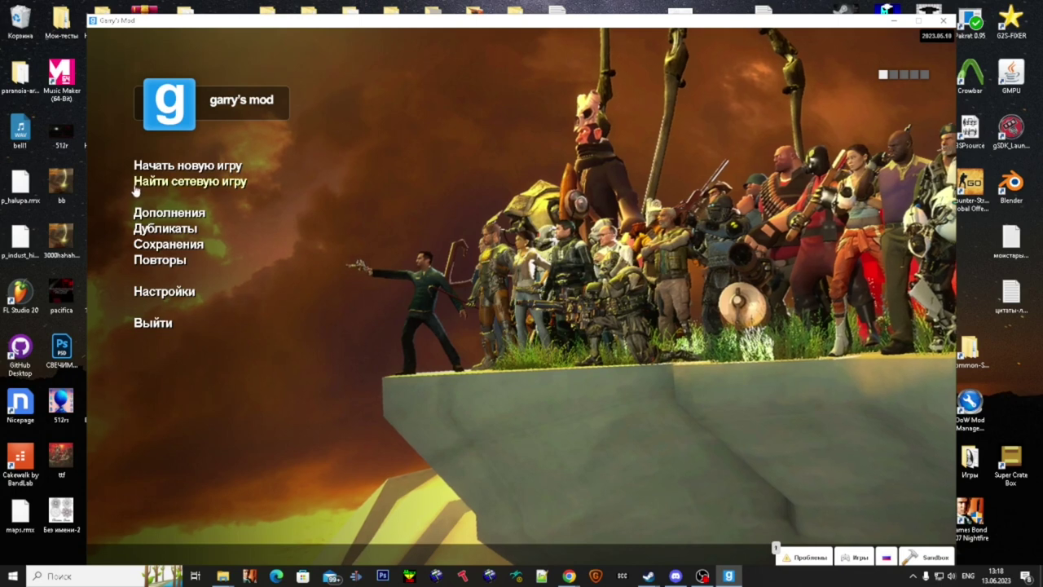
# - Start a new sandbox game on the p_halupa map
pyautogui.click(159, 166)
pyautogui.click(415, 139)
pyautogui.click(875, 506)
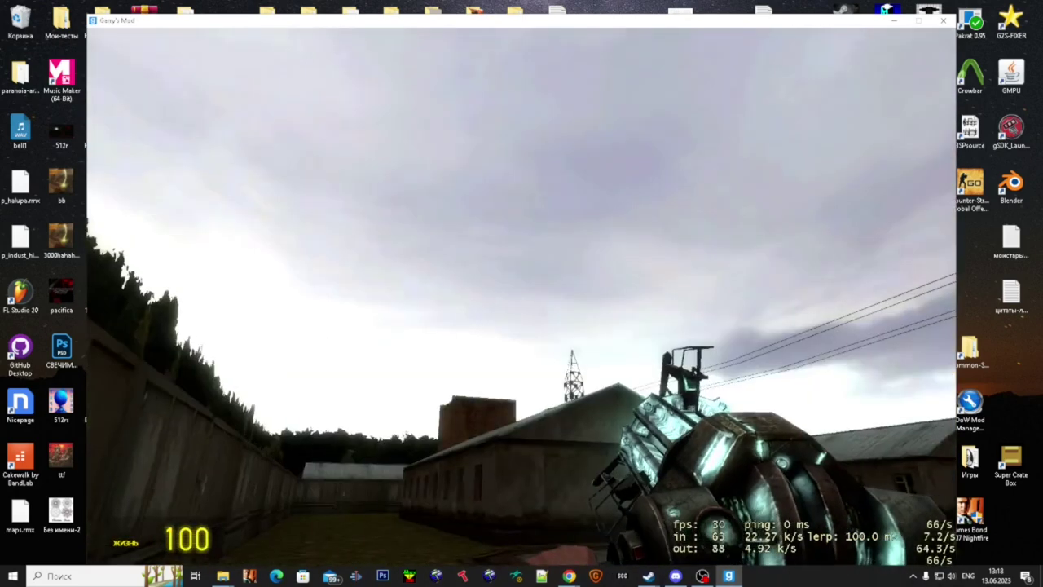
# - Walk around the brick factory to examine its walls, pipe and windows, bringing up the mat_bumpmap console command on the way
pyautogui.press('6')
pyautogui.press('w')
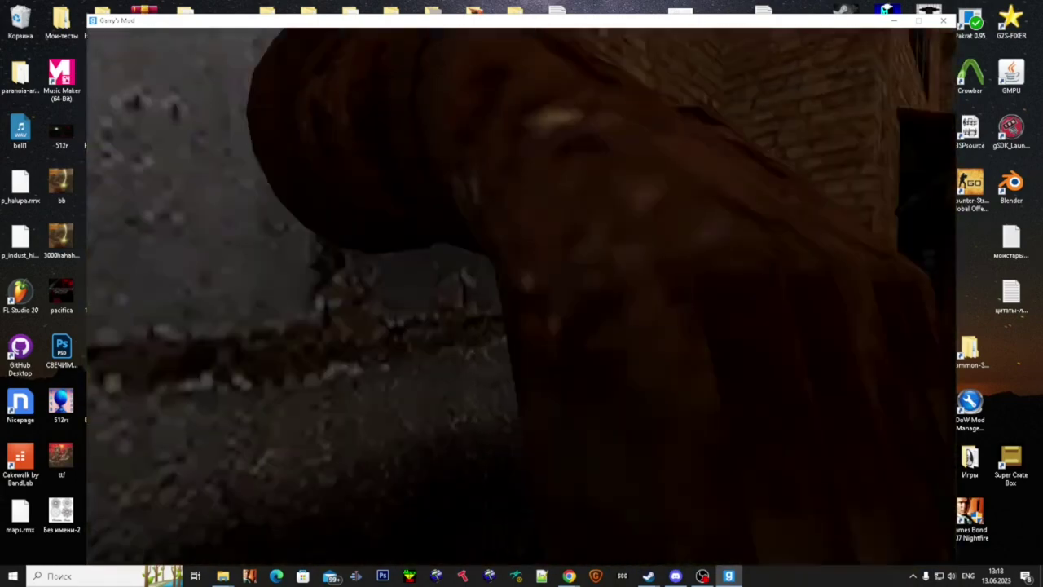
pyautogui.press('`')
pyautogui.write('mat_bumpmap')
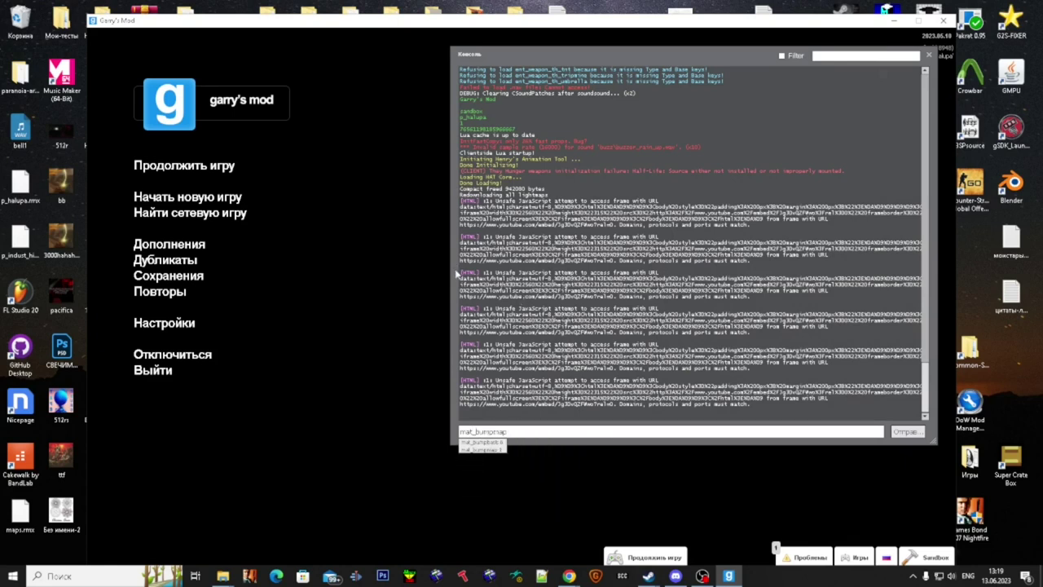
pyautogui.press('`')
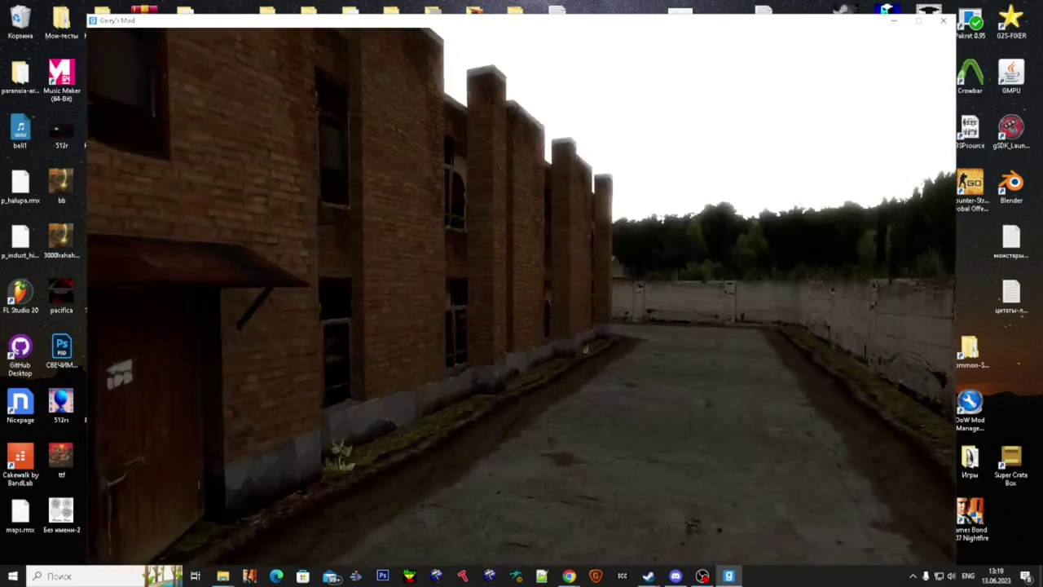
pyautogui.press('w')
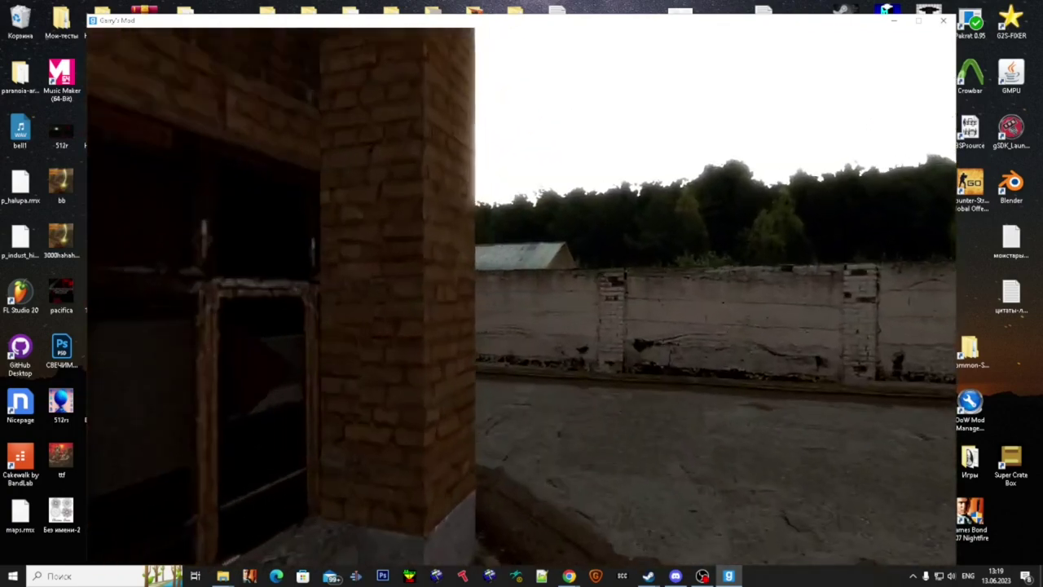
pyautogui.press('w')
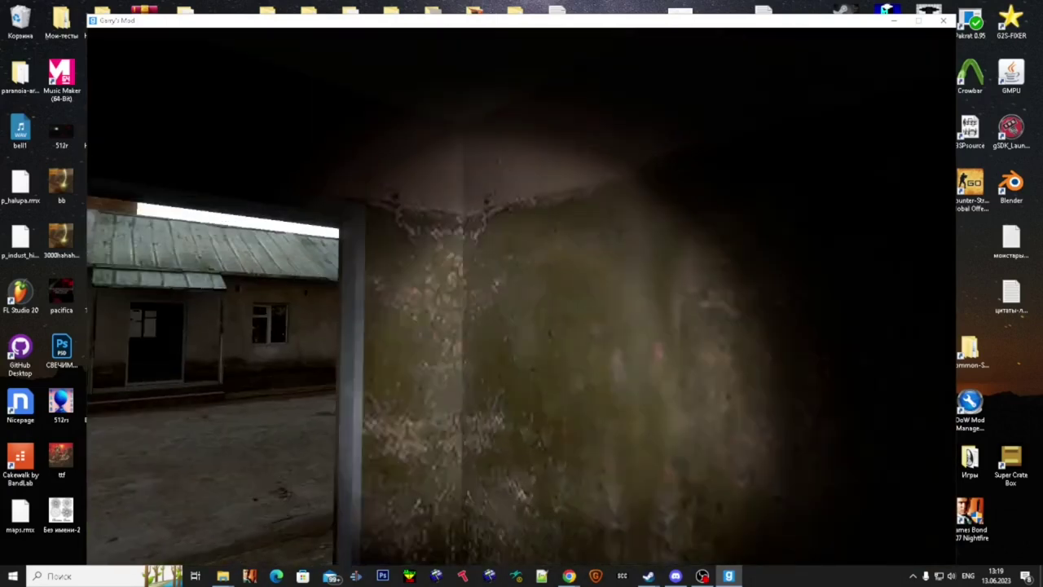
# - Build the cubemaps with HDR active by running the buildcubemaps console command
pyautogui.press('`')
pyautogui.write('buildcubemaps')
pyautogui.press('Return')
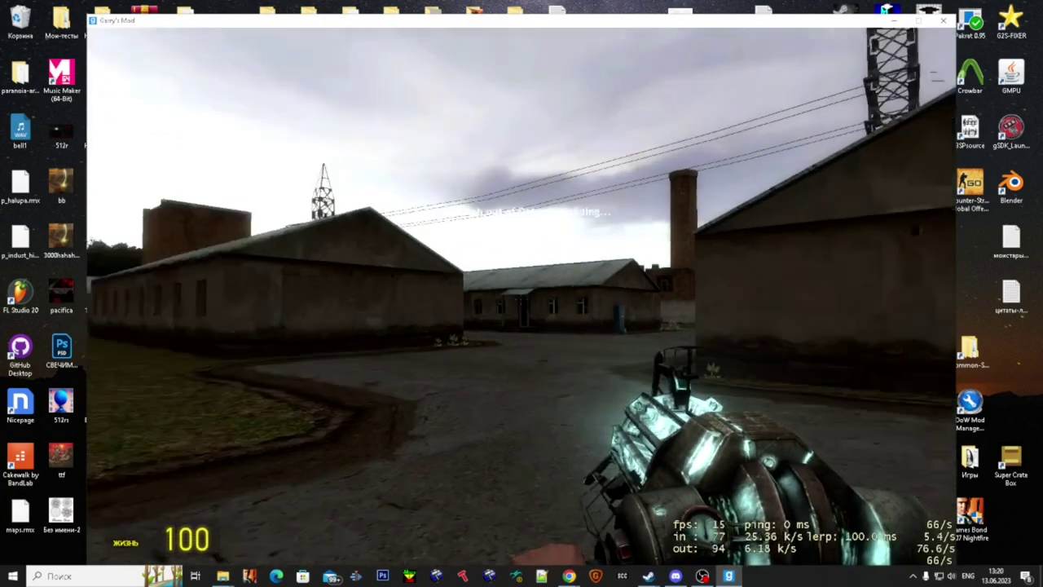
# - Walk from the yard past the garages and through the factory gate to examine the lighting, doors, walls and sky
pyautogui.press('6')
pyautogui.press('w')
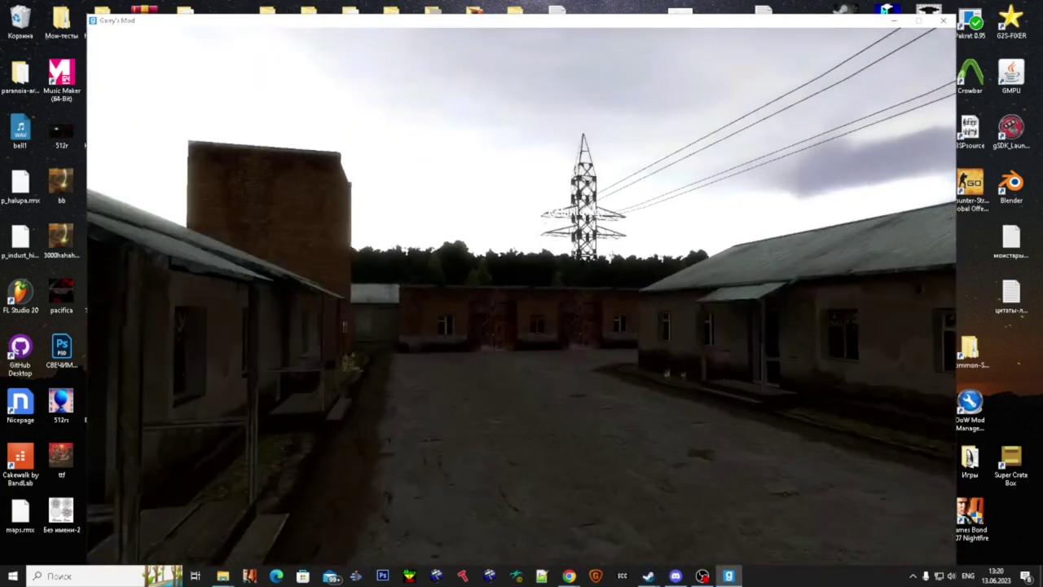
pyautogui.press('w')
pyautogui.press('w')
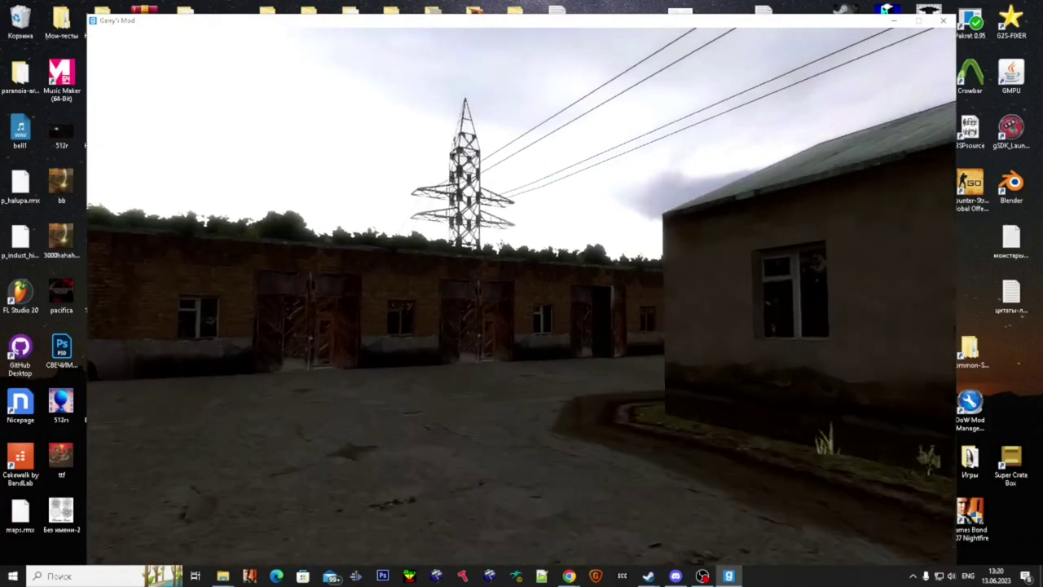
pyautogui.press('w')
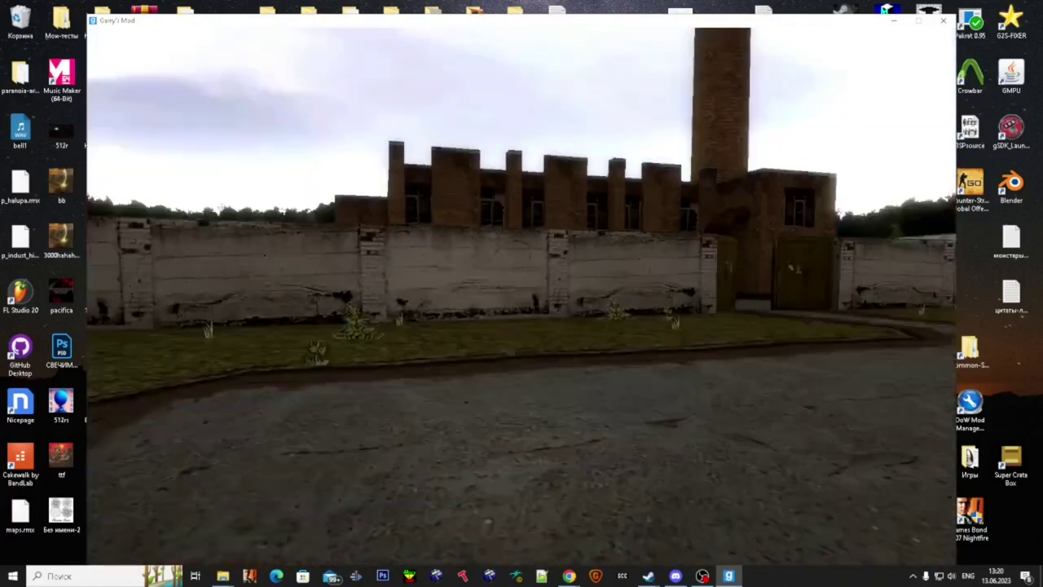
pyautogui.press('w')
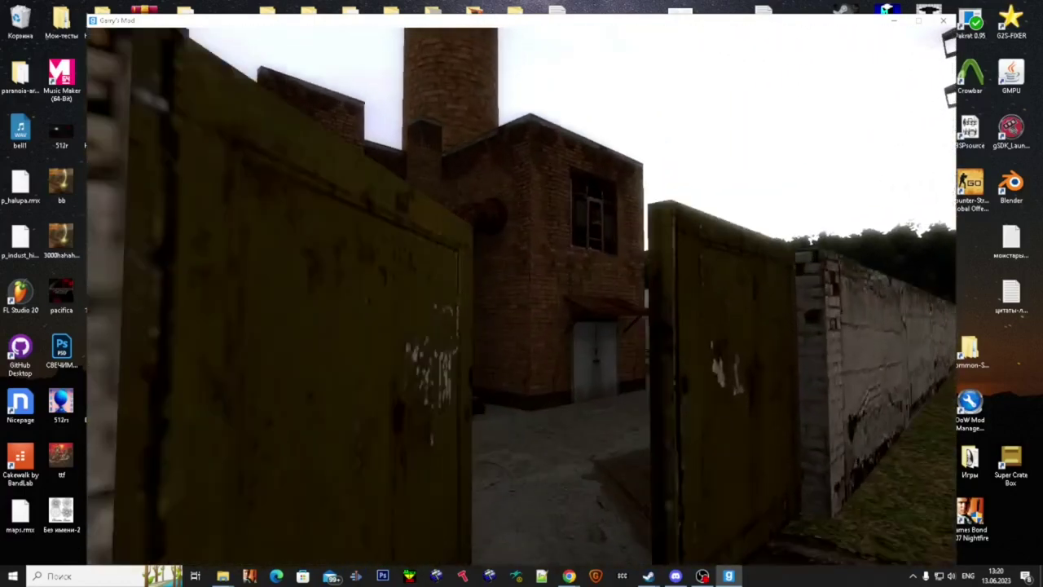
pyautogui.press('w')
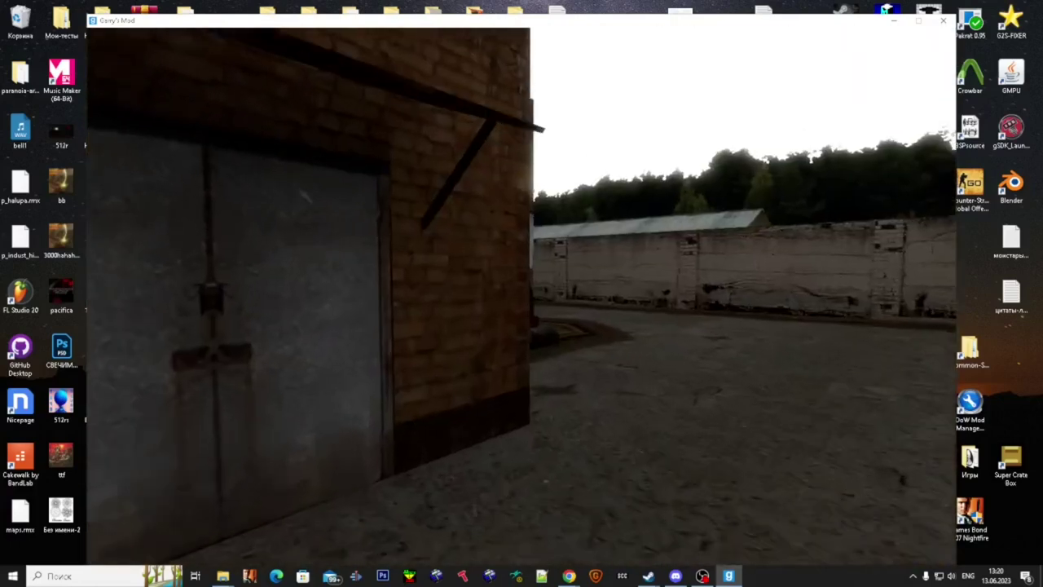
pyautogui.press('w')
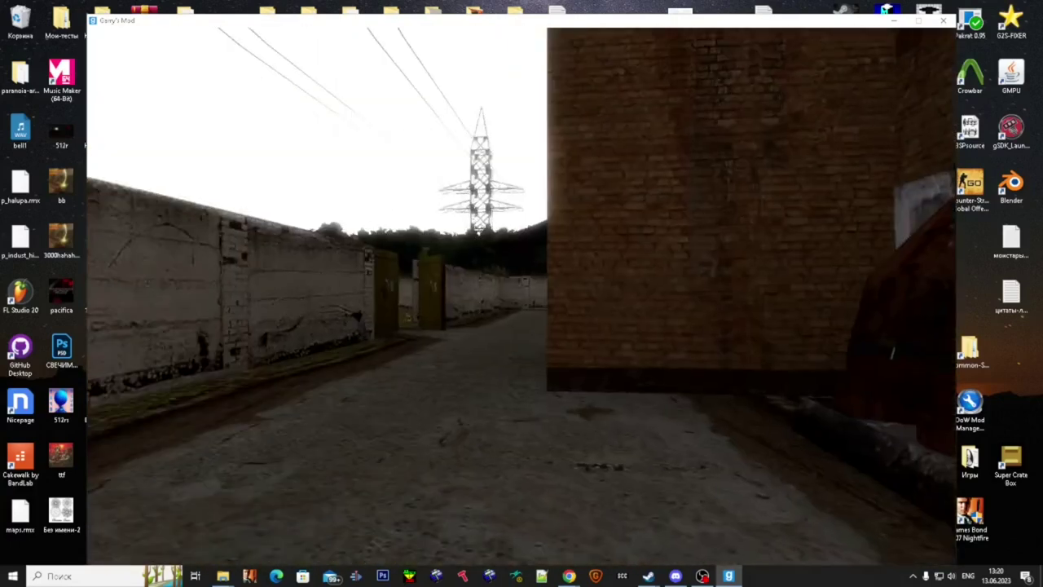
pyautogui.press('w')
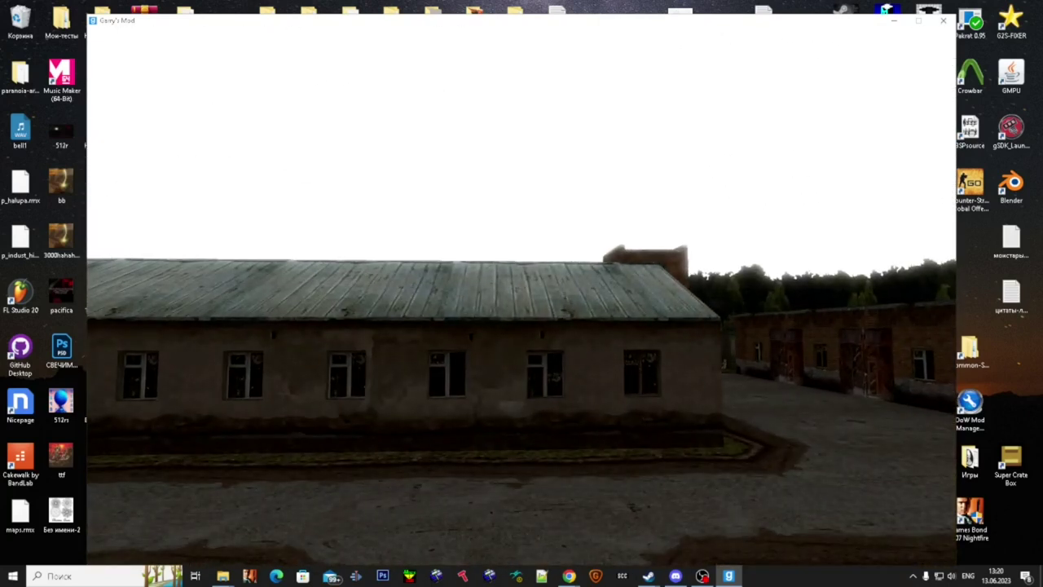
# - Generate the map's navigation mesh with the nav_generate console command
pyautogui.press('`')
pyautogui.write('nav_generate')
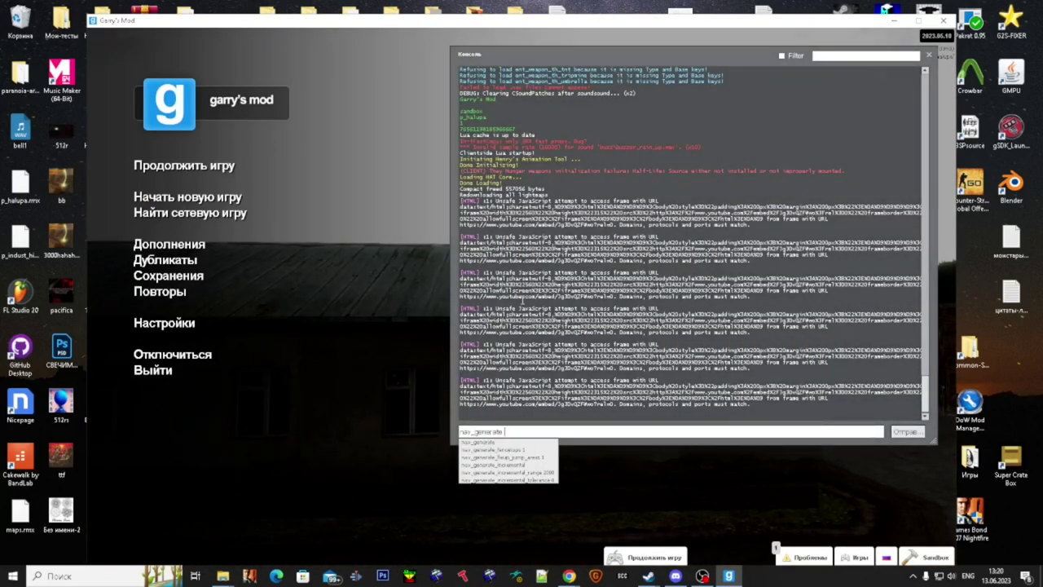
pyautogui.press('`')
pyautogui.press('w')
pyautogui.press('`')
pyautogui.write('nav_g')
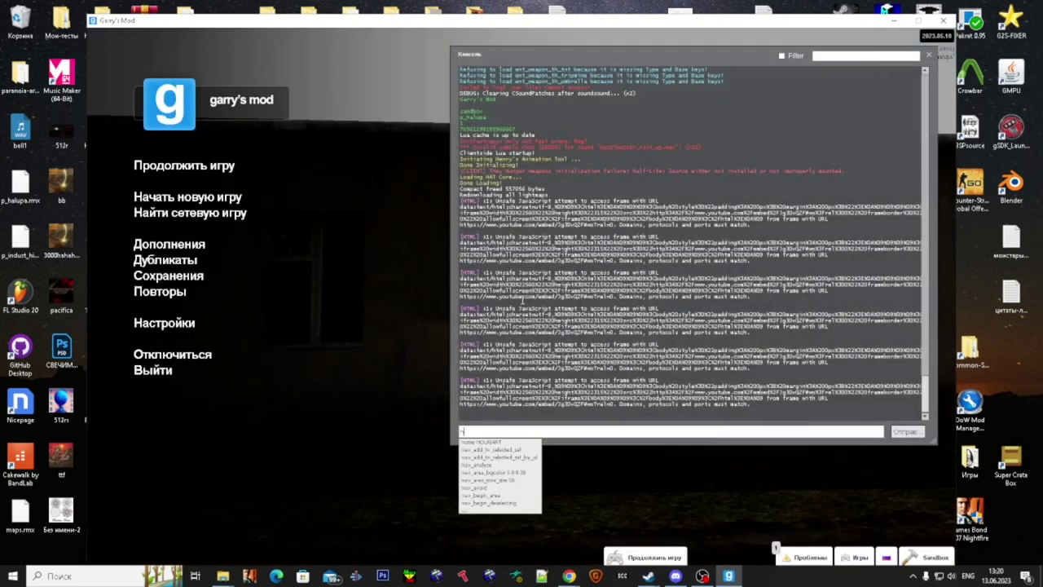
pyautogui.write('enerate')
pyautogui.press('Return')
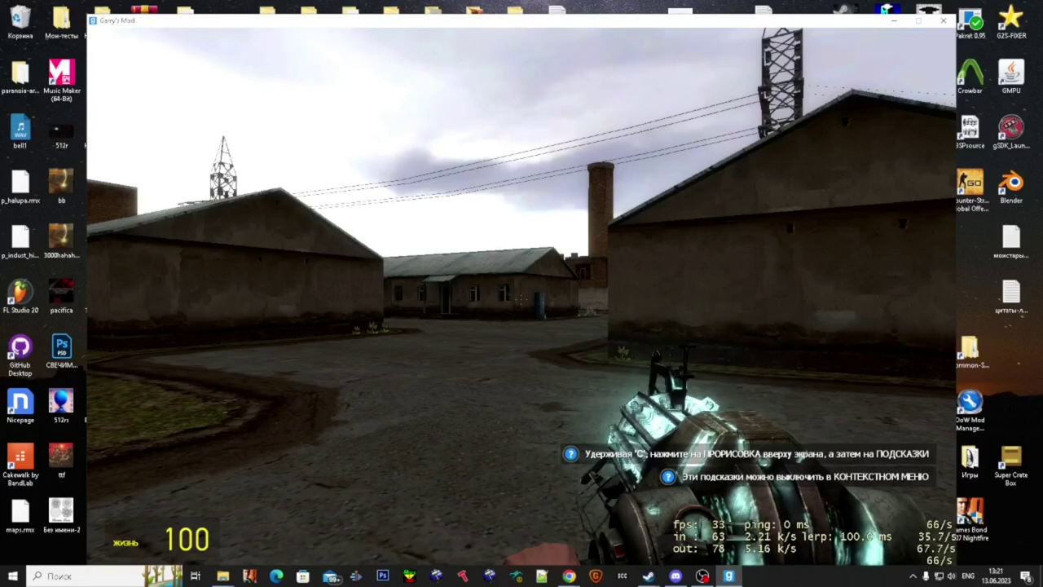
# - Walk from the yard into a dark building and examine its interior and windows, toggling the flashlight
pyautogui.press('w')
pyautogui.press('w')
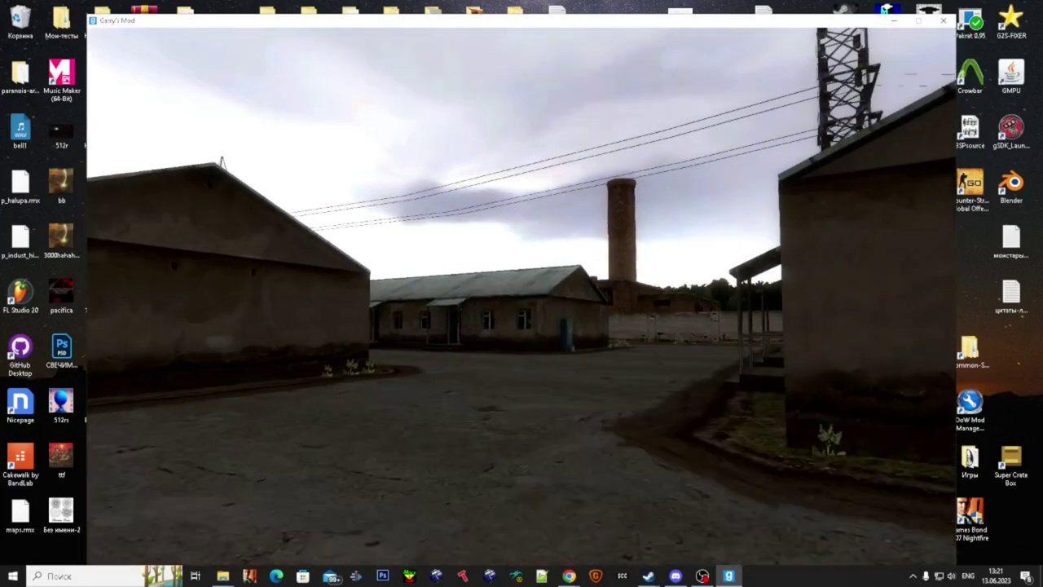
pyautogui.press('w')
pyautogui.press('w')
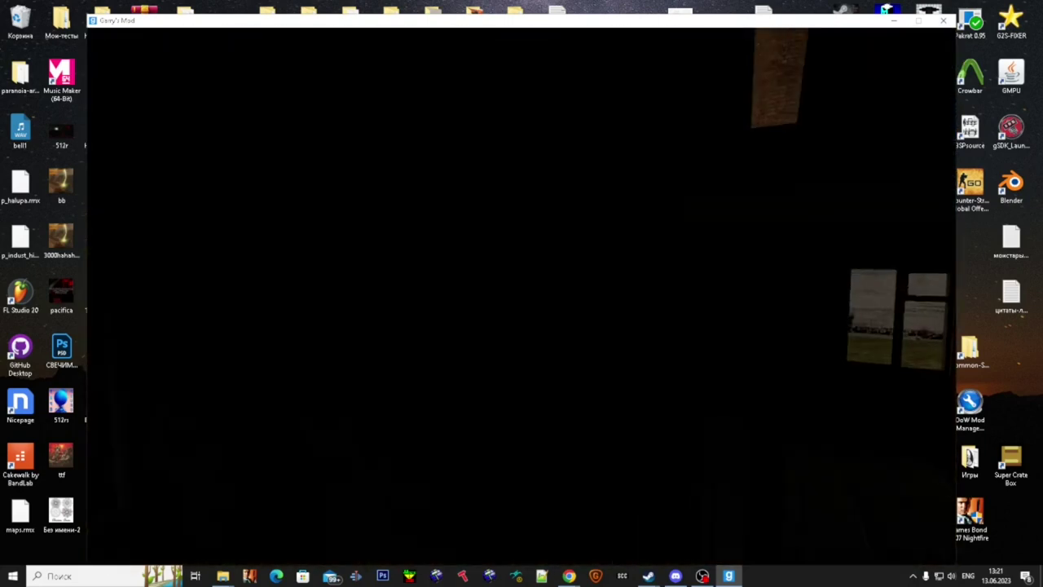
pyautogui.press('f')
pyautogui.press('w')
pyautogui.press('f')
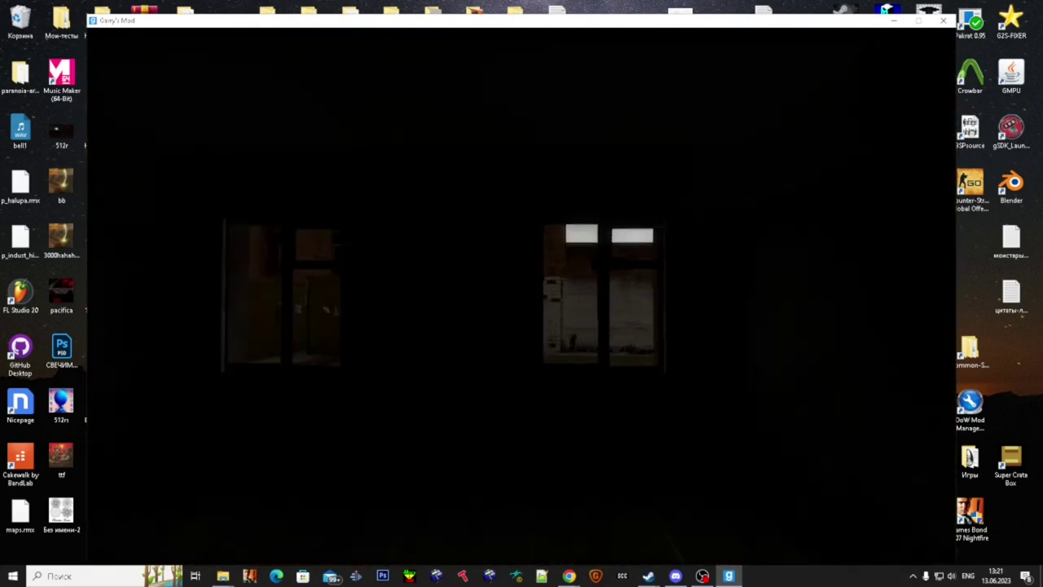
# - Survey the house facades, factory wall, garages, rooftops and surrounding forest from the ground and from above
pyautogui.press('w')
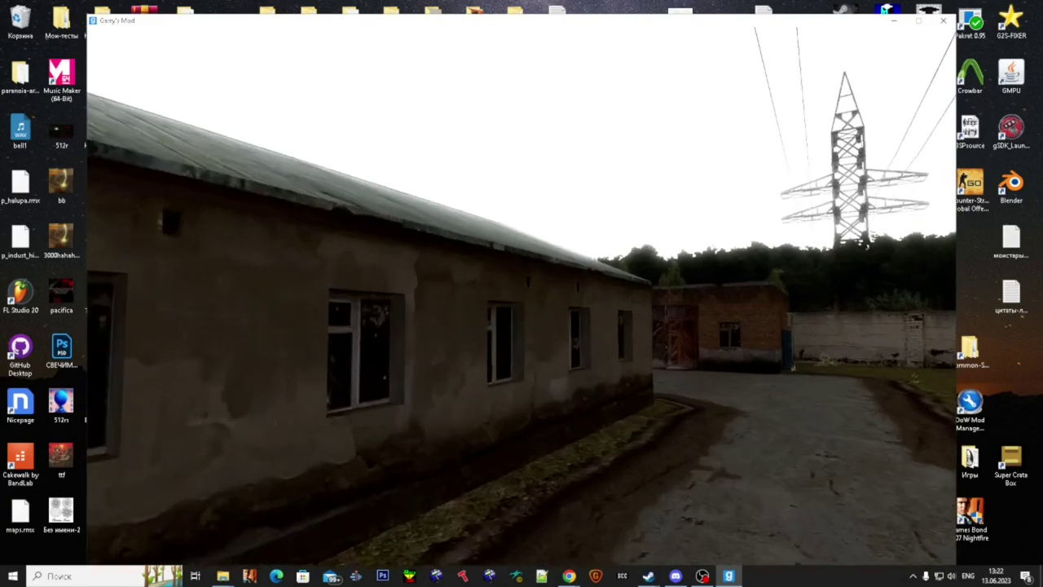
pyautogui.press('w')
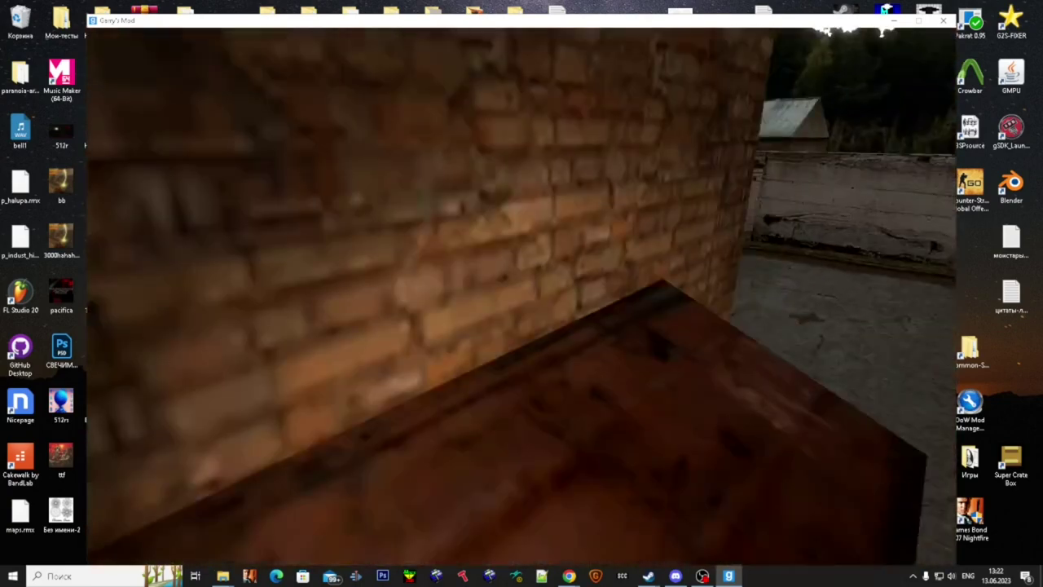
pyautogui.press('w')
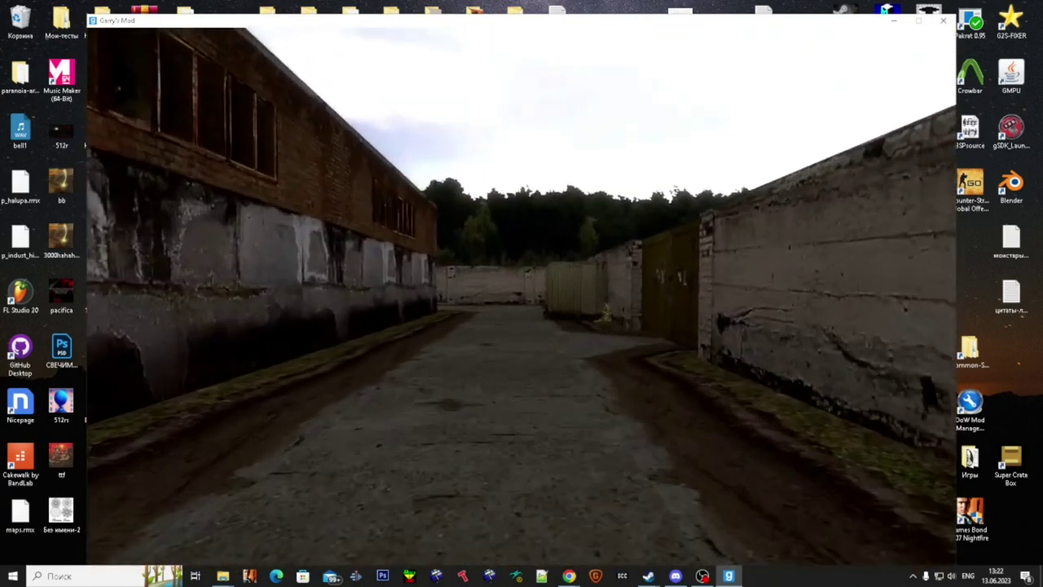
pyautogui.press('w')
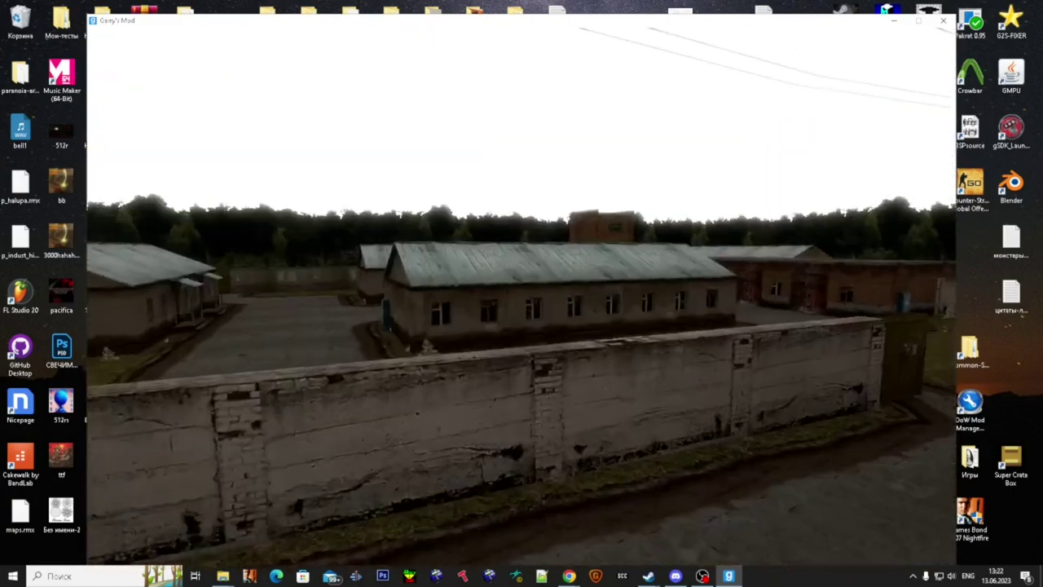
pyautogui.press('w')
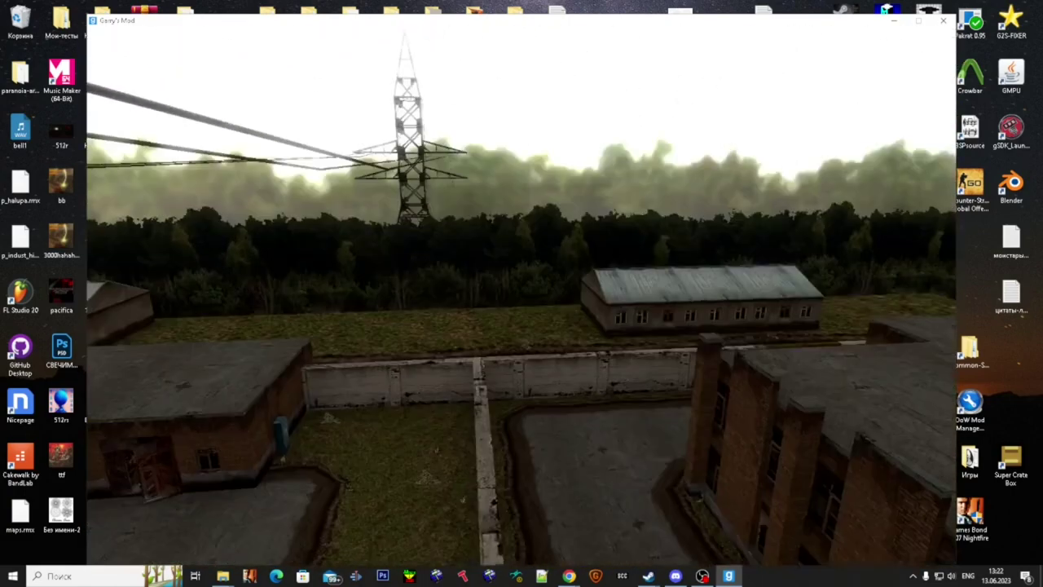
pyautogui.press('w')
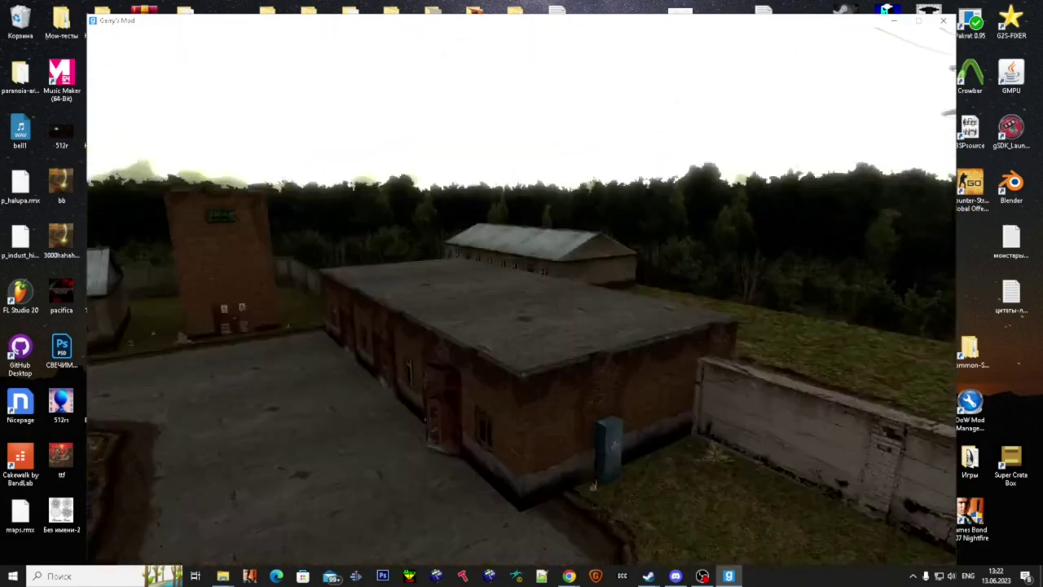
pyautogui.press('w')
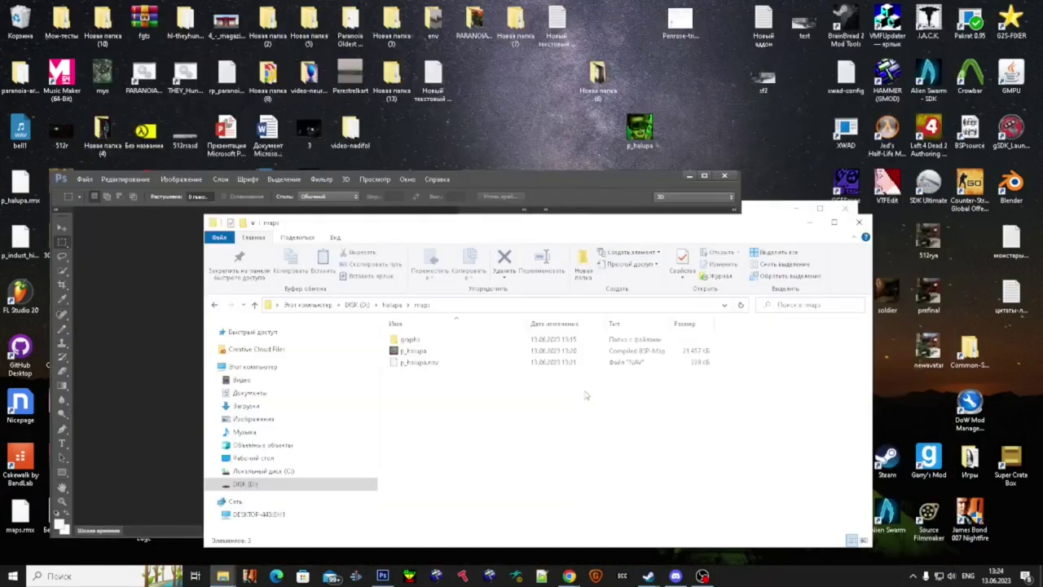
# - Create a folder named thumb in D:\halupa\maps and open it
pyautogui.click(392, 306)
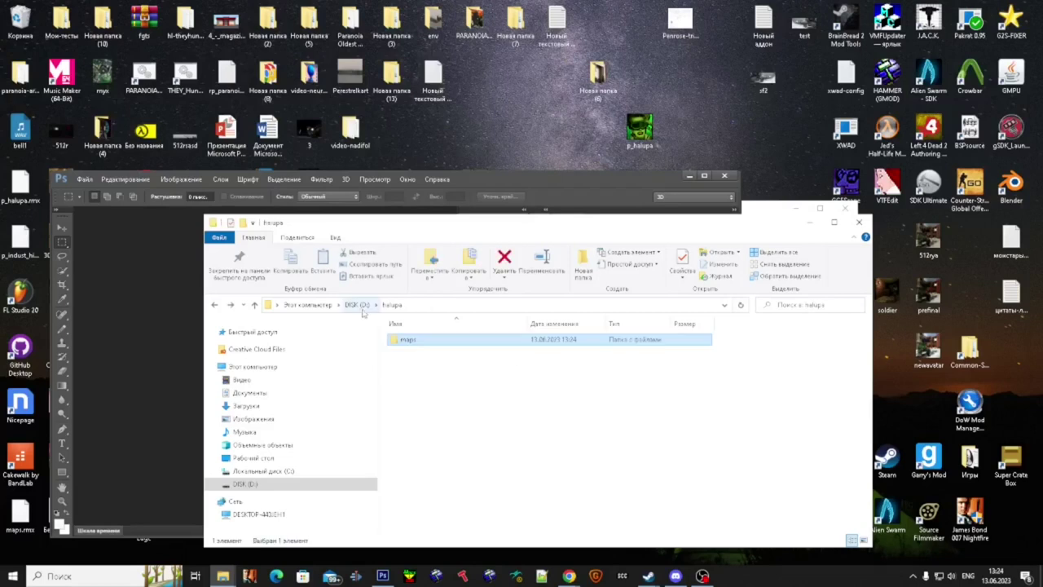
pyautogui.doubleClick(437, 342)
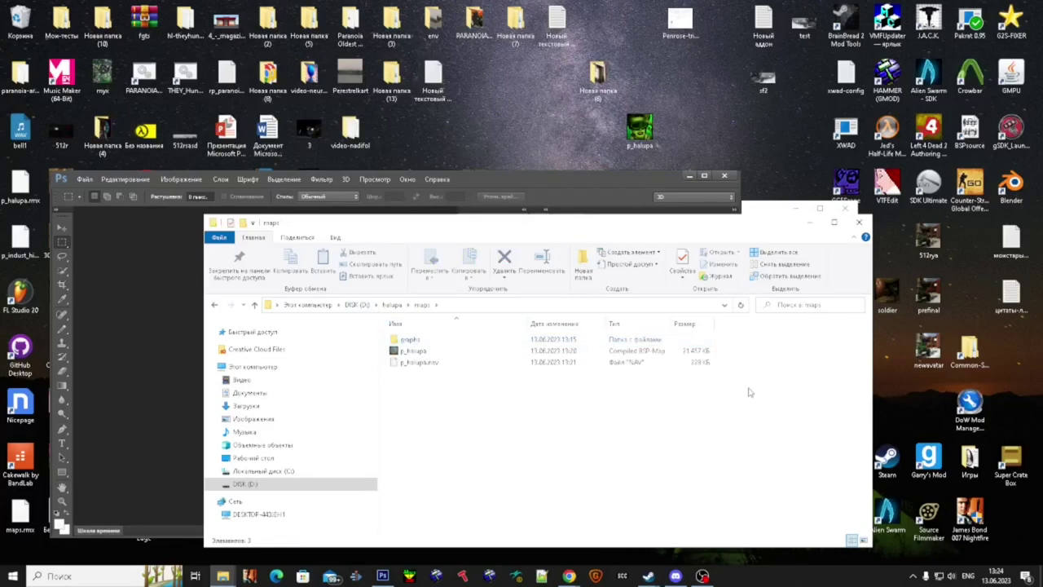
pyautogui.rightClick(499, 376)
pyautogui.moveTo(581, 349)
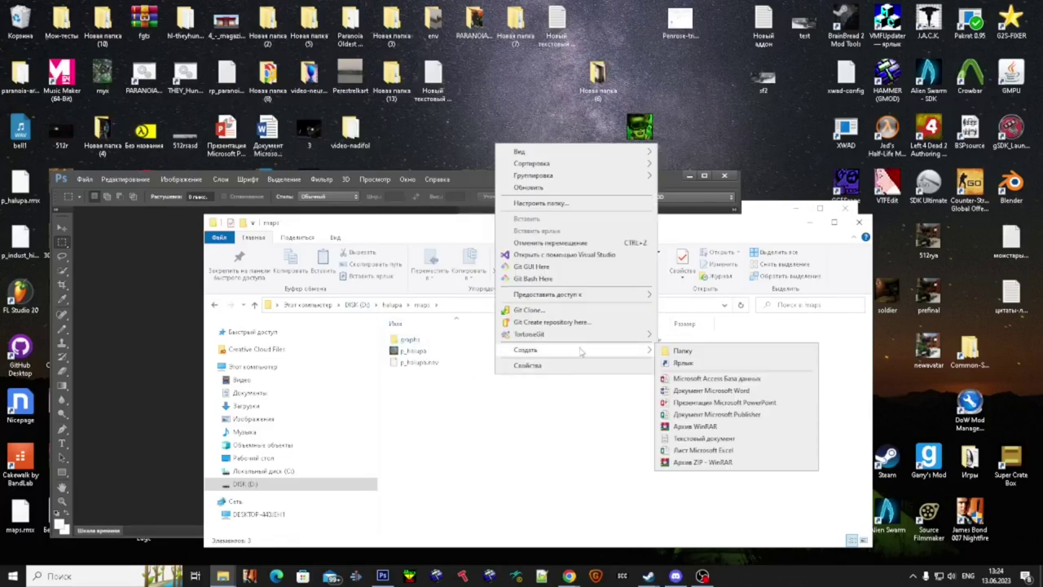
pyautogui.click(681, 352)
pyautogui.write('thumb')
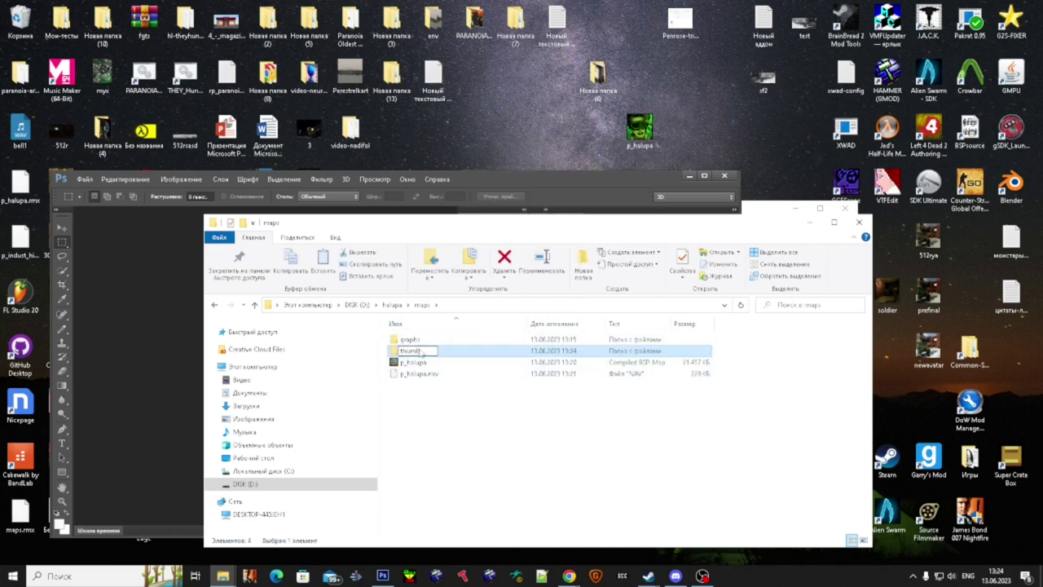
pyautogui.click(445, 352)
pyautogui.doubleClick(453, 348)
pyautogui.hotkey('alt', 'Left')
pyautogui.click(702, 576)
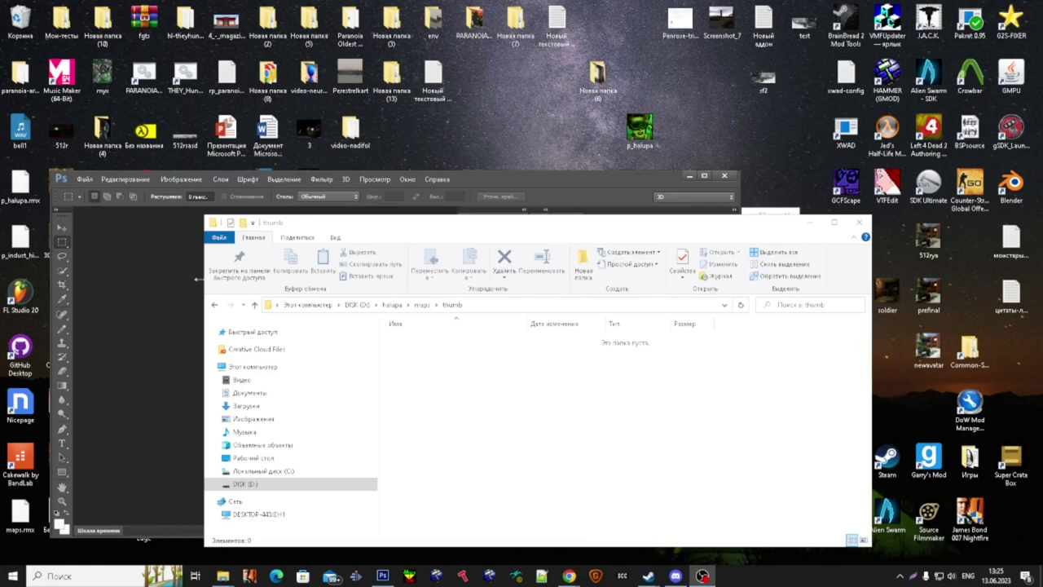
# - Switch to Photoshop and close the floating Color Efex Pro and Google filter plugin windows
pyautogui.click(159, 291)
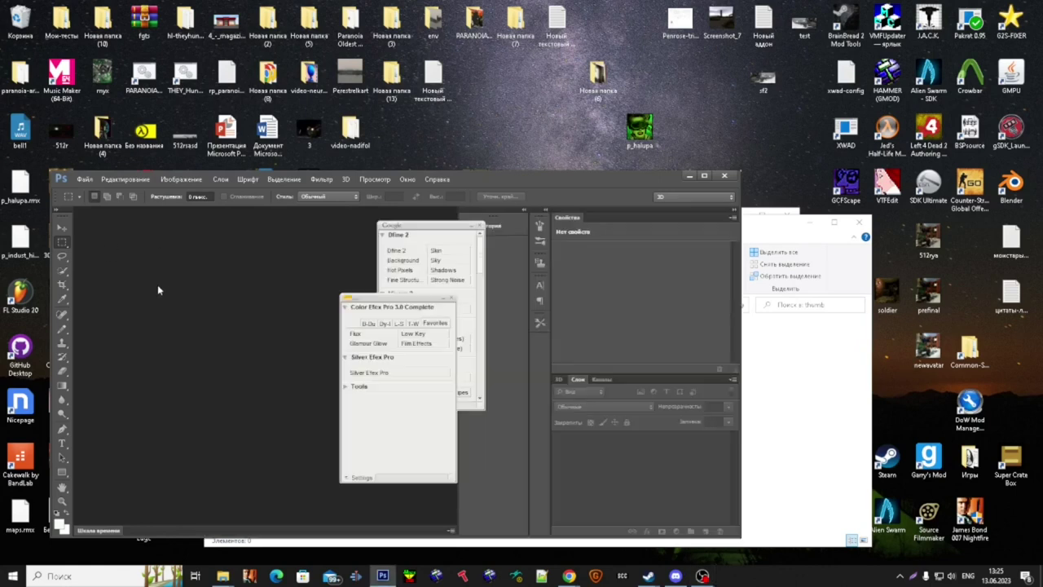
pyautogui.click(786, 343)
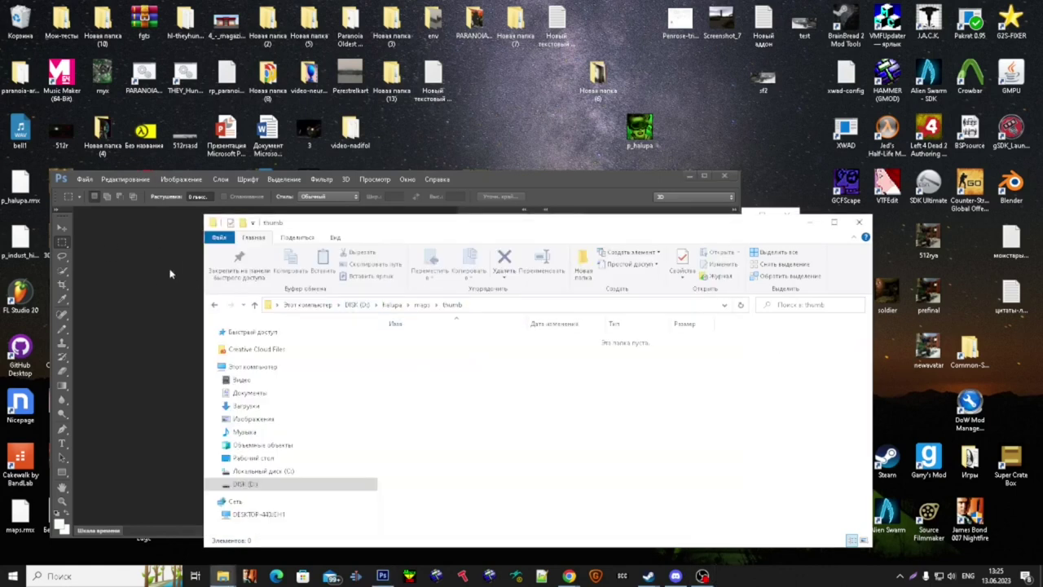
pyautogui.click(171, 273)
pyautogui.click(449, 299)
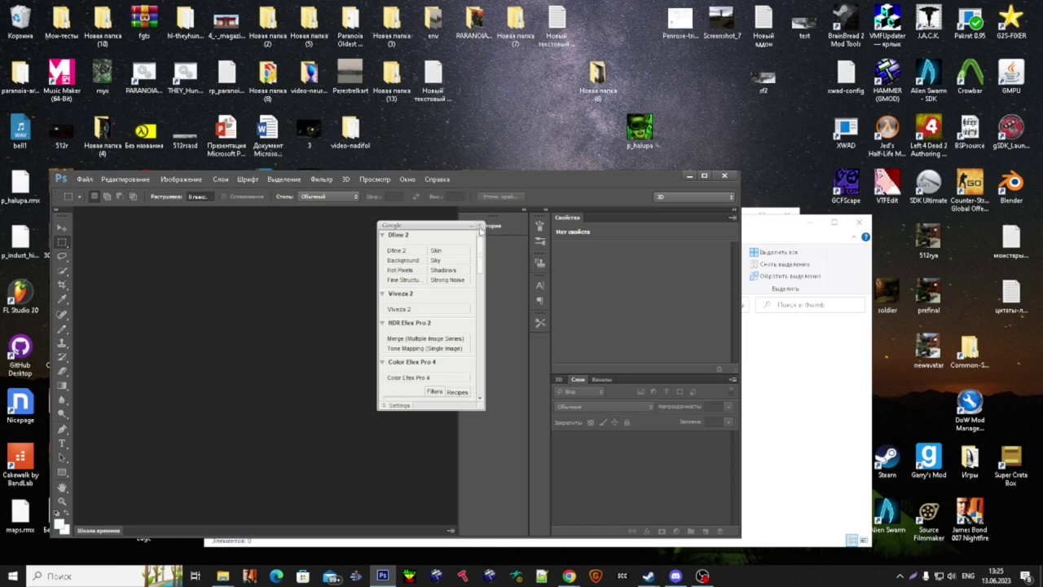
pyautogui.click(480, 225)
# - Create a 128 × 128 pixel document and place the Screenshot_7 image from the desktop into it
pyautogui.click(85, 178)
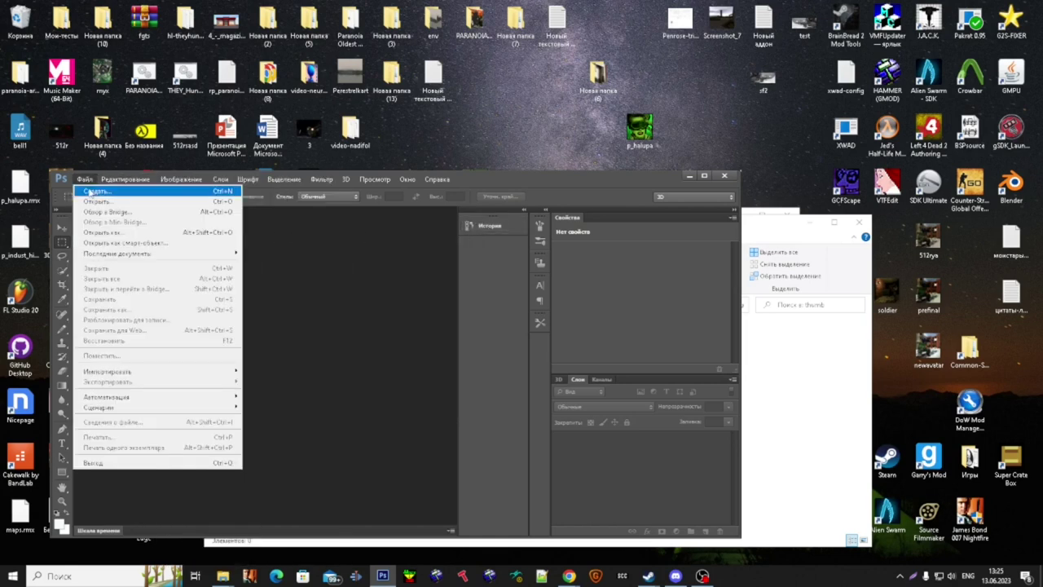
pyautogui.click(92, 190)
pyautogui.doubleClick(458, 199)
pyautogui.write('128')
pyautogui.press('Tab')
pyautogui.write('128')
pyautogui.click(621, 153)
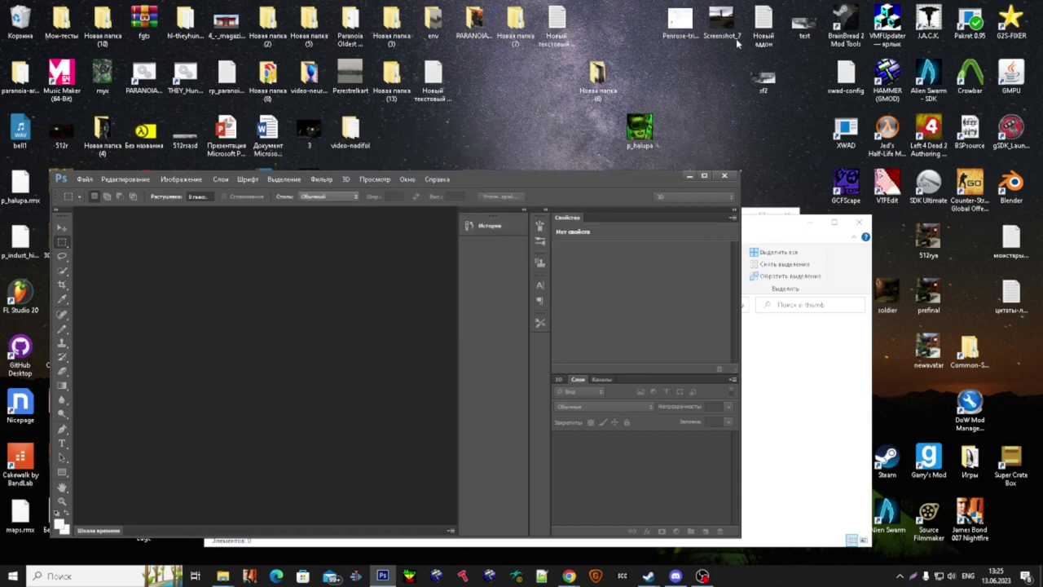
pyautogui.moveTo(720, 22); pyautogui.dragTo(318, 409)
pyautogui.press('Return')
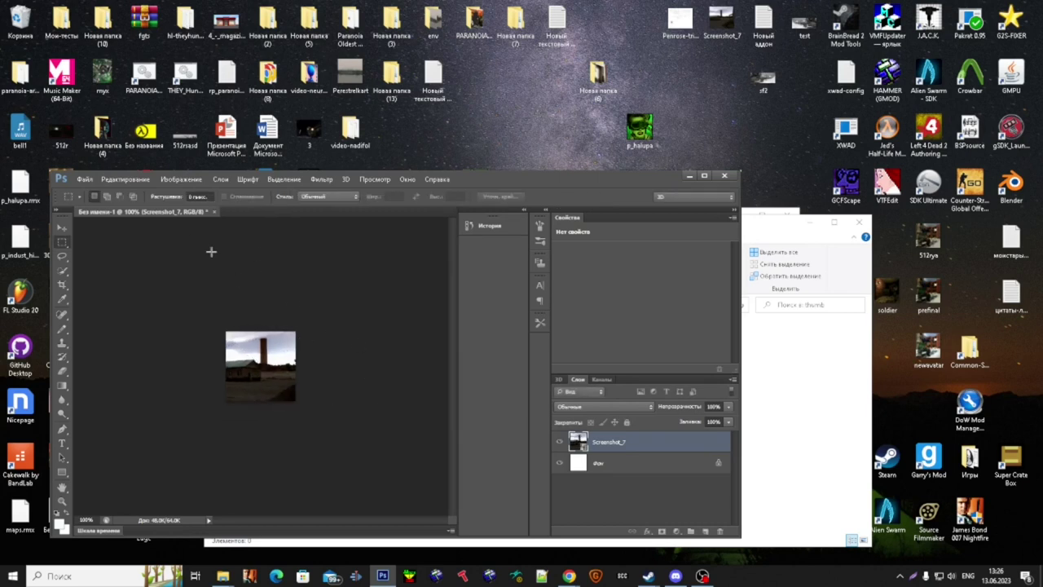
# - Start saving the thumbnail in PNG format, with D:\halupa\maps\thumb as the destination folder
pyautogui.click(85, 178)
pyautogui.click(139, 313)
pyautogui.click(392, 430)
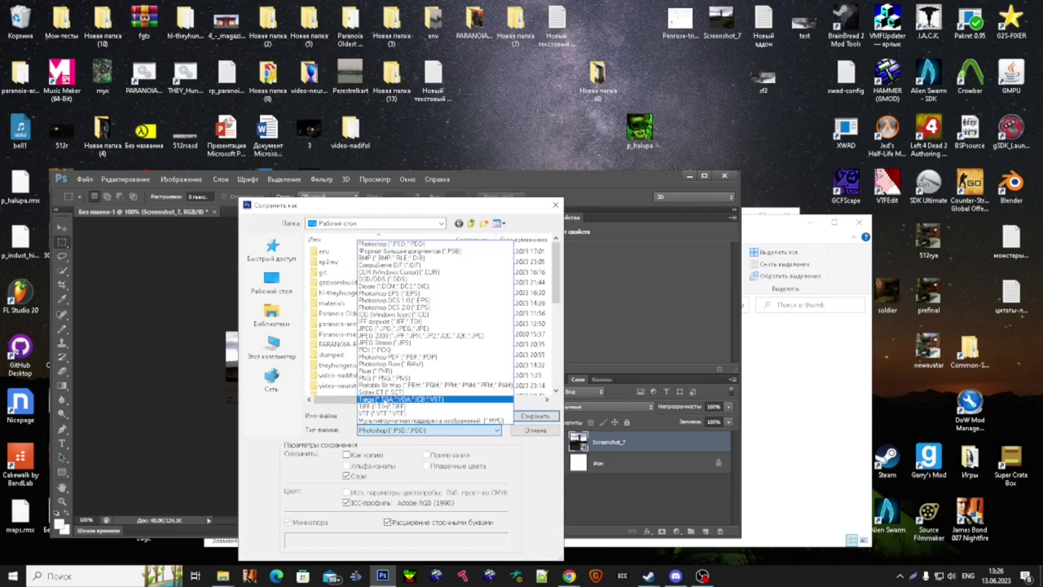
pyautogui.click(383, 379)
pyautogui.click(271, 351)
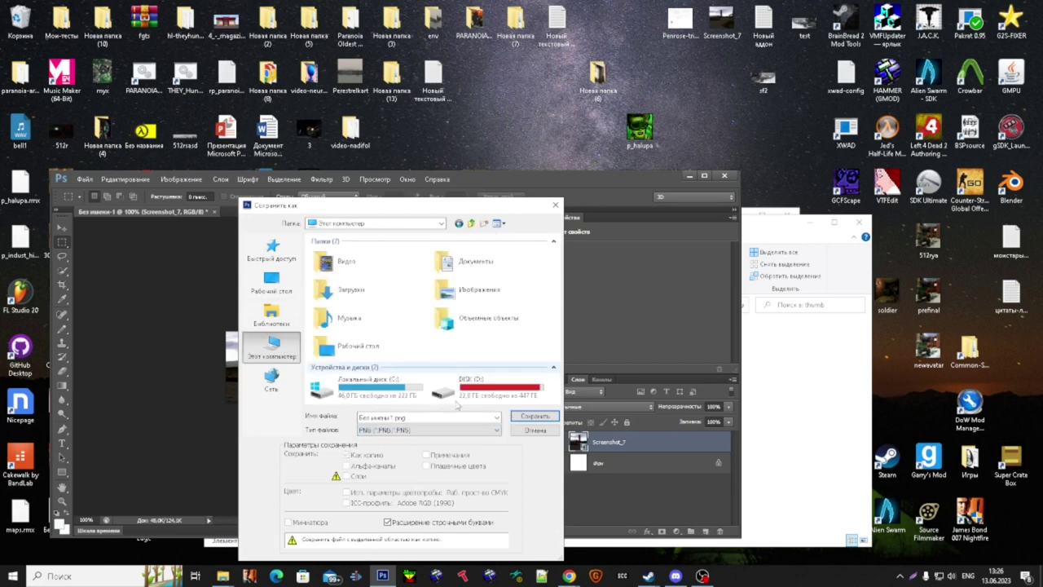
pyautogui.doubleClick(455, 394)
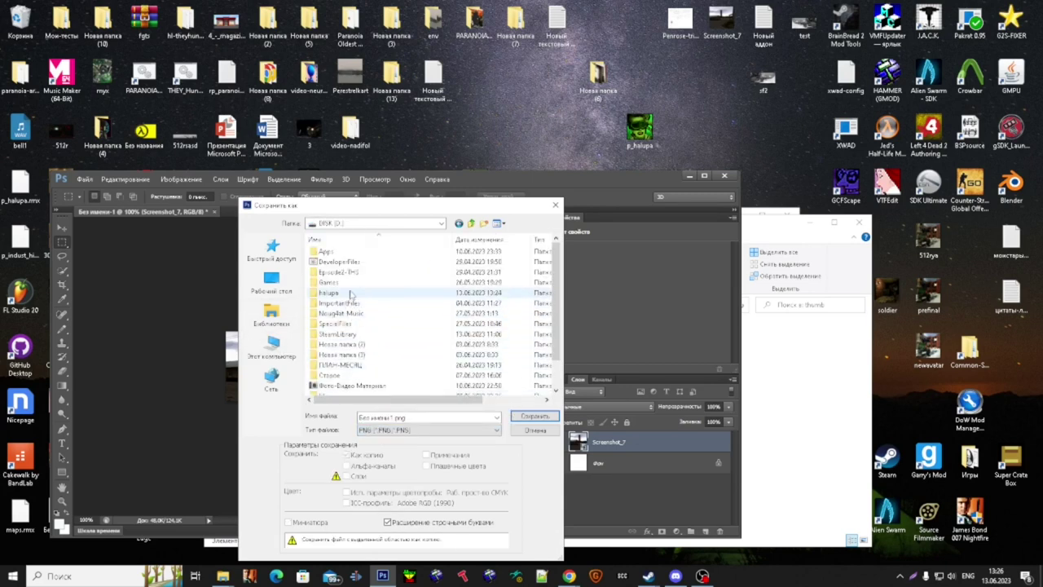
pyautogui.doubleClick(351, 294)
pyautogui.doubleClick(338, 259)
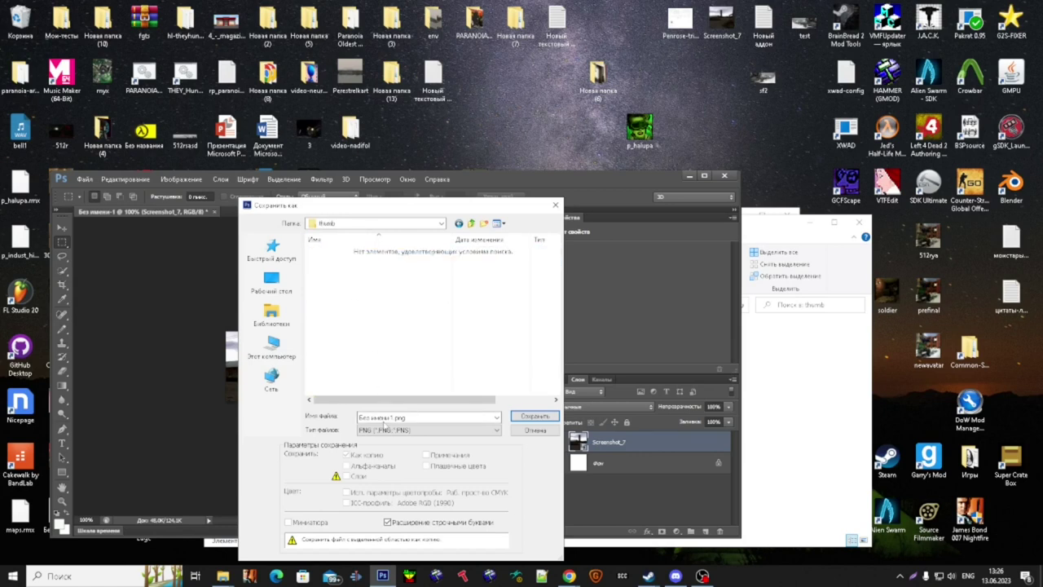
# - Name the PNG p_halupa, save it with the smallest-size compression, and close the document without saving its changes
pyautogui.click(386, 417)
pyautogui.write('p_')
pyautogui.click(535, 416)
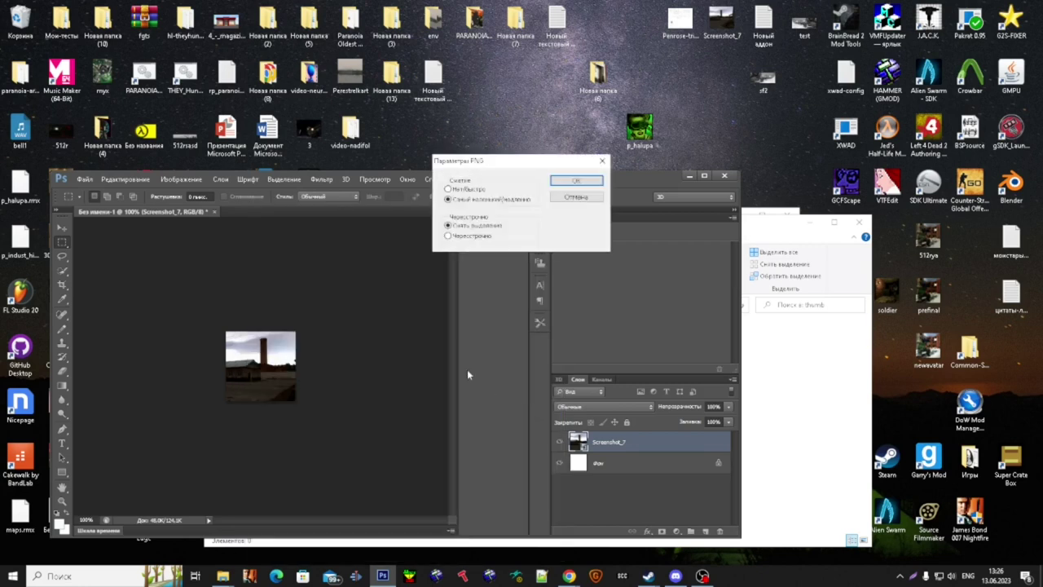
pyautogui.click(571, 183)
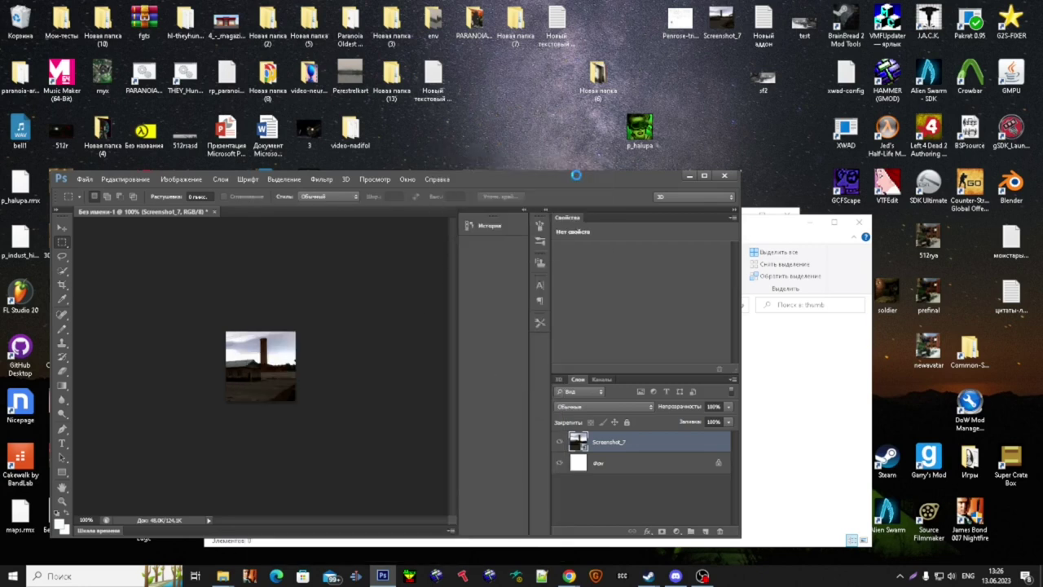
pyautogui.click(215, 213)
pyautogui.press('n')
# - Create a new RGB document 512 pixels wide and 512 pixels high
pyautogui.click(88, 180)
pyautogui.click(93, 181)
pyautogui.click(88, 181)
pyautogui.click(92, 192)
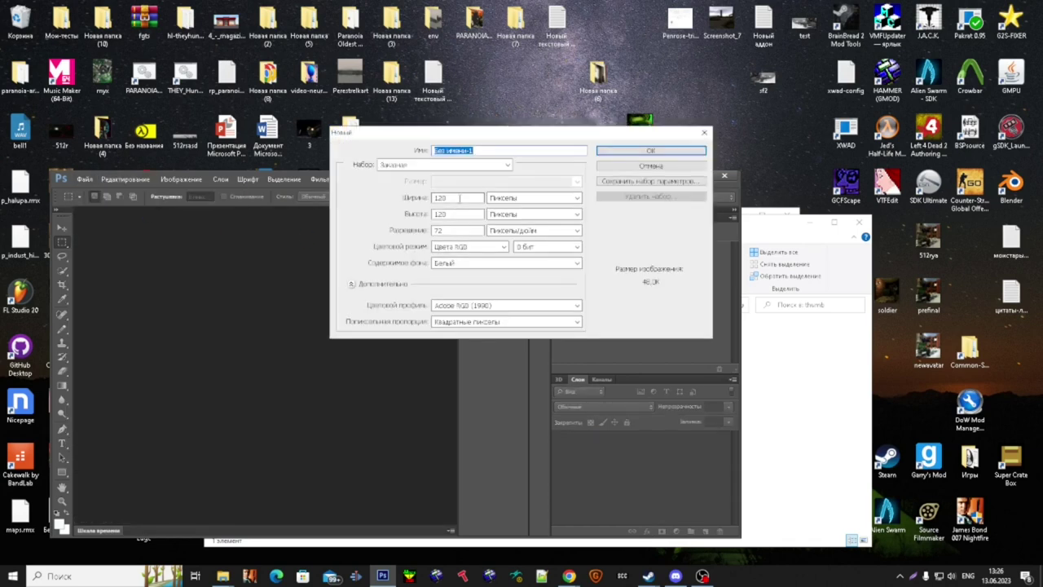
pyautogui.doubleClick(458, 198)
pyautogui.write('512')
pyautogui.doubleClick(454, 215)
pyautogui.write('512')
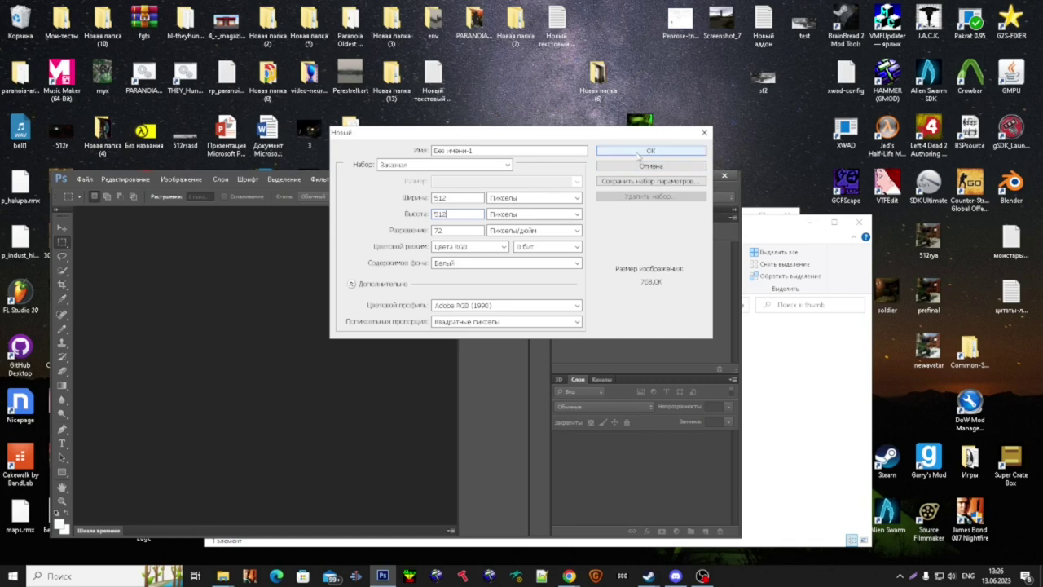
pyautogui.click(654, 151)
# - Place the Screenshot_7 image into the document and enlarge and position it to cover the whole canvas
pyautogui.moveTo(724, 18); pyautogui.dragTo(295, 333)
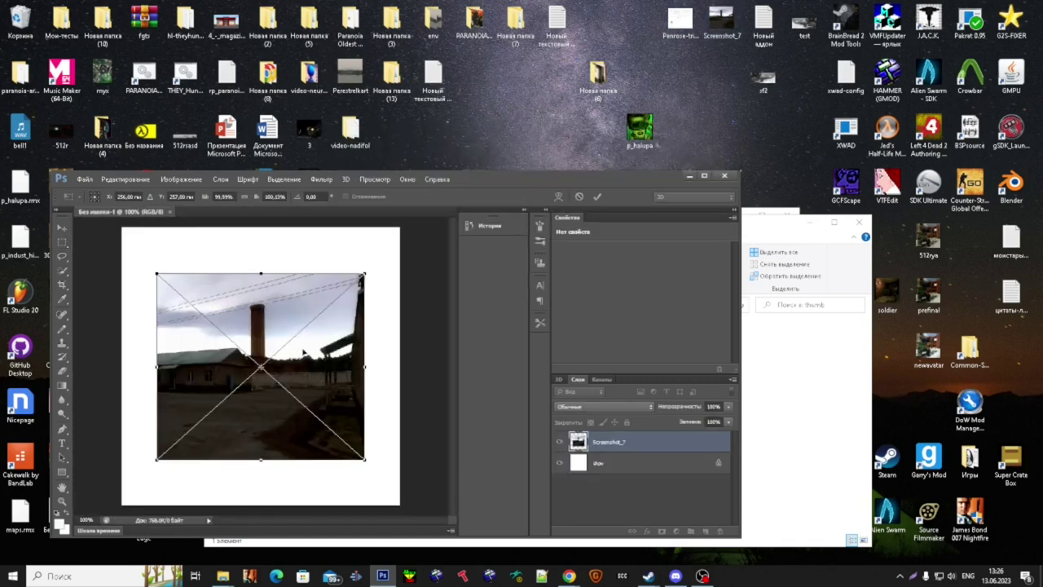
pyautogui.moveTo(364, 462); pyautogui.dragTo(434, 520)
pyautogui.moveTo(356, 481); pyautogui.dragTo(322, 434)
pyautogui.moveTo(397, 473); pyautogui.dragTo(376, 486)
pyautogui.press('Return')
# - Rasterize the Screenshot_7 layer and apply automatic contrast, tone and color correction to it
pyautogui.press('m')
pyautogui.rightClick(615, 447)
pyautogui.click(655, 139)
pyautogui.click(185, 179)
pyautogui.click(189, 235)
pyautogui.click(182, 181)
pyautogui.click(183, 221)
pyautogui.click(181, 182)
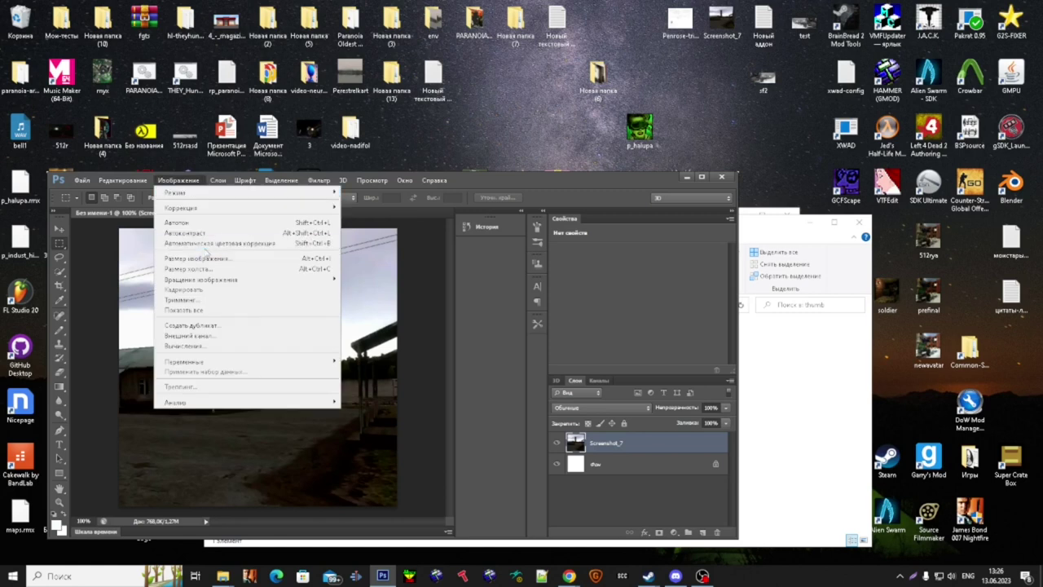
pyautogui.click(203, 244)
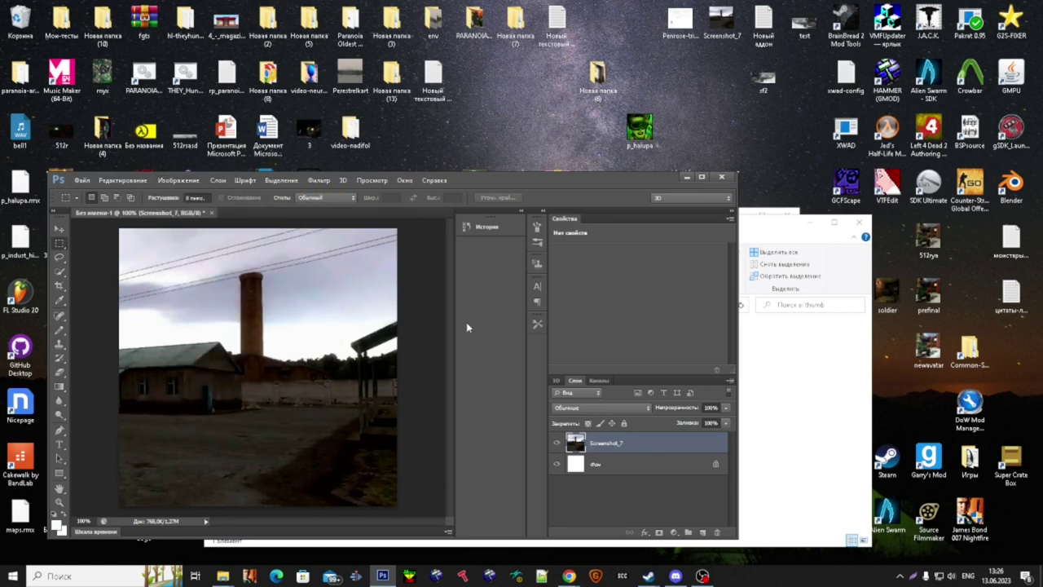
# - Apply the Diffuse filter to the screenshot layer in Anisotropic mode
pyautogui.click(322, 182)
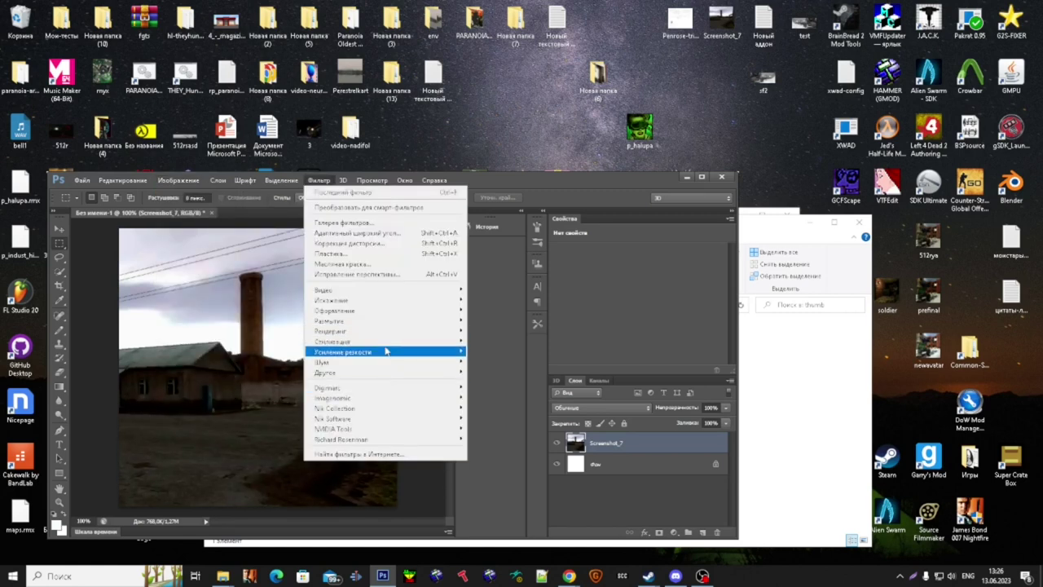
pyautogui.moveTo(383, 341)
pyautogui.click(492, 362)
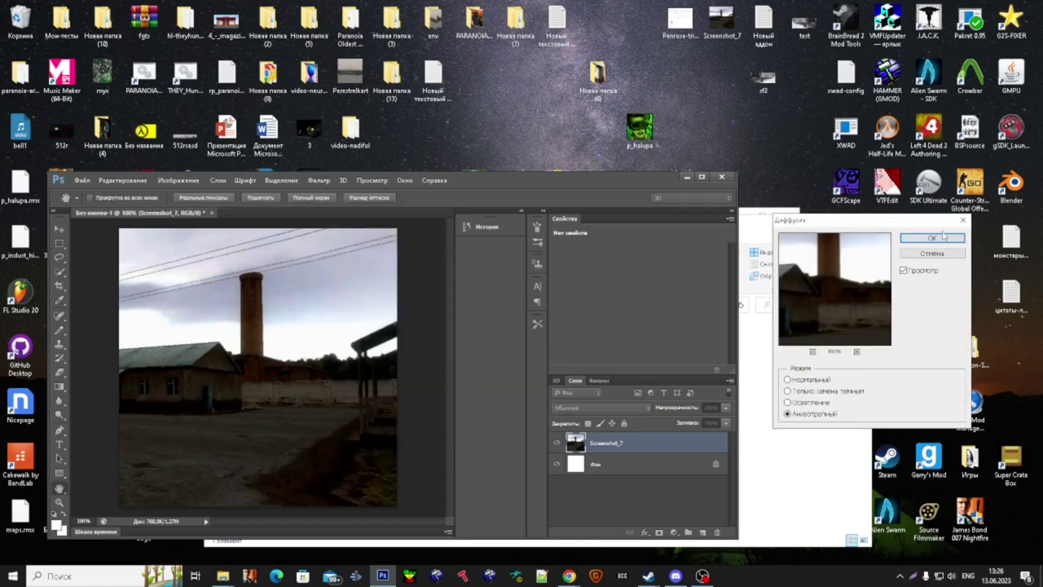
pyautogui.click(932, 237)
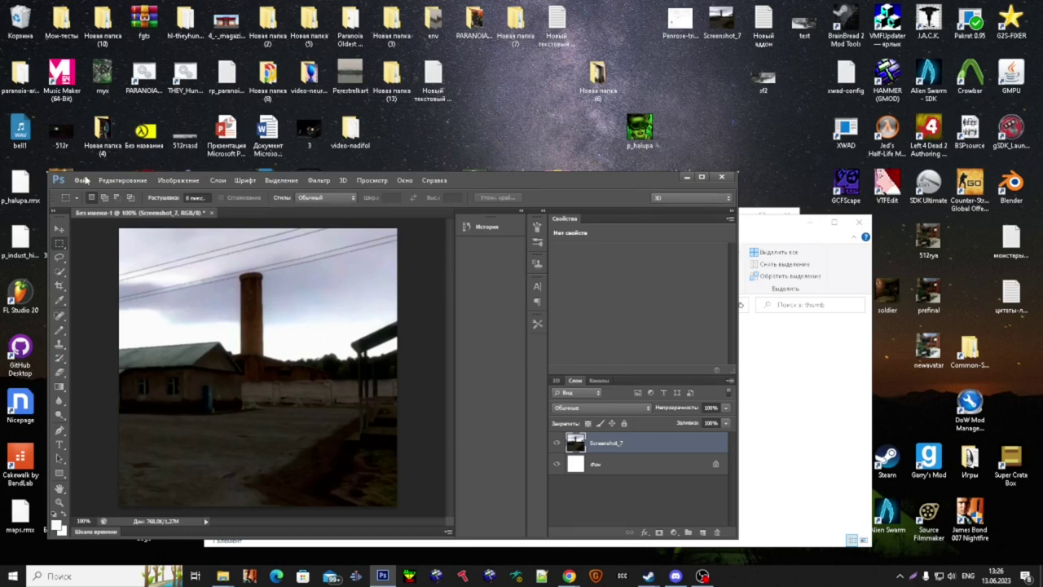
# - Save the 512 × 512 image as a JPEG named 512rssdf in the root of drive D
pyautogui.click(82, 179)
pyautogui.click(132, 320)
pyautogui.click(393, 431)
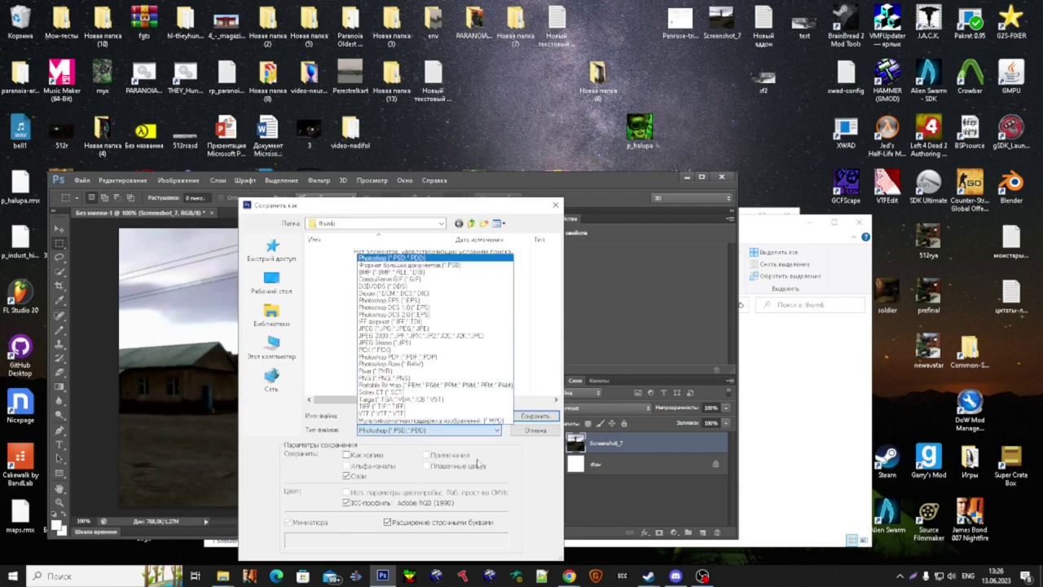
pyautogui.press('j')
pyautogui.press('Return')
pyautogui.click(269, 346)
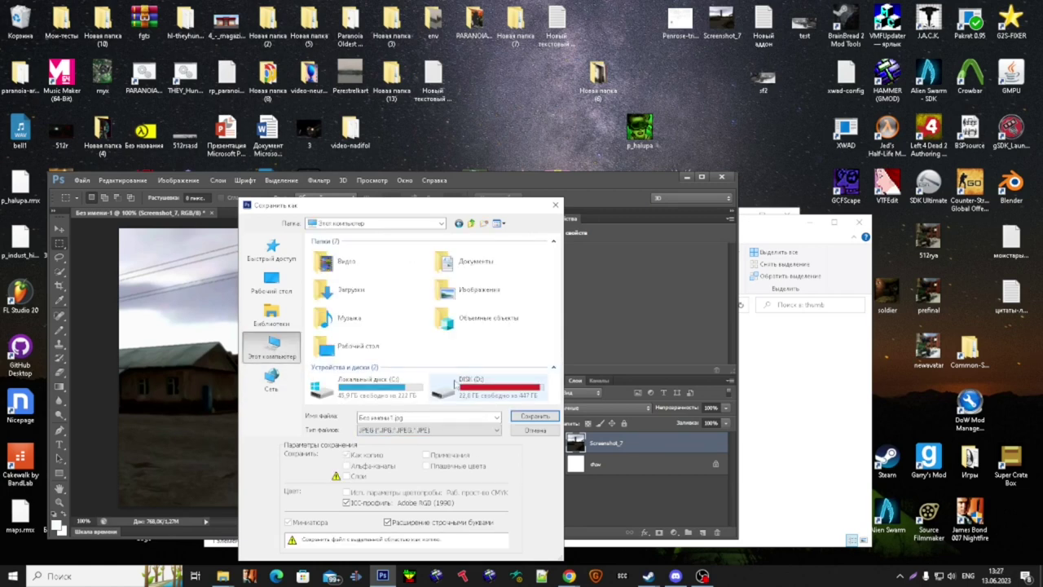
pyautogui.doubleClick(471, 391)
pyautogui.click(438, 417)
pyautogui.scroll(-2, 414, 380)
pyautogui.write('512rssd')
pyautogui.press('Return')
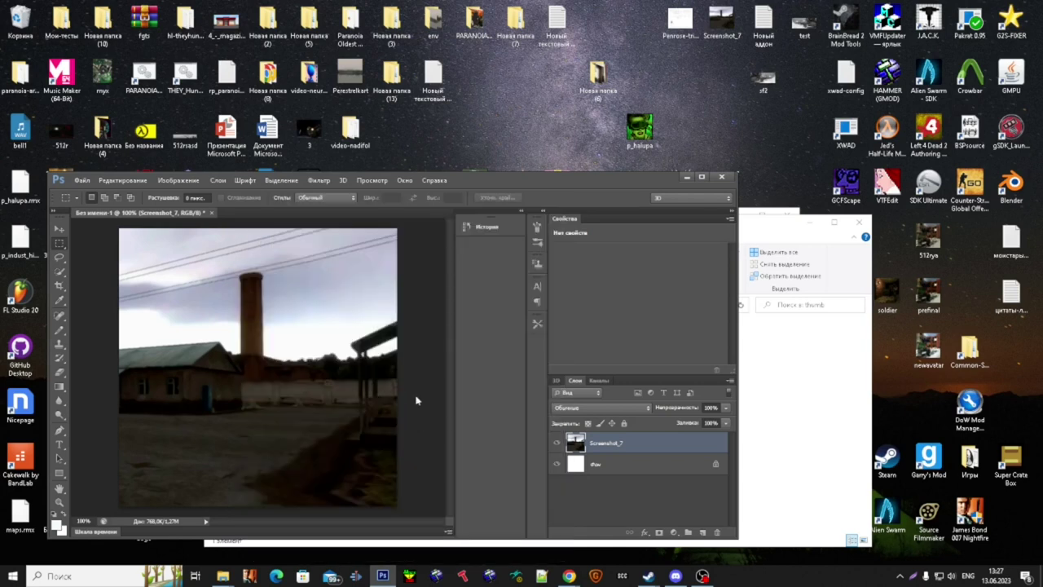
pyautogui.press('Return')
# - Close the document without saving its changes and exit Photoshop
pyautogui.click(212, 213)
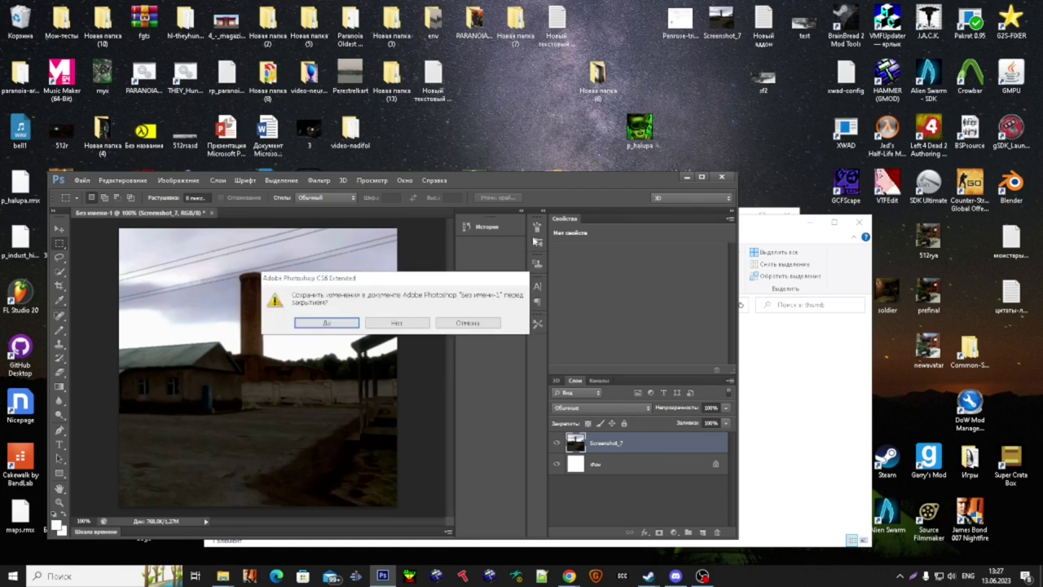
pyautogui.press('n')
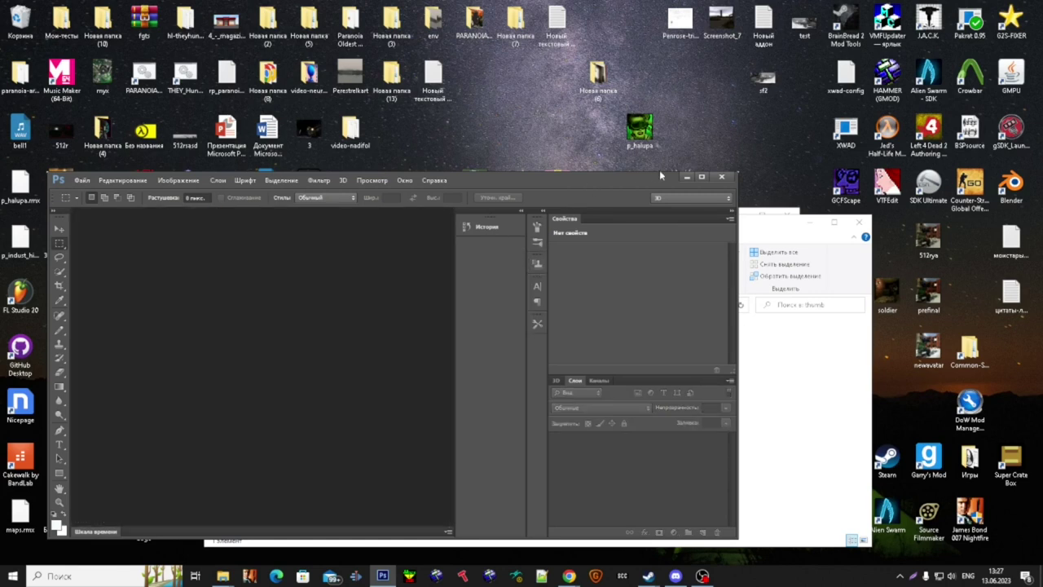
pyautogui.click(725, 178)
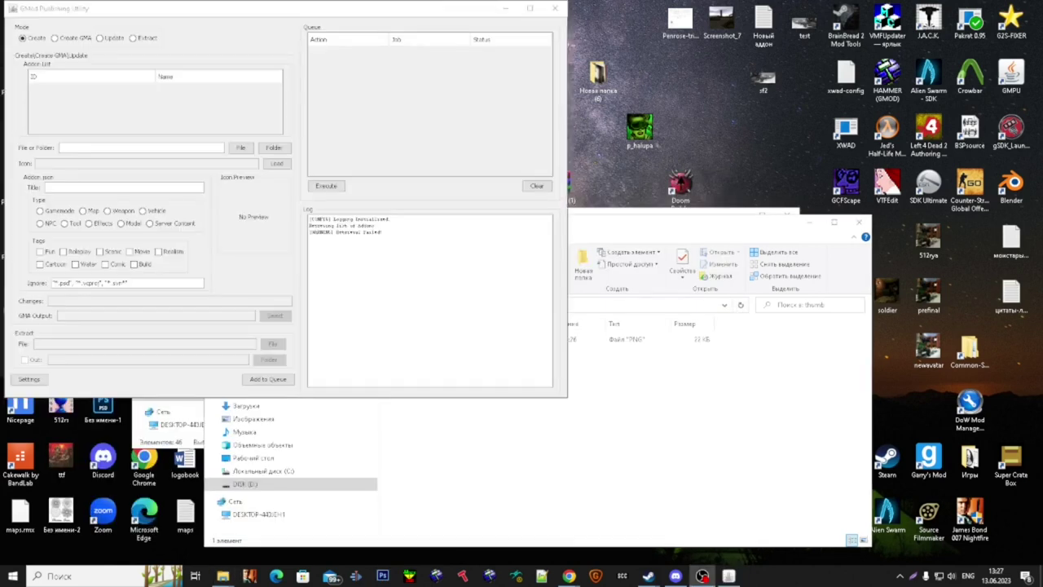
# - In GMod Publishing Utility, set the addon type to Map with the Movie and Comic tags
pyautogui.moveTo(173, 12); pyautogui.dragTo(583, 63)
pyautogui.click(647, 310)
pyautogui.click(630, 322)
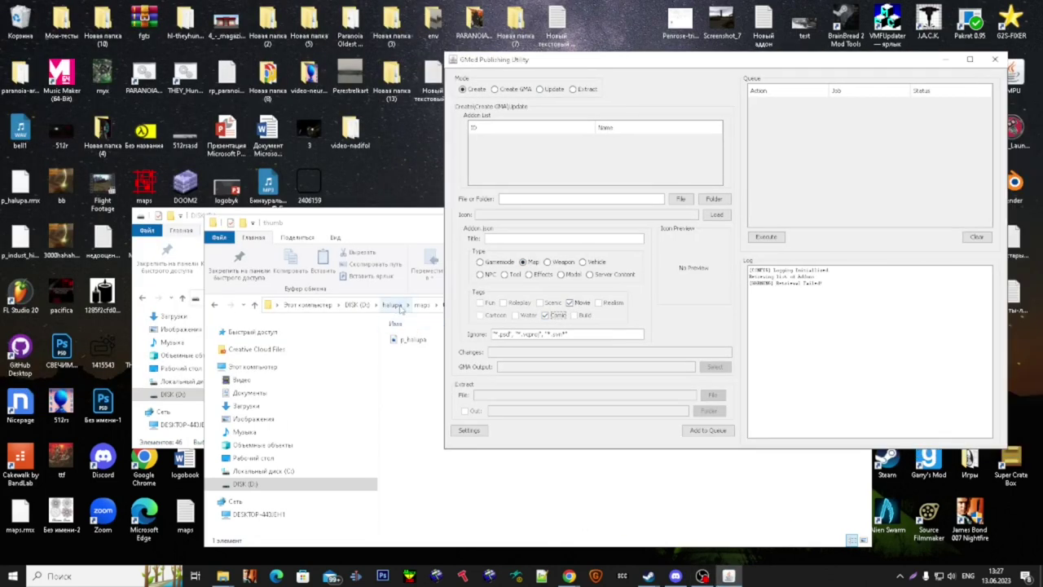
# - Copy the path of the D:\halupa folder, check its maps subfolder, and set the path as the addon's source folder
pyautogui.click(396, 306)
pyautogui.click(461, 310)
pyautogui.hotkey('ctrl', 'c')
pyautogui.click(673, 423)
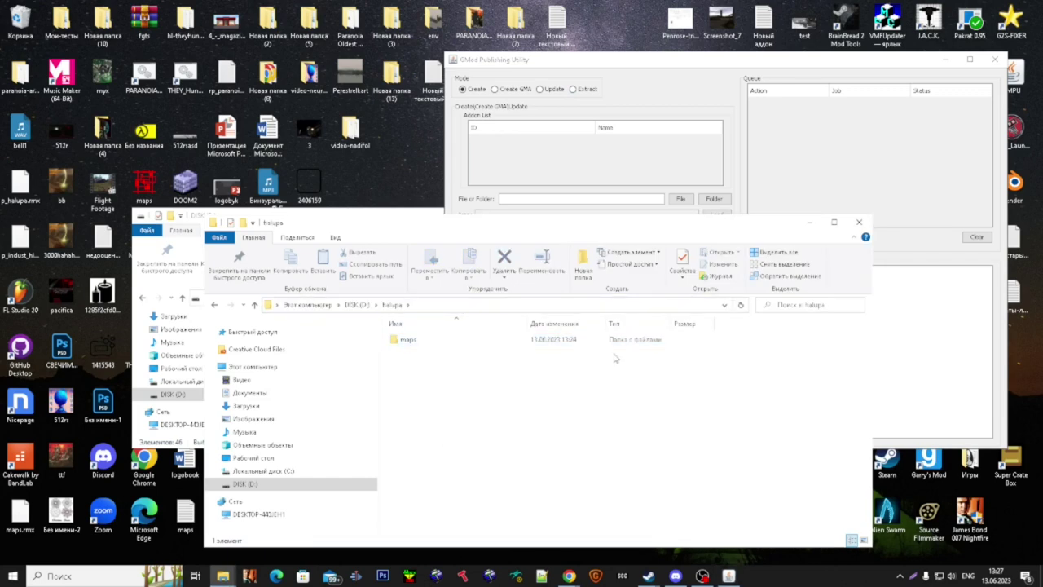
pyautogui.doubleClick(617, 340)
pyautogui.doubleClick(603, 341)
pyautogui.hotkey('alt', 'Left')
pyautogui.doubleClick(594, 351)
pyautogui.click(608, 165)
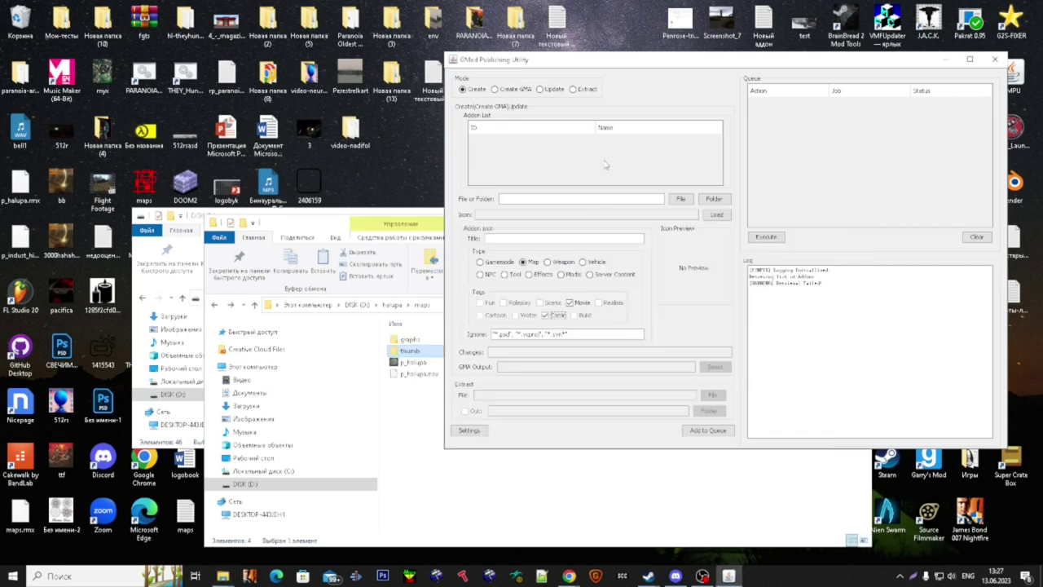
pyautogui.click(577, 197)
pyautogui.hotkey('ctrl', 'v')
# - Load the 512rssdf.jpg image from drive D as the addon icon
pyautogui.click(716, 215)
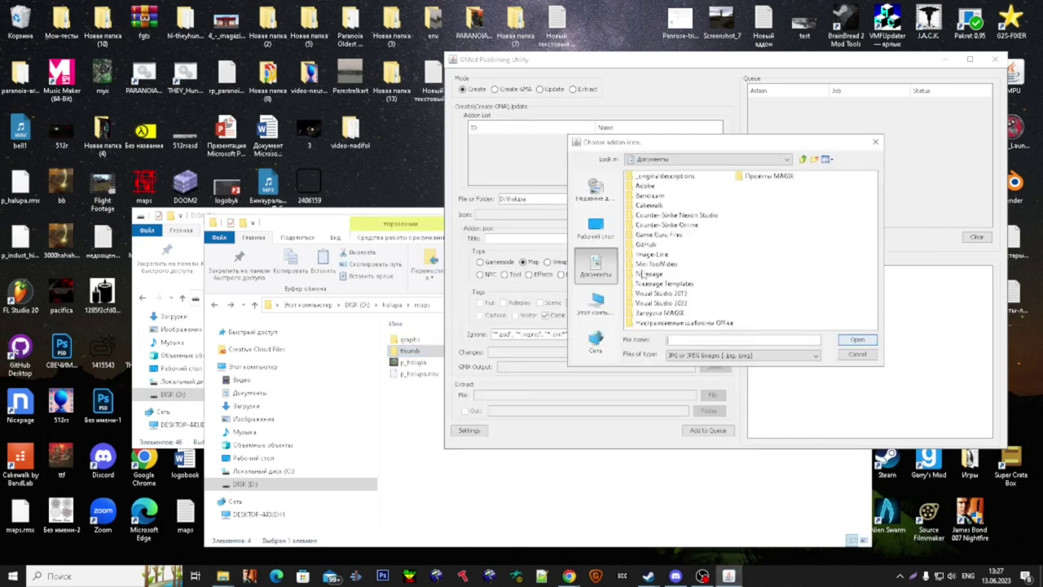
pyautogui.click(595, 303)
pyautogui.click(650, 255)
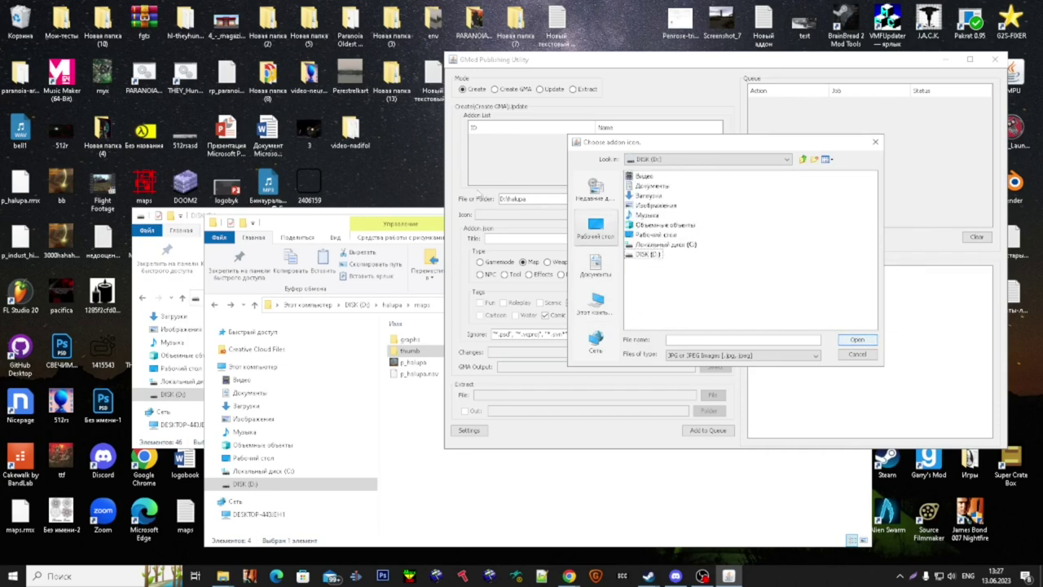
pyautogui.doubleClick(653, 256)
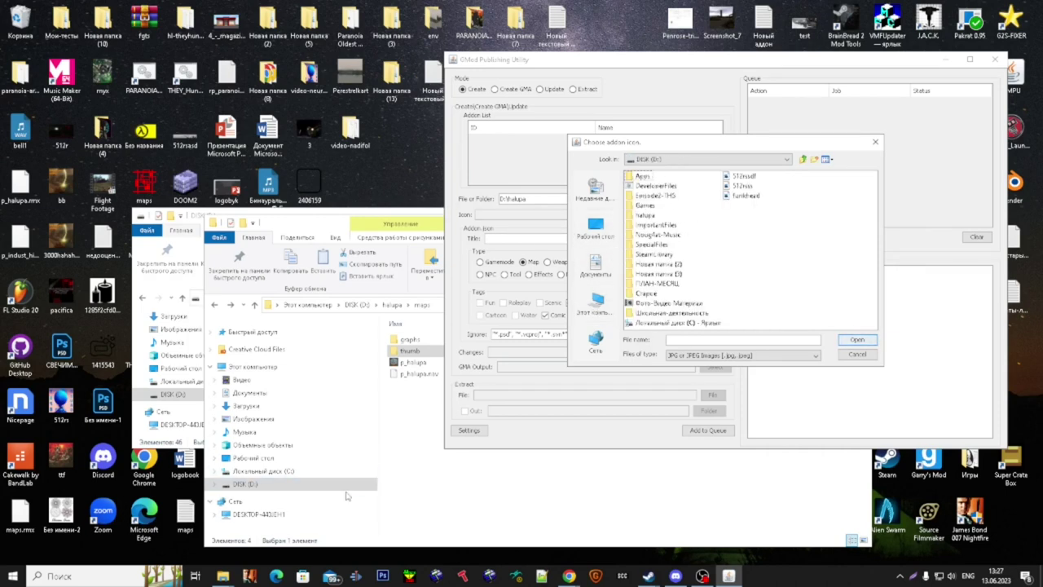
pyautogui.click(744, 176)
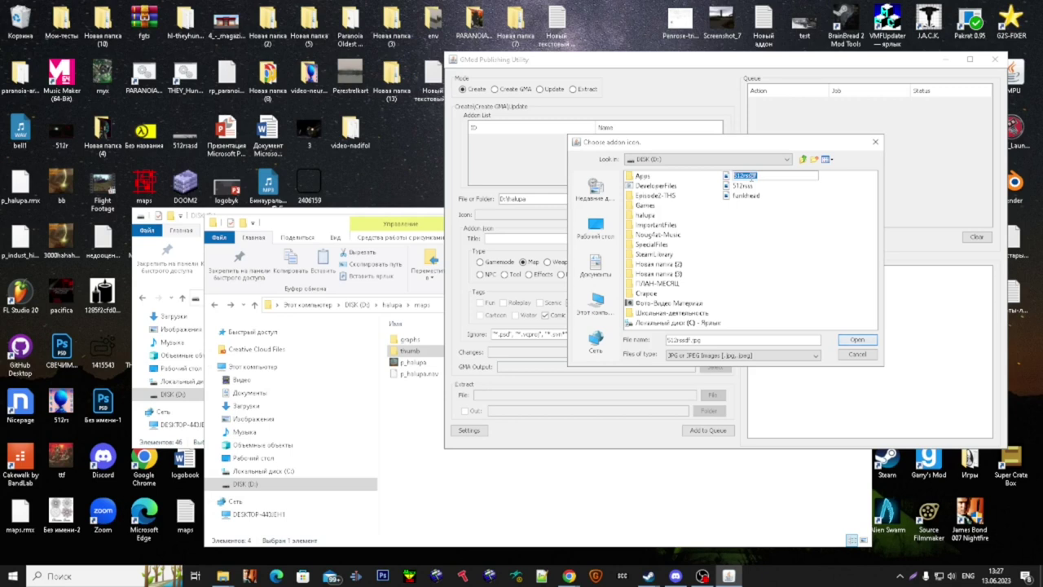
pyautogui.doubleClick(726, 179)
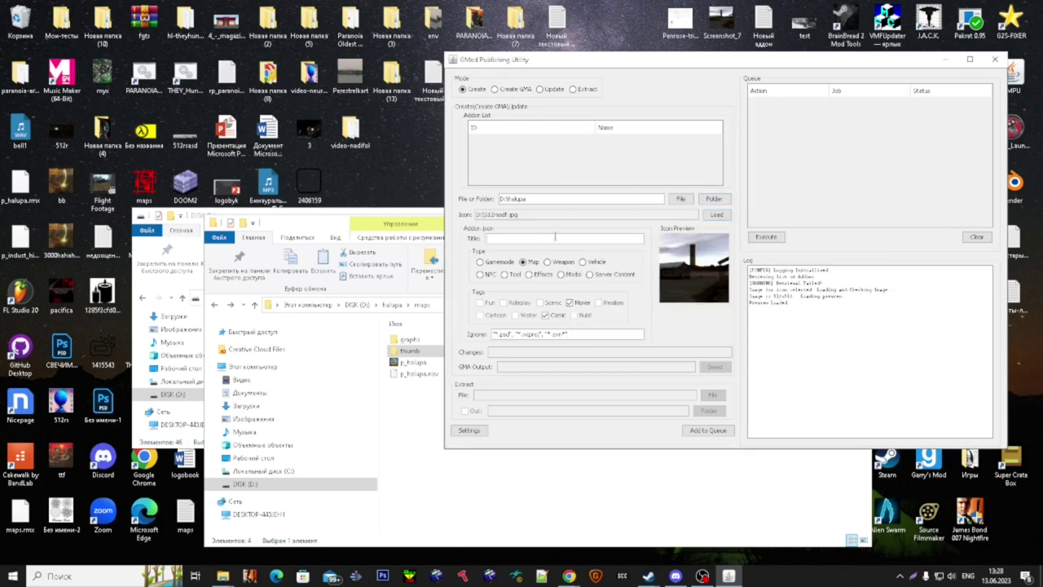
# - Title the addon "p_halupa from PARANOIA: Alpha"
pyautogui.click(555, 237)
pyautogui.write('p_halupa from PARANOIA')
pyautogui.write(' Beta')
pyautogui.doubleClick(562, 238)
pyautogui.write('Alpha')
# - Add the addon creation job to the queue, execute it, and review the publishing log
pyautogui.click(698, 432)
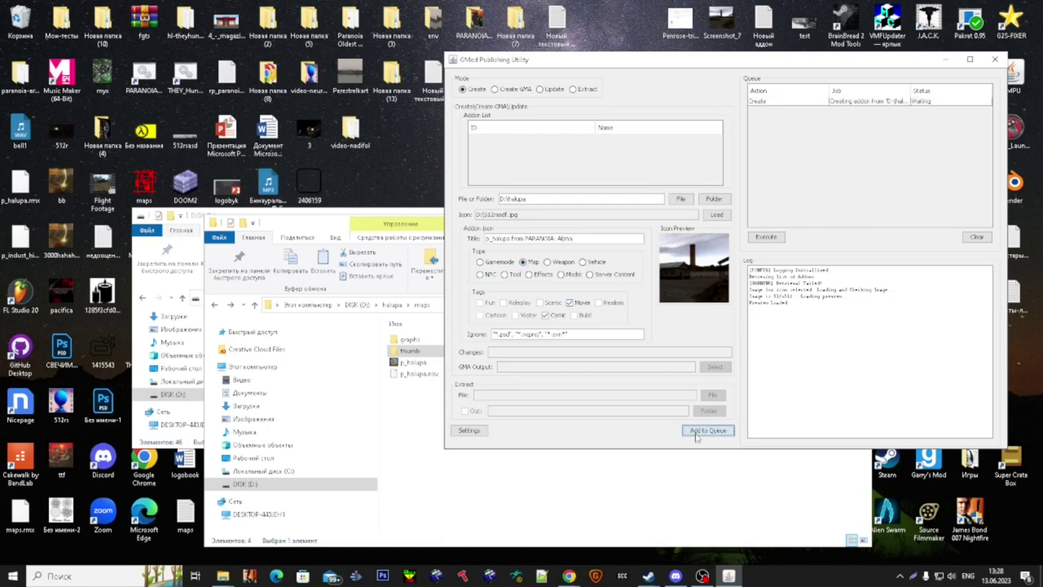
pyautogui.click(770, 238)
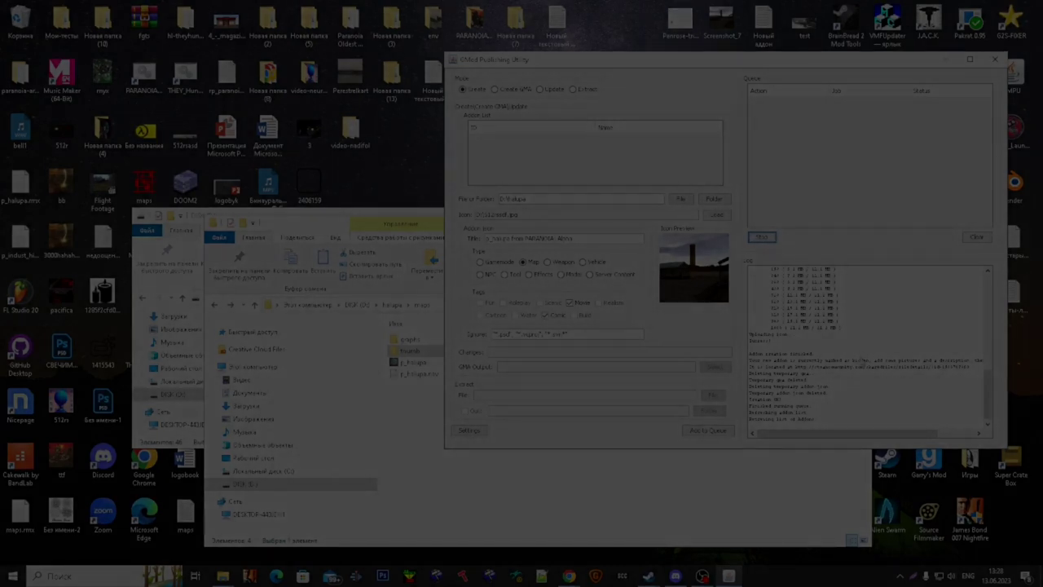
pyautogui.scroll(5, 864, 411)
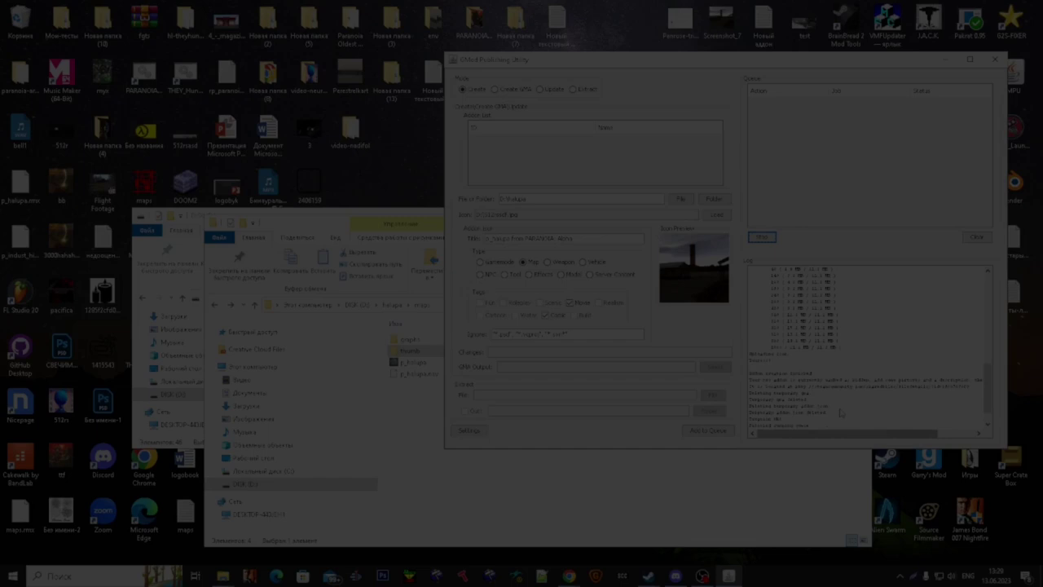
pyautogui.scroll(5, 868, 350)
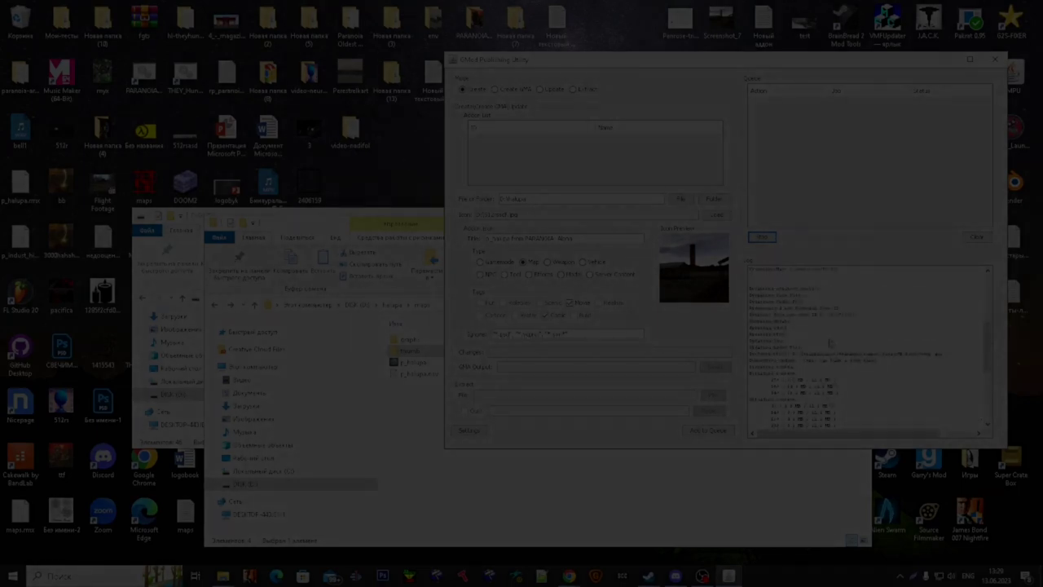
pyautogui.scroll(2, 825, 407)
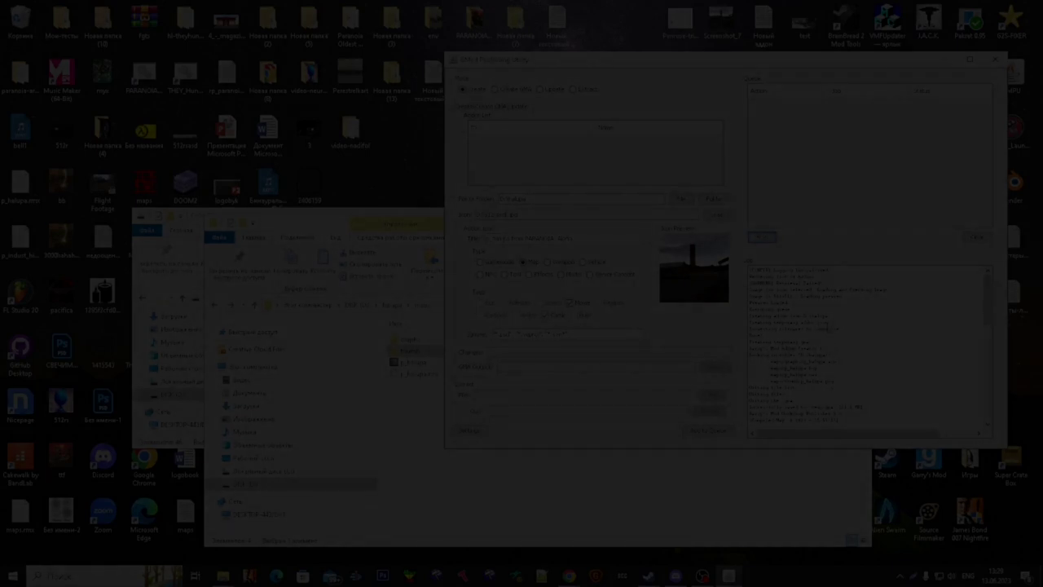